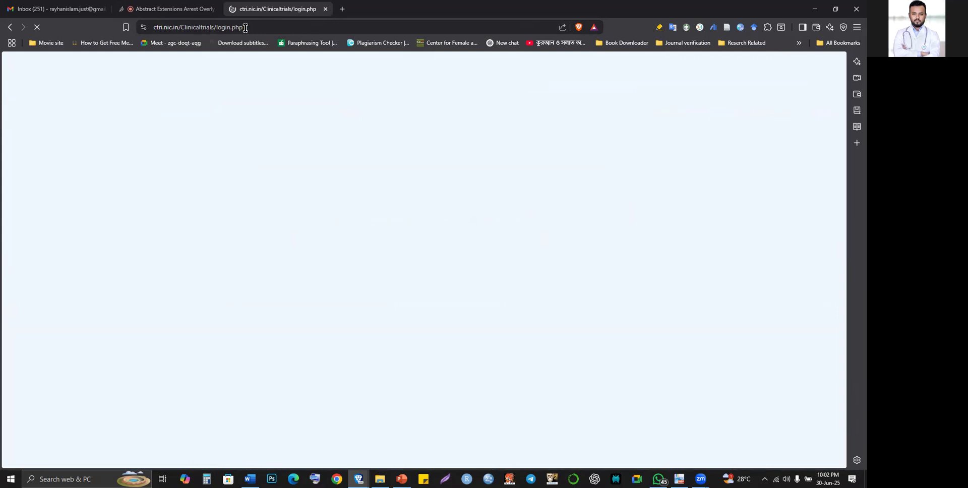
- Search Google for 'ctri india' in a new tab and open the Clinical Trials Registry - India site
click(245, 27)
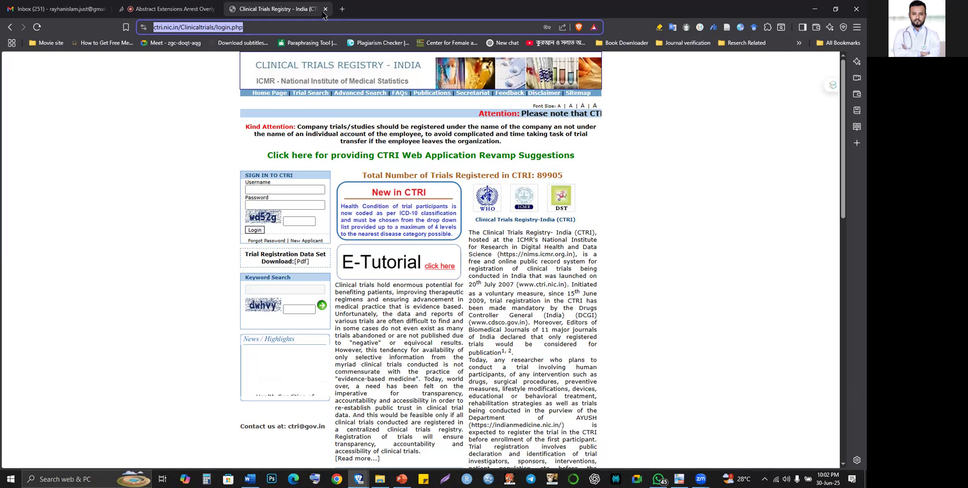
key(ctrl+t)
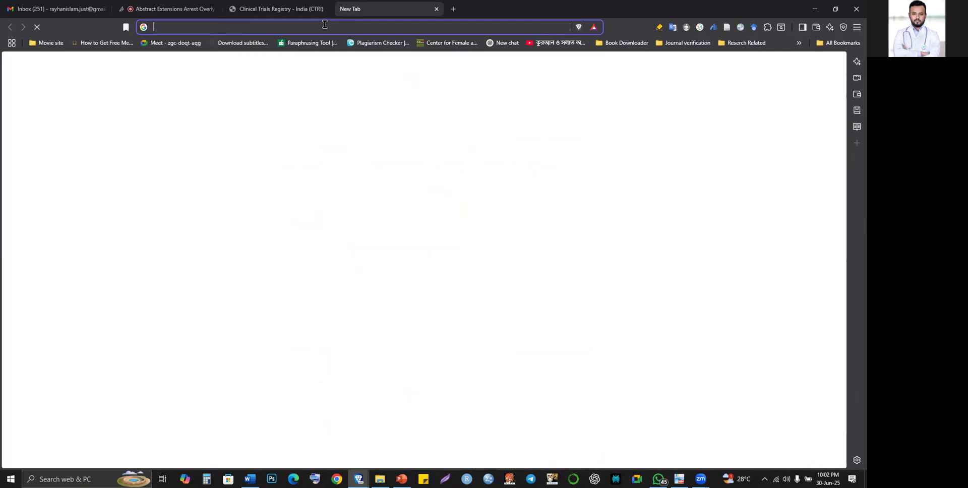
click(325, 24)
text(ctr)
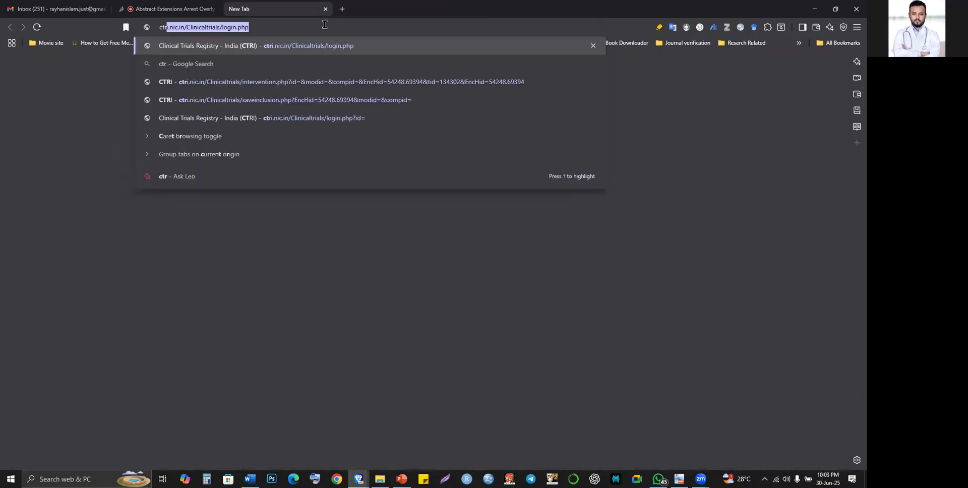
text(i india)
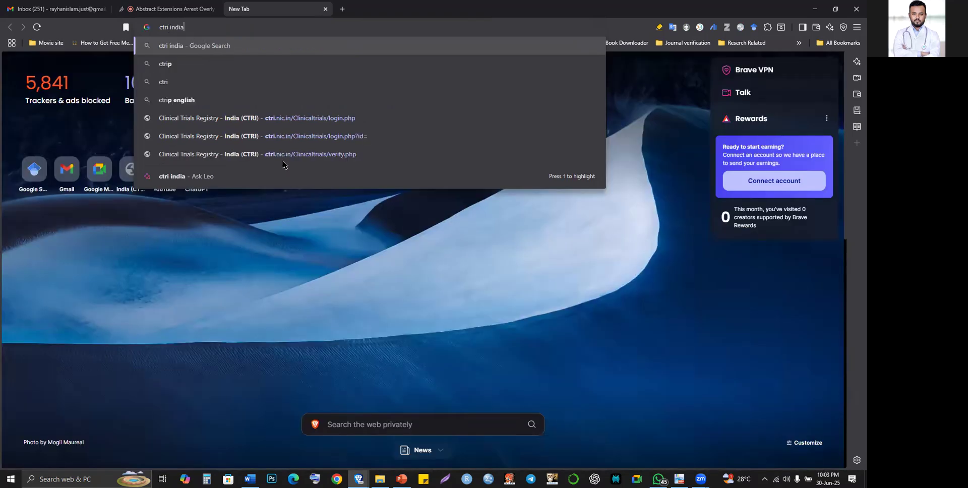
key(Return)
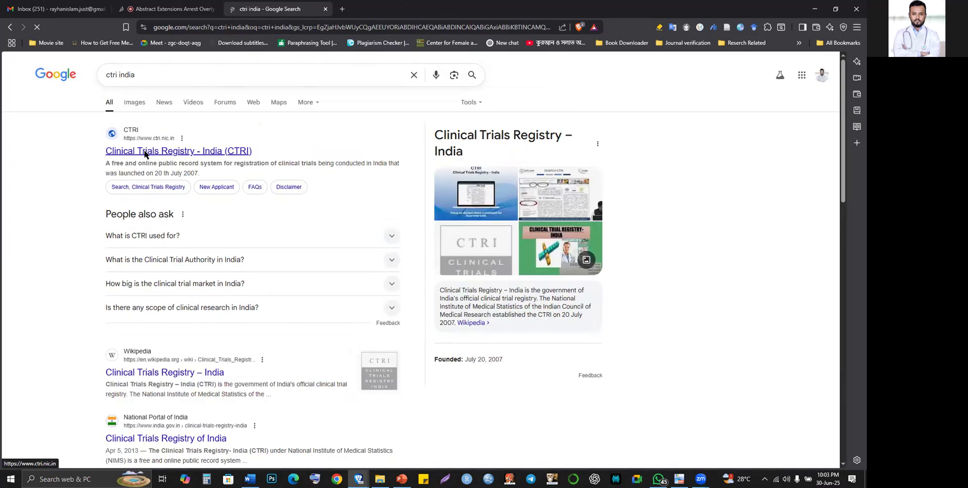
click(145, 155)
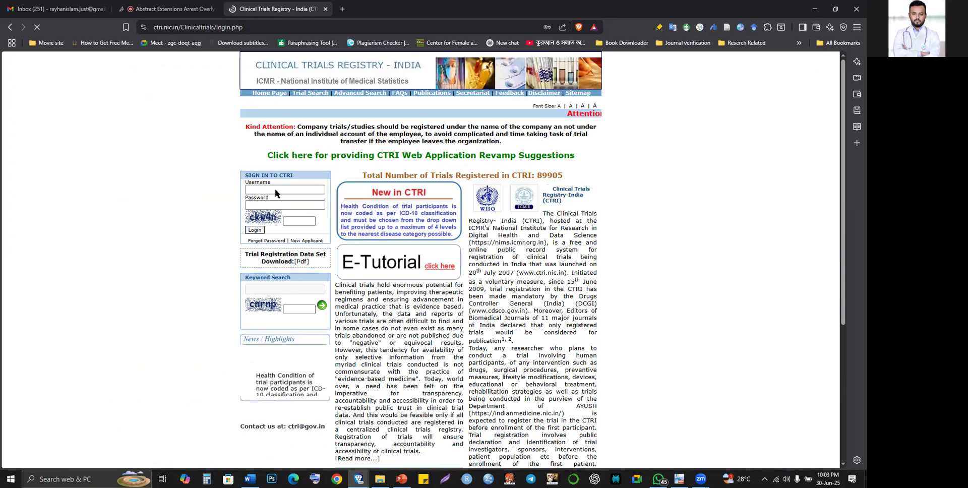
- Enter the login captcha, sign in to CTRI, and check the zero trial counts on the dashboard
click(292, 221)
text(ckw4)
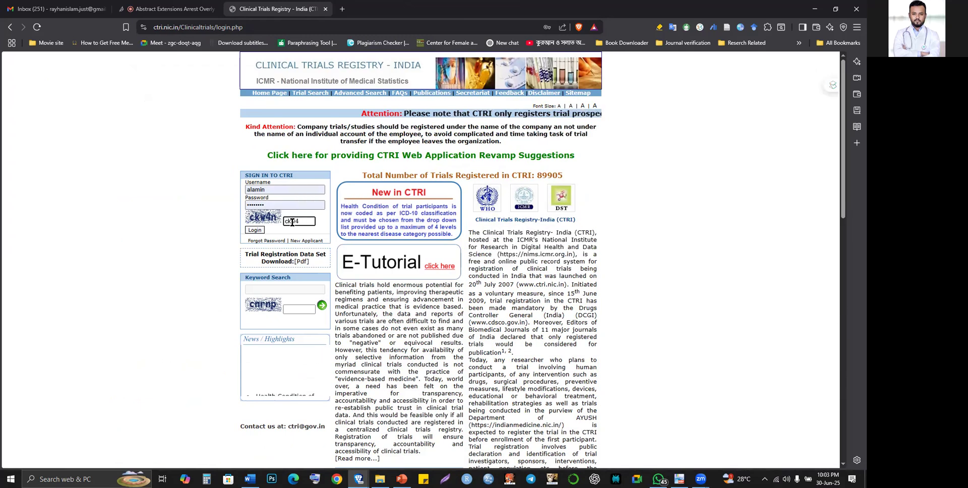
text(n)
click(254, 229)
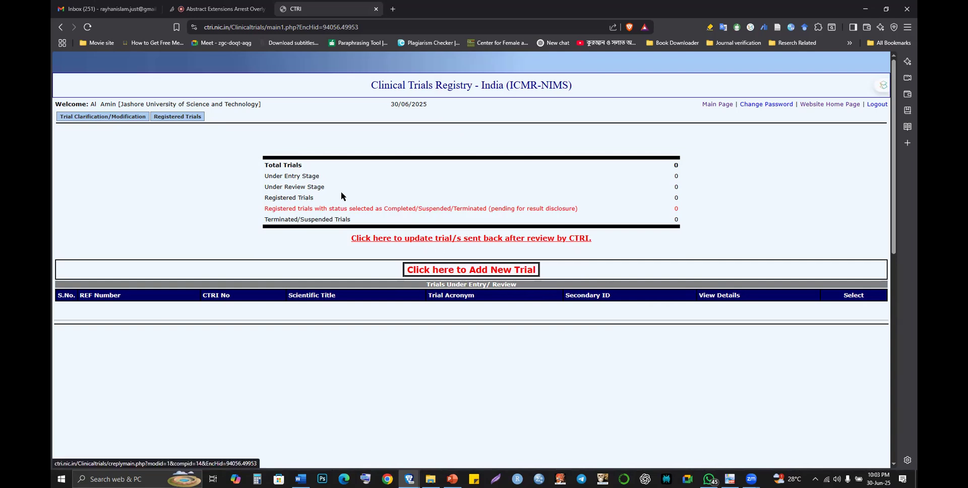
drag(275, 161, 492, 198)
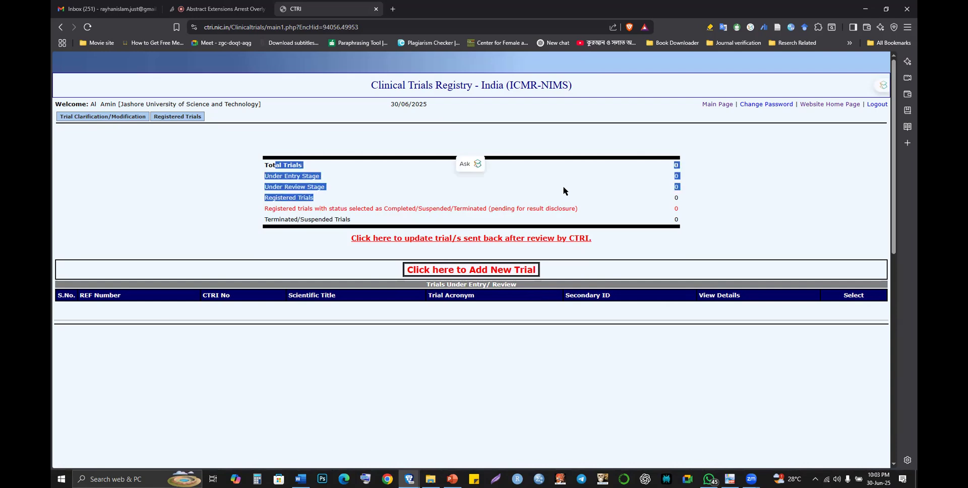
click(457, 256)
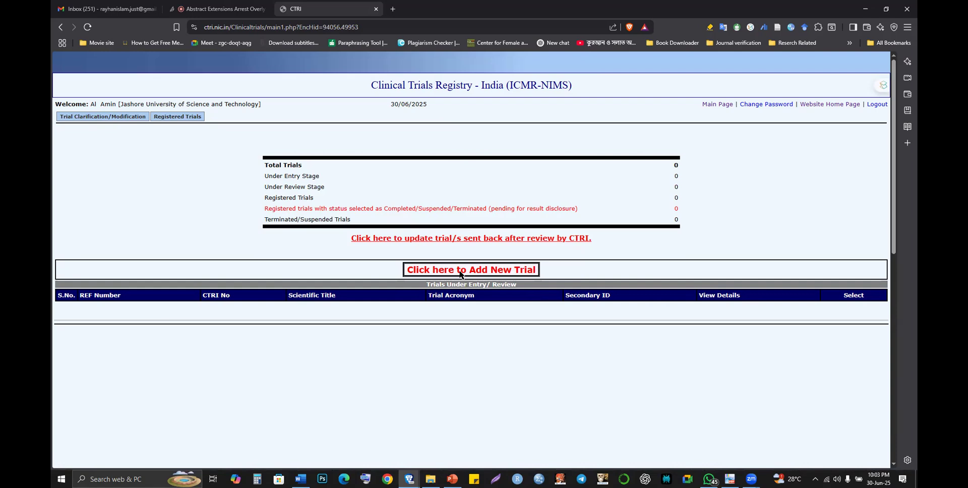
- Start a new trial entry and maximize the Add New Trial form window
click(460, 272)
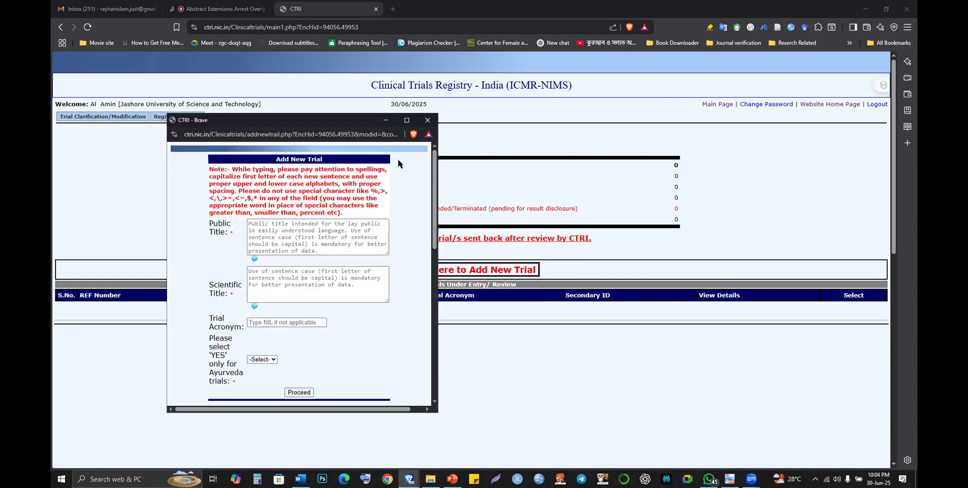
click(406, 121)
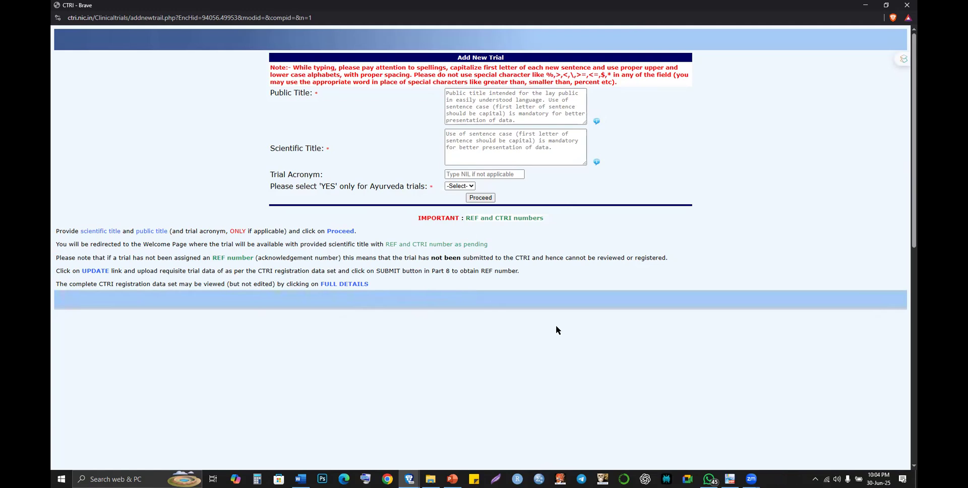
mouse_move(750, 479)
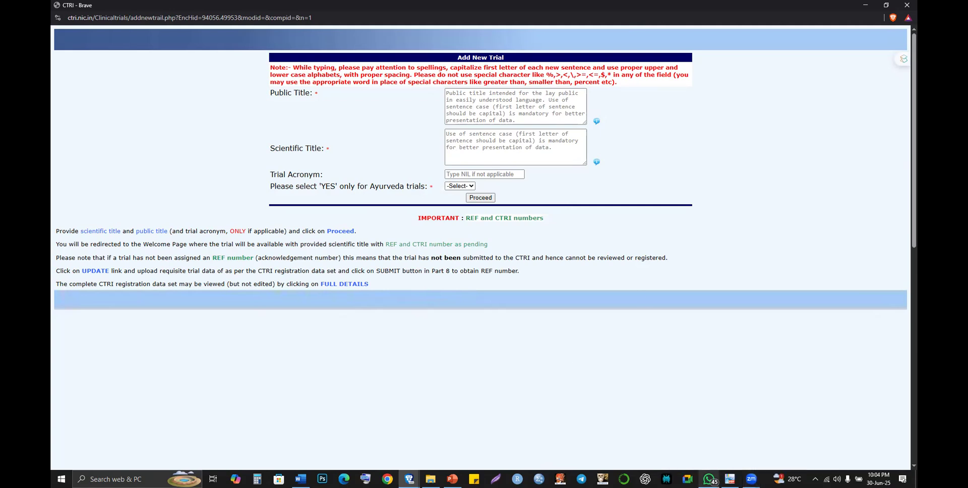
mouse_move(709, 479)
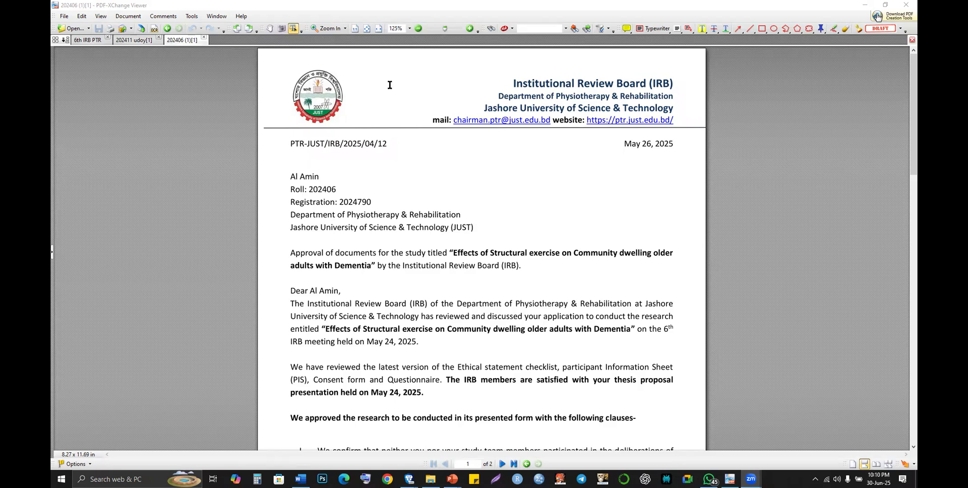
- Resize the Add New Trial window beside the PDF and put the cursor in Public Title
key(alt+Tab)
drag(549, 9, 654, 129)
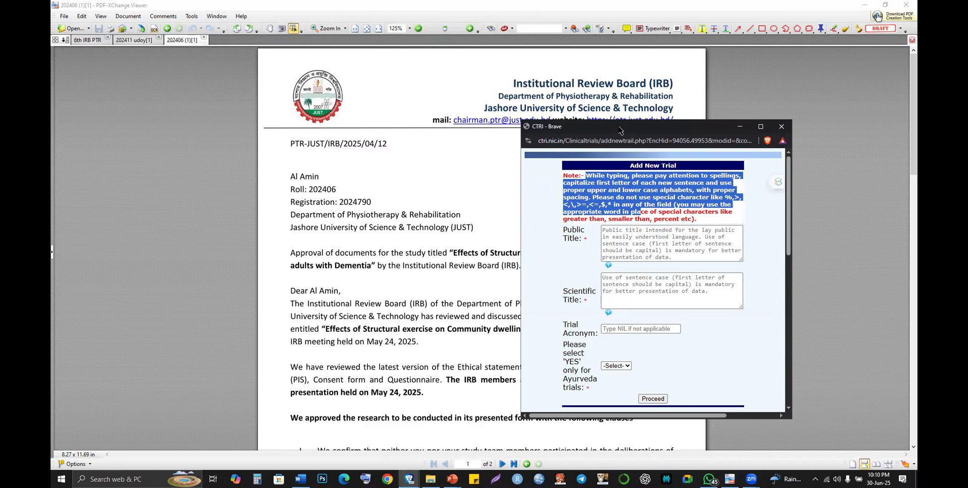
drag(620, 130, 776, 111)
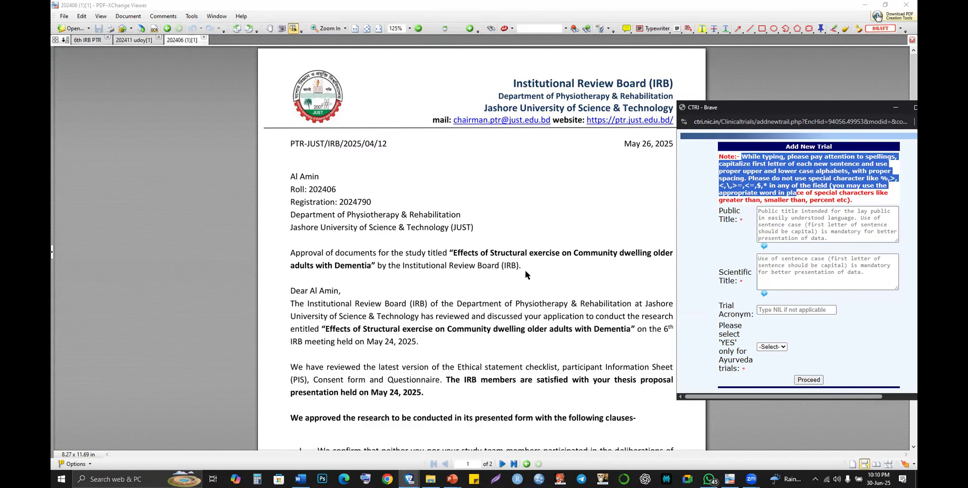
click(782, 230)
click(782, 230)
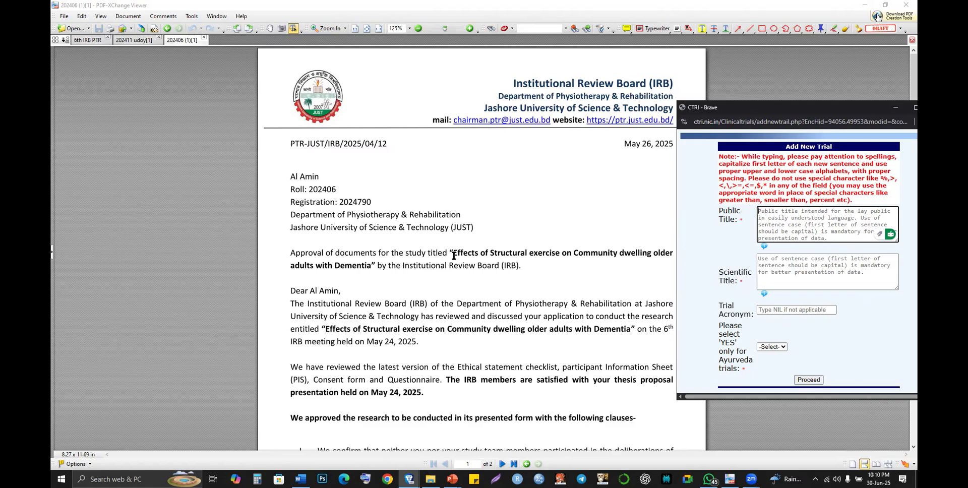
- Copy the study title 'Effects of Structural exercise on Community dwelling older adults with Dementia' from the letter
drag(454, 256, 371, 267)
key(ctrl+c)
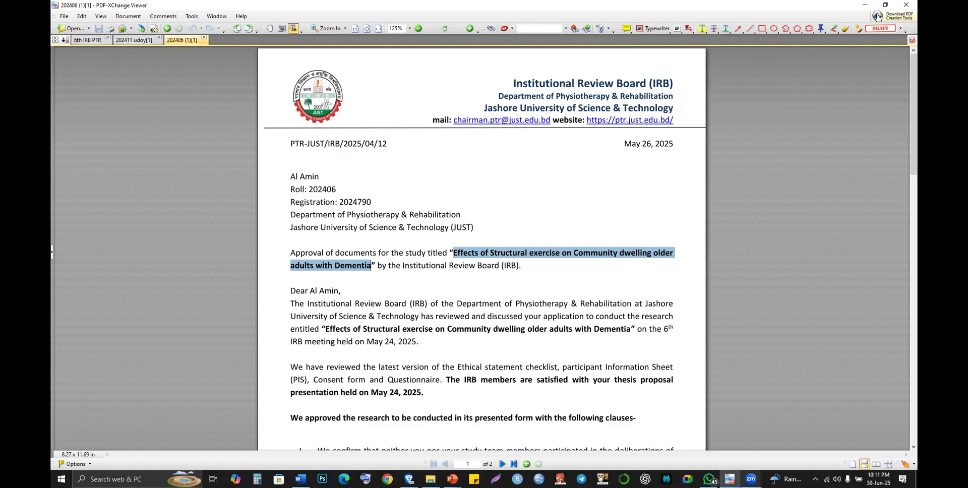
mouse_move(712, 470)
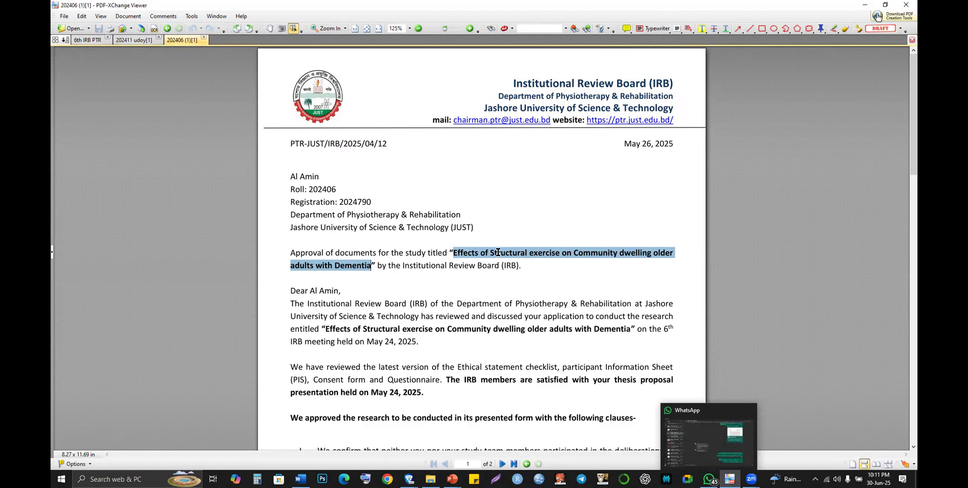
right_click(510, 262)
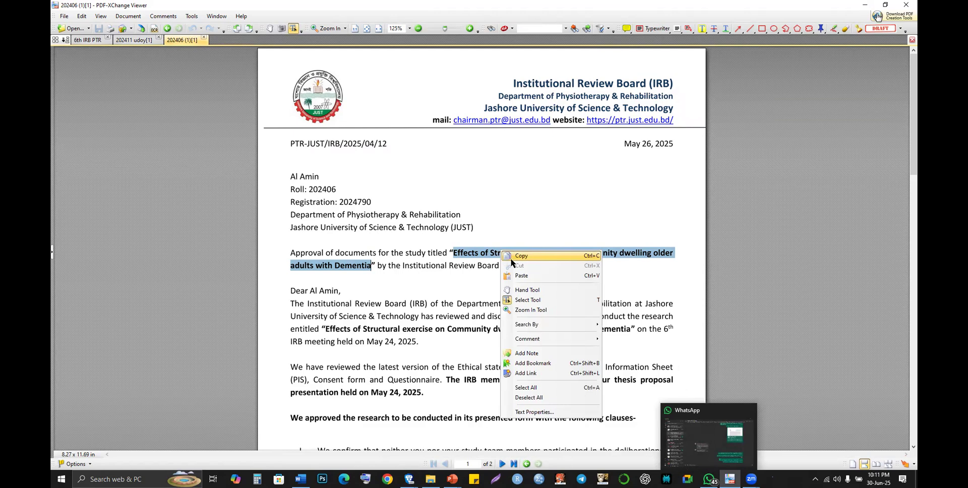
click(494, 442)
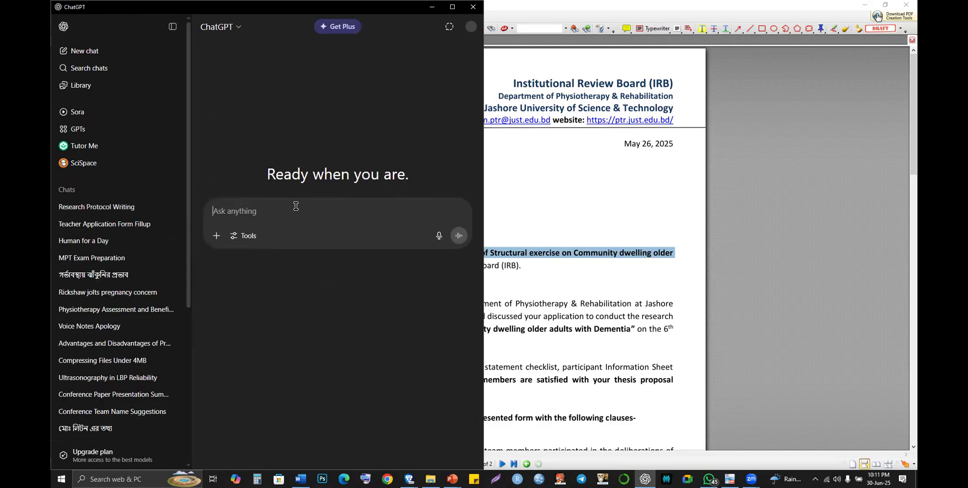
- Ask ChatGPT for a 'public title for CTRI registration for this title:' followed by the pasted study title
text(pub)
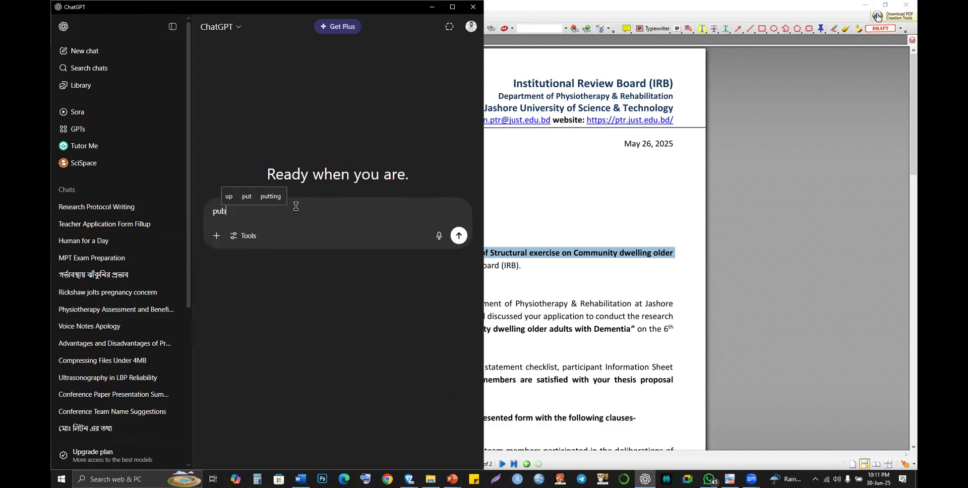
text(lic title for)
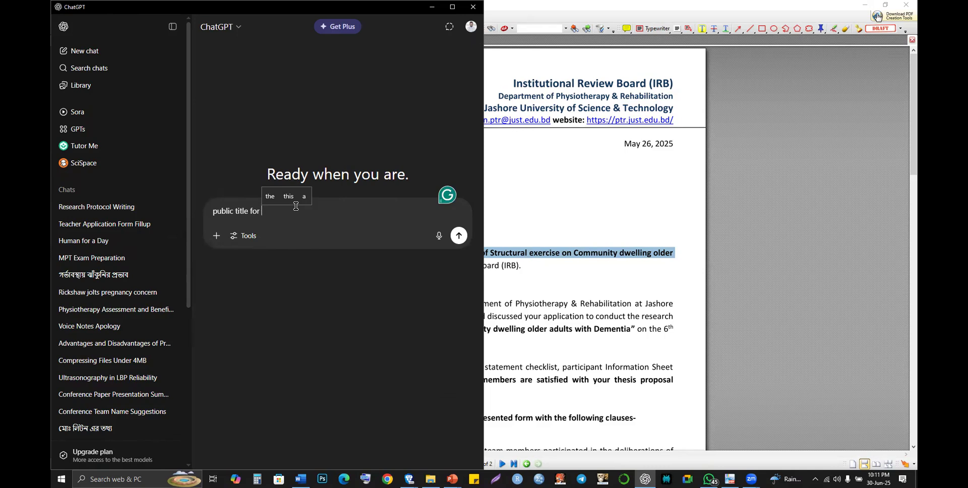
text( CT)
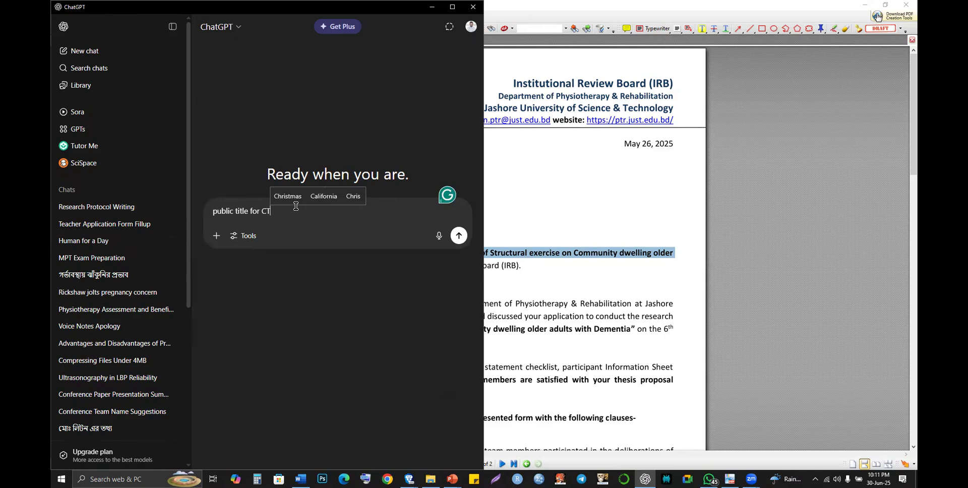
text(RI)
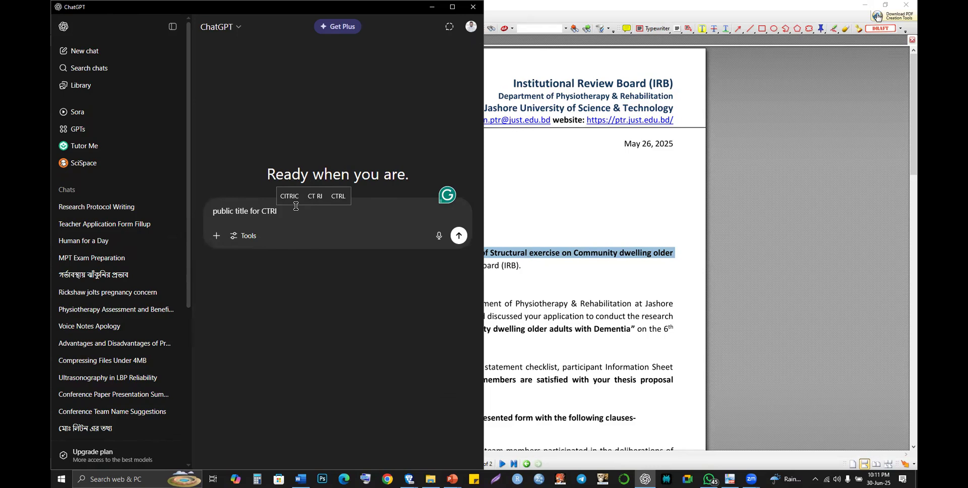
text( registraion)
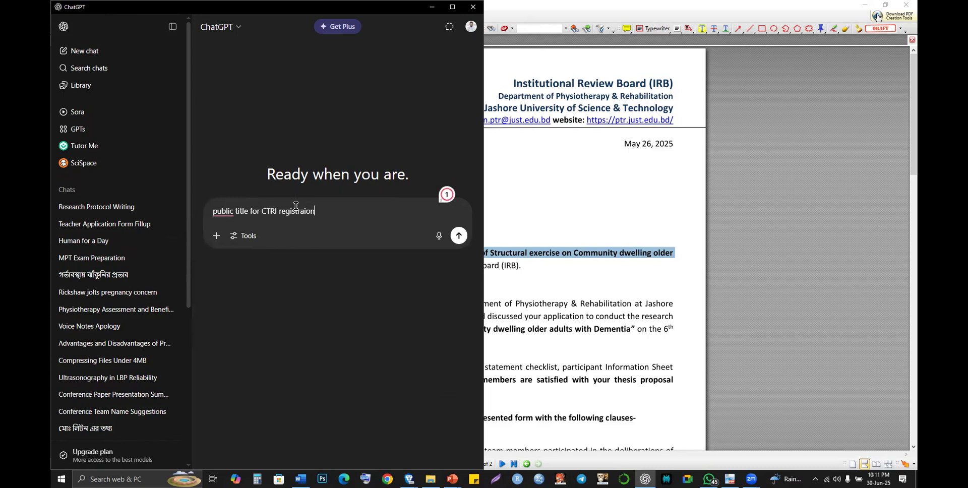
click(306, 213)
text(t)
right_click(313, 220)
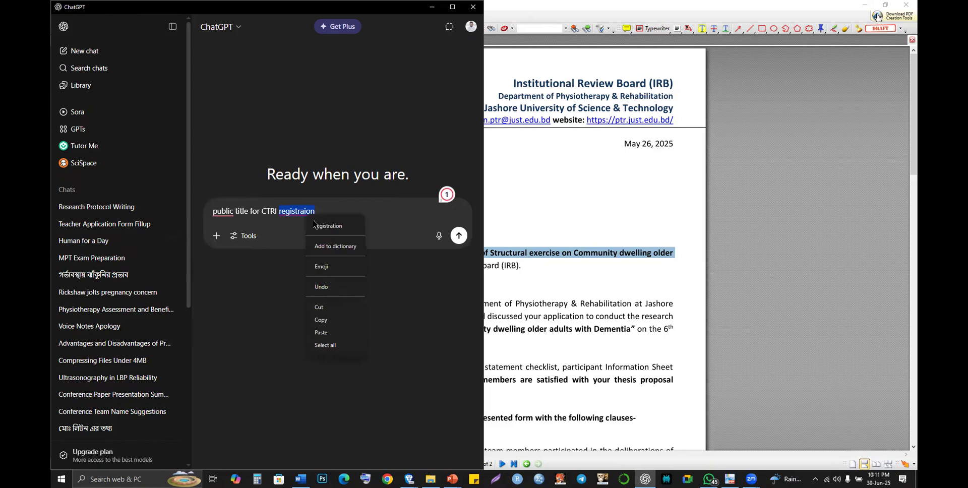
click(343, 225)
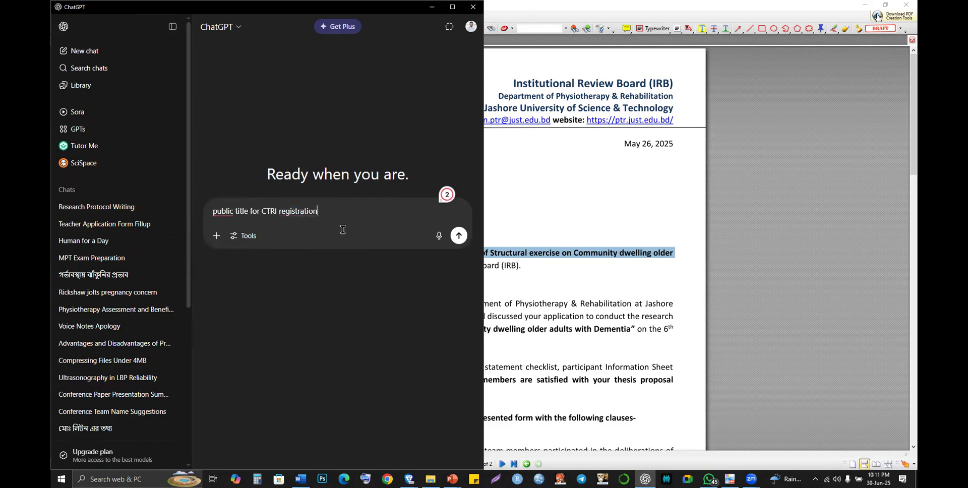
text(for th)
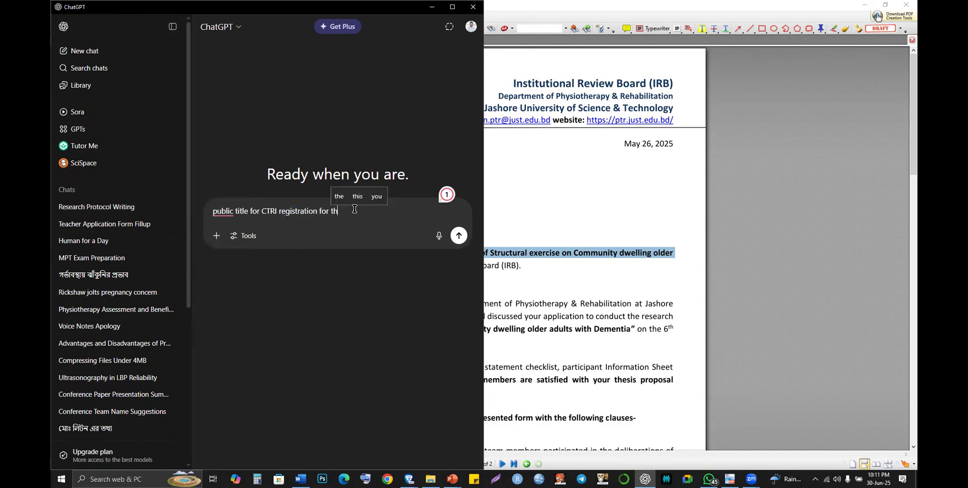
text(is tiel)
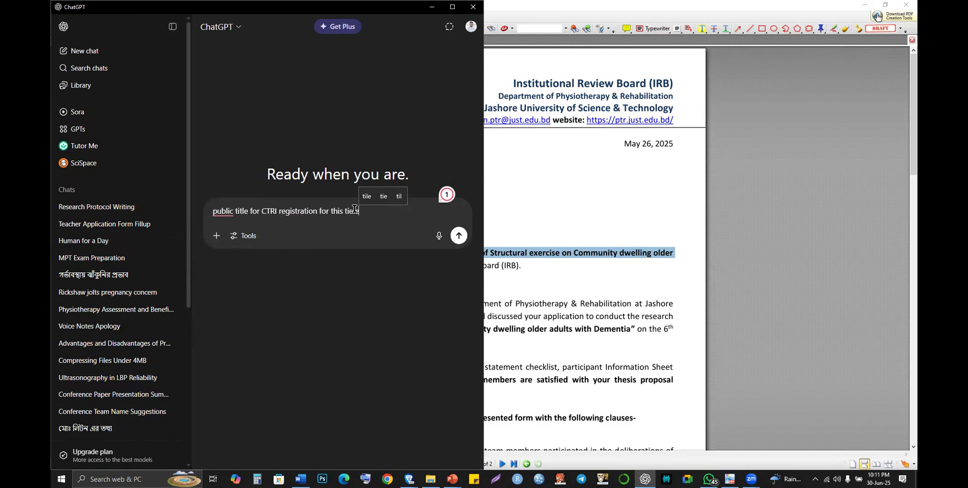
key(BackSpace)
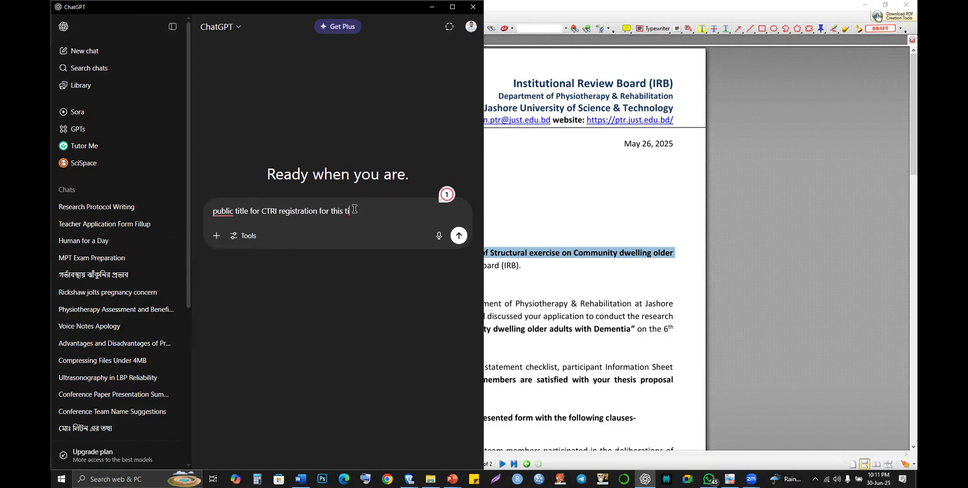
text(tle:)
key(ctrl+v)
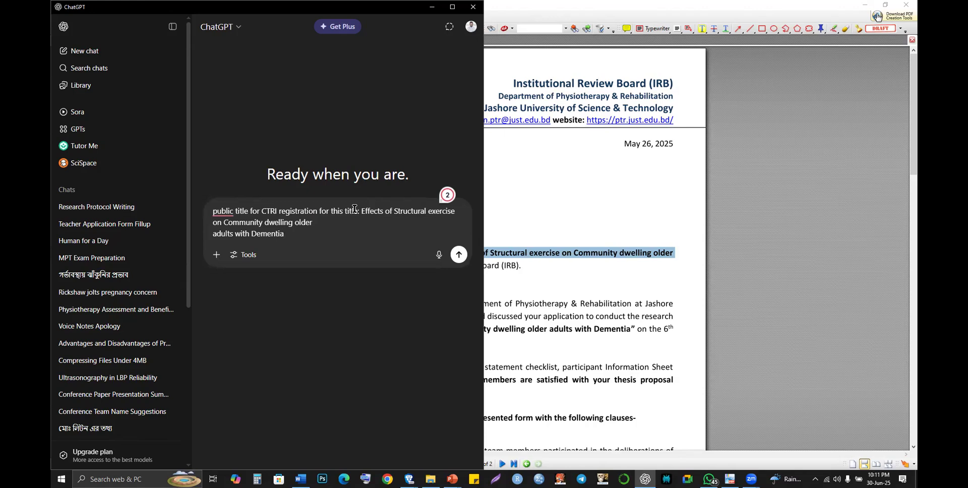
key(Return)
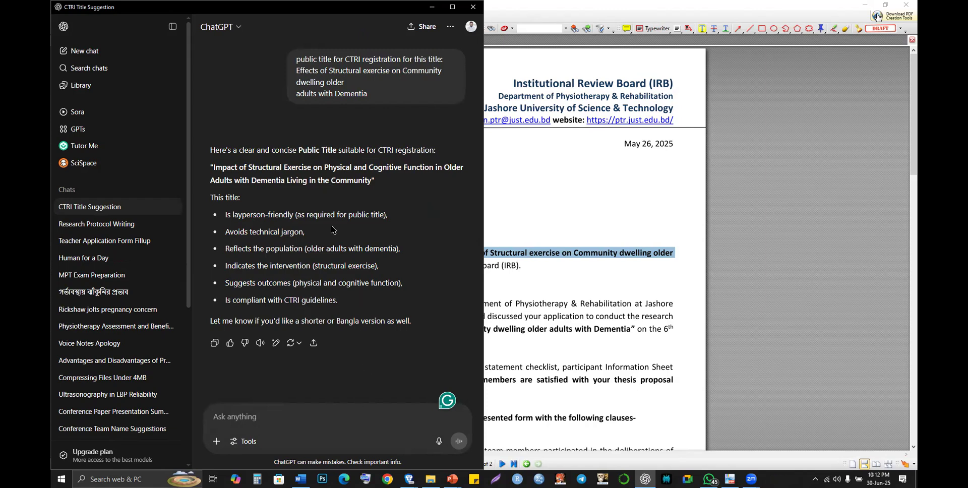
- Request a shorter, easy-to-understand title and select ChatGPT's 'Effect of Exercise on Older Adults...' suggestion
text(make i)
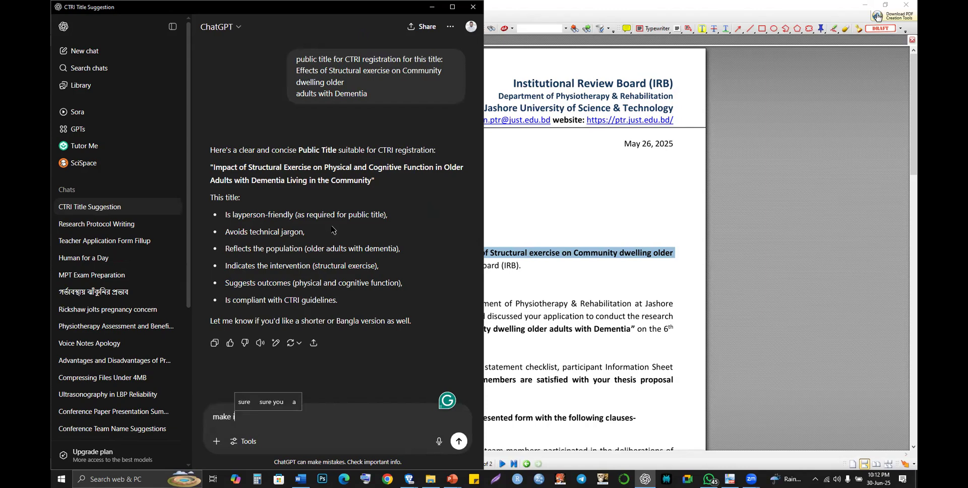
text(t shorter )
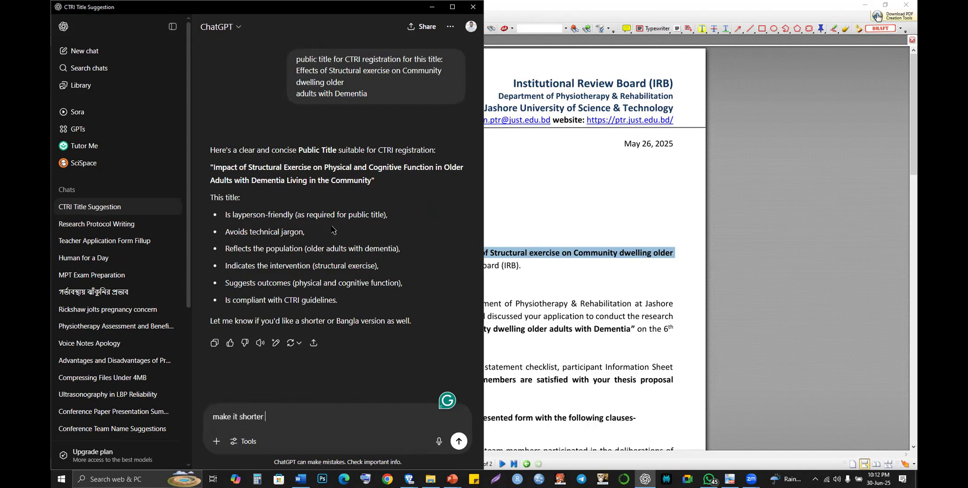
text(and )
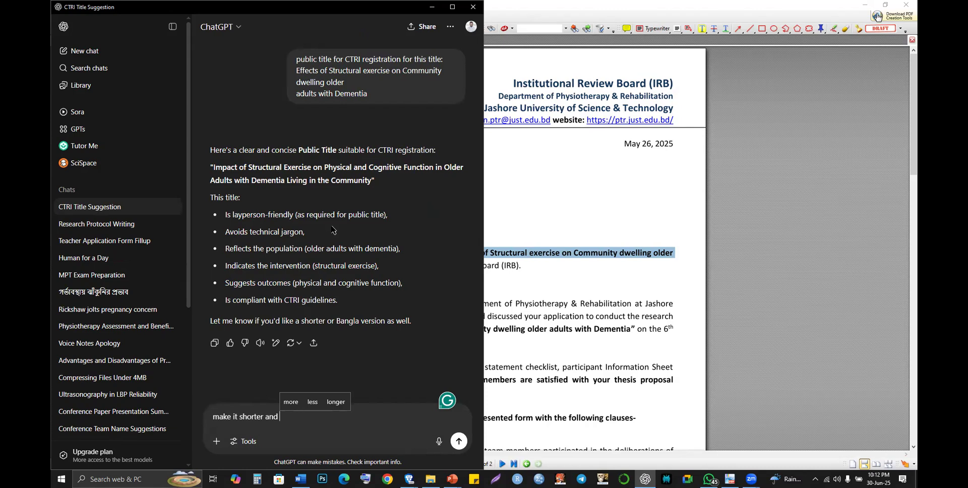
text(easy to un)
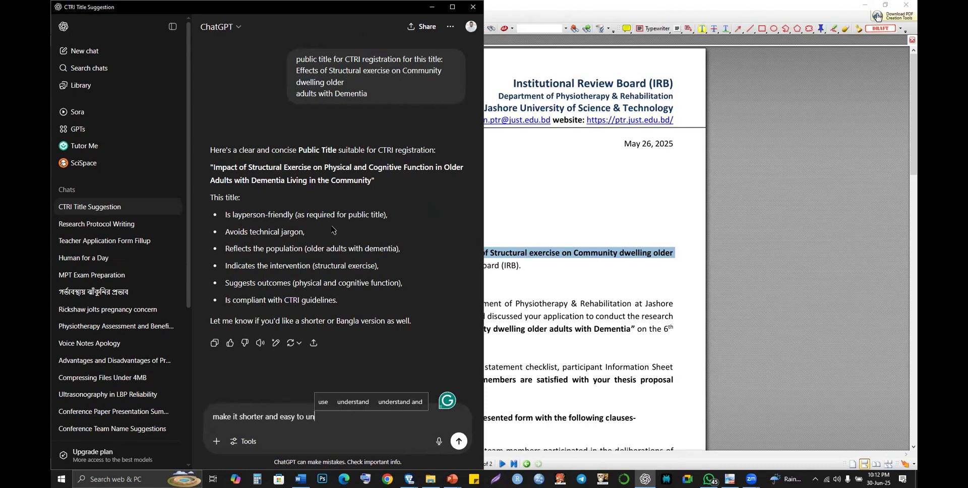
text(derstan)
text(d)
key(Return)
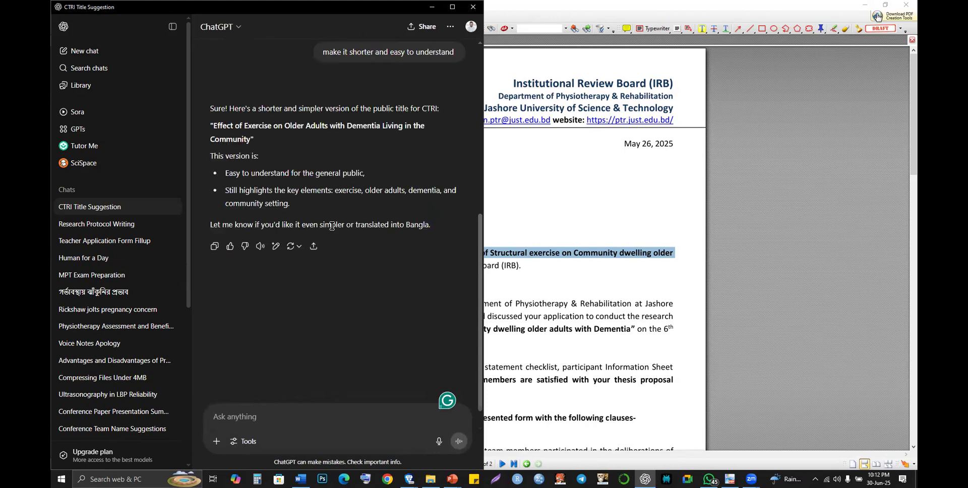
drag(214, 122, 251, 139)
key(ctrl+c)
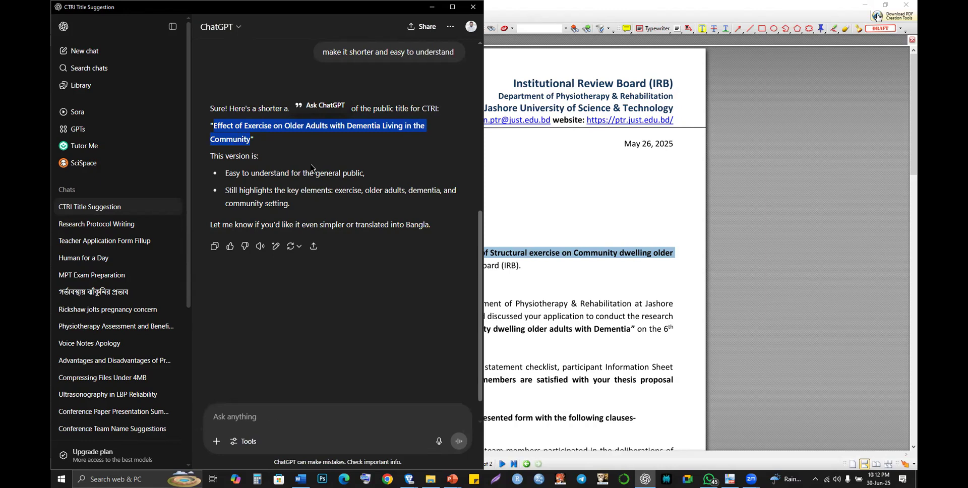
key(alt+Tab)
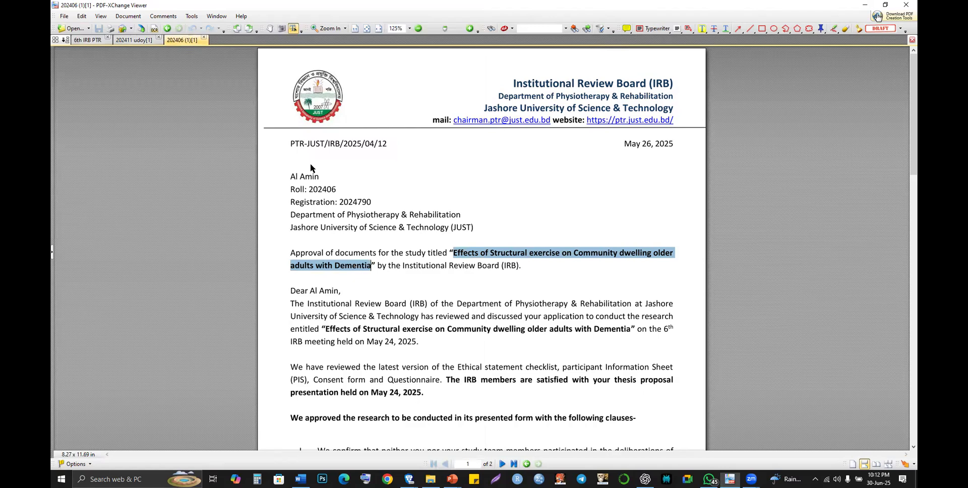
key(alt+Tab)
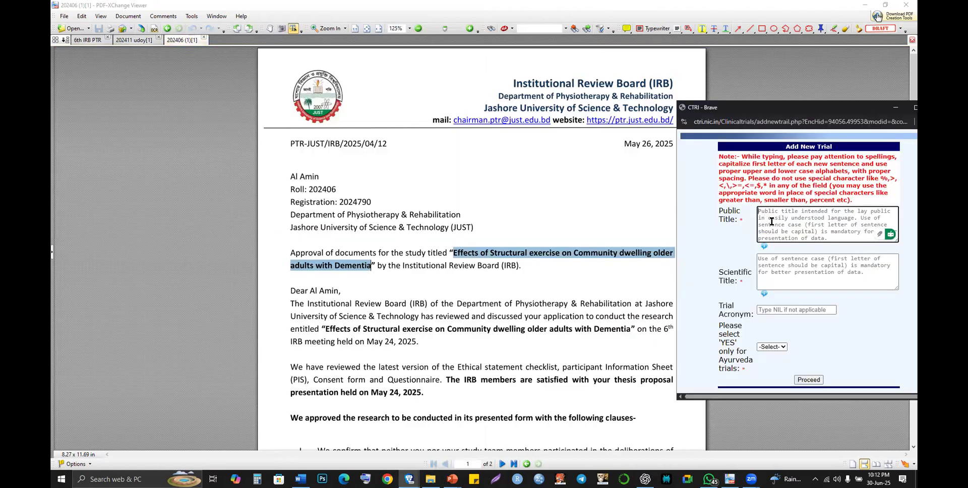
- Paste 'Effect of Exercise on Older Adults with Dementia Living in the Community' as Public Title, removing the line break
click(771, 221)
key(ctrl+v)
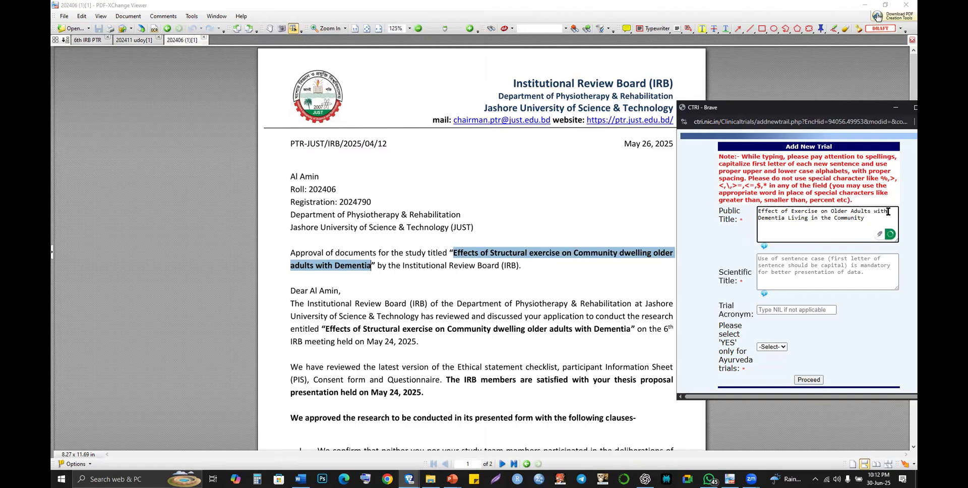
key(BackSpace)
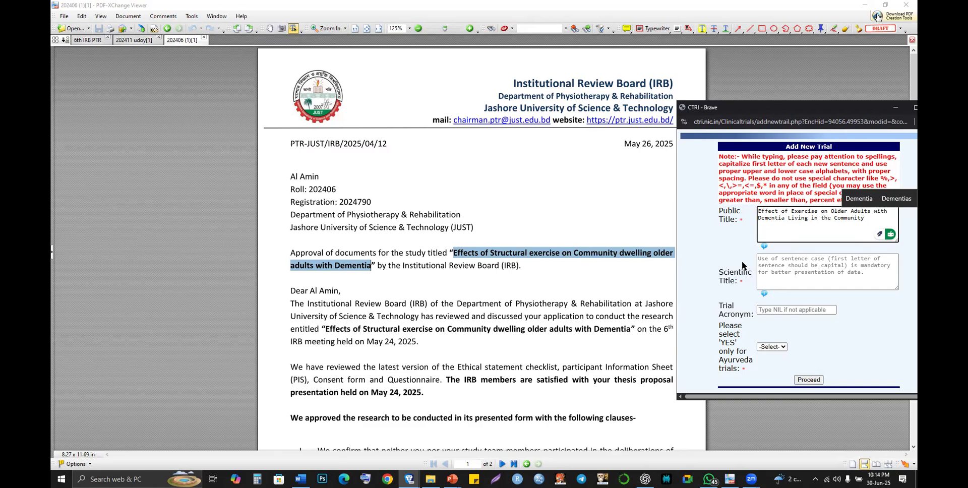
- Paste the original study title from clipboard history into Scientific Title and delete its extra line breaks
click(794, 265)
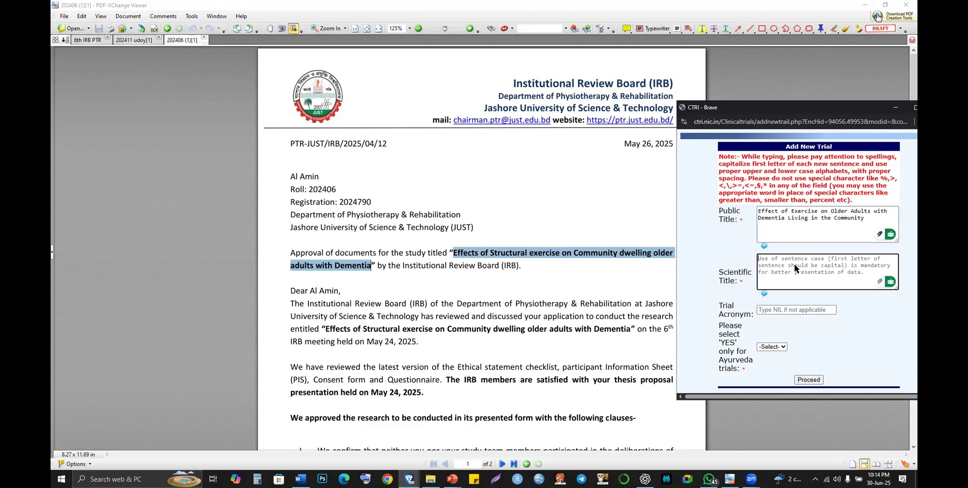
key(super+v)
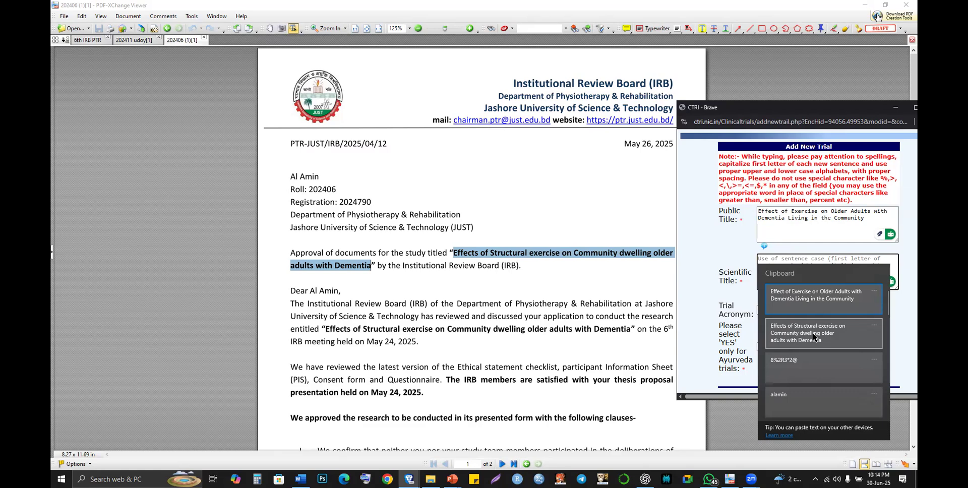
click(813, 337)
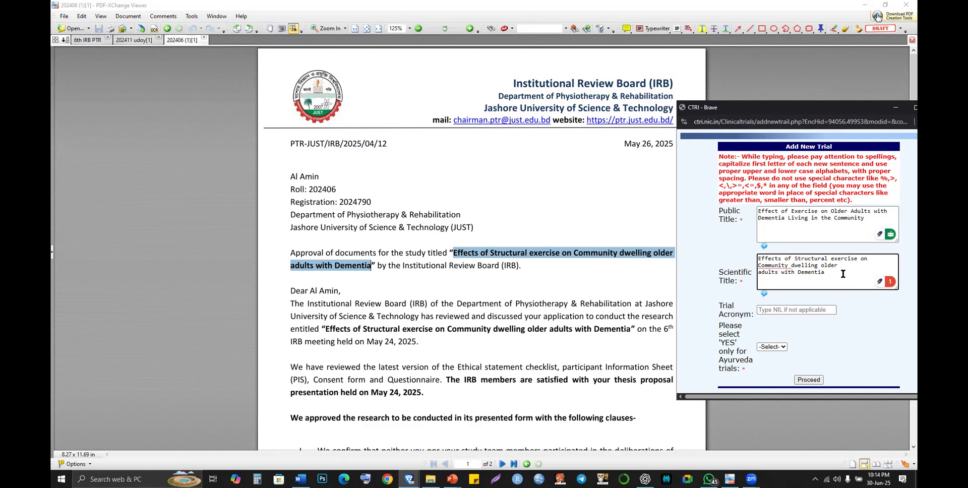
key(Down)
key(Delete)
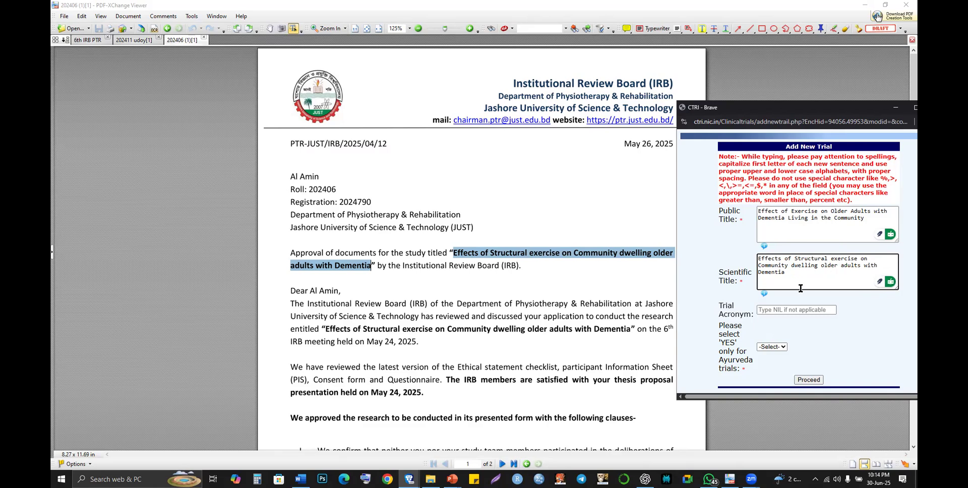
scroll(813, 282, down, 1)
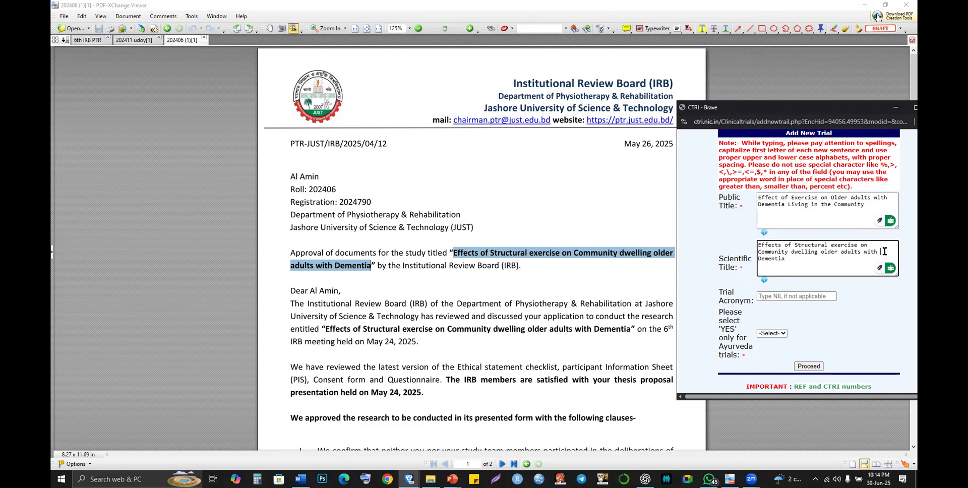
key(BackSpace)
scroll(819, 253, down, 1)
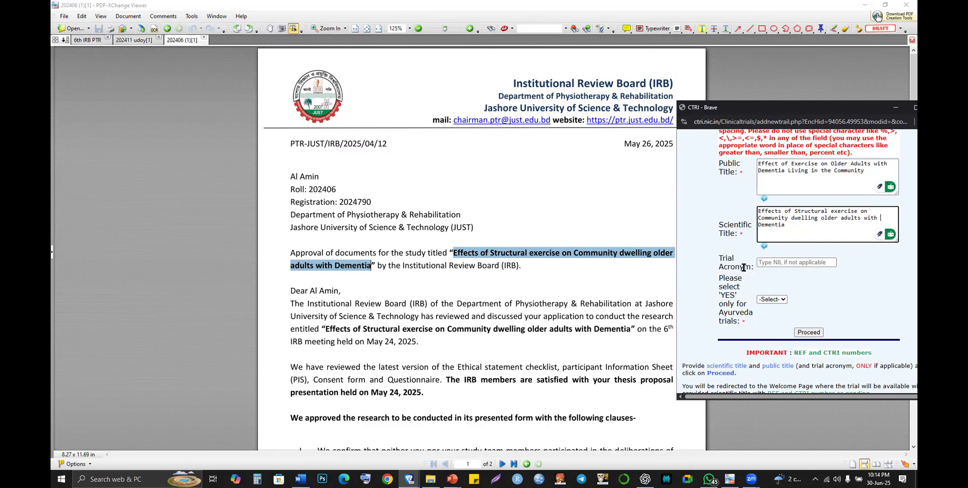
- Enter NIL as Trial Acronym, answer NO for Ayurveda, and submit to add the trial
click(779, 263)
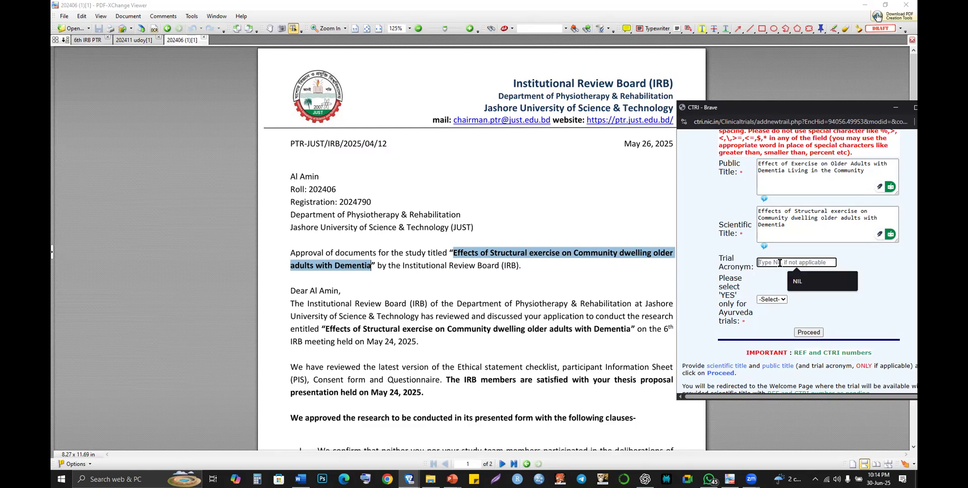
click(818, 291)
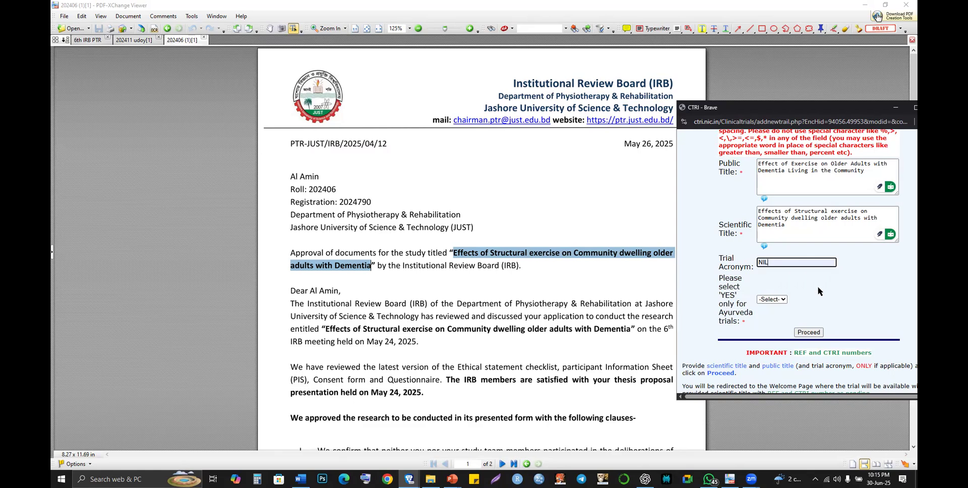
click(784, 302)
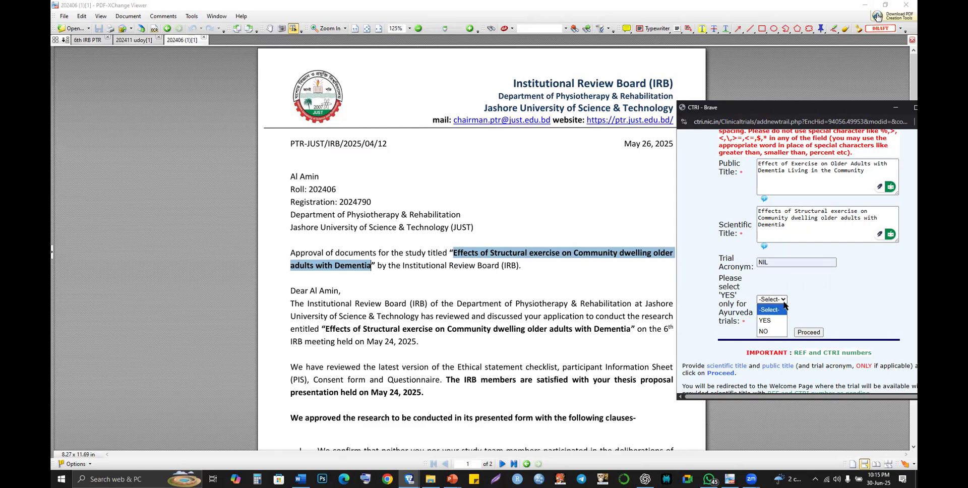
click(915, 108)
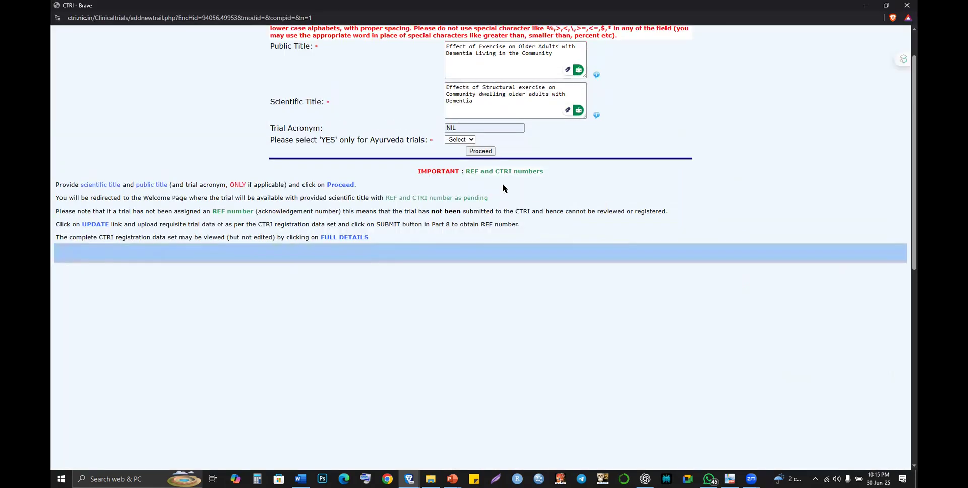
scroll(470, 135, up, 1)
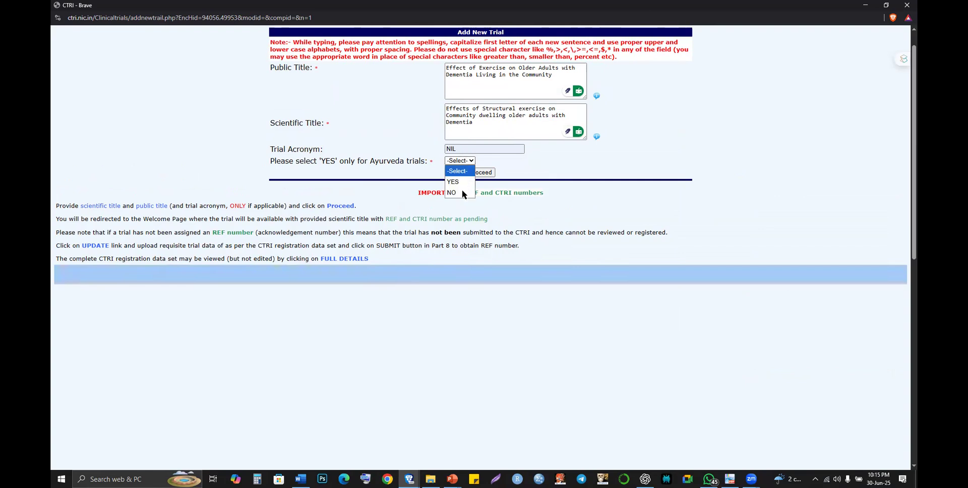
click(460, 192)
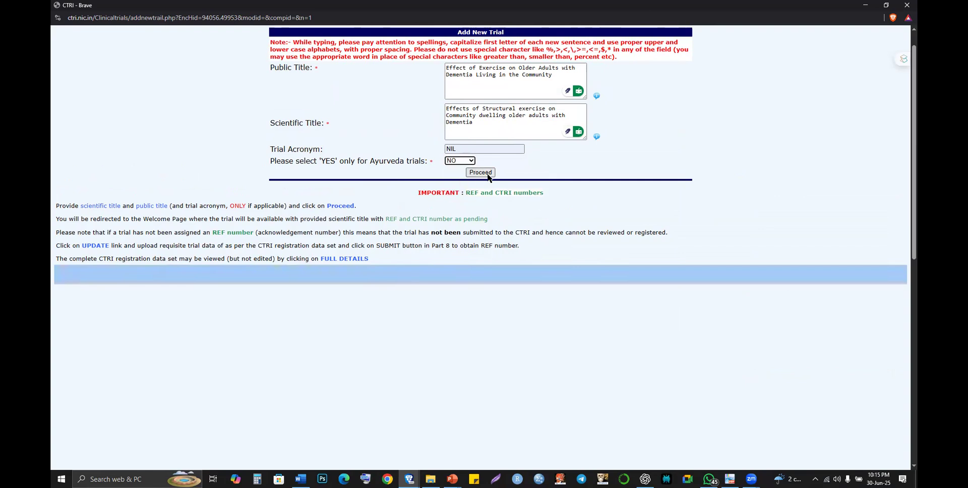
scroll(490, 153, up, 1)
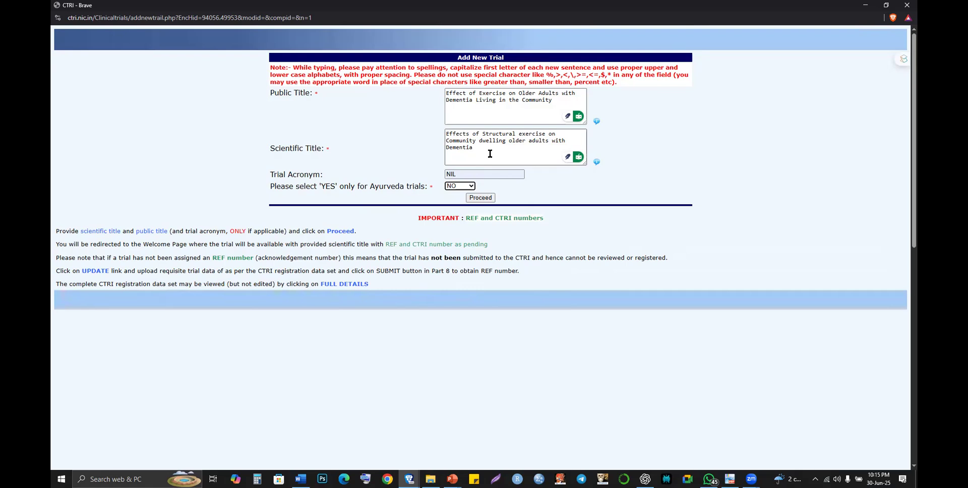
click(480, 201)
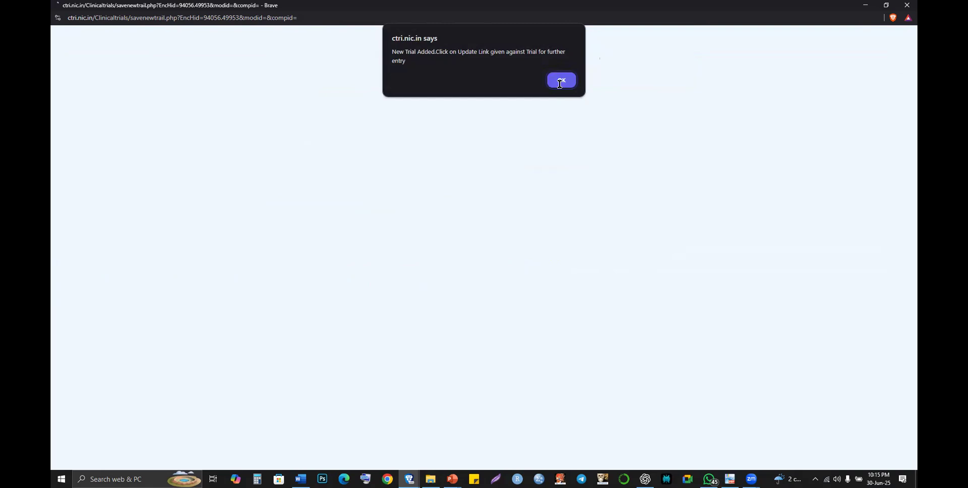
key(alt+Tab)
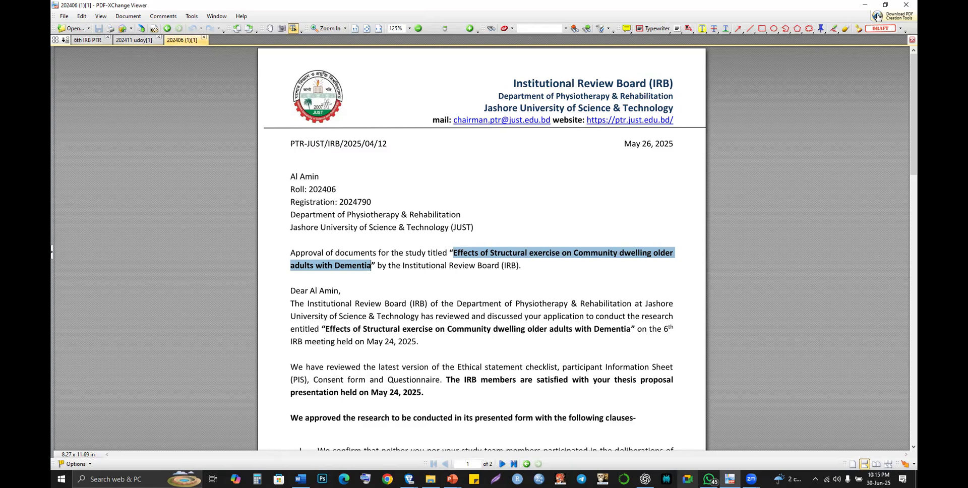
- Return to the CTRI trials page and open the pending dementia exercise trial
click(409, 478)
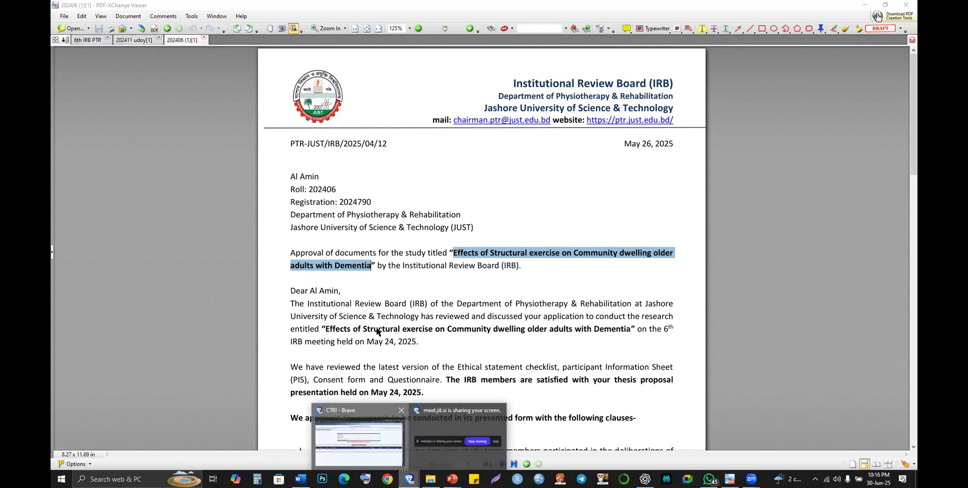
click(359, 438)
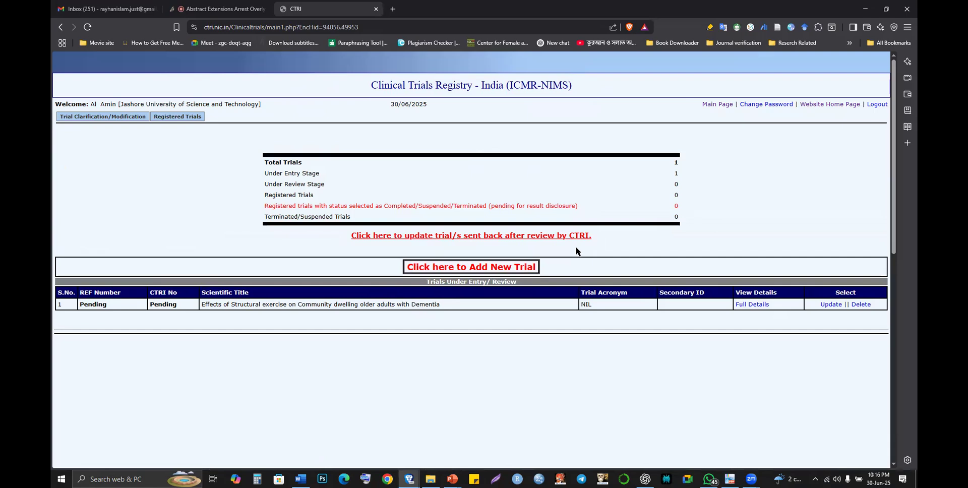
click(831, 309)
- Review the trial statistics, then bring the IRB approval letter in PDF-XChange Viewer to the front
drag(683, 158, 713, 174)
click(691, 158)
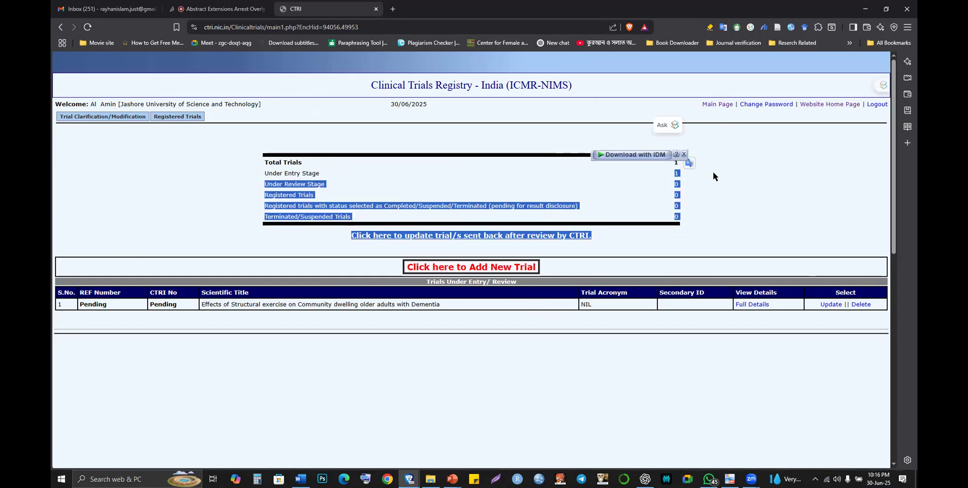
click(713, 173)
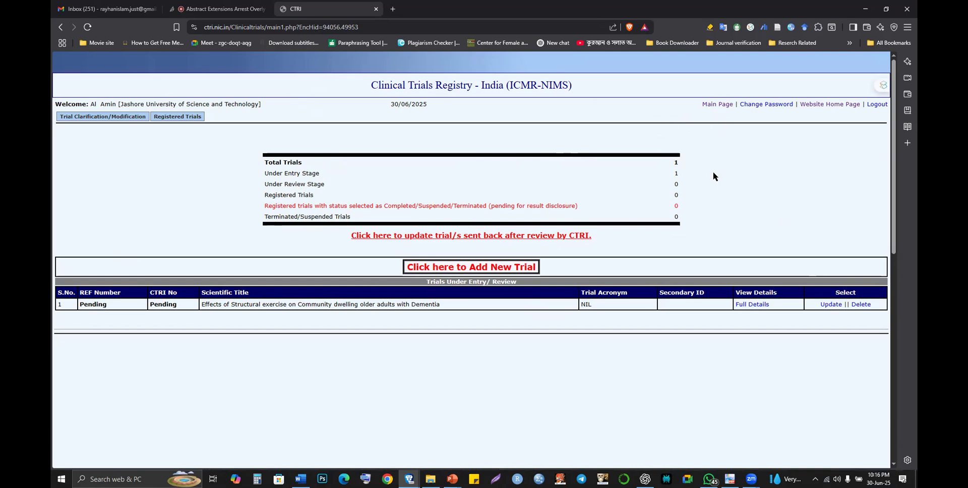
scroll(713, 173, down, 1)
scroll(713, 173, up, 1)
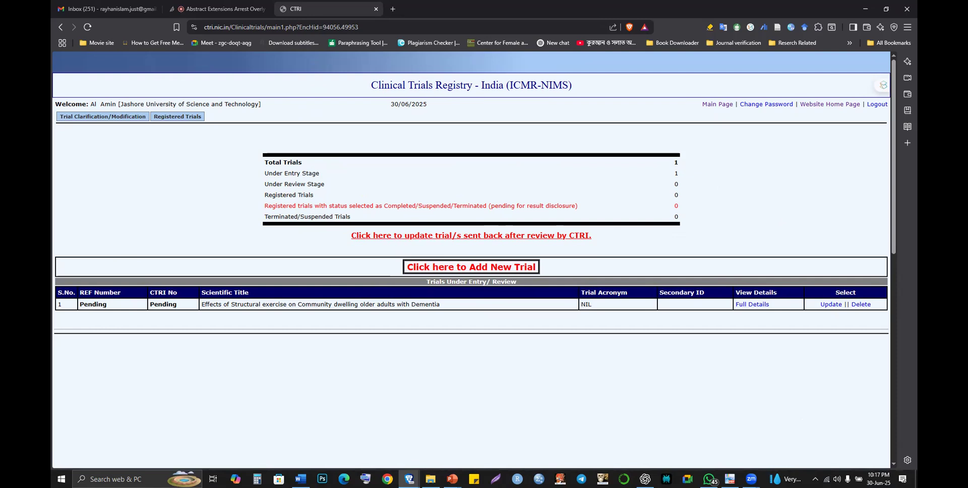
click(730, 479)
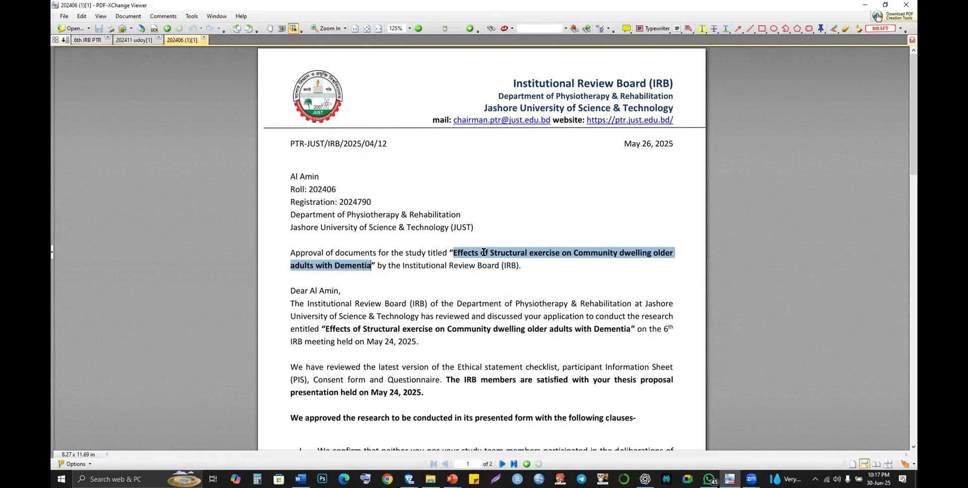
- Highlight the approved study title in the IRB approval letter, then return to the CTRI dashboard
click(454, 253)
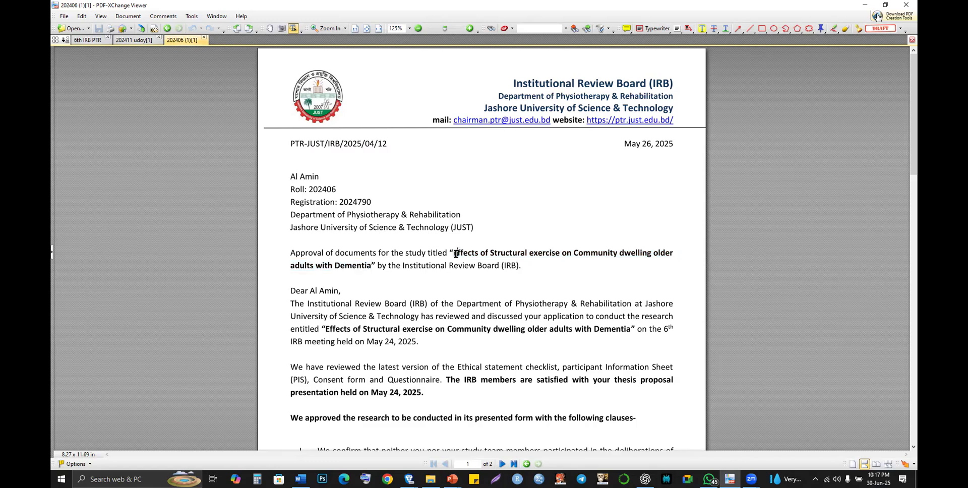
drag(452, 254, 369, 266)
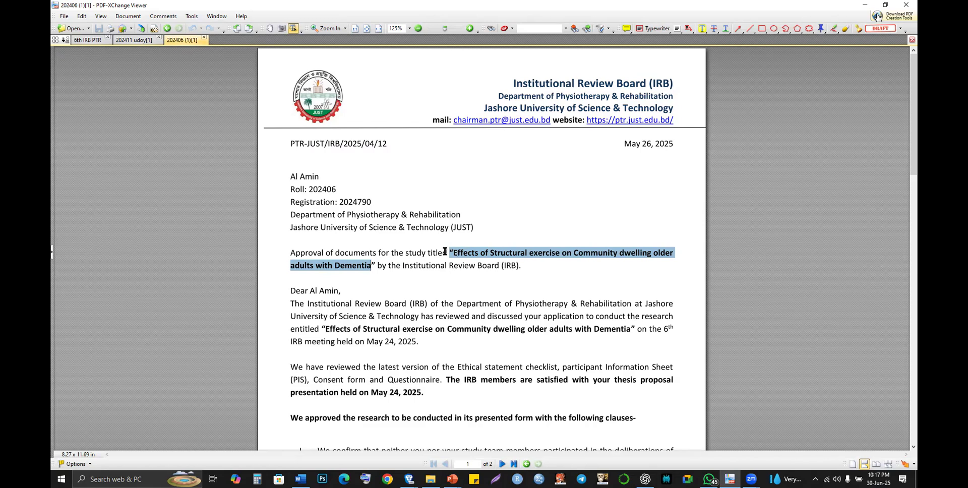
click(445, 251)
drag(445, 252, 451, 254)
key(alt+Tab)
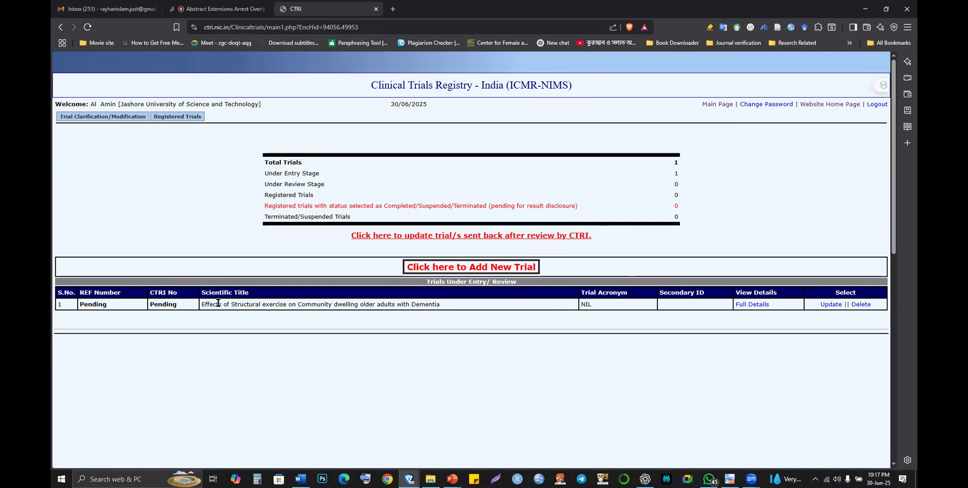
- Open the Update page for the pending dementia exercise trial under Trials Under Entry
drag(218, 304, 460, 301)
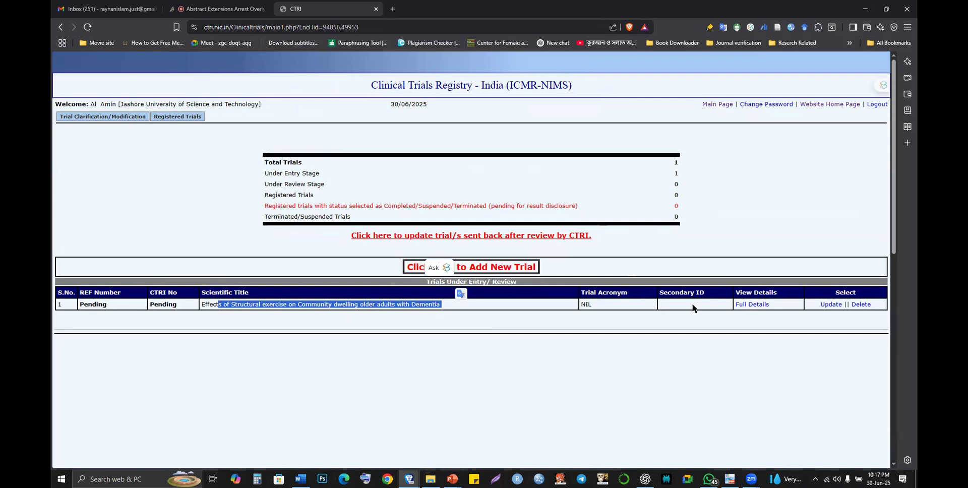
click(740, 304)
click(834, 306)
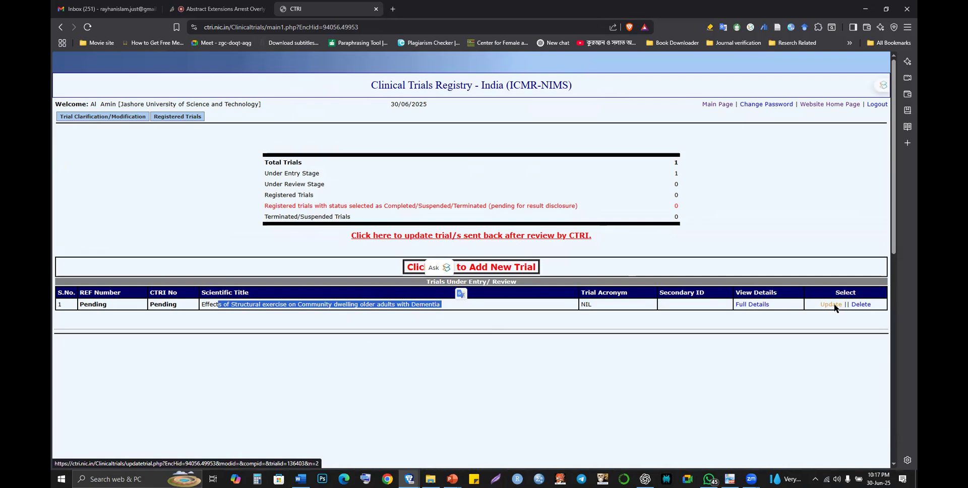
click(834, 306)
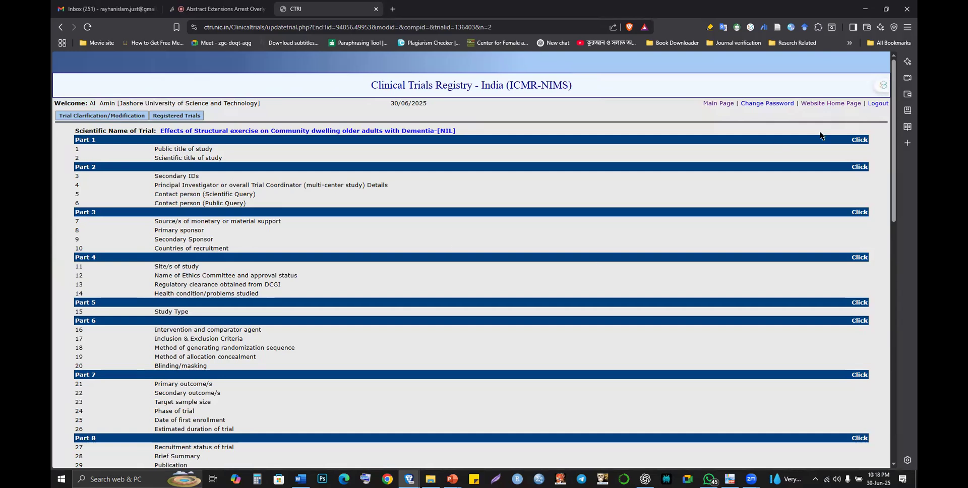
- Open Part 1 full-screen and review the public and scientific titles and acronym NIL
click(853, 142)
click(854, 144)
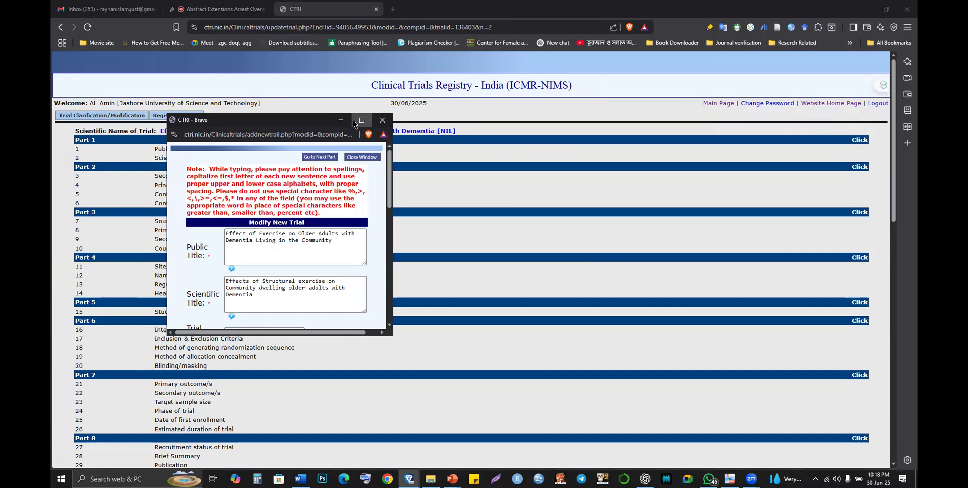
click(361, 120)
drag(384, 111, 470, 128)
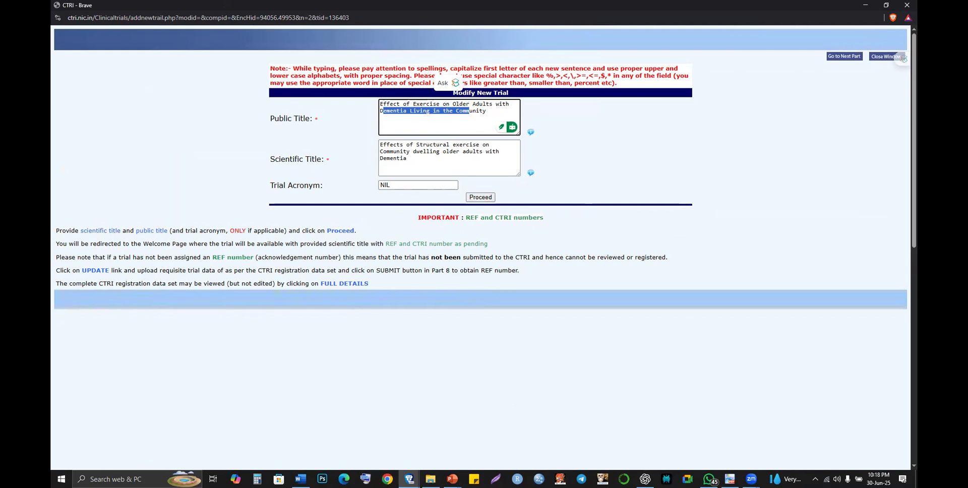
mouse_move(409, 479)
mouse_move(751, 478)
click(391, 208)
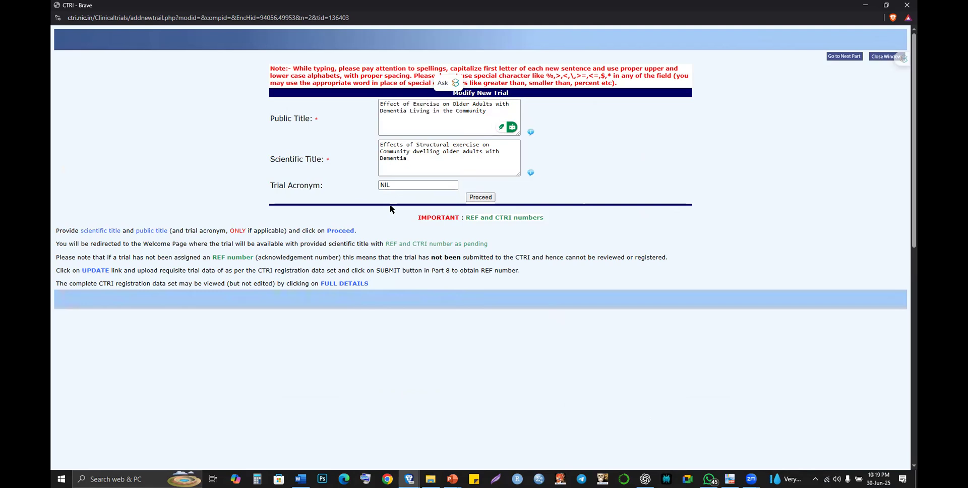
- Save Part 1 with Proceed, acknowledge 'Record Modified', and reopen Part 1 full-screen
click(477, 198)
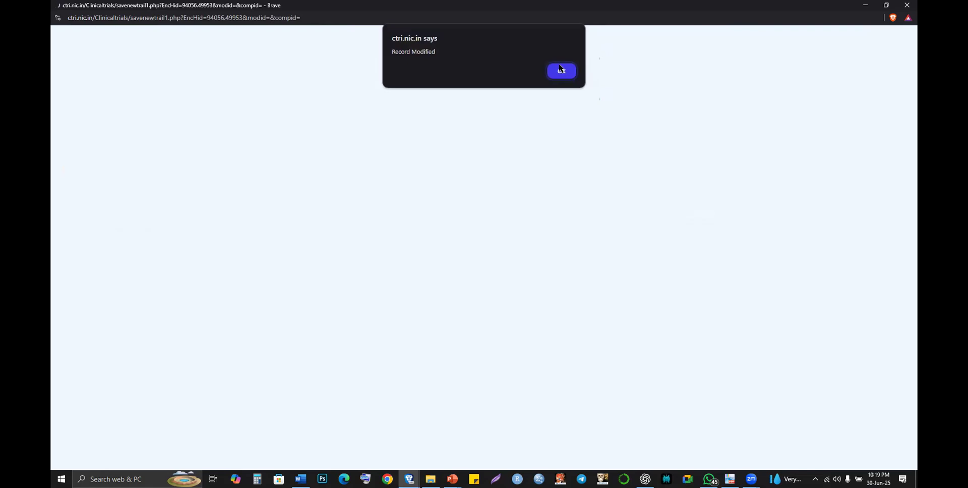
click(560, 70)
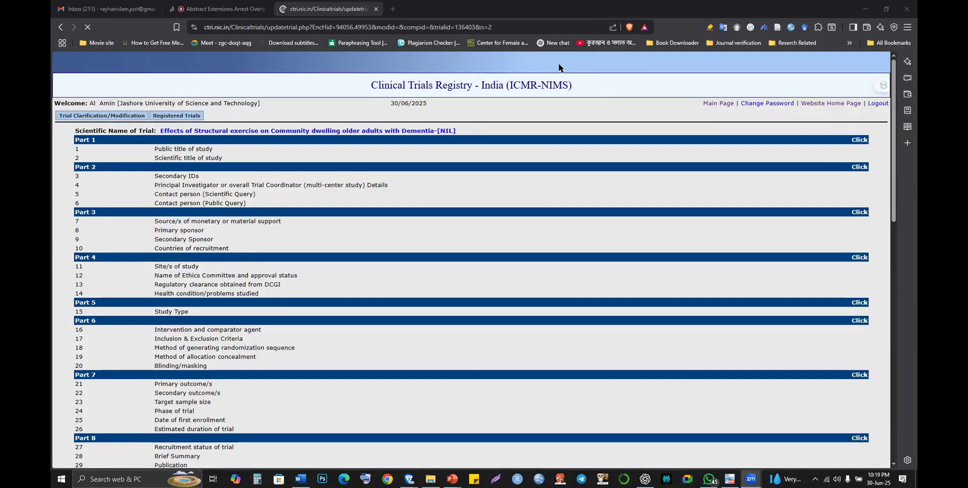
click(858, 141)
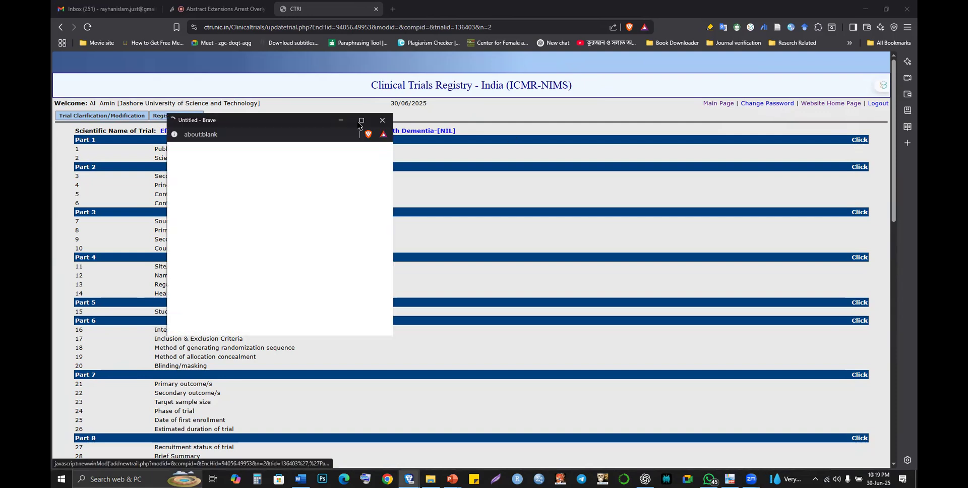
click(361, 121)
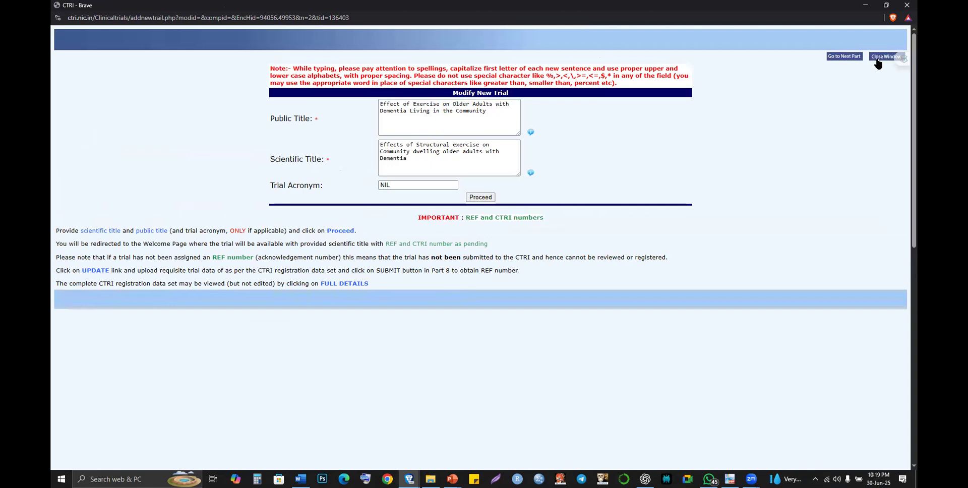
- Advance to the next part of the trial form and read the typing guidelines note
click(848, 63)
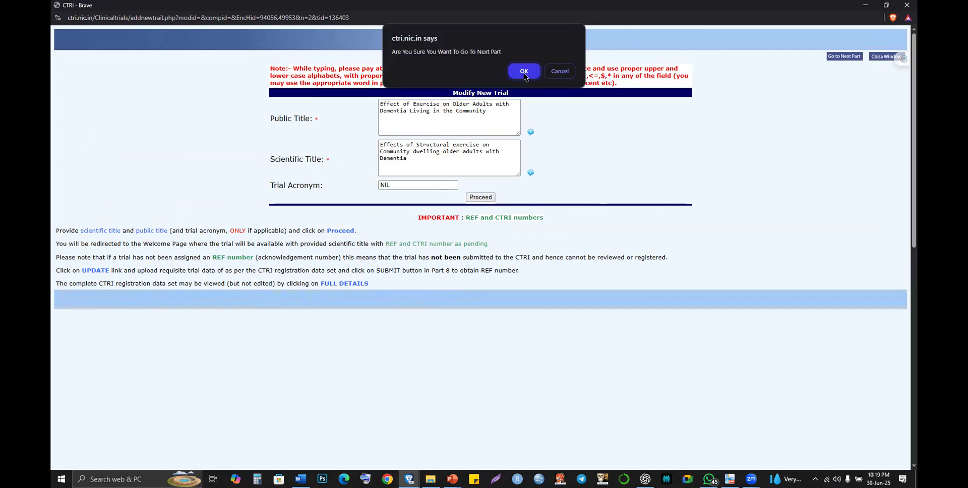
click(524, 71)
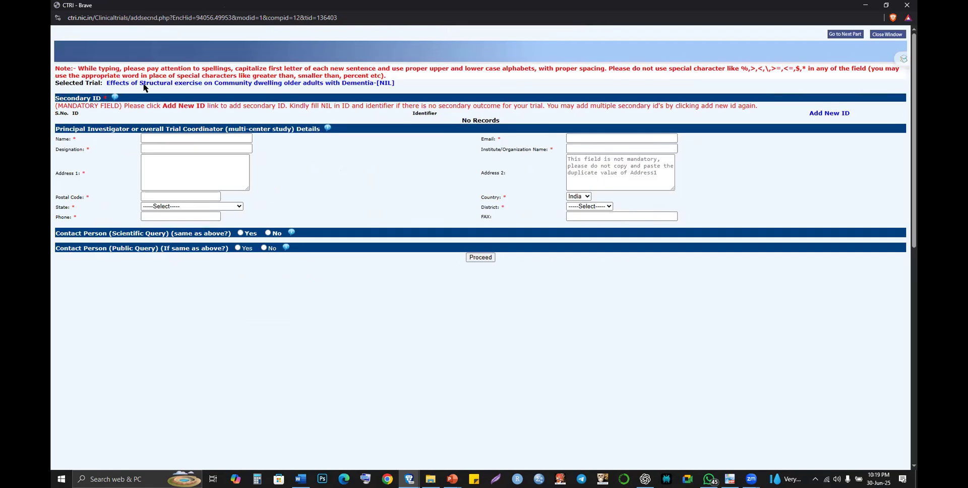
drag(74, 67, 301, 75)
drag(629, 72, 715, 74)
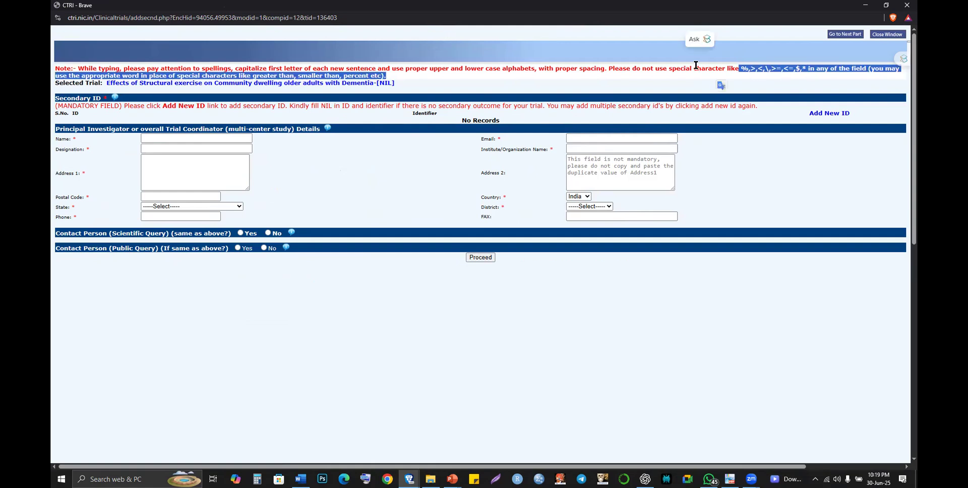
click(696, 65)
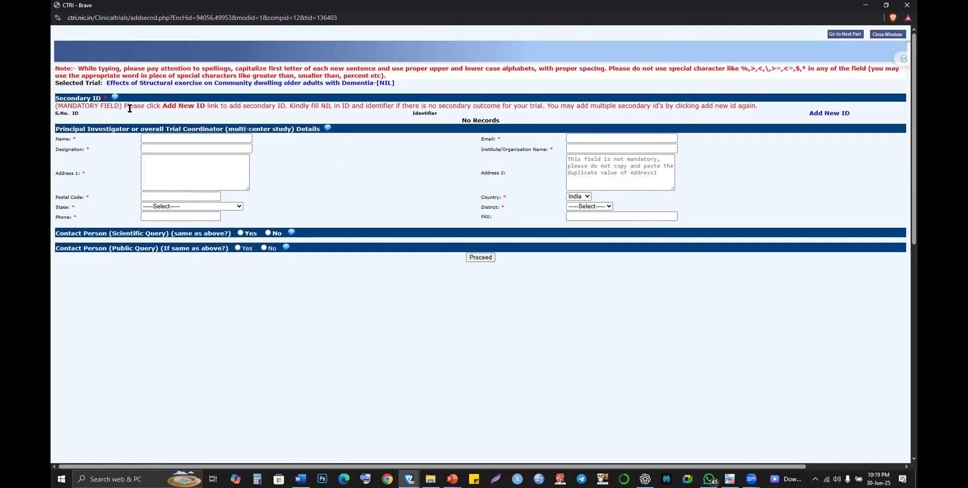
- Read the Secondary ID and Principal Investigator instructions, then place the cursor in PI Name
drag(129, 108, 281, 123)
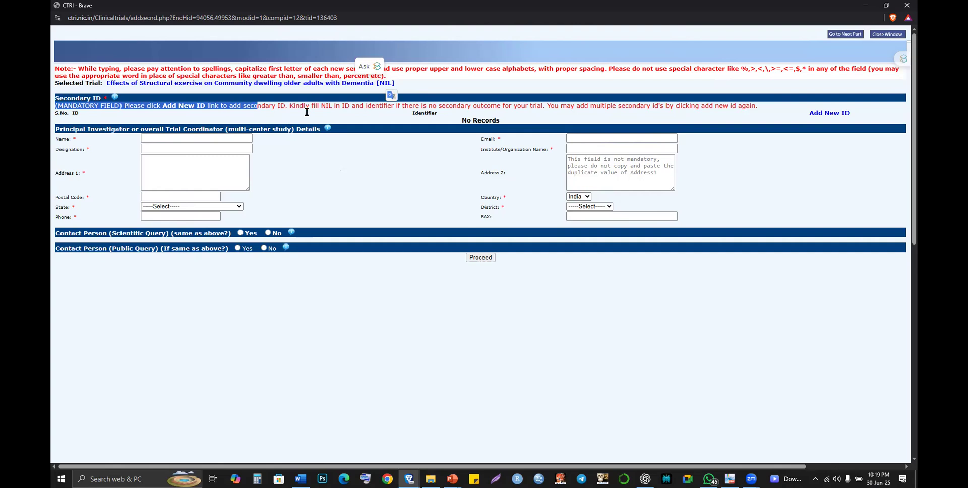
click(205, 119)
drag(175, 106, 201, 106)
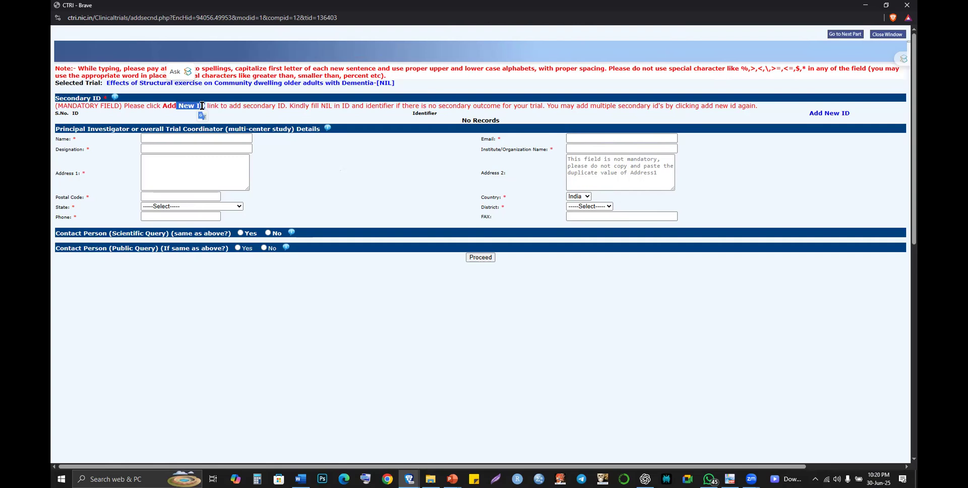
click(133, 130)
drag(134, 130, 257, 131)
click(281, 129)
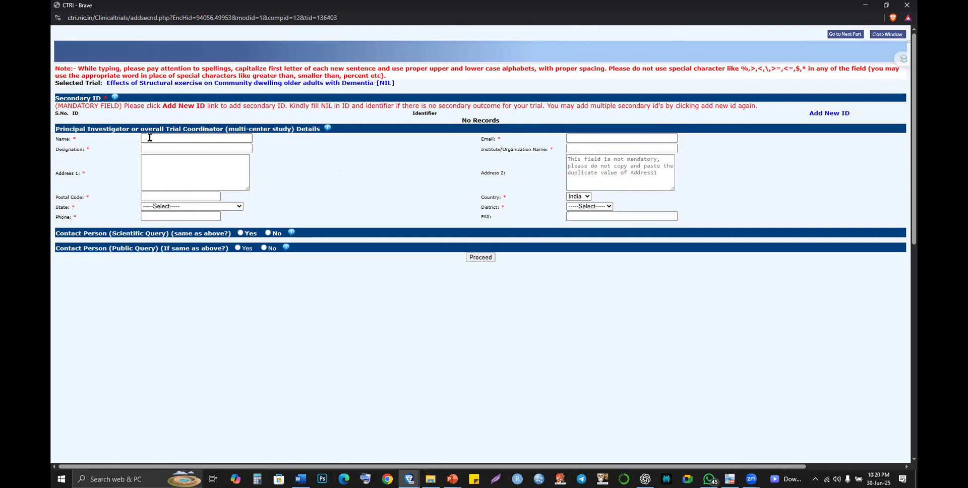
click(149, 137)
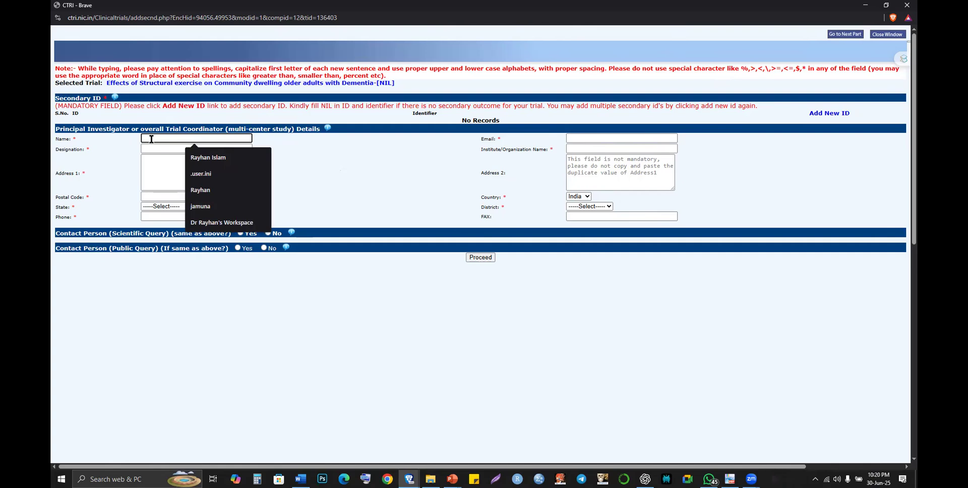
- Copy the applicant's name from the IRB letter and paste it as the PI name
click(730, 479)
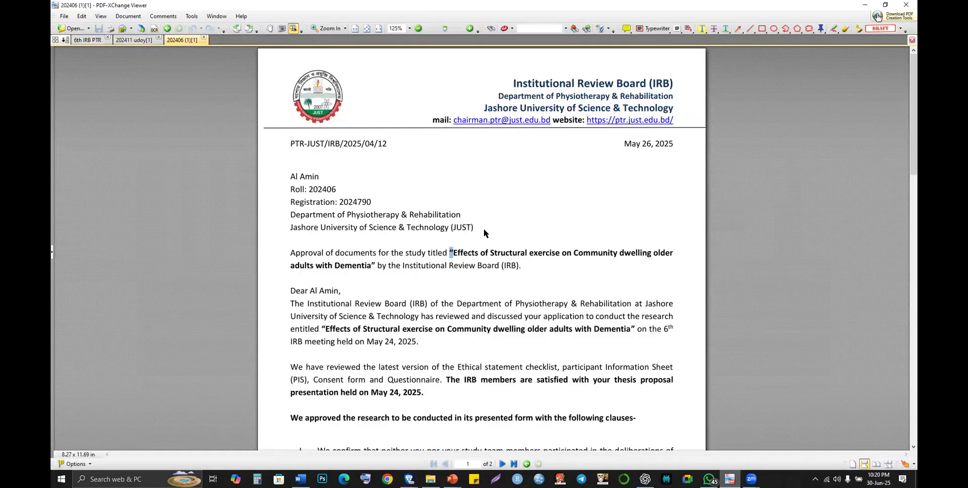
drag(292, 177, 336, 176)
key(ctrl+c)
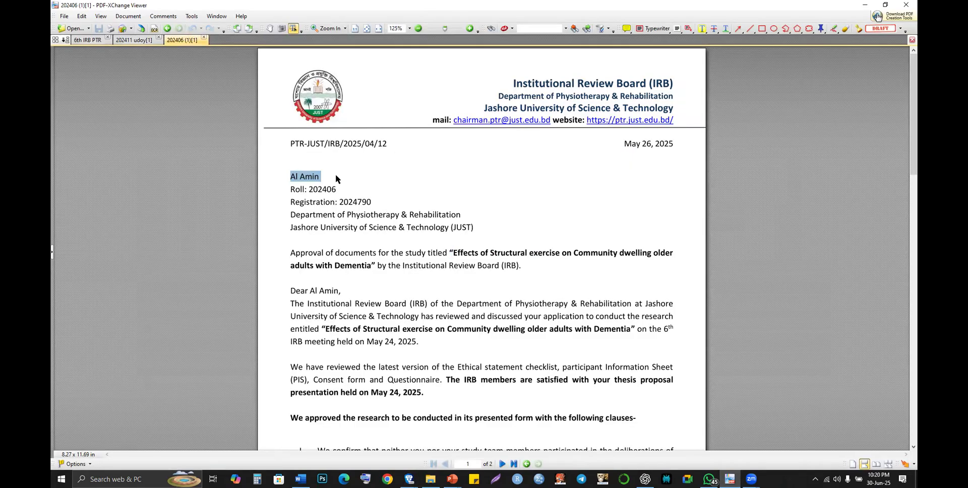
key(alt+Tab)
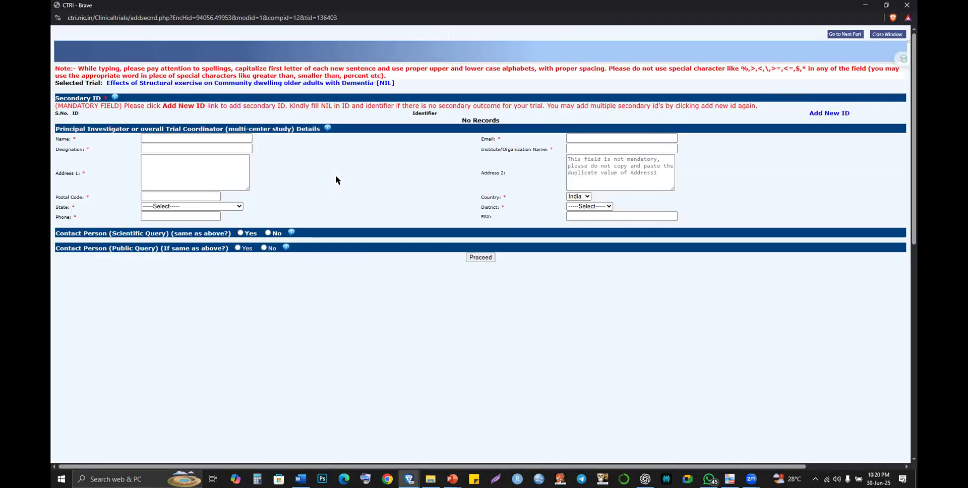
click(242, 139)
click(242, 138)
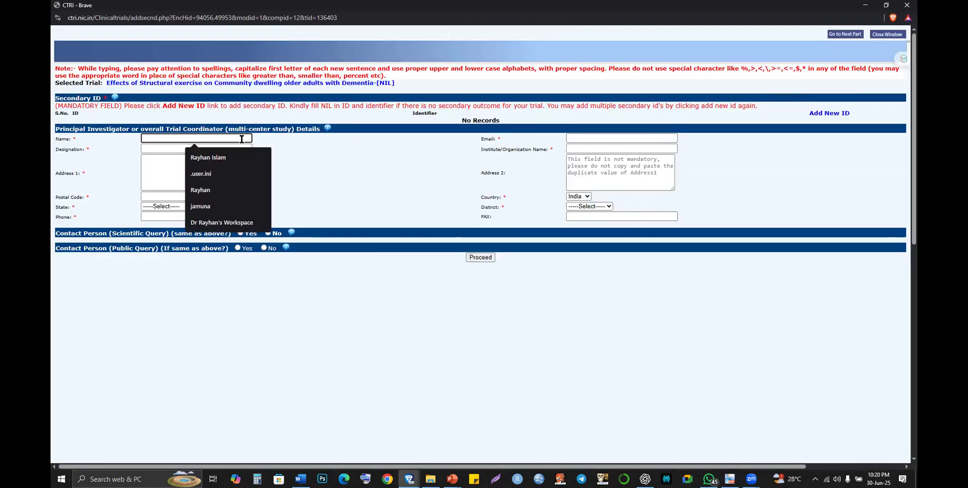
key(ctrl+v)
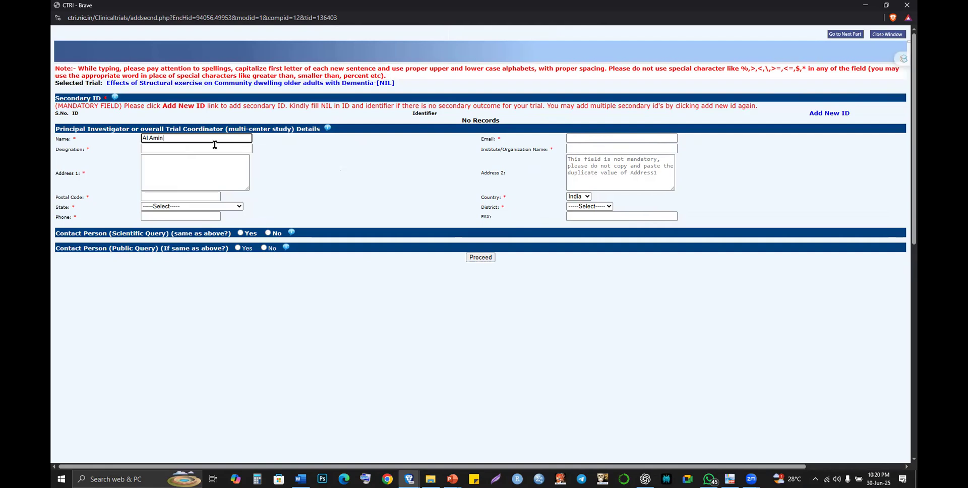
- Scroll through both pages of the IRB letter for the investigator's details, then return to the form
click(599, 141)
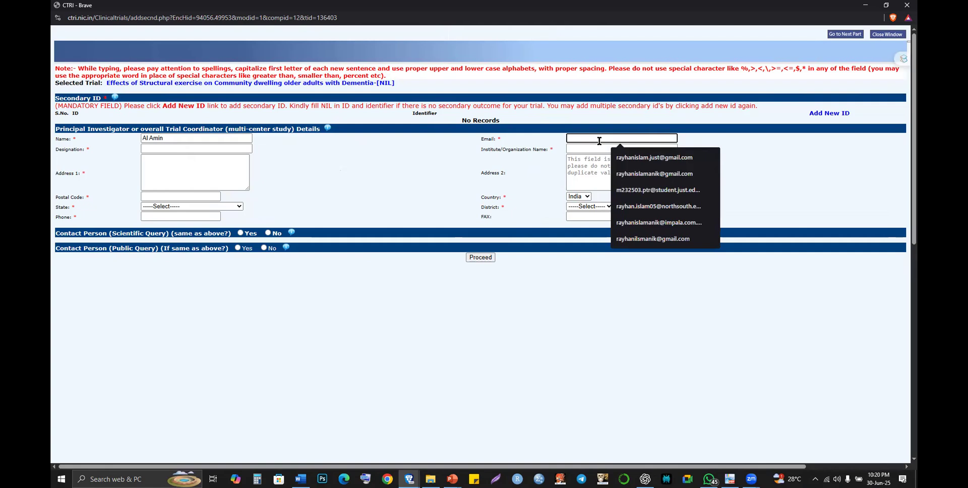
key(alt+Tab)
scroll(488, 274, down, 3)
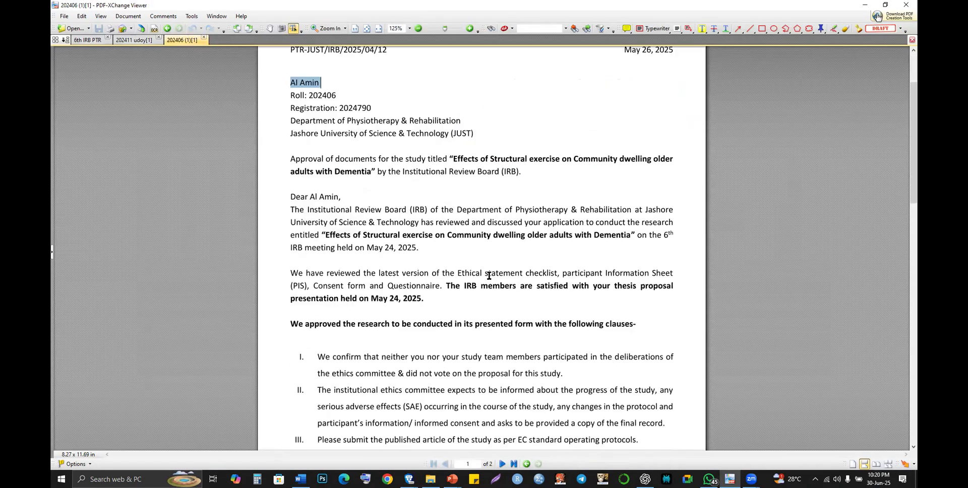
scroll(488, 275, down, 4)
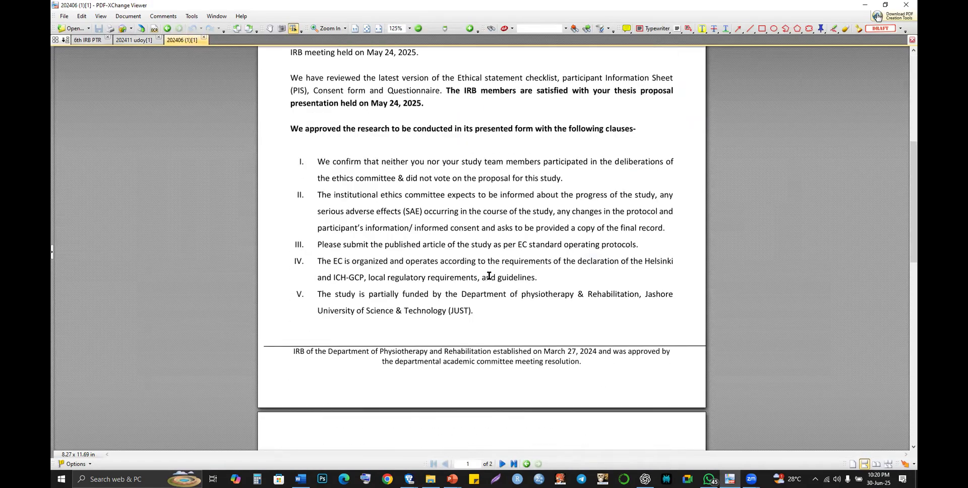
scroll(488, 276, down, 7)
key(alt+Tab)
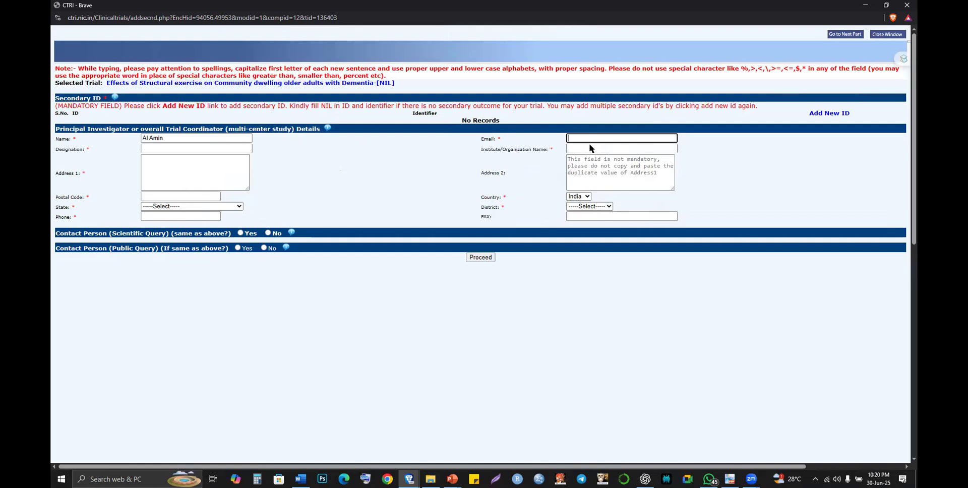
key(alt+Tab)
scroll(473, 229, down, 4)
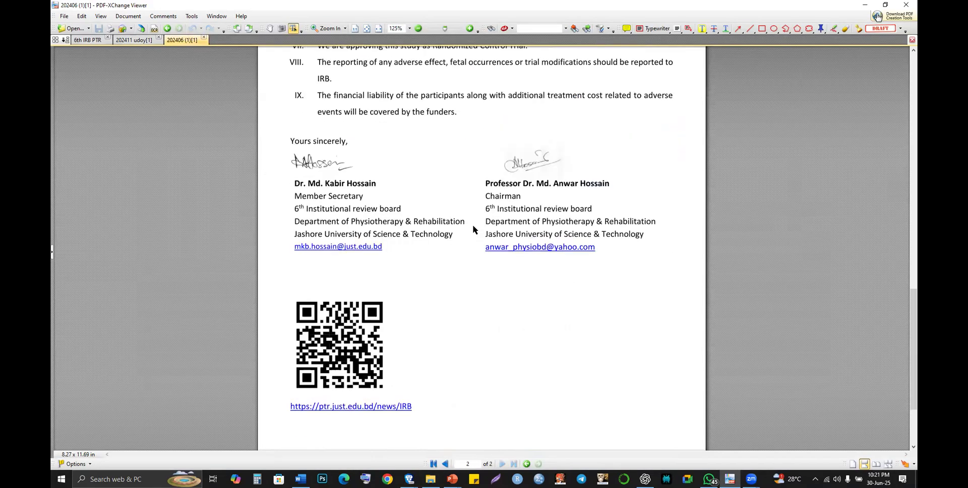
scroll(474, 230, up, 4)
scroll(474, 229, up, 4)
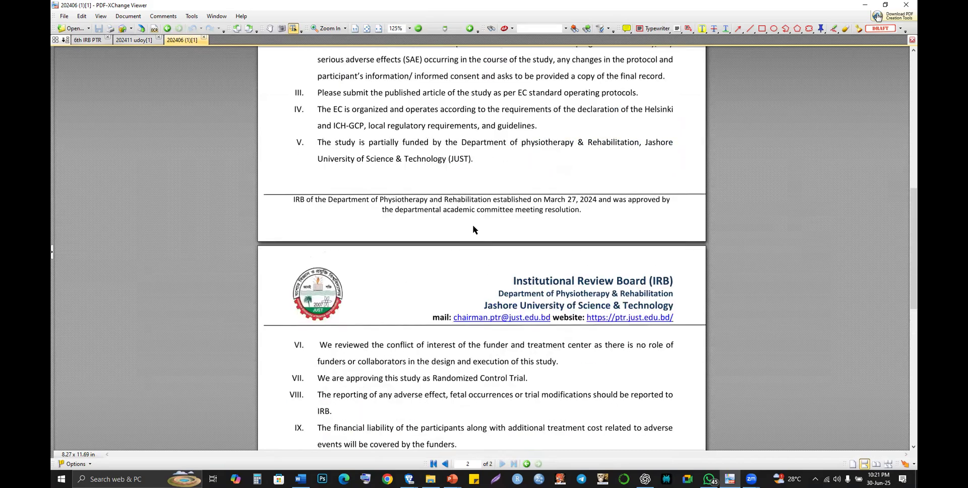
scroll(473, 229, up, 1)
scroll(473, 226, up, 5)
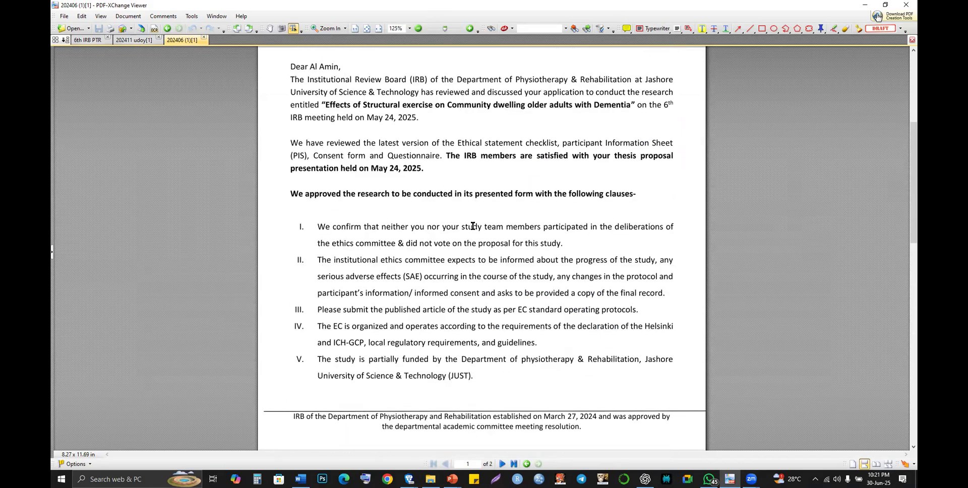
scroll(472, 226, up, 5)
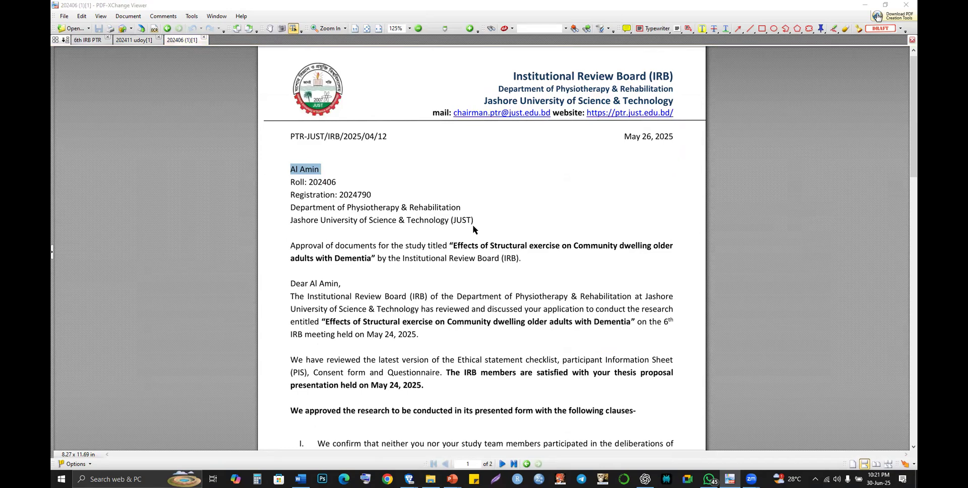
key(alt+Tab)
click(593, 138)
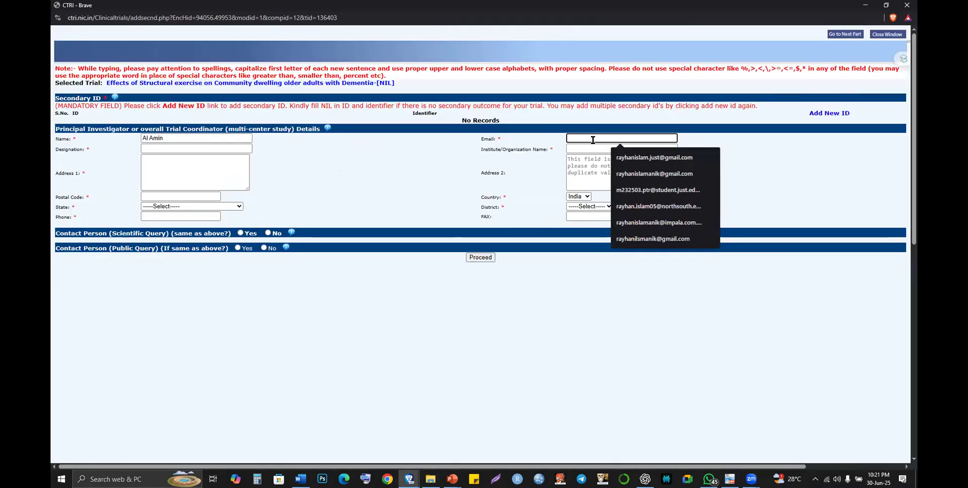
- Clear the partial e-mail entry and set the PI designation to 'Student'
text(al)
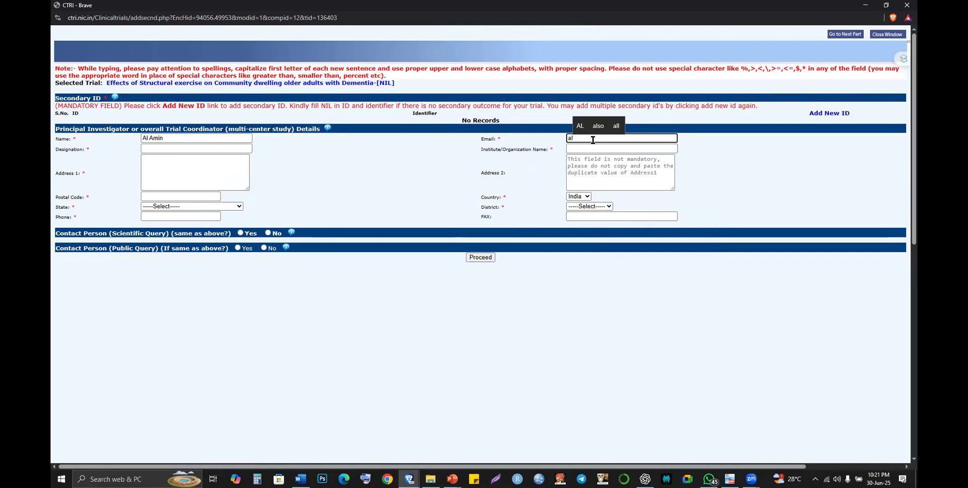
key(BackSpace)
key(BackSpace)
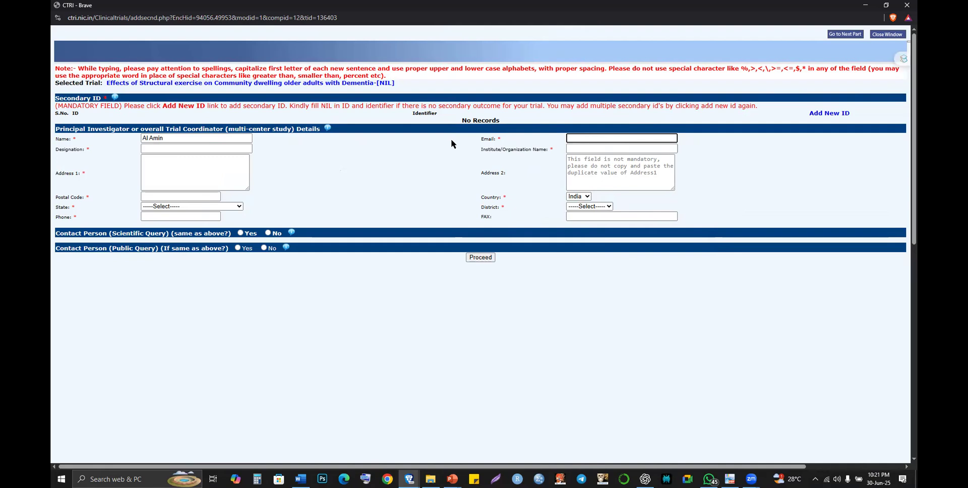
click(251, 150)
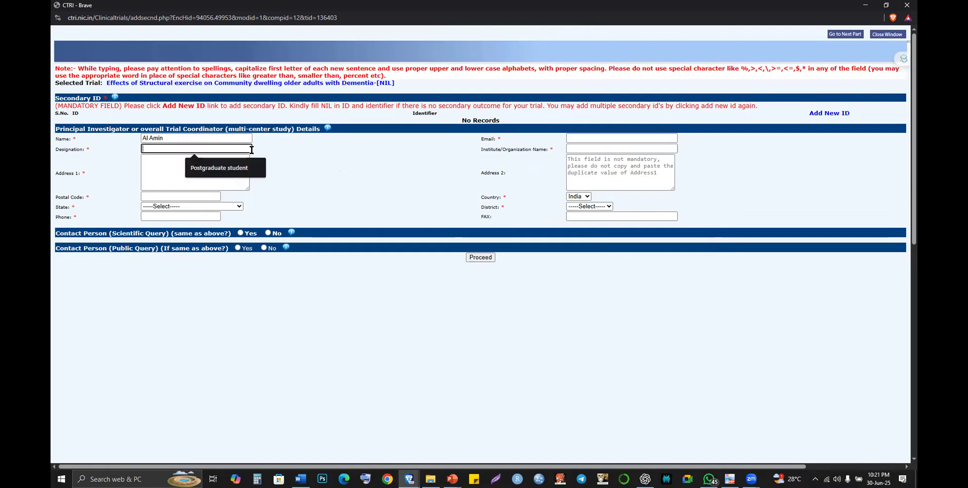
click(244, 169)
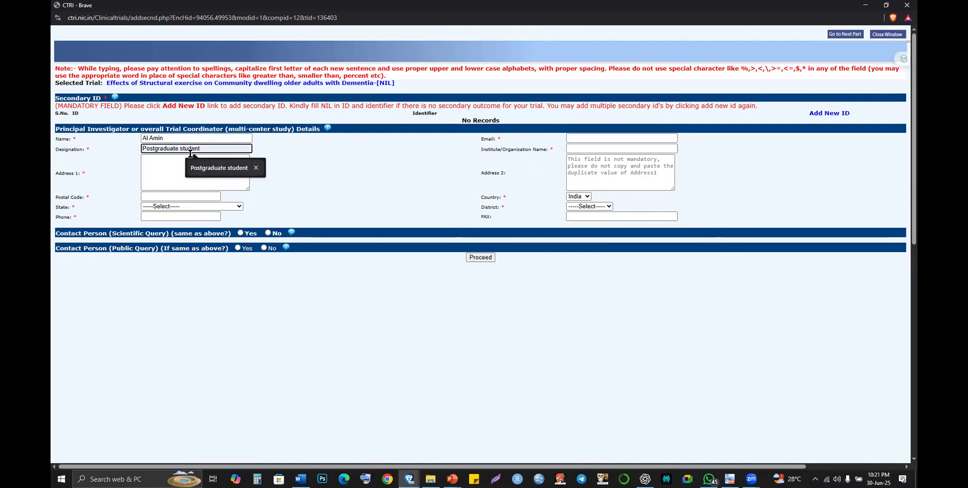
click(152, 151)
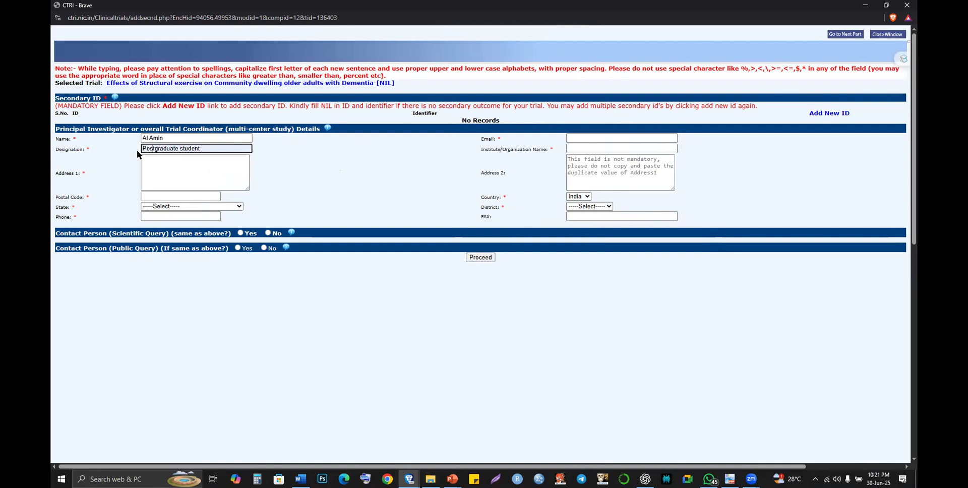
key(BackSpace)
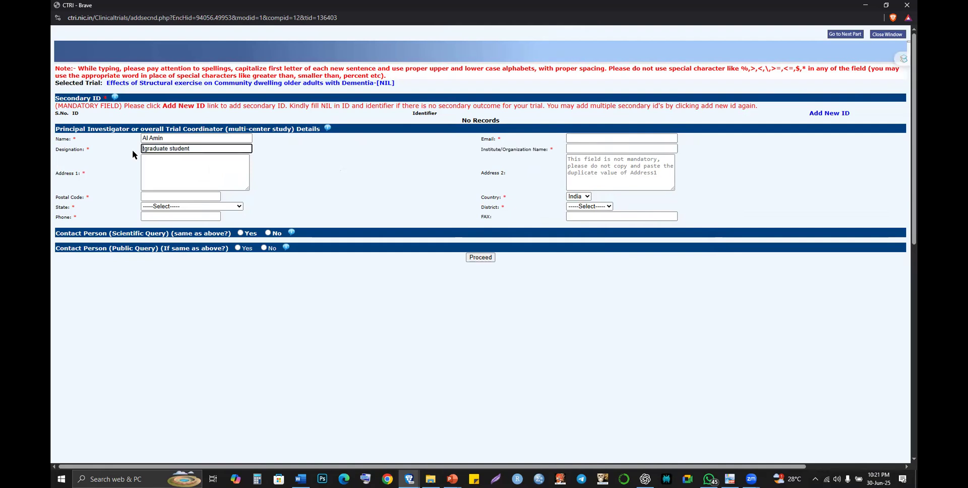
text(Under)
key(ctrl+a)
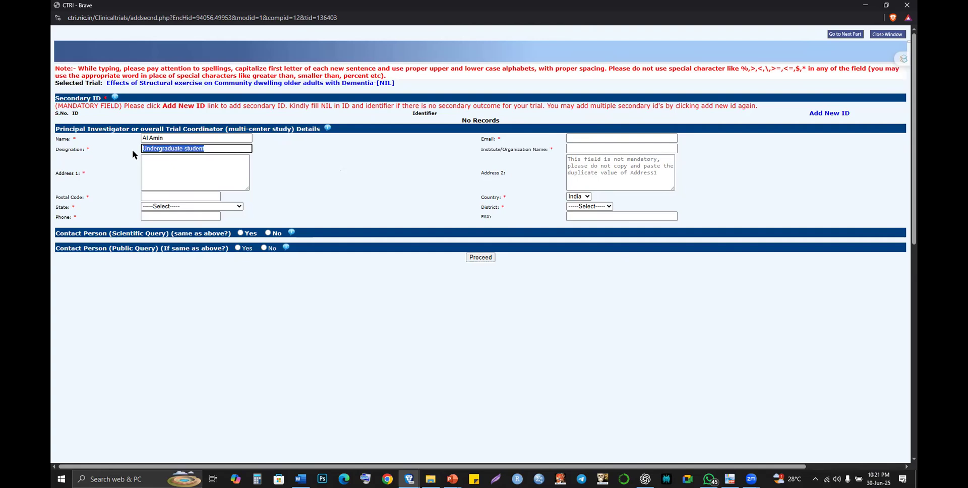
text(Student)
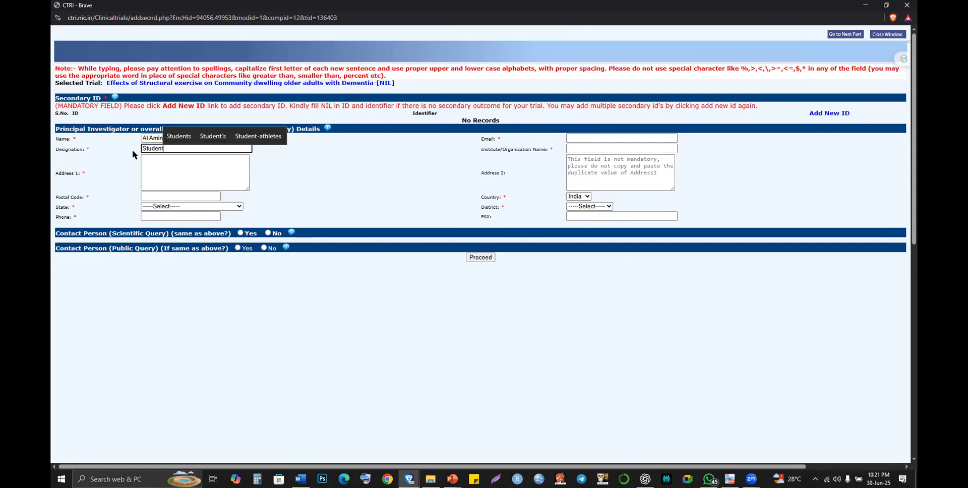
key(Tab)
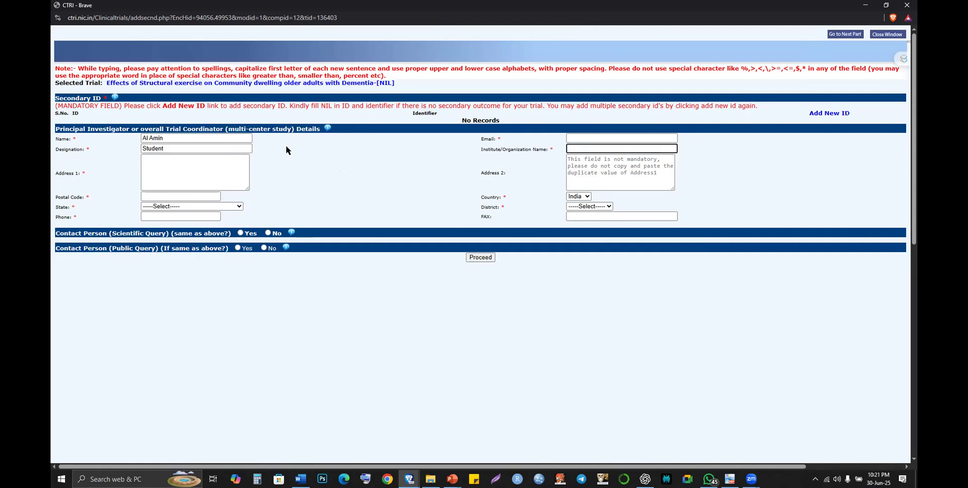
- Fill the institute field with Jashore University from the saved suggestions
click(591, 146)
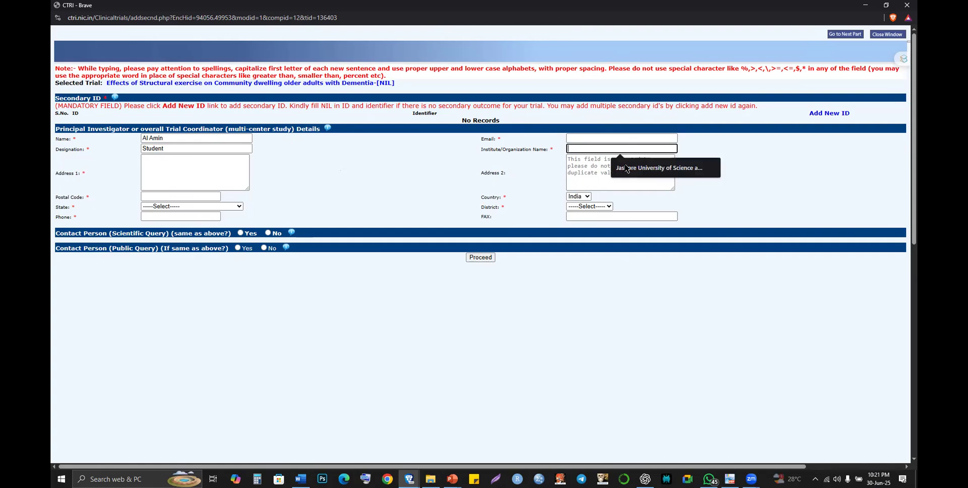
click(626, 168)
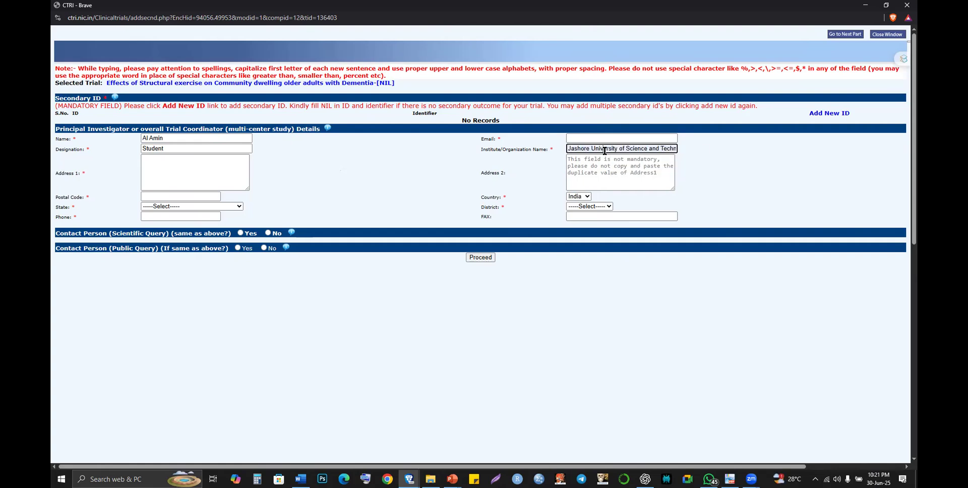
key(shift+End)
click(177, 162)
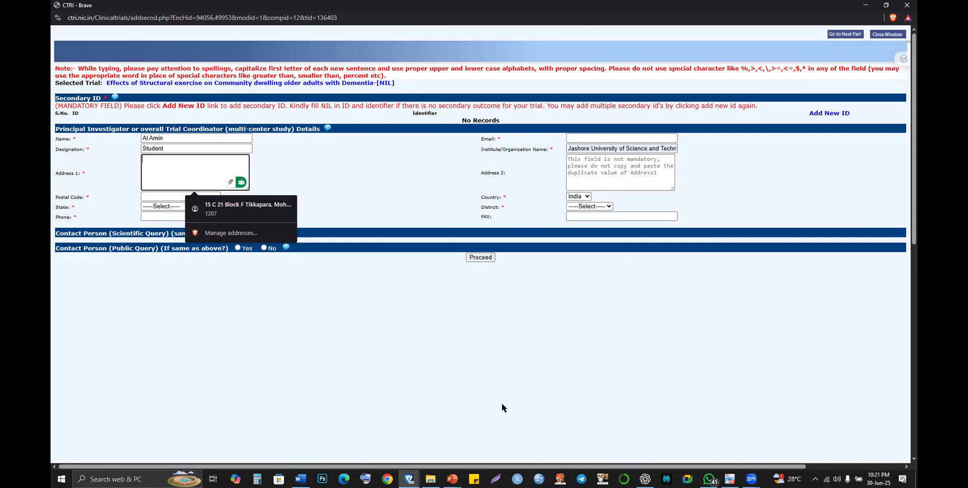
click(708, 479)
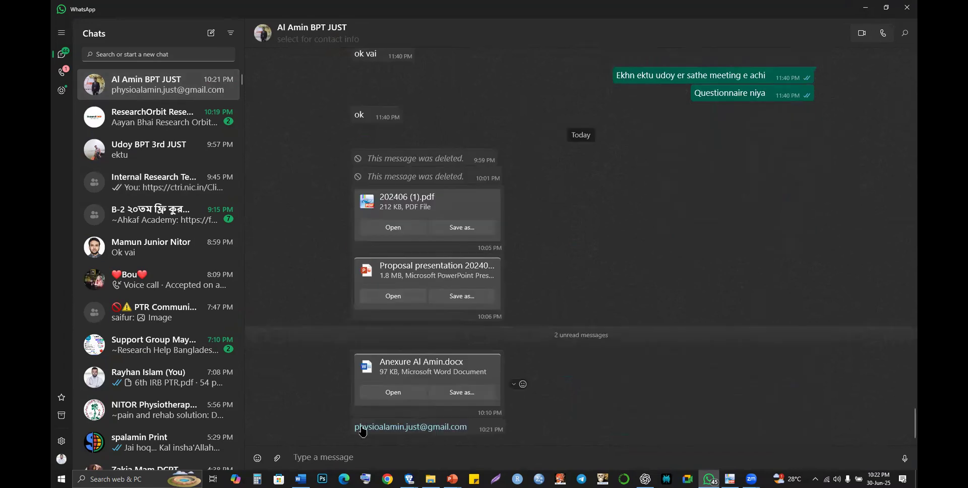
- Copy the investigator's e-mail address from the WhatsApp chat message and return to CTRI
right_click(362, 429)
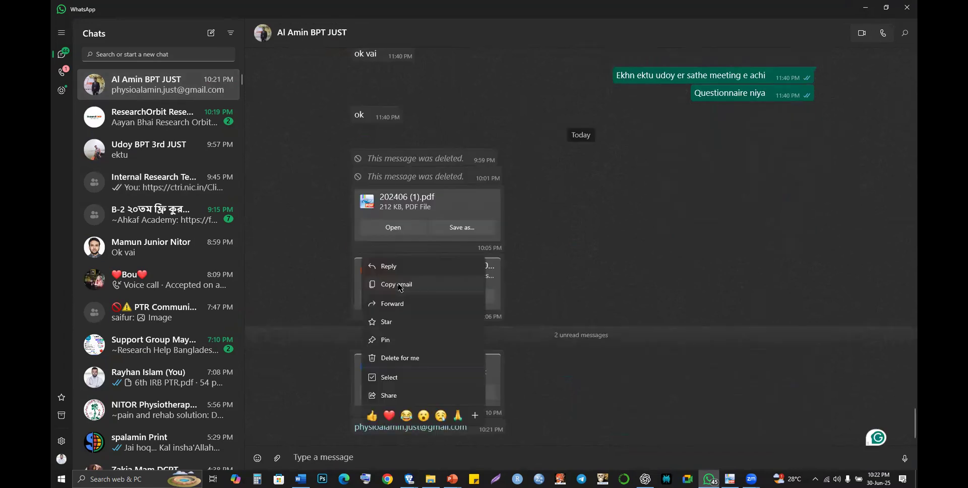
click(400, 285)
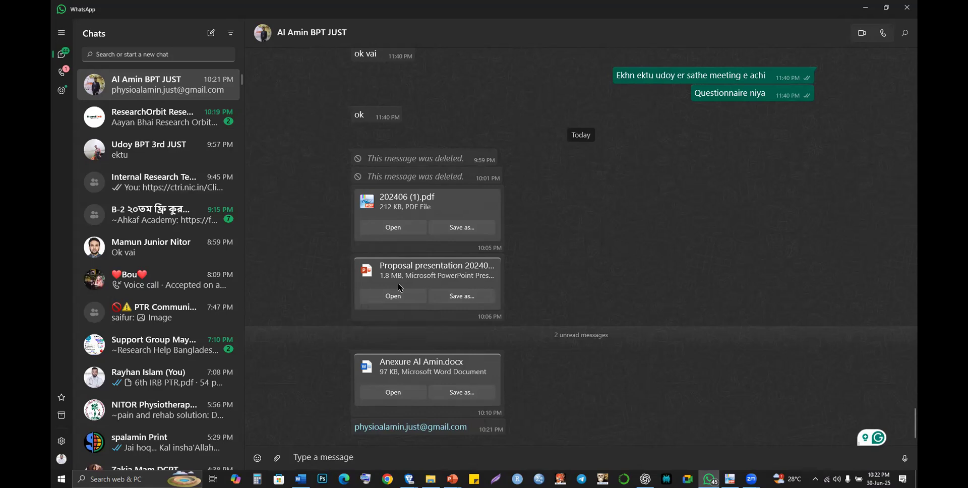
key(alt+Tab)
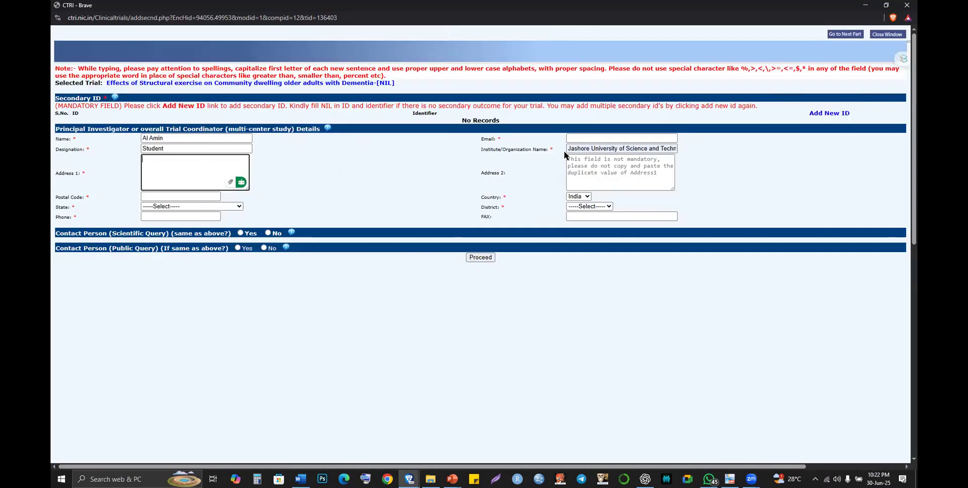
- Paste the copied e-mail into the PI e-mail field and begin Address 1 with 'Room: 304'
click(587, 140)
key(ctrl+v)
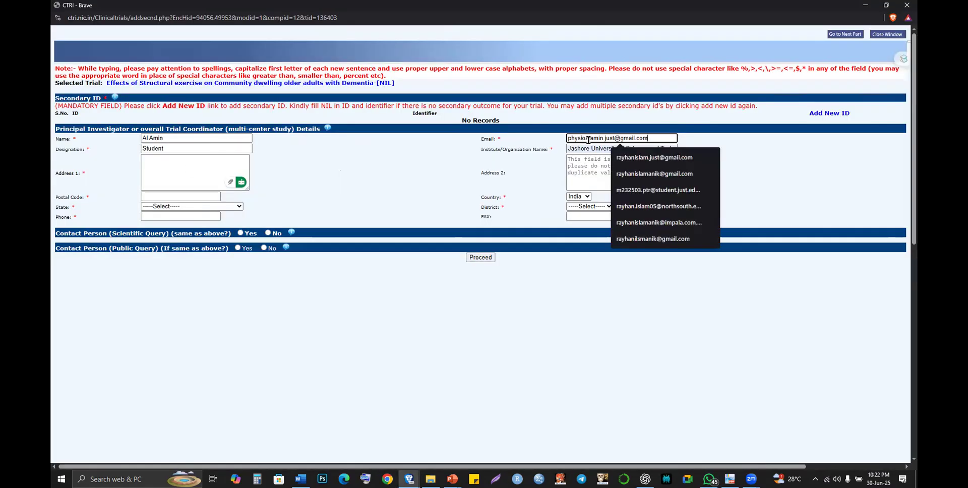
click(192, 162)
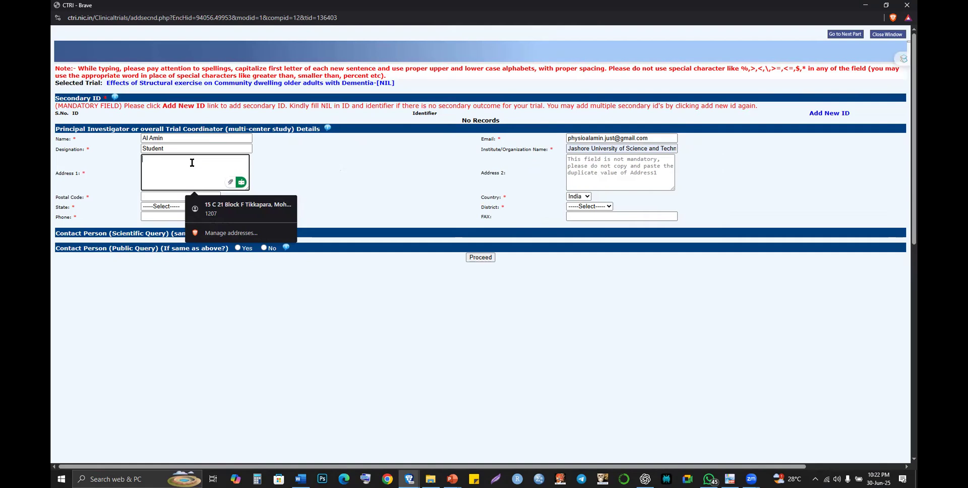
text(30)
key(BackSpace)
key(BackSpace)
text(4)
text(Romm)
key(BackSpace)
text(: 304, Dea)
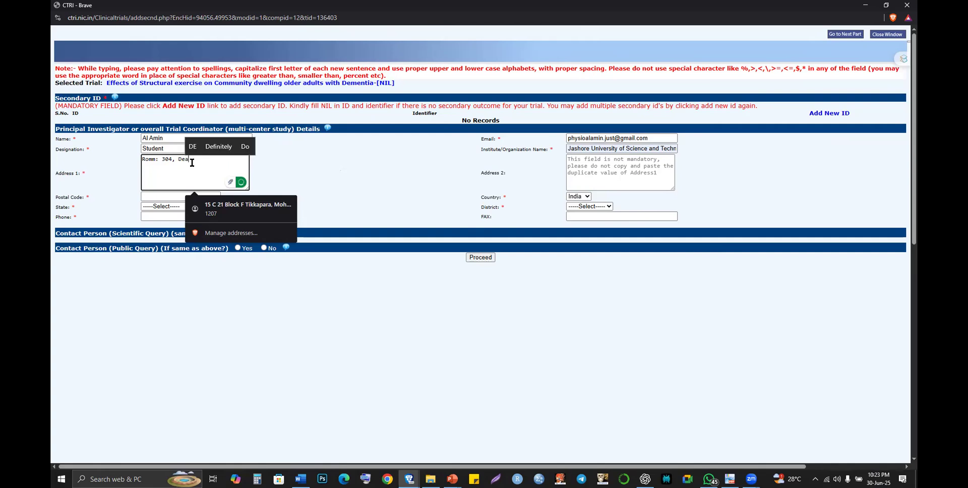
text(n)
text(rtme)
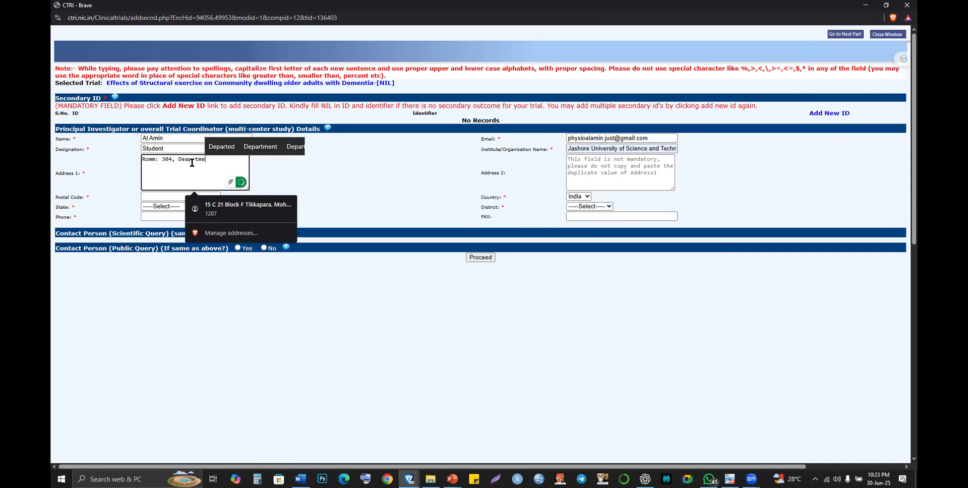
text(nt)
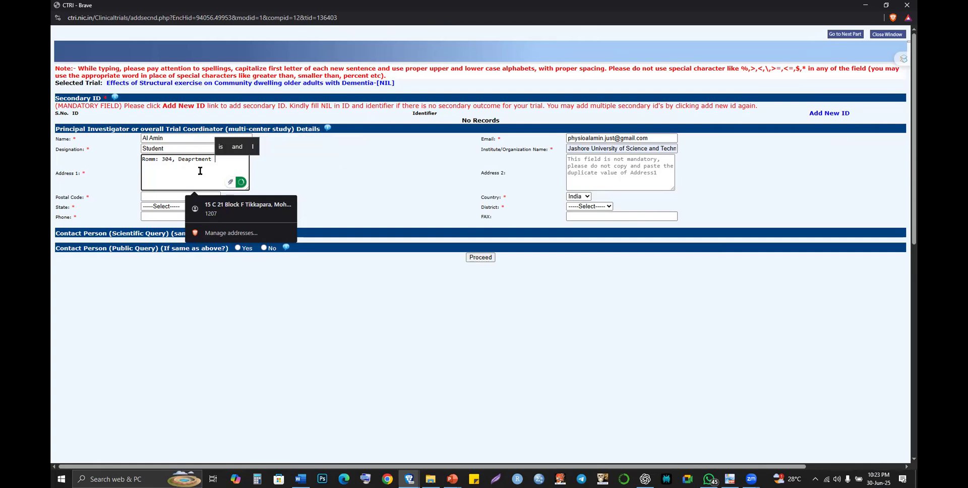
- Continue Address 1 with 'Department of Physiotherapy and Rehabilitation,'
click(193, 175)
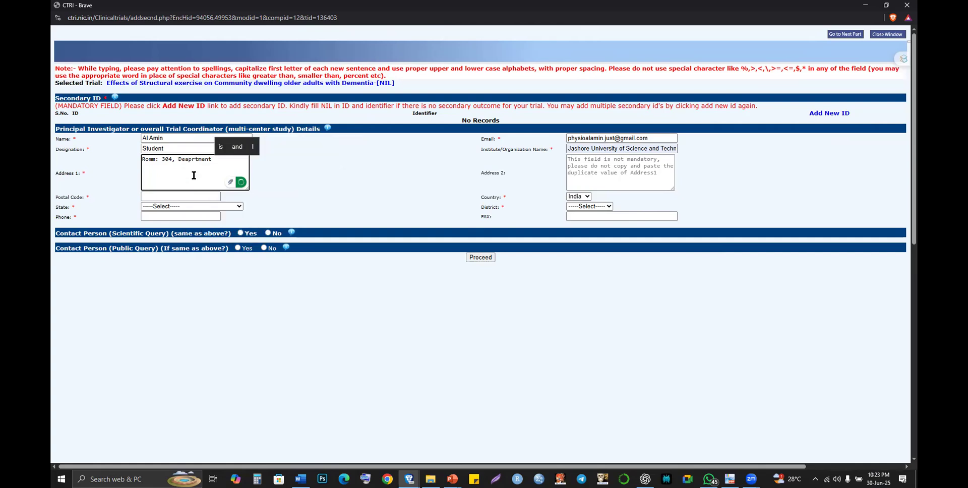
key(BackSpace)
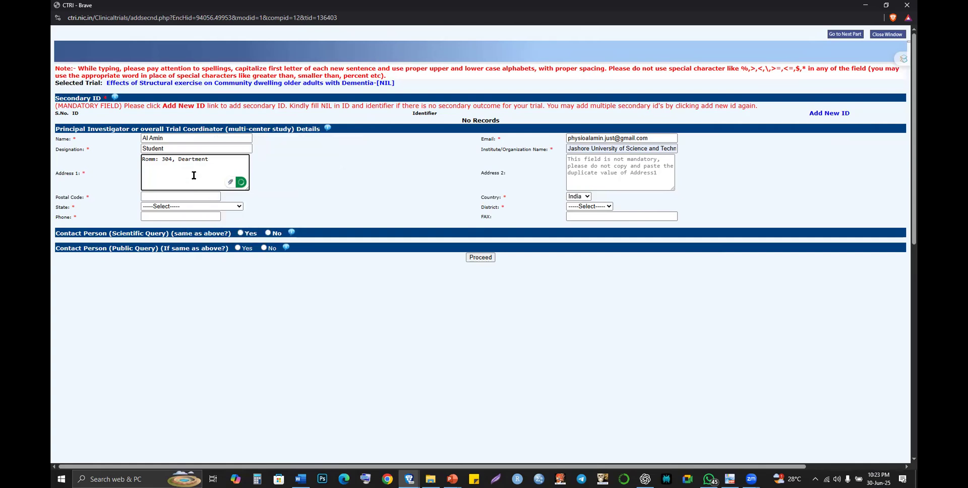
text(partment of Phy)
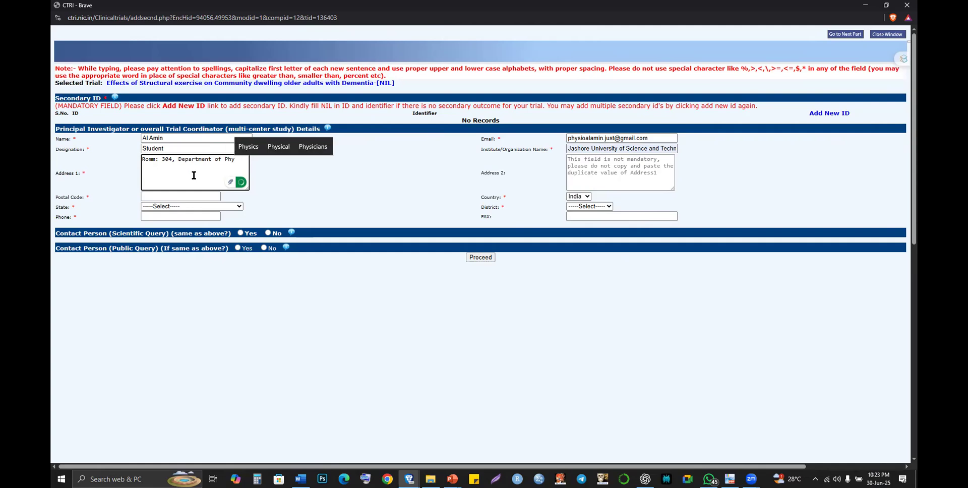
text(i)
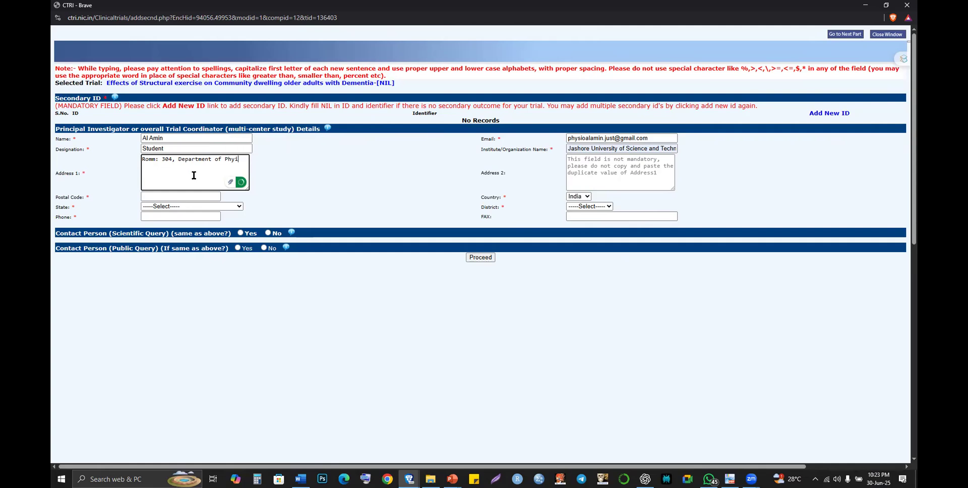
key(BackSpace)
text(siotherapy and Rehabil)
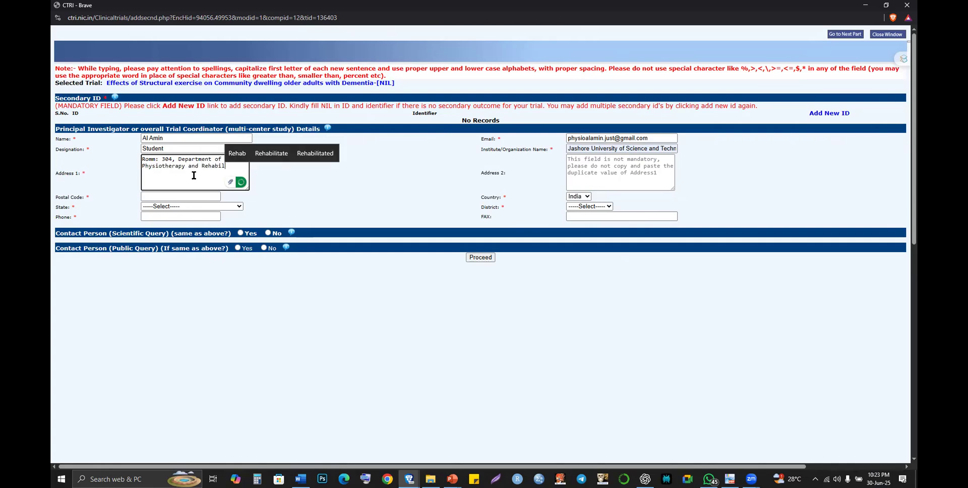
text(itation)
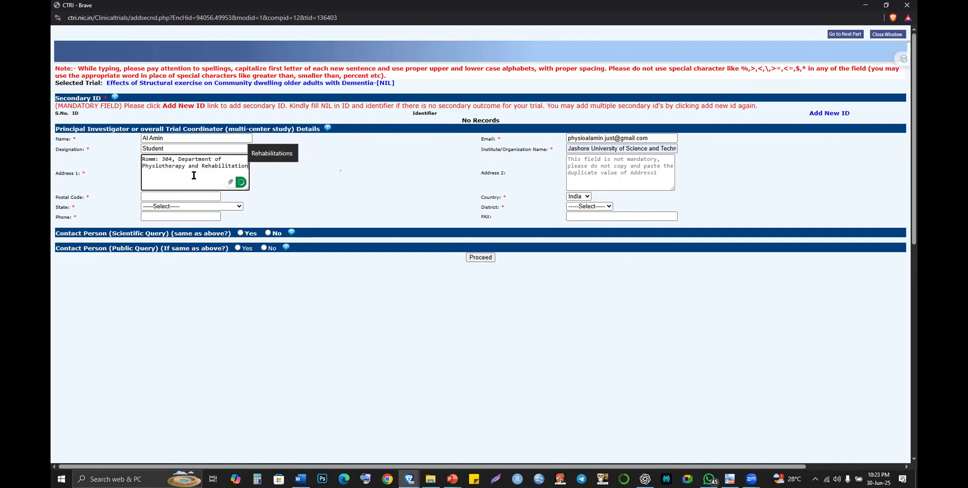
text(,)
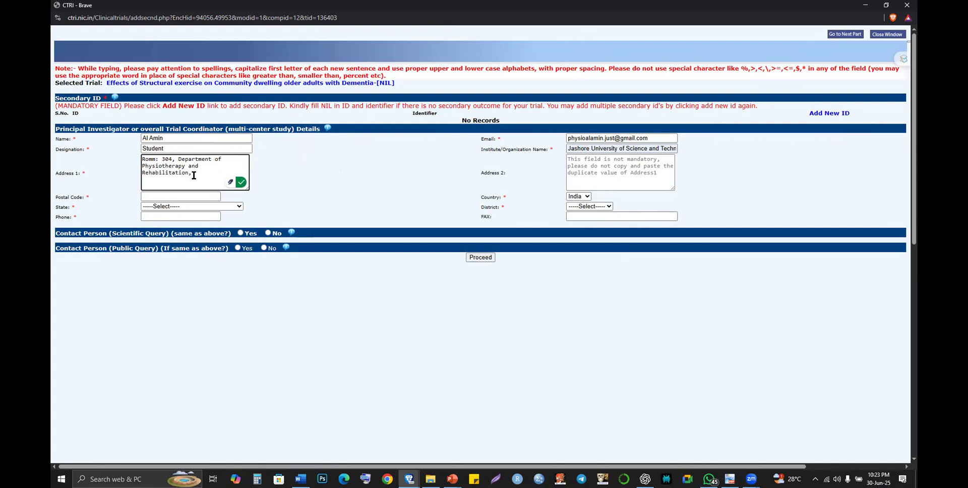
text( Jad)
key(BackSpace)
- Paste the institute name Jashore University of Science and Technology into Address 1 and fix 'Romm' to 'Room'
click(630, 150)
key(ctrl+a)
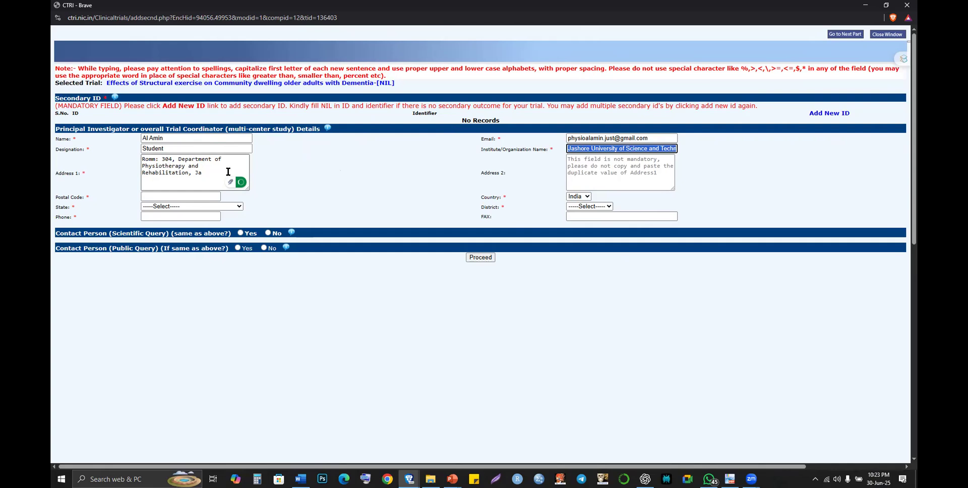
click(222, 172)
key(BackSpace)
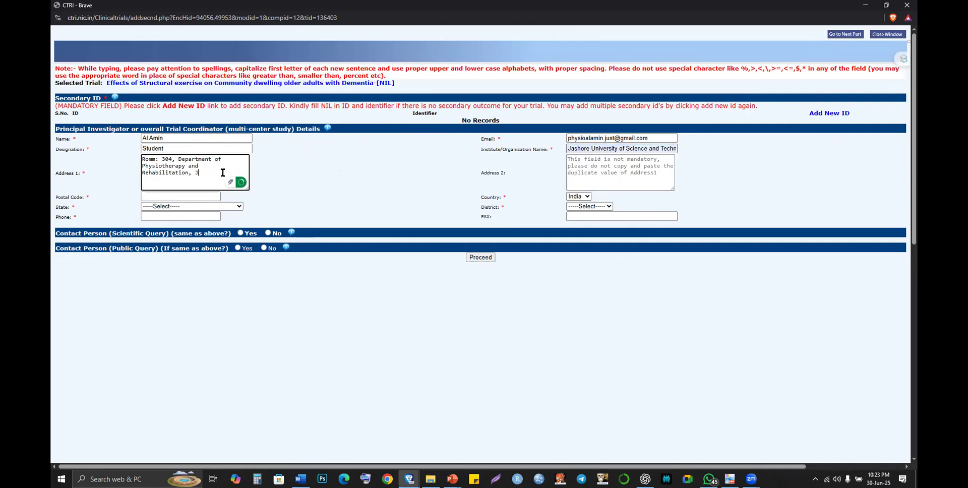
key(BackSpace)
key(ctrl+v)
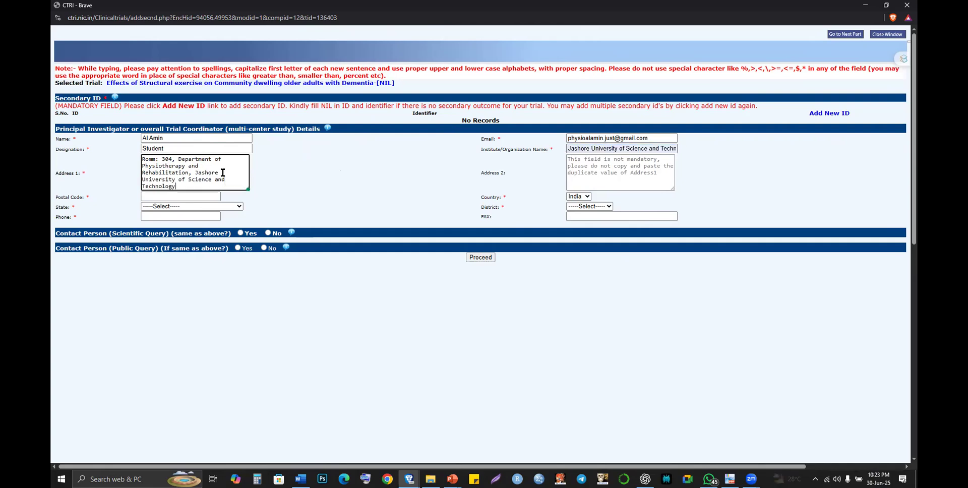
click(152, 160)
key(BackSpace)
text(o)
key(alt+Tab)
key(alt+Tab)
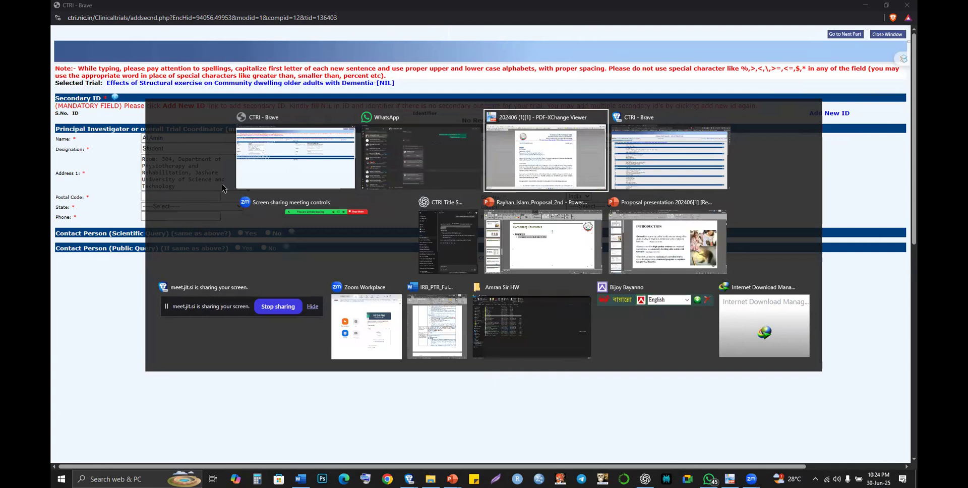
- Mute the microphone in the meet.jit.si meeting tab in Brave
key(alt+shift+Tab)
key(alt+shift+Tab)
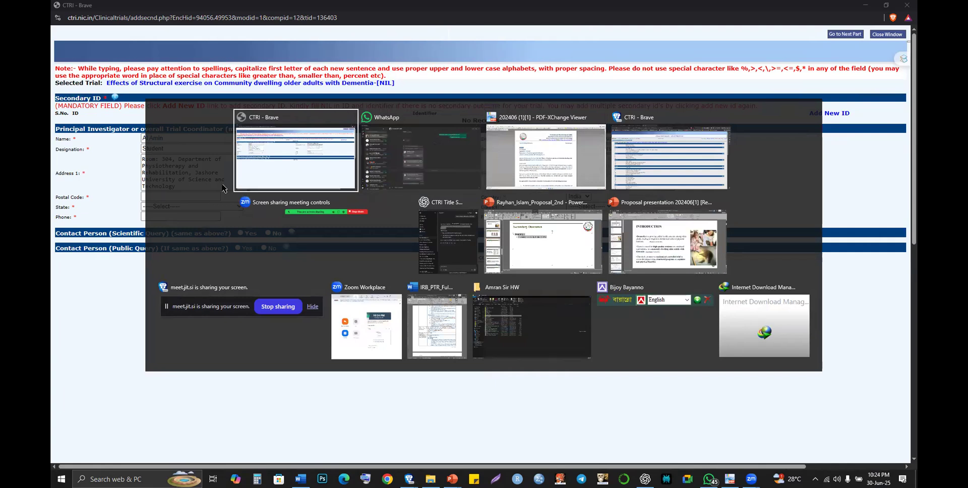
key(alt+Tab)
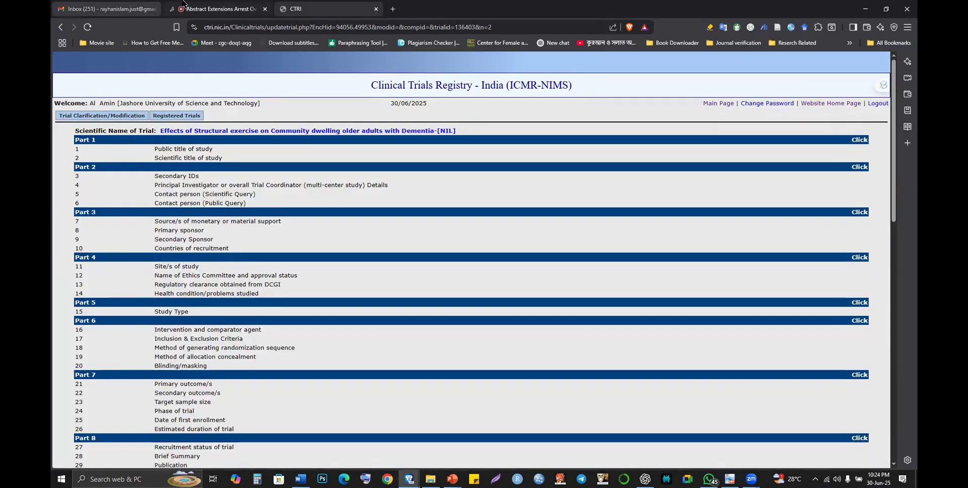
click(183, 4)
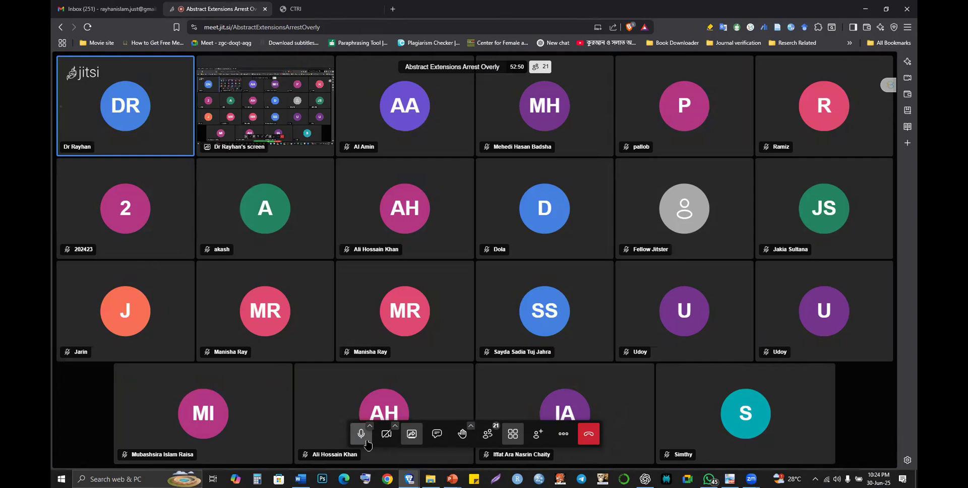
click(361, 435)
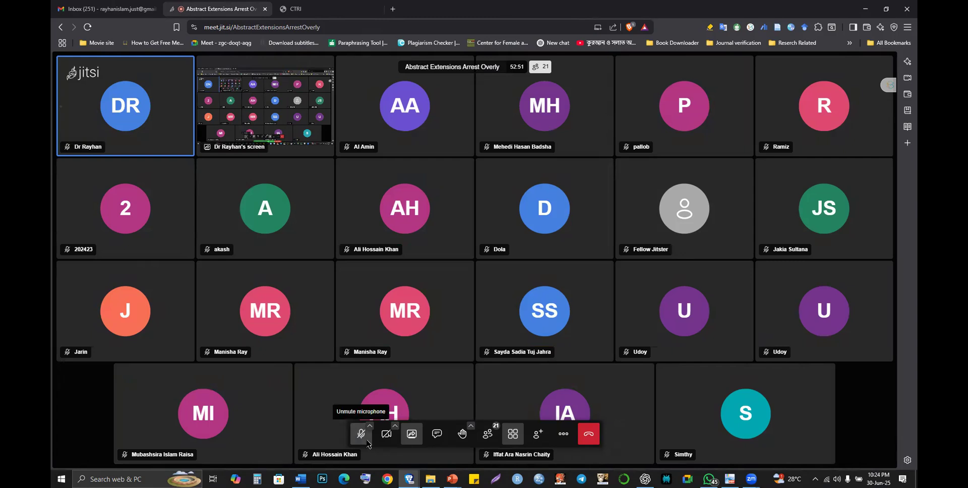
key(alt+Tab)
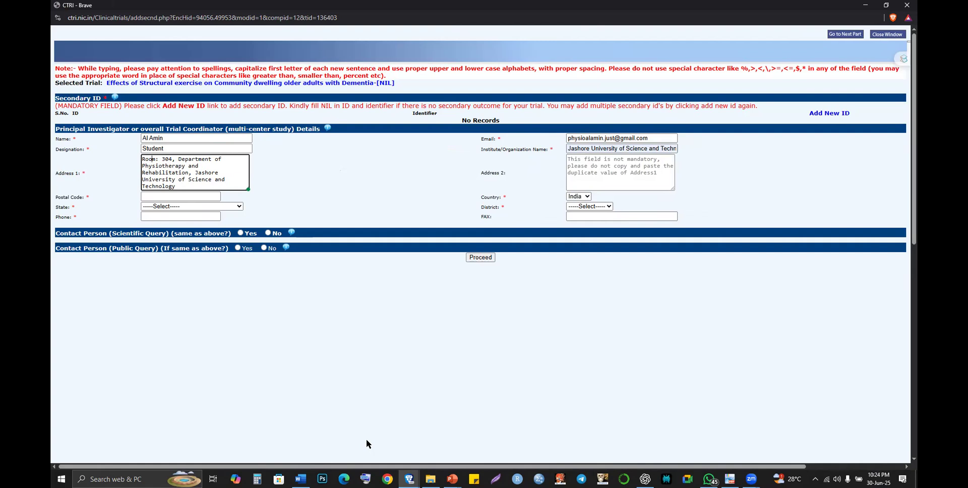
key(alt+Tab)
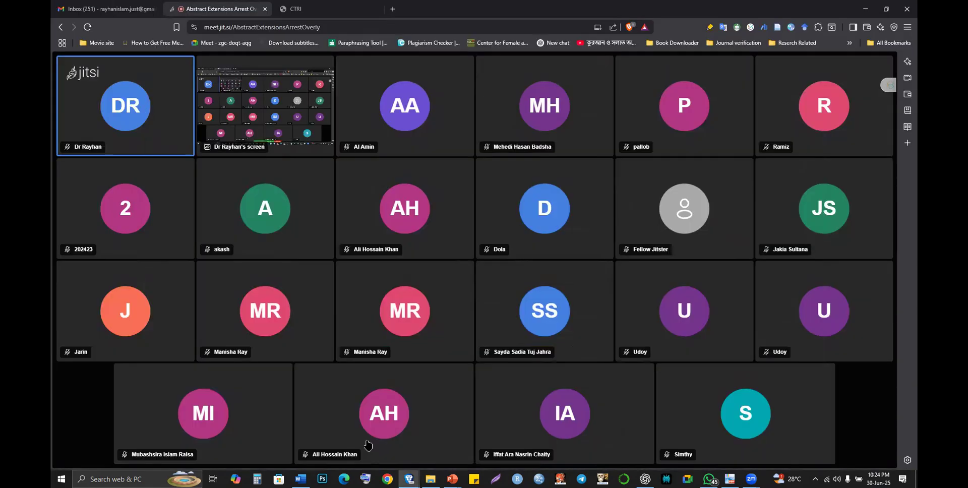
key(alt+Tab)
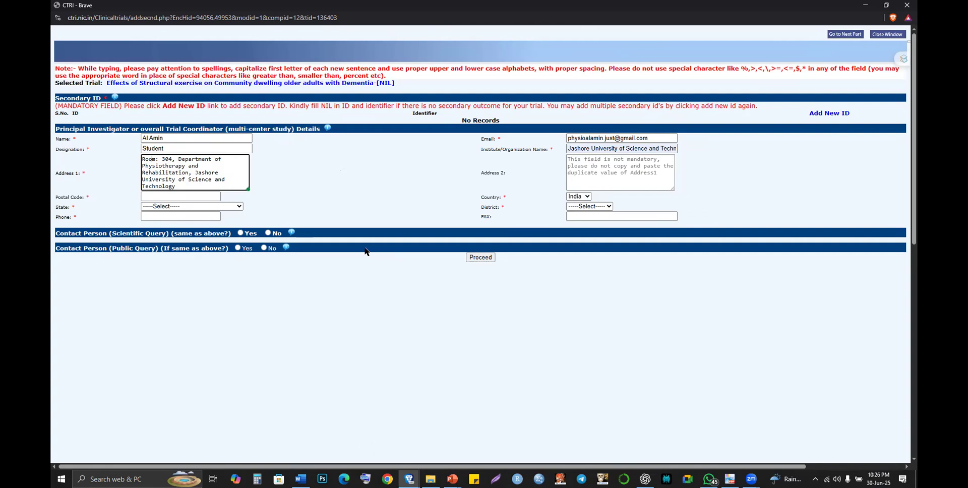
- Unmute the microphone in the Jitsi Meet call, then return to the CTRI trial form
key(alt+Tab)
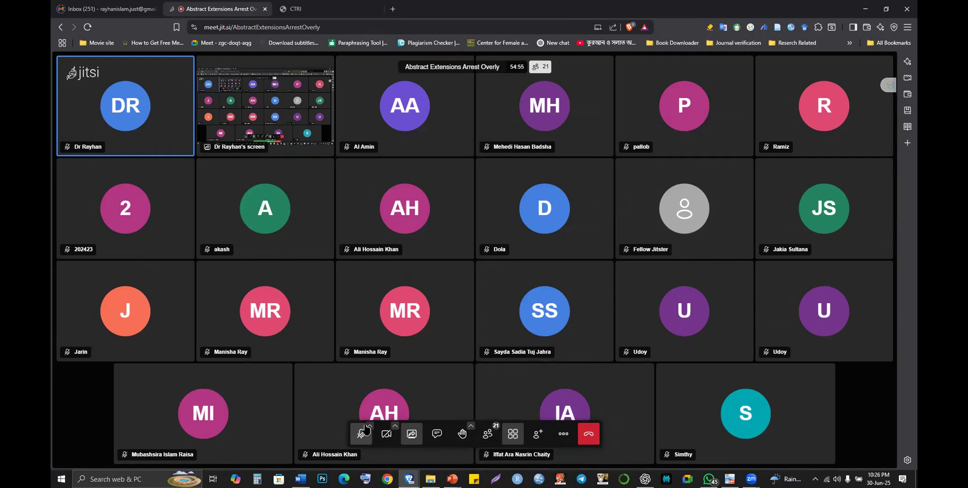
click(367, 440)
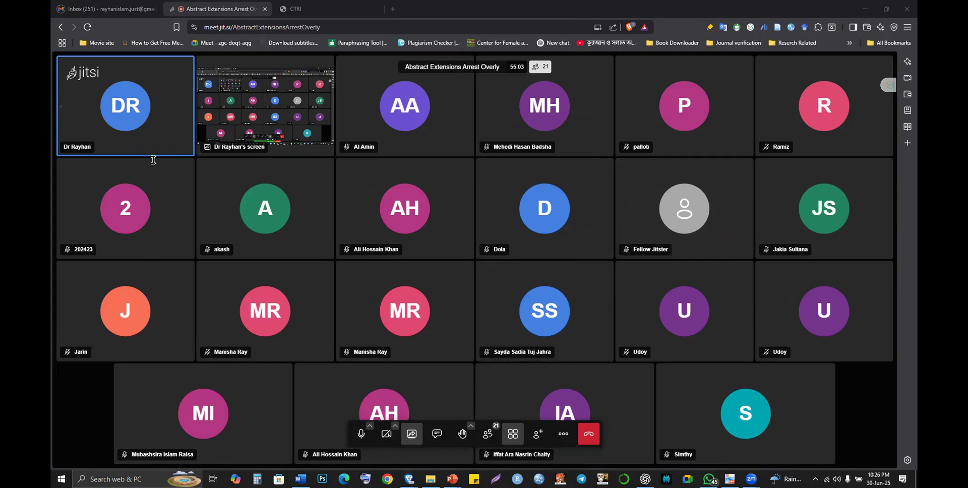
key(alt+Tab)
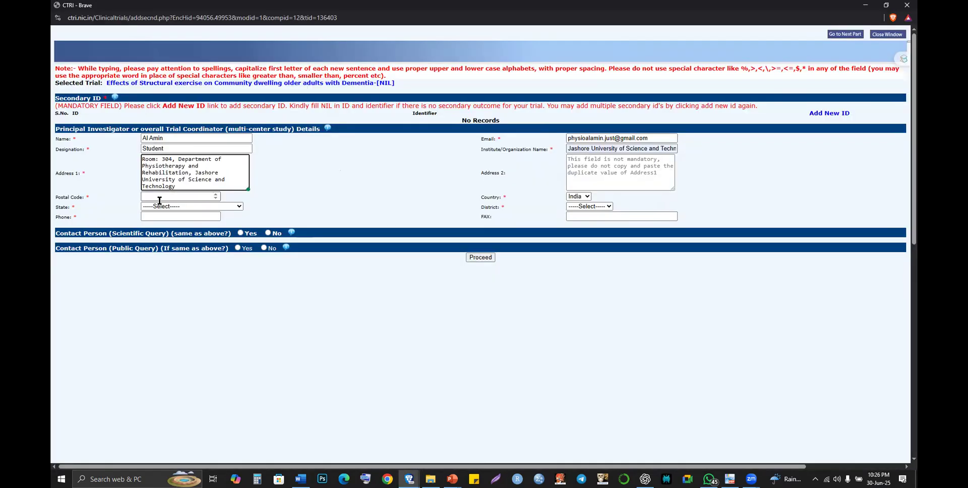
- Begin editing the PI Designation field, typing 'Undergraduate' and then clearing it
text(no)
scroll(190, 178, up, 2)
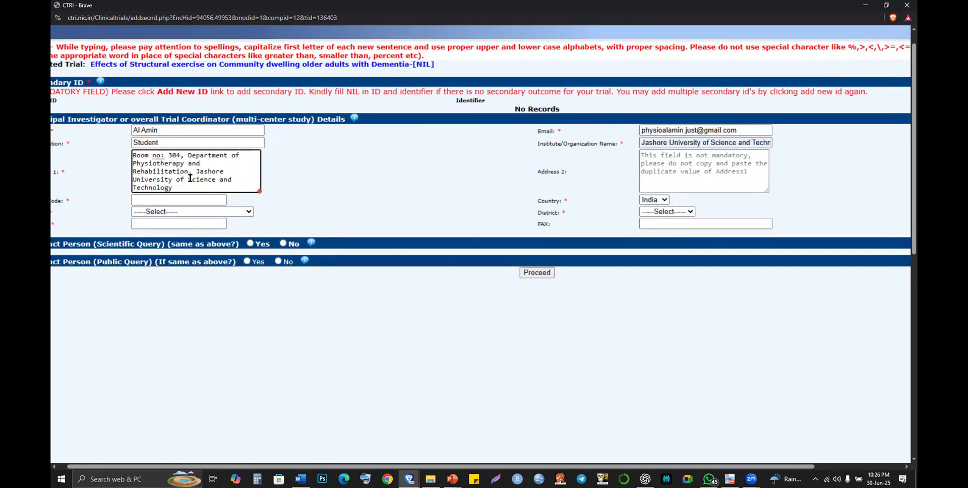
scroll(190, 178, down, 1)
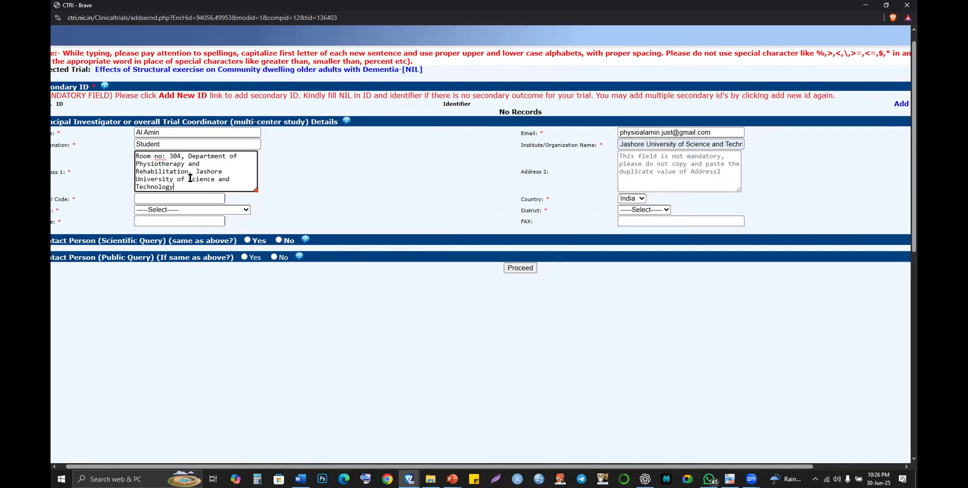
scroll(190, 177, down, 1)
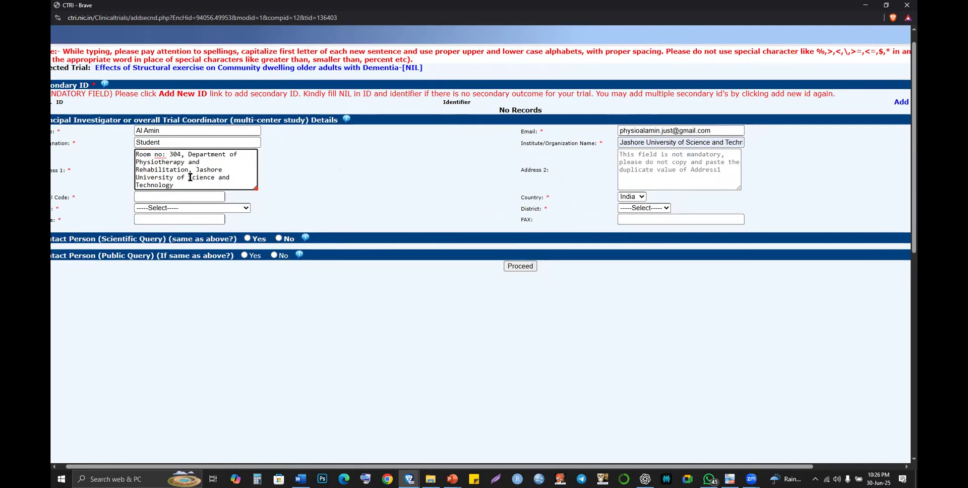
key(ctrl+minus)
click(143, 147)
key(ctrl+minus)
text(Unde)
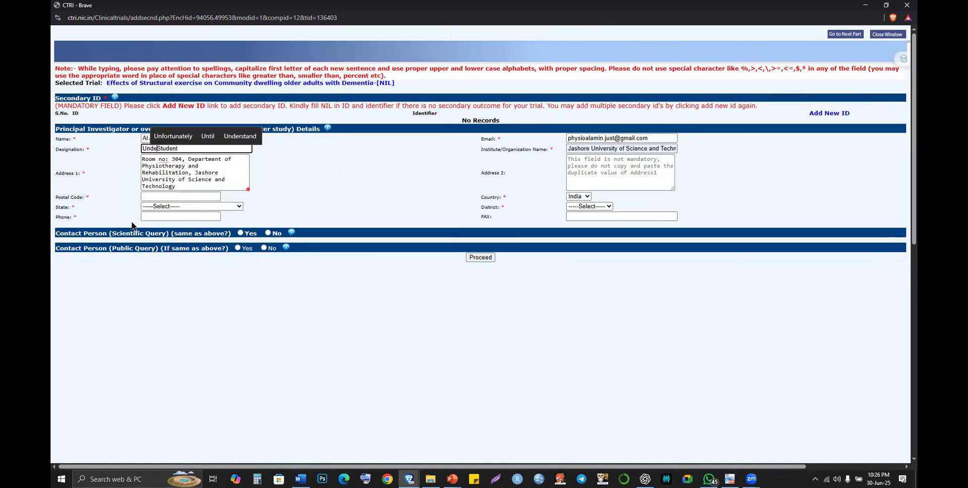
text(rgraduate)
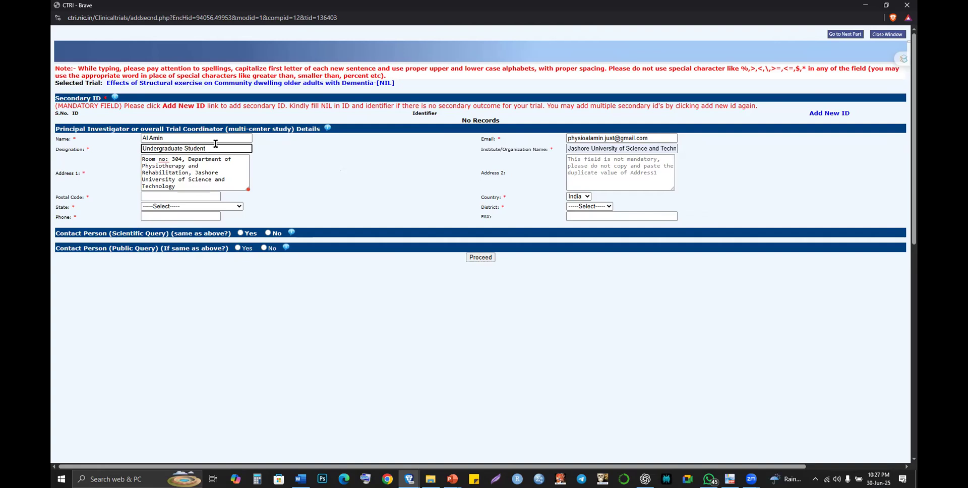
triple_click(215, 144)
key(BackSpace)
- Enter 'Undergraduate Student' as the Principal Investigator's designation, fixing the typos
text(u)
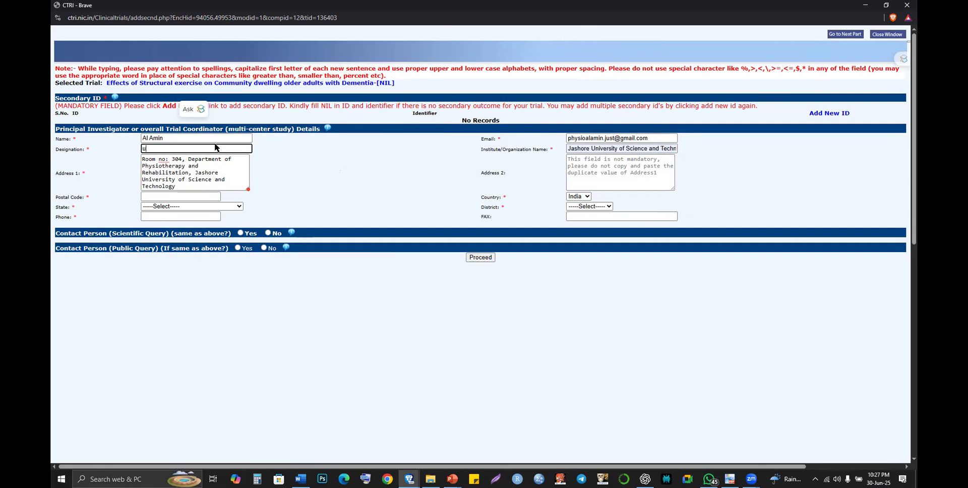
text(nd)
key(BackSpace)
key(BackSpace)
key(BackSpace)
text(Under)
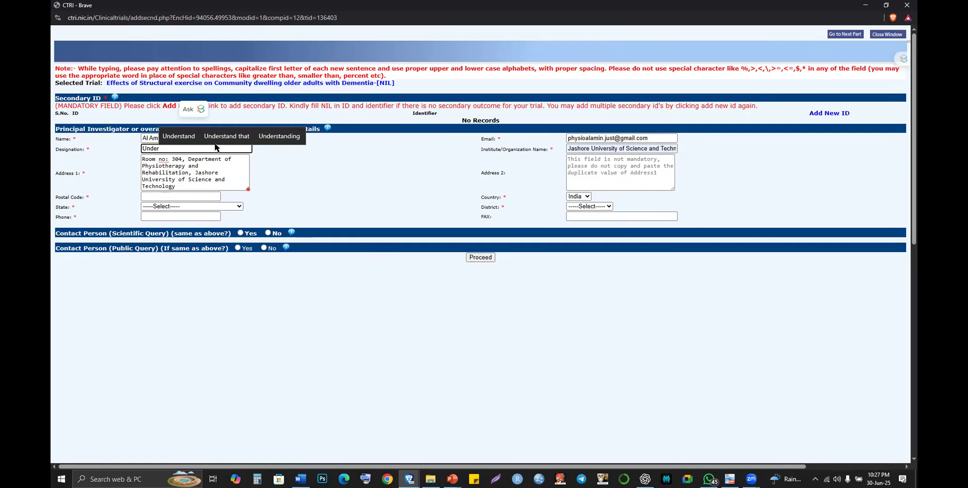
text(gradu)
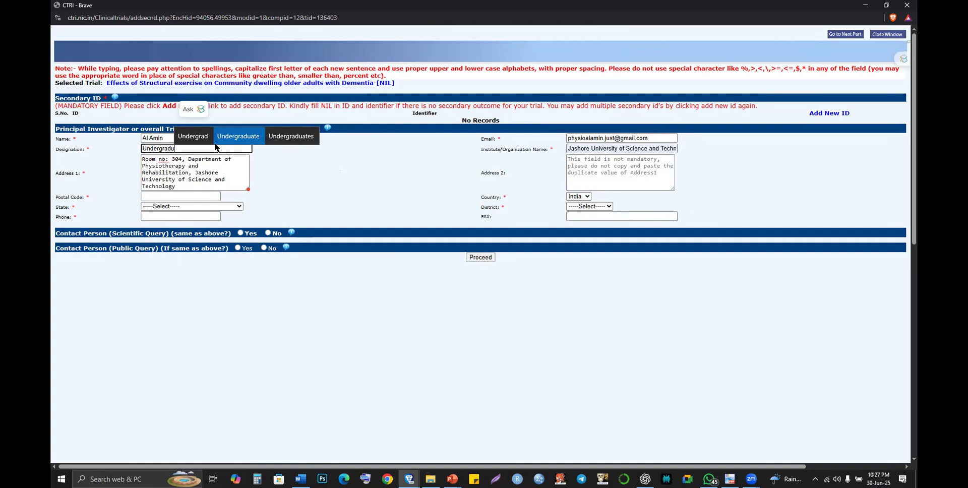
click(215, 142)
text(Std)
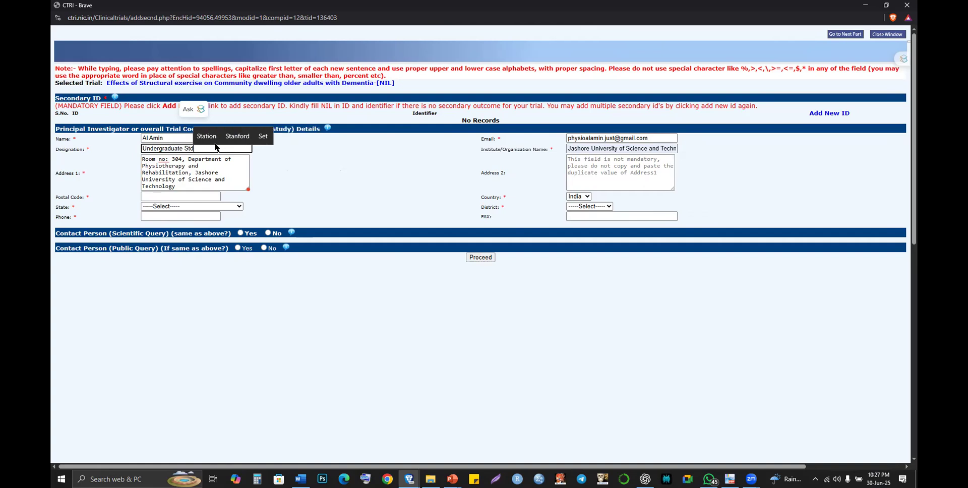
key(BackSpace)
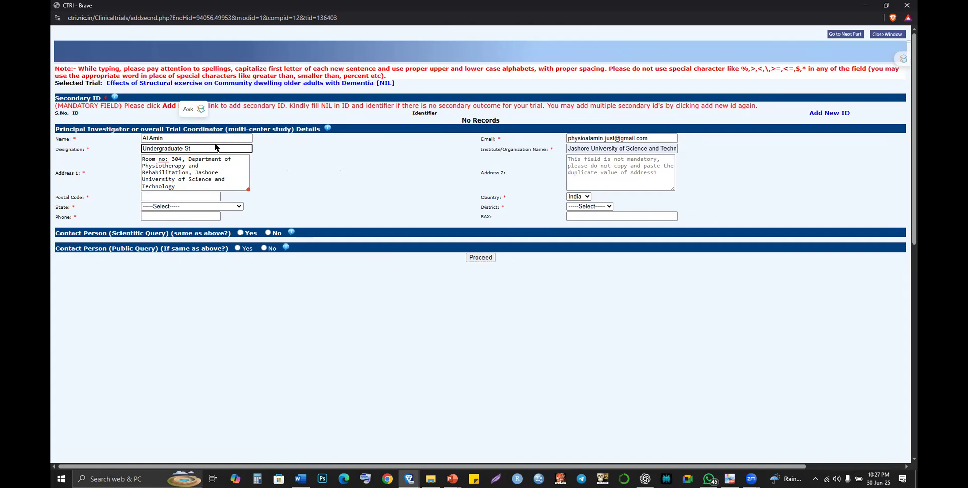
text(udent)
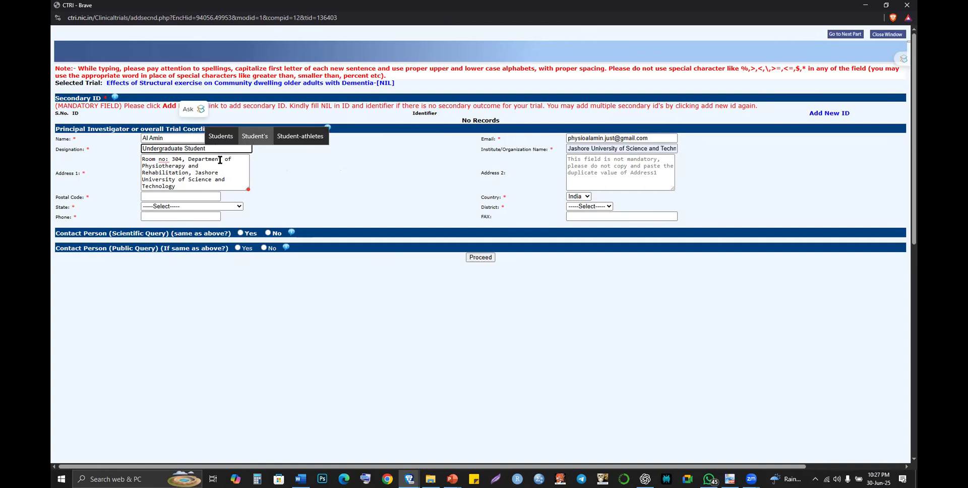
click(174, 181)
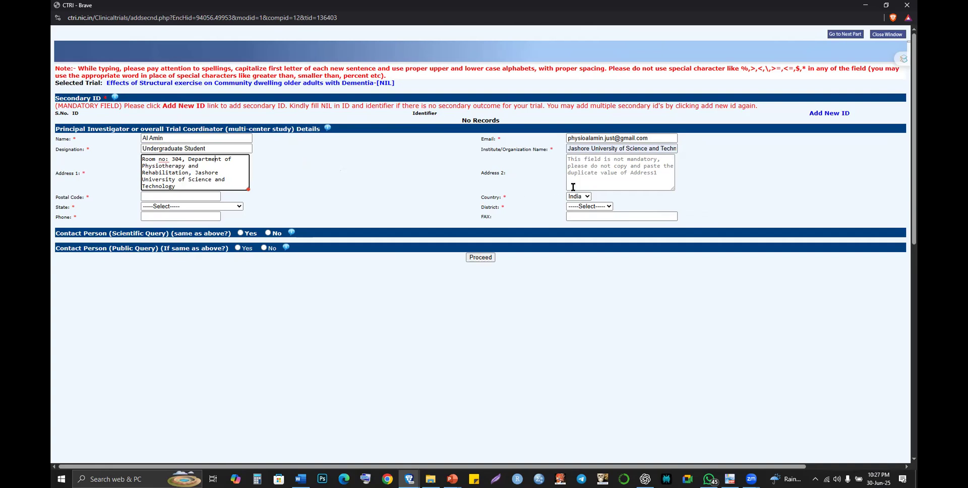
- Enter the investigator's postal code and change the country from India to Other
click(169, 196)
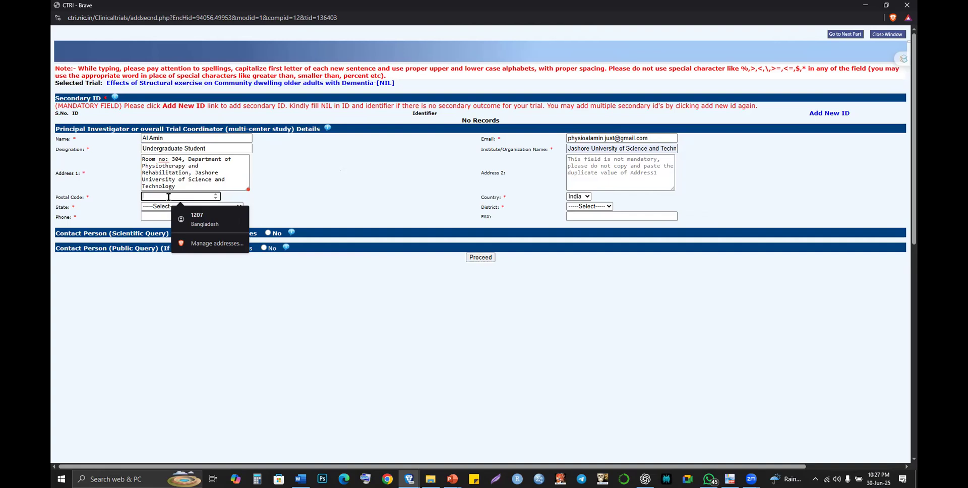
text(7408)
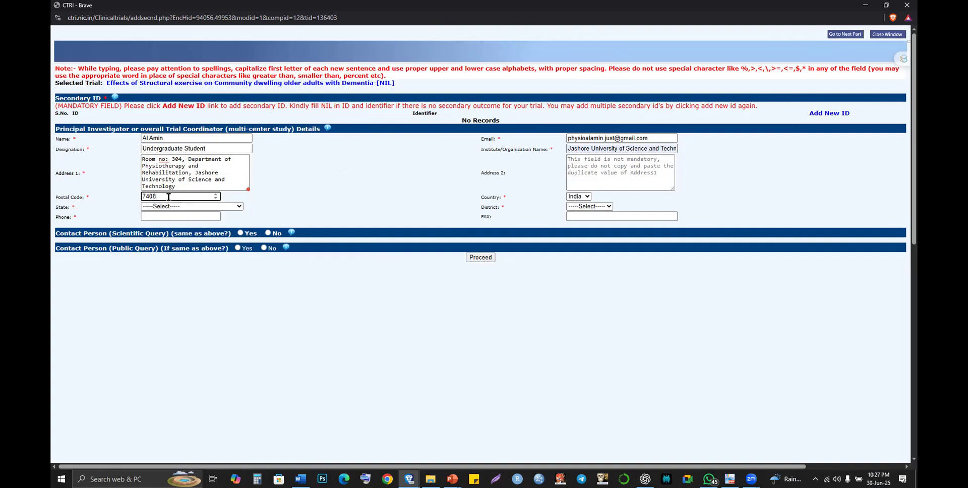
click(586, 197)
click(586, 197)
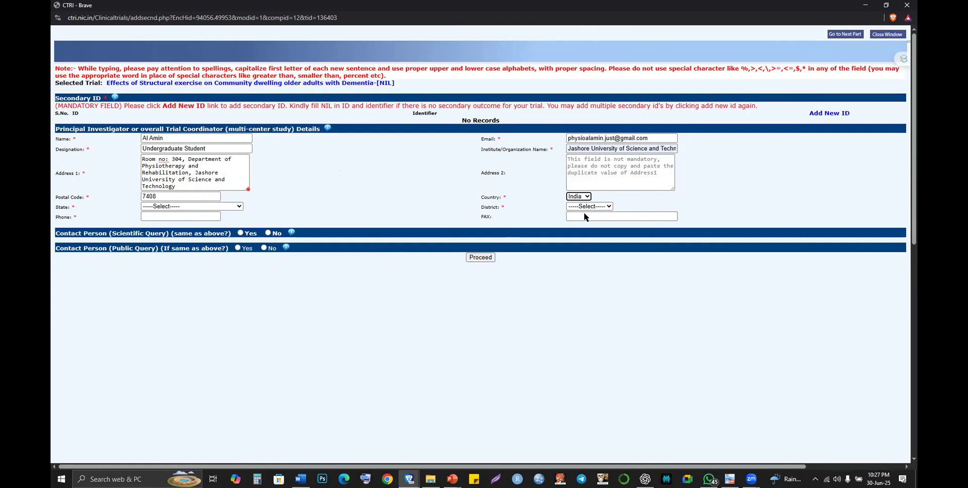
click(583, 213)
key(Tab)
key(Tab)
key(Tab)
- Start the investigator's phone number with country code 880
click(197, 218)
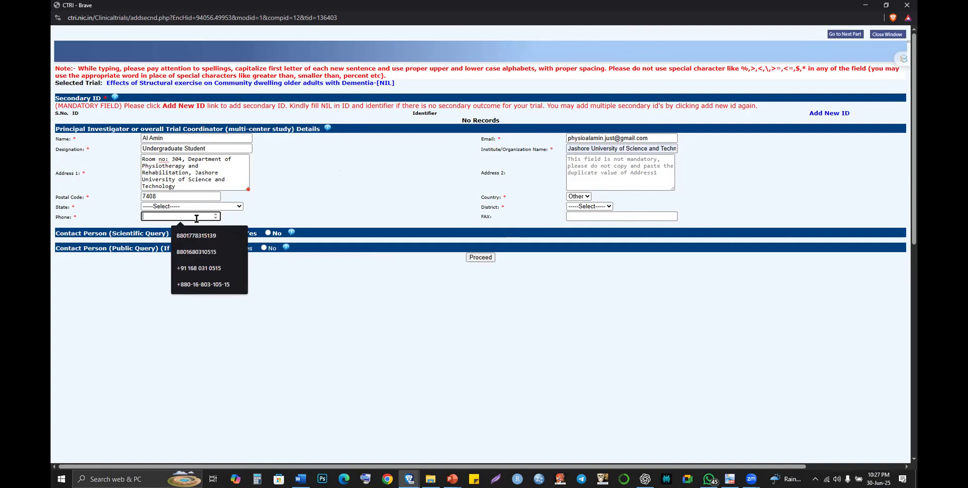
text(880)
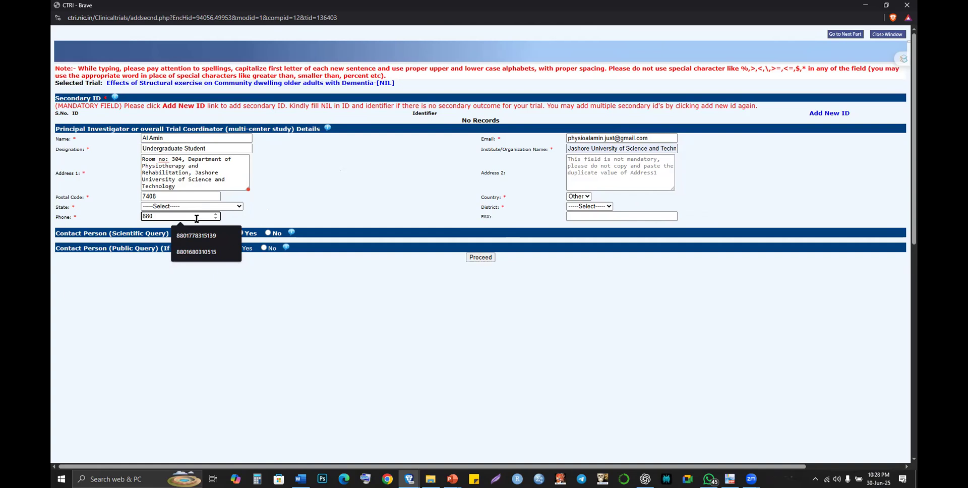
click(322, 199)
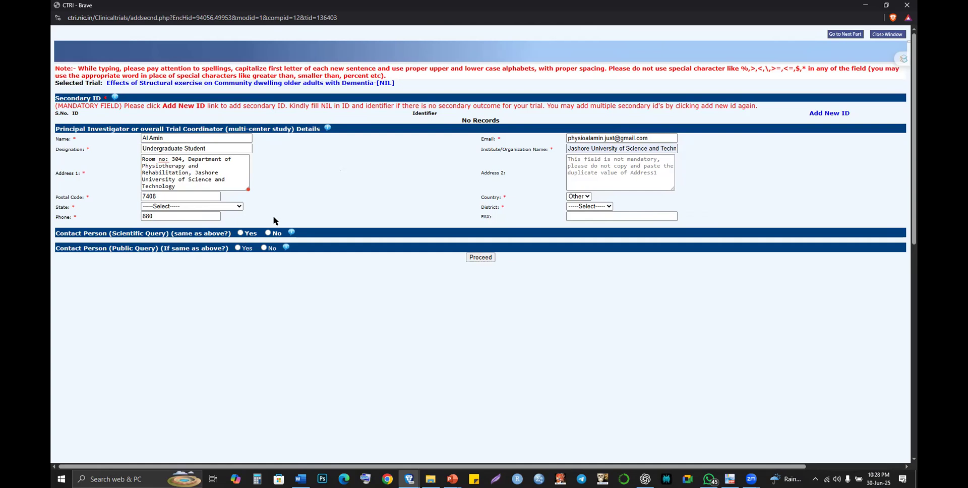
- Select the investigator's phone number in the WhatsApp chat message, then return to the CTRI phone field
key(alt+Tab)
key(alt+Tab)
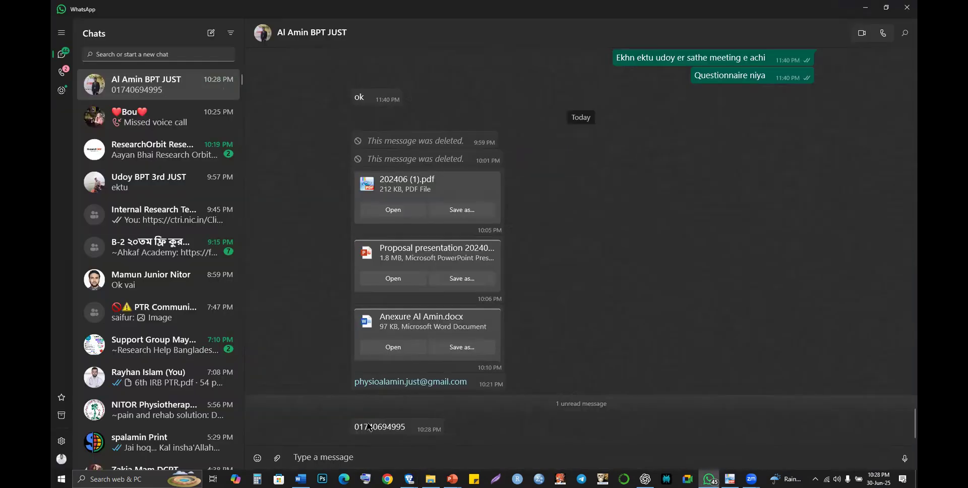
double_click(370, 428)
double_click(370, 428)
key(ctrl+c)
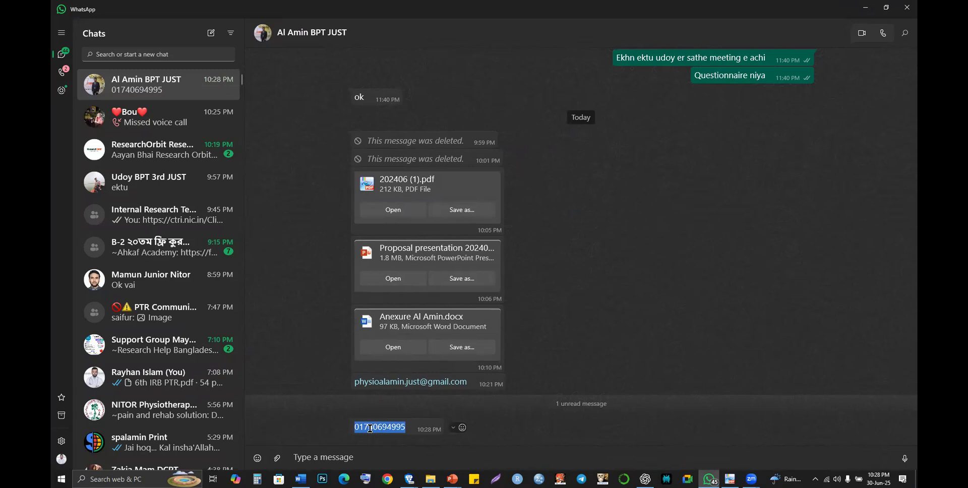
key(alt+Tab)
click(150, 215)
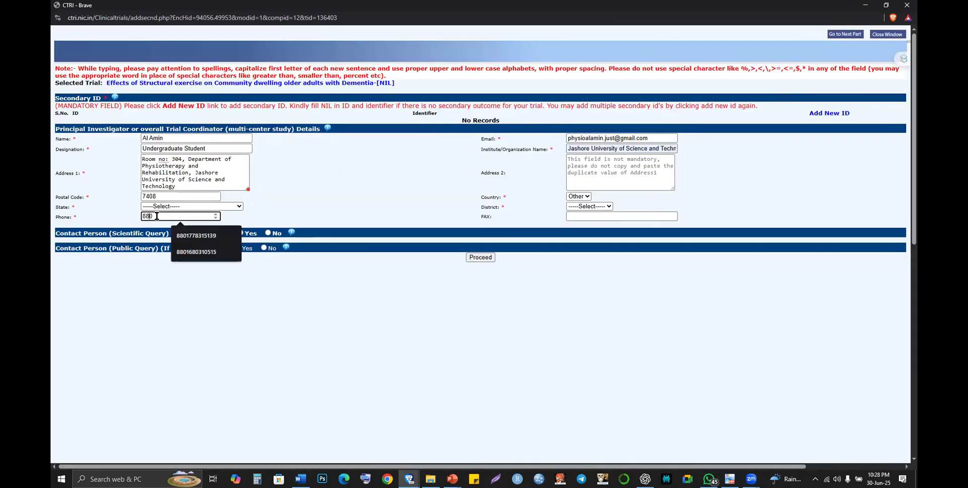
- Trim the prefix to 88 and paste the copied number to complete the investigator's phone
key(BackSpace)
key(ctrl+v)
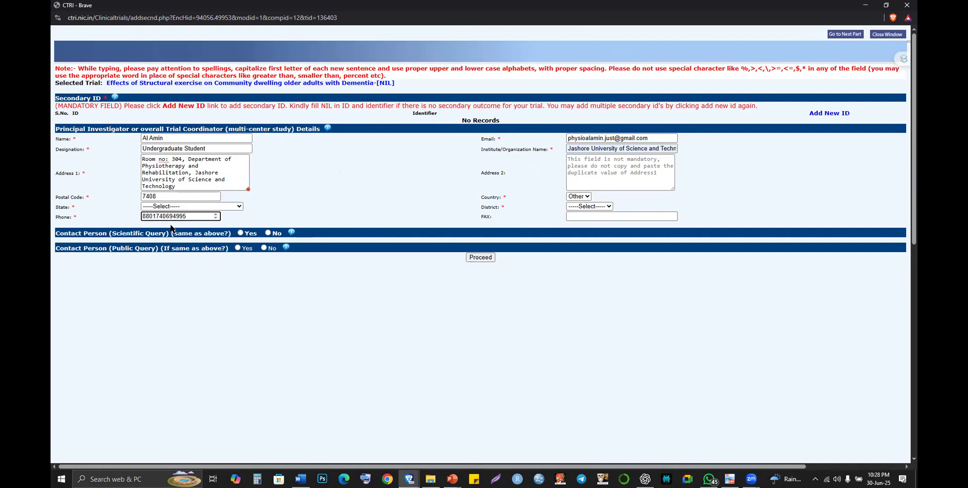
drag(153, 217, 156, 216)
click(539, 201)
- Answer No for the Scientific Query contact and begin the contact's name with 'Dr'
drag(163, 233, 226, 233)
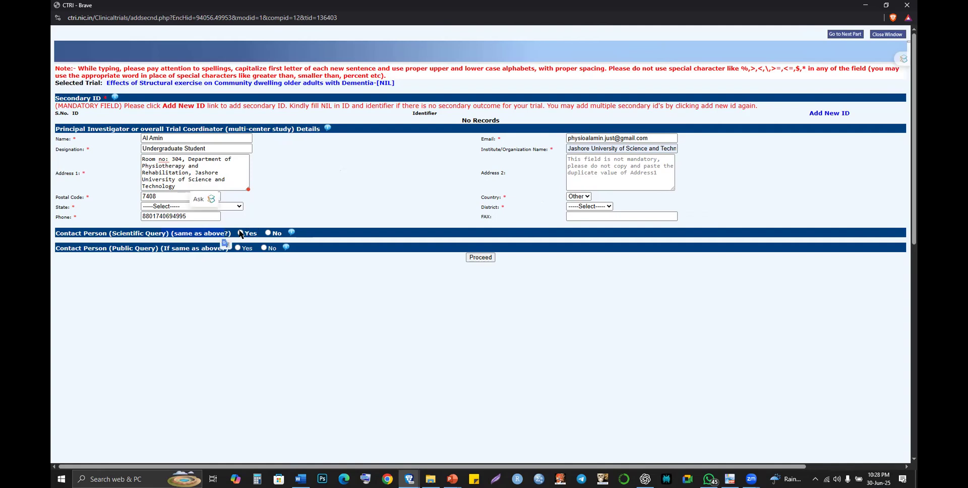
click(268, 233)
click(158, 243)
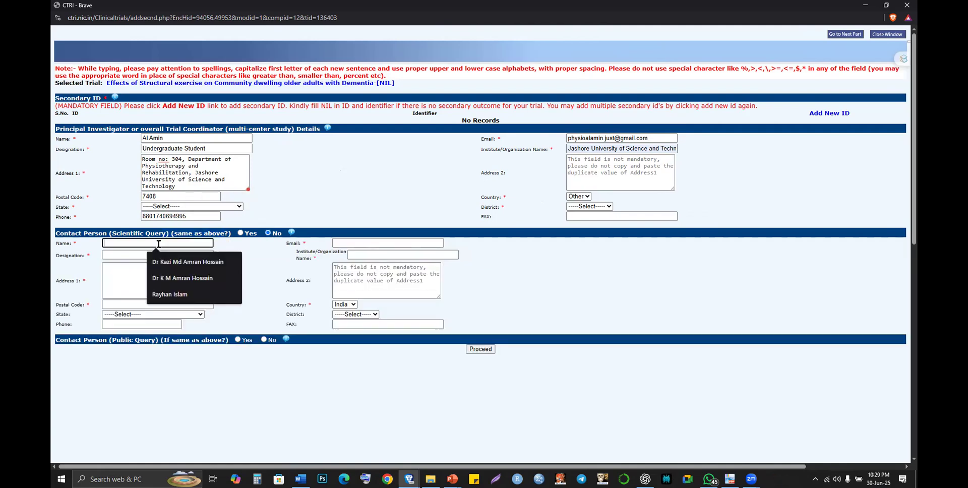
text(Dr)
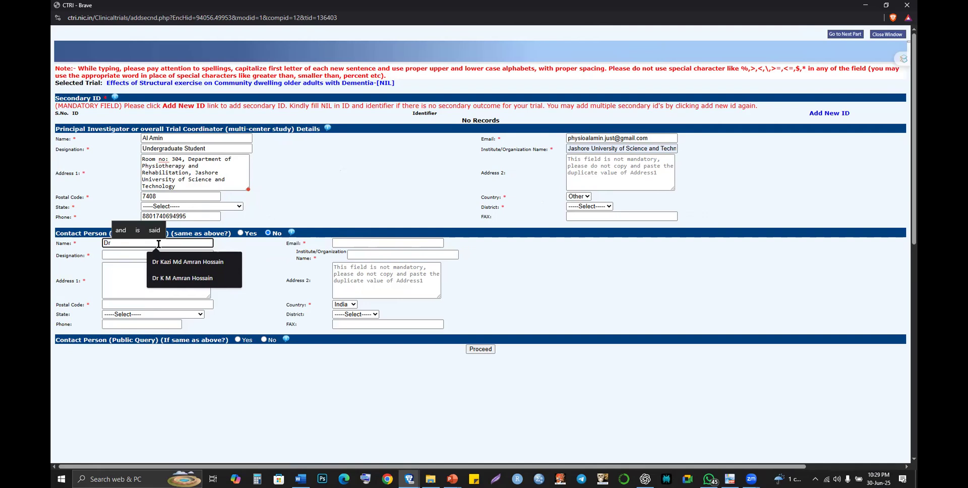
key(alt+Tab)
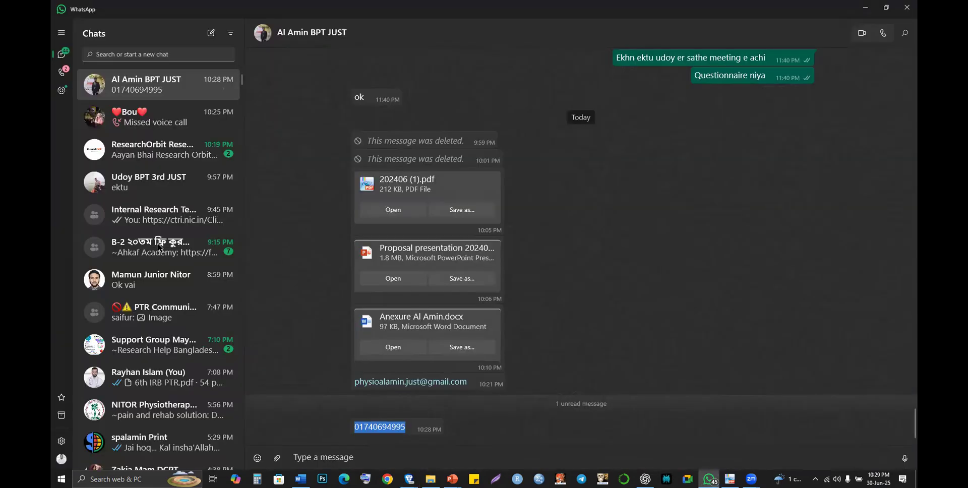
key(alt+Tab)
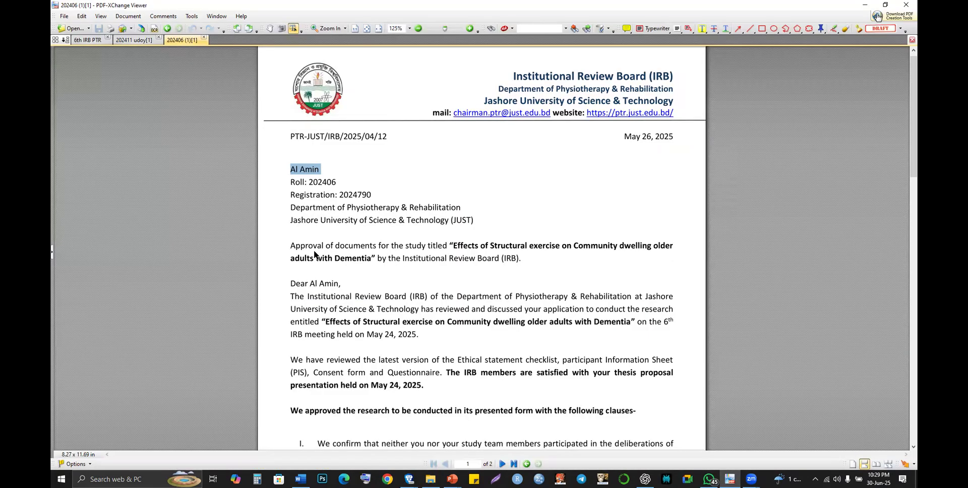
scroll(315, 256, down, 10)
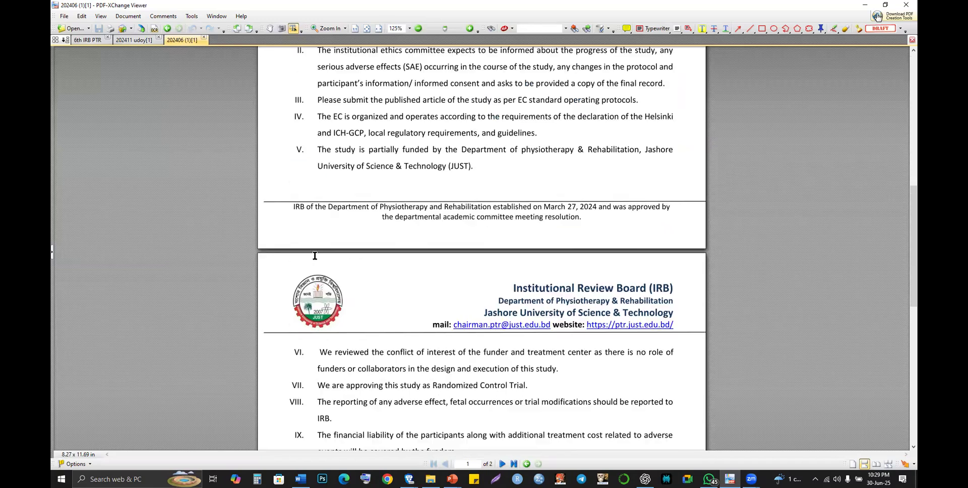
scroll(314, 255, up, 8)
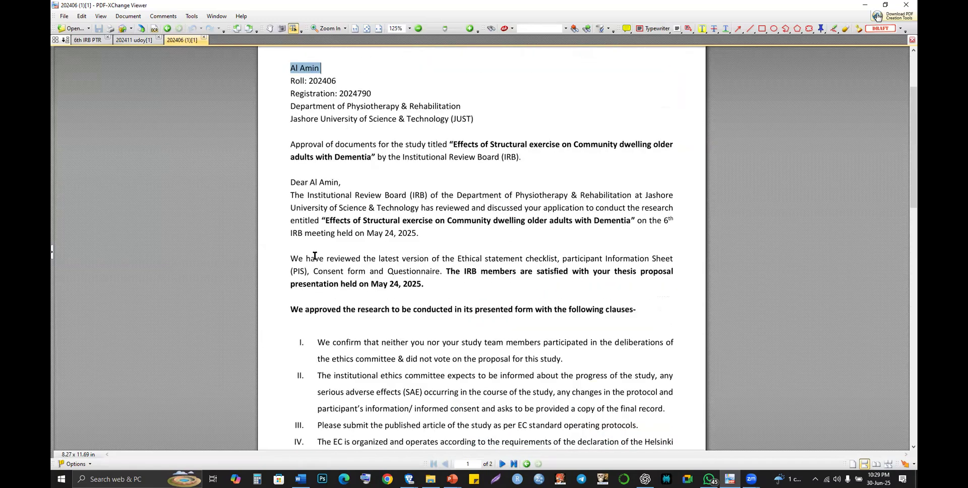
scroll(315, 256, up, 1)
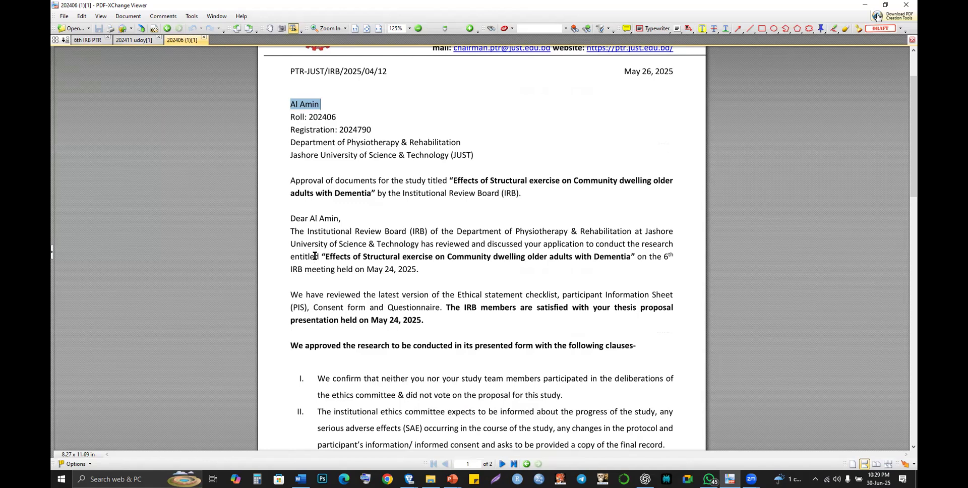
scroll(314, 256, down, 3)
scroll(314, 258, down, 10)
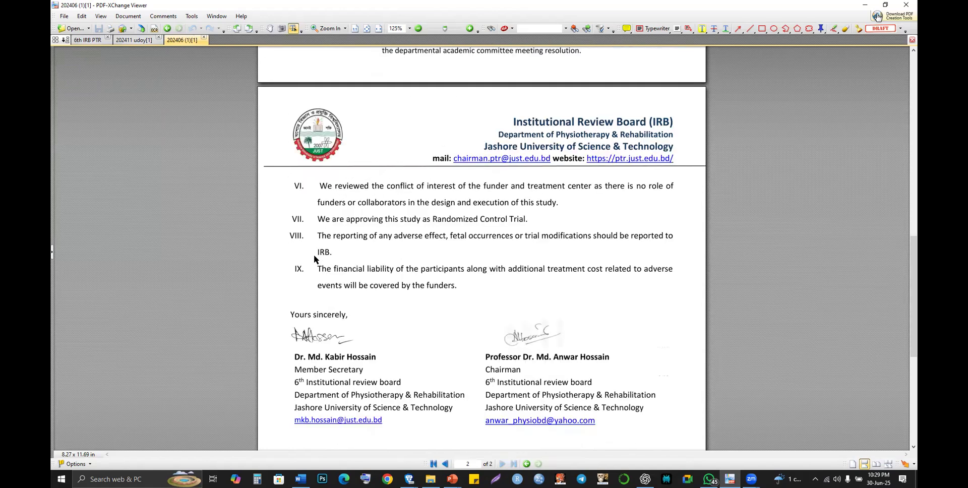
key(alt+Tab)
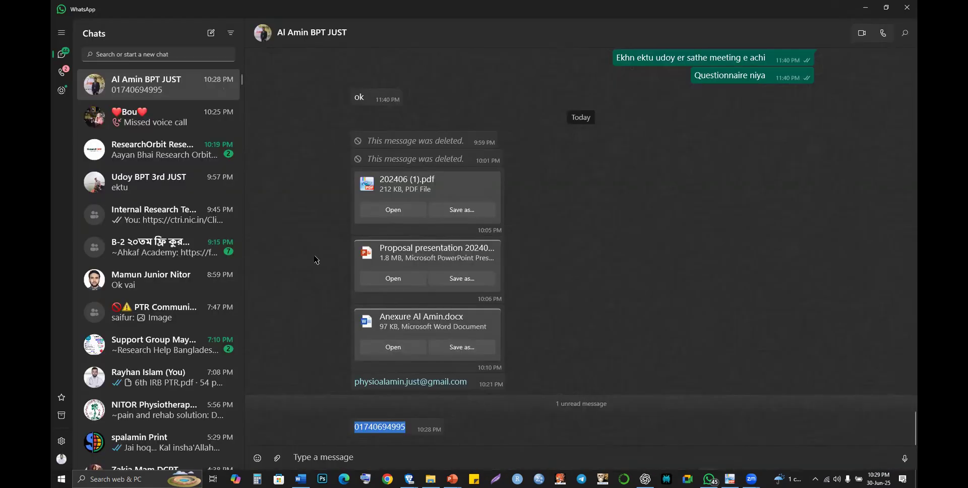
key(alt+Tab)
key(alt+Tab)
key(alt+Tab)
key(alt+Tab)
key(alt+Tab)
key(alt+Tab)
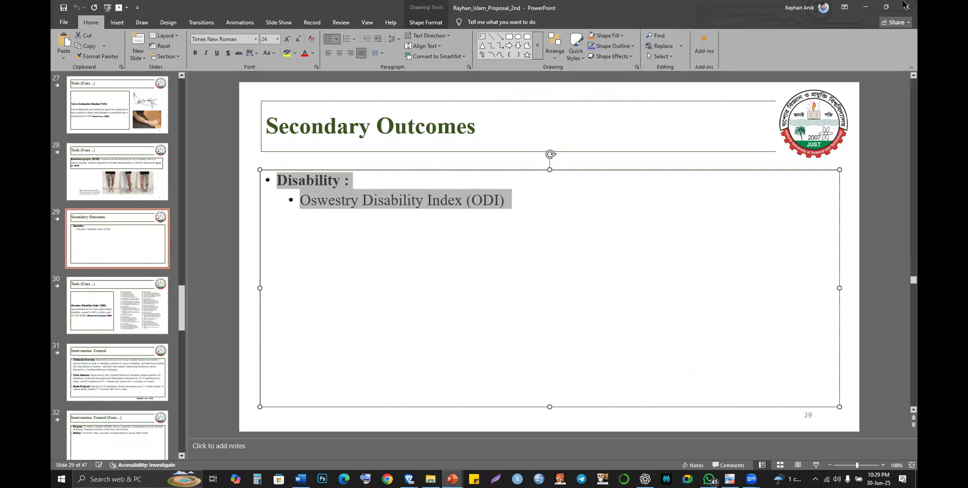
- Select the supervisor's name under 'Supervised By' on the proposal's title slide
scroll(574, 360, up, 1)
key(alt+Tab)
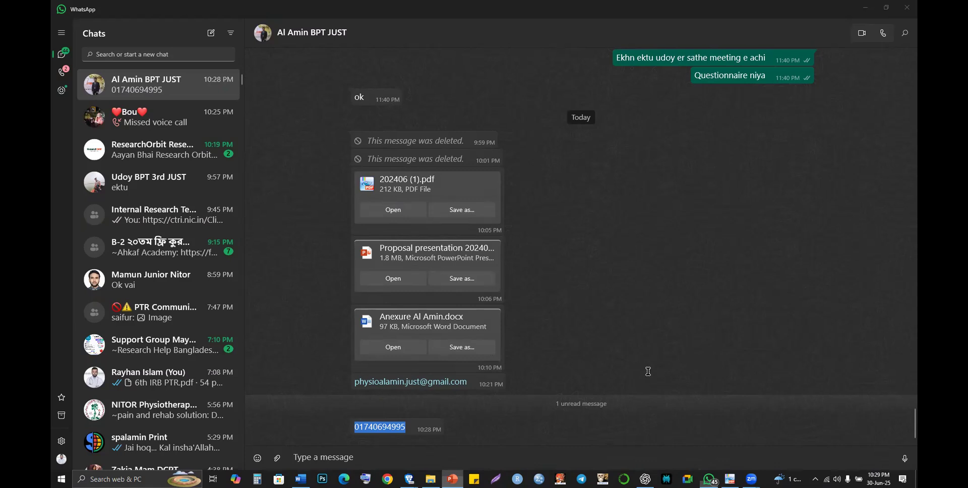
key(alt+Tab)
click(746, 370)
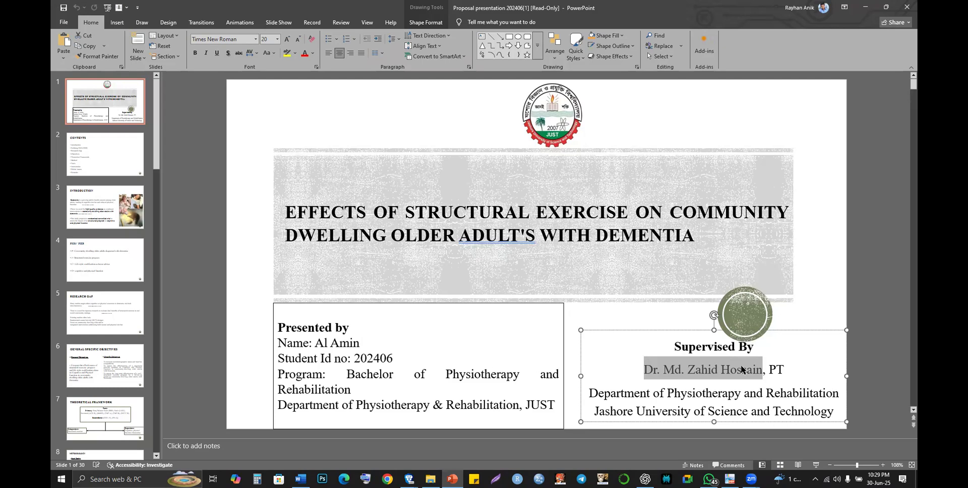
key(alt+Tab)
key(Tab)
key(Tab)
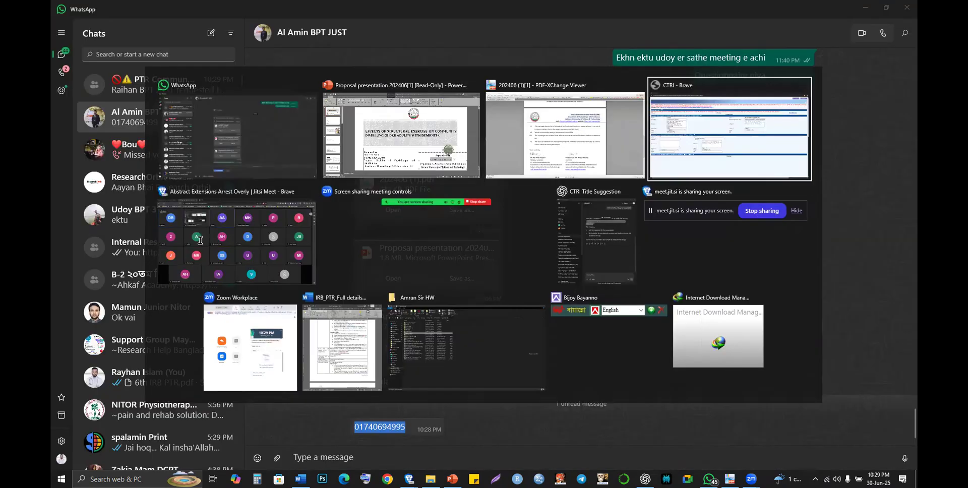
- Replace the Scientific Query Name entry with the pasted supervisor's name, removing the period after Dr
key(ctrl+a)
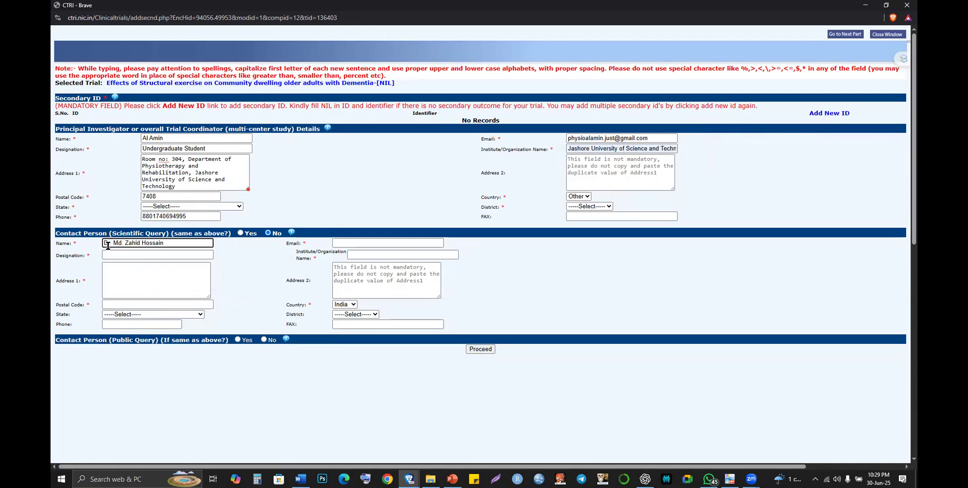
drag(107, 246, 121, 262)
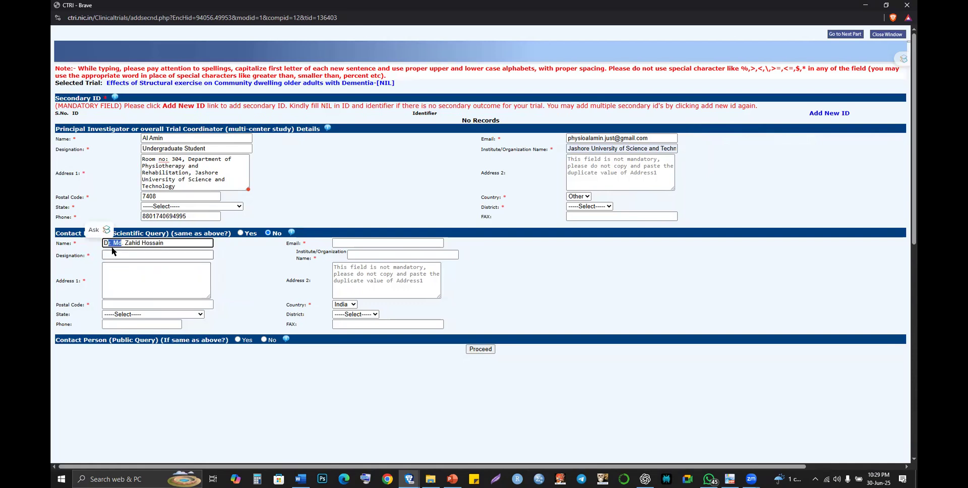
click(112, 246)
key(shift+Right)
key(shift+Right)
key(Right)
key(BackSpace)
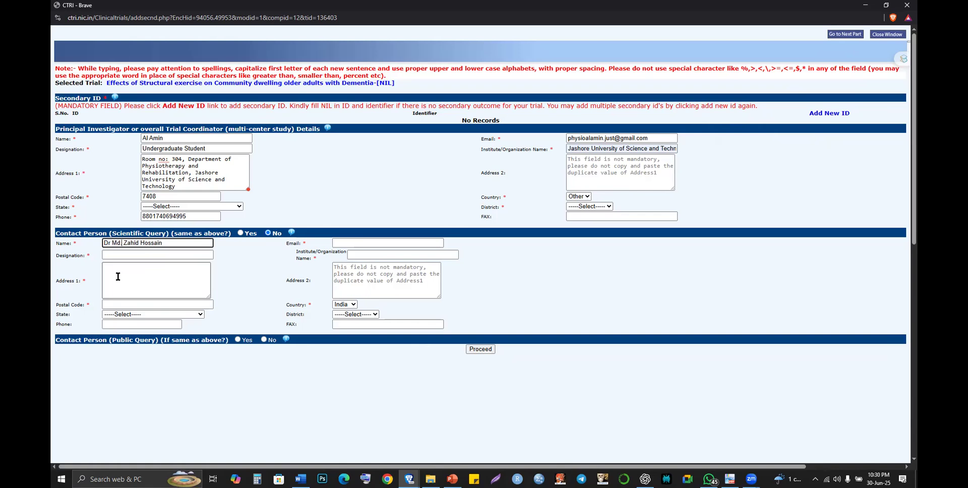
key(Right)
key(Right)
- Check the WhatsApp chat, then bring up the main Brave window
key(alt+Tab)
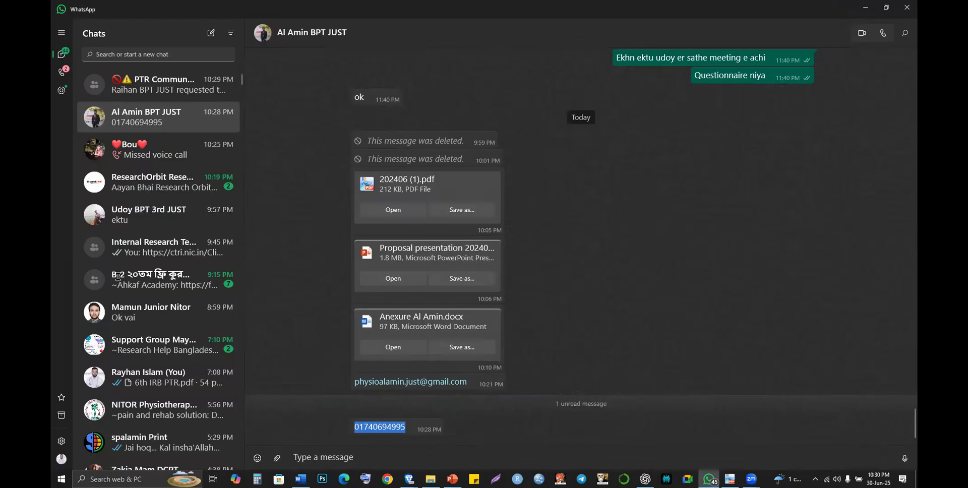
key(alt+Tab)
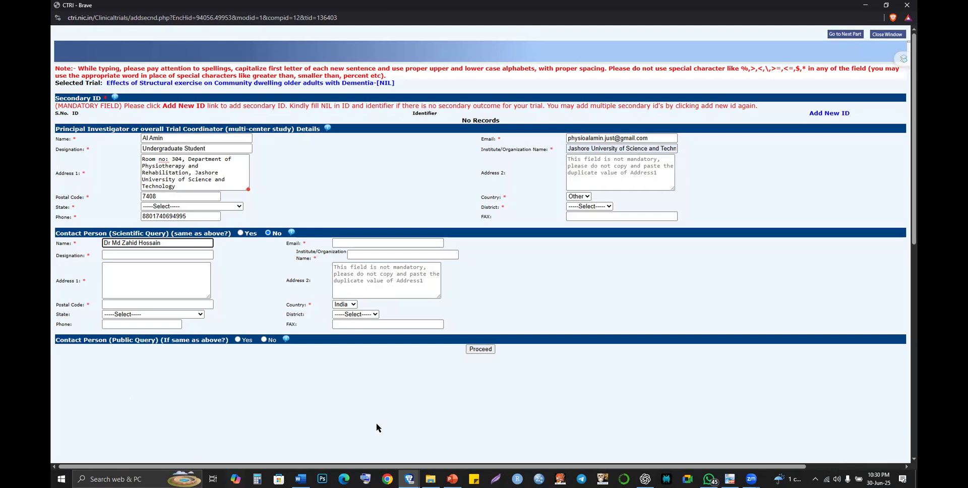
key(super+9)
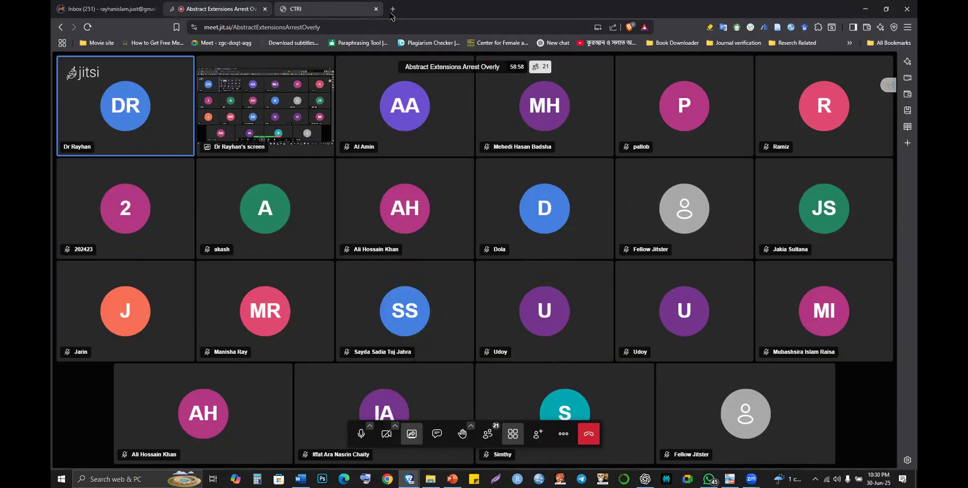
- Search Google for the supervisor's name followed by 'just'
key(ctrl+Tab)
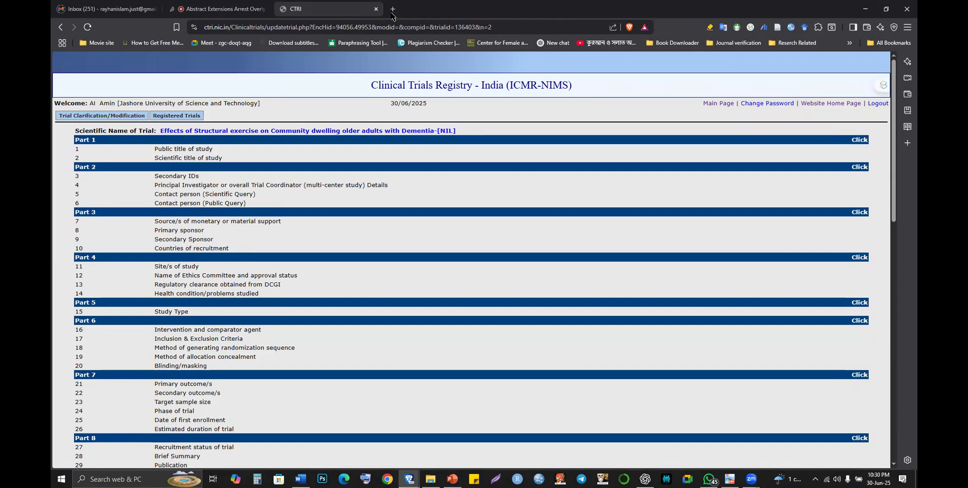
key(ctrl+t)
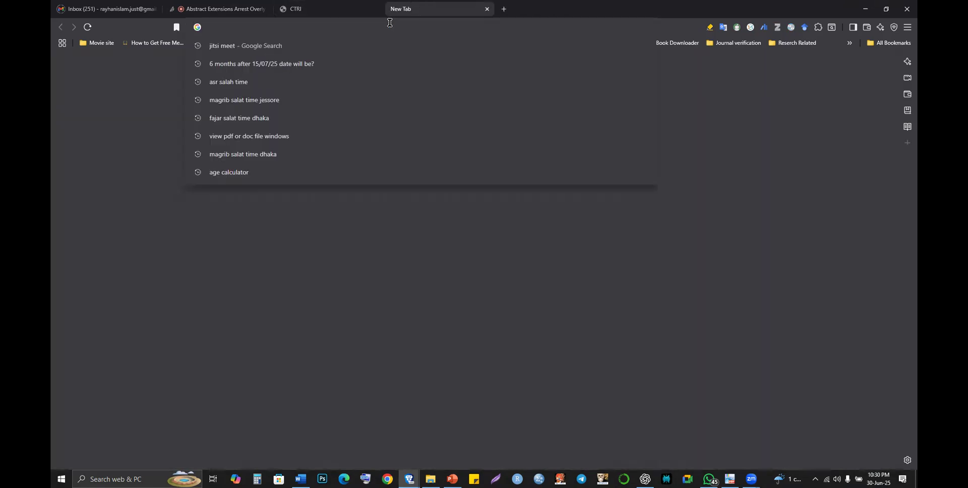
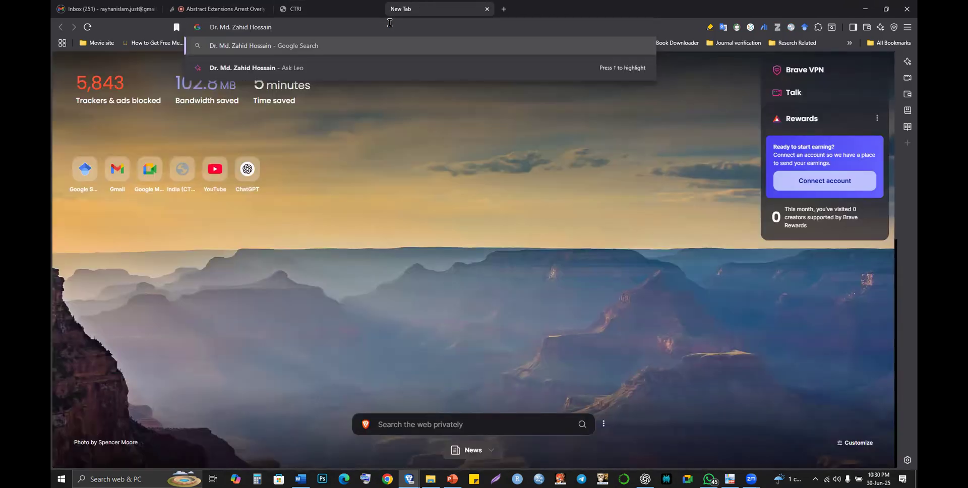
text(just)
key(Return)
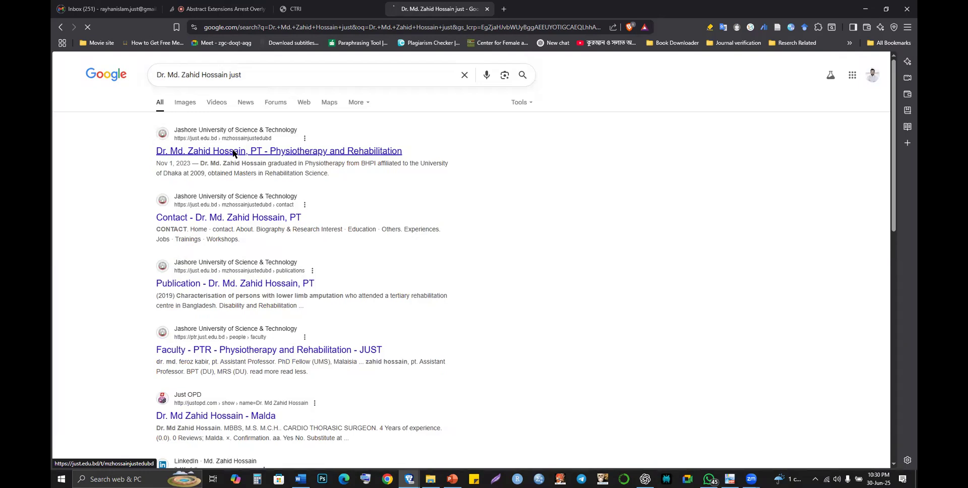
- Open the supervisor's JUST faculty profile, then return to the contact's Designation field
click(233, 151)
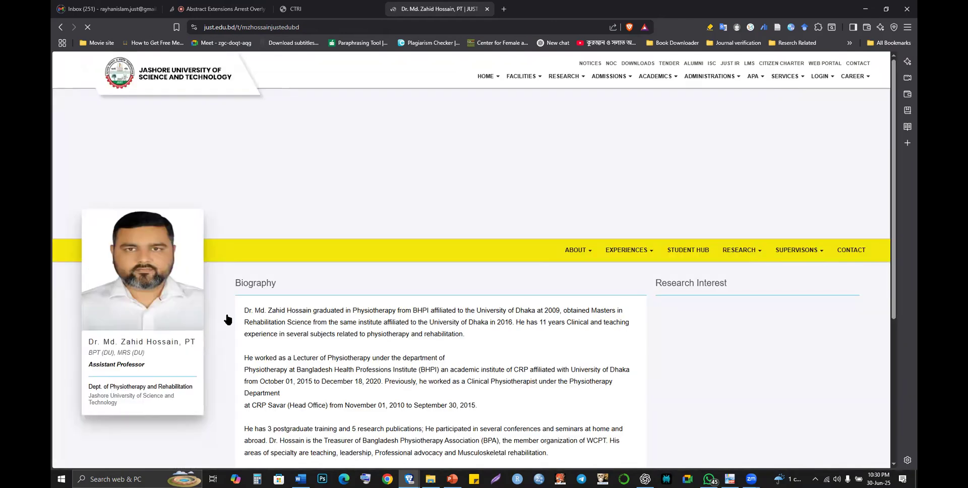
scroll(224, 320, down, 2)
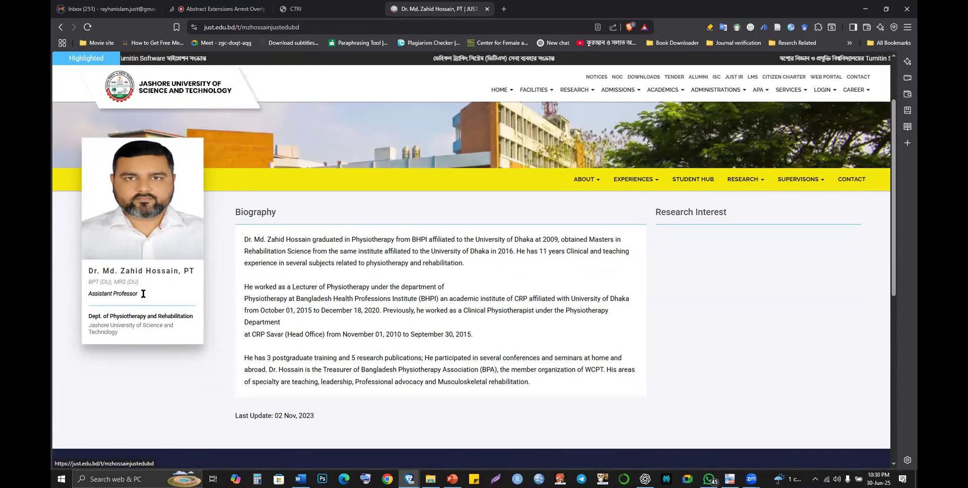
key(alt+Tab)
click(151, 253)
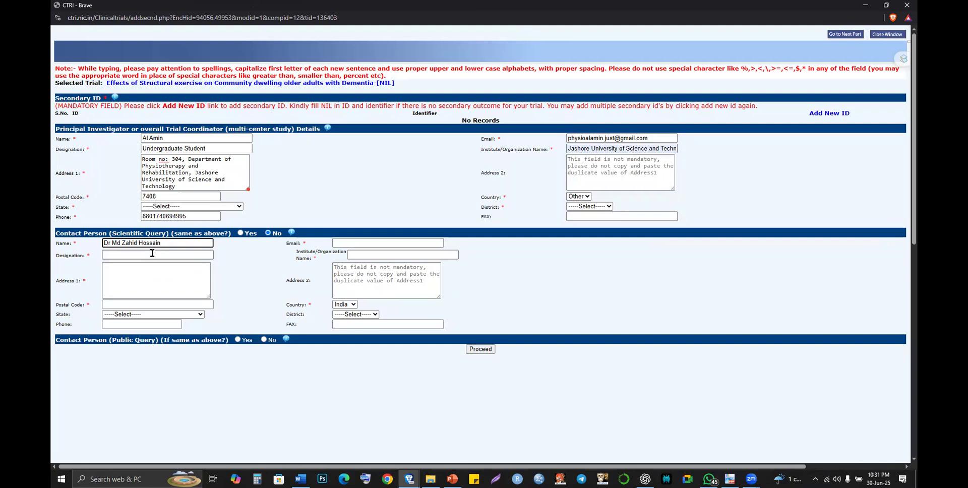
- Type 'Assistant Professor' as the contact's designation, removing the suggested trailing 's'
text(Assi)
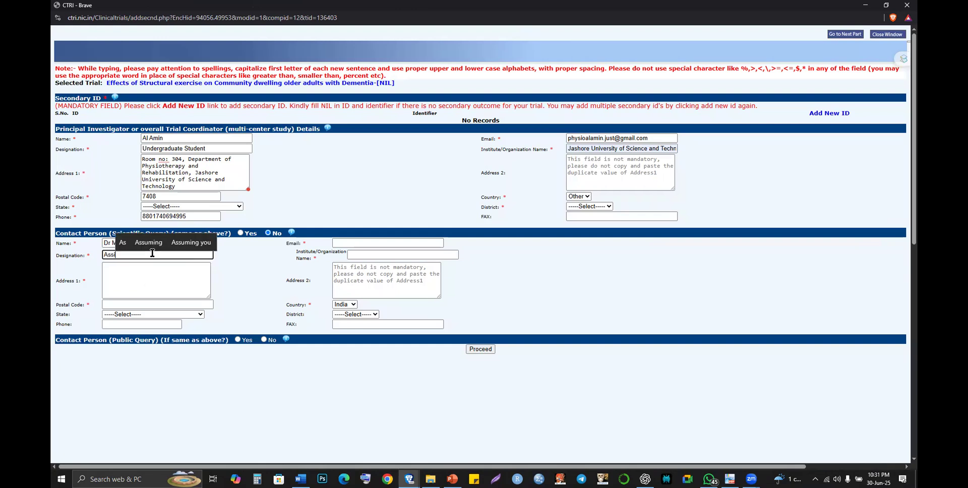
text(s)
key(Up)
key(Right)
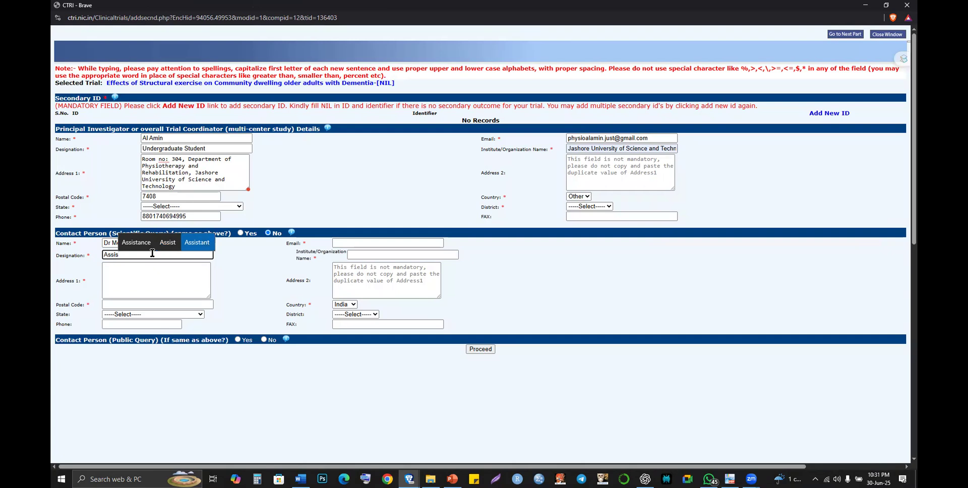
key(Return)
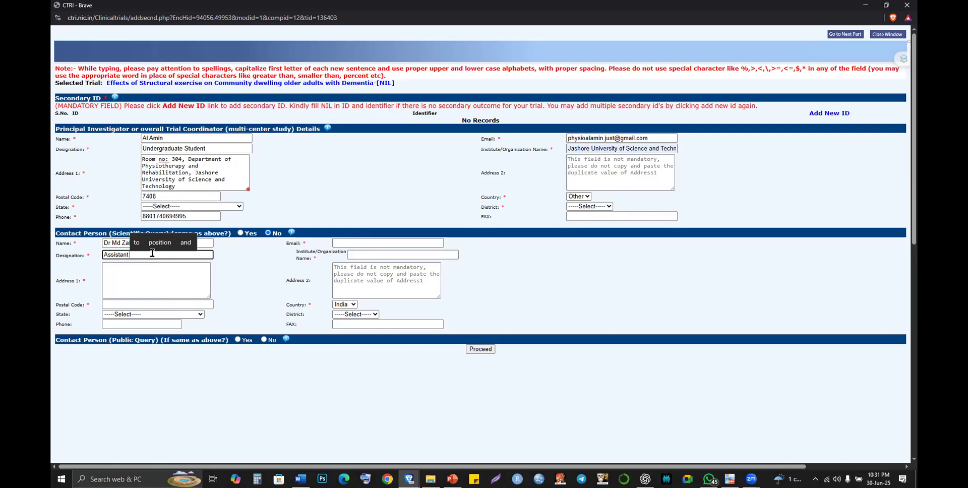
text(Profess)
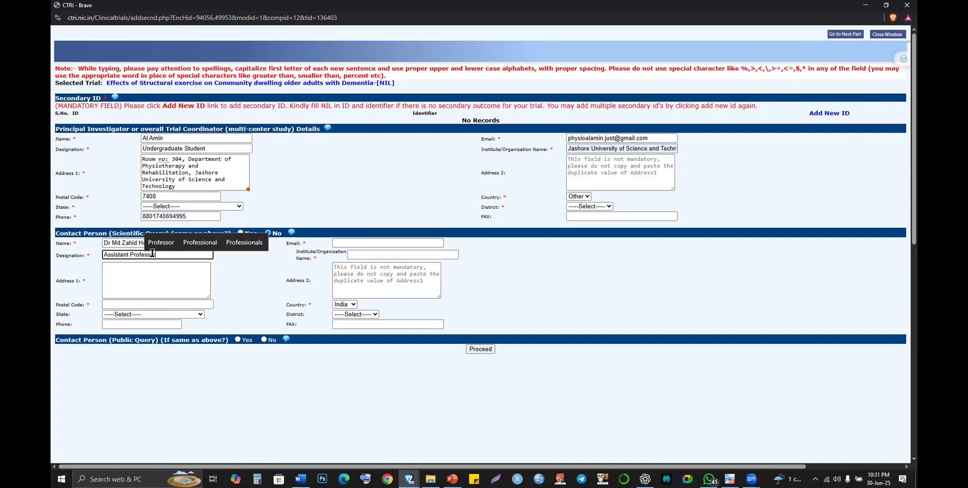
text(o)
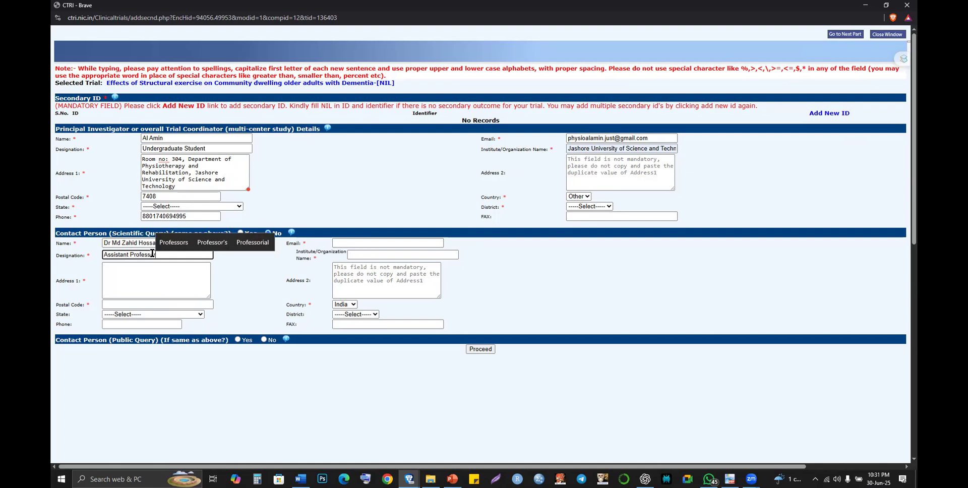
text(r)
key(Return)
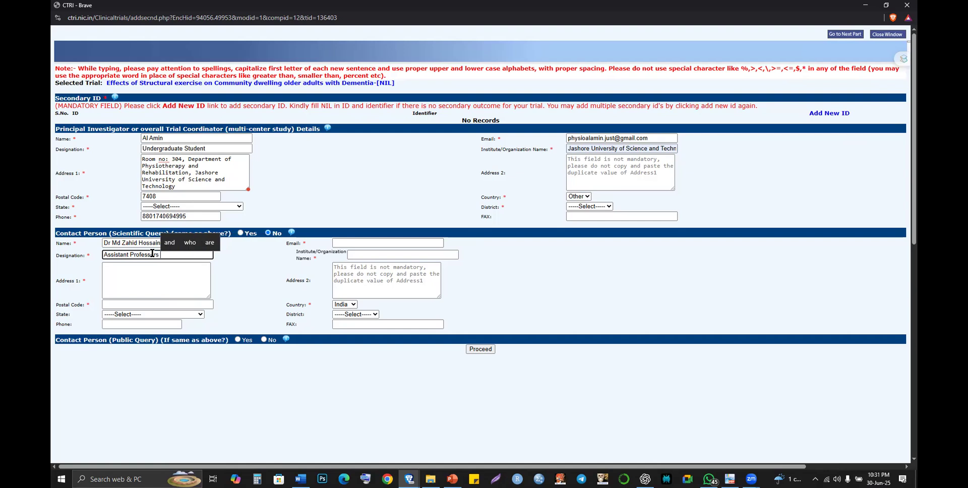
key(BackSpace)
key(BackSpace)
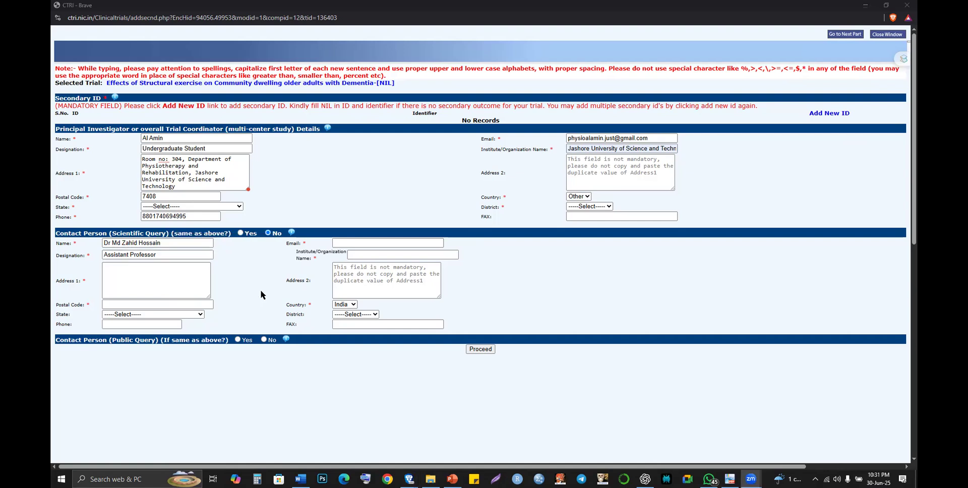
key(alt+Tab)
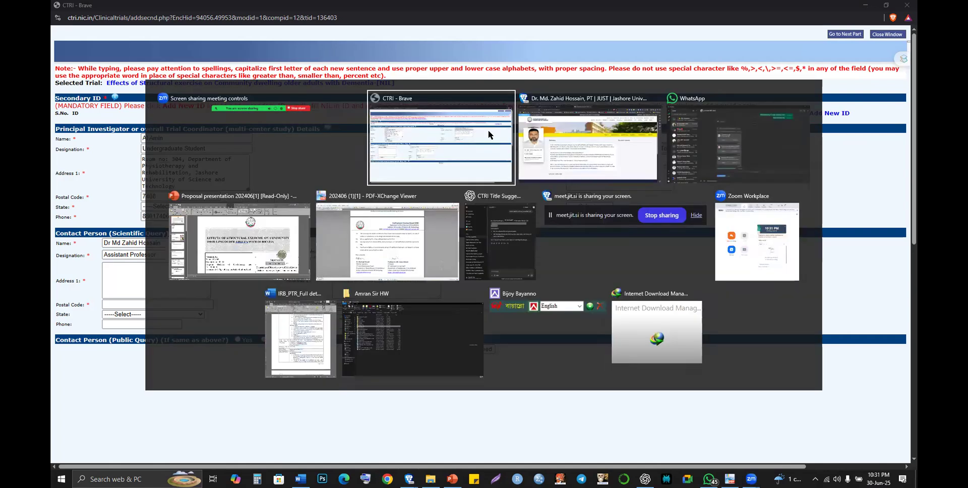
click(555, 129)
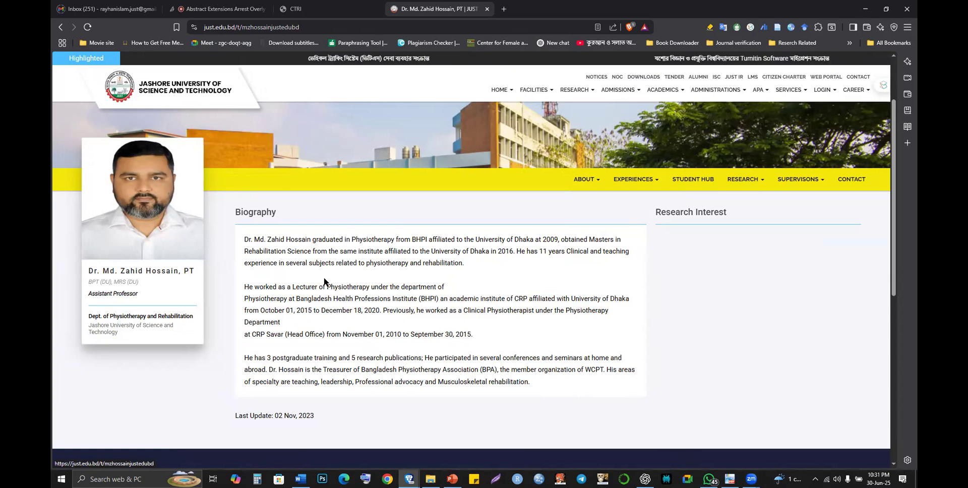
scroll(324, 282, up, 2)
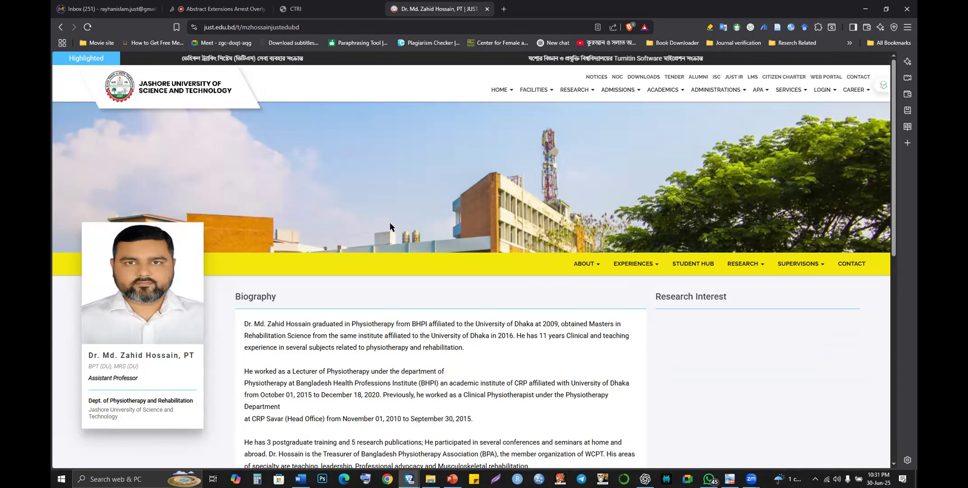
click(59, 27)
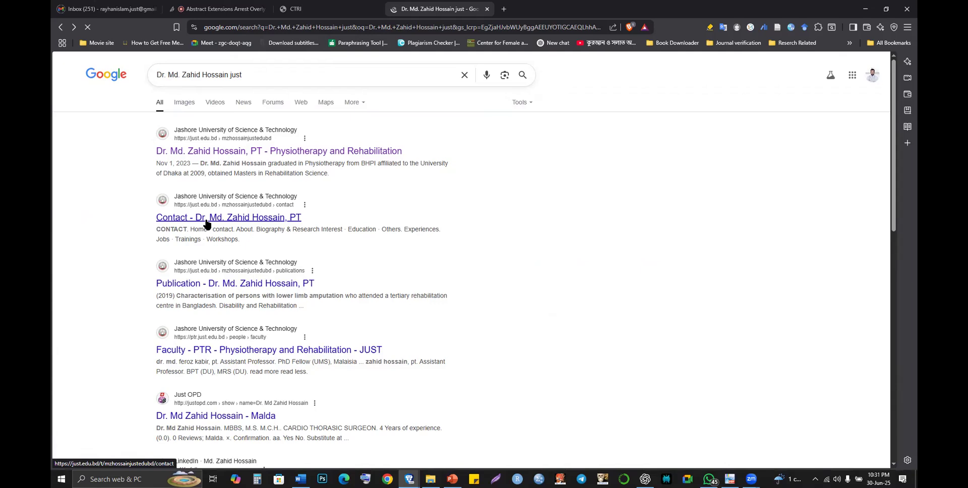
click(207, 224)
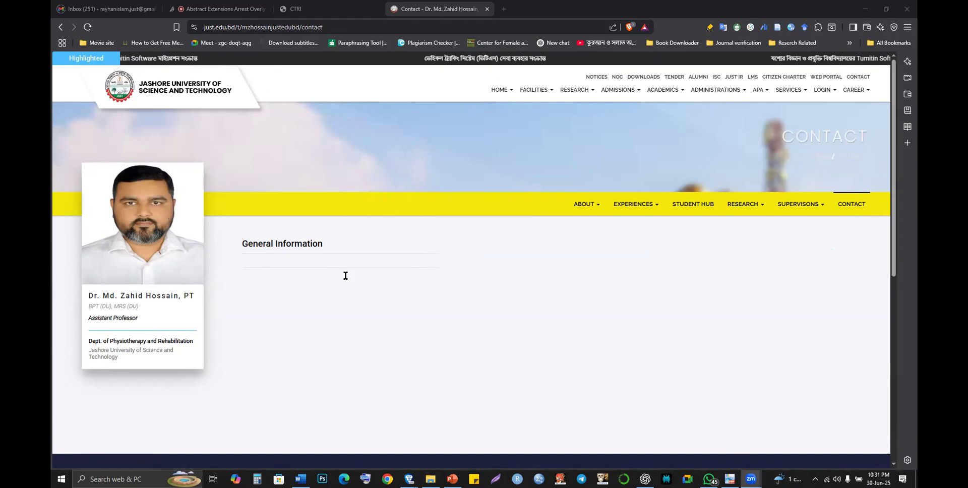
key(alt+Tab)
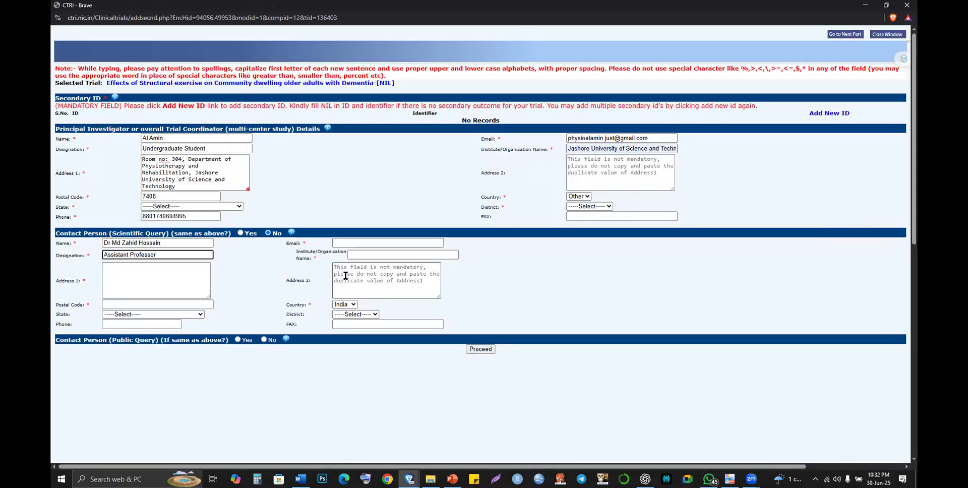
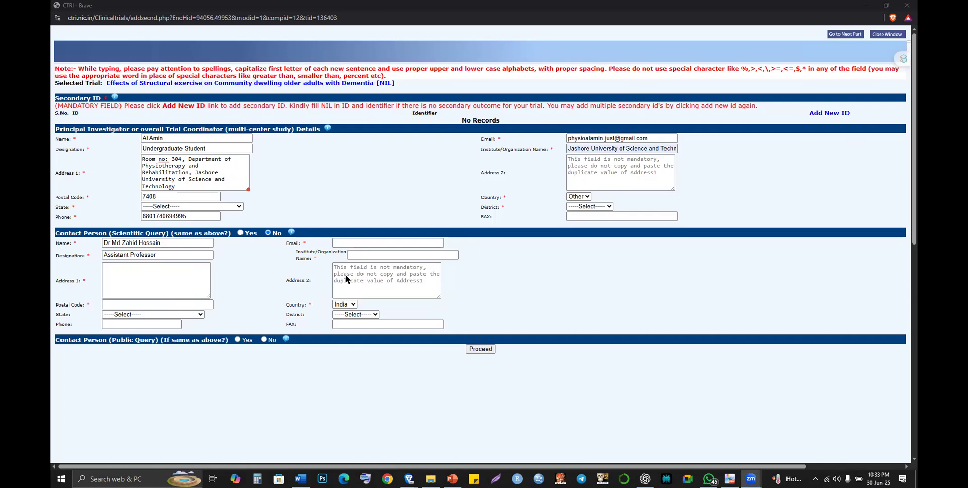
- Copy the contact's e-mail address from WhatsApp and paste it into the contact's Email field
key(alt+Tab)
key(Tab)
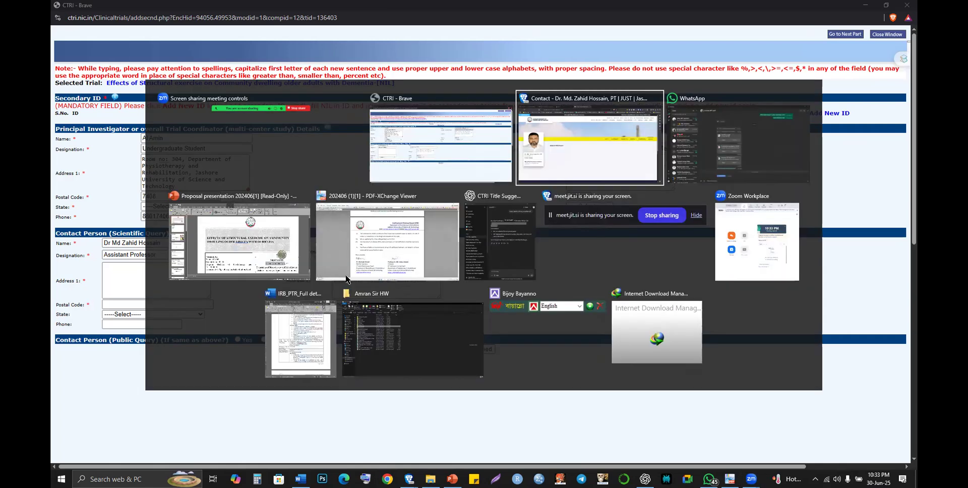
key(Tab)
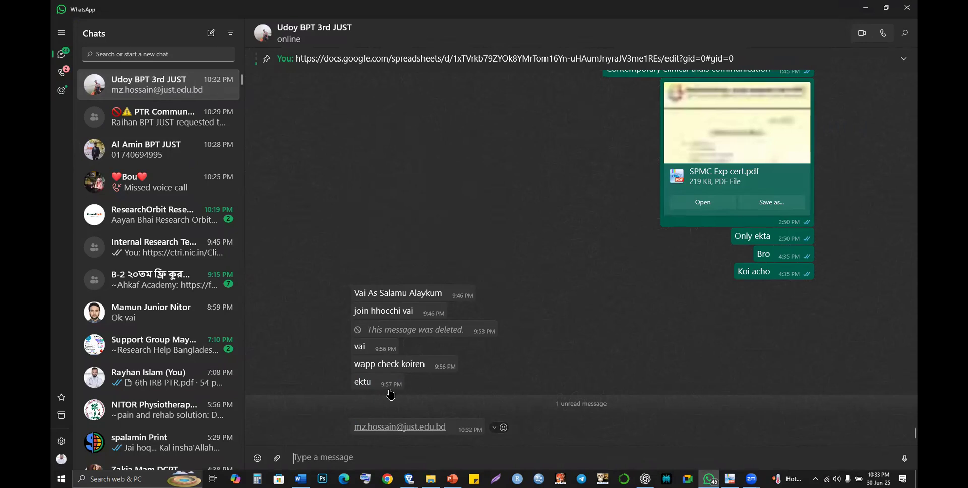
right_click(388, 429)
click(451, 293)
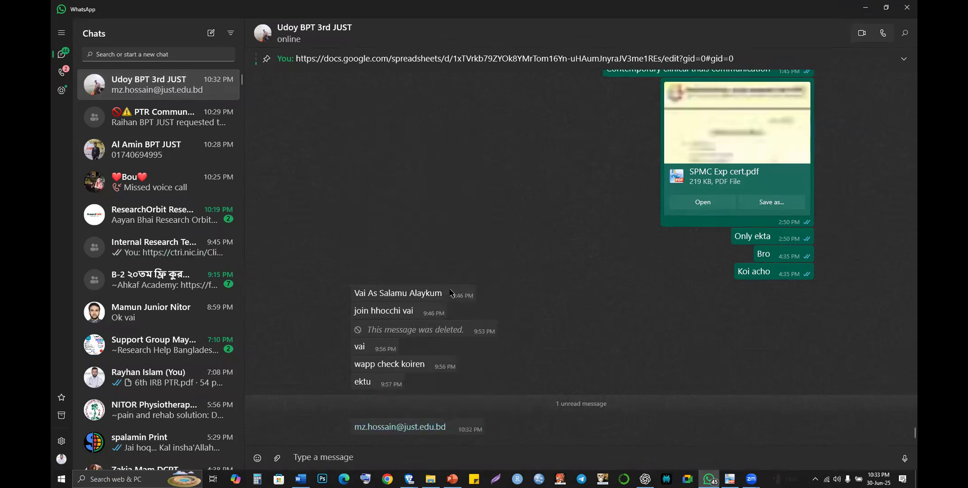
key(alt+Tab)
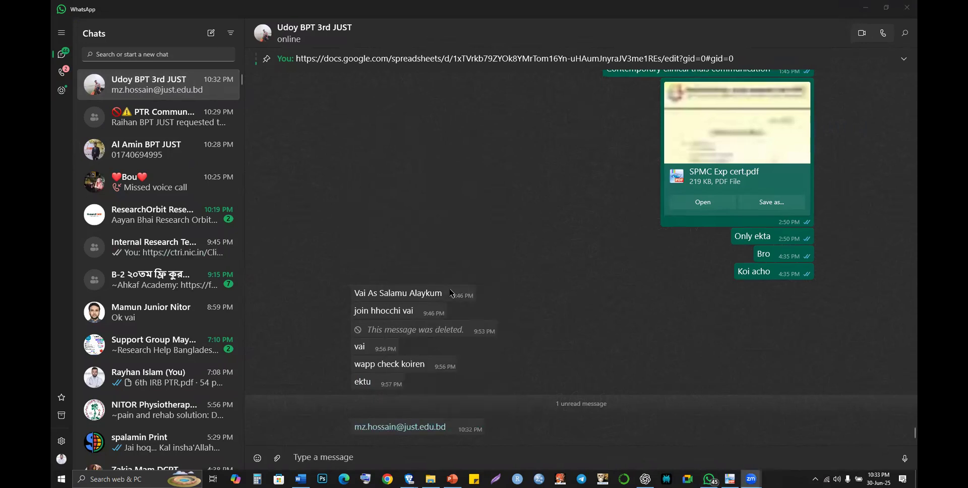
key(alt+Tab)
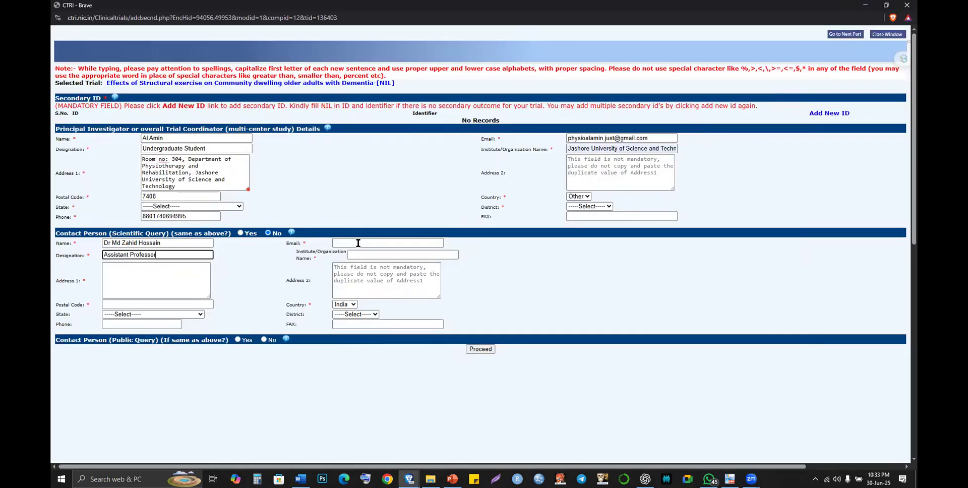
click(358, 243)
key(ctrl+v)
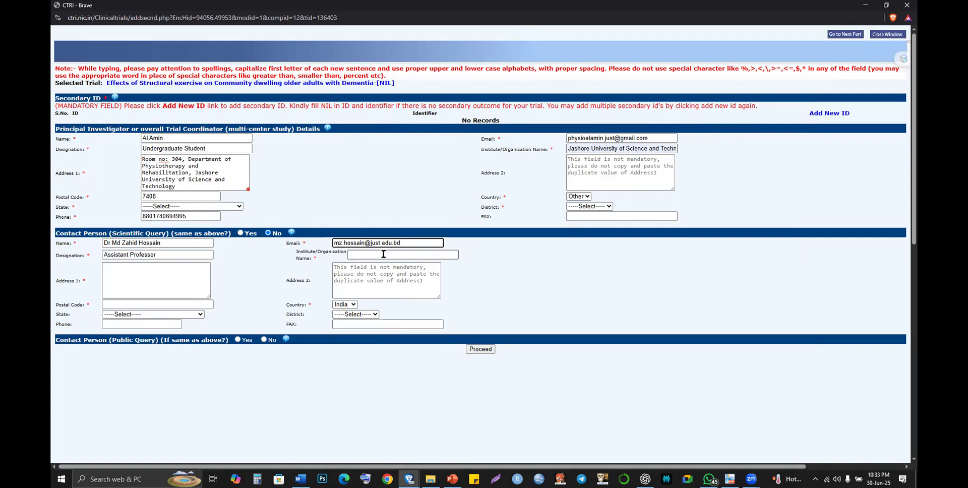
- Autofill institution Jashore University of Science and Technology and copy the PI's address, changing room 304 to 307
click(383, 254)
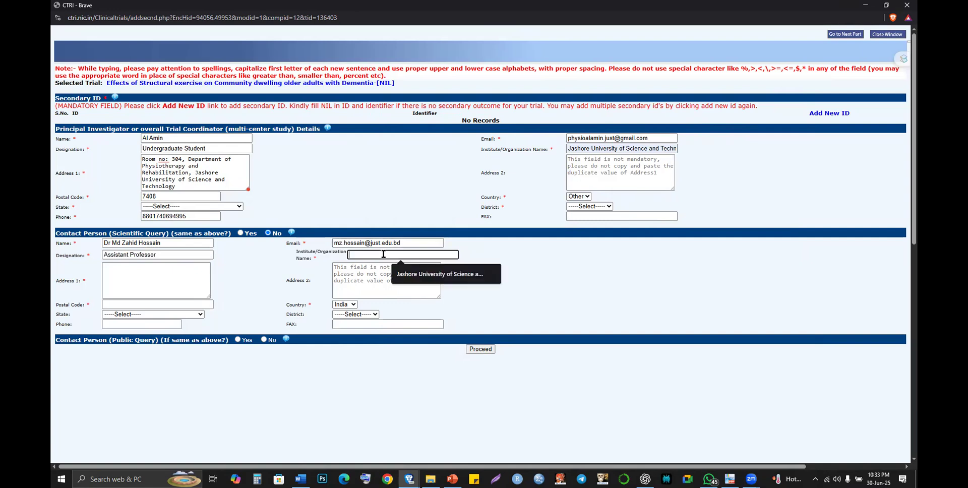
click(412, 275)
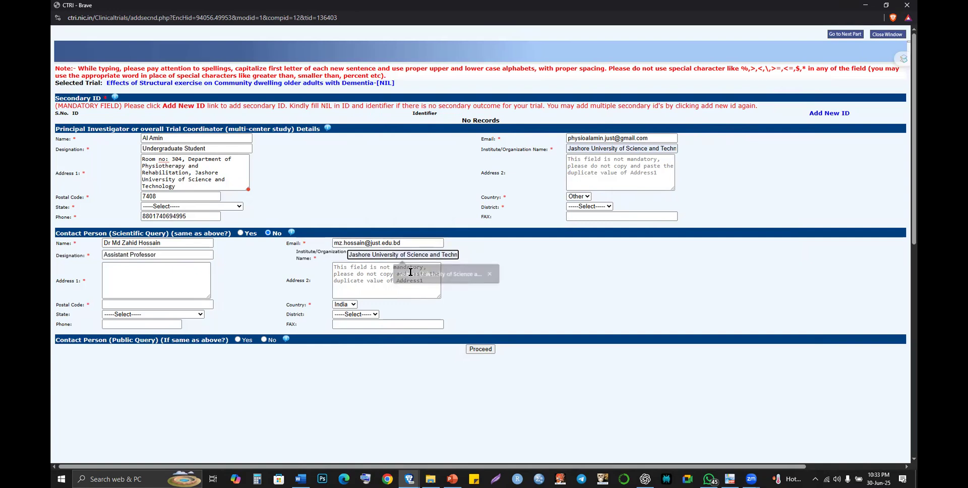
click(141, 285)
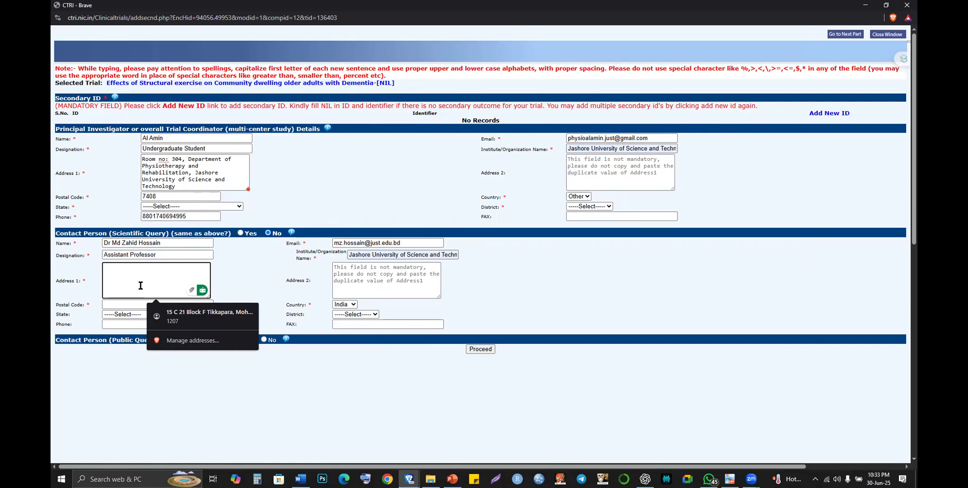
click(173, 170)
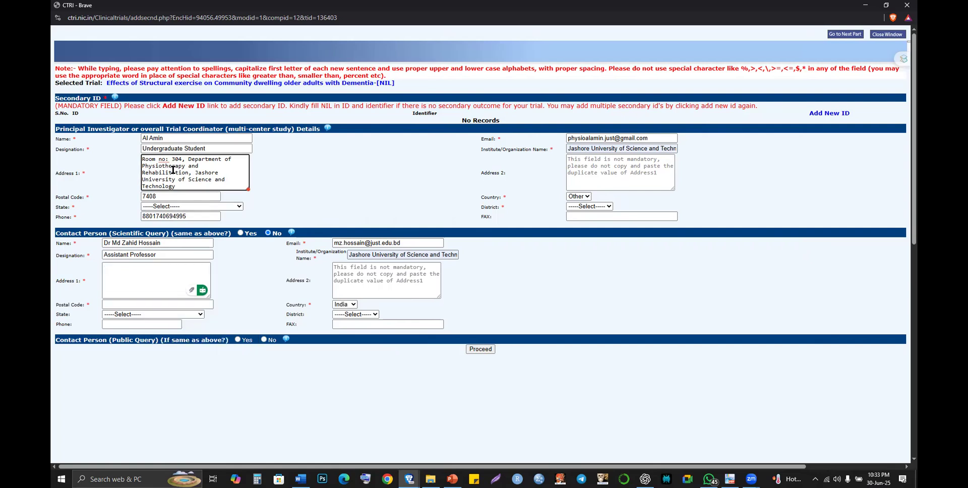
key(ctrl+a)
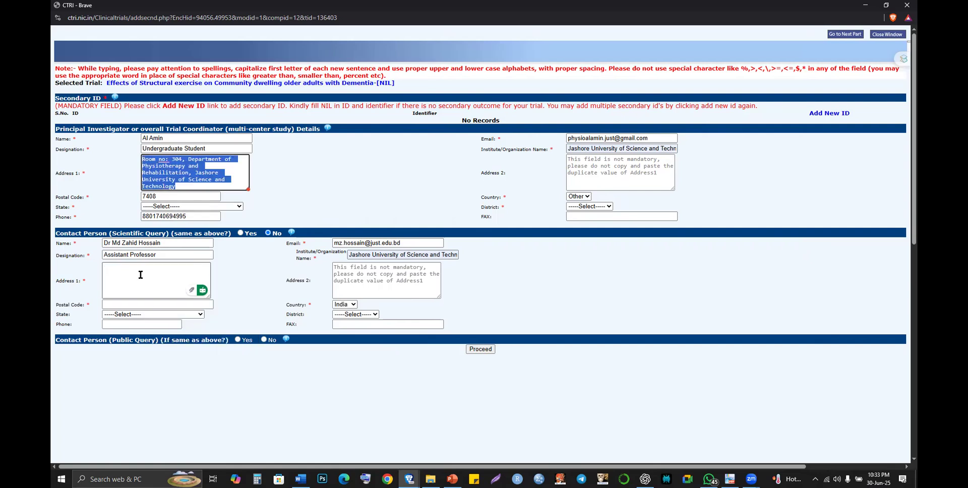
click(141, 274)
key(ctrl+v)
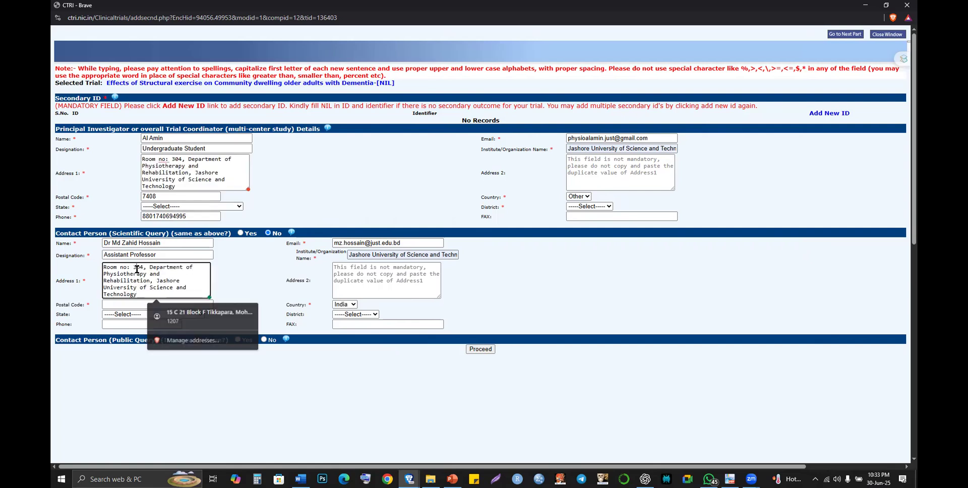
double_click(136, 269)
text(3)
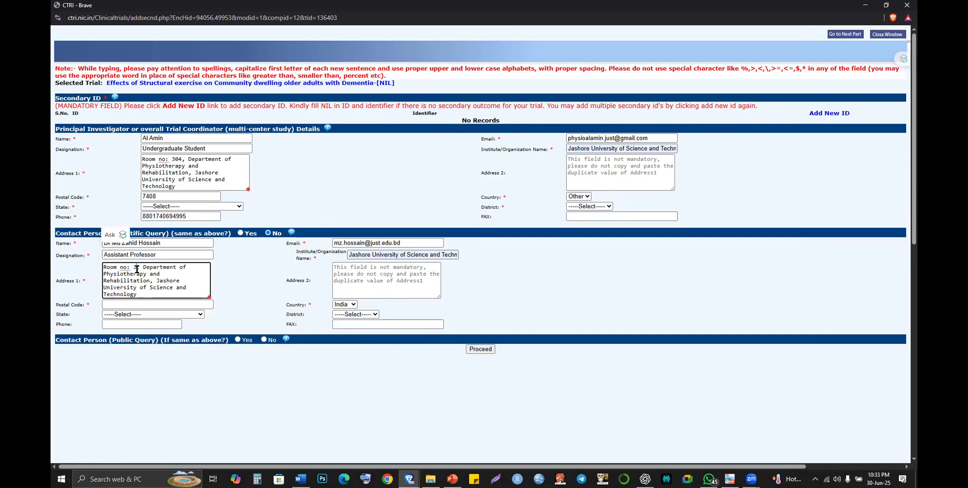
text(07)
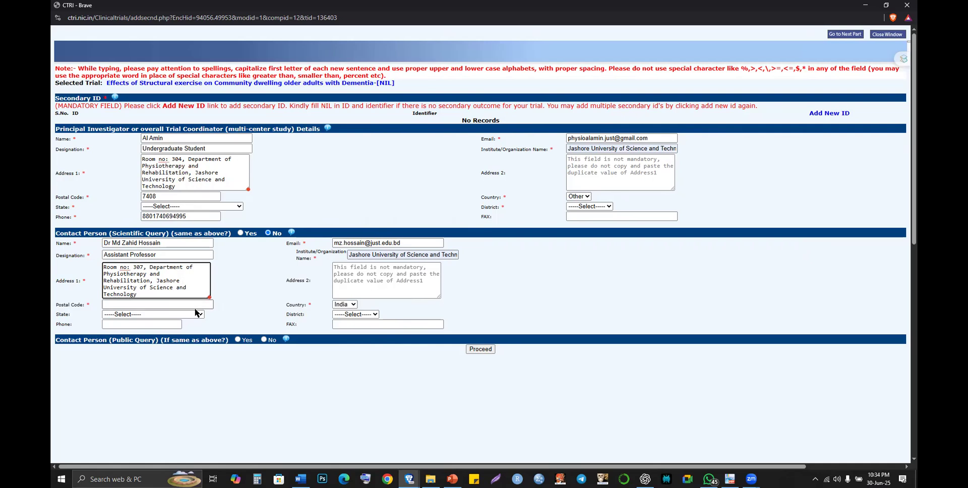
- Set the contact's postal code to 7408 from the autofill suggestion
click(193, 313)
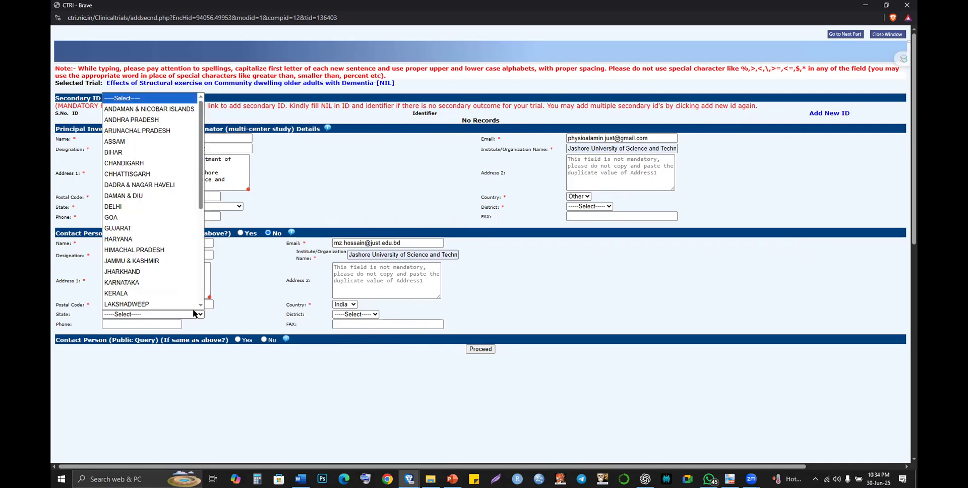
click(192, 306)
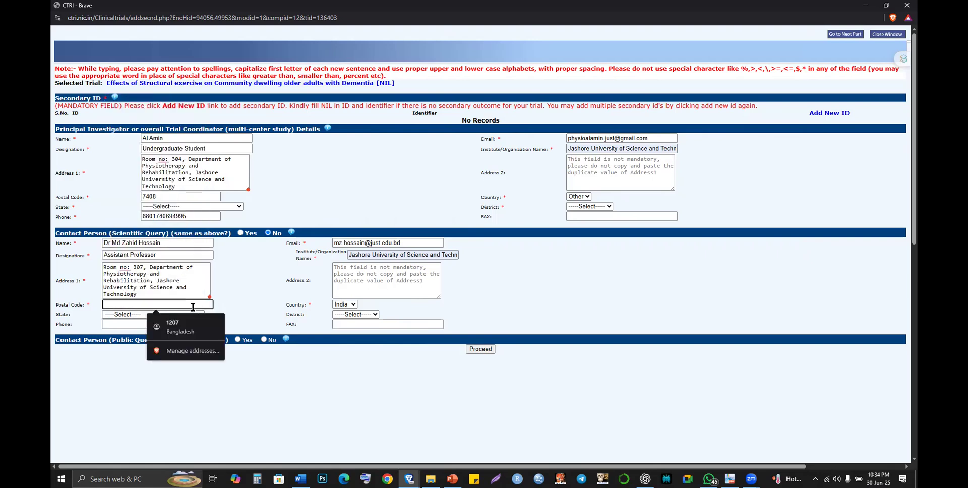
text(7)
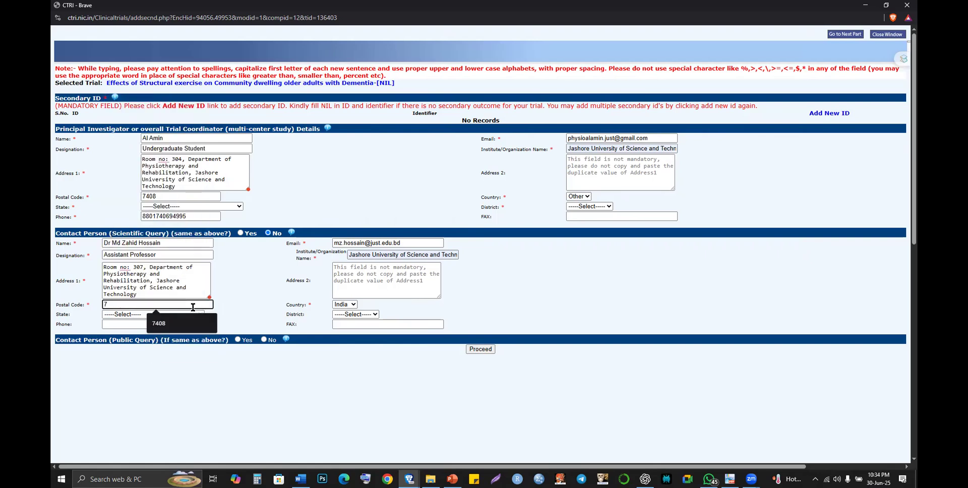
key(Down)
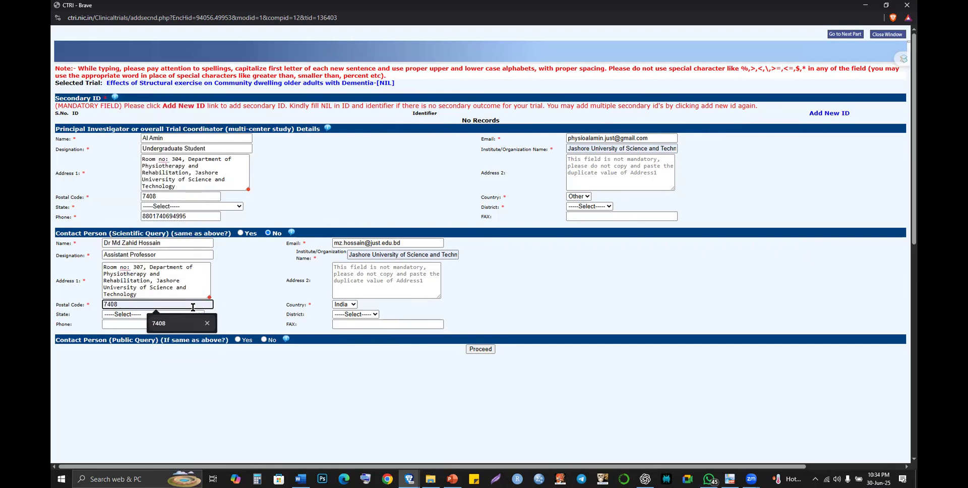
key(Tab)
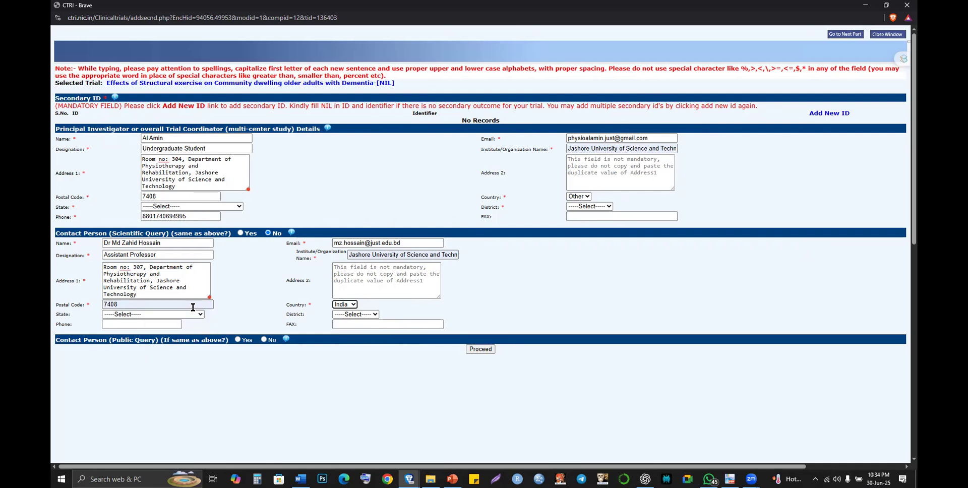
- Set the contact's country to Other and check the full institution name
click(348, 304)
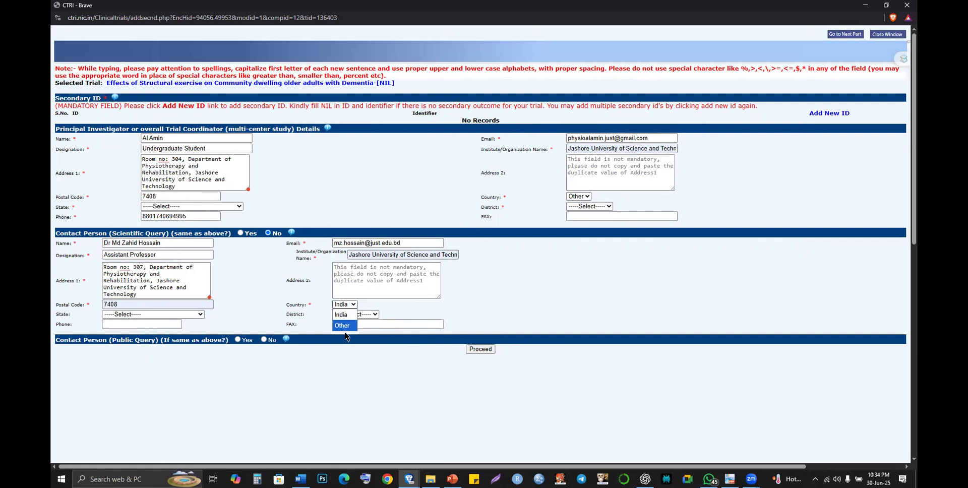
click(343, 326)
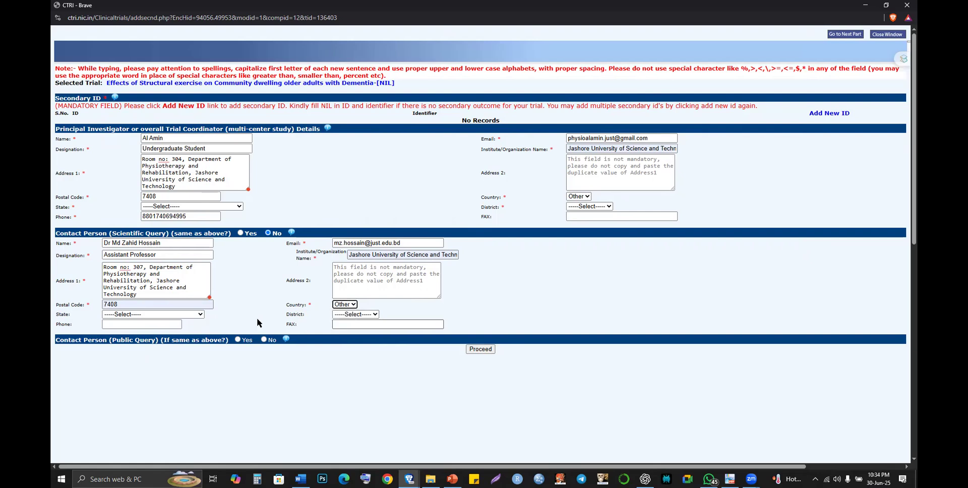
click(348, 315)
click(184, 333)
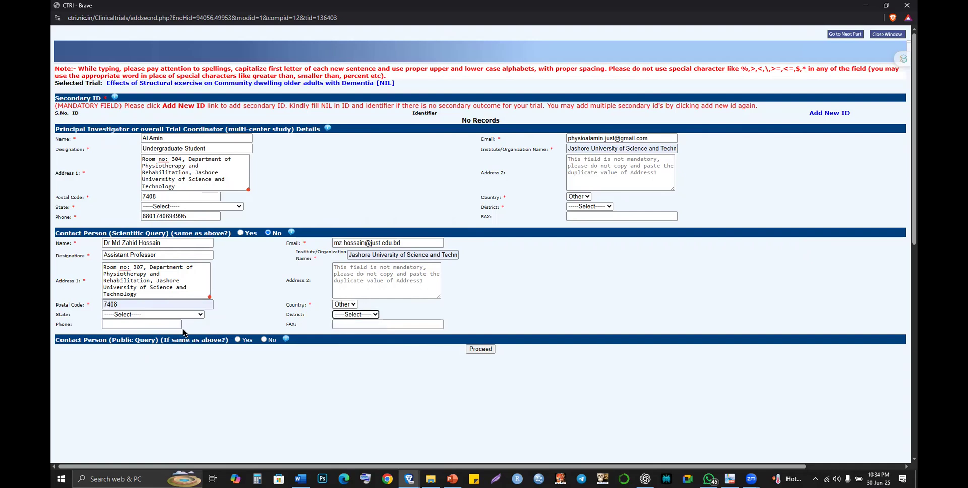
click(171, 326)
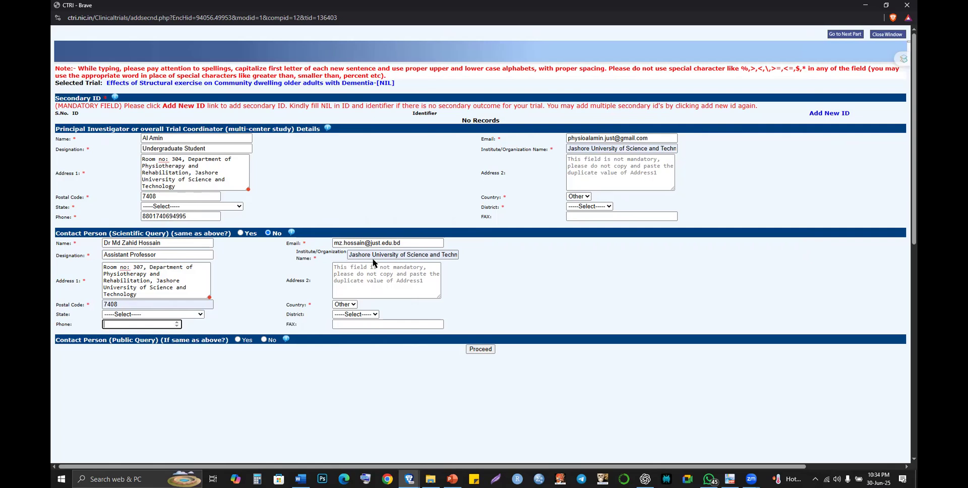
drag(389, 254, 498, 254)
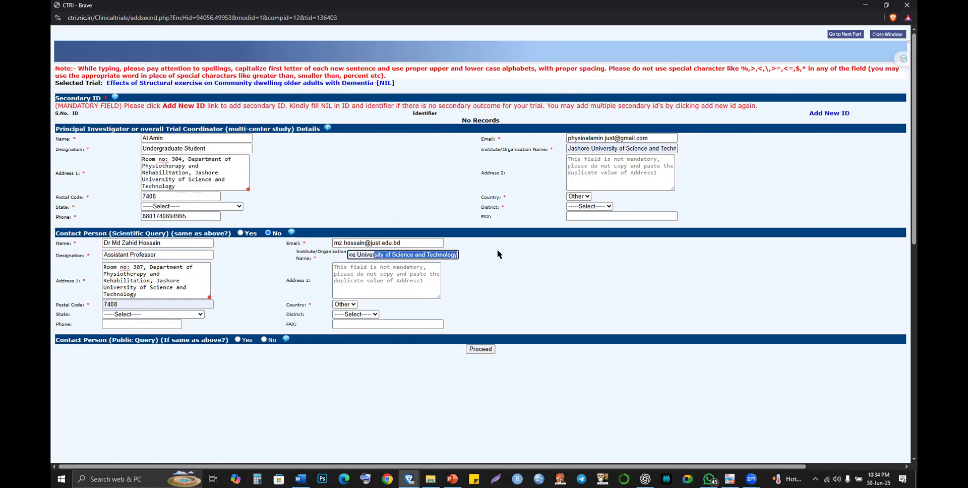
click(498, 254)
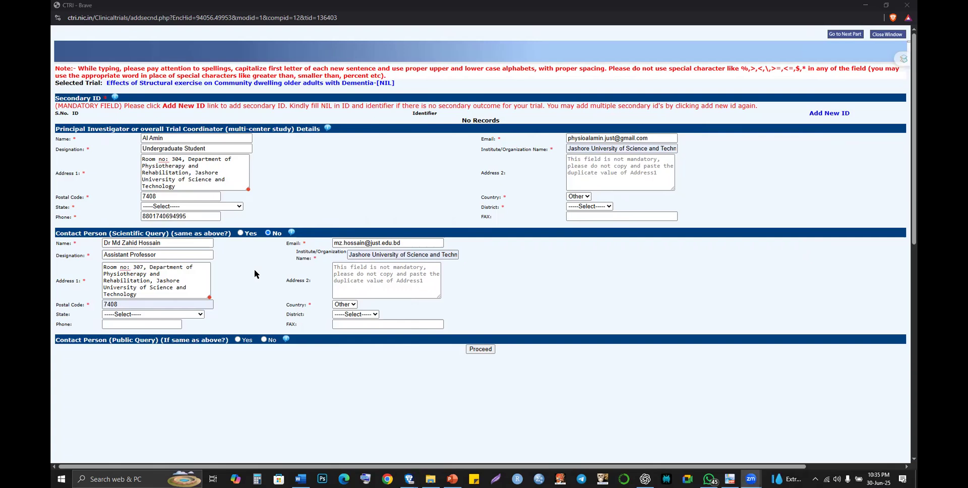
- Copy the phone number shared in the WhatsApp chat and return to the CTRI form
key(alt+Tab)
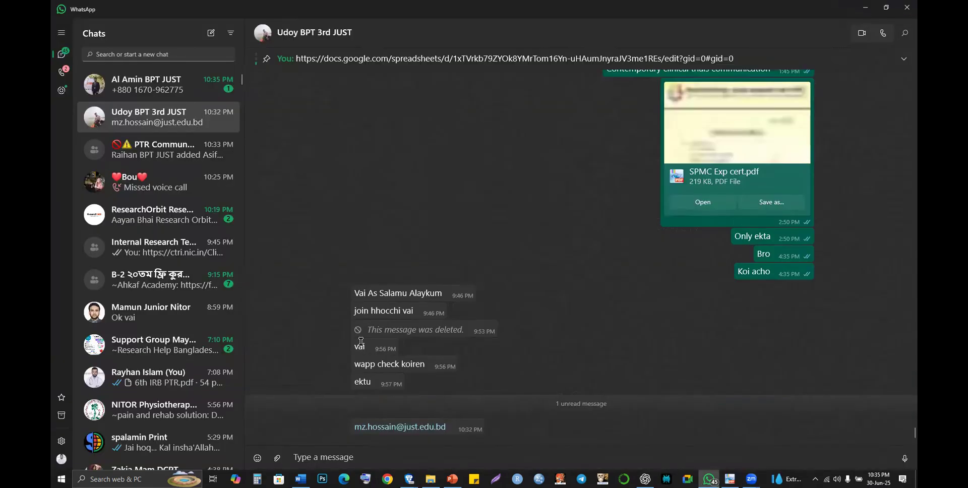
click(158, 84)
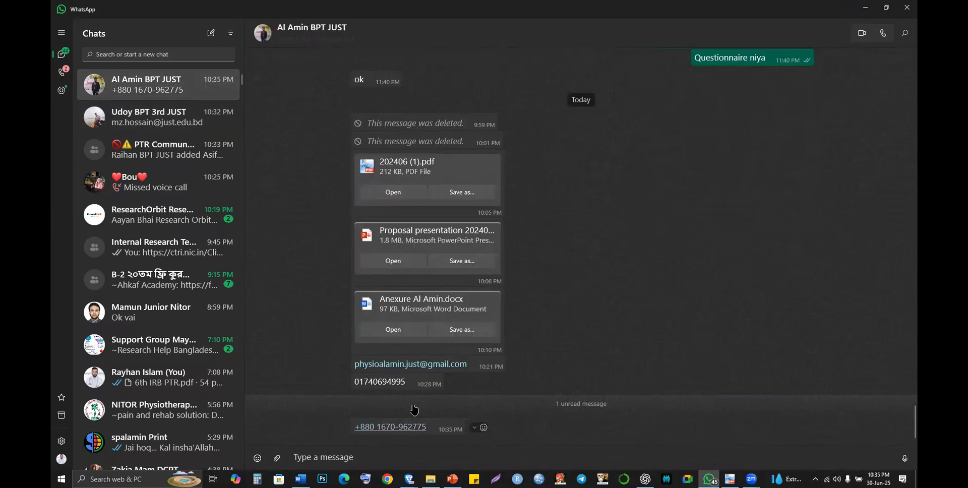
right_click(414, 426)
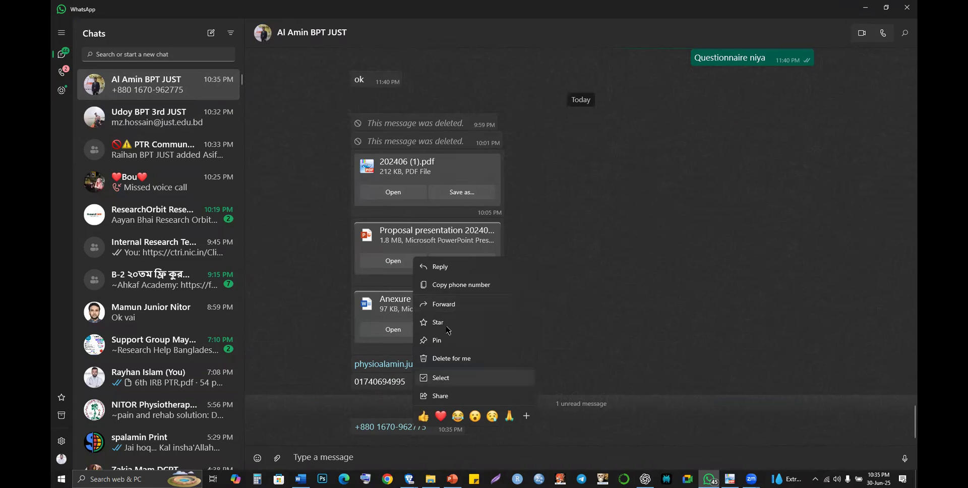
click(461, 283)
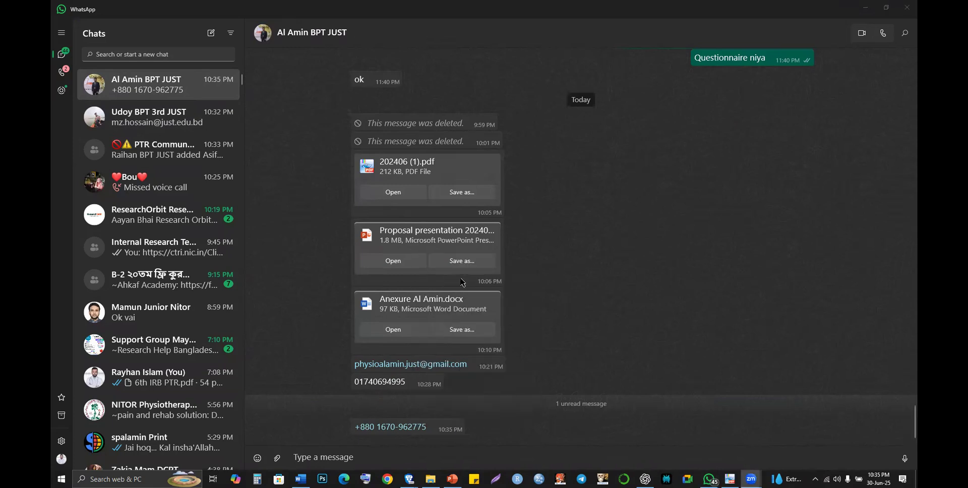
key(alt+Tab)
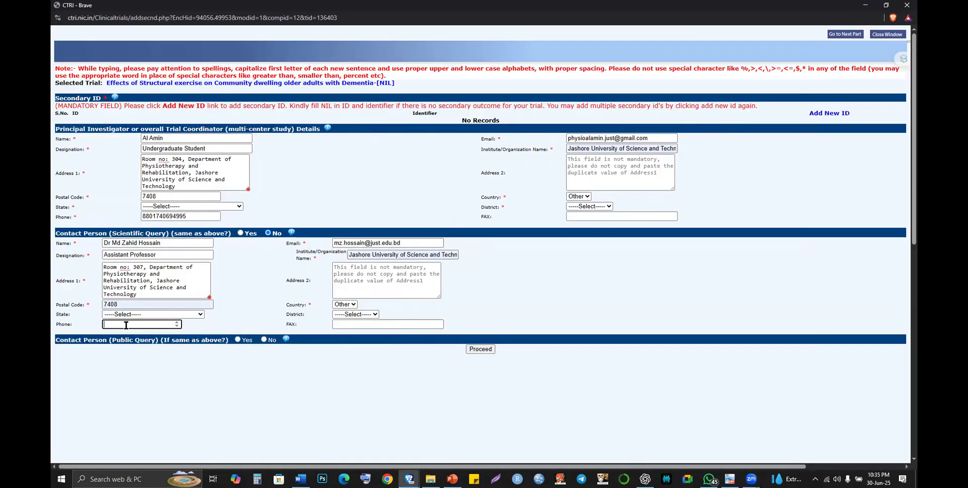
- Enter the contact's phone without the leading '+', set Public Query same as above to Yes, and submit
key(ctrl+v)
key(Home)
key(Right)
key(BackSpace)
click(237, 340)
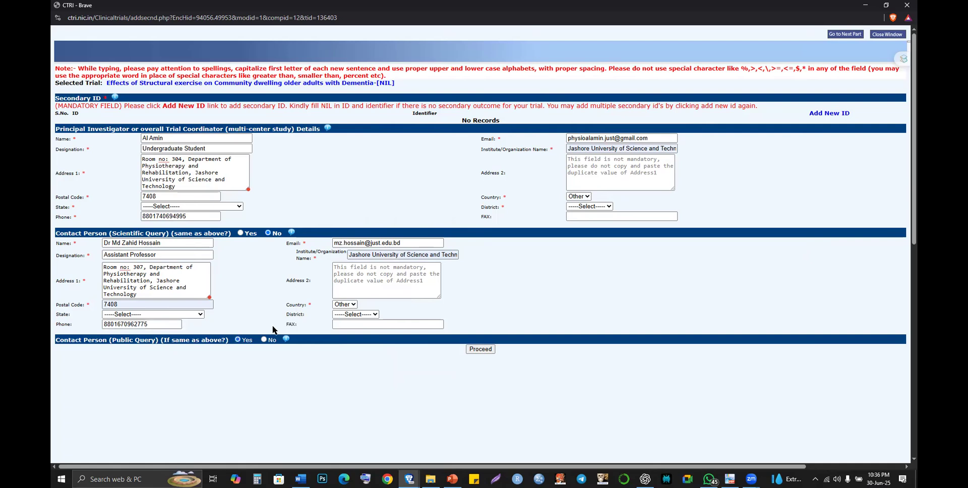
click(476, 348)
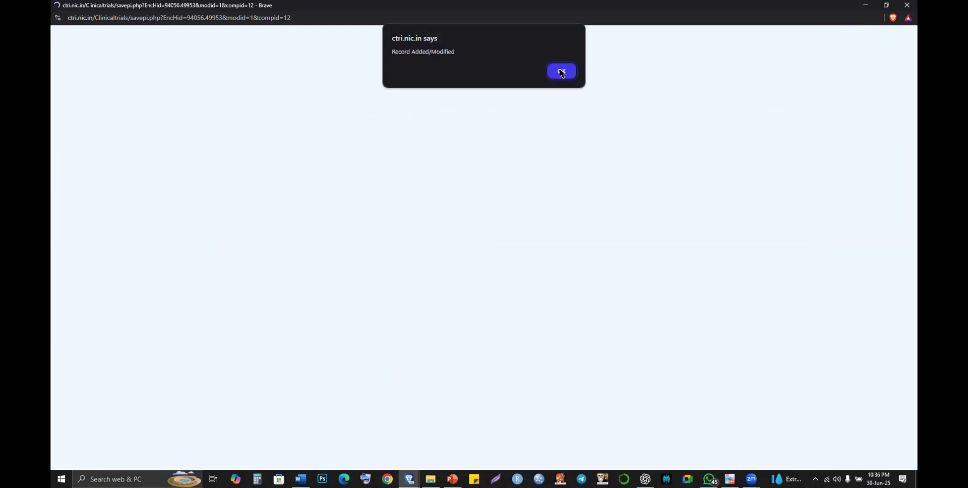
- Dismiss the 'Record Added/Modified' confirmation
click(560, 71)
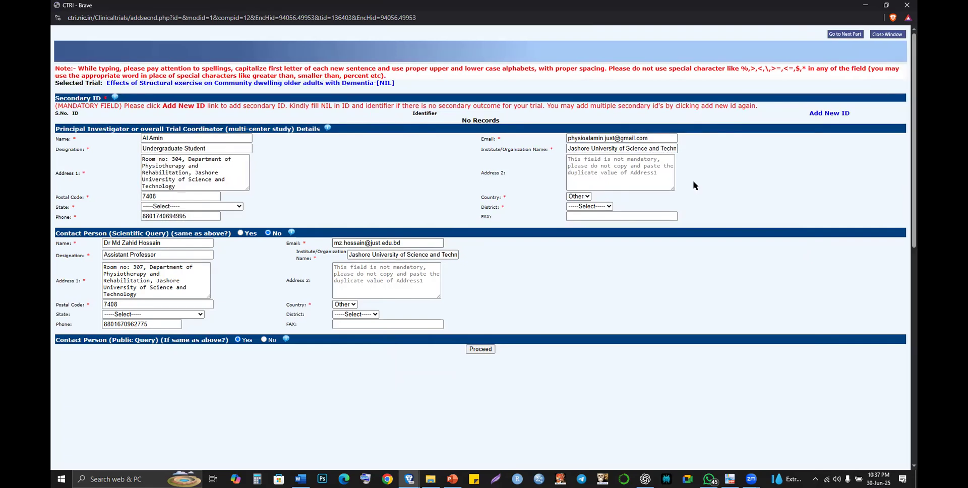
- Go to the sponsor part and add a new Monetary/Material Support source entry
click(846, 40)
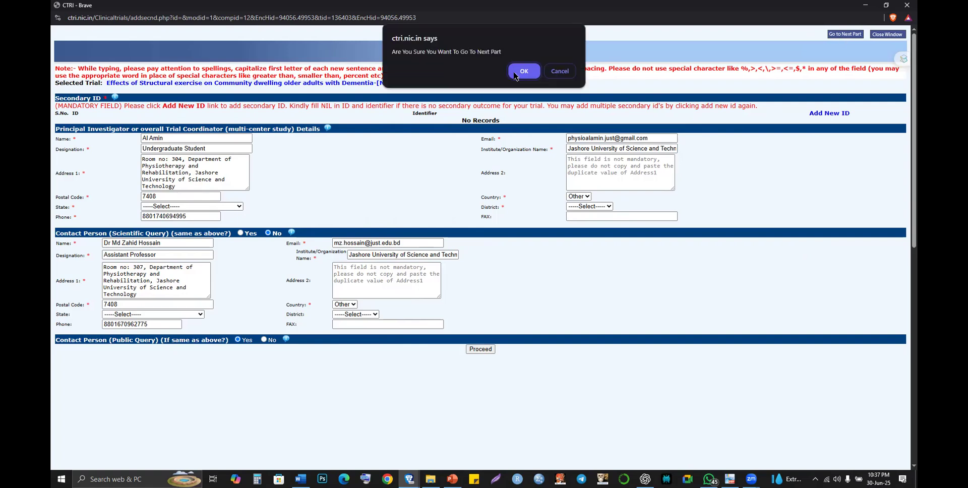
click(524, 71)
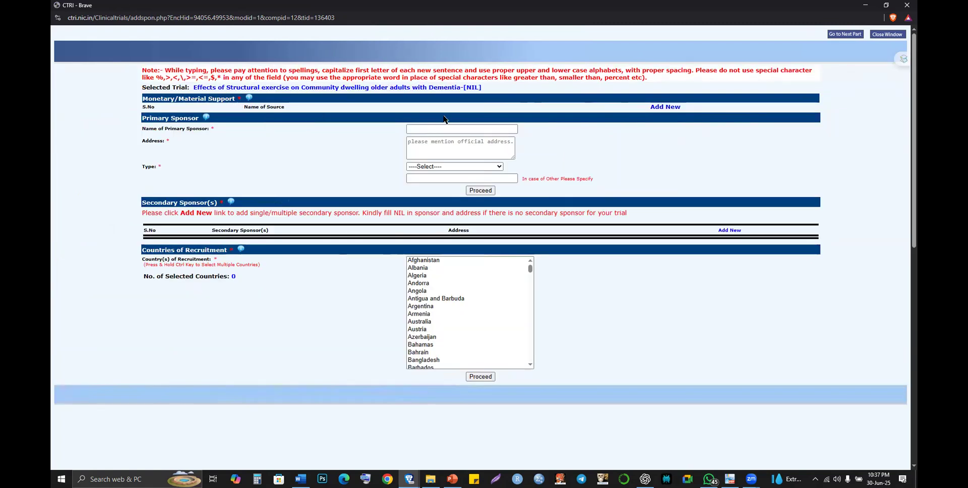
click(668, 108)
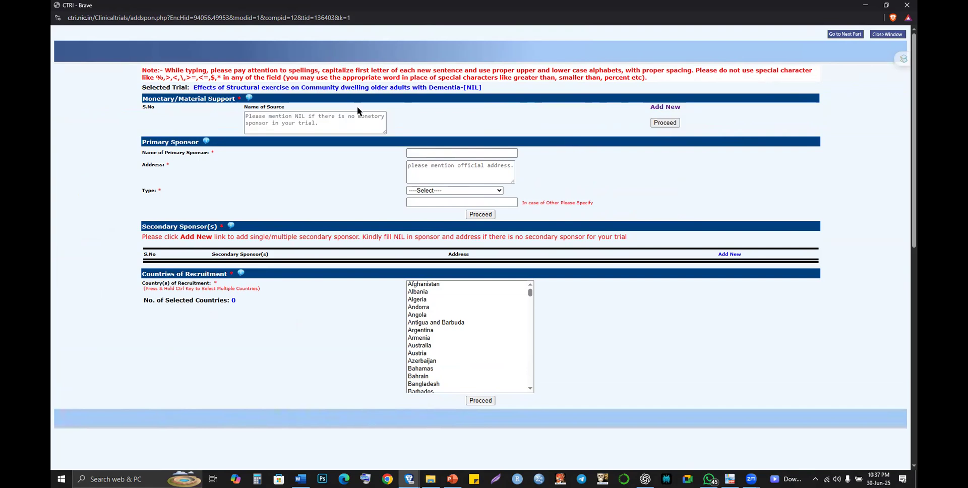
click(285, 117)
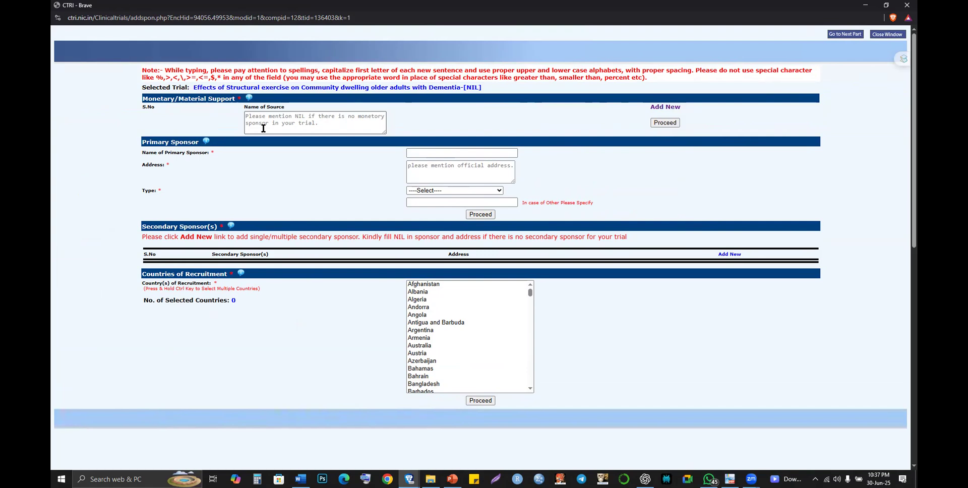
click(263, 128)
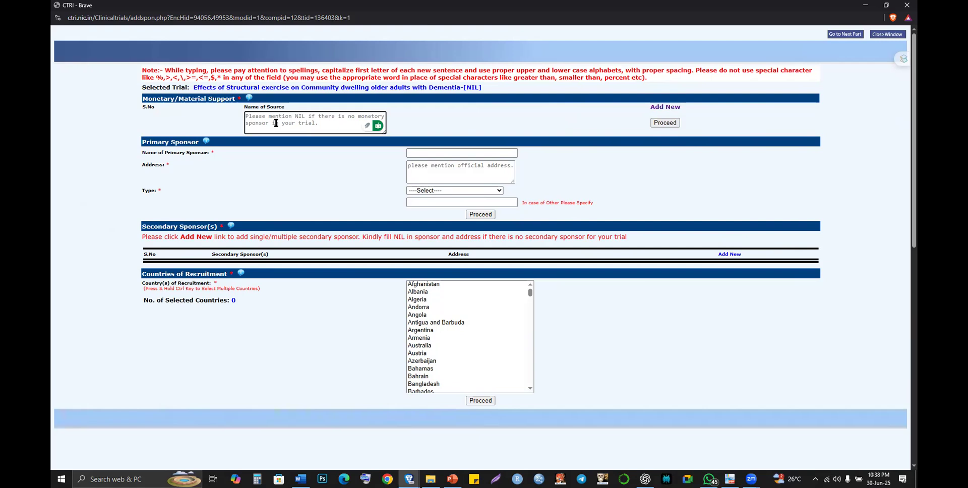
- Type 'Department' as the source name, clear it, and browse clipboard history without pasting
text(Department)
key(ctrl+a)
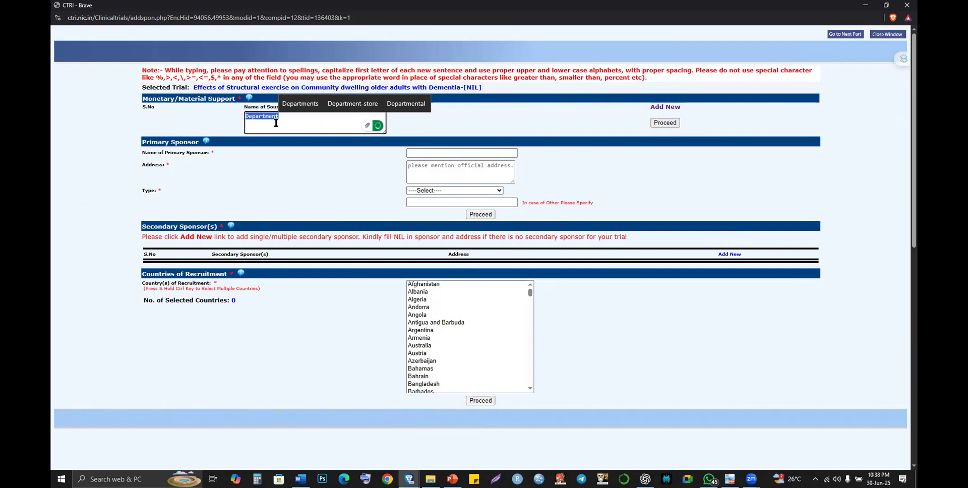
key(BackSpace)
key(super+v)
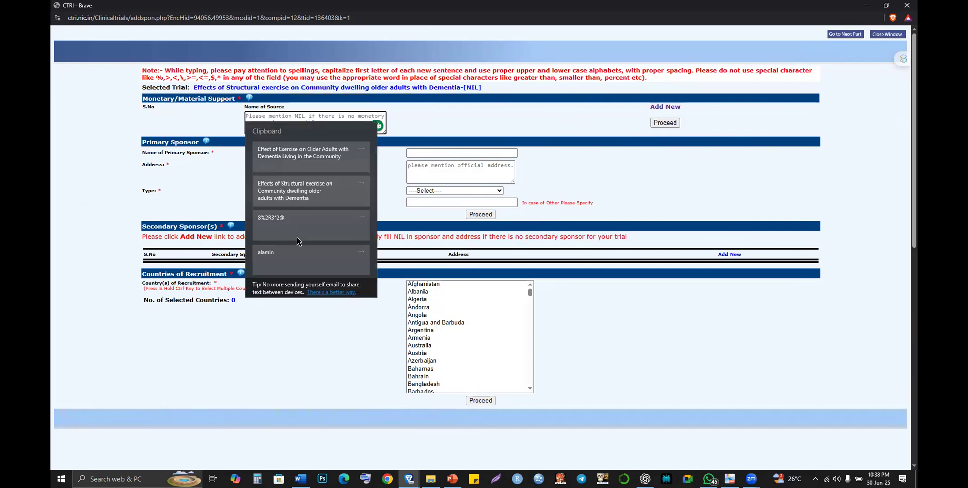
scroll(297, 241, down, 2)
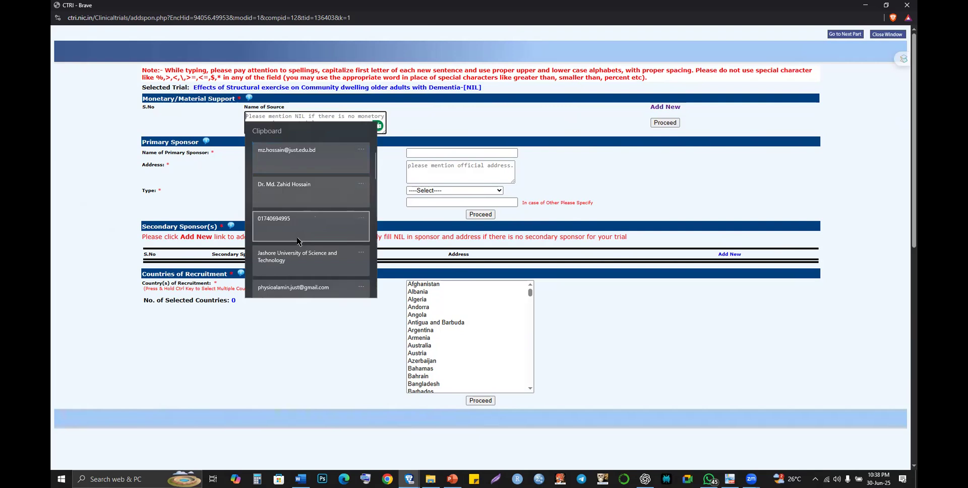
scroll(297, 241, down, 3)
scroll(297, 240, down, 1)
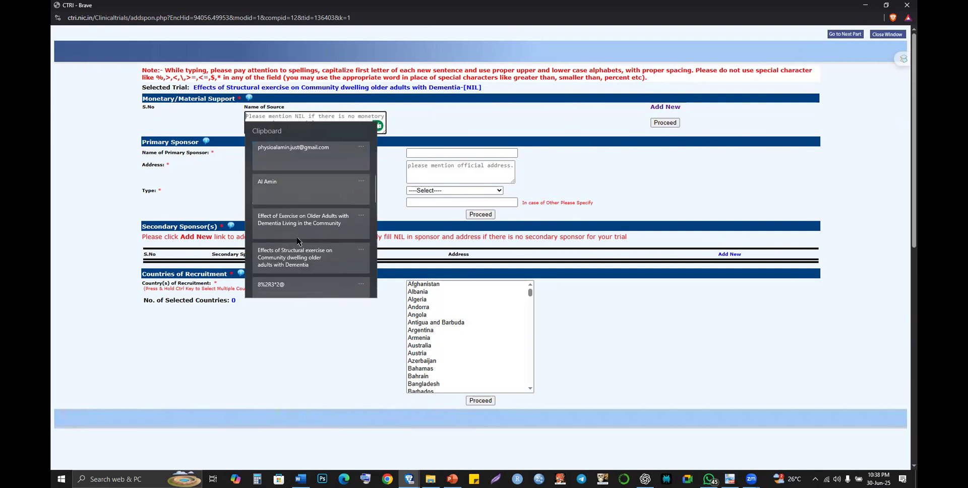
scroll(298, 232, up, 6)
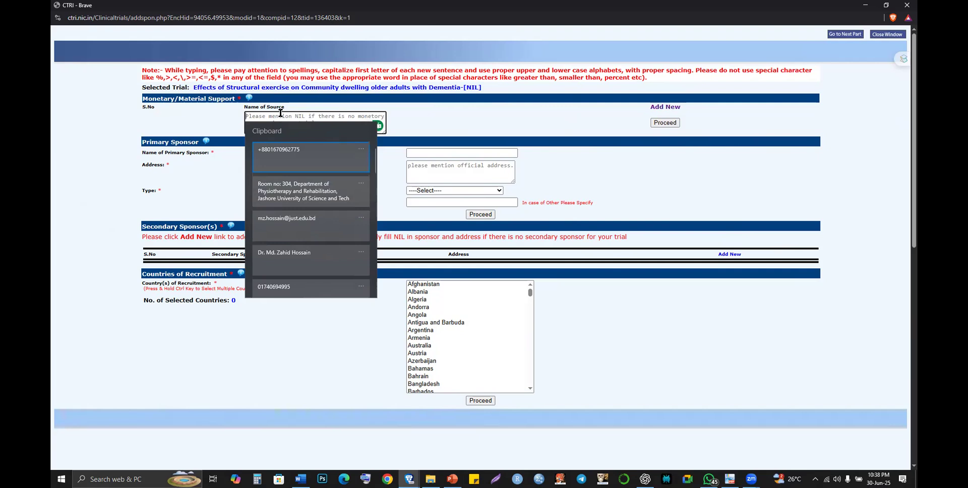
click(281, 113)
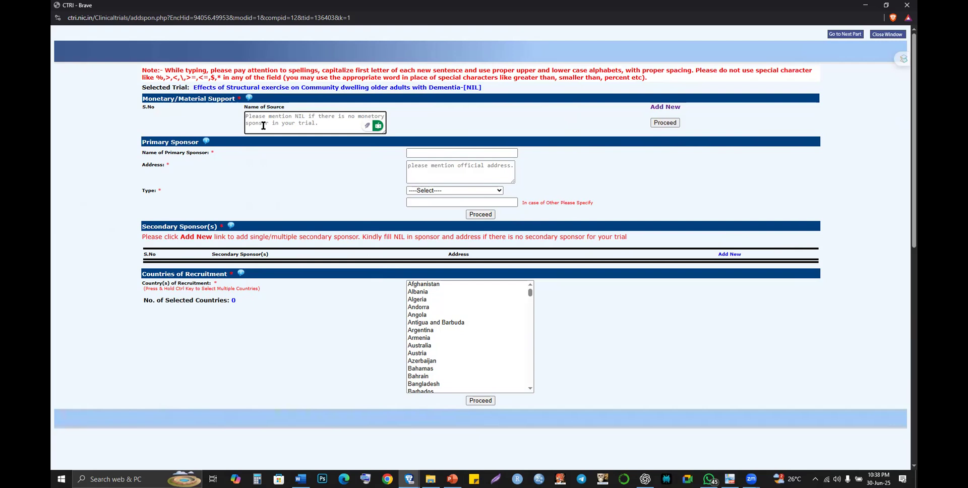
- Name the source 'Department of Physiotherapy and Rehabilitation, Jashore University of Science and Technology' and submit it
text(De)
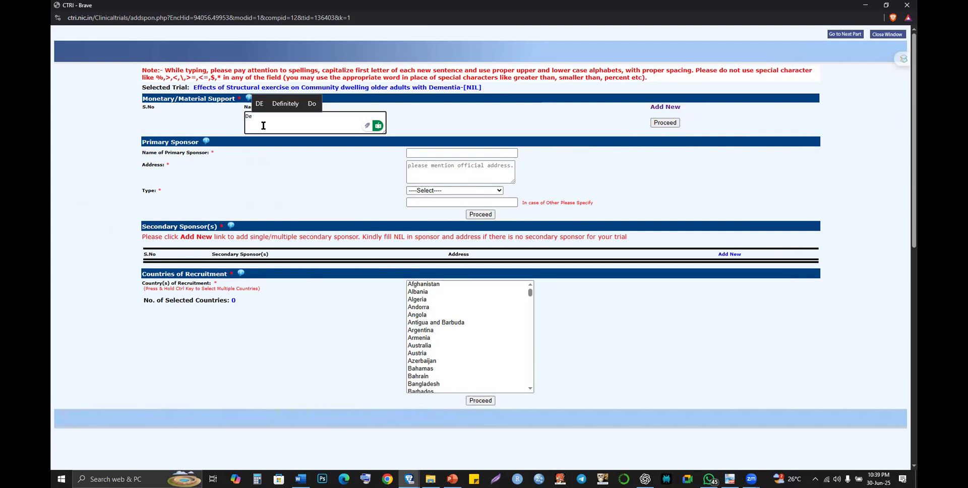
text(pae)
key(BackSpace)
text(rt)
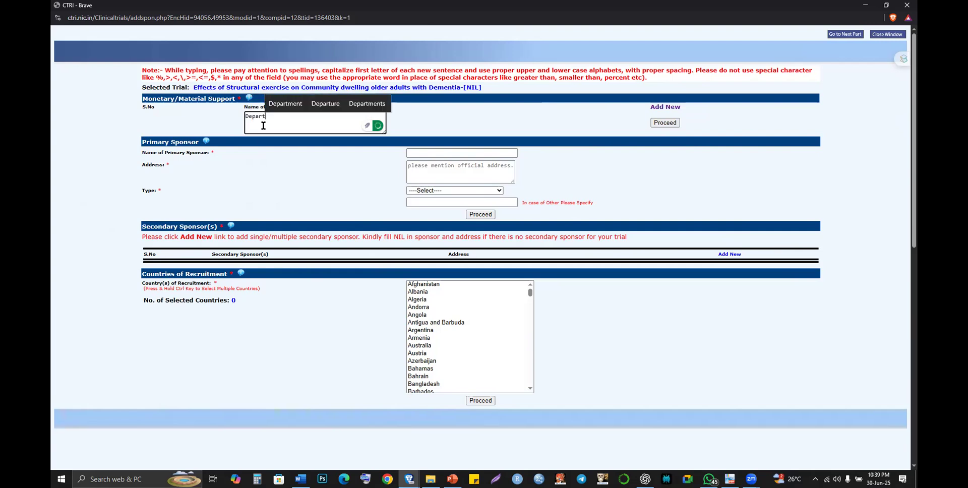
text(ment of )
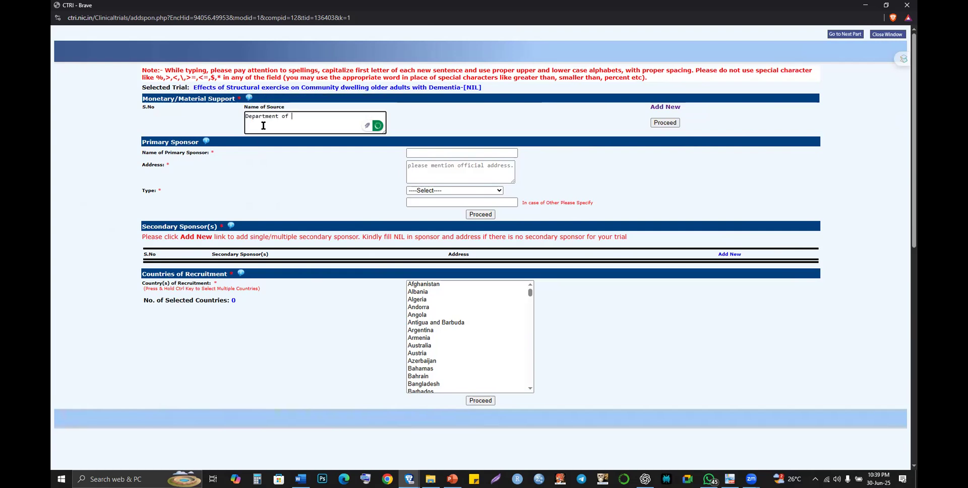
text(Physio)
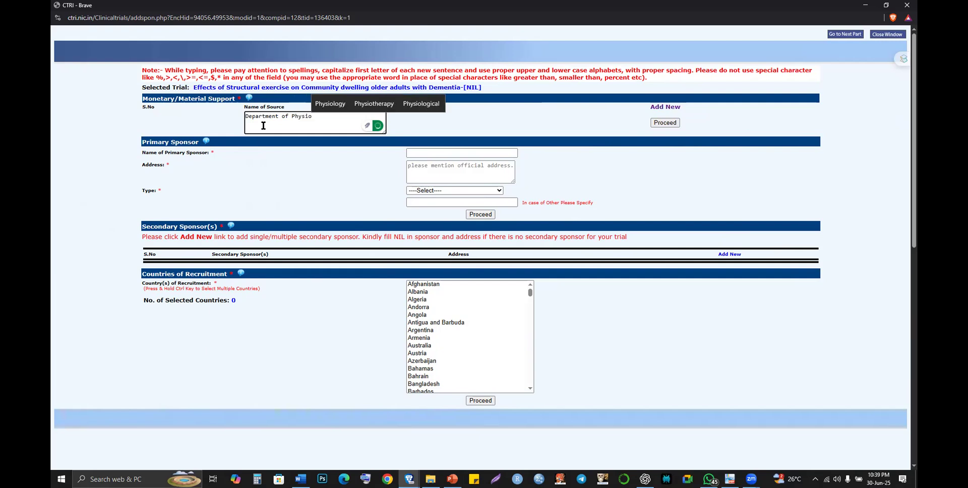
text(therapy)
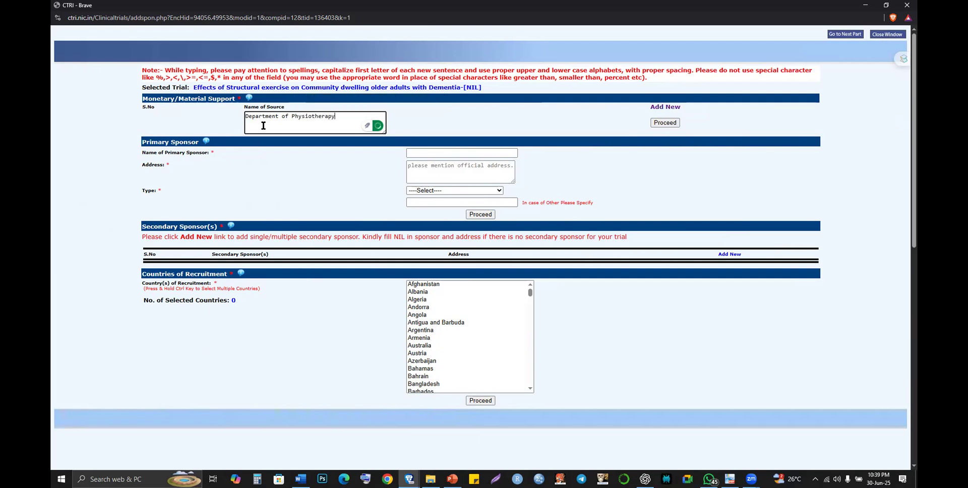
text( and )
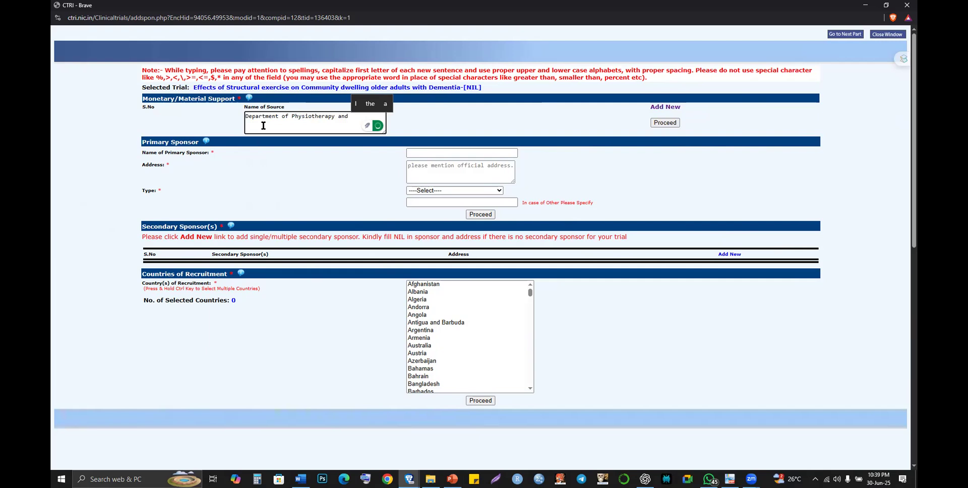
text(Rehabilitation)
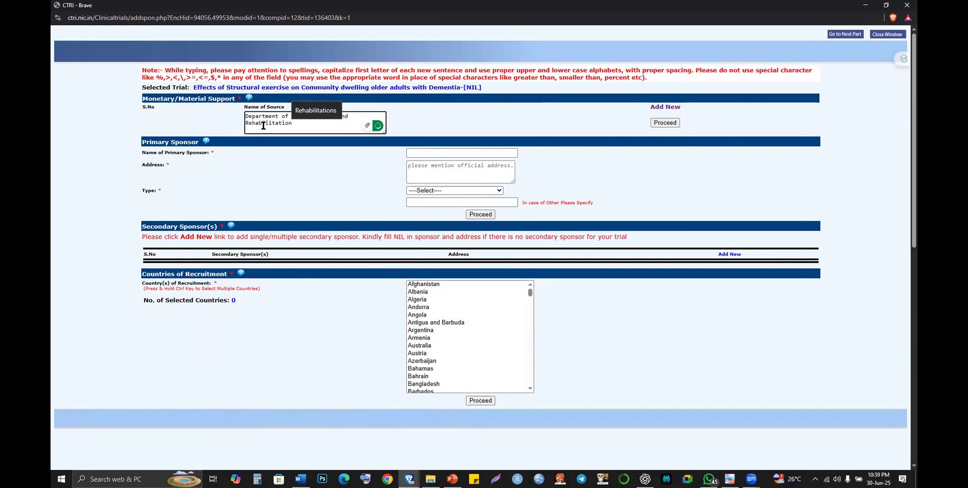
text(,)
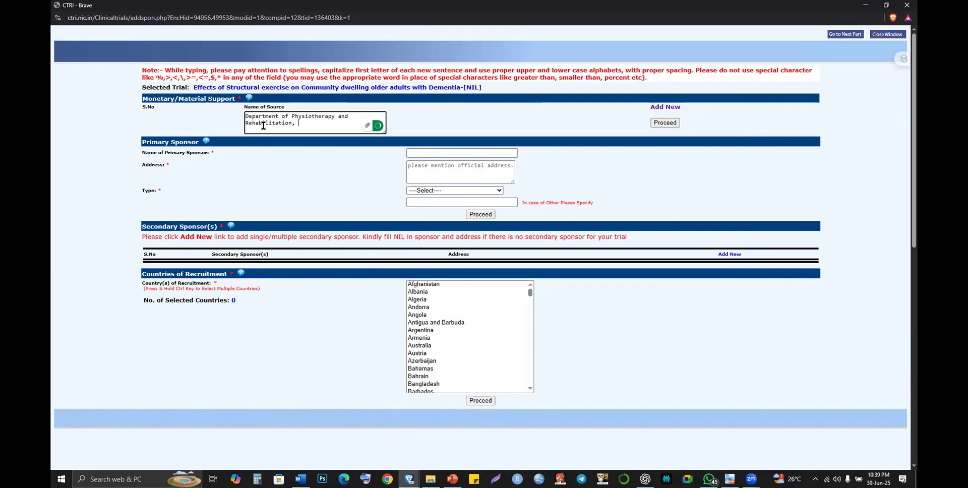
text( Jashore Uno)
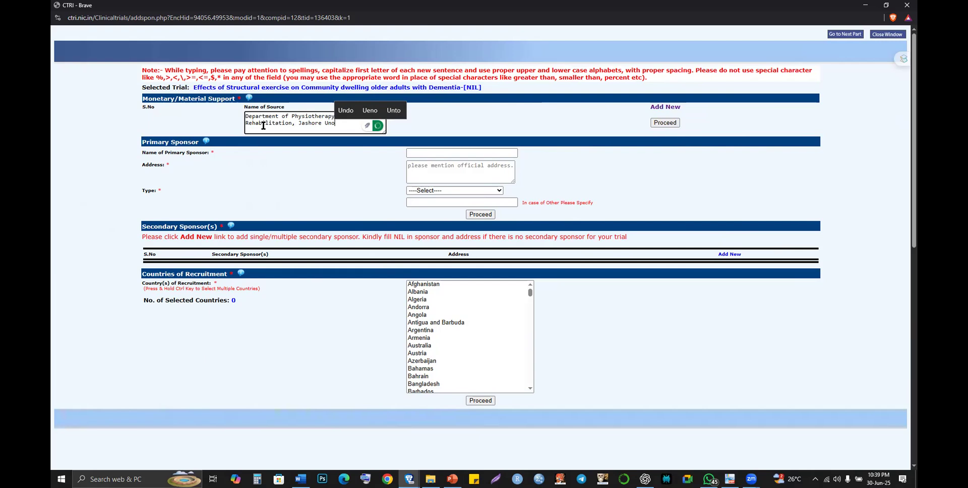
key(BackSpace)
text(ivers)
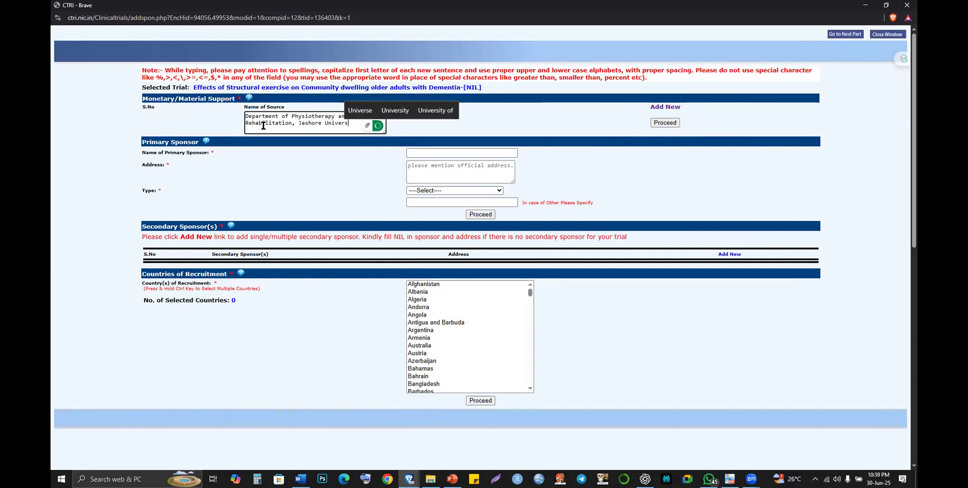
text(ity of S)
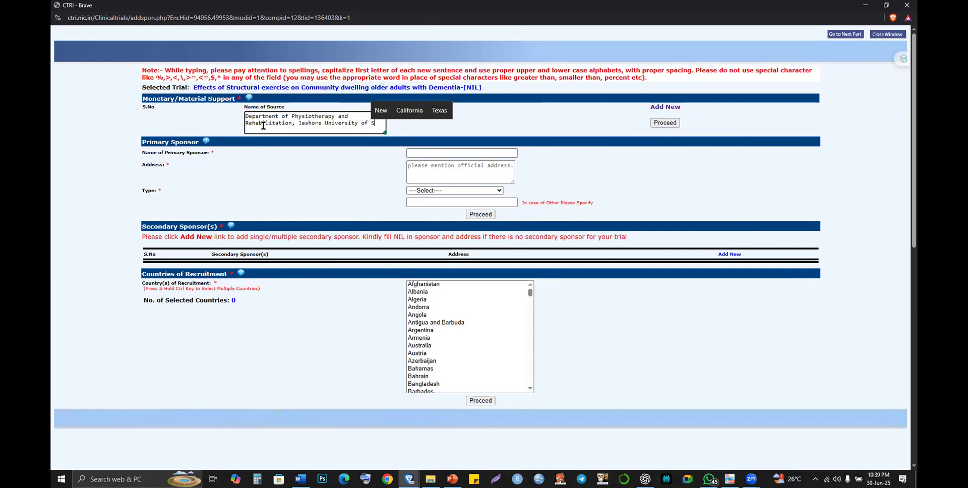
text(cience and )
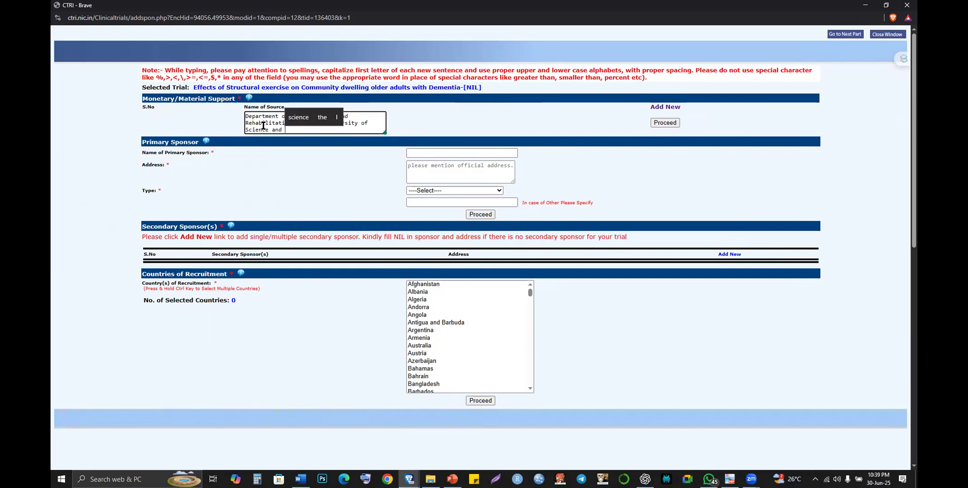
text(Technology)
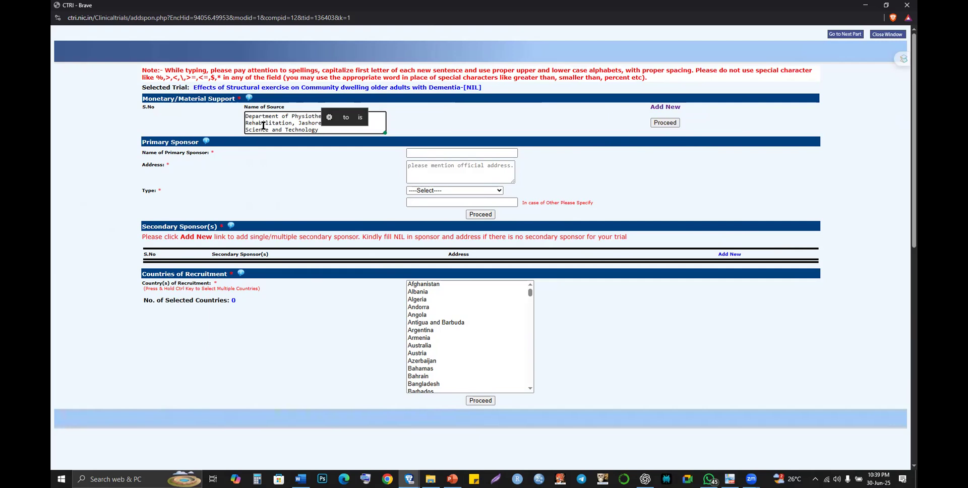
click(285, 117)
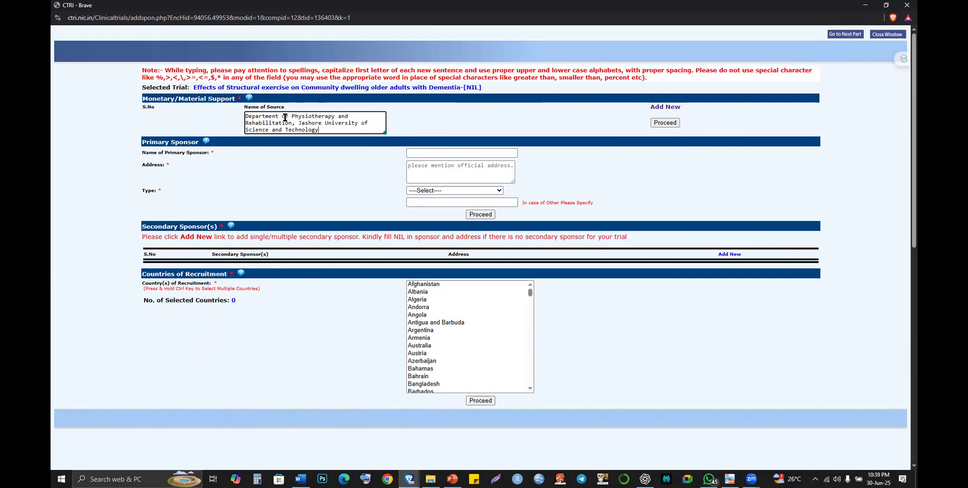
shift+click(317, 130)
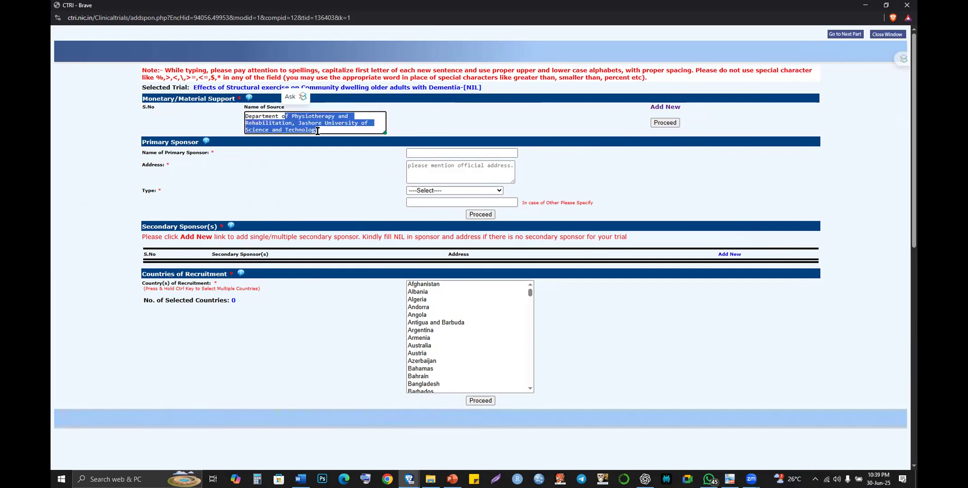
click(332, 132)
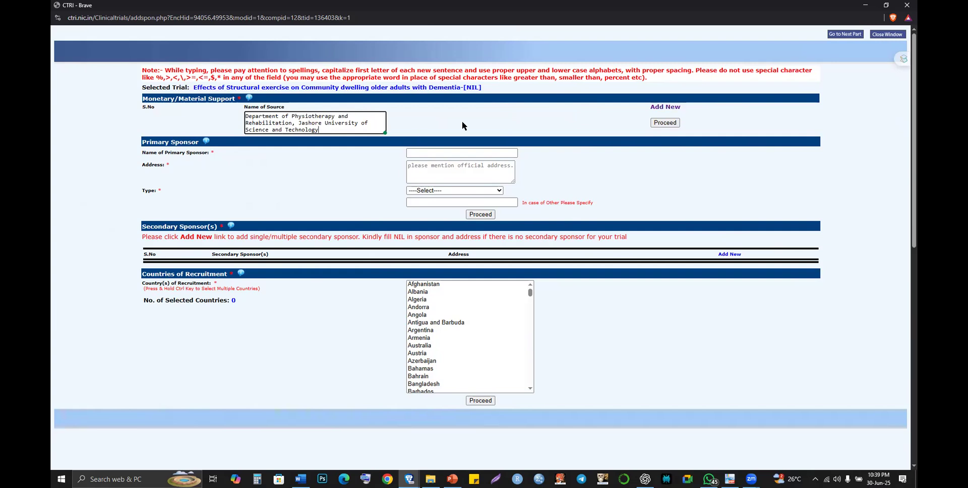
click(662, 123)
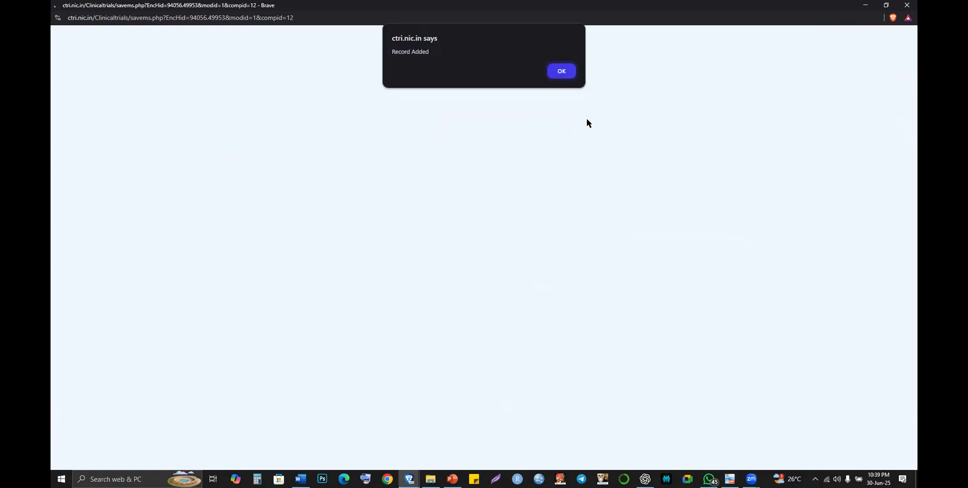
- Dismiss the Record Added alert and fill the sponsor name from autofill
click(563, 72)
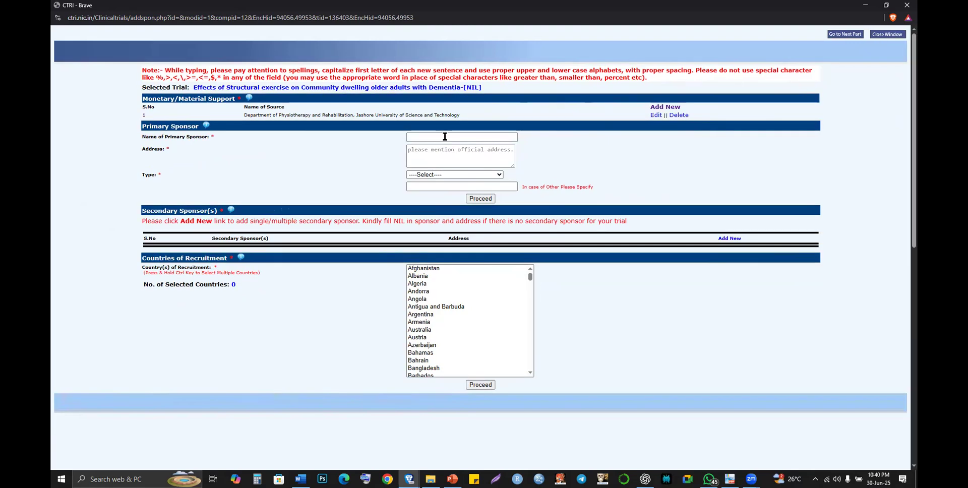
click(441, 136)
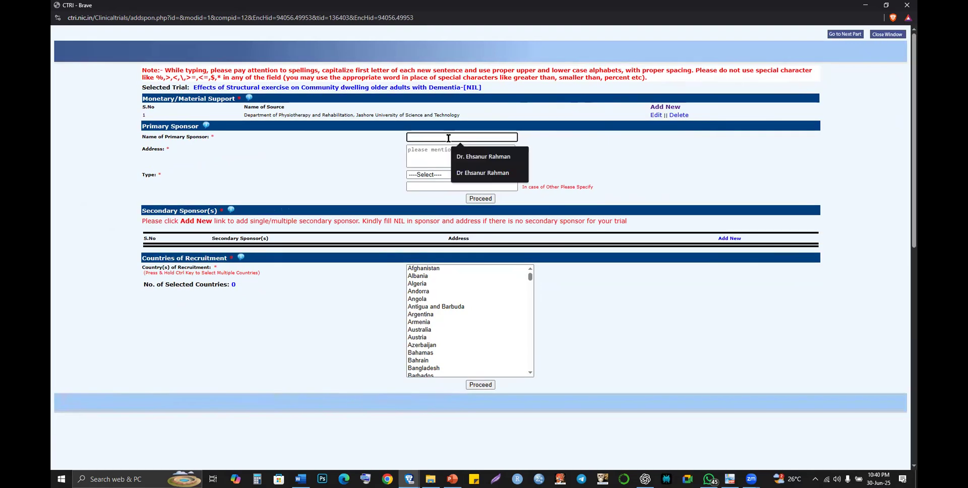
click(466, 157)
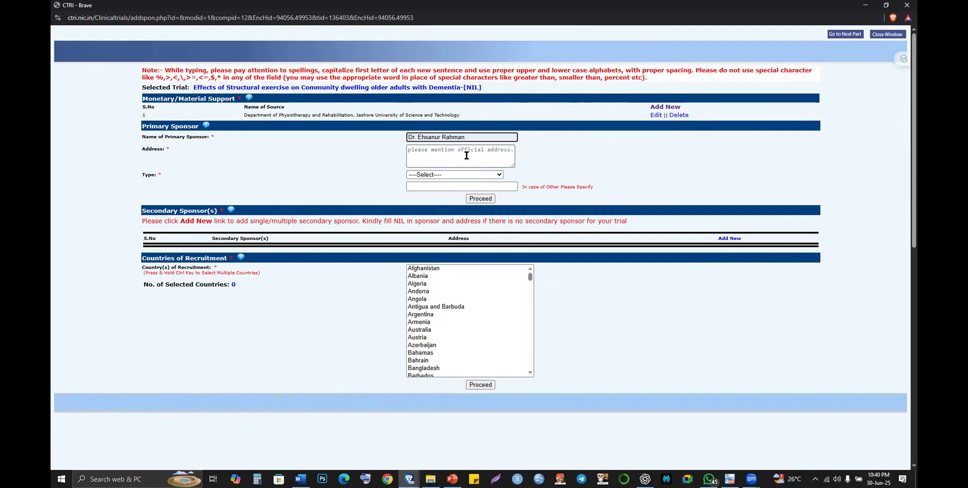
- Paste the university address as the sponsor address with room 401, and remove the period after 'Dr'
click(467, 156)
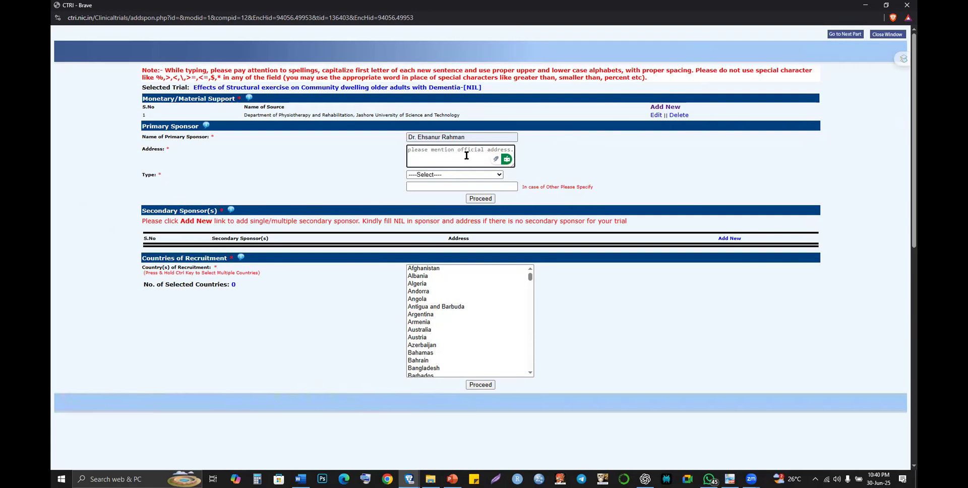
key(super+v)
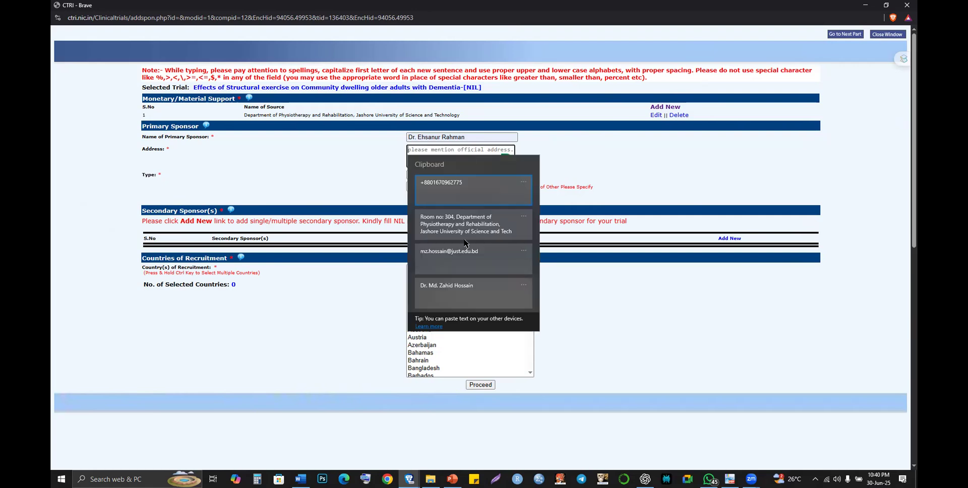
click(462, 227)
scroll(434, 158, up, 2)
double_click(443, 149)
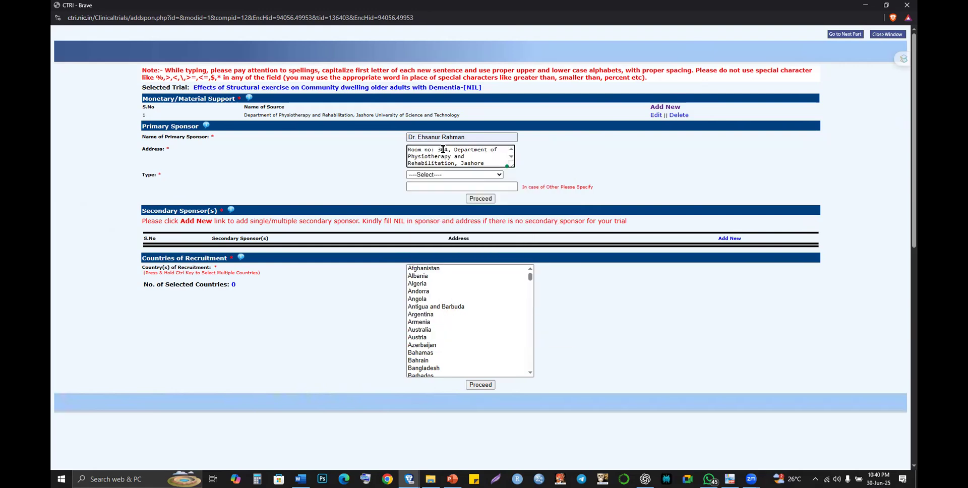
text(401)
click(418, 138)
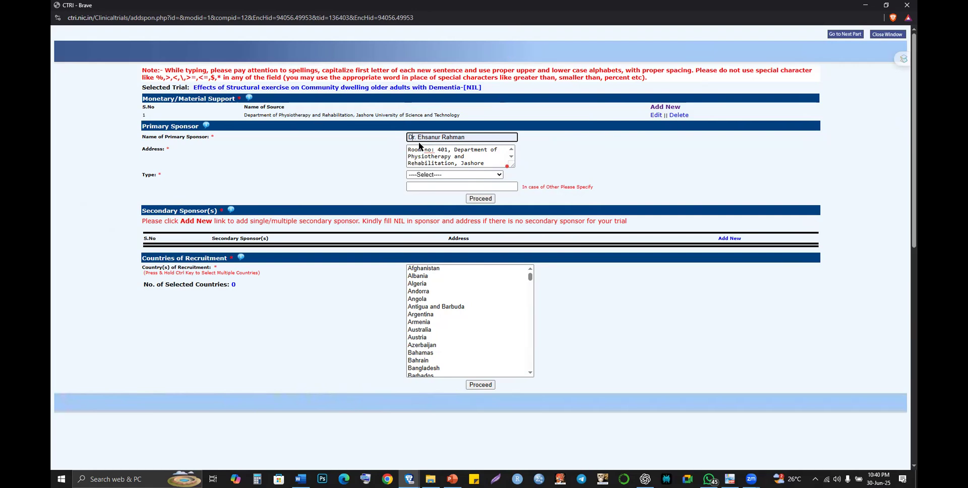
key(BackSpace)
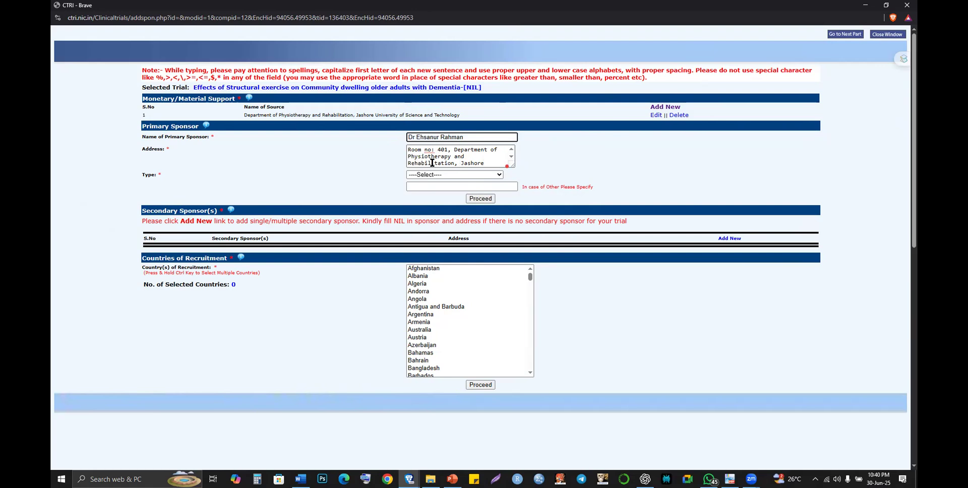
click(452, 162)
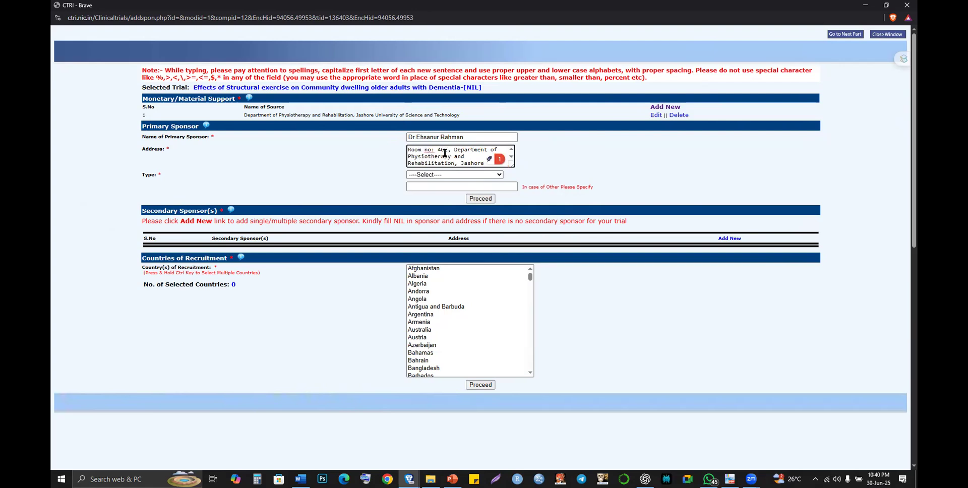
scroll(444, 153, down, 1)
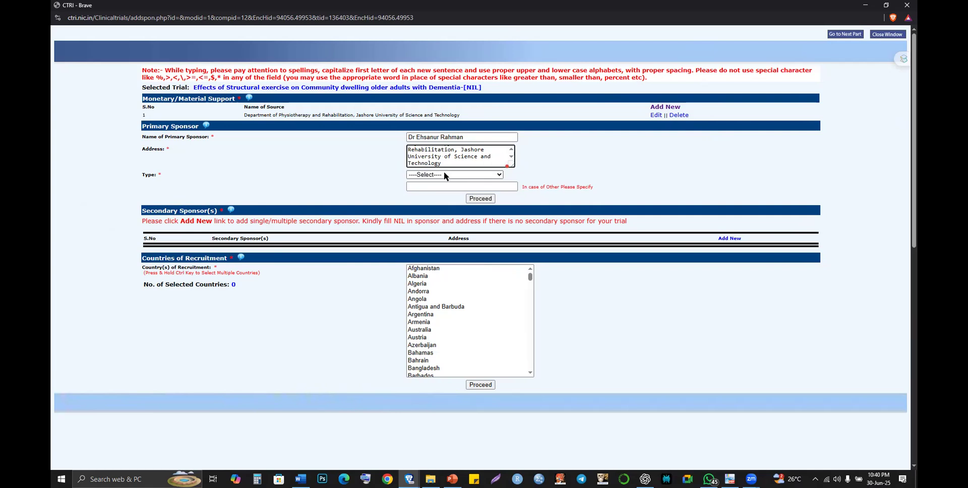
- Set the primary sponsor type to Other, specified as University, and submit the sponsor details
click(445, 175)
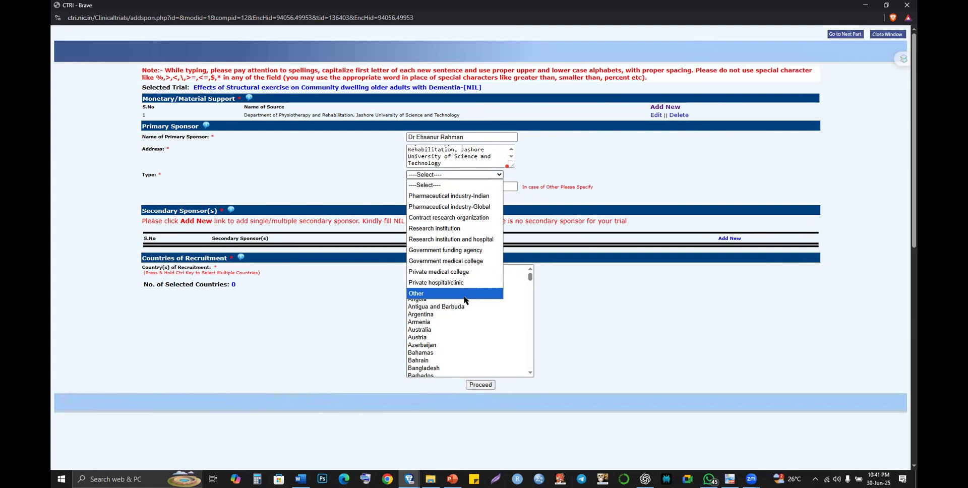
key(Return)
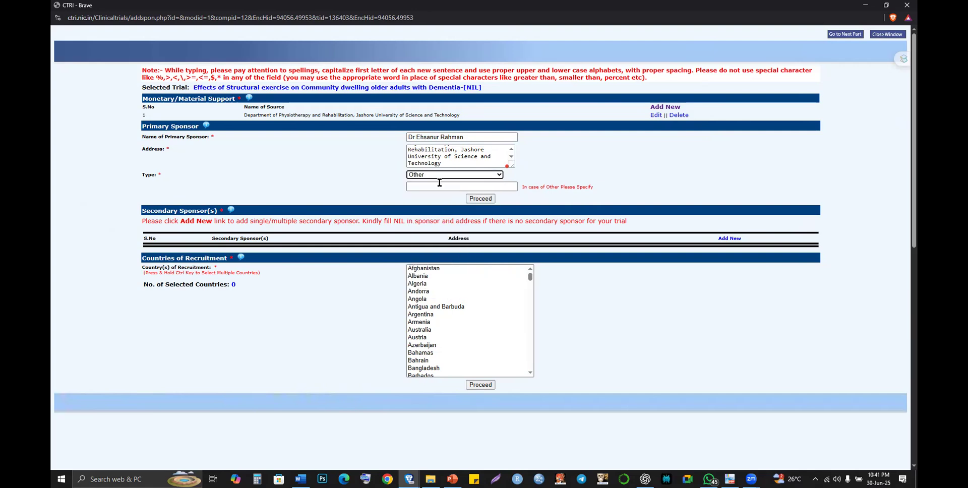
click(439, 183)
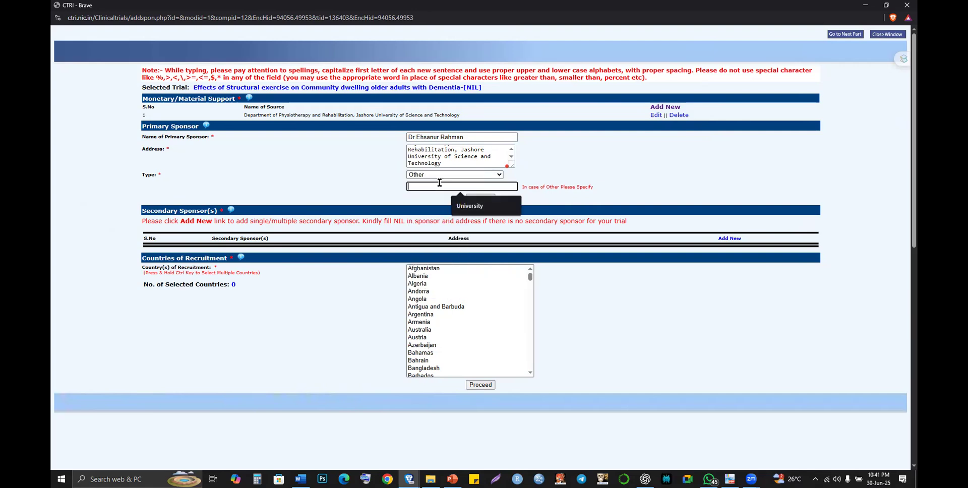
click(475, 202)
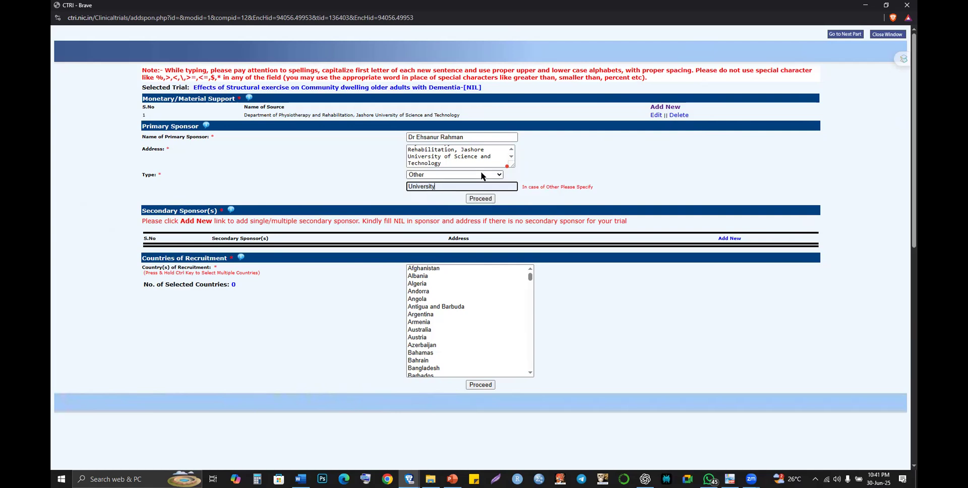
click(481, 176)
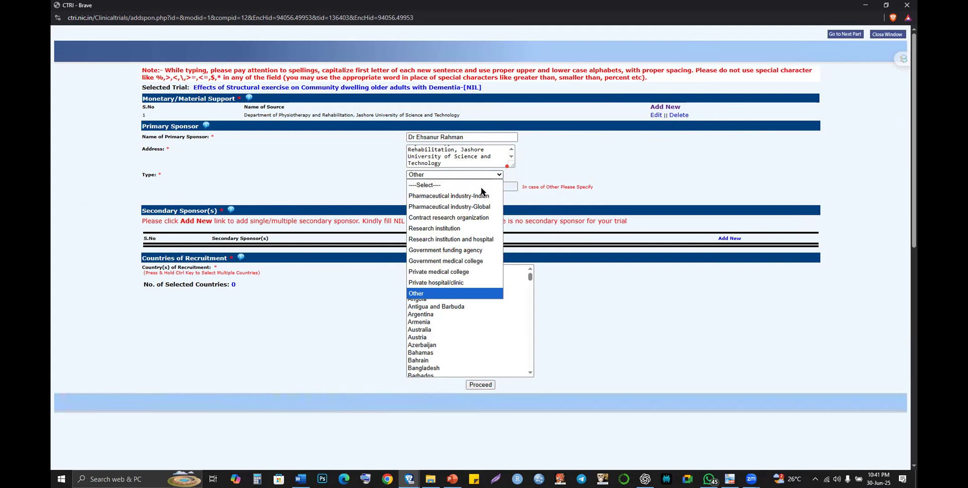
click(545, 170)
click(441, 187)
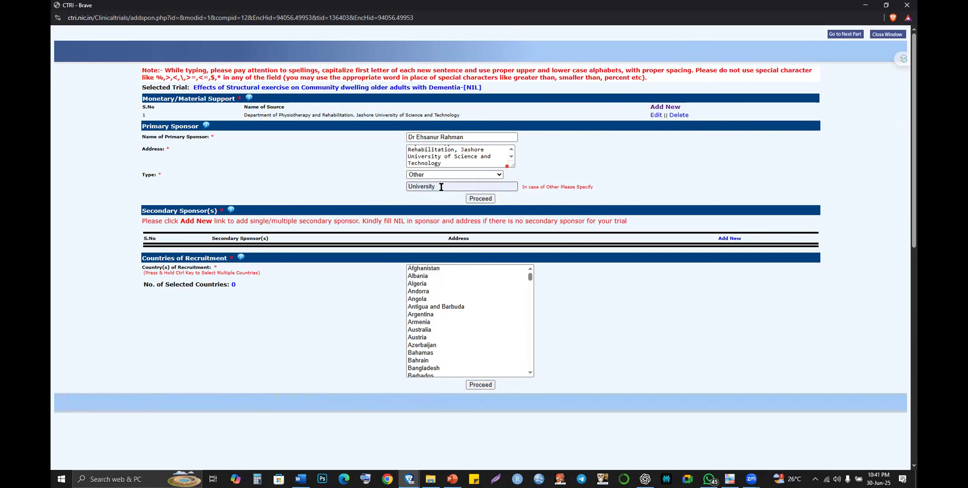
click(479, 200)
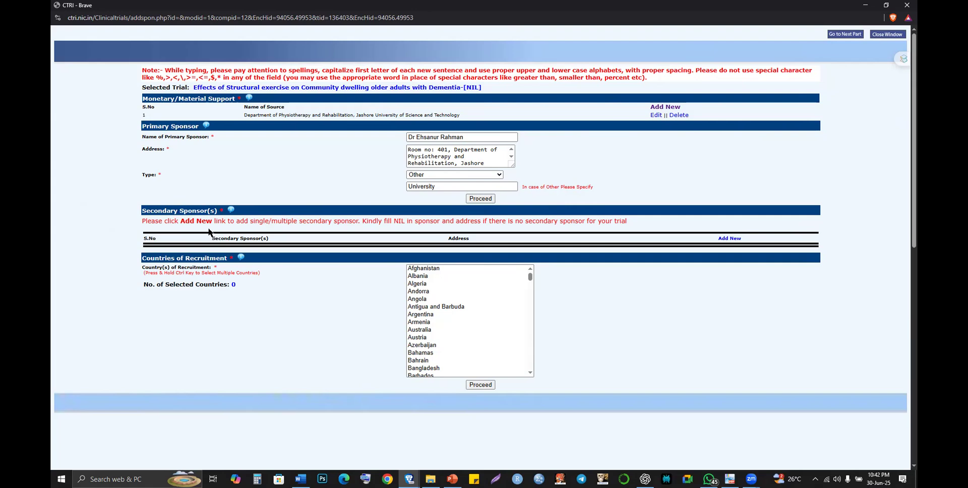
- Add a secondary sponsor with NIL as both name and address and save it
click(724, 241)
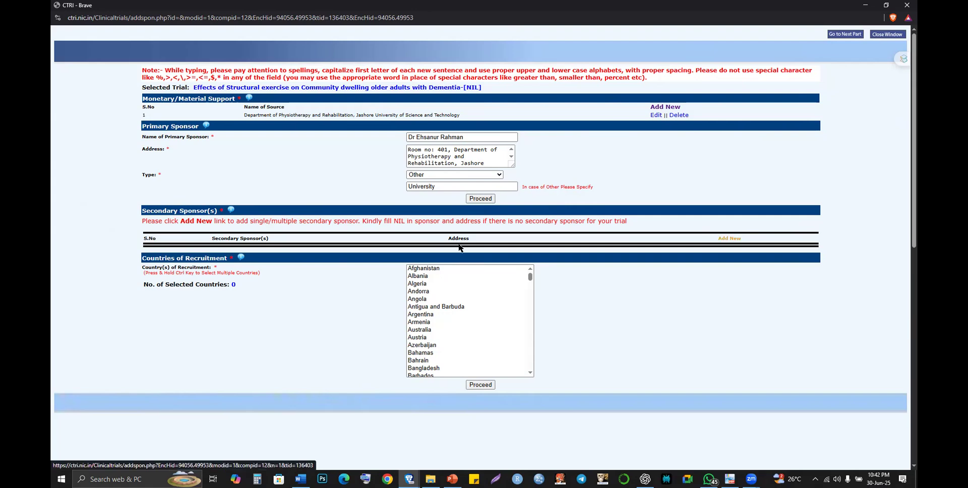
click(272, 258)
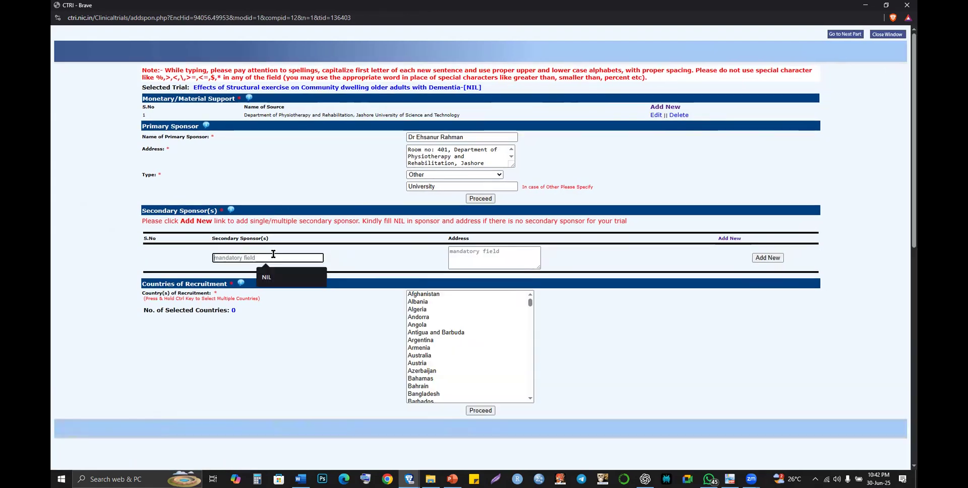
click(278, 276)
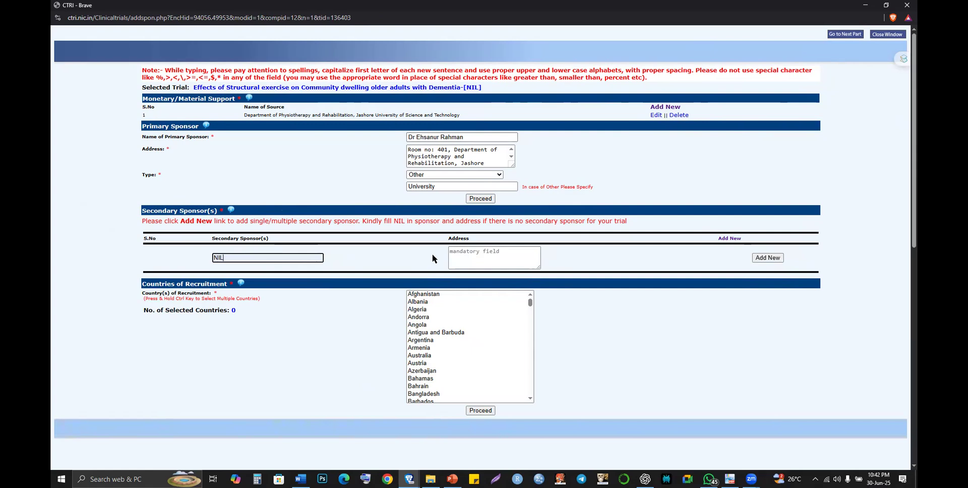
click(469, 253)
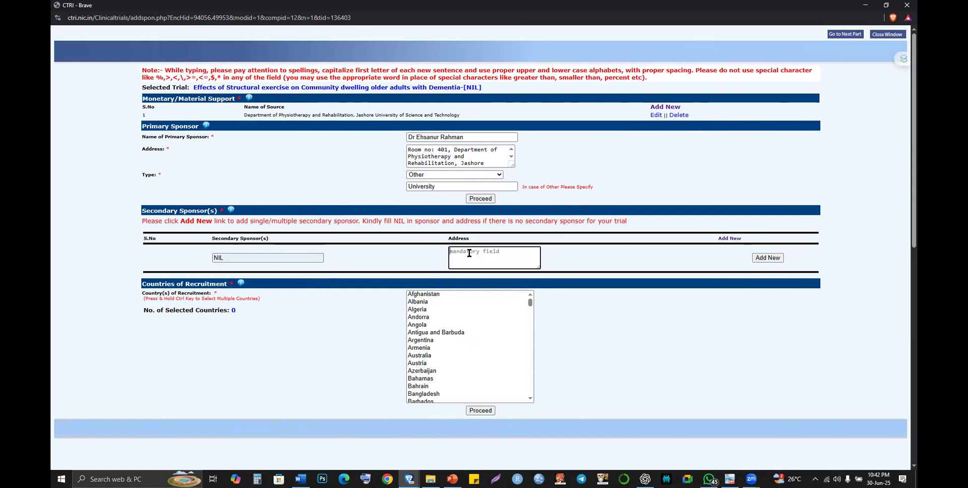
text(NIL)
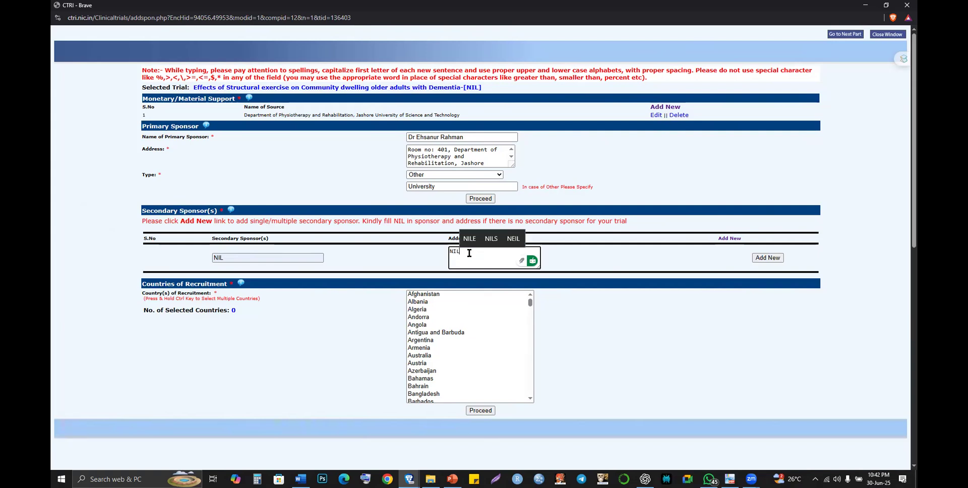
key(Tab)
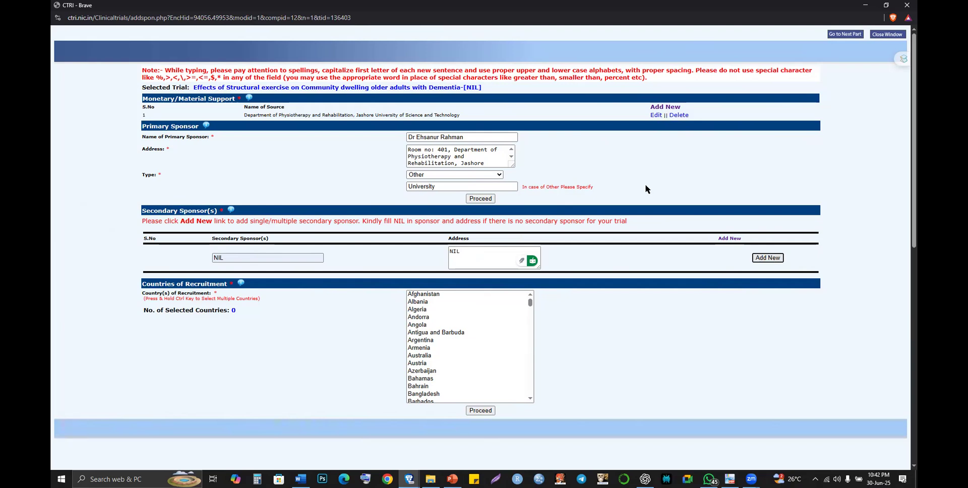
key(Return)
key(Return)
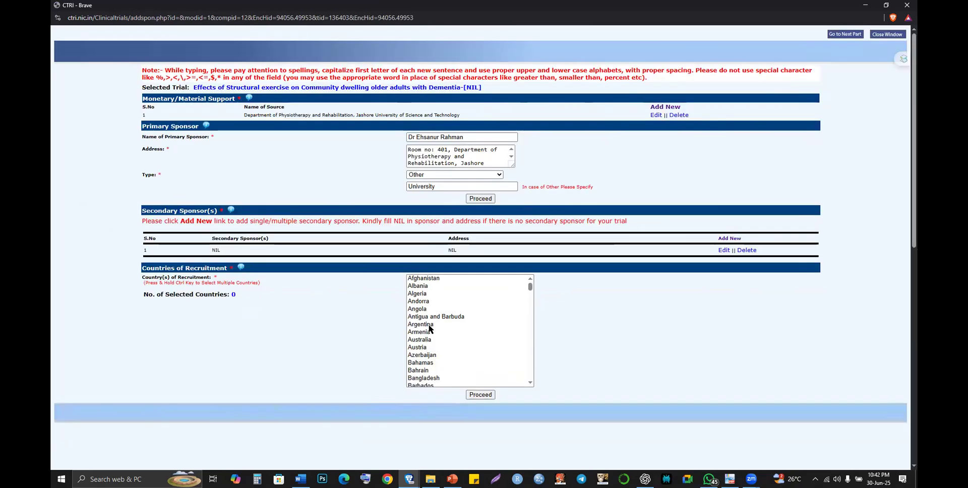
- Save Bangladesh as the country of recruitment and acknowledge the record-modified alert
click(435, 378)
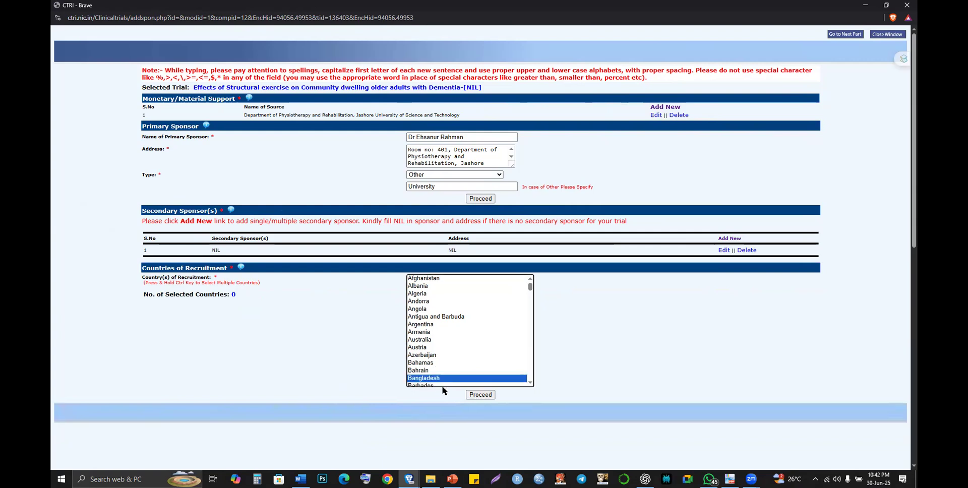
click(476, 395)
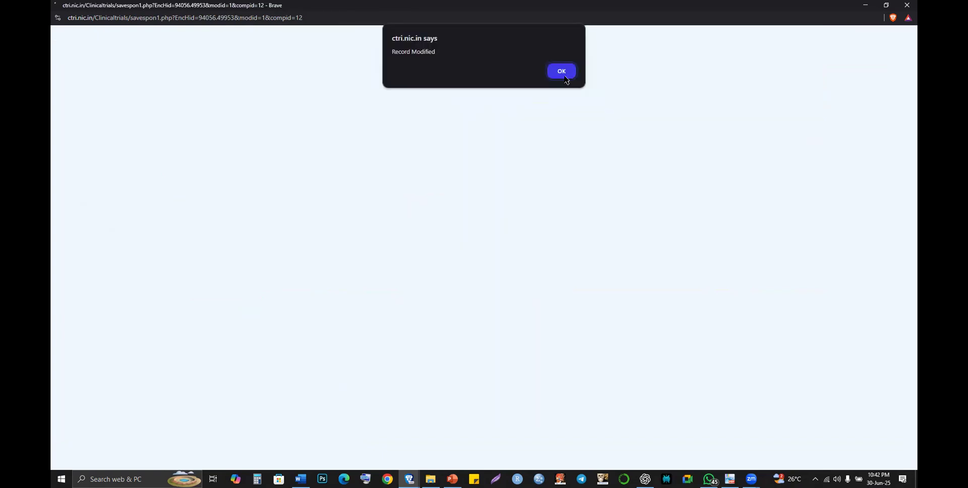
click(565, 77)
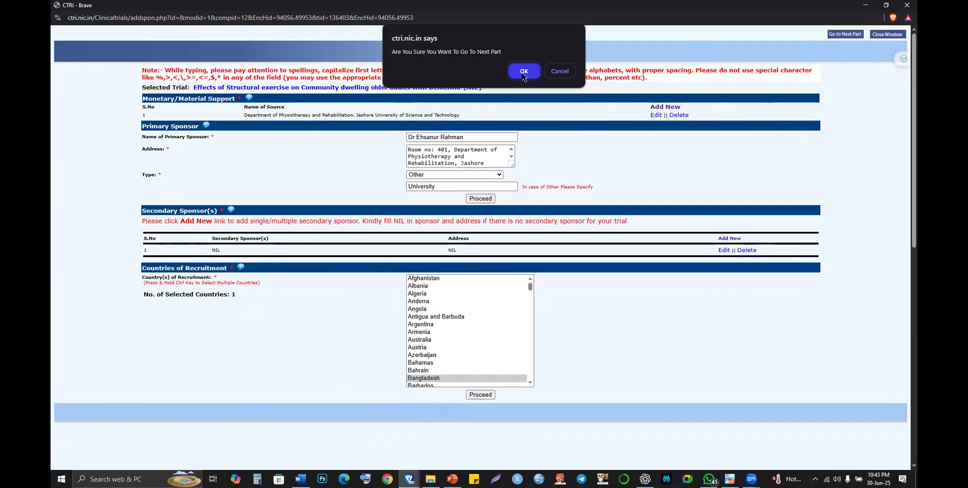
- Move on to the Sites of Study part and start a new site entry
click(523, 75)
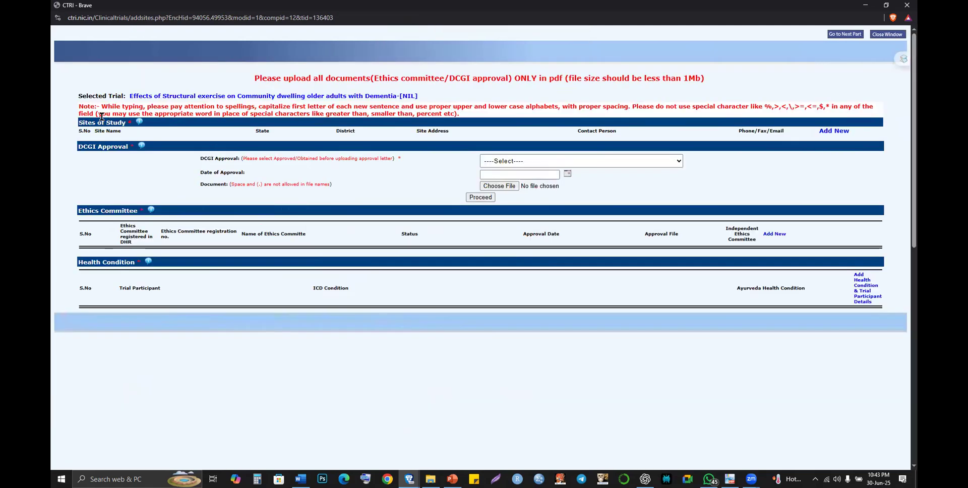
click(825, 132)
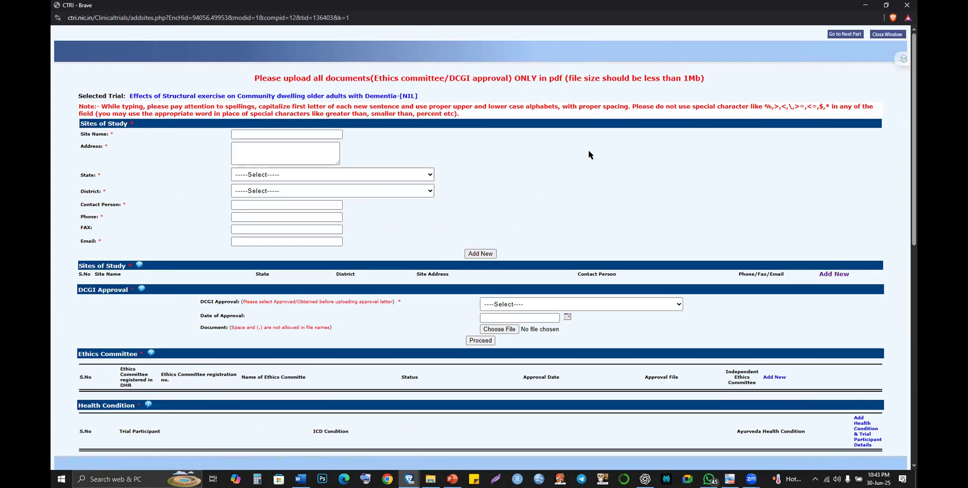
click(291, 133)
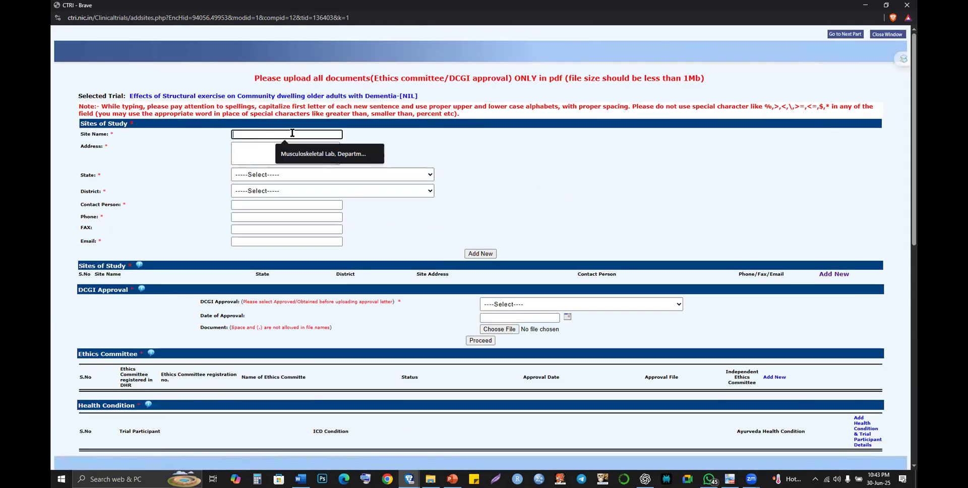
click(311, 156)
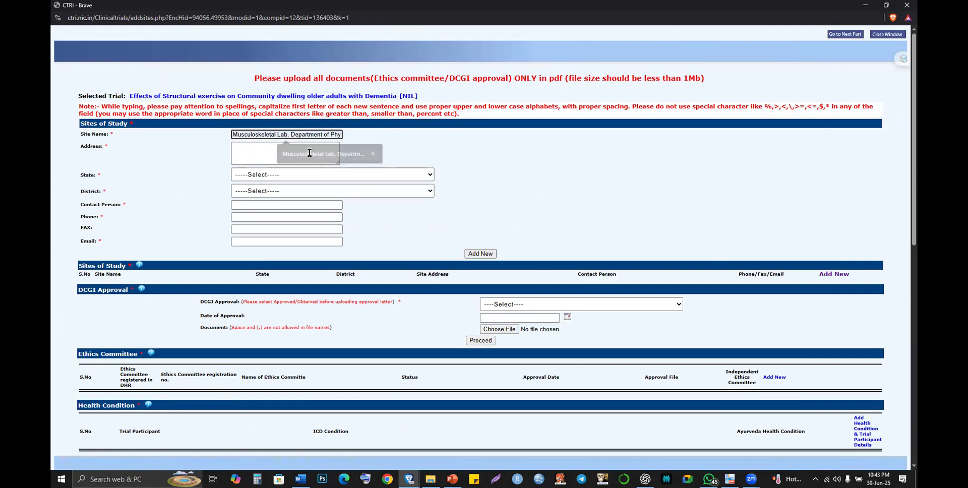
- Enter 'Jashore Community' as the site name
triple_click(299, 133)
double_click(299, 133)
triple_click(299, 133)
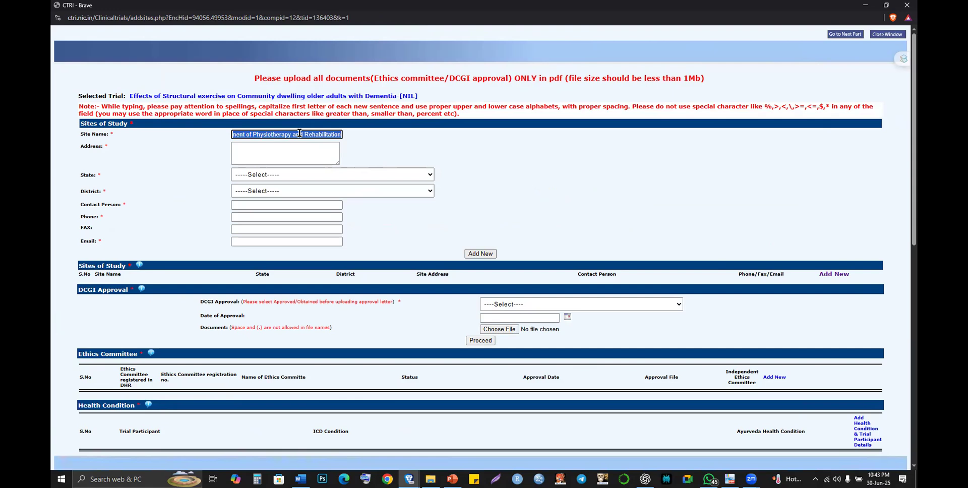
text(Ja)
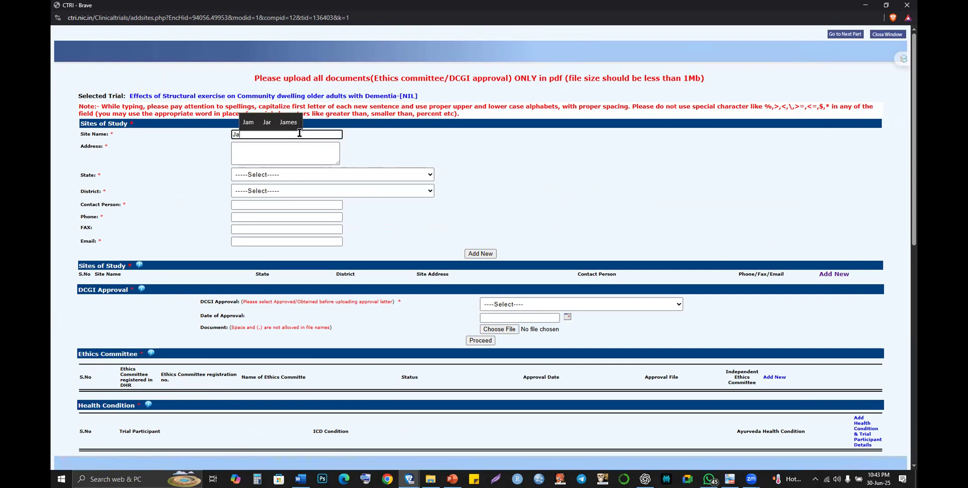
text(shore )
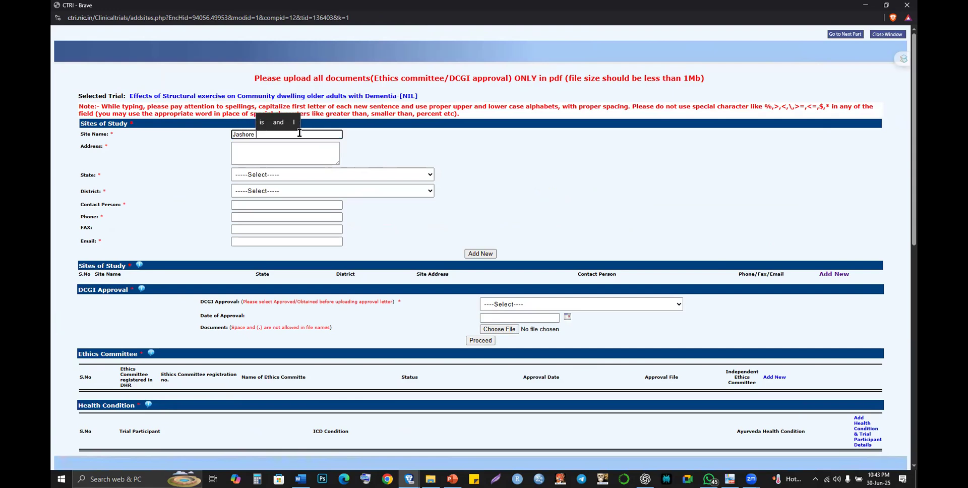
text(Comm)
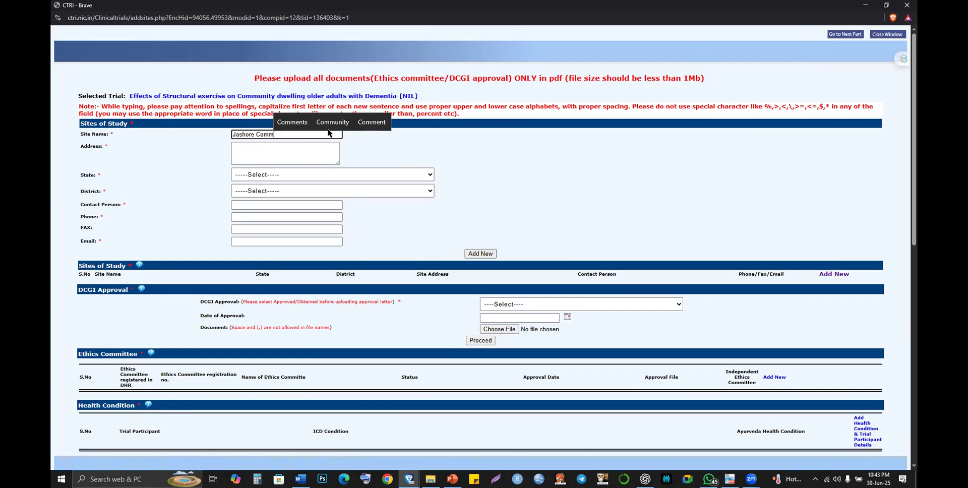
click(329, 129)
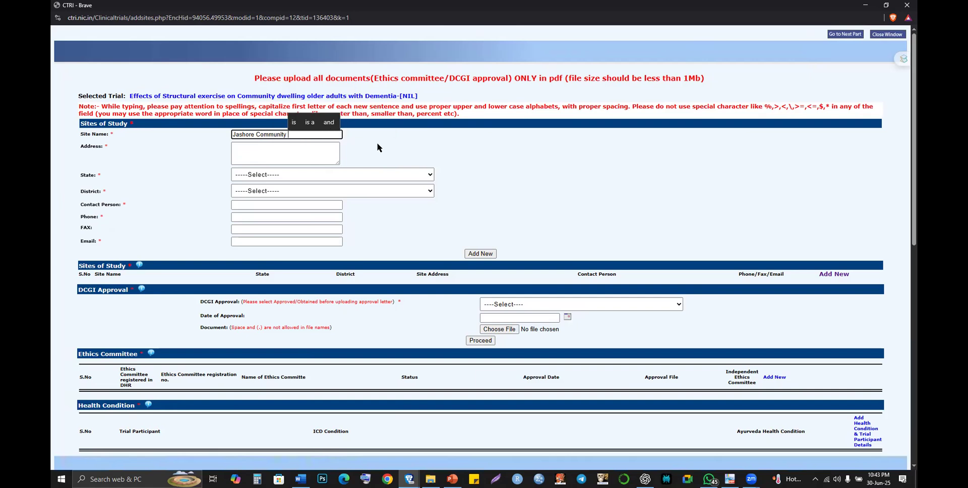
double_click(270, 136)
click(286, 136)
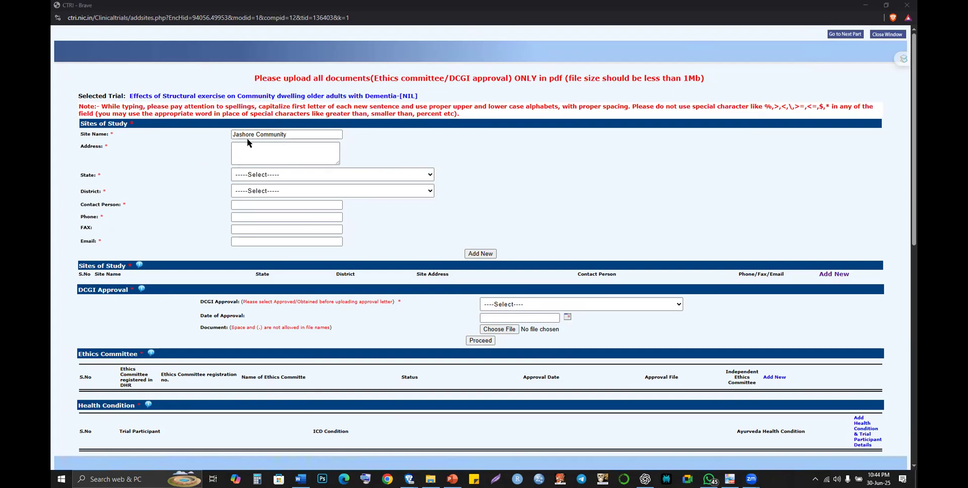
- Replace the site name with 'Village area'
click(81, 126)
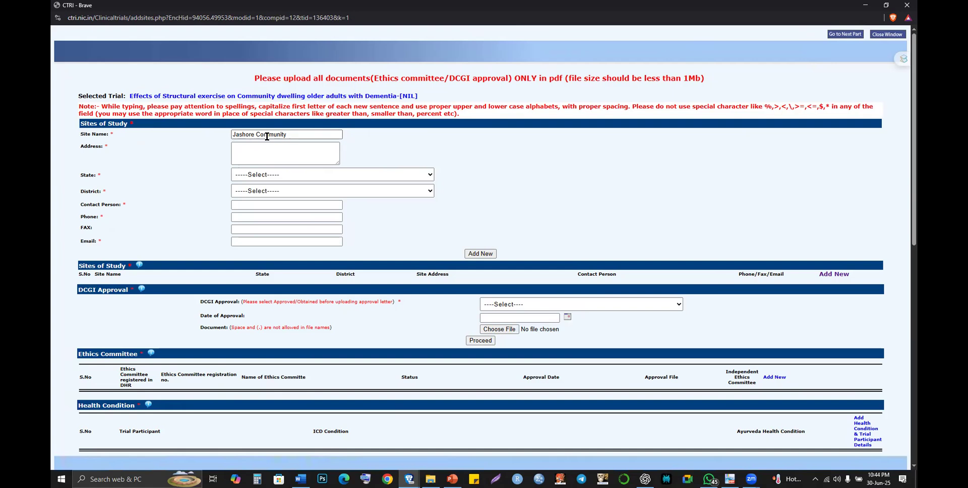
double_click(277, 136)
triple_click(277, 136)
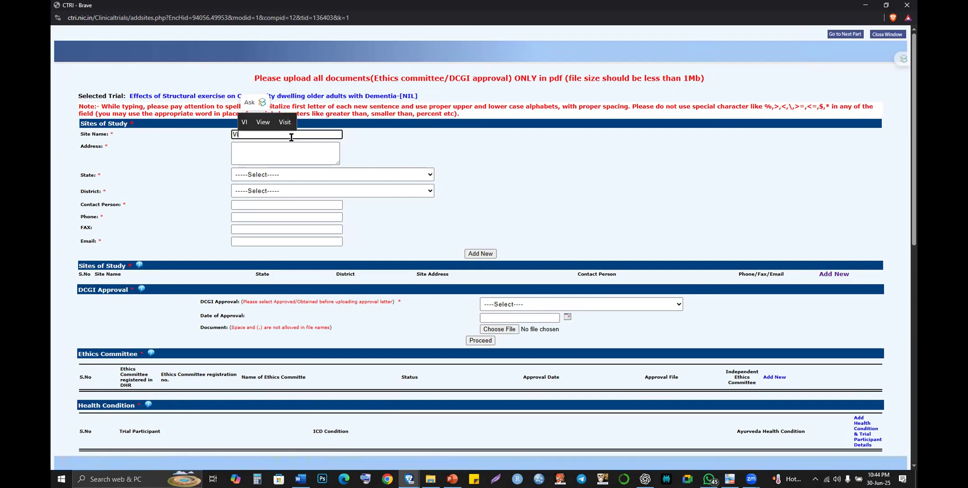
text(llage ar)
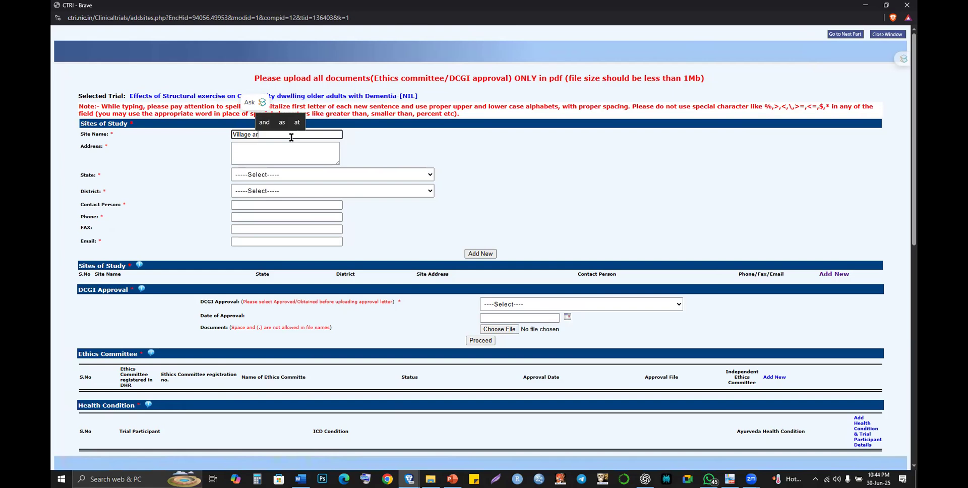
text(ea)
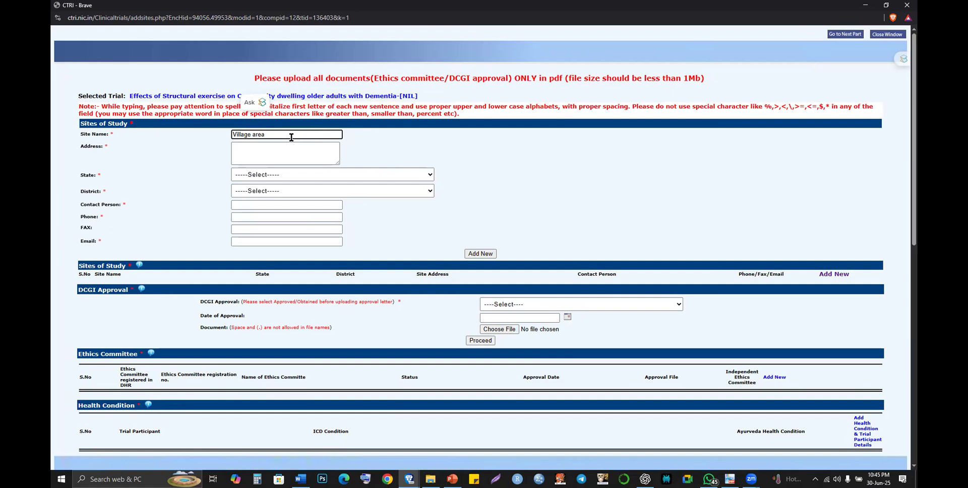
- Fill in the site address as 'Jashore, Bangladesh'
key(Tab)
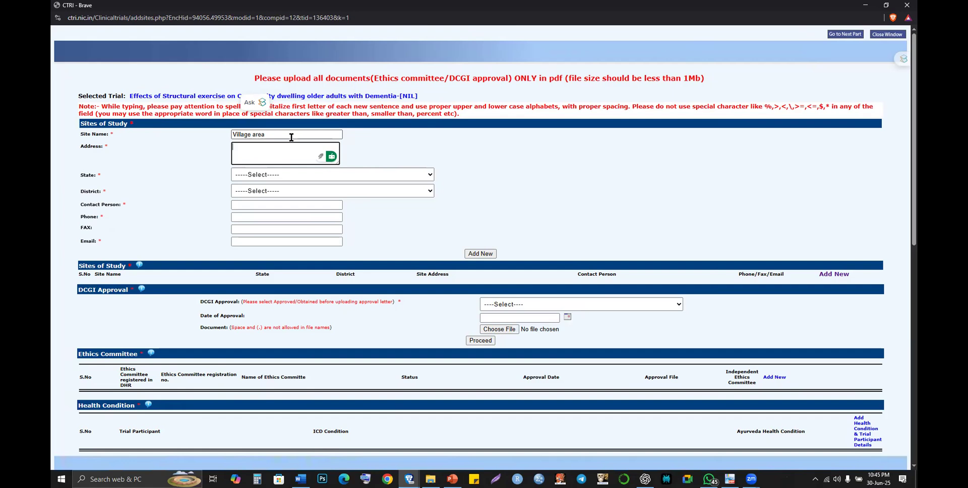
text(J)
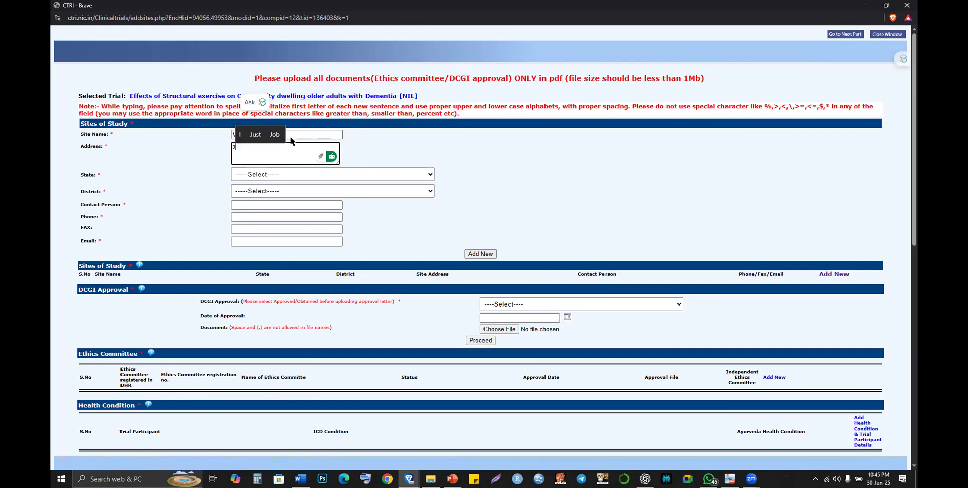
text(ashore)
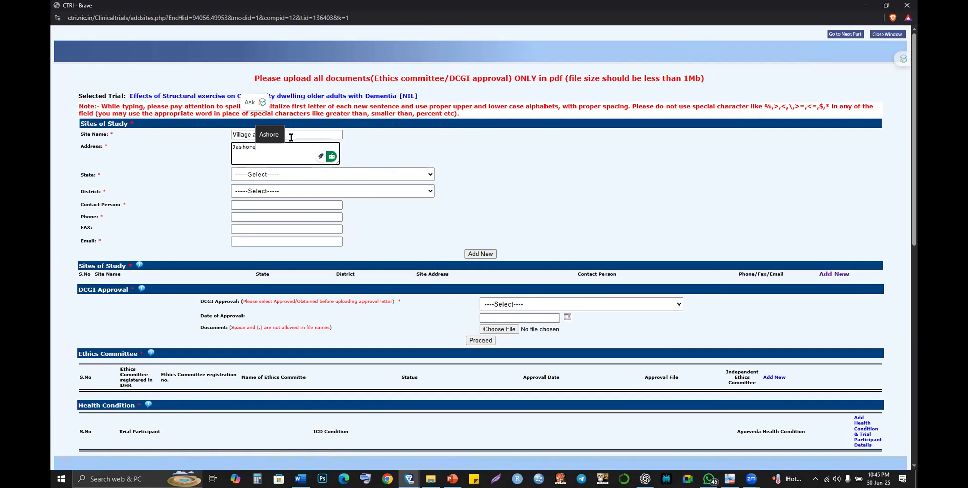
text(, Ban)
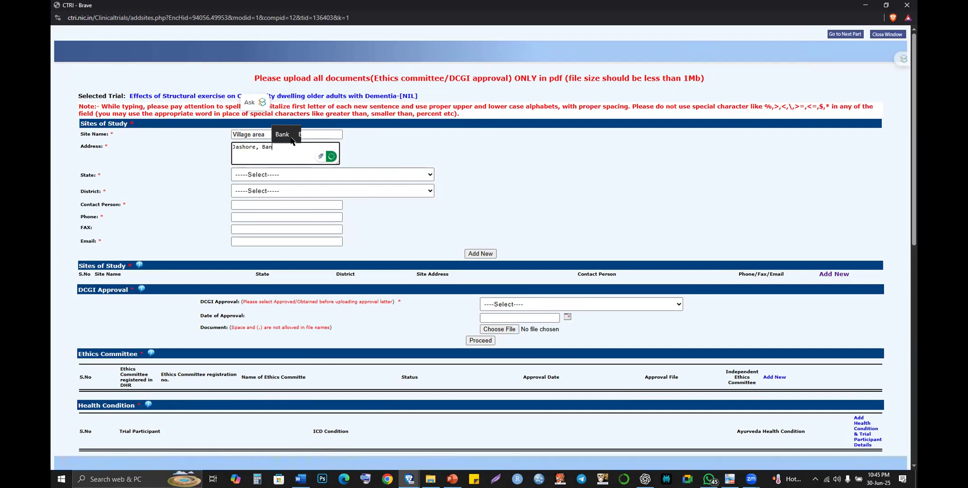
text(l)
key(BackSpace)
text(gladesh)
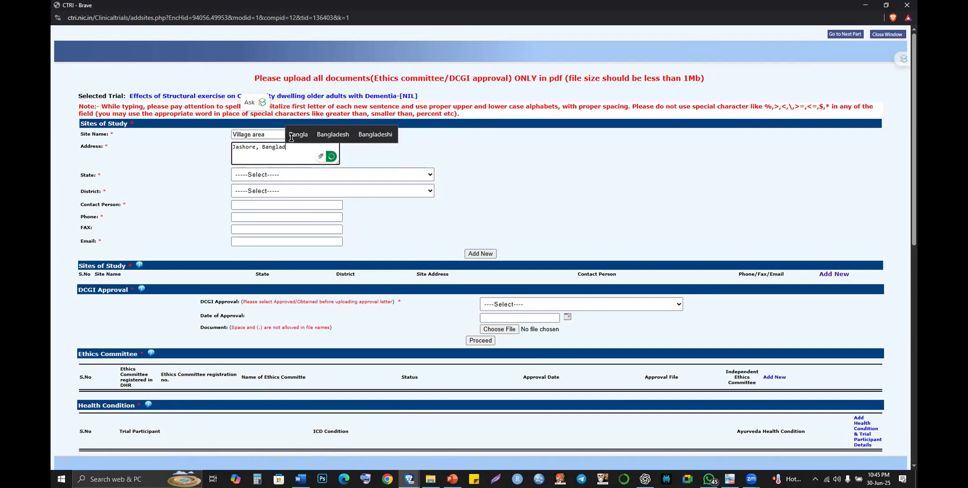
click(258, 176)
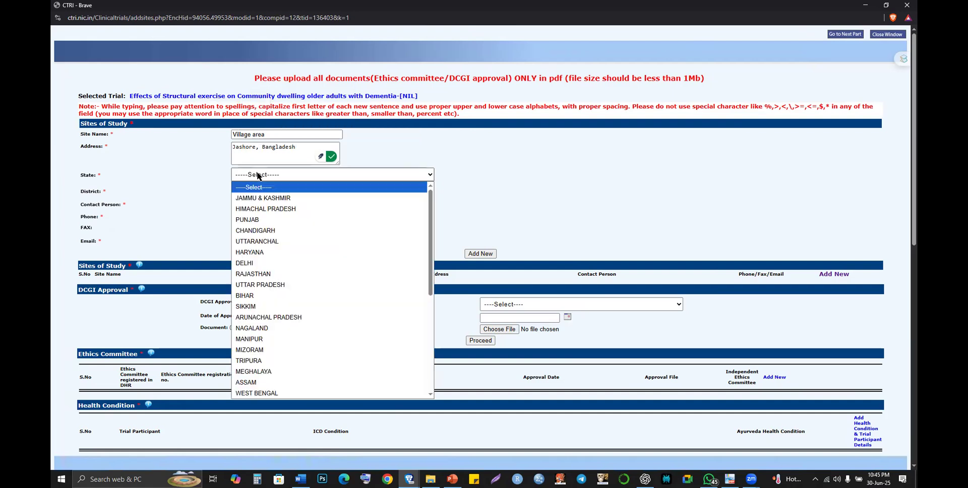
click(257, 176)
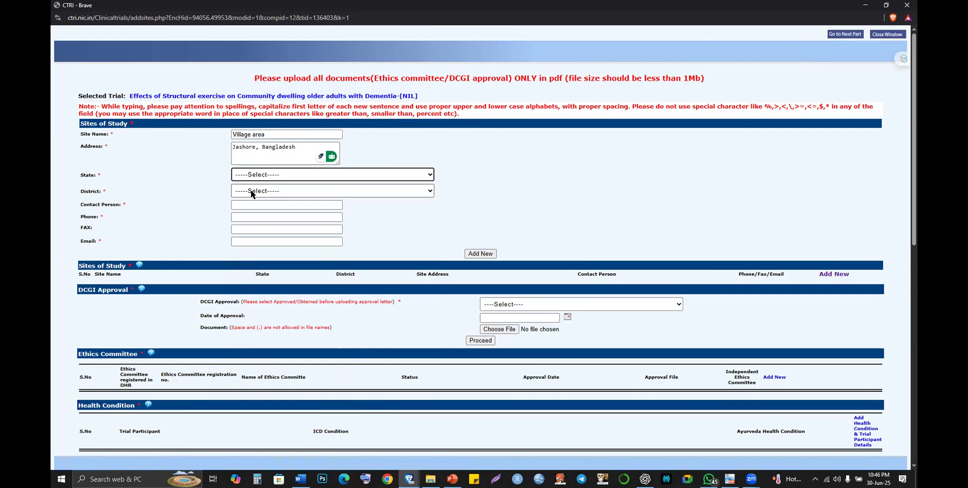
click(252, 193)
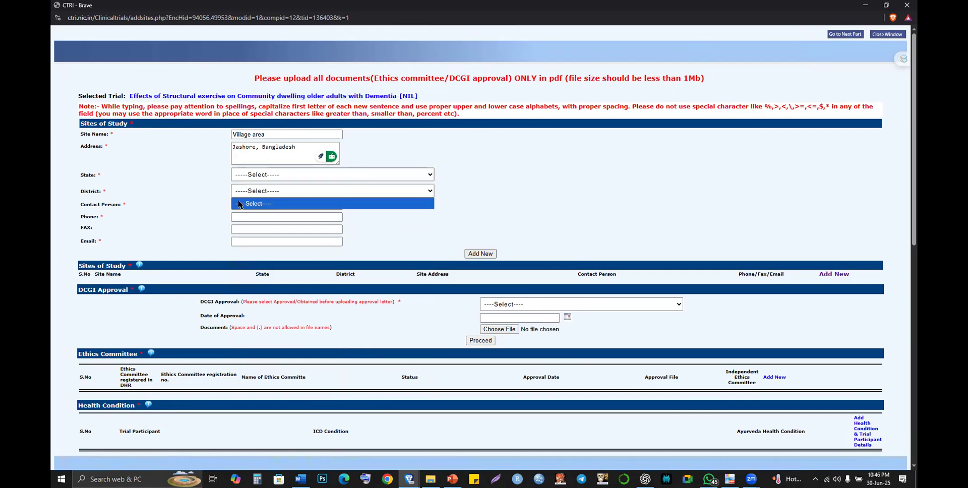
click(235, 202)
click(234, 202)
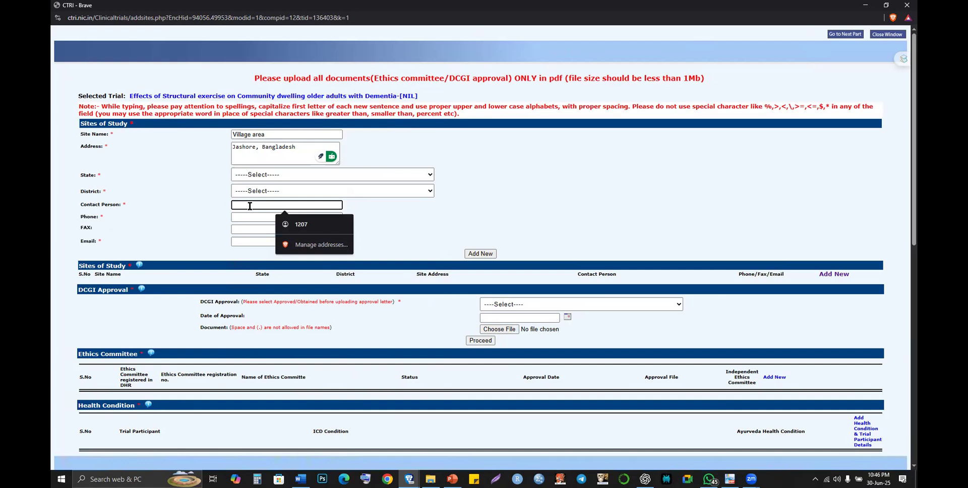
- Replace 'Village area' with the autofilled Musculoskeletal Lab physiotherapy department name
triple_click(255, 137)
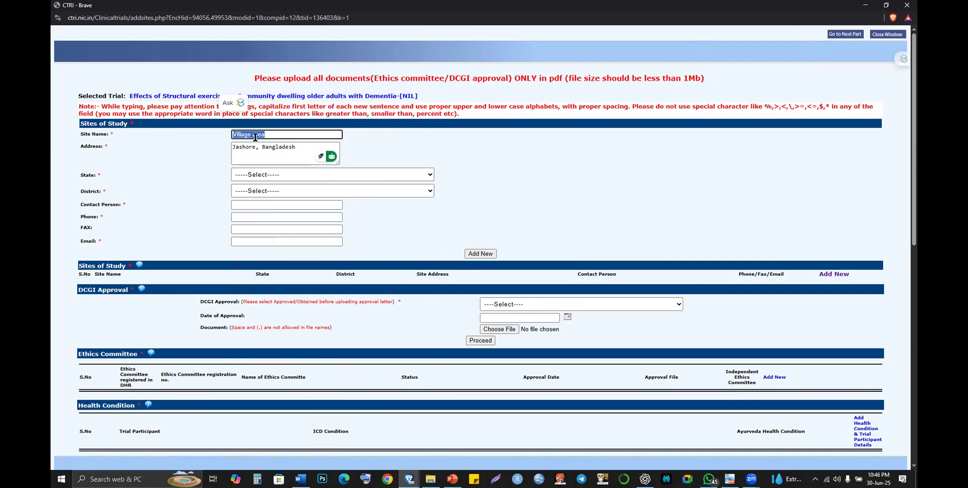
key(BackSpace)
text(M)
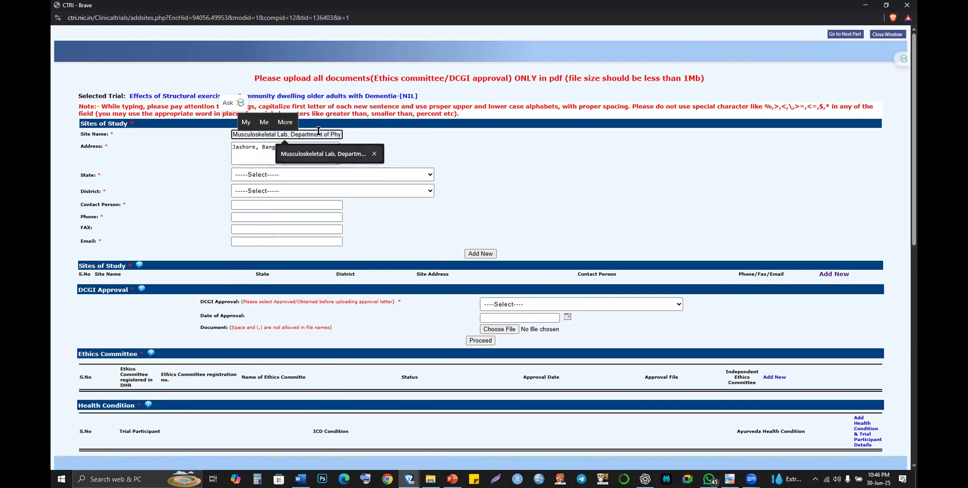
click(322, 153)
drag(318, 132, 391, 132)
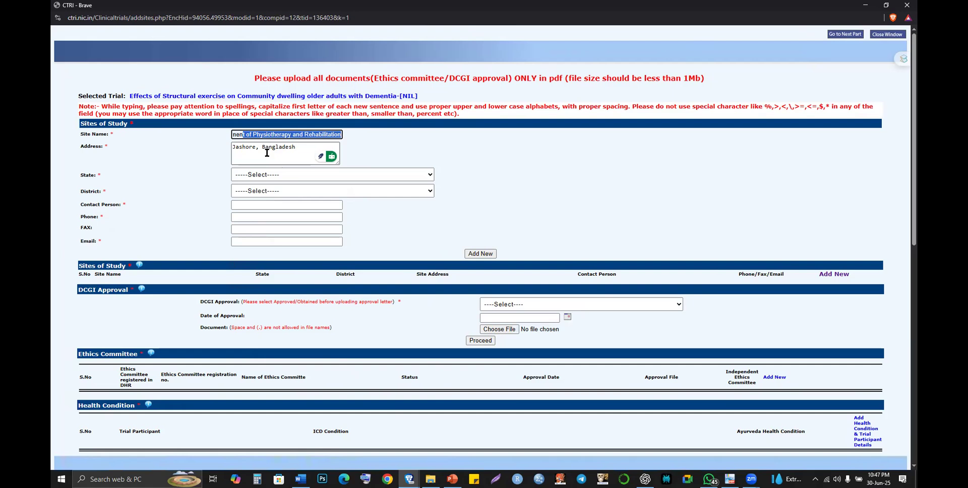
- Retype the site name as 'Rural area of Jashore', then return to the address text
key(ctrl+a)
text(Ru)
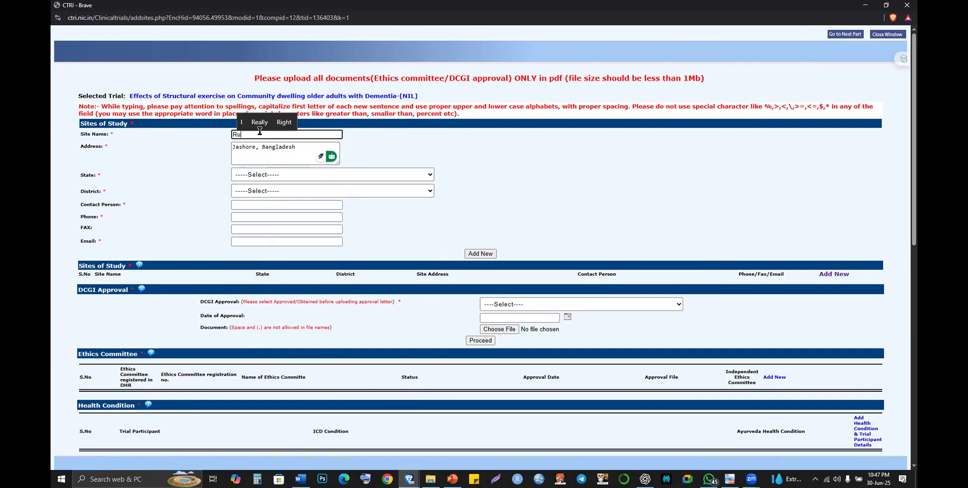
text(ral a)
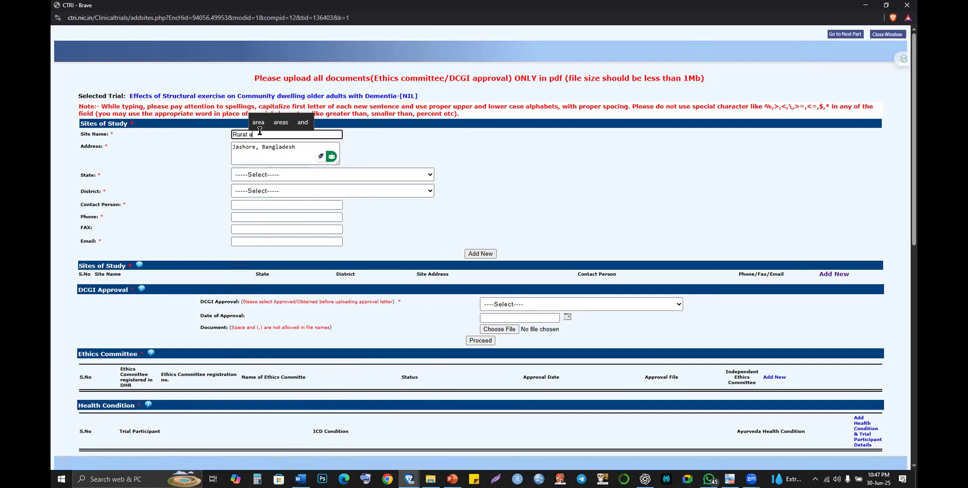
text(rea)
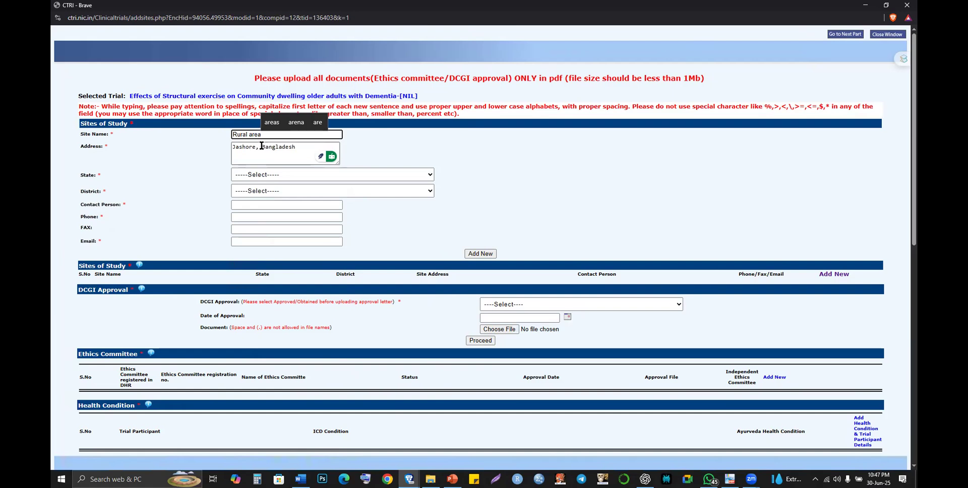
text( of Jashore)
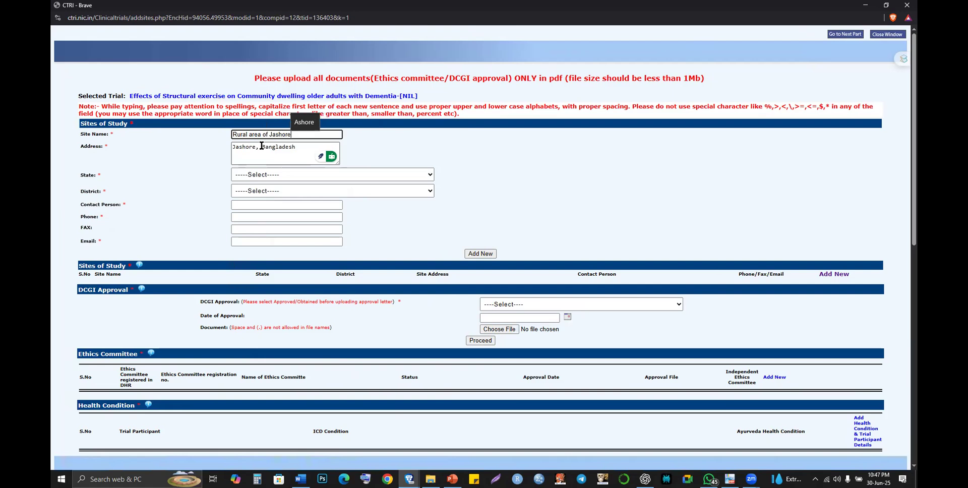
triple_click(261, 146)
click(261, 145)
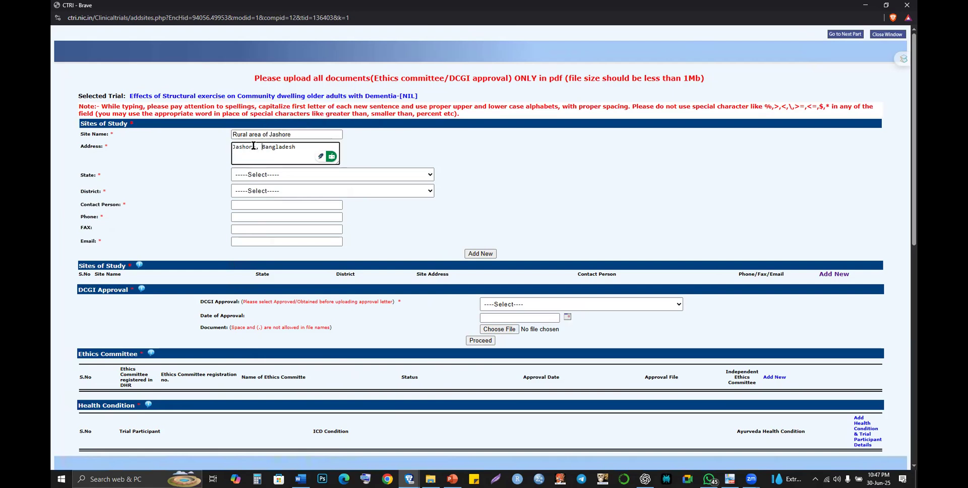
click(255, 148)
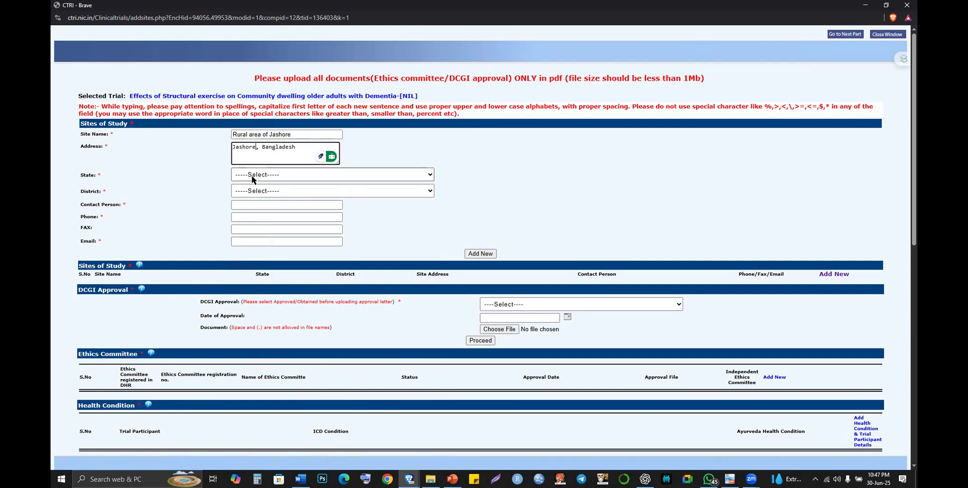
double_click(271, 146)
drag(271, 146, 250, 132)
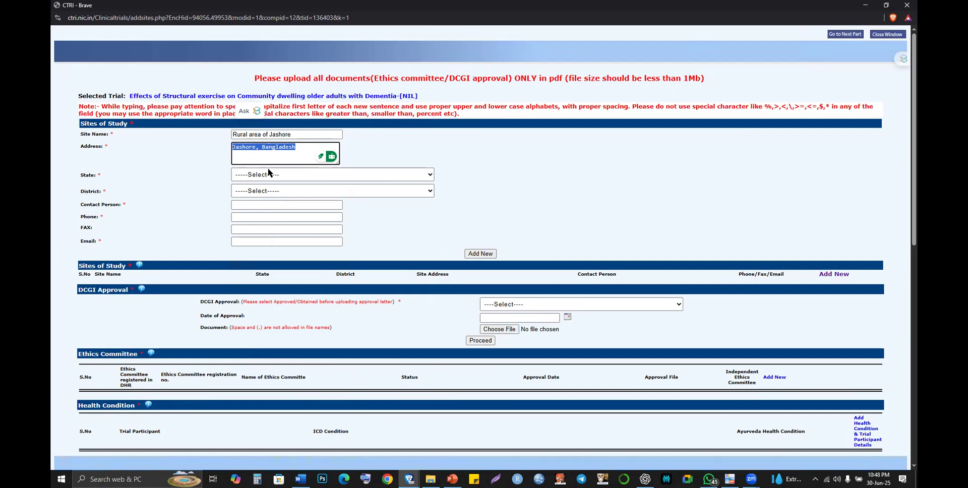
click(277, 156)
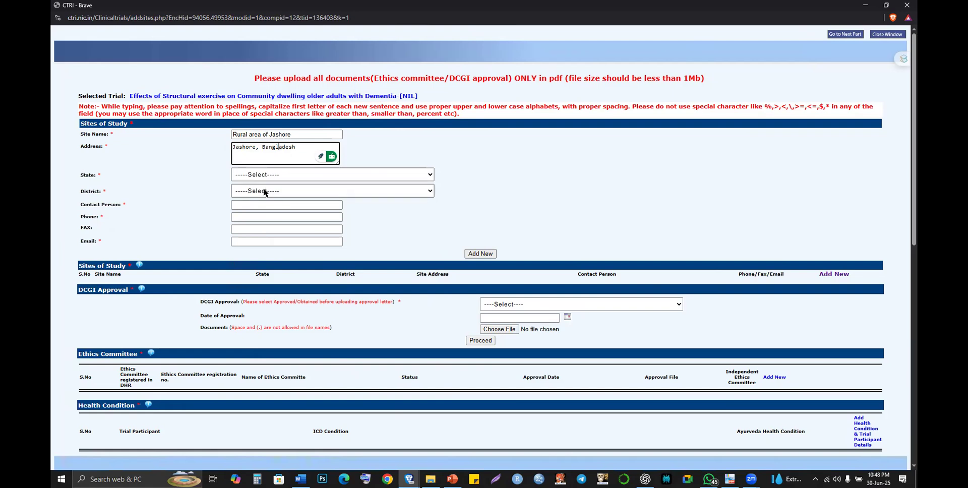
click(282, 134)
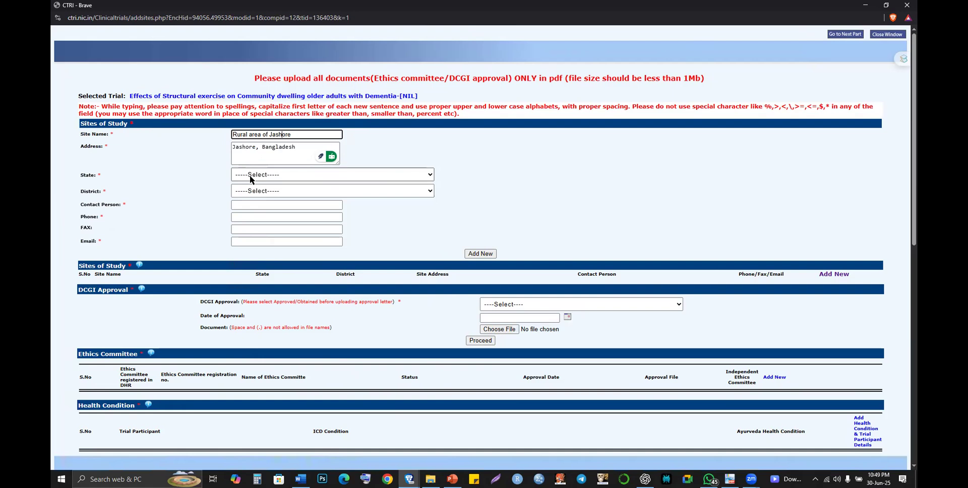
click(238, 208)
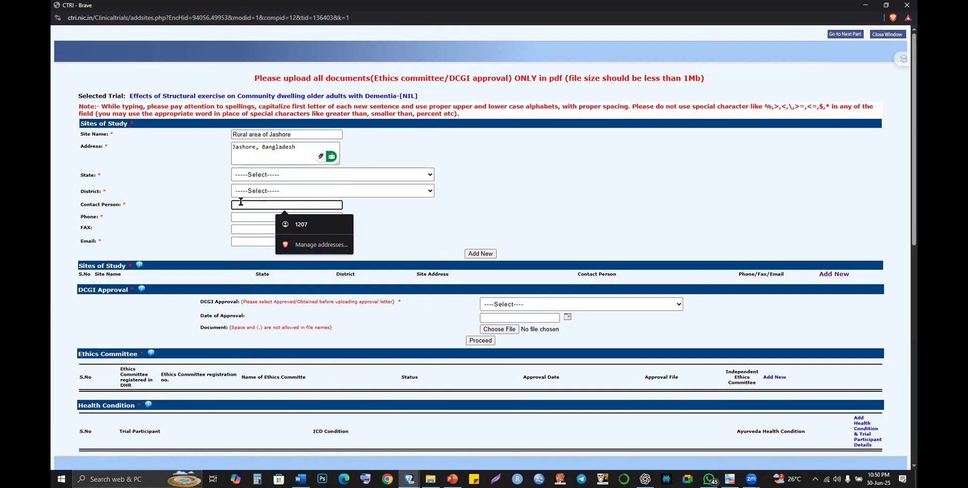
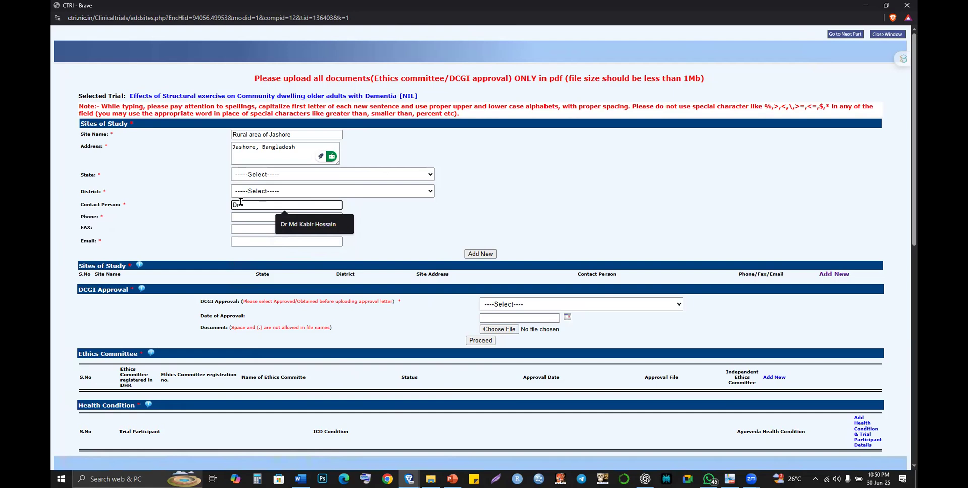
- Enter the doctor's name as the site contact person, leaving the phone number empty
key(Tab)
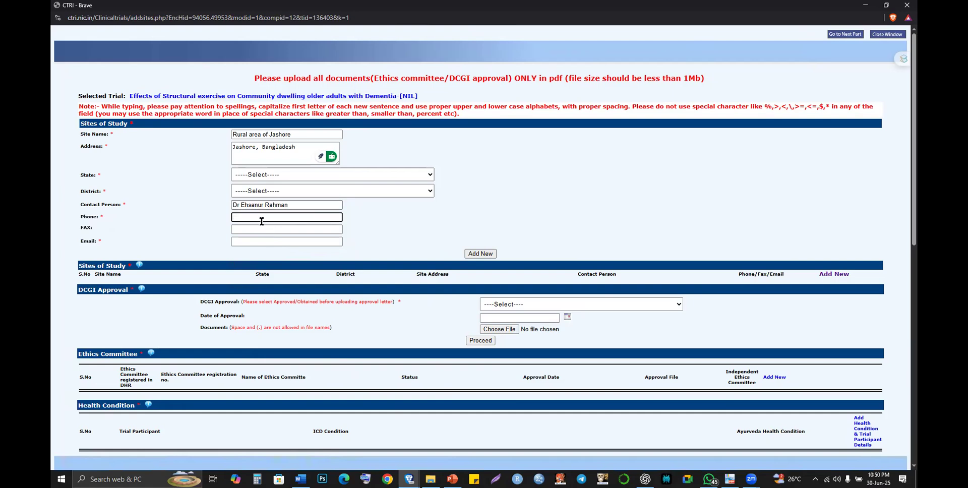
click(262, 221)
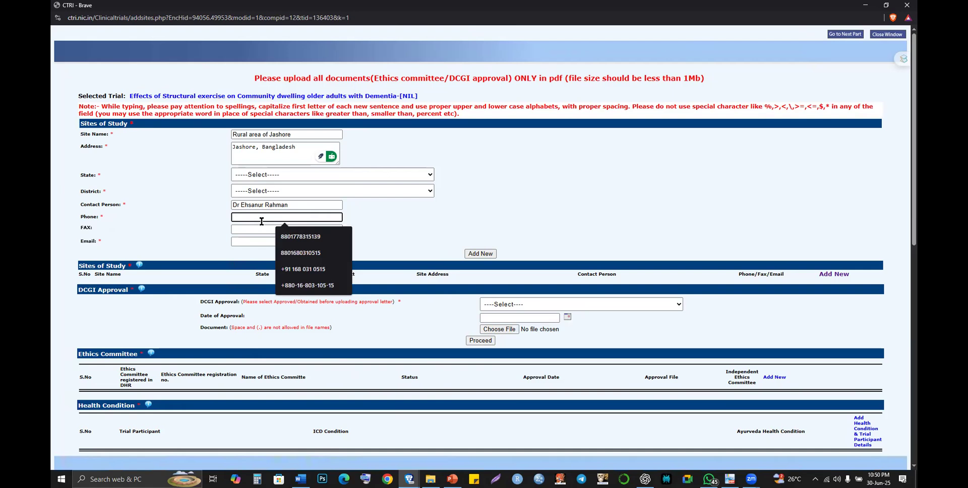
key(alt+Tab)
key(alt+Tab)
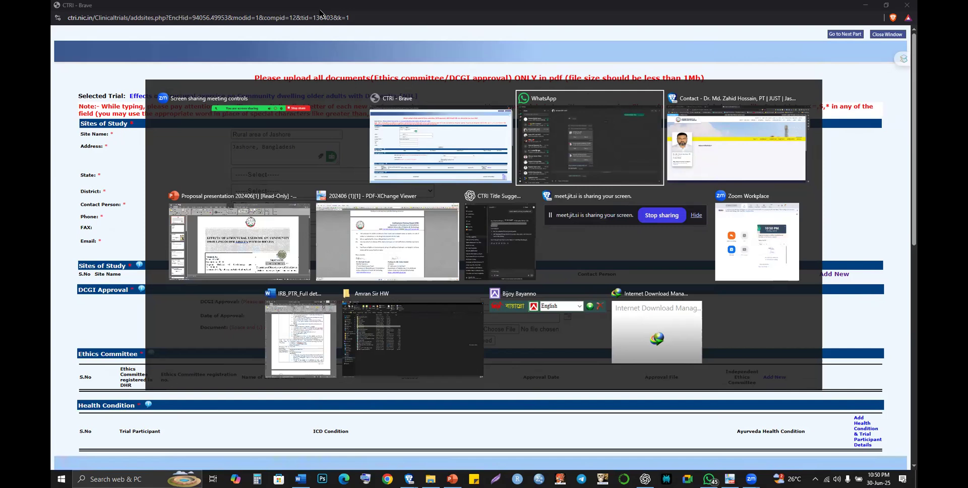
- Search the web for the contact person's name plus 'just'
key(alt+Tab)
click(326, 27)
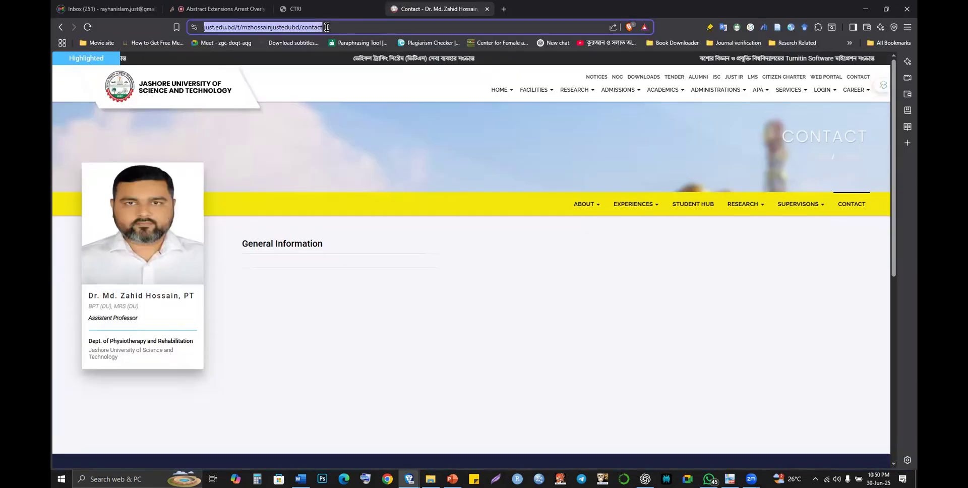
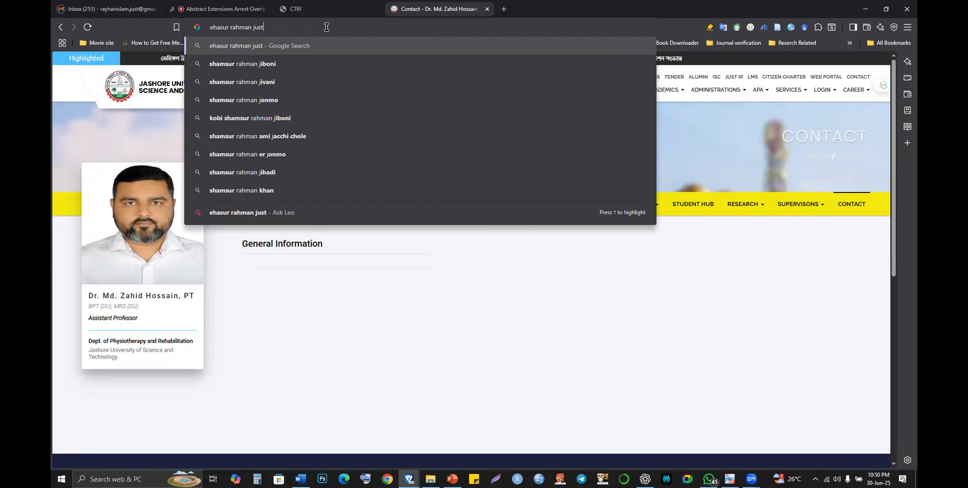
key(Return)
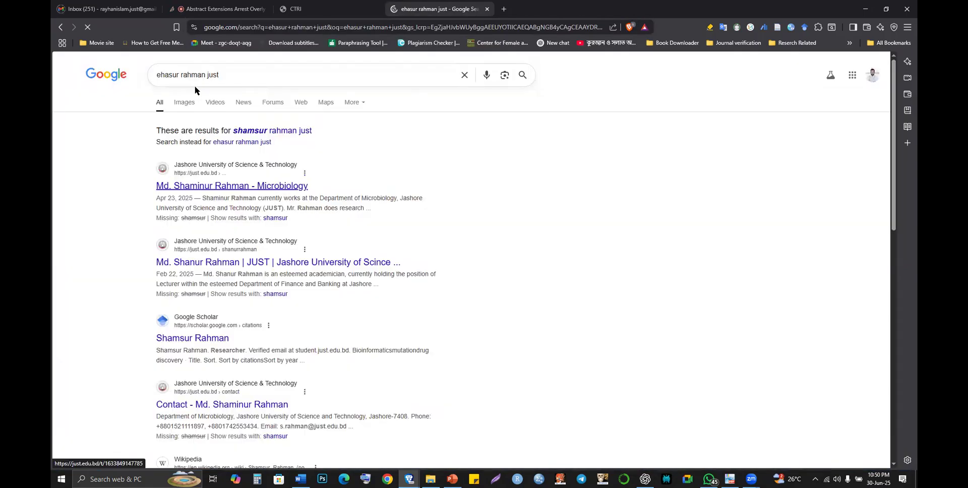
- Correct the name spelling, add 'Dr' to the query, and search again
click(171, 75)
text(m)
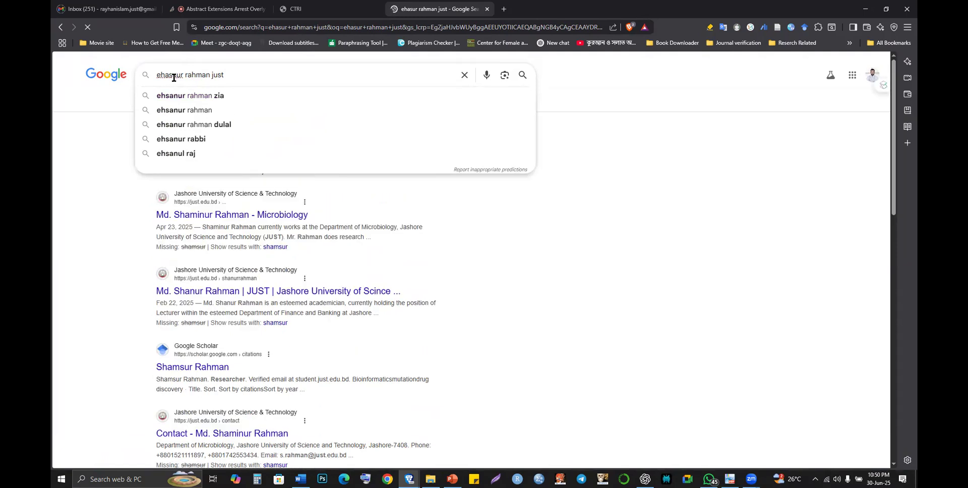
text(Dr)
key(Return)
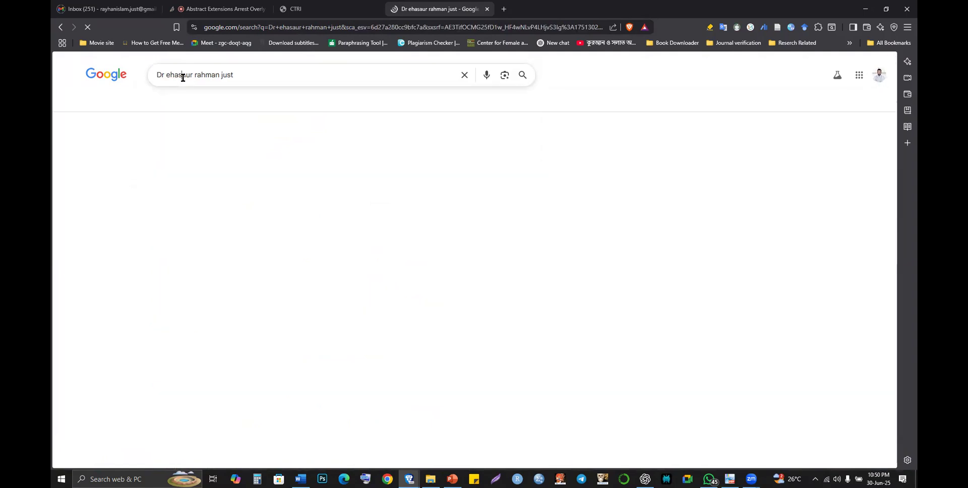
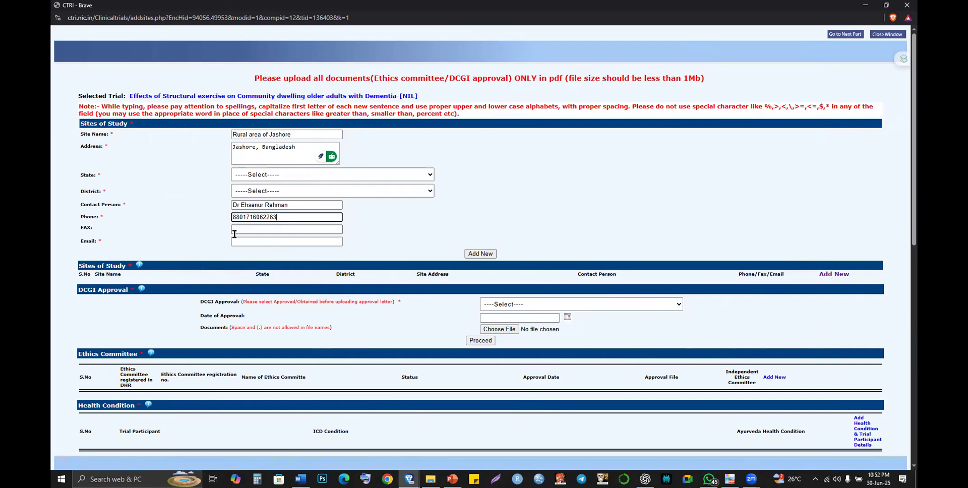
- Enter the contact person's university e-mail for the Jashore site, checking it against their profile page
key(Tab)
key(Tab)
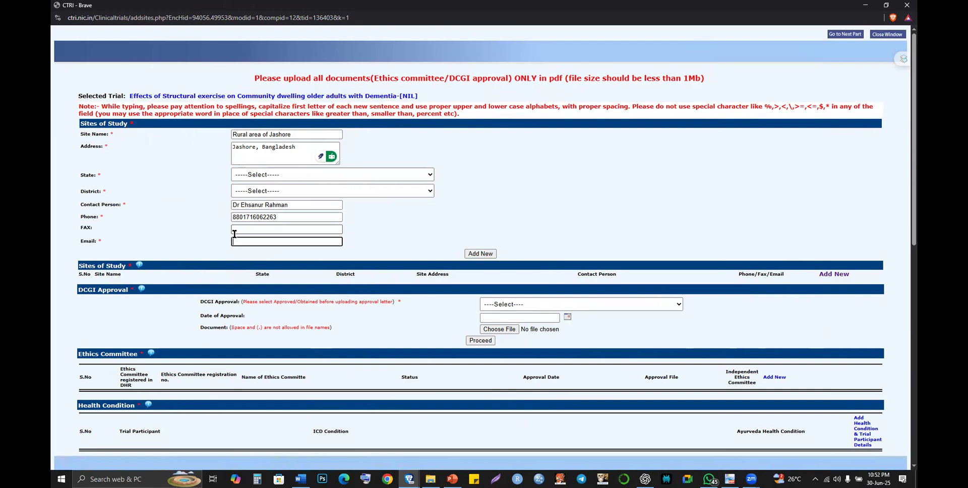
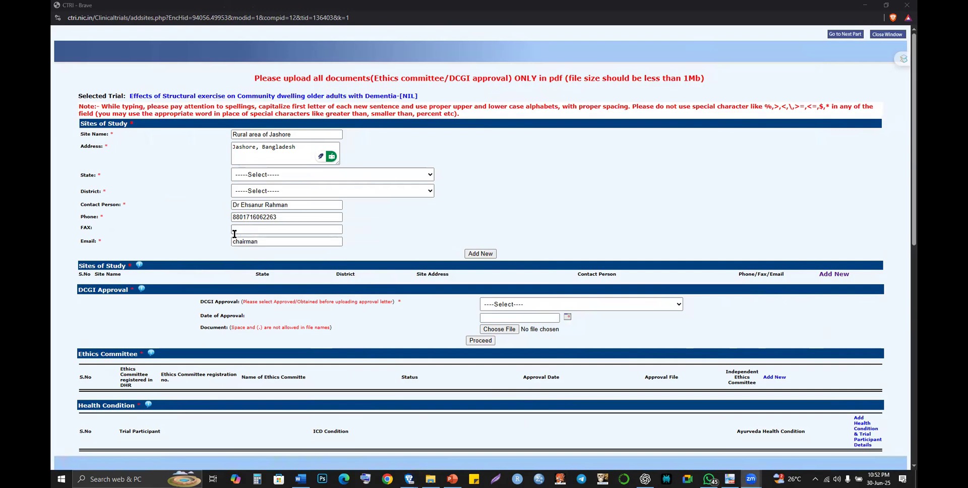
key(alt+Tab)
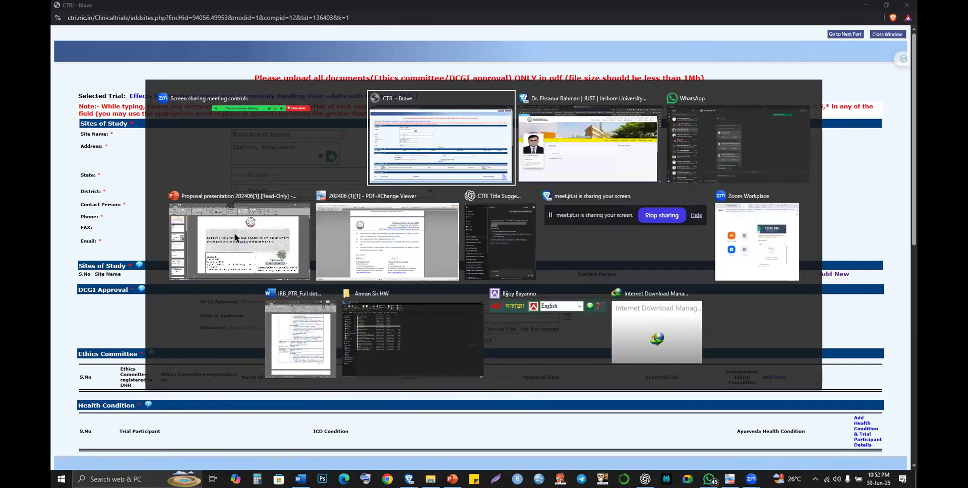
key(alt+Tab)
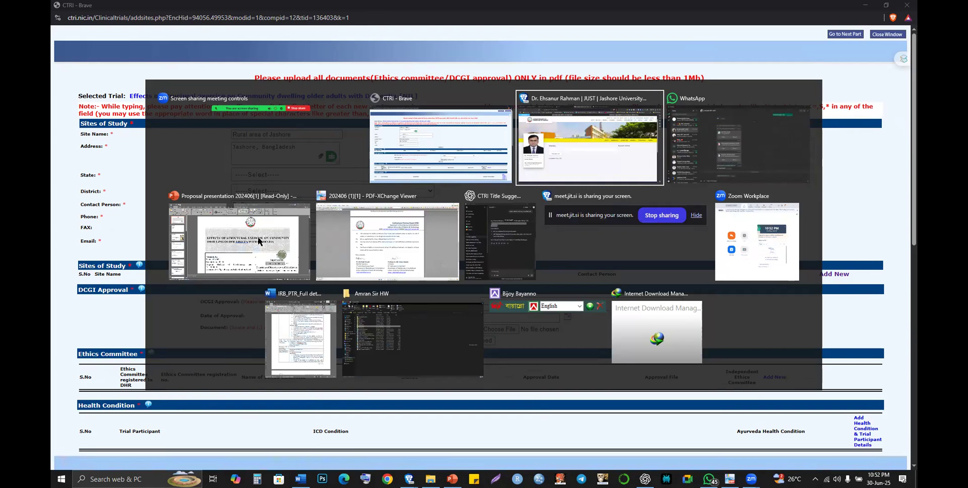
key(alt+Tab)
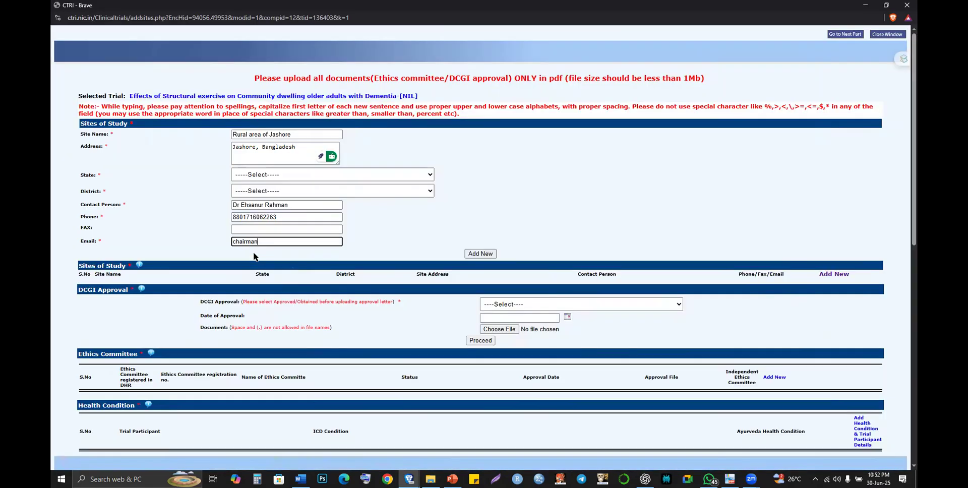
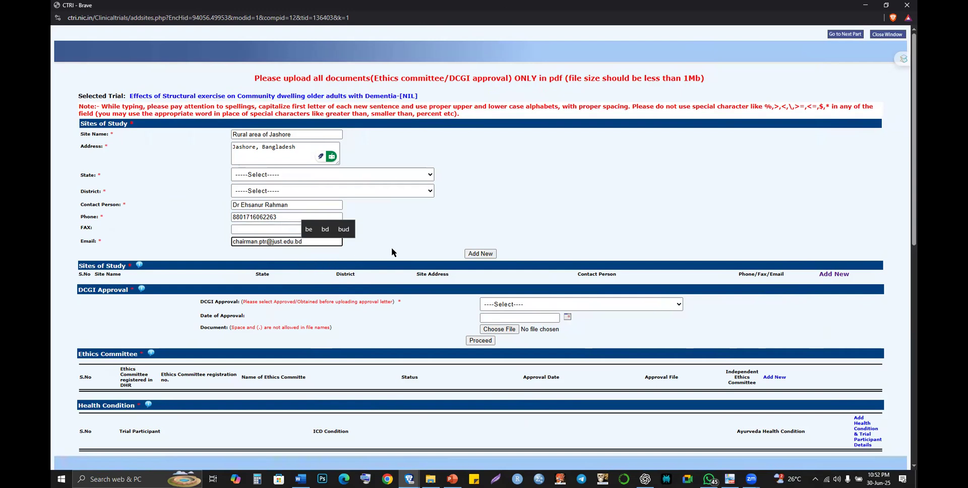
- After the missing-value warning, set the site's State to N/A and District to Not Applicable
click(465, 254)
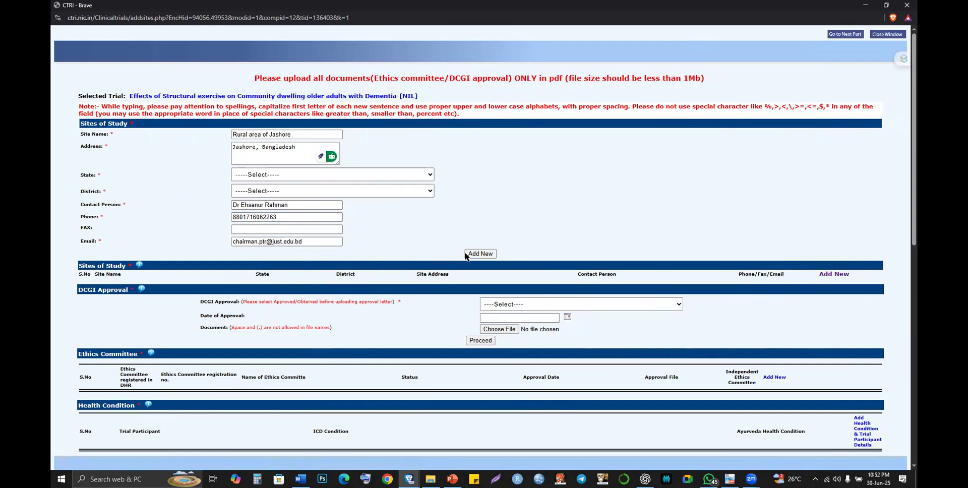
click(555, 72)
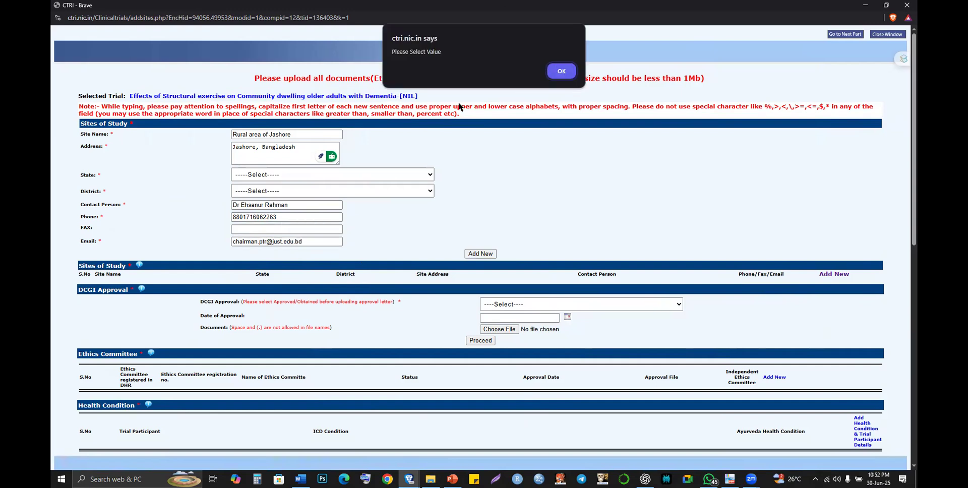
click(337, 174)
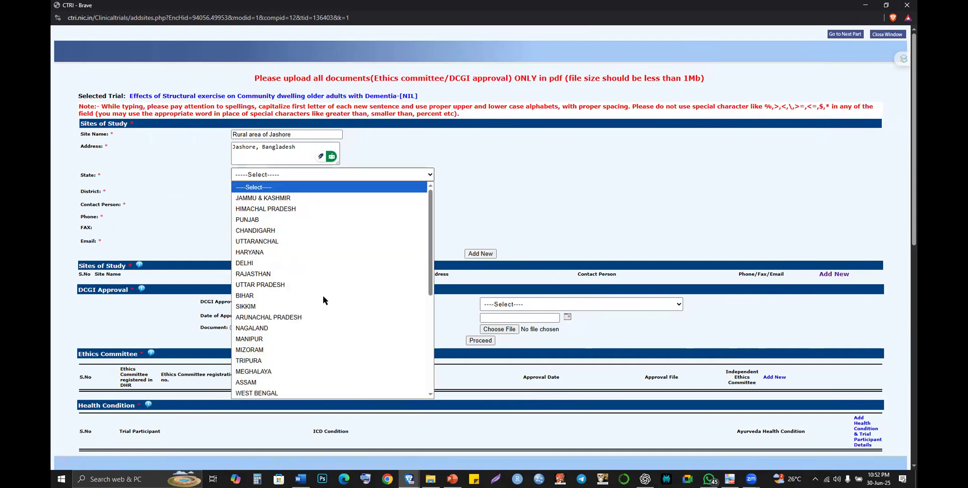
scroll(323, 297, down, 3)
scroll(323, 295, down, 2)
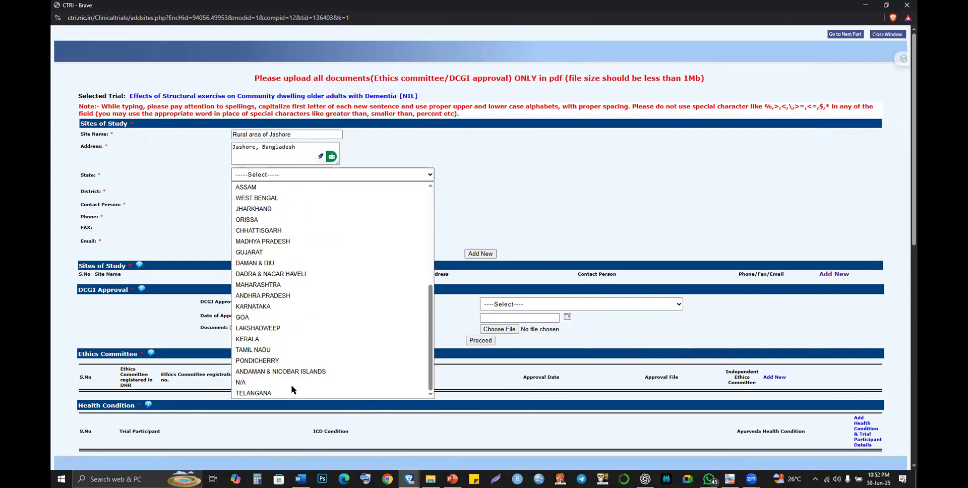
click(340, 176)
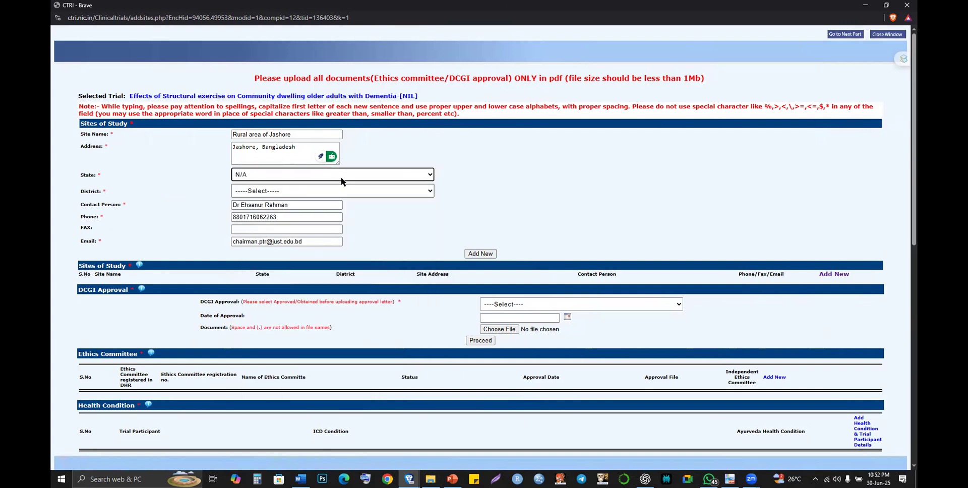
click(346, 192)
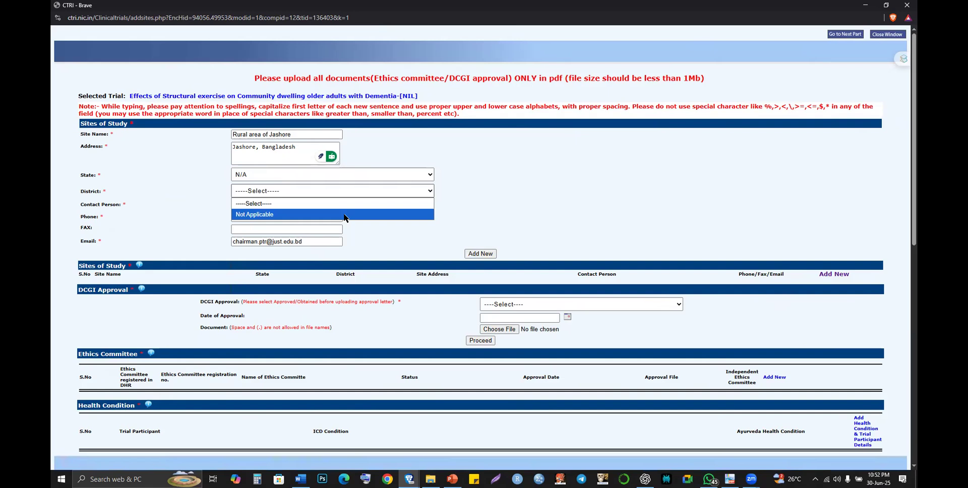
click(345, 215)
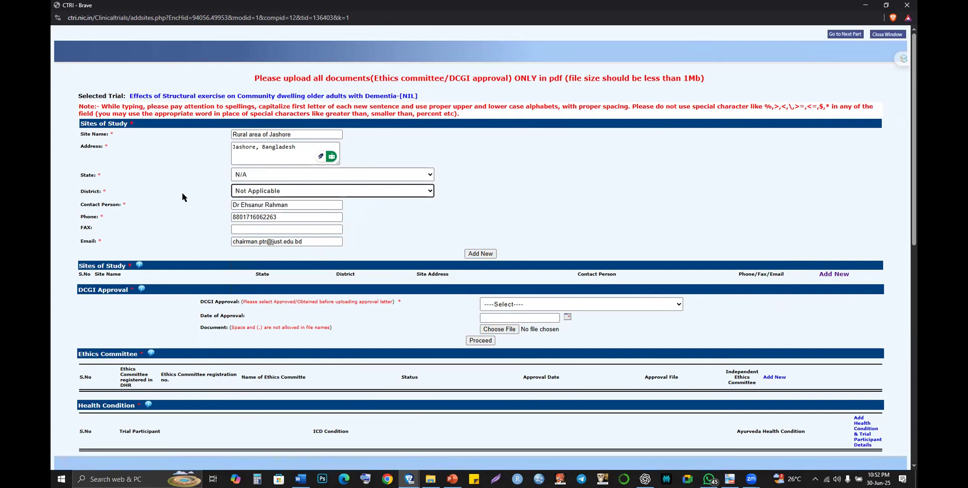
- Add the Rural area of Jashore site to the Sites of Study list
key(shift+Tab)
click(304, 185)
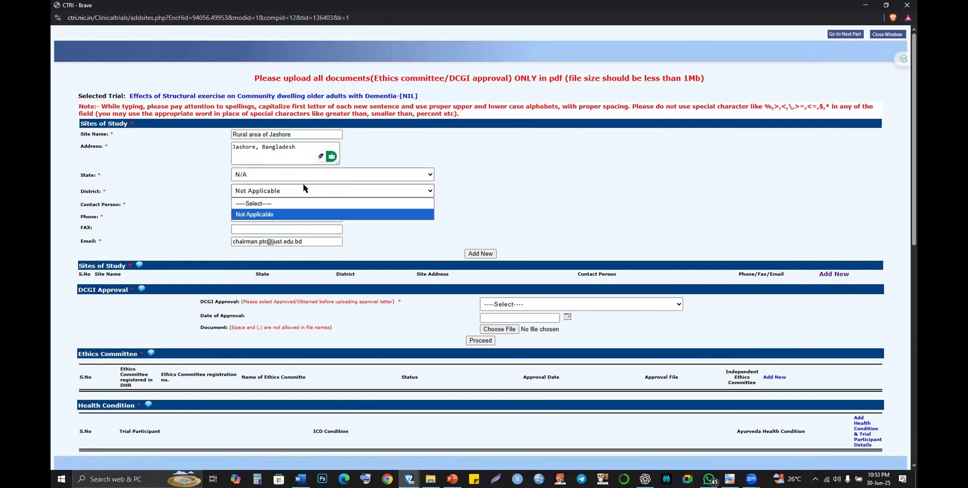
click(484, 251)
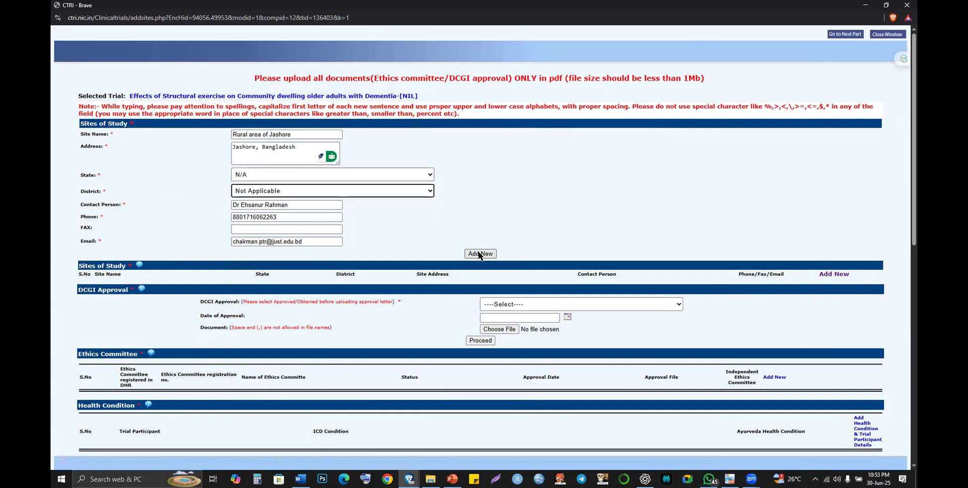
click(478, 254)
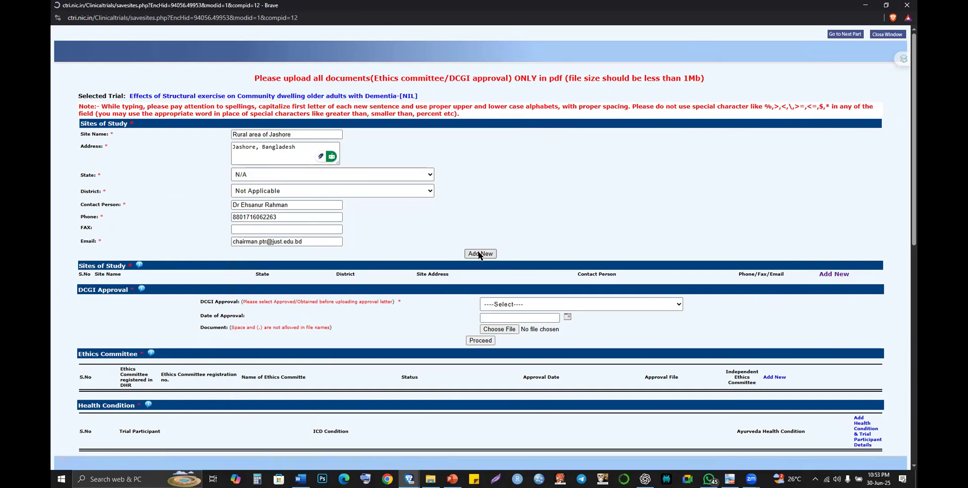
click(562, 71)
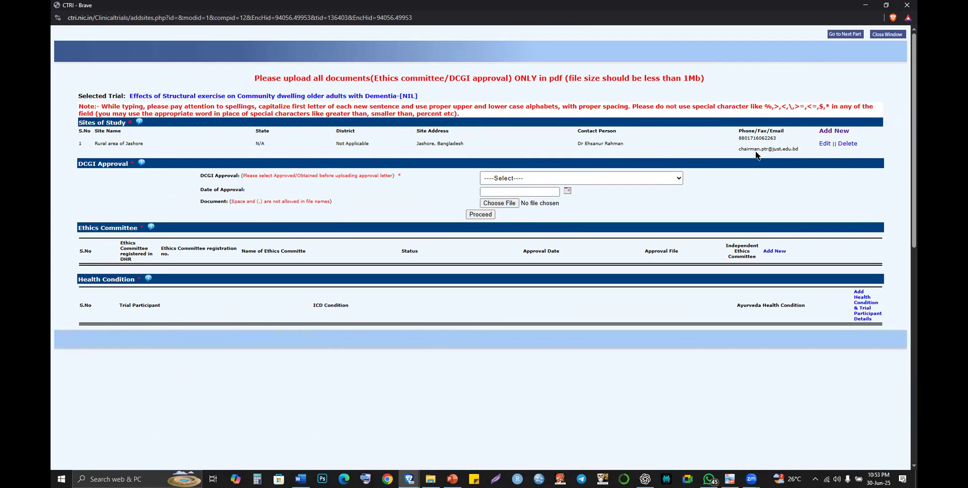
- Select the saved site's e-mail in the sites list to check it
drag(742, 149, 773, 149)
click(776, 150)
triple_click(795, 150)
click(795, 150)
shift+click(743, 149)
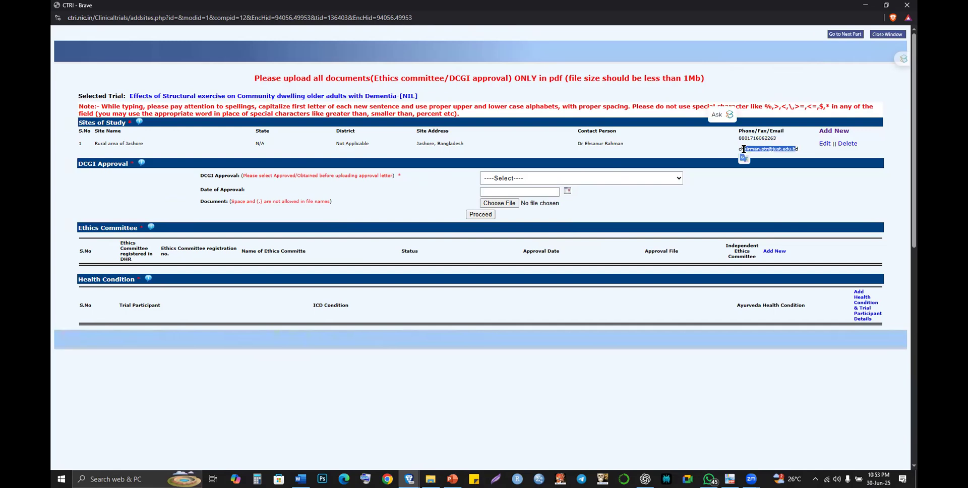
click(796, 146)
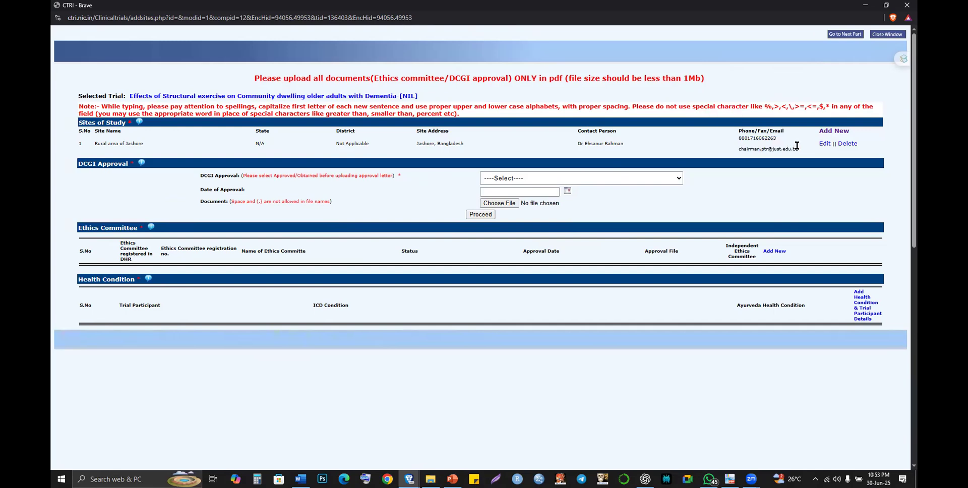
click(739, 150)
shift+click(800, 155)
click(780, 148)
drag(738, 149, 805, 153)
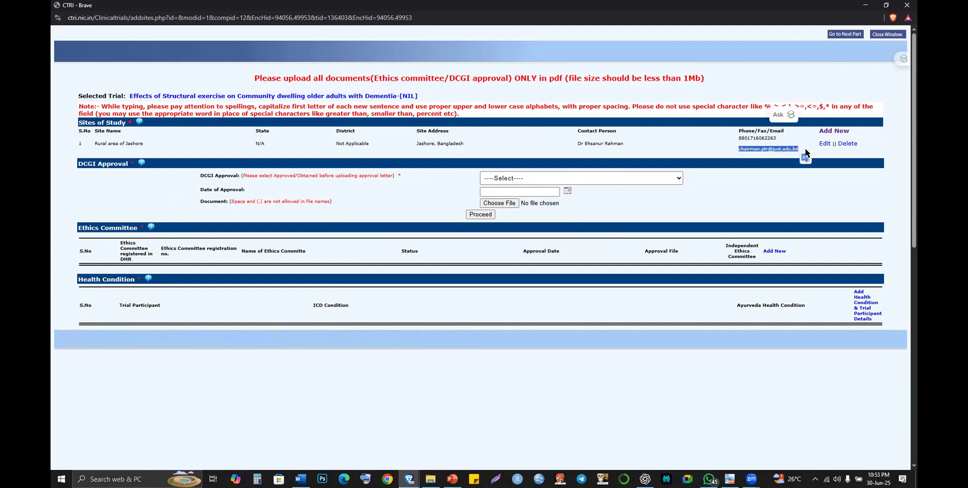
click(778, 148)
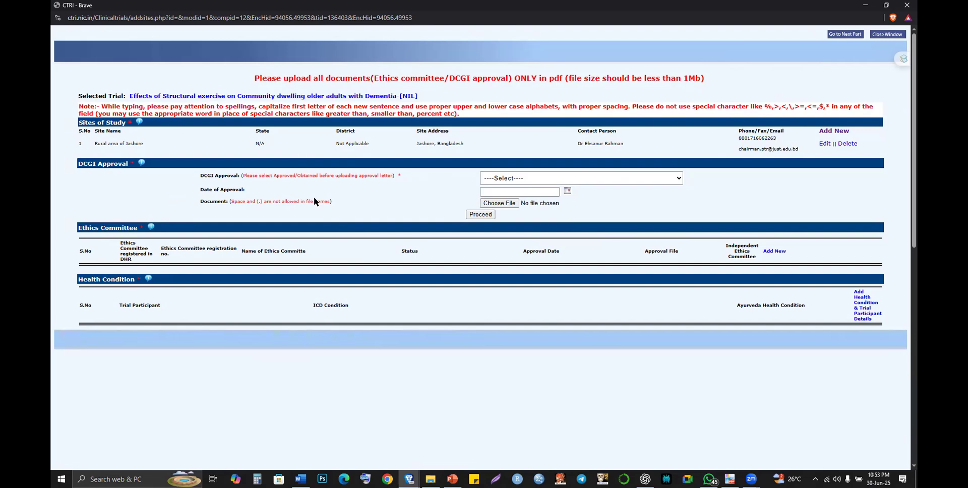
- Set DCGI approval status to Not Applicable and save it
click(521, 181)
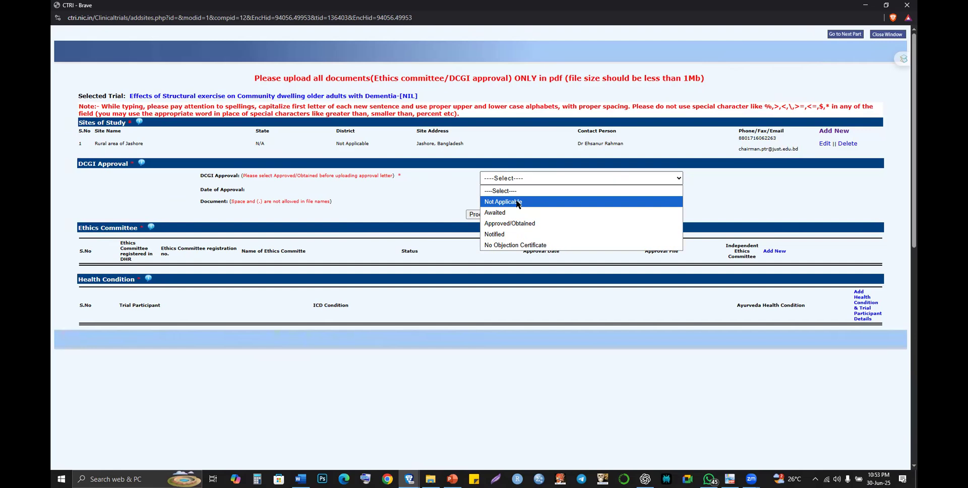
click(517, 203)
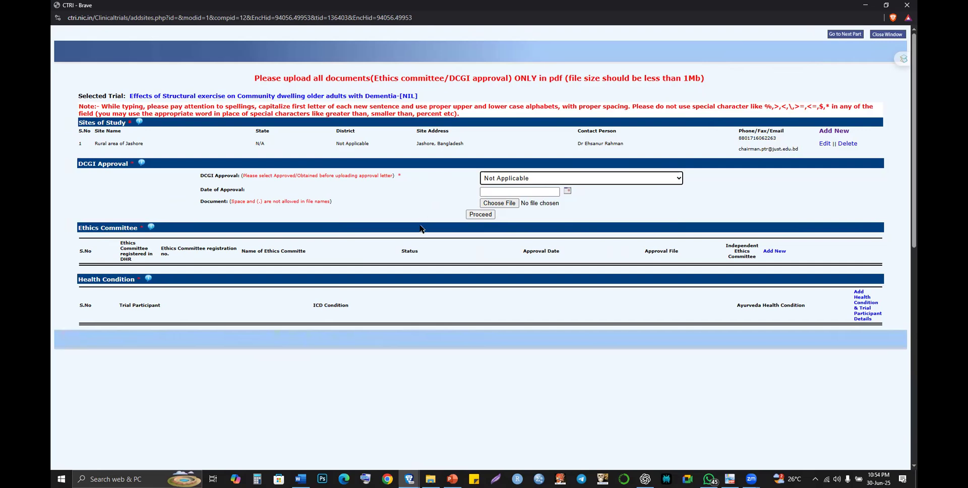
click(487, 216)
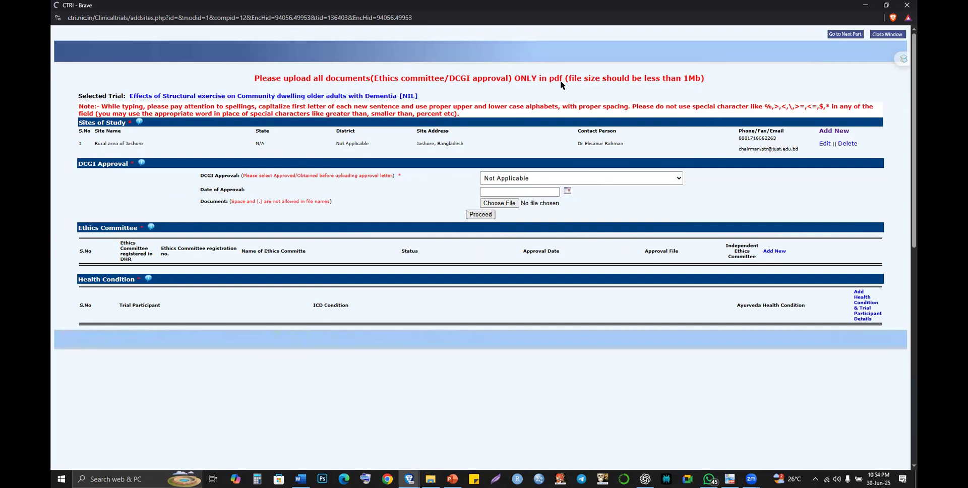
key(Return)
scroll(376, 240, down, 1)
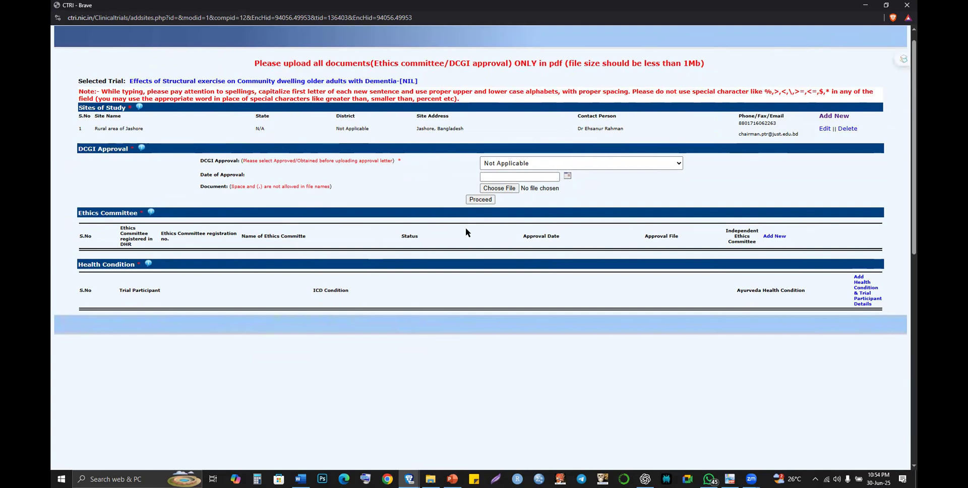
- Fill the ethics committee name 'IRB of Department of Physio…' from the saved suggestion
click(774, 237)
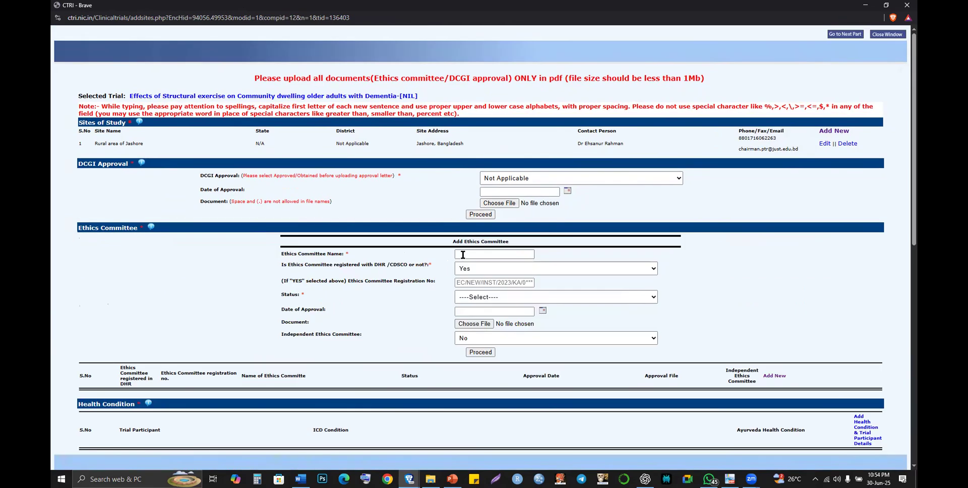
click(482, 255)
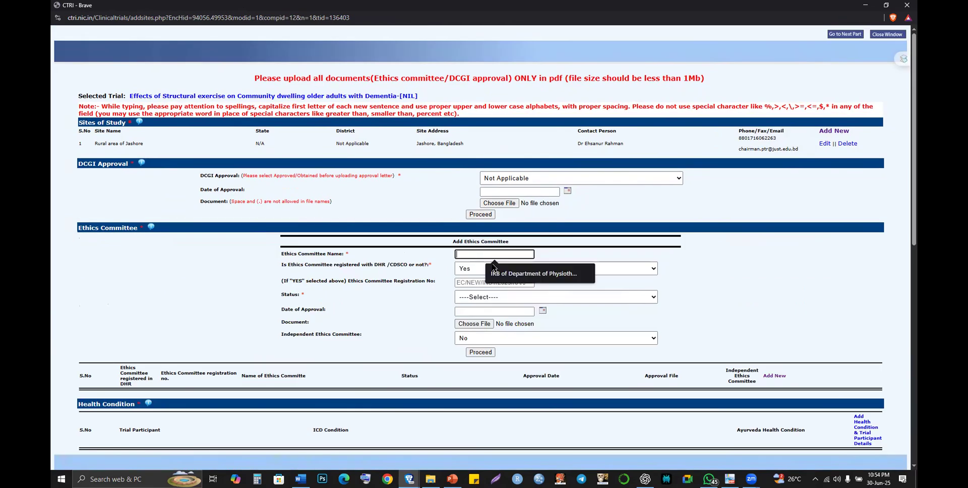
click(501, 275)
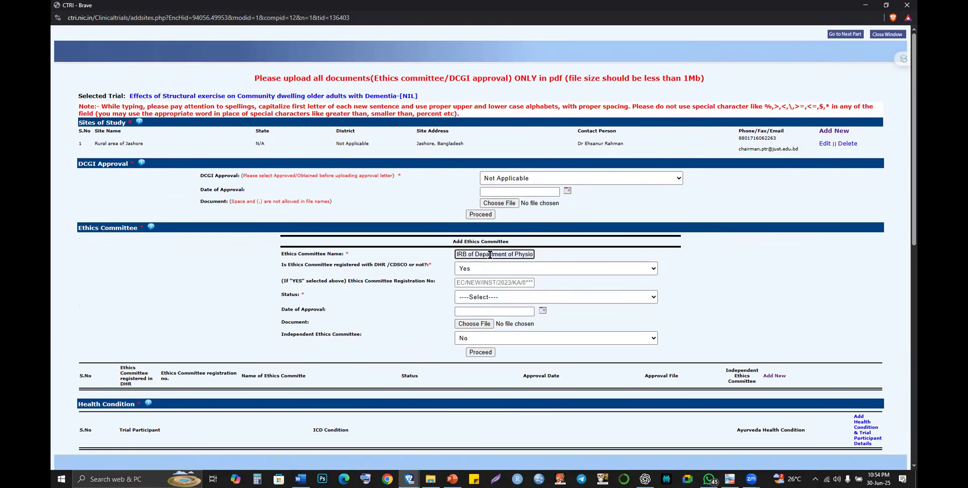
drag(490, 254, 578, 255)
mouse_move(504, 256)
mouse_down()
mouse_move(464, 256)
mouse_move(484, 255)
mouse_up()
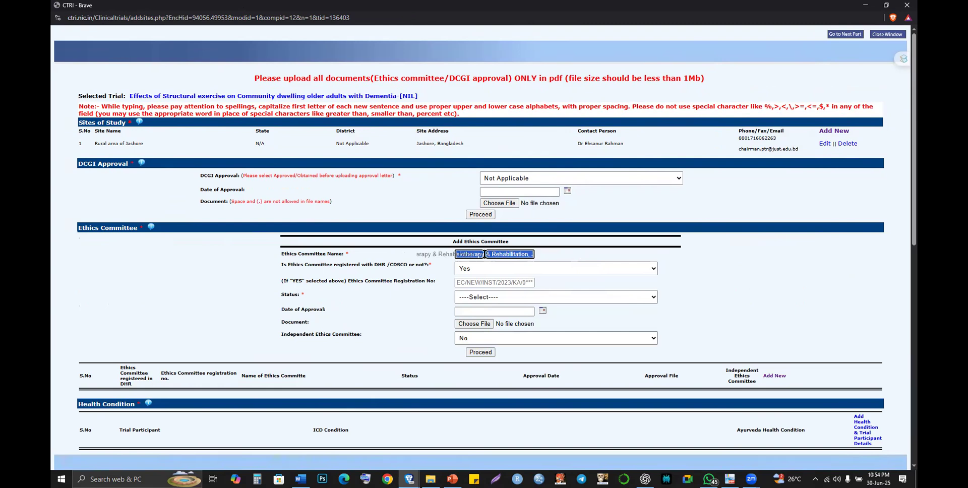
key(Left)
key(Left)
key(Left)
key(Left)
key(Left)
key(Left)
key(Left)
key(Left)
key(Left)
key(Left)
key(Left)
key(Left)
key(Left)
key(Left)
key(Left)
key(Left)
key(Left)
key(Left)
key(Left)
key(Left)
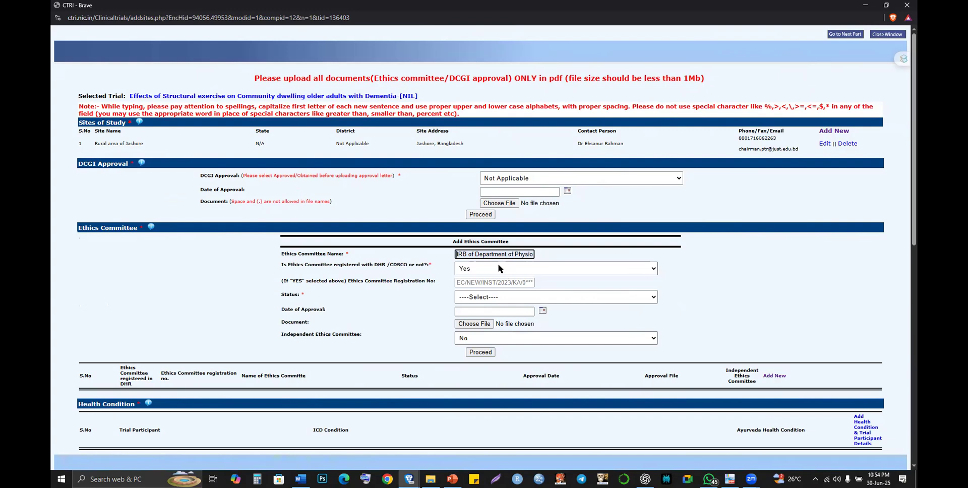
- Mark the ethics committee as not registered with DHR/CDSCO (No)
click(498, 268)
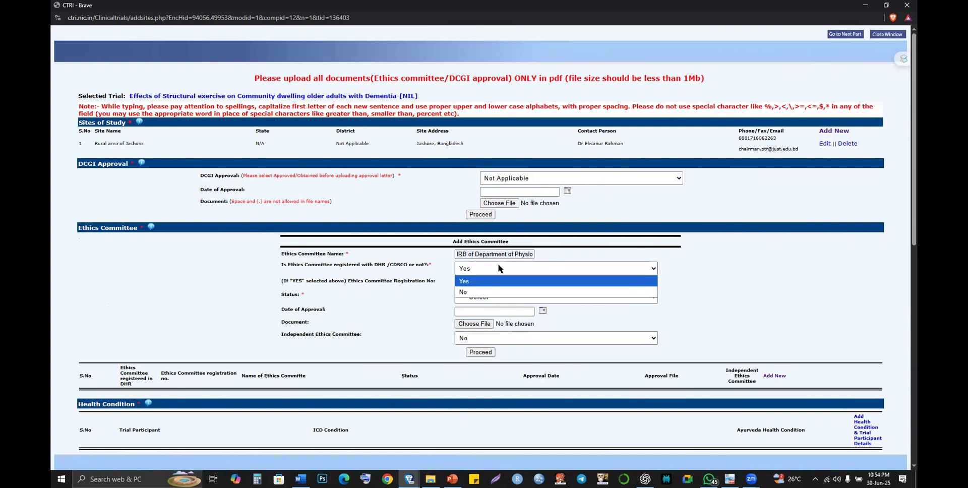
click(500, 292)
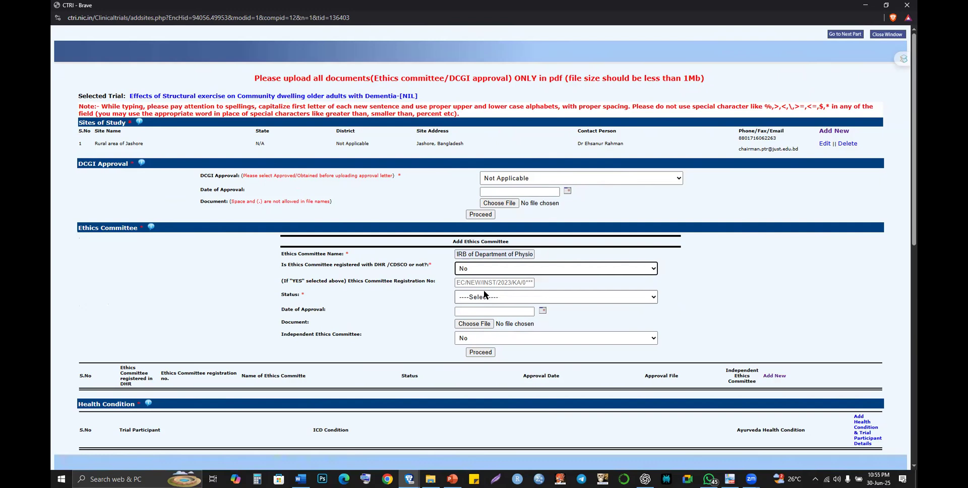
click(482, 283)
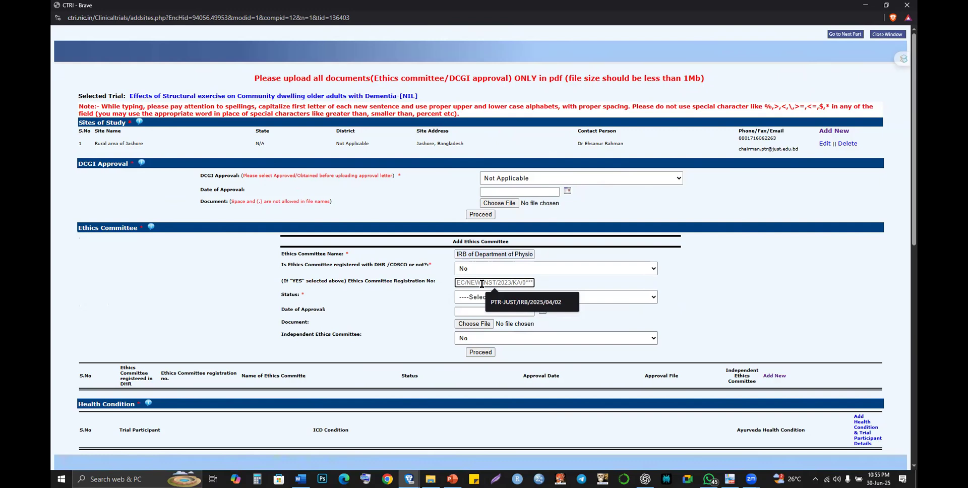
key(alt+Tab)
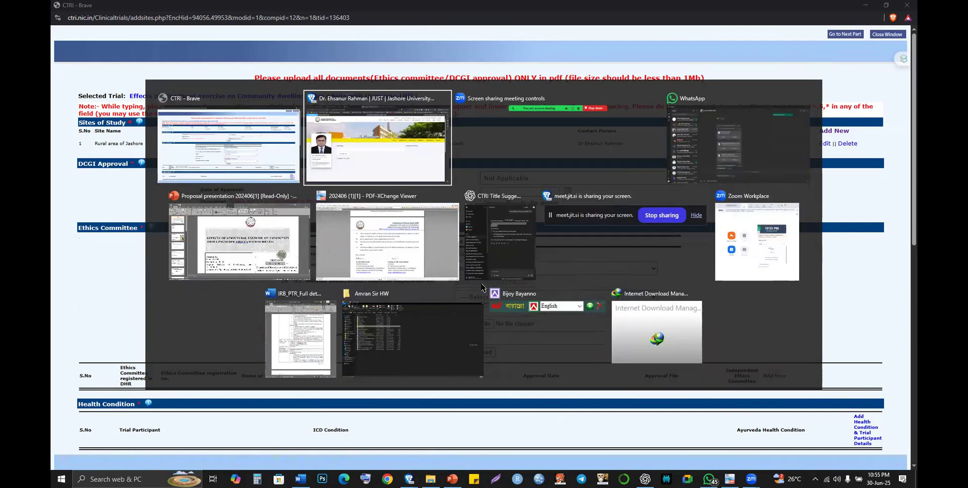
- Open the 202406 (1).pdf approval letter attachment in the WhatsApp chat
key(alt+Tab)
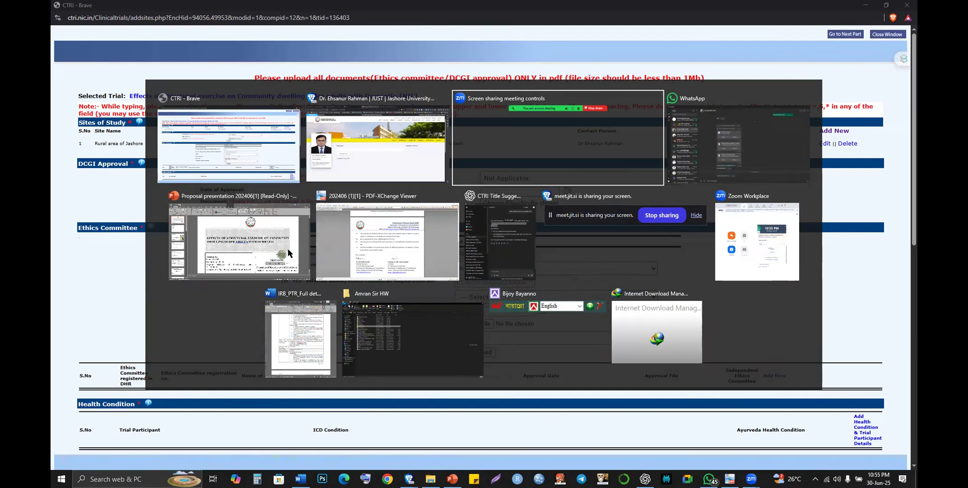
key(alt+Tab)
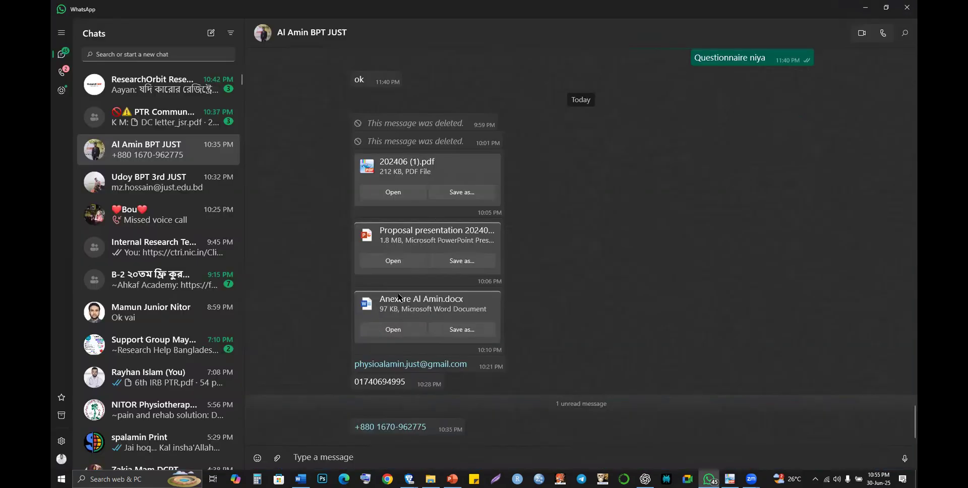
click(403, 192)
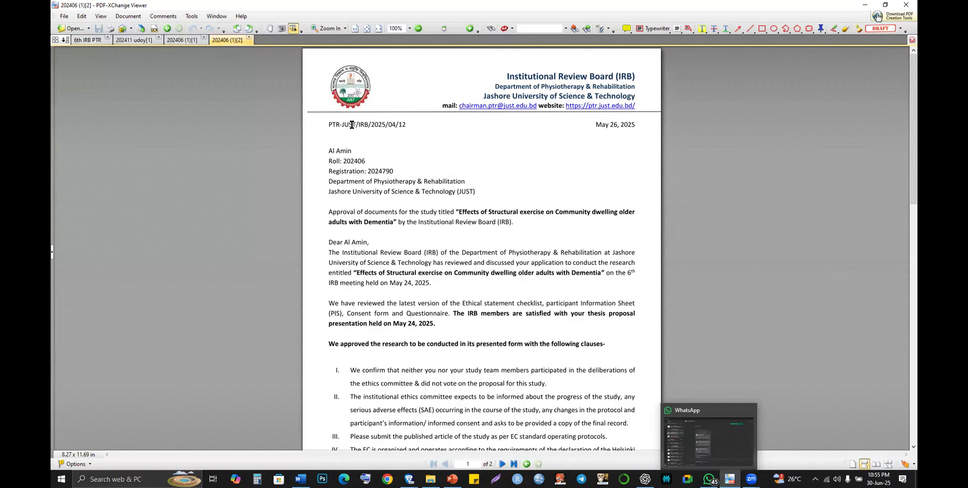
triple_click(325, 128)
key(ctrl+c)
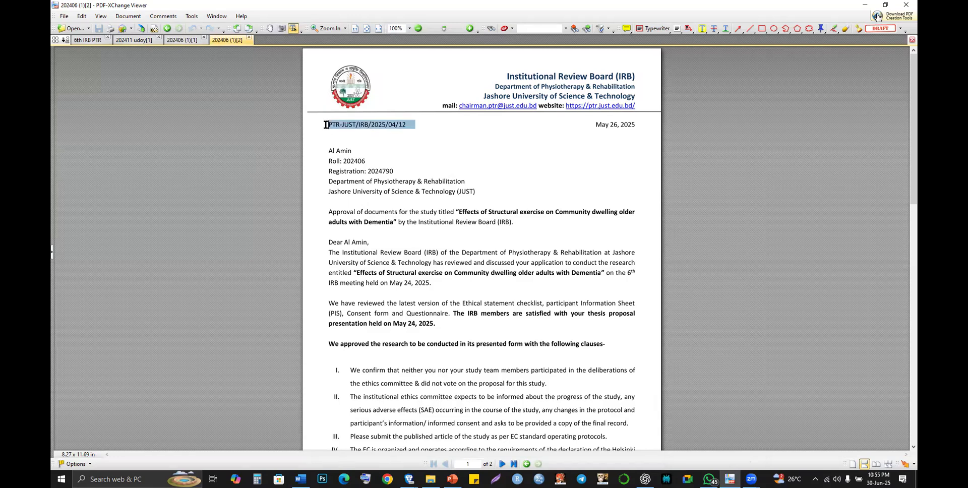
key(alt+Tab)
key(alt+Tab)
key(alt+Tab)
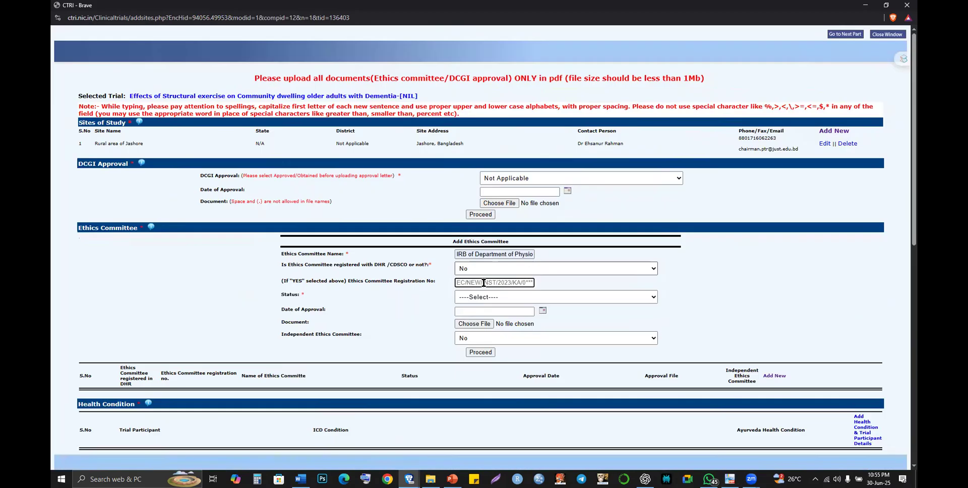
click(483, 283)
key(ctrl+v)
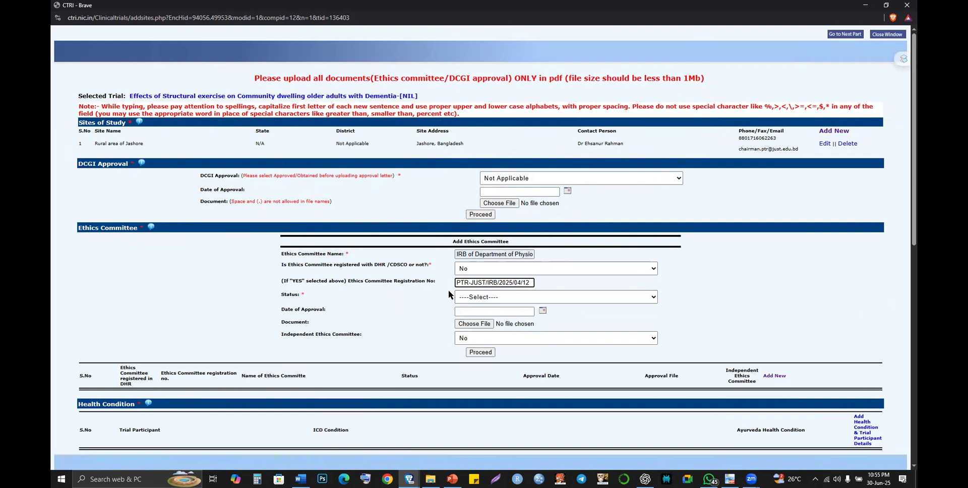
click(476, 298)
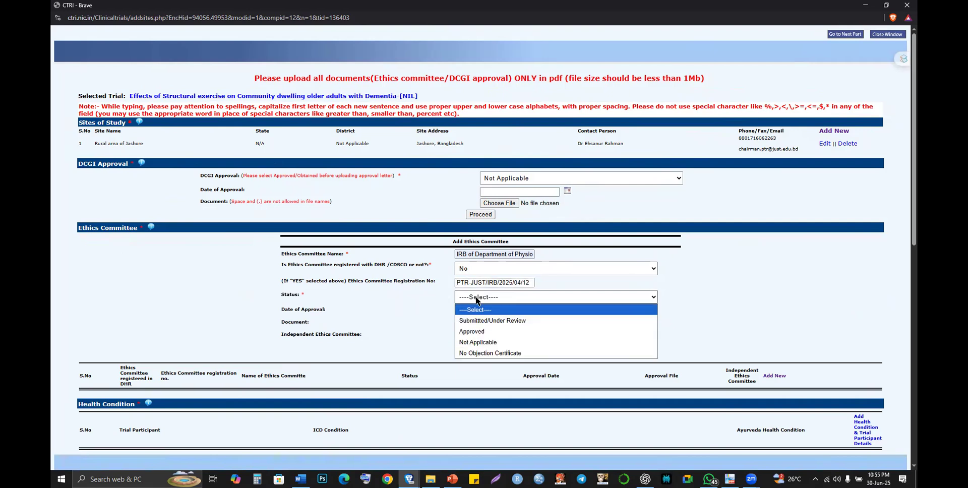
click(476, 331)
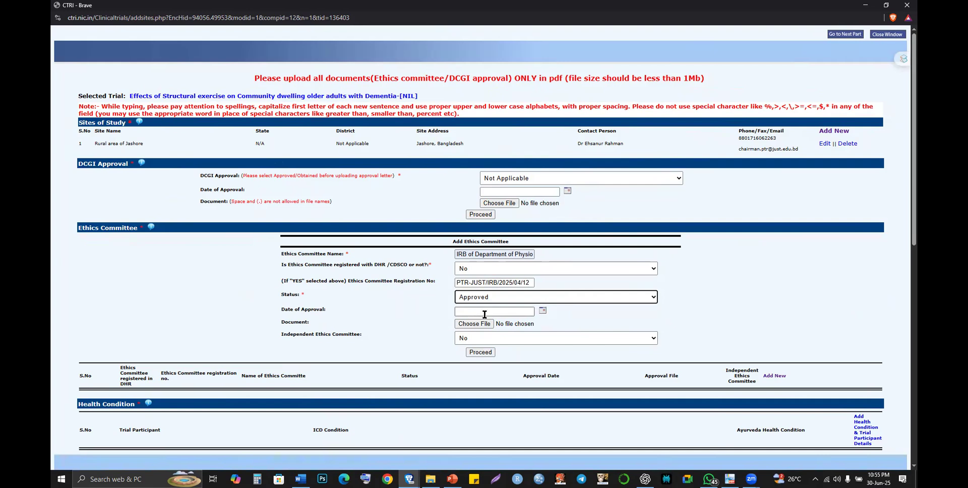
- Set the Date of Approval to 26 May 2025, matching the letter's date
click(543, 311)
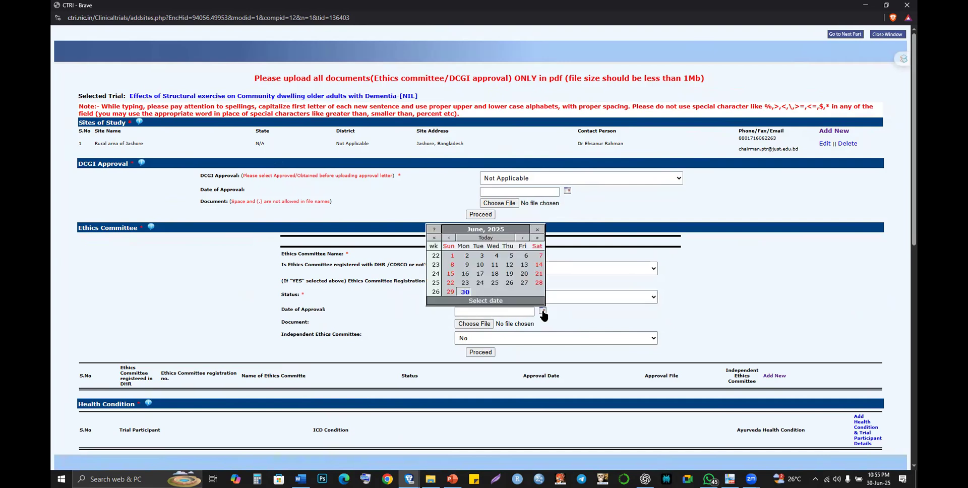
key(alt+Tab)
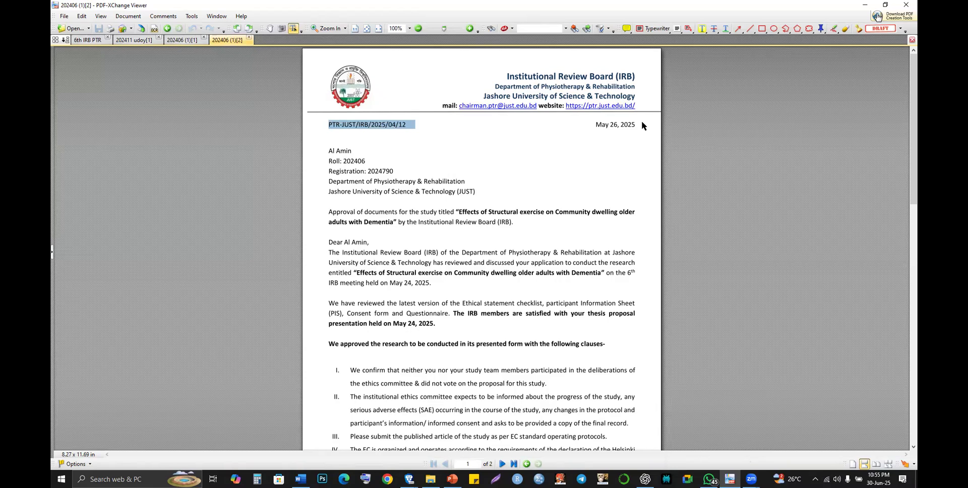
triple_click(642, 125)
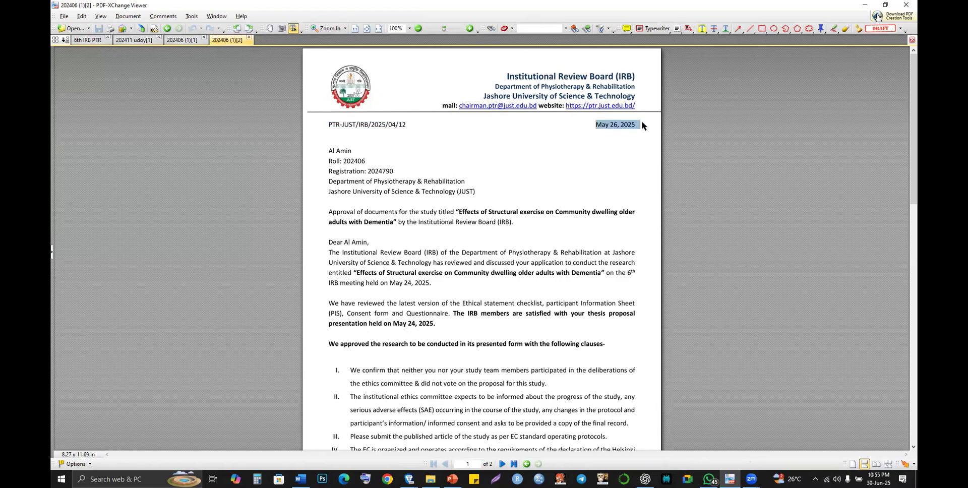
key(alt+Tab)
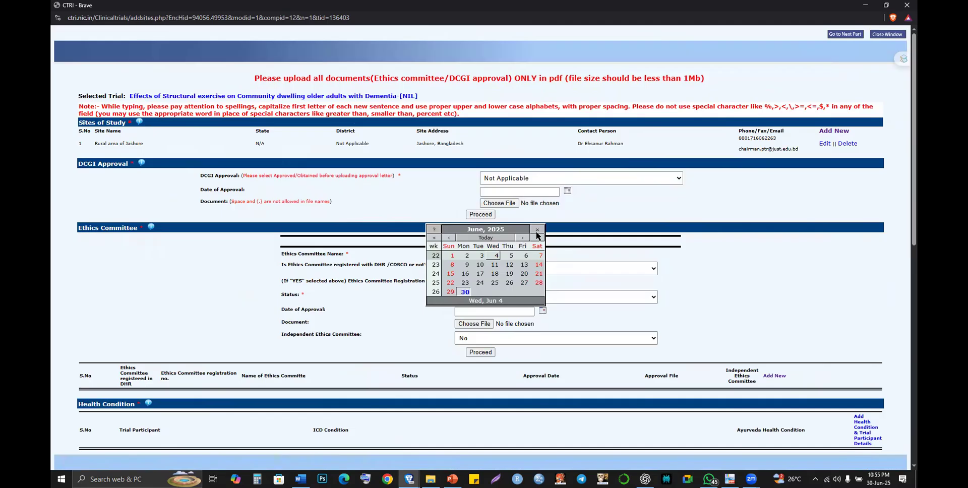
click(449, 237)
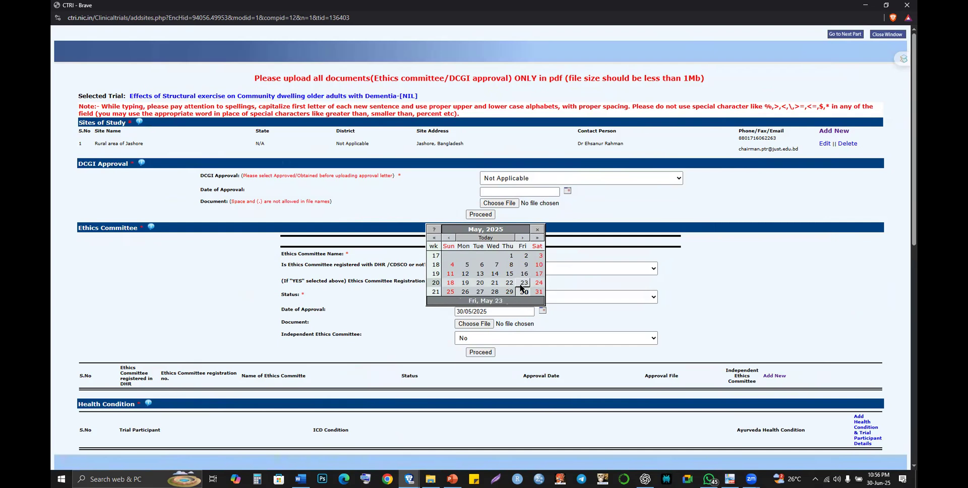
click(465, 293)
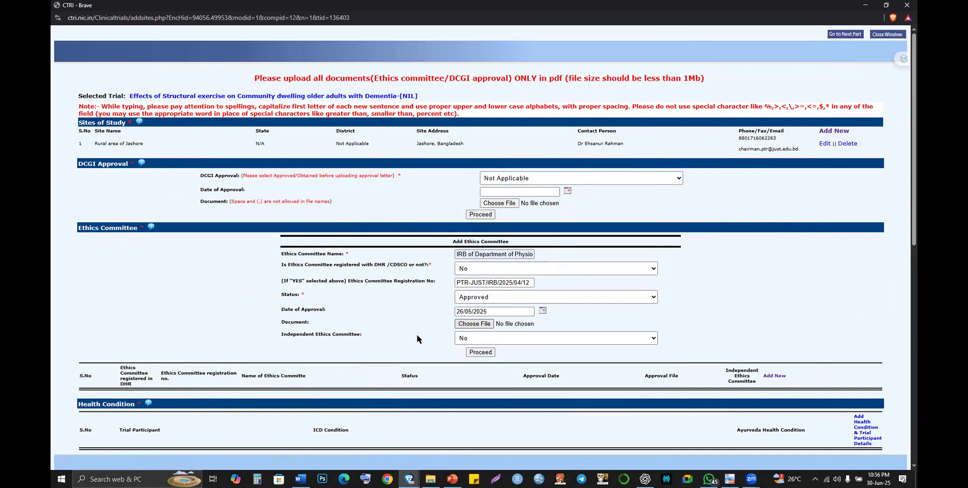
key(alt+Tab)
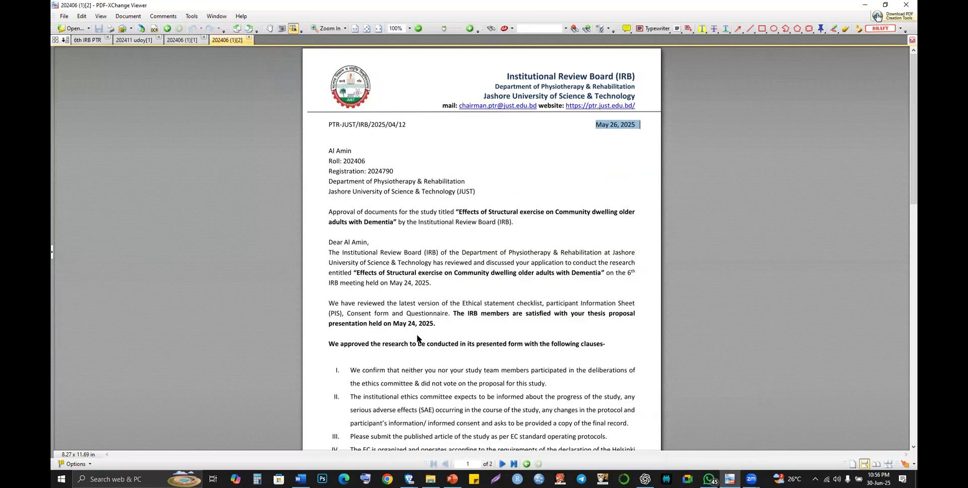
key(alt+Tab)
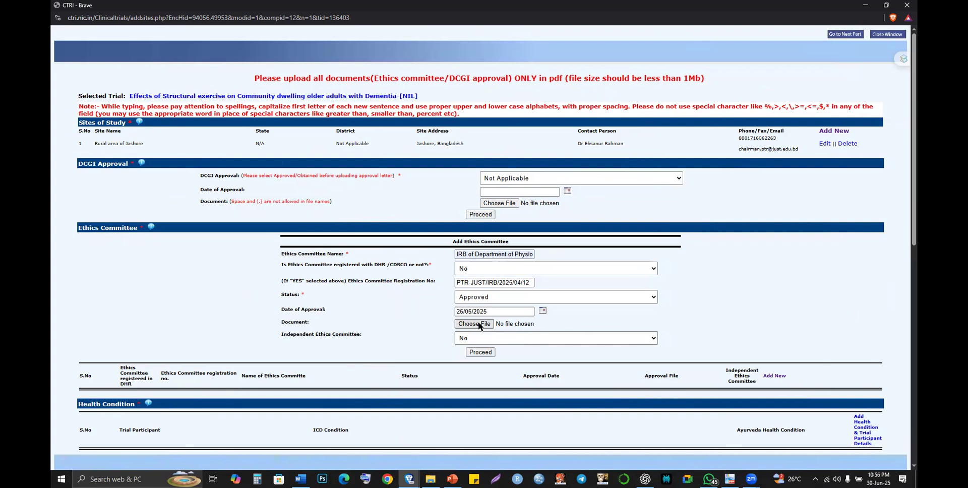
- Open the ethics document file chooser and cancel it for now
click(479, 324)
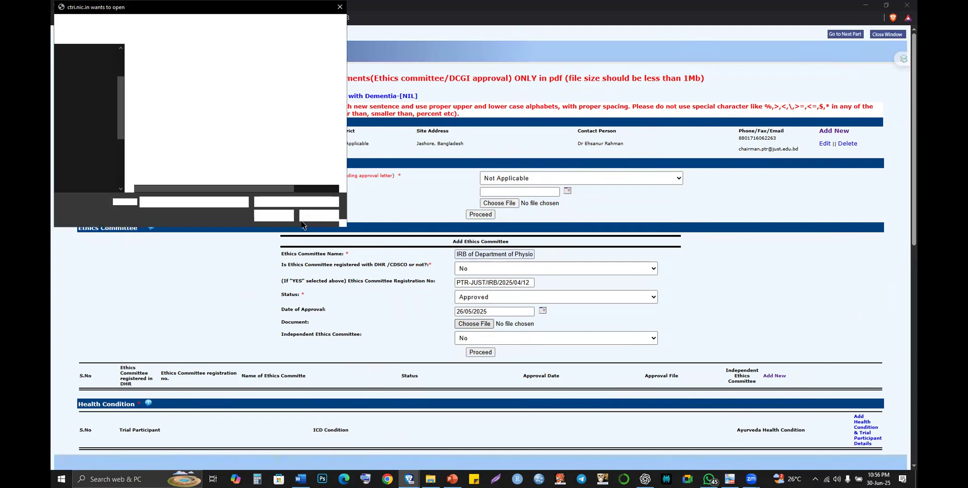
click(304, 218)
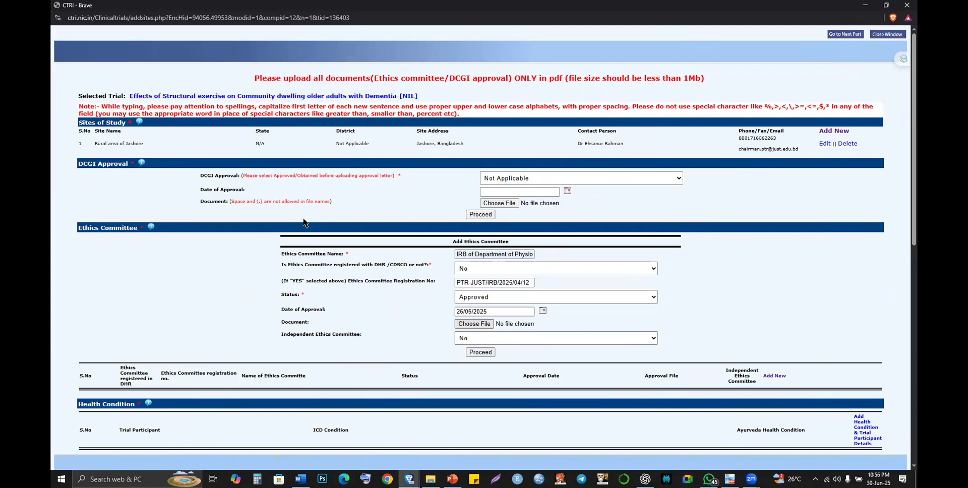
key(alt+Tab)
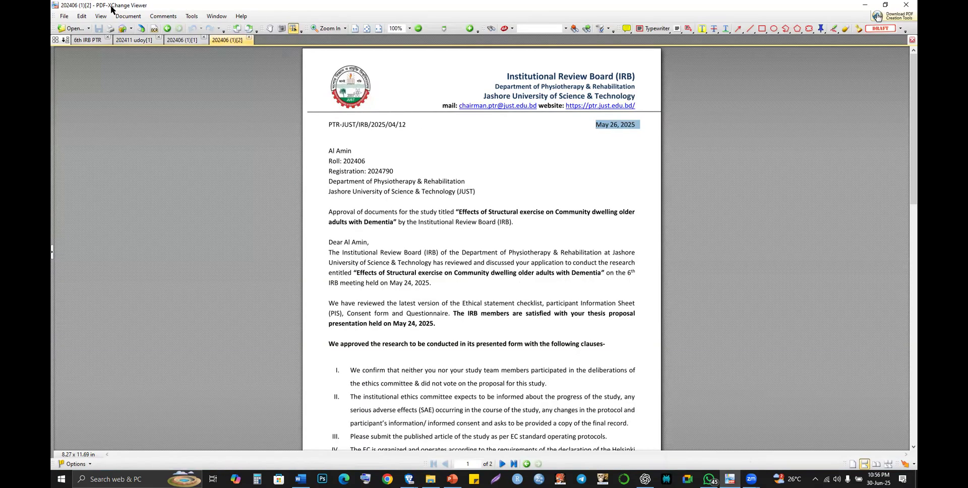
- Save the approval letter to the Desktop as a new PDF ending '_Amin_IRB'
click(71, 19)
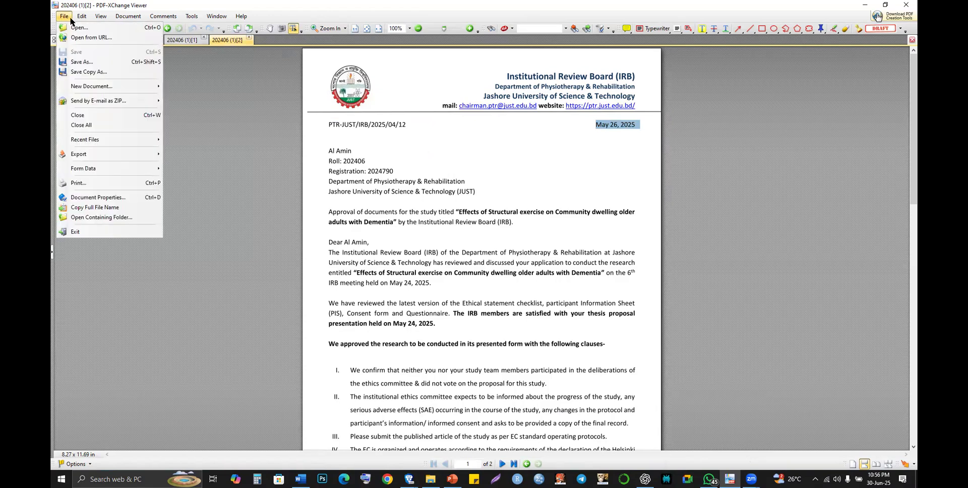
click(95, 62)
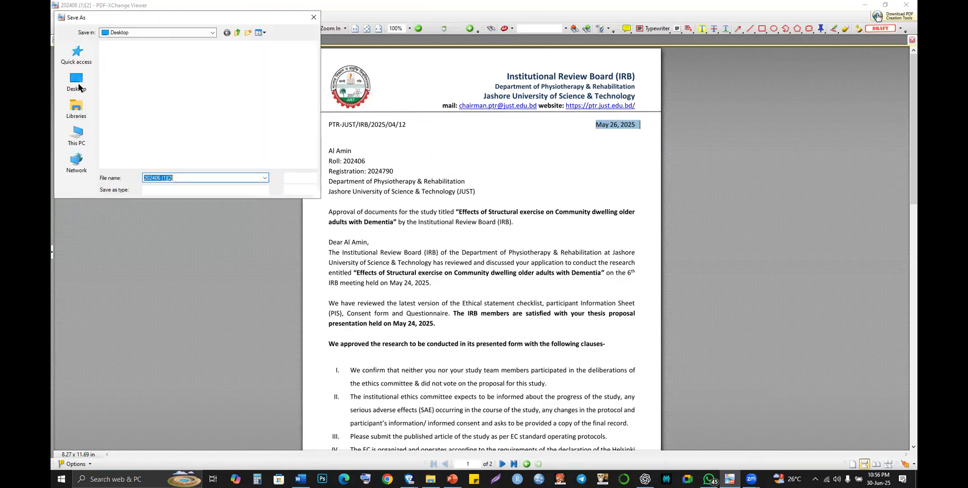
click(77, 83)
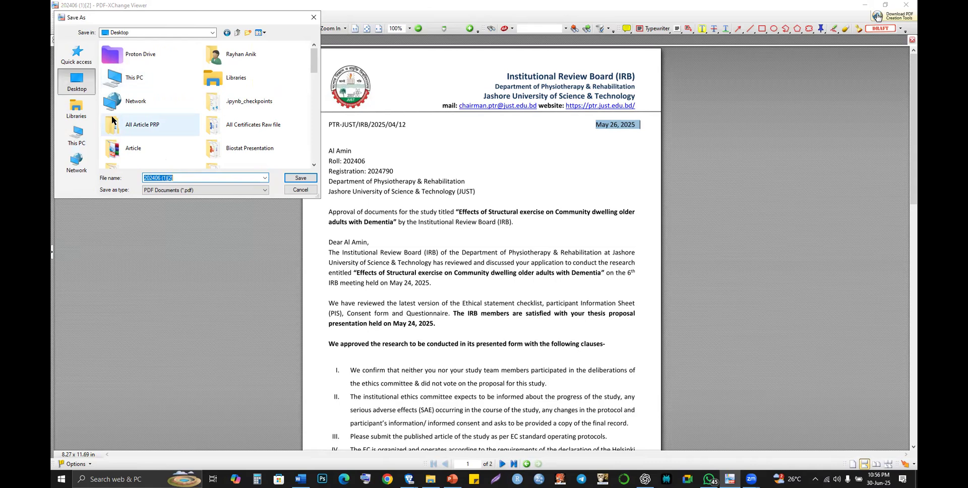
text(Al)
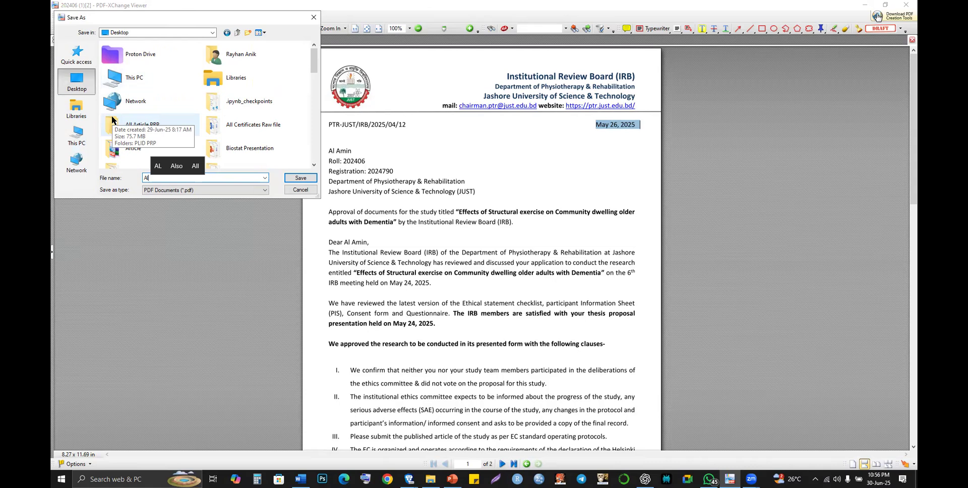
text(A)
key(BackSpace)
key(BackSpace)
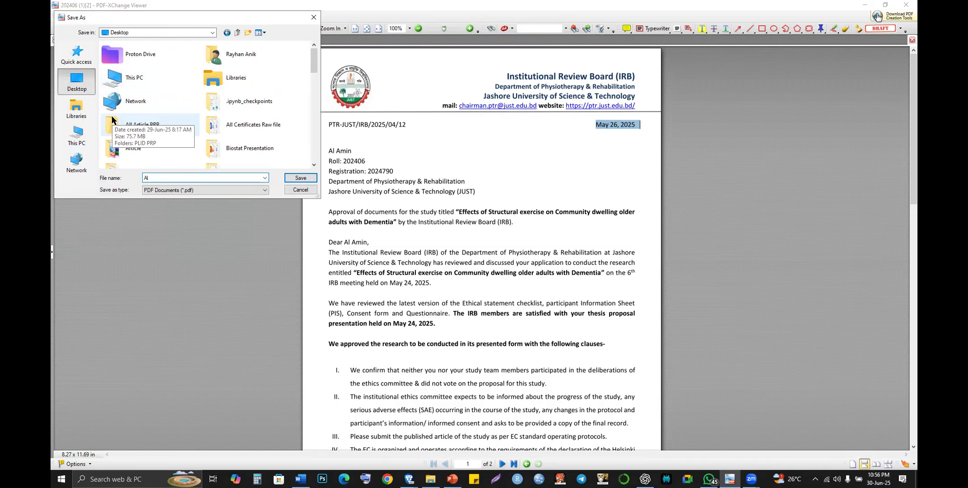
text(_Amin)
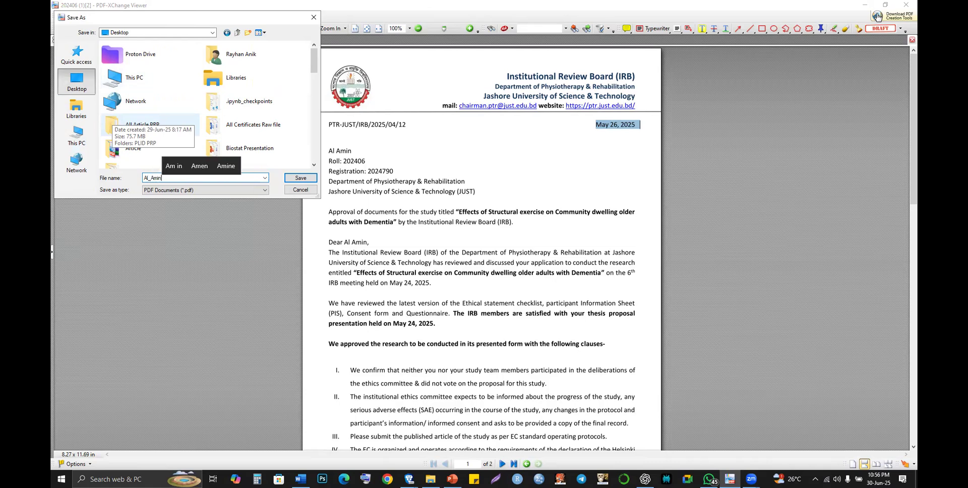
text(_)
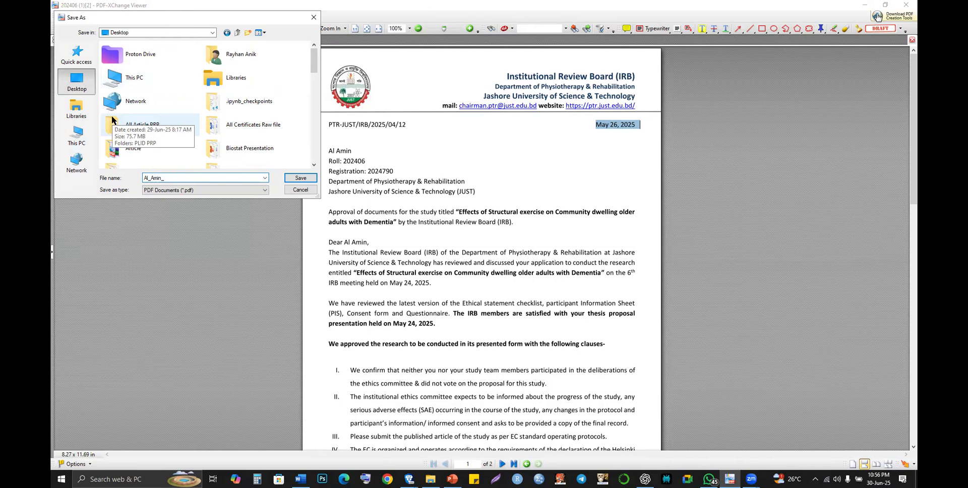
text(IRB)
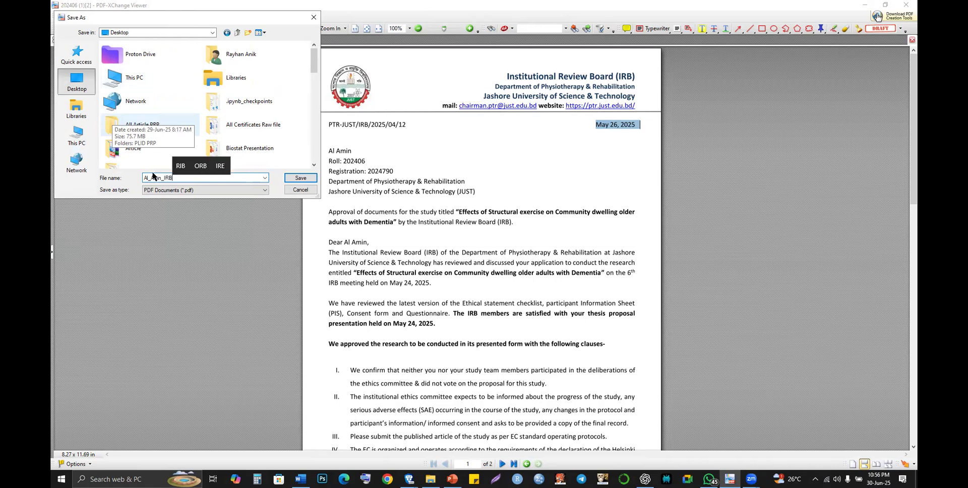
click(302, 179)
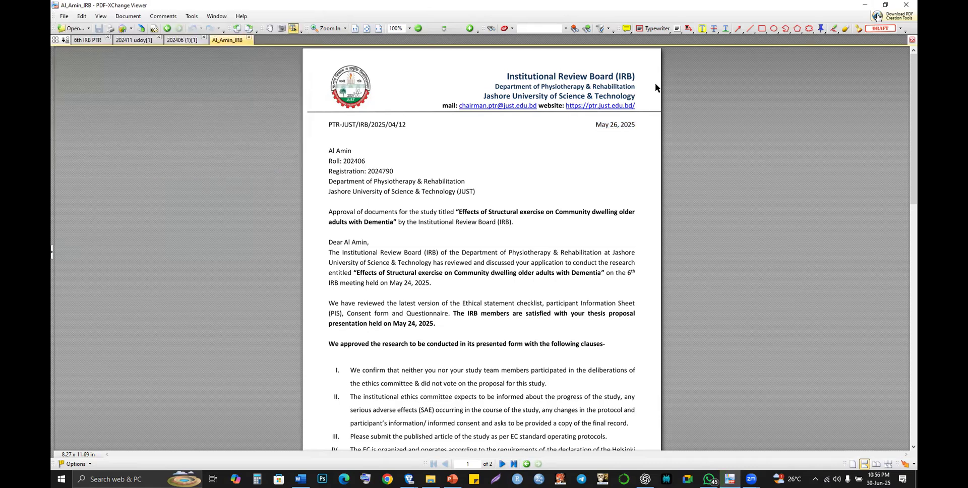
key(alt+Tab)
- Attach the saved Desktop IRB approval PDF as the ethics committee document
click(479, 323)
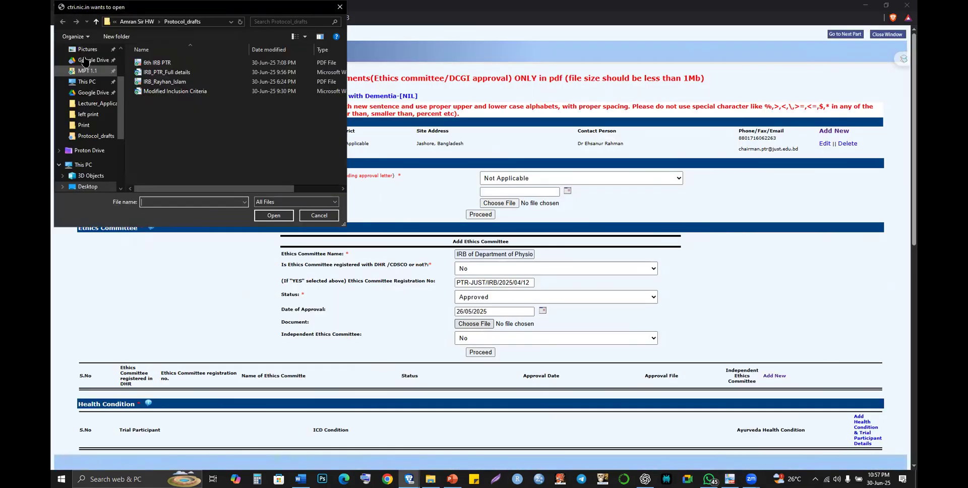
scroll(85, 60, up, 2)
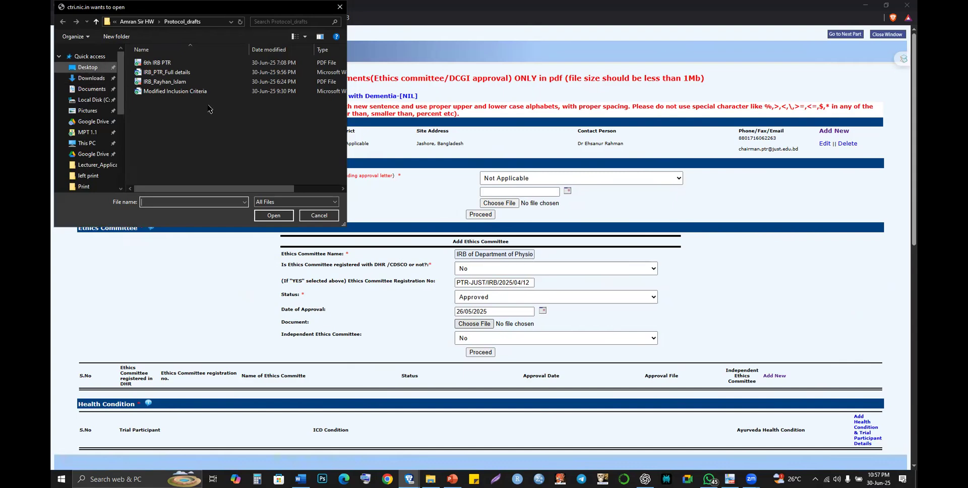
scroll(176, 96, down, 3)
click(176, 96)
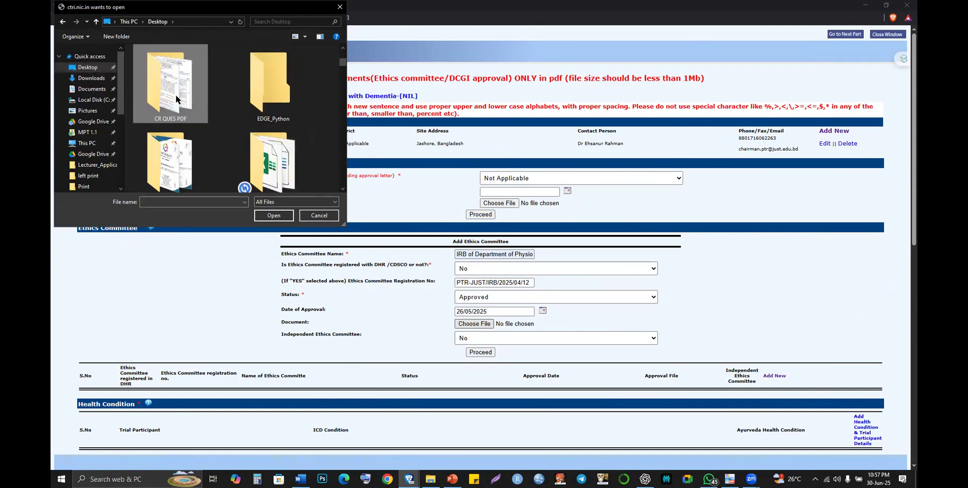
scroll(176, 95, down, 3)
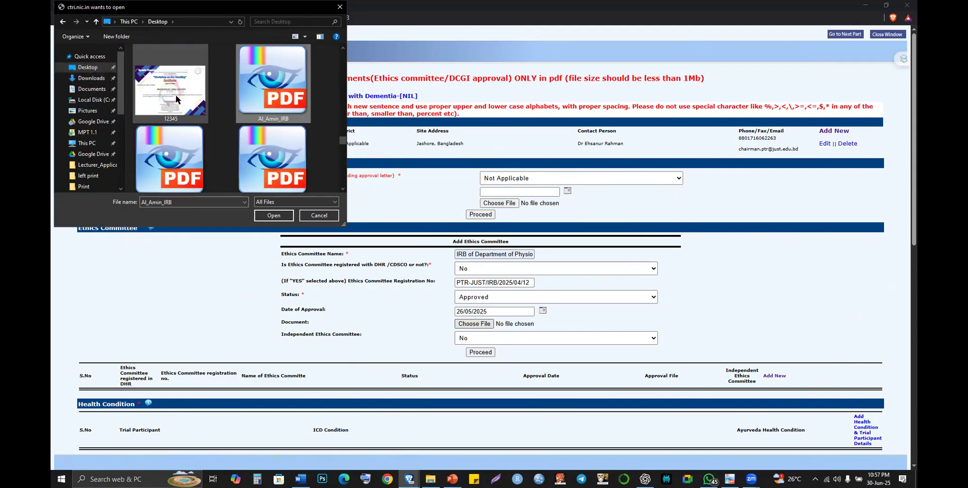
click(254, 110)
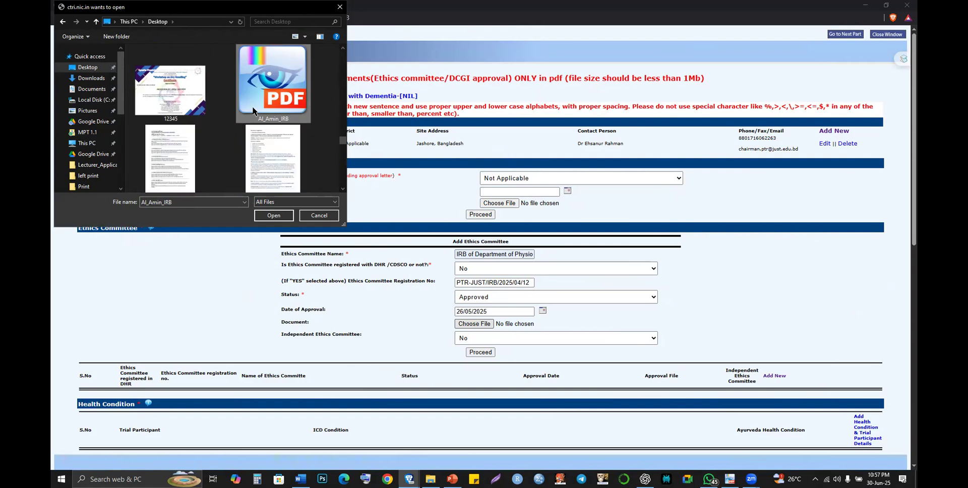
click(274, 216)
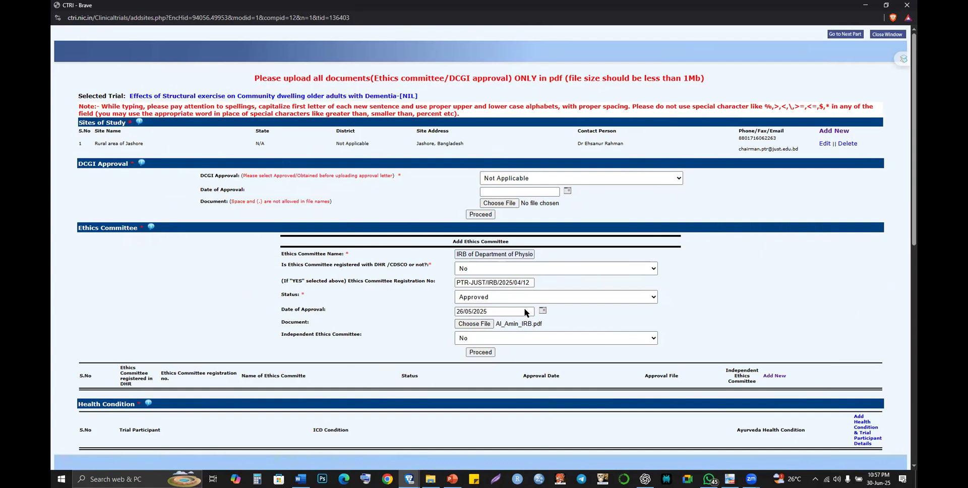
scroll(514, 308, down, 1)
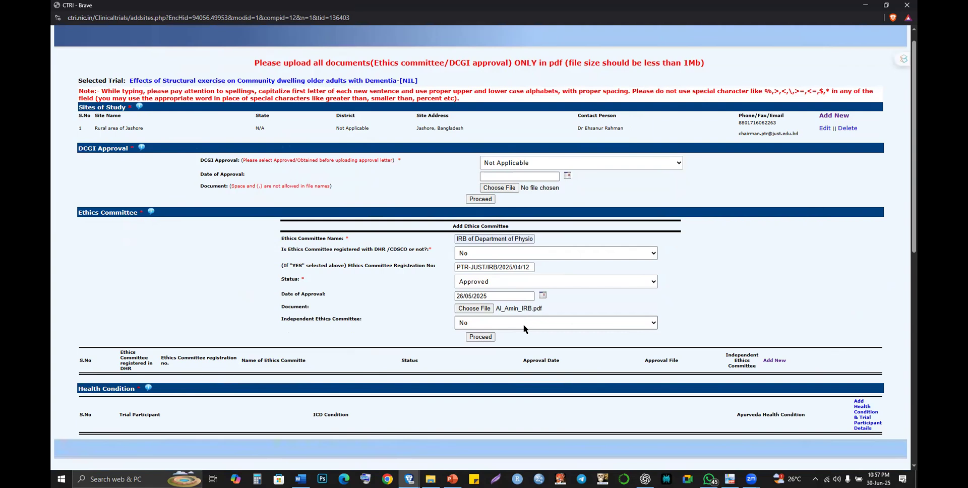
- Submit the ethics committee with Independent Committee and DHR both No, accepting removal of disallowed characters
click(523, 324)
click(483, 339)
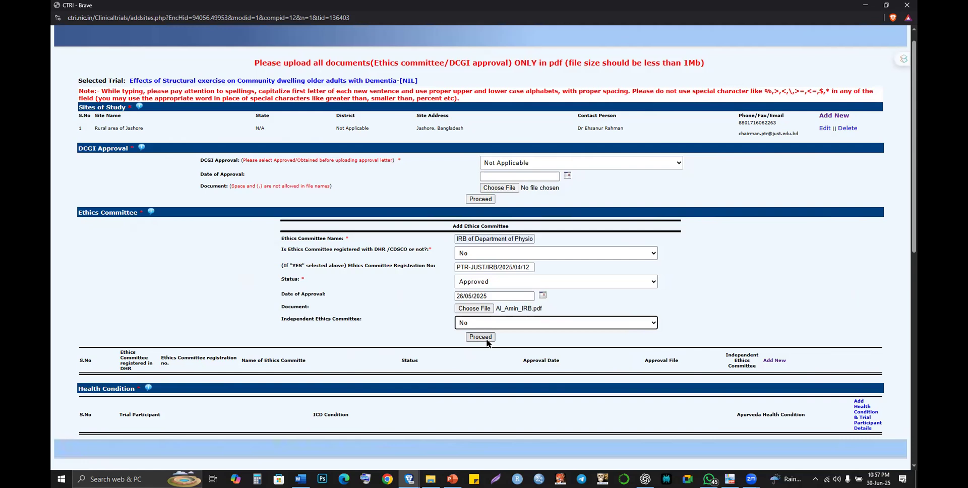
click(480, 338)
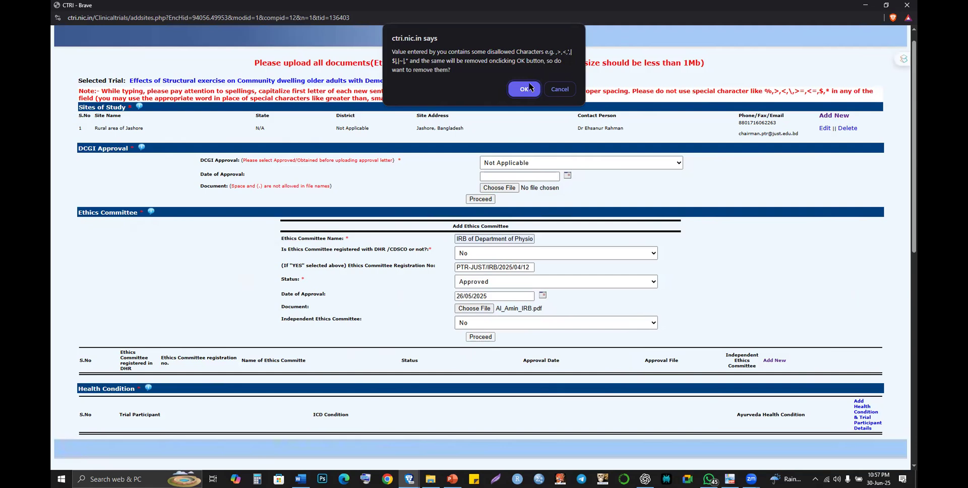
click(524, 89)
click(480, 337)
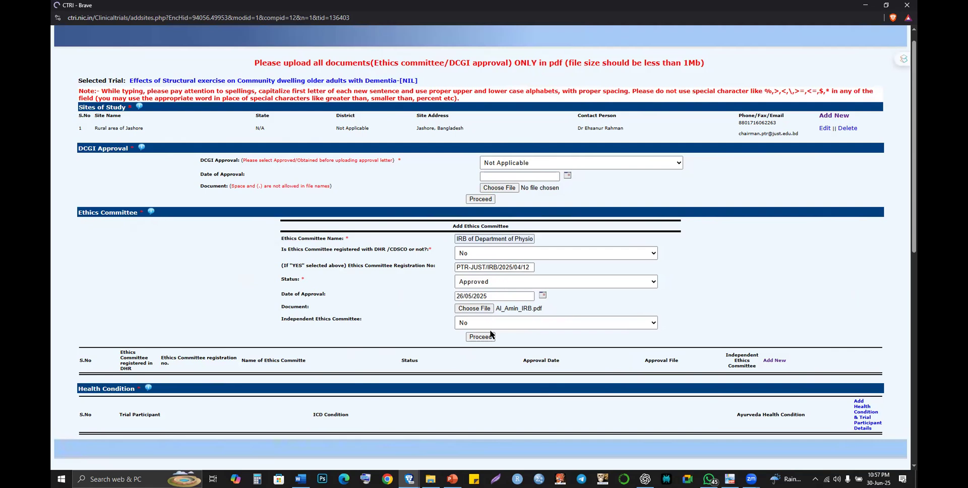
click(523, 255)
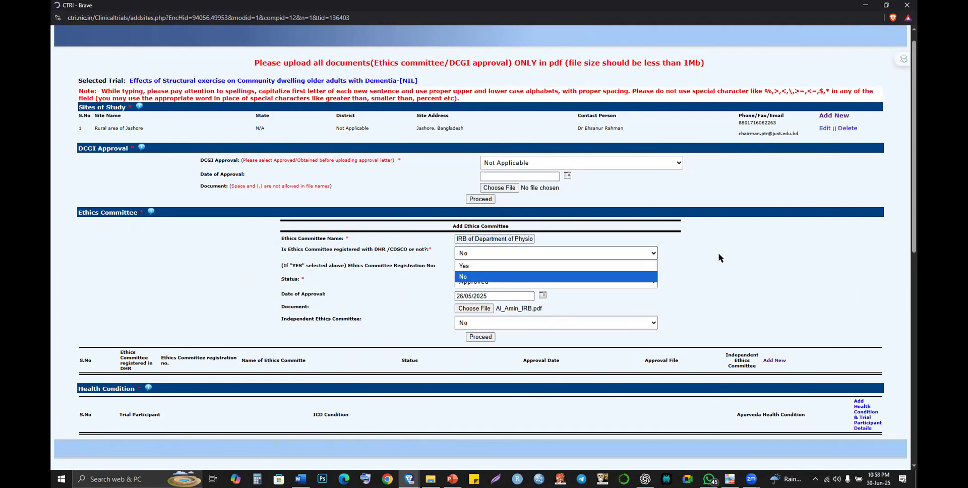
click(718, 253)
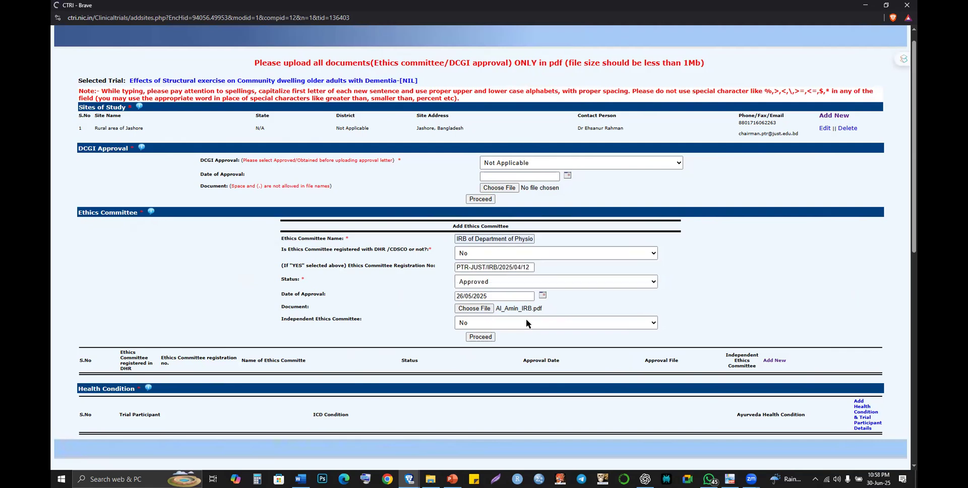
click(480, 337)
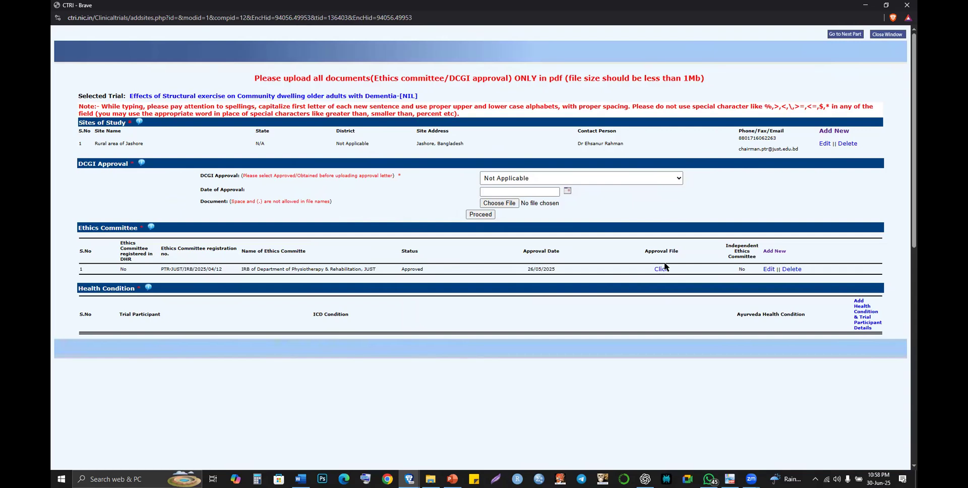
- Open the attached IRB approval PDF for the ethics committee approved on 26/05/2025
click(661, 268)
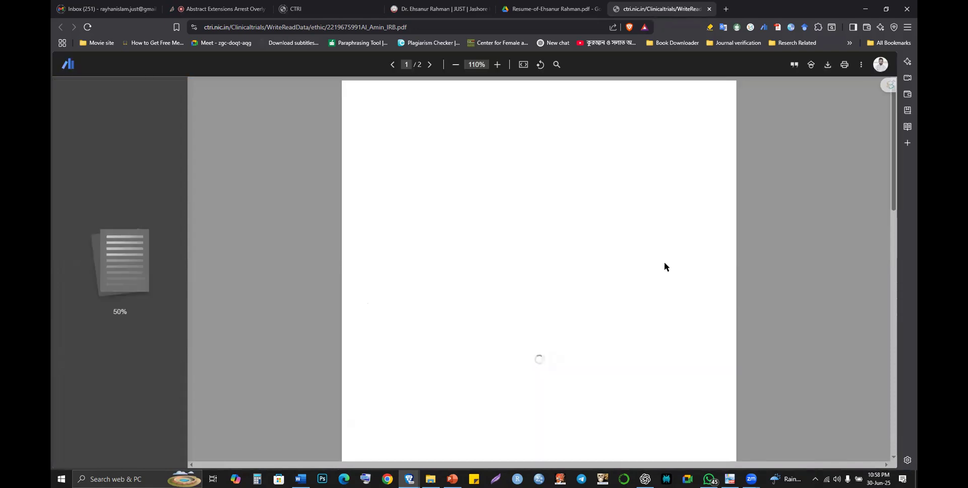
scroll(665, 263, down, 6)
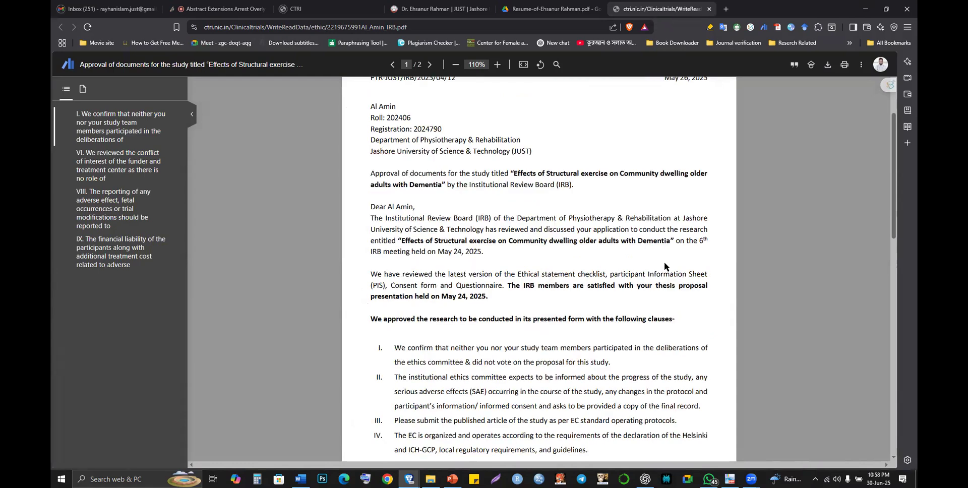
scroll(663, 263, up, 4)
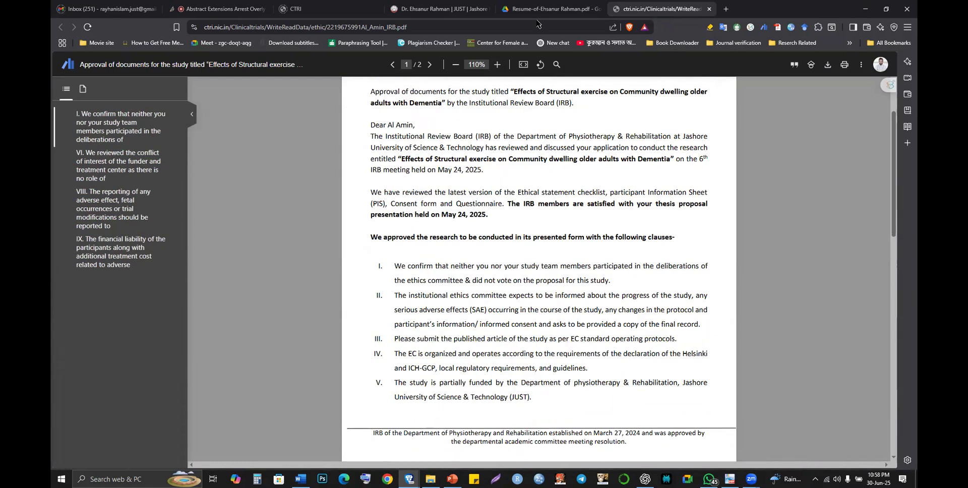
scroll(530, 284, up, 3)
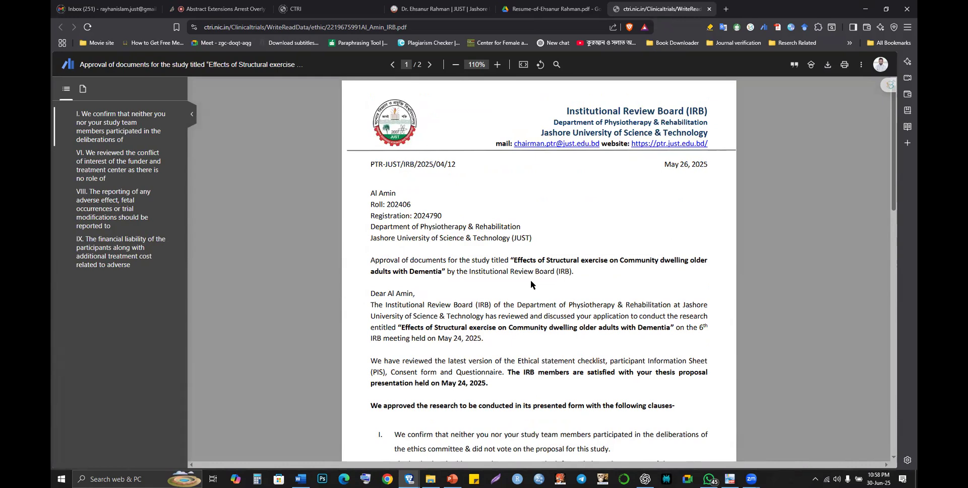
key(alt+Tab)
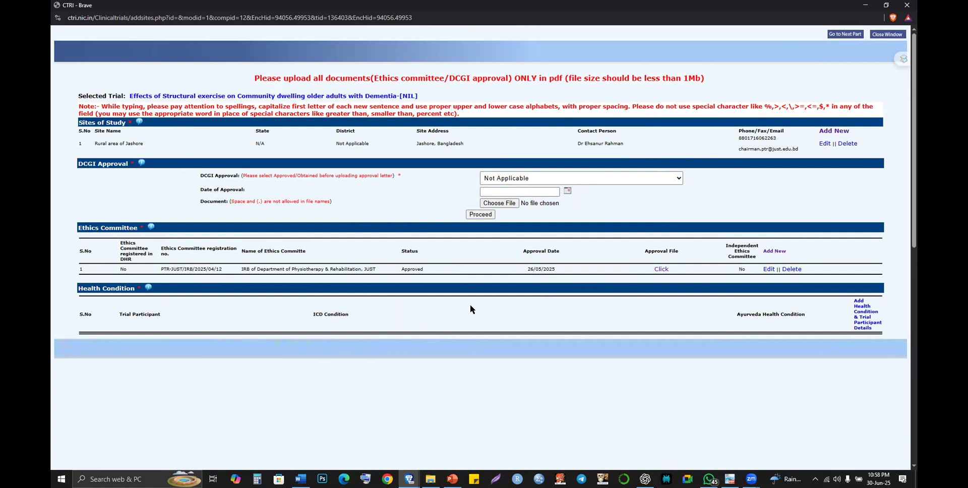
- Add a new health condition entry and set its Trial Participant to Patients
click(760, 316)
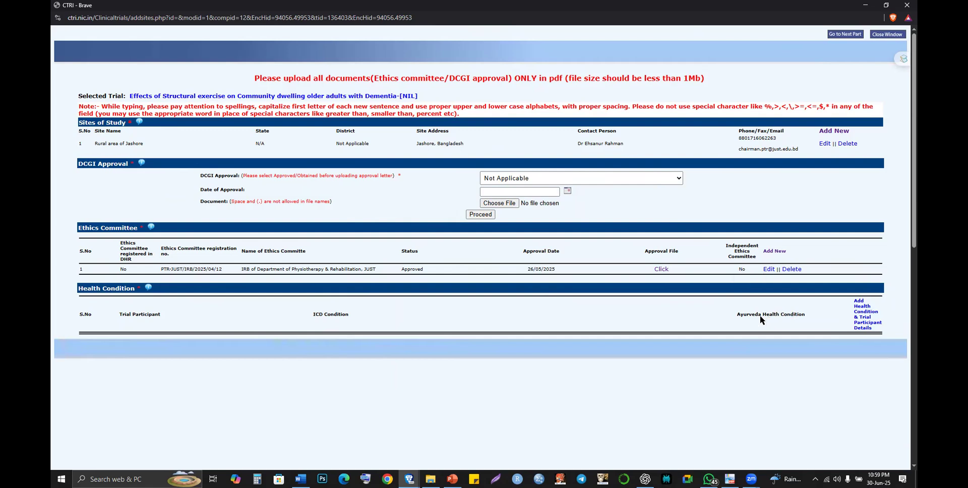
click(865, 328)
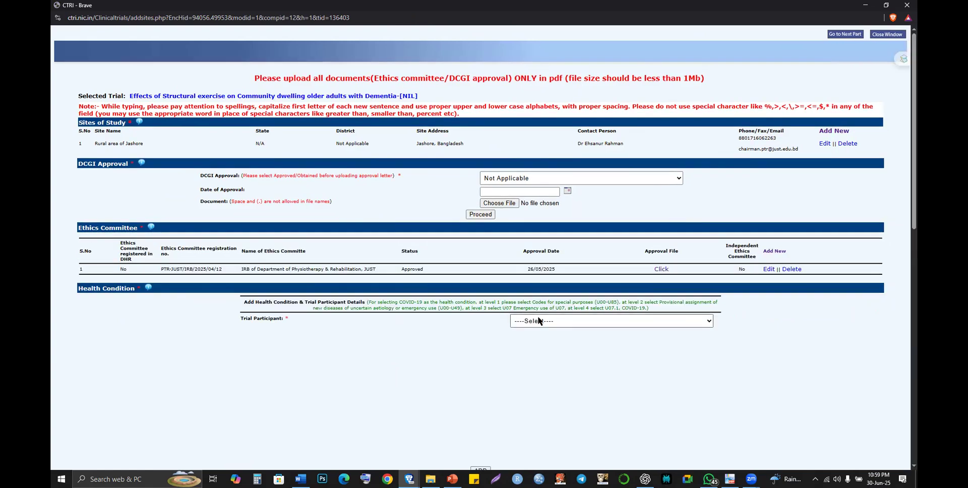
click(538, 320)
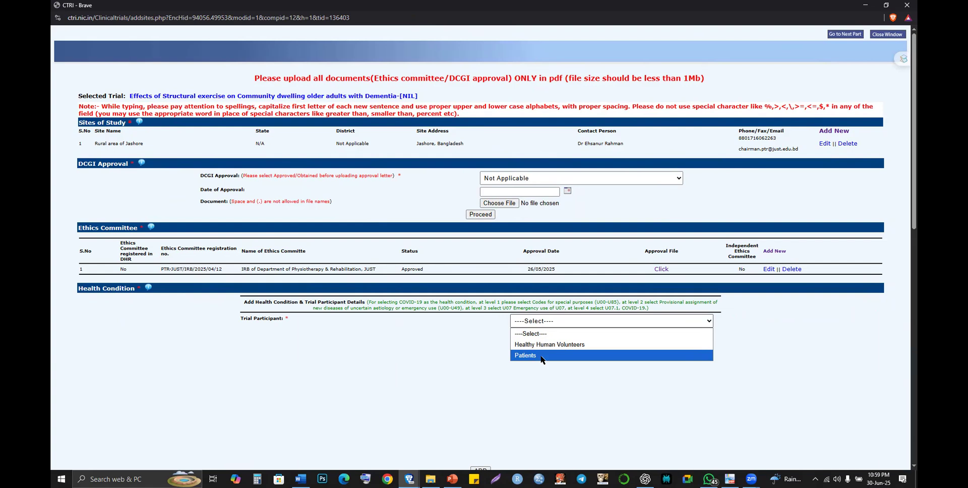
click(541, 359)
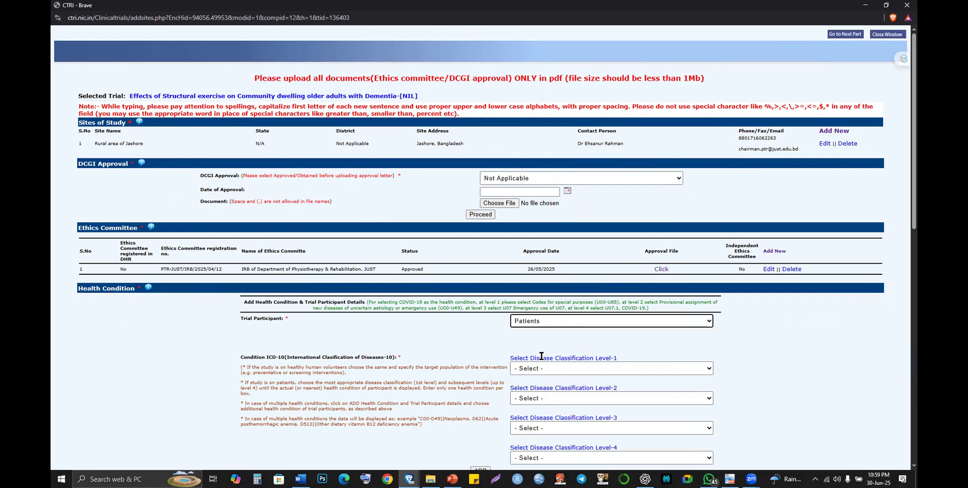
scroll(541, 356, down, 1)
scroll(541, 355, down, 1)
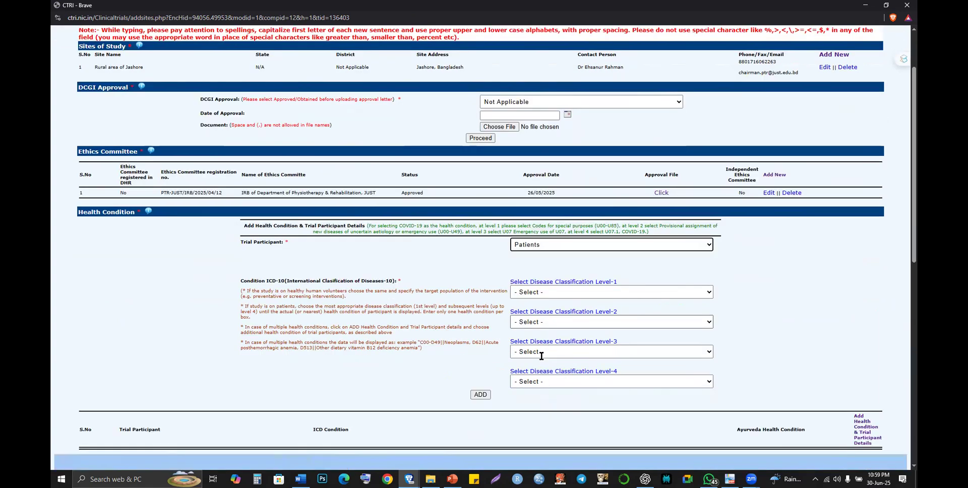
scroll(451, 328, up, 1)
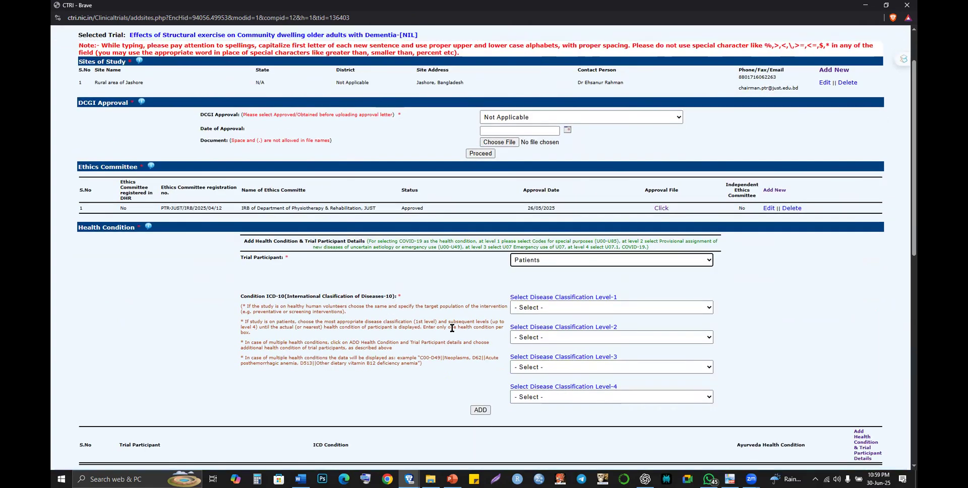
click(547, 262)
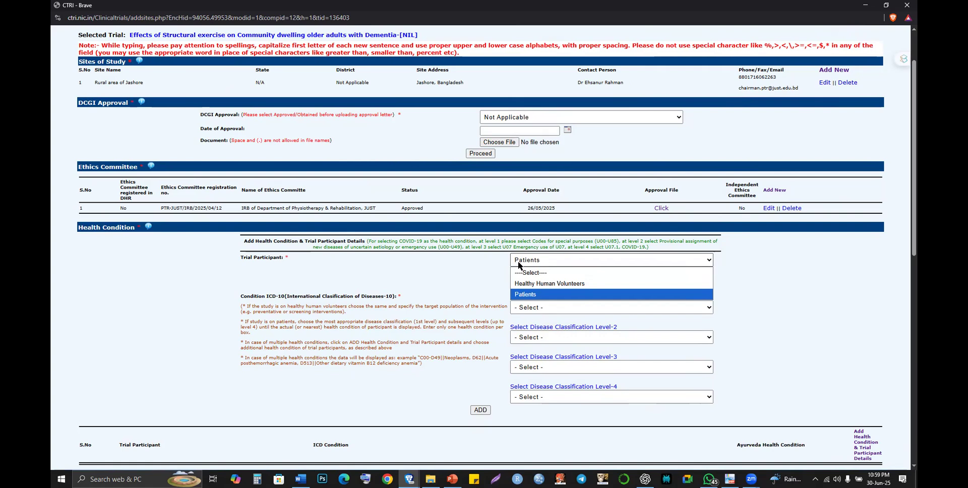
click(492, 260)
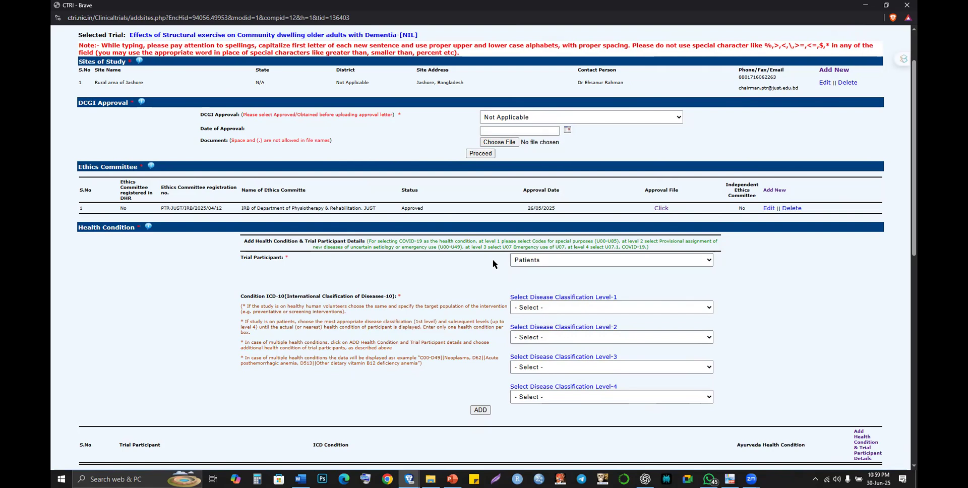
scroll(492, 259, down, 1)
scroll(486, 264, up, 1)
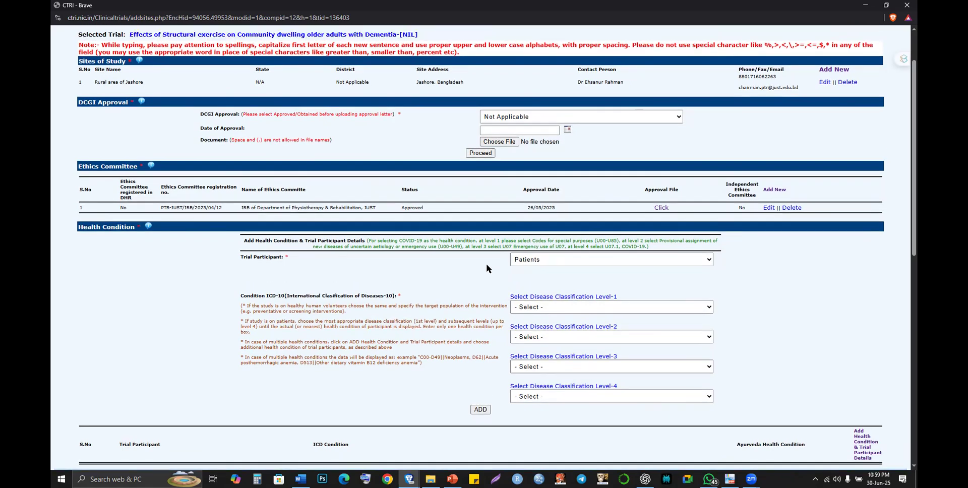
- Set Disease Classification Level-1 to (F01-F99) Mental, Behavioral and Neurodevelopmental disorders
click(535, 309)
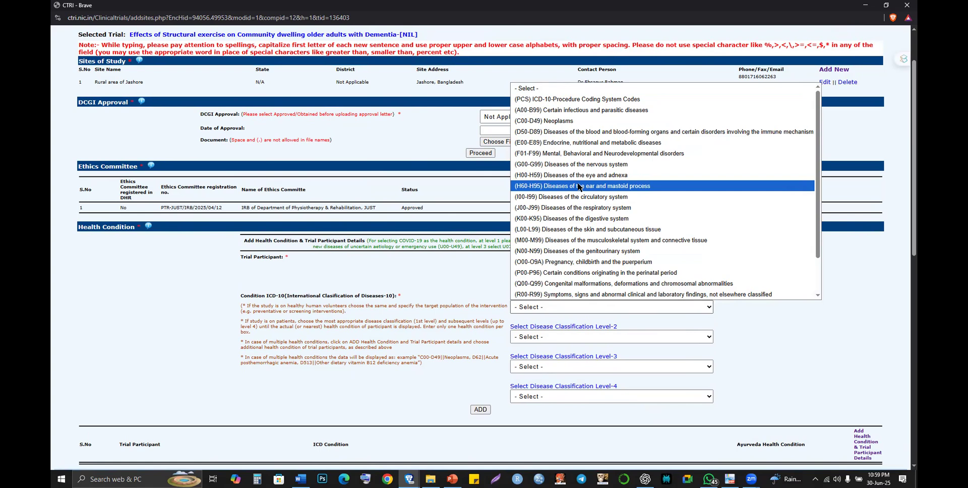
scroll(579, 187, down, 1)
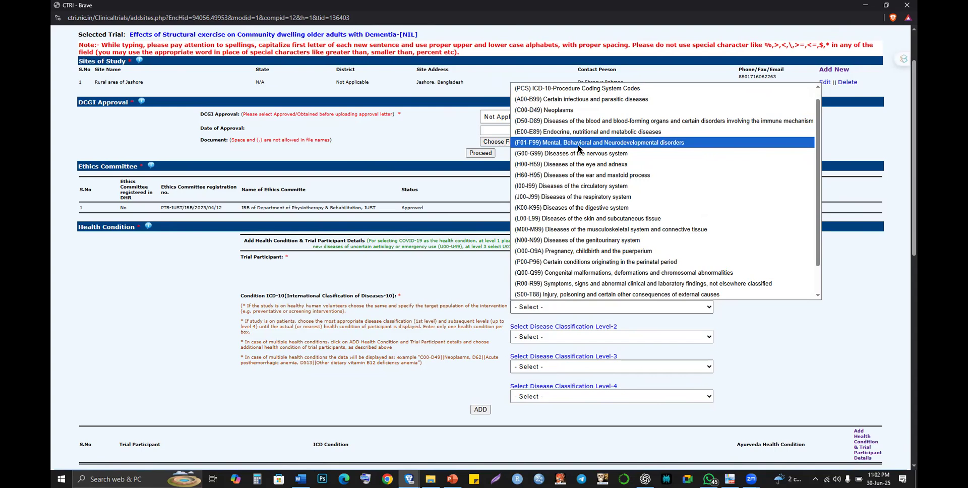
key(Return)
click(242, 295)
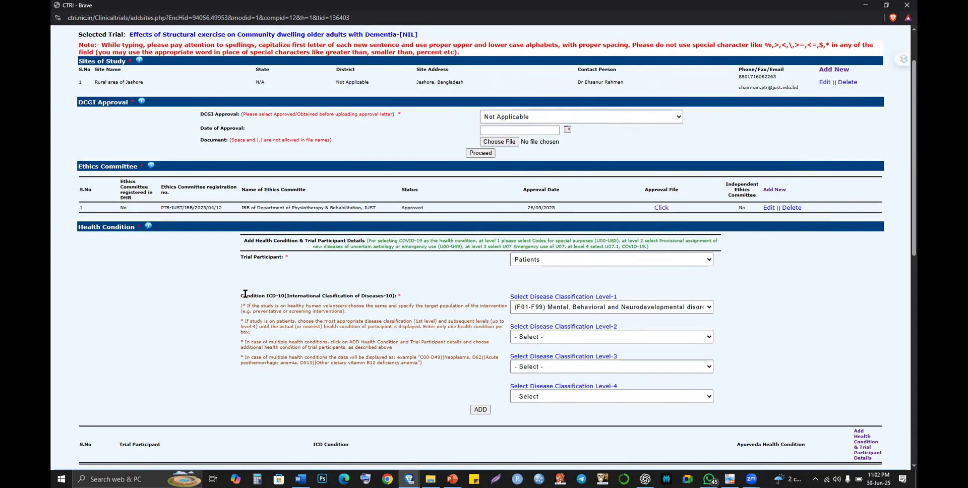
- Copy the ICD-10 instructions and send them to ChatGPT under 'Fill up this for my study in CTRI:'
drag(241, 296, 427, 361)
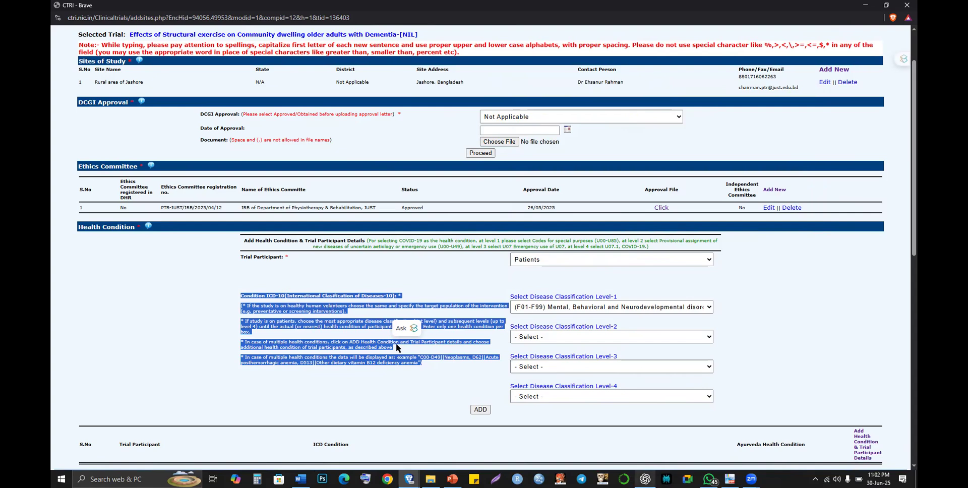
key(alt+Tab)
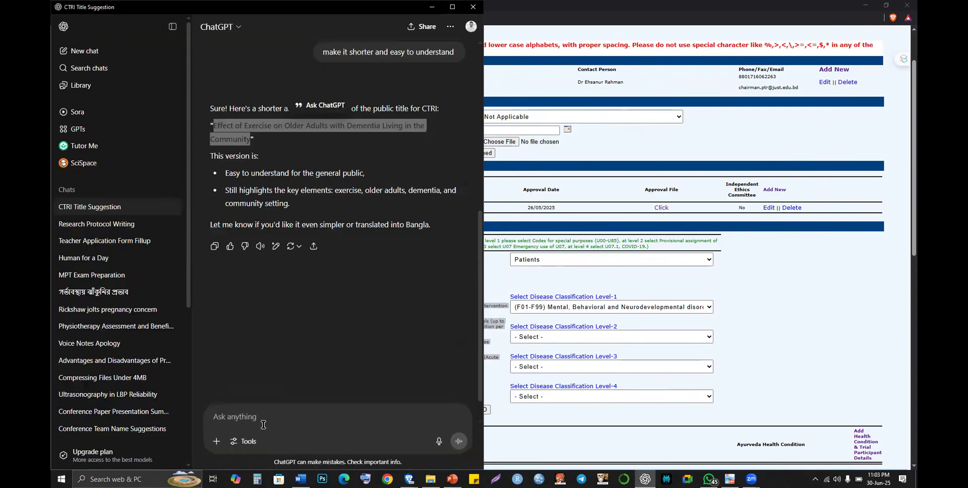
click(263, 424)
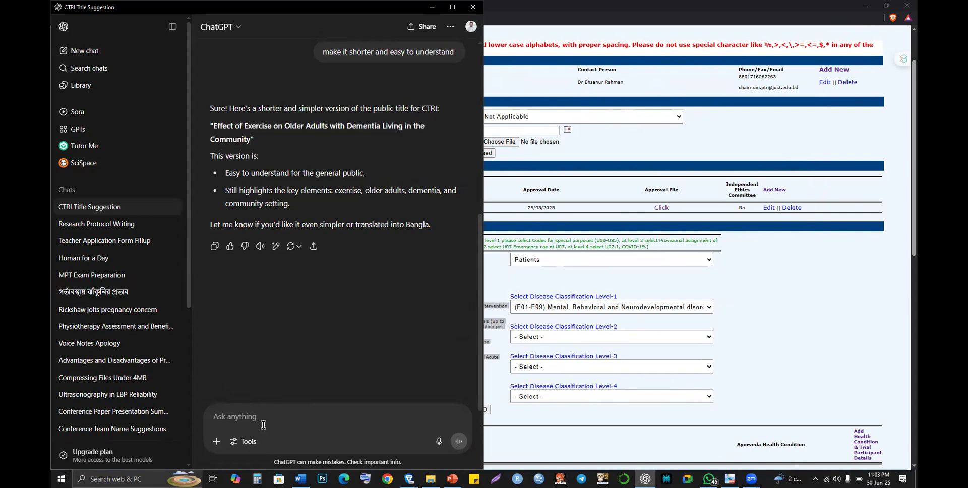
text(Fill up this for )
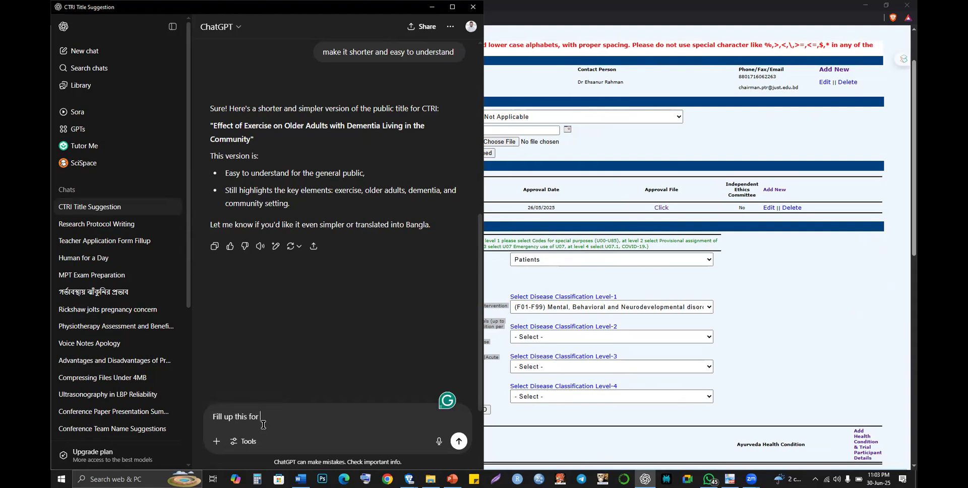
text(my study)
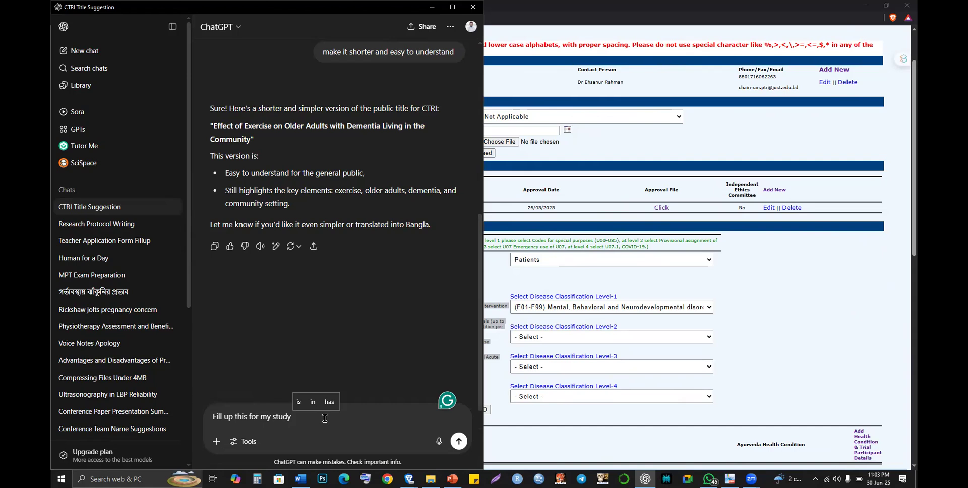
text(:)
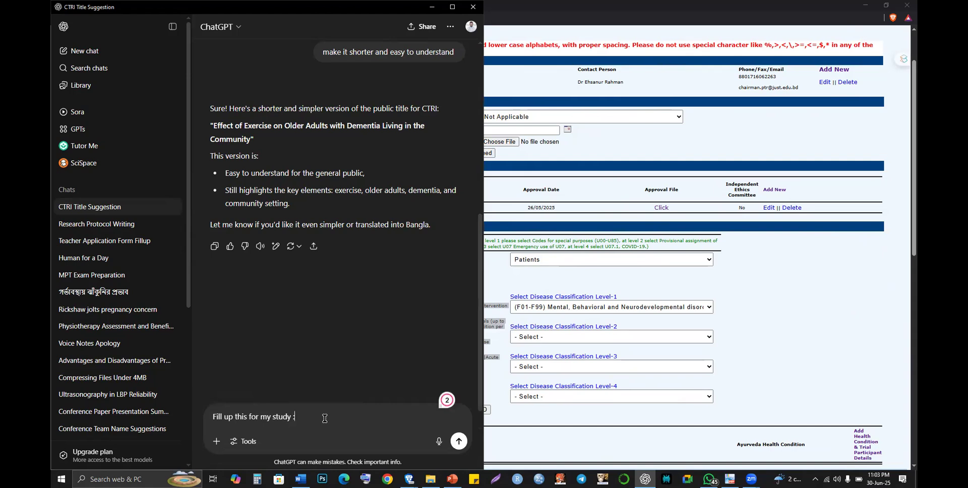
key(BackSpace)
key(BackSpace)
text(onm)
key(BackSpace)
key(BackSpace)
key(BackSpace)
text(in C)
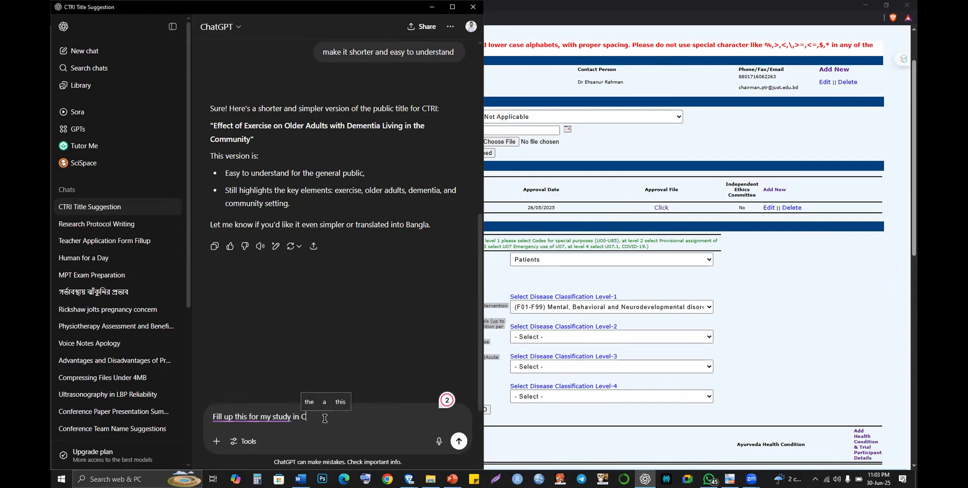
text(TRI:)
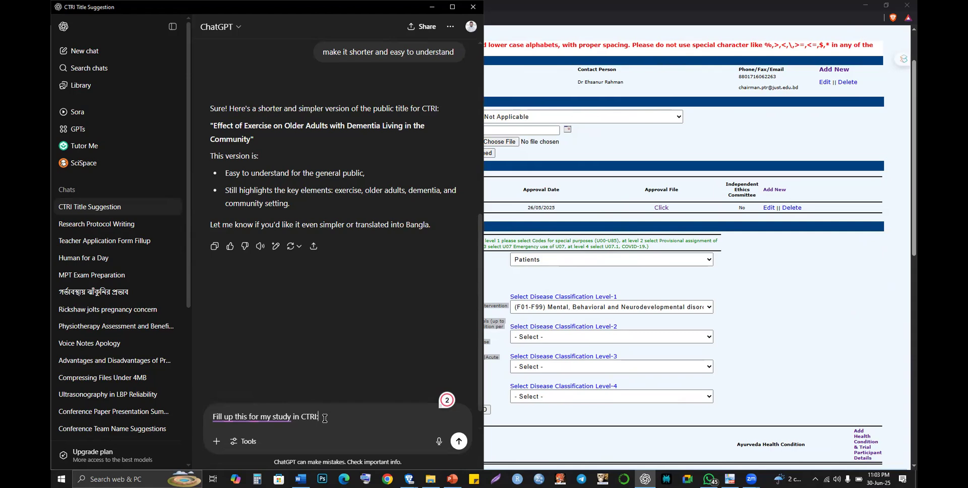
key(shift+Return)
key(ctrl+v)
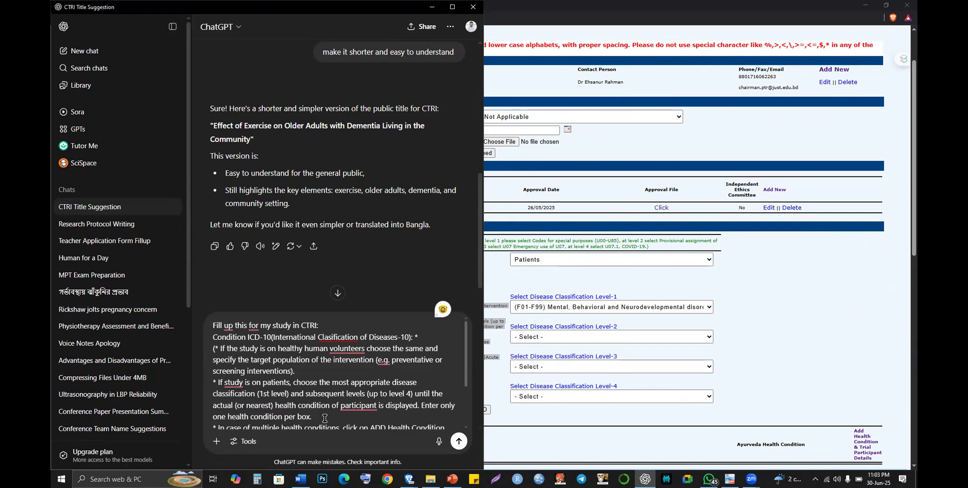
key(Return)
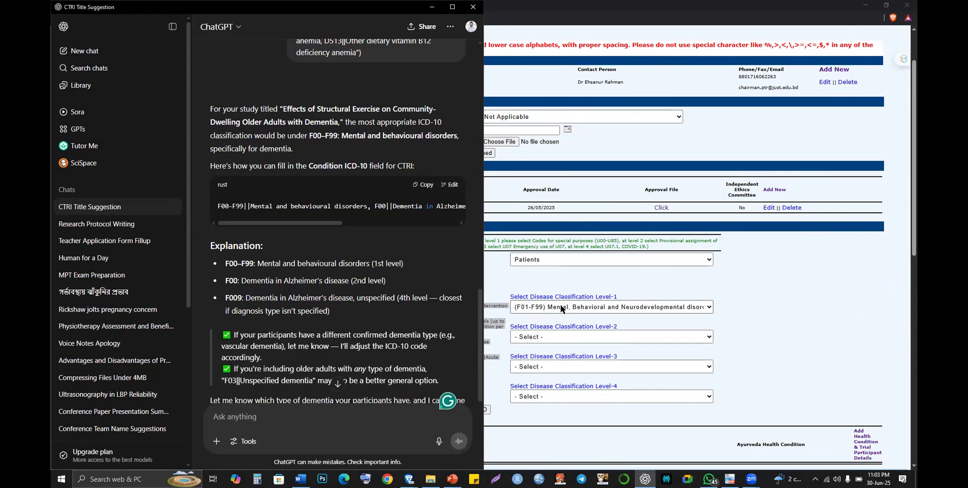
- Place CTRI beside ChatGPT and set classification Levels 2–4 to F60-F69, F68 and F688
click(602, 6)
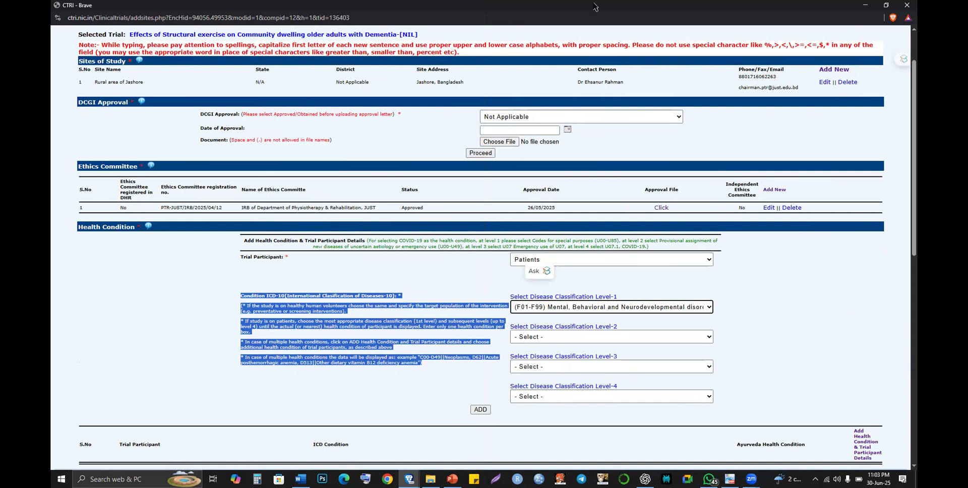
drag(595, 7, 916, 171)
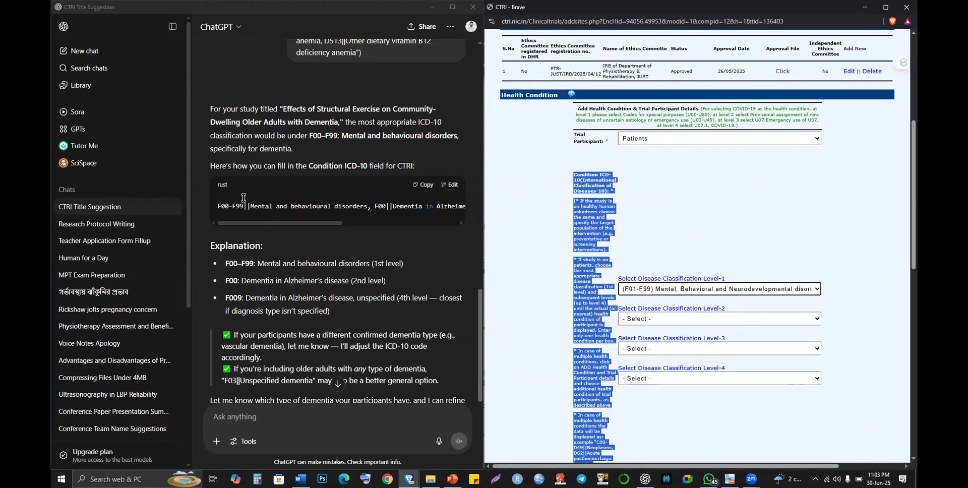
scroll(244, 199, down, 2)
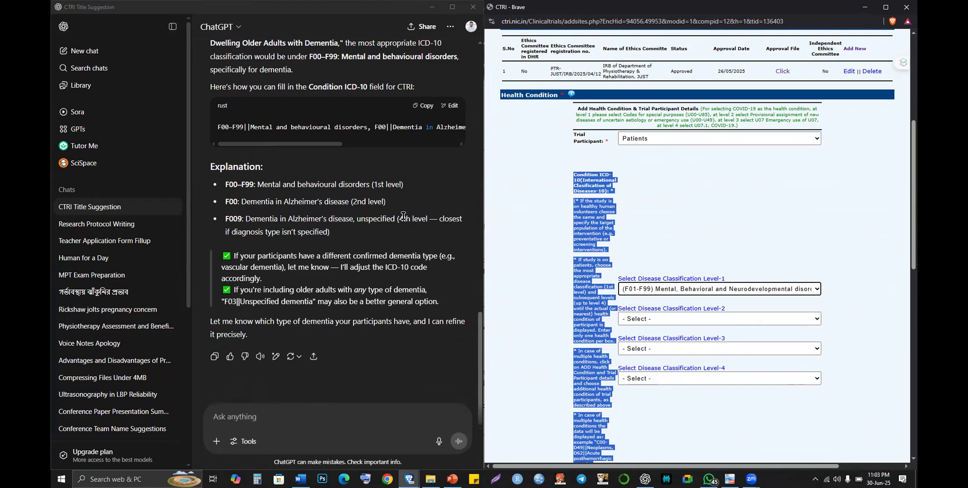
click(656, 319)
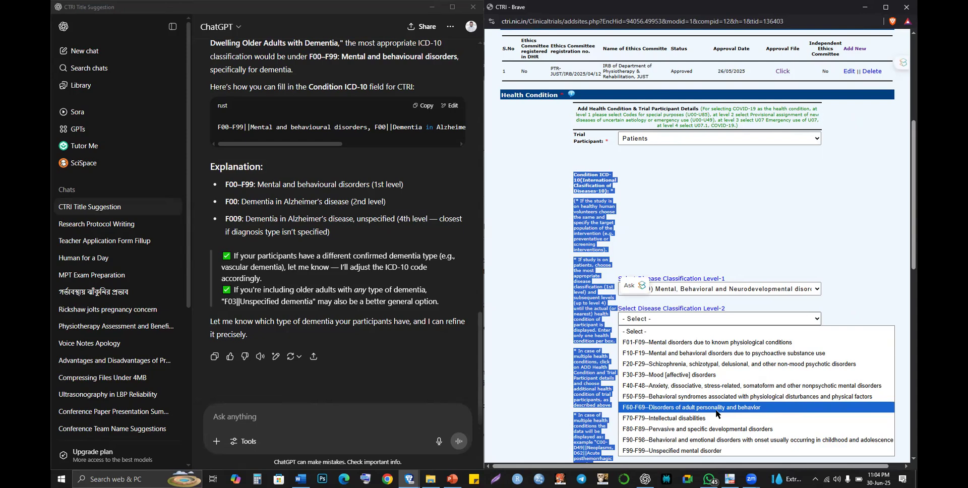
click(716, 409)
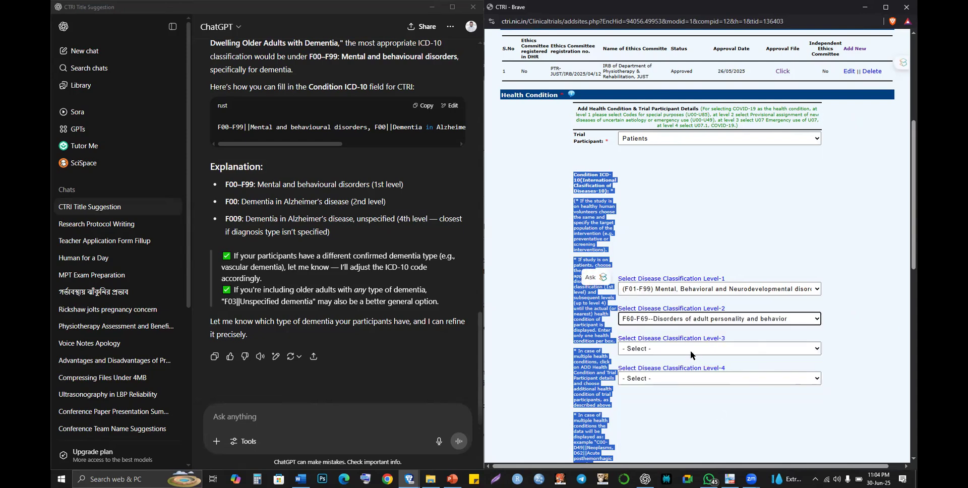
click(691, 350)
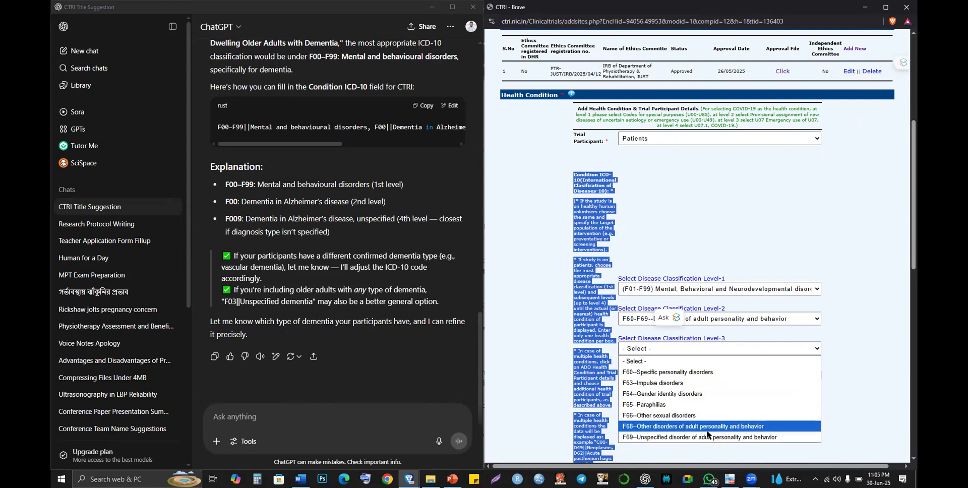
click(707, 435)
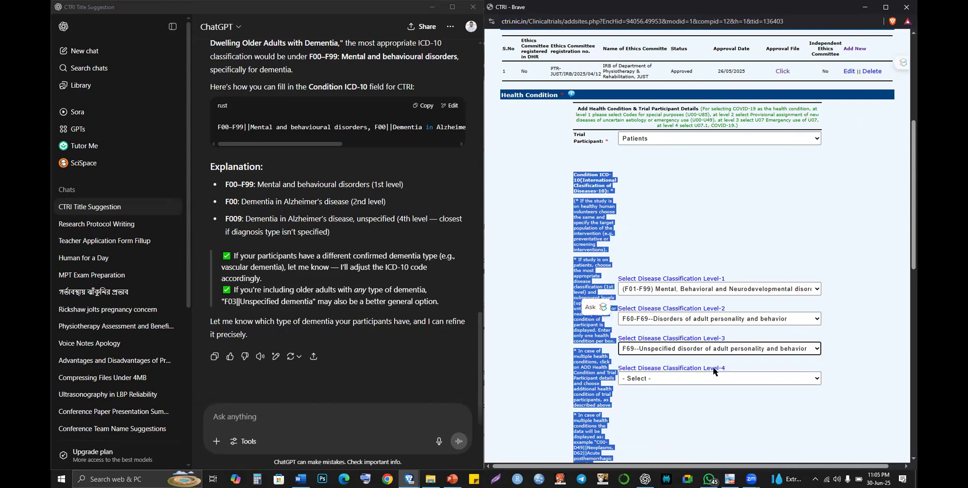
click(748, 351)
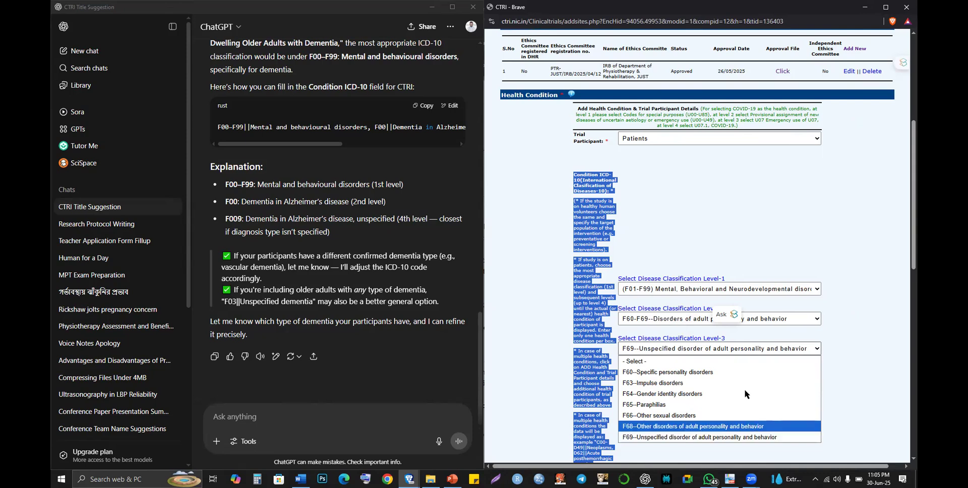
click(749, 427)
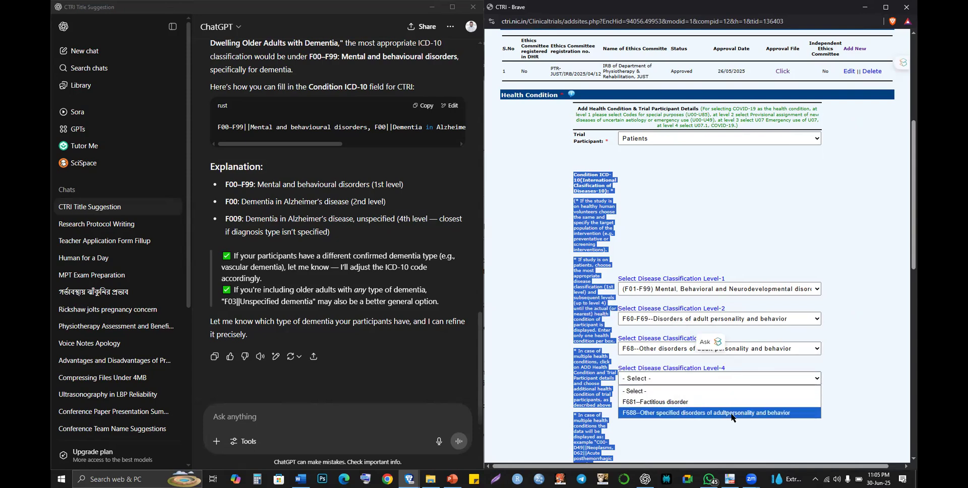
click(731, 413)
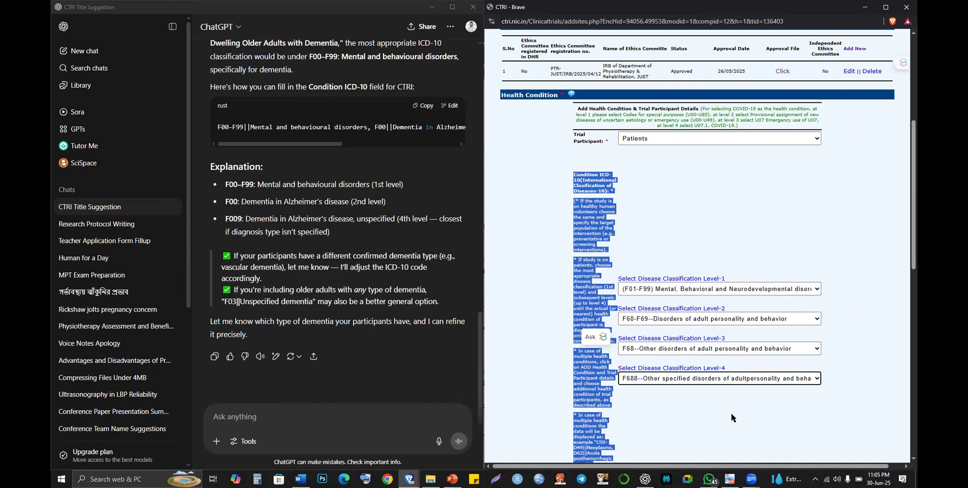
scroll(731, 418, down, 2)
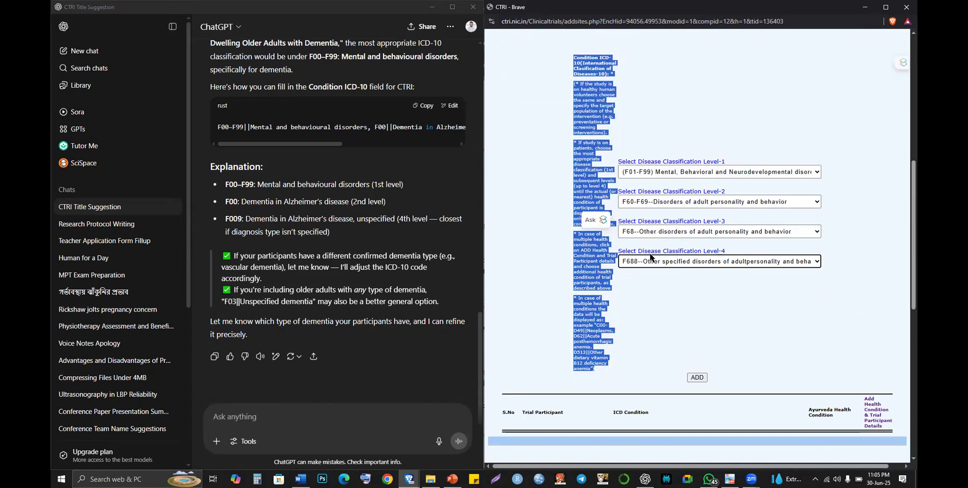
- Add the Patients / F688 health condition to the table and accept the confirmation alert
click(634, 116)
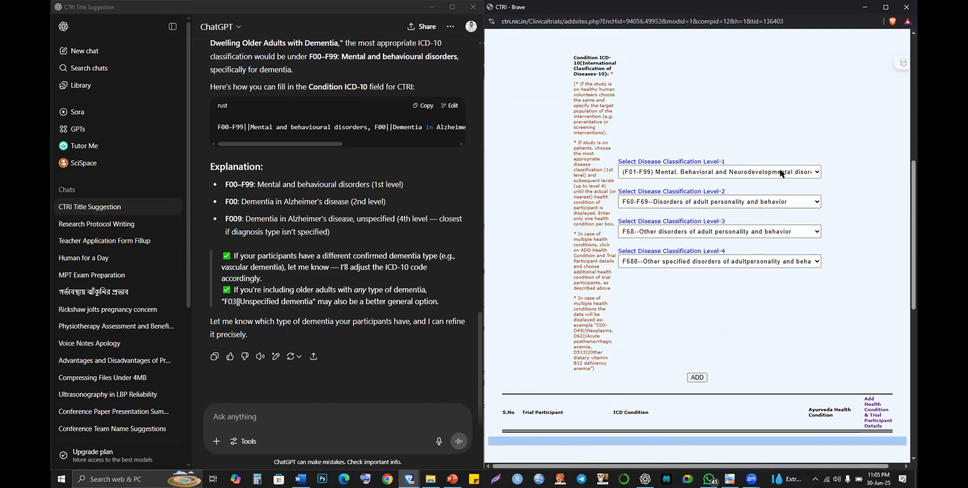
click(704, 378)
click(703, 378)
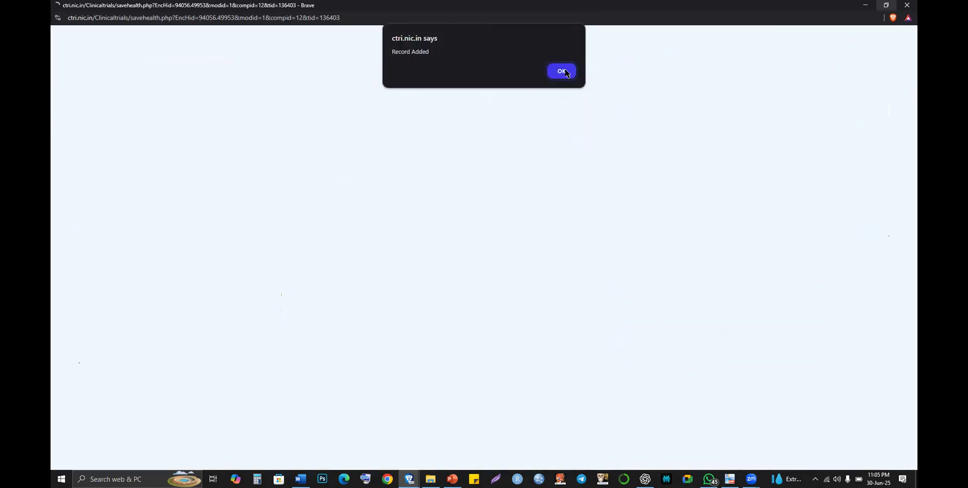
click(565, 69)
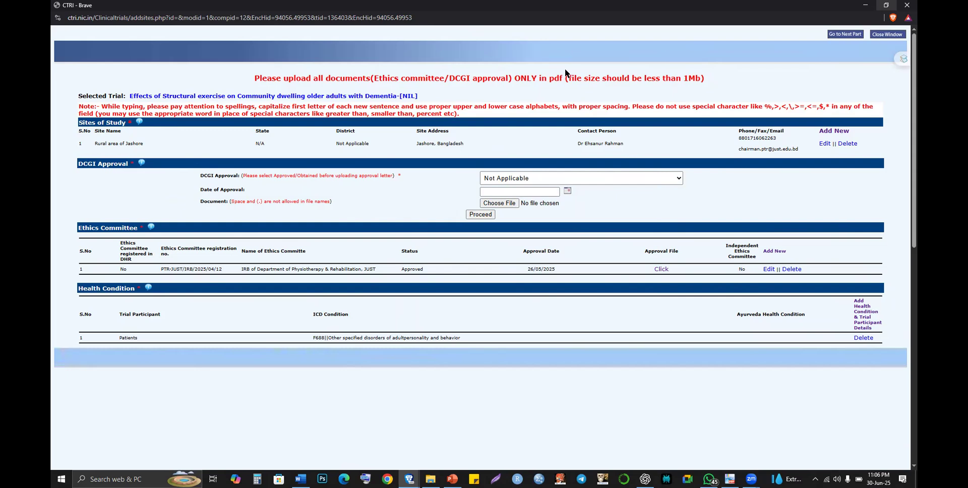
- Confirm moving on to the Study Type part of the registration
click(837, 35)
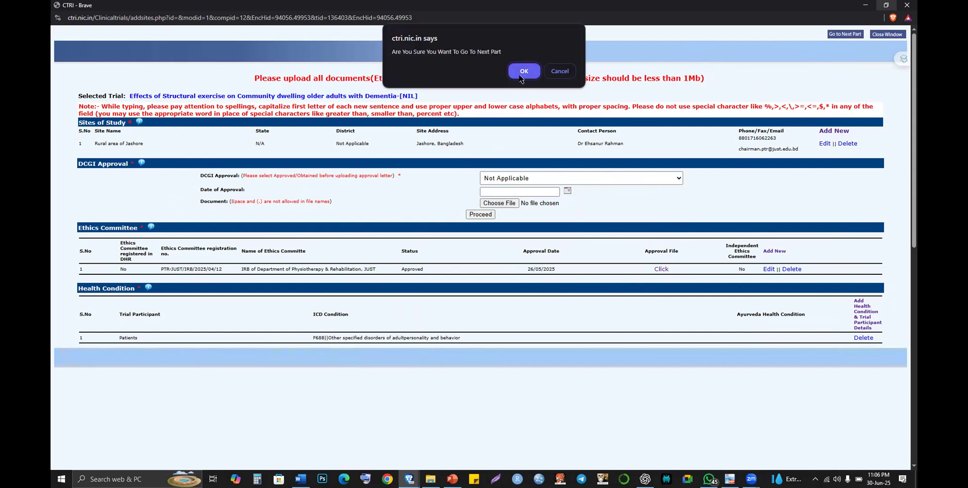
click(521, 75)
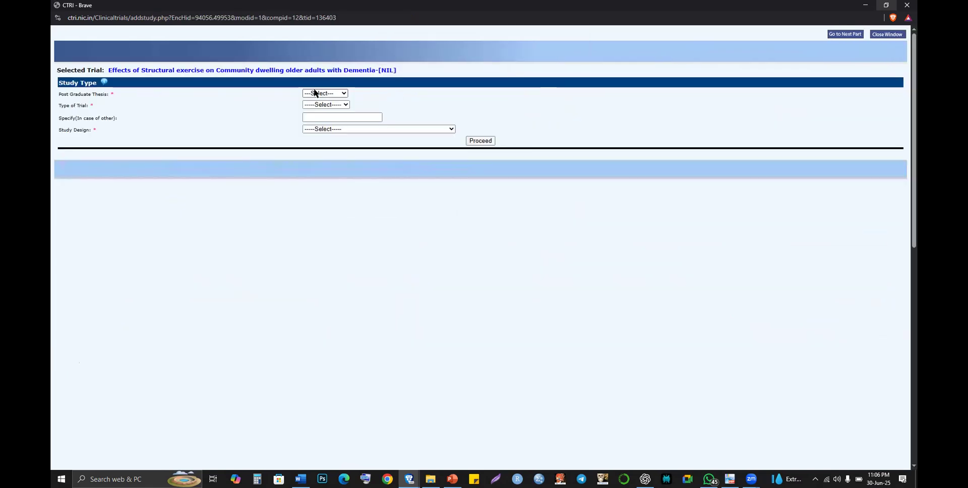
click(317, 95)
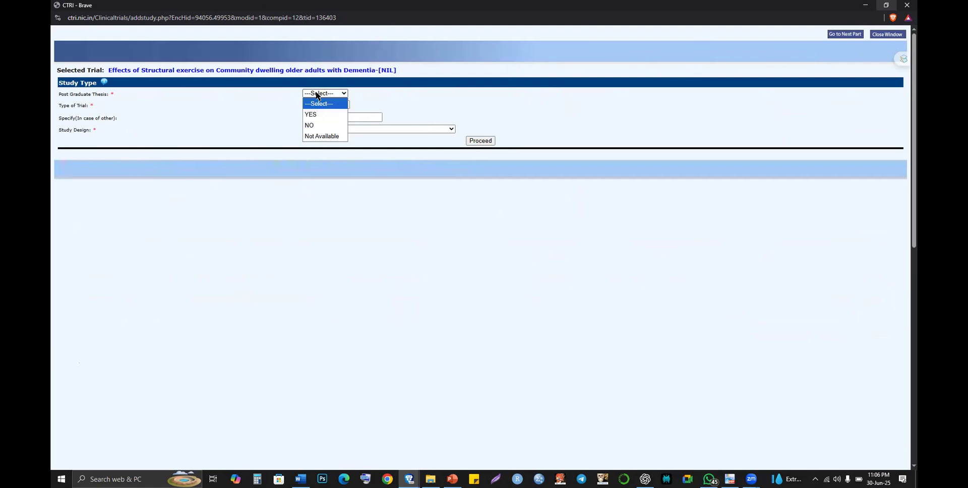
- Mark the study as a post graduate thesis (YES)
click(309, 116)
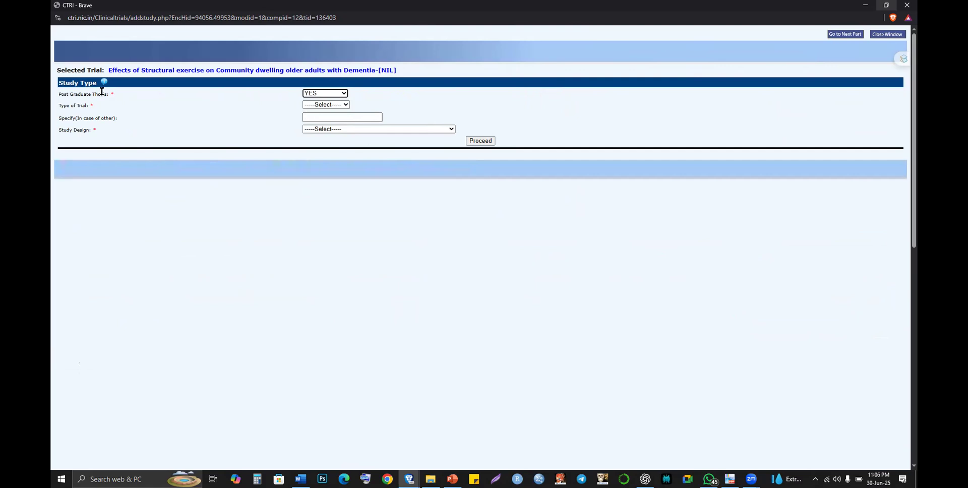
drag(101, 94, 60, 101)
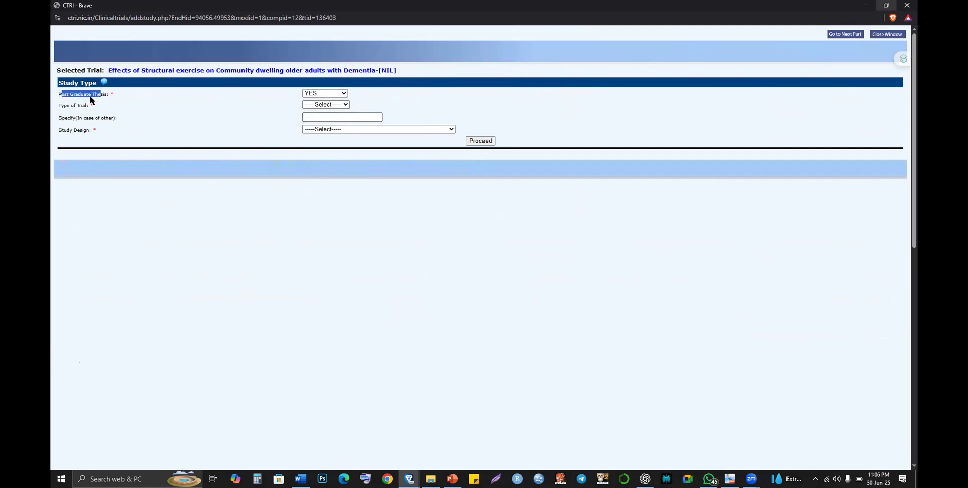
click(161, 96)
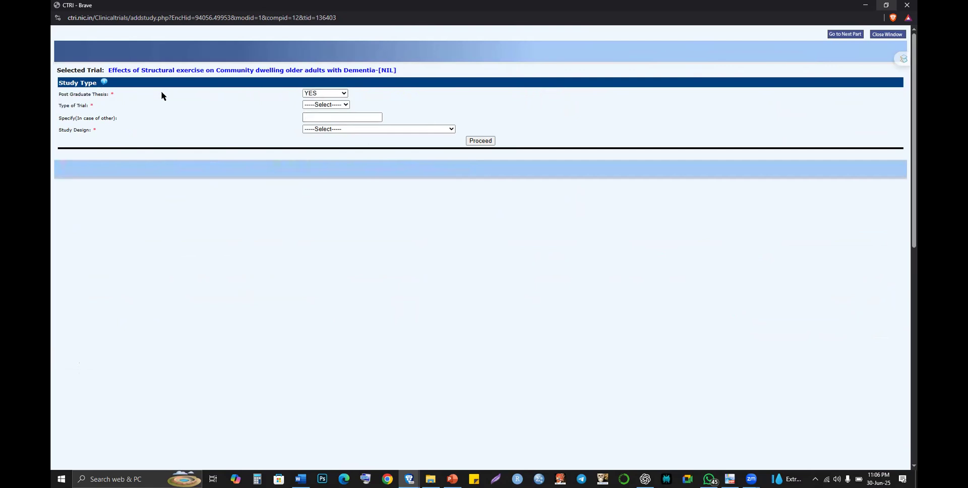
- Set Type of Trial to Interventional after briefly trying Observational
click(316, 105)
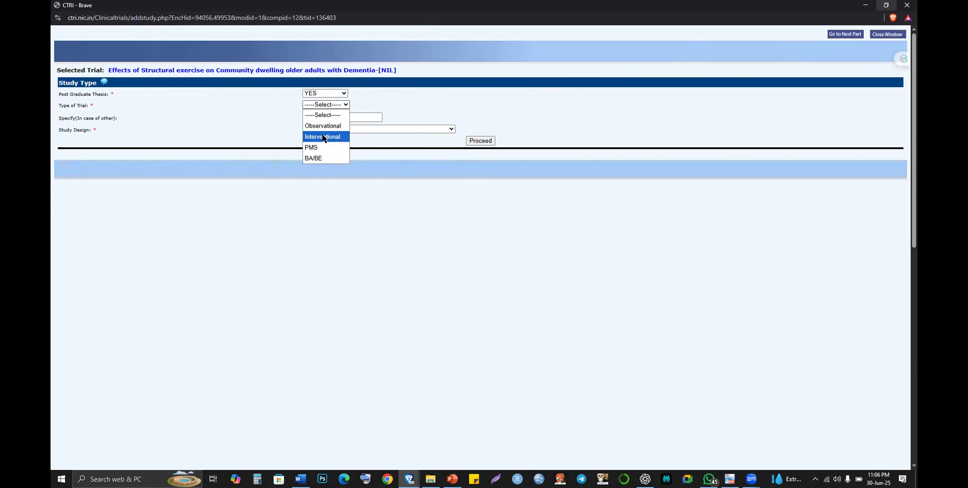
click(323, 137)
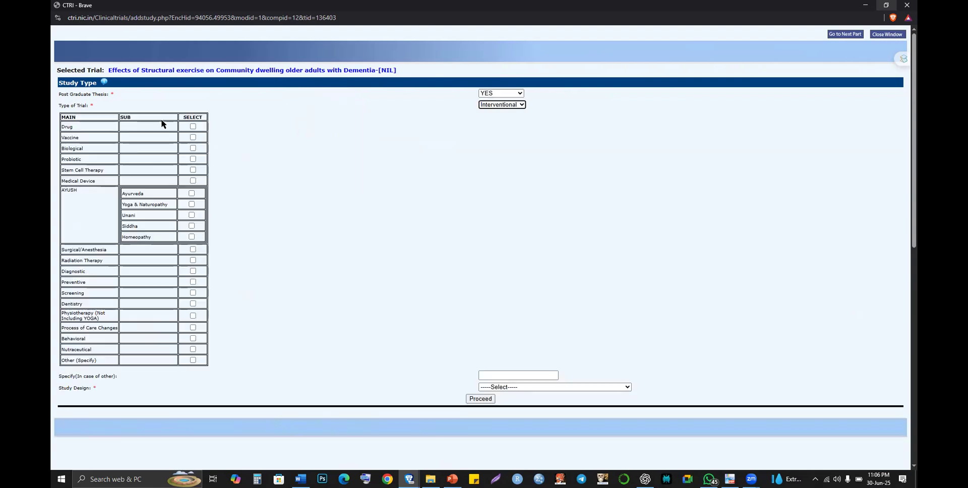
click(487, 104)
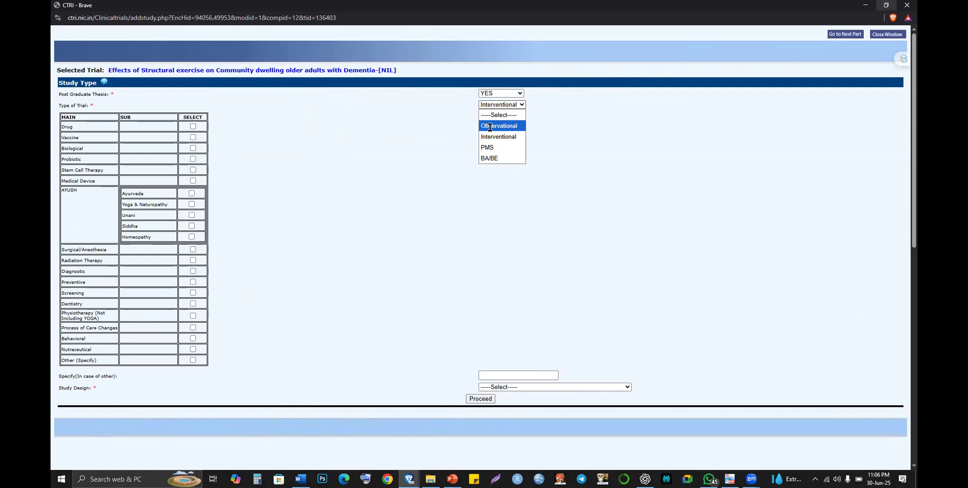
click(489, 127)
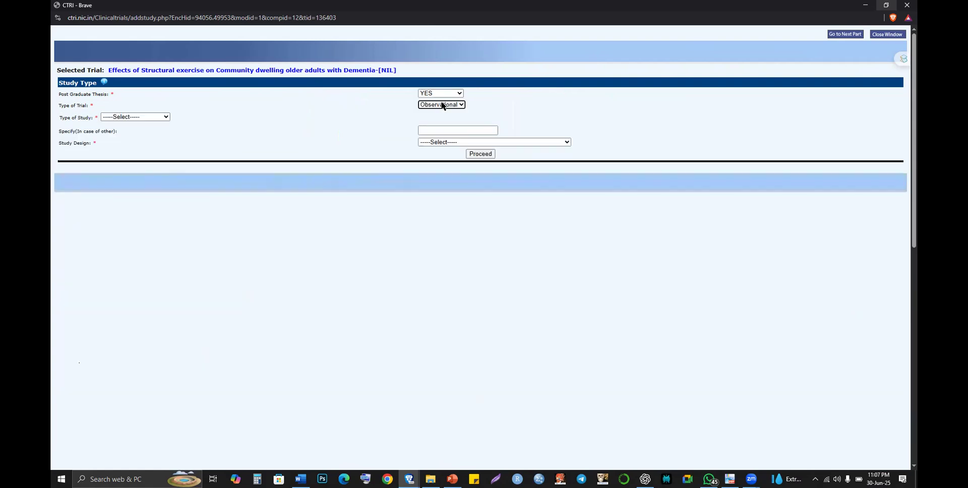
click(442, 104)
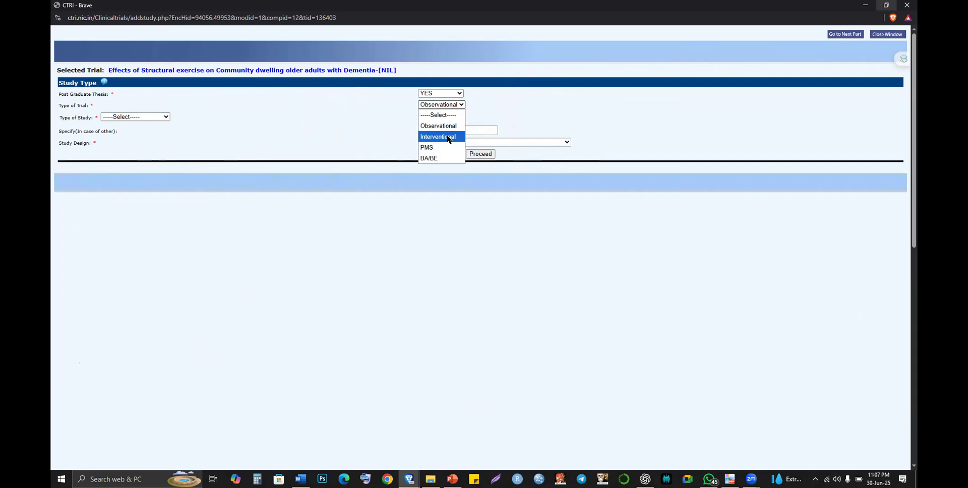
click(448, 139)
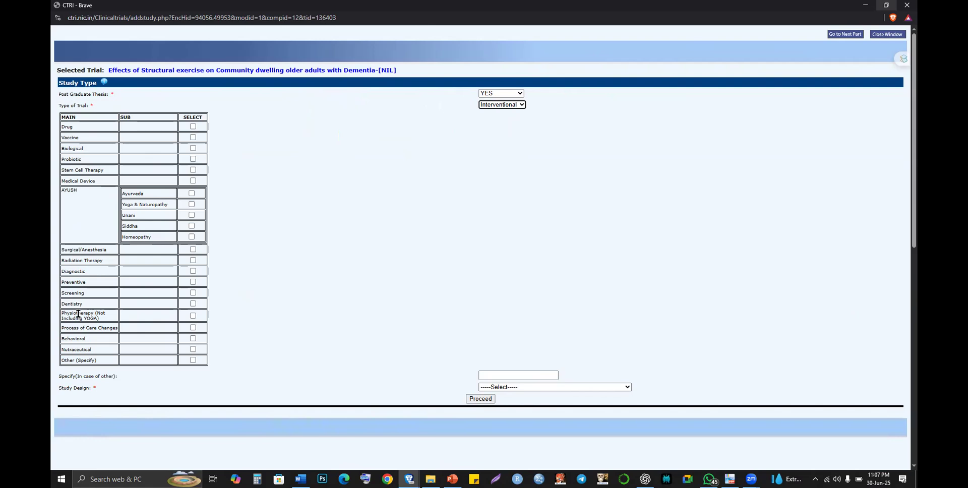
- Select Physiotherapy and Behavioral categories and the Randomized, Parallel Group, Active Controlled design
click(192, 316)
click(192, 338)
click(525, 389)
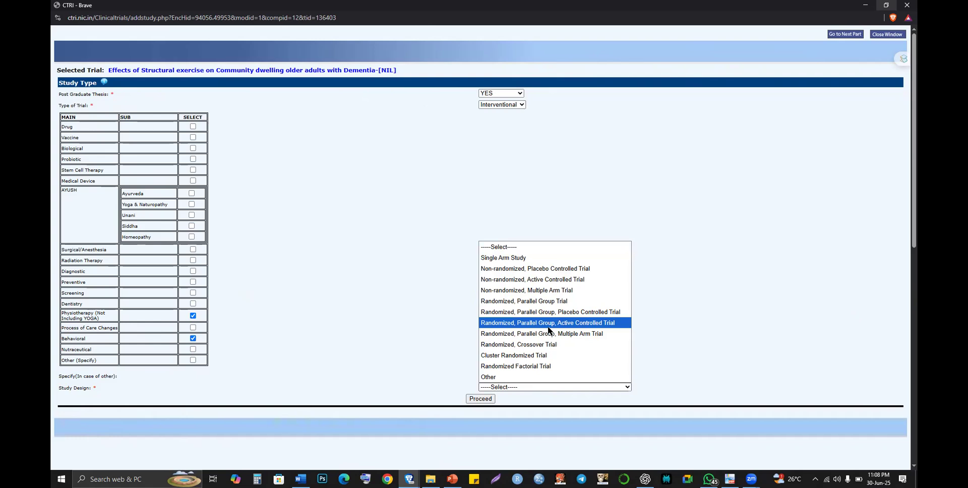
click(548, 326)
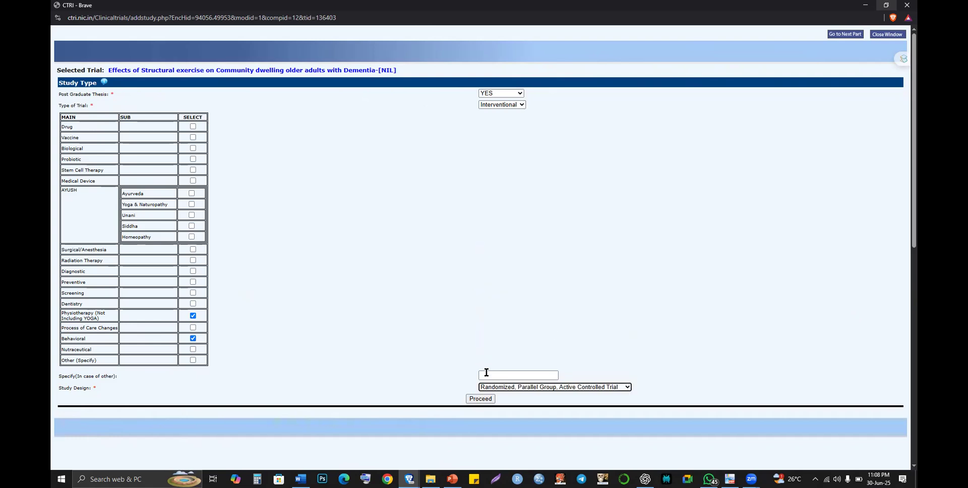
click(497, 387)
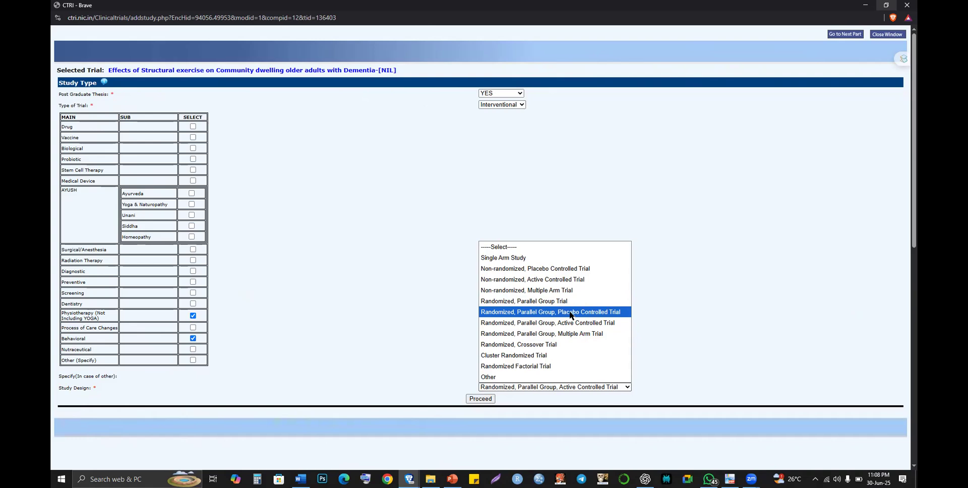
key(alt+Tab)
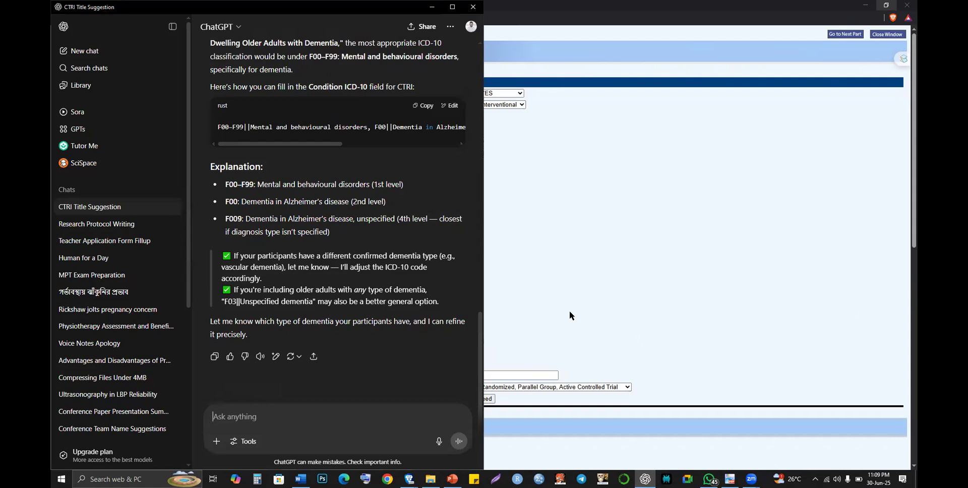
key(alt+Tab)
key(alt+Tab)
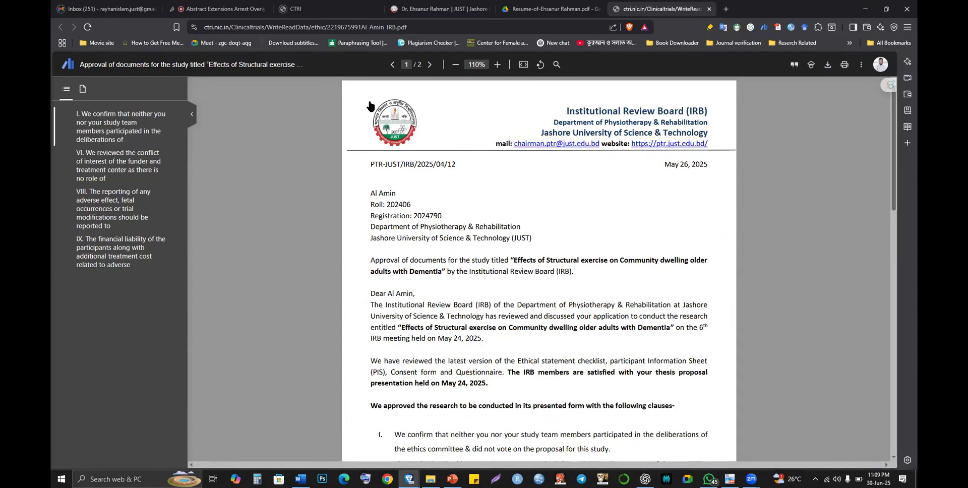
key(ctrl+2)
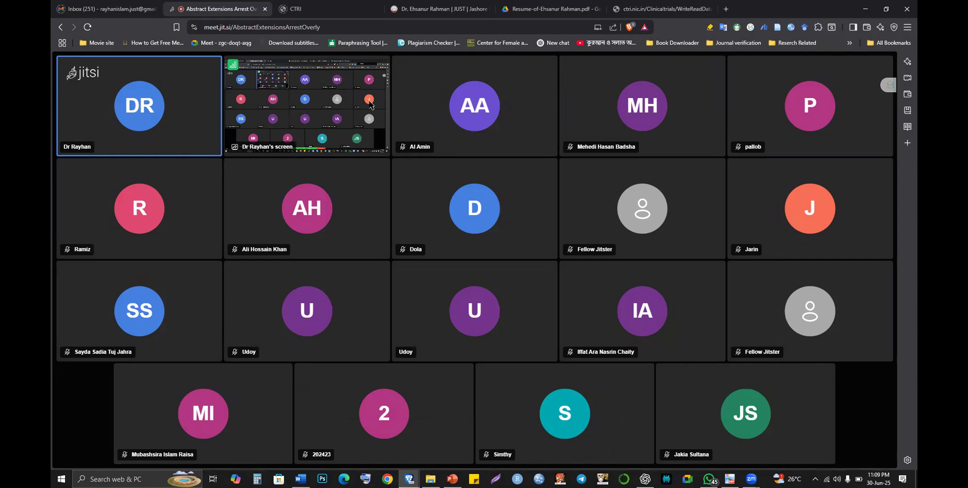
key(alt+Tab)
click(513, 387)
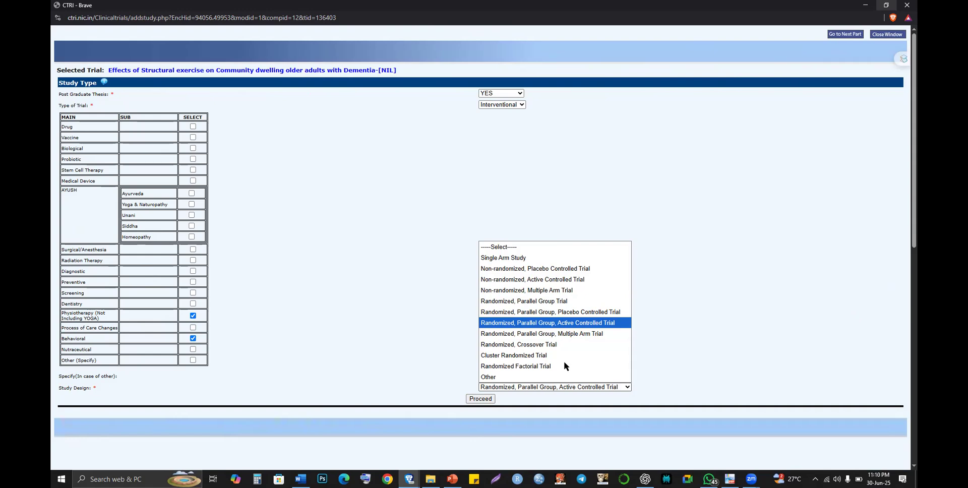
- Reconfirm the Randomized, Parallel Group, Active Controlled Trial design and submit the Study Type section
click(541, 329)
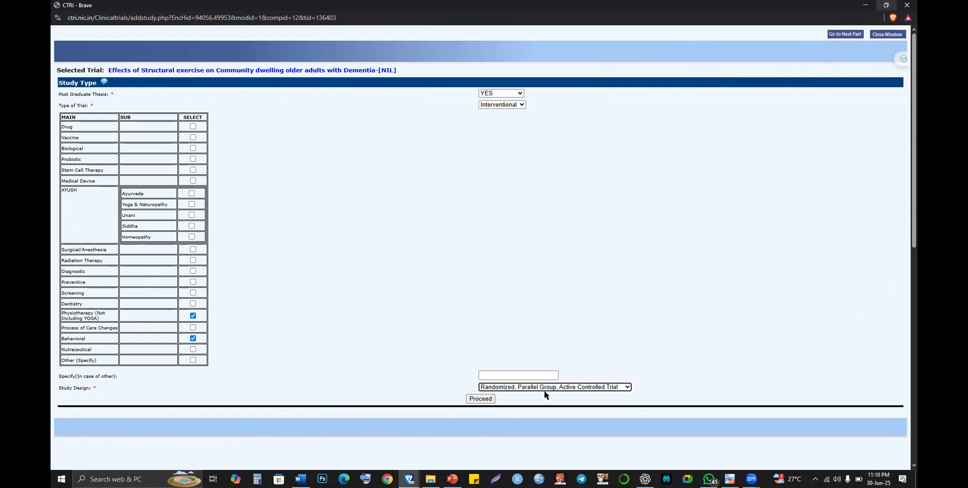
click(551, 389)
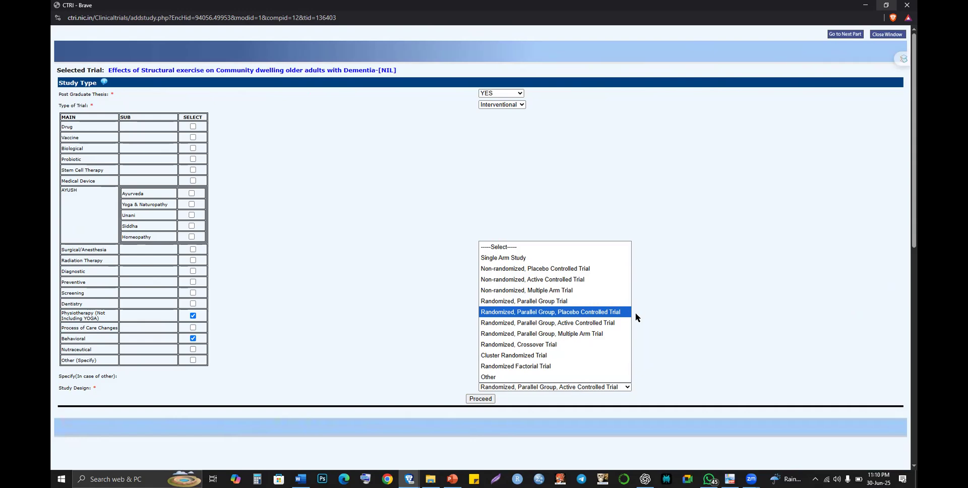
click(608, 323)
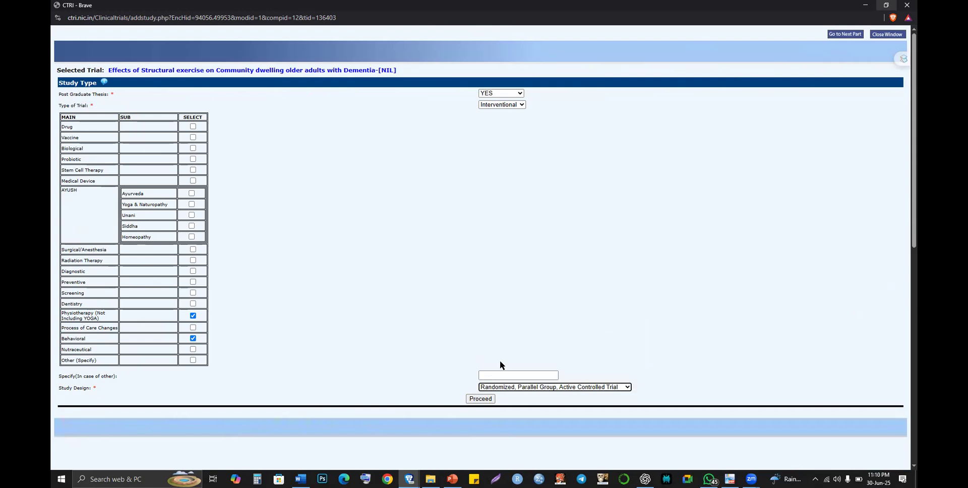
click(473, 400)
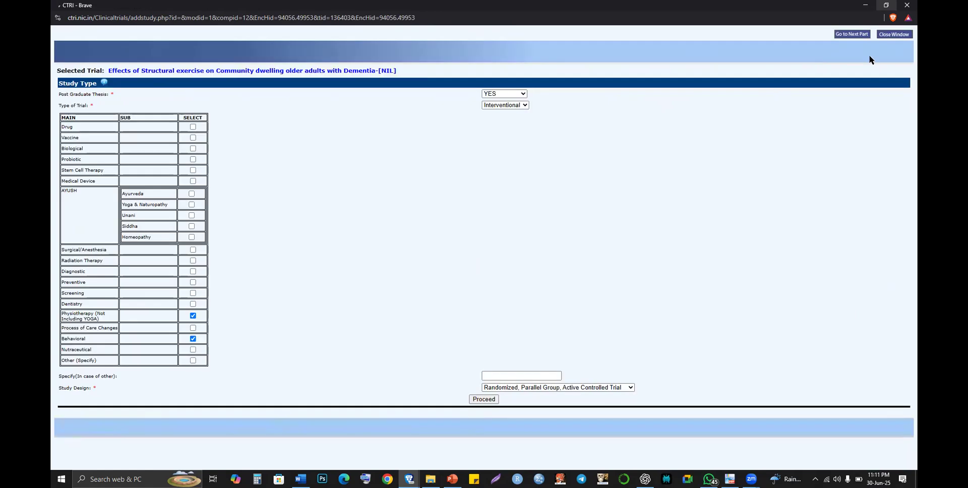
- Advance to the next registration part, the Intervention & Comparator Agent page, confirming the prompt
click(851, 35)
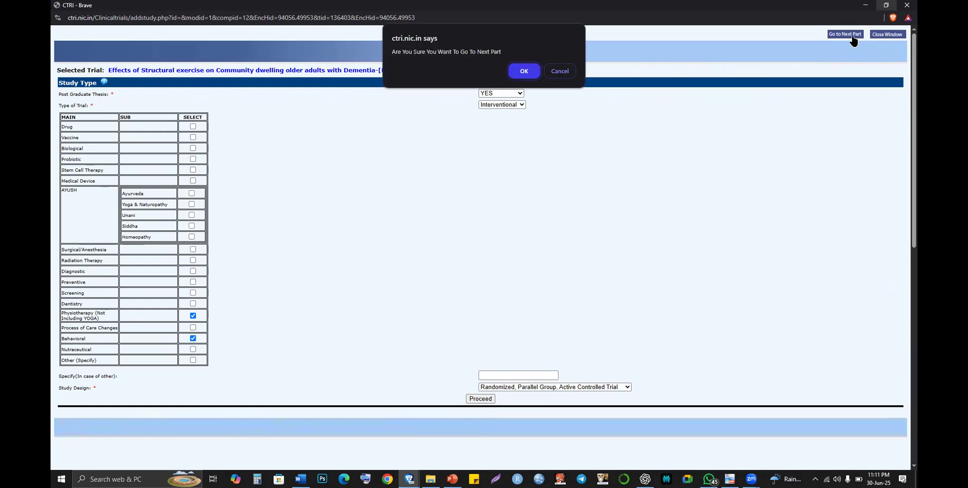
click(521, 70)
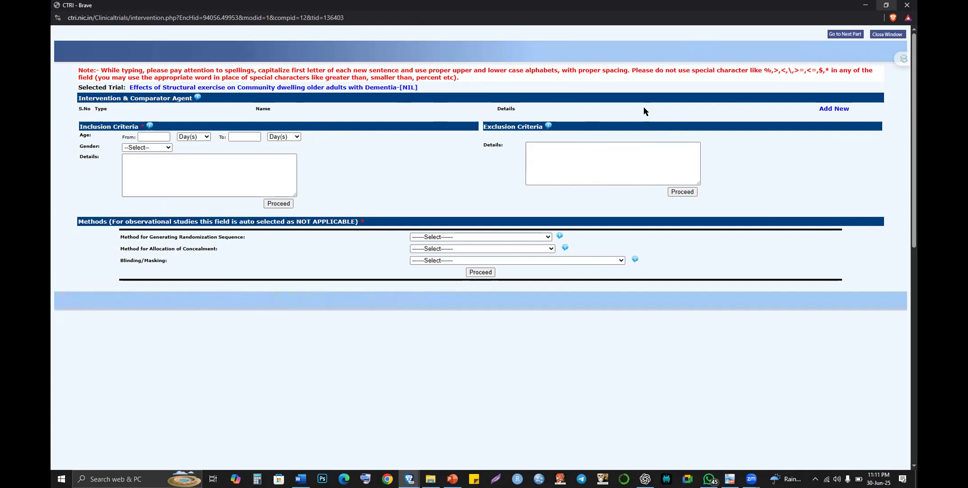
- Add a new agent entry with Type set to Intervention and focus the Intervention Name box
click(822, 112)
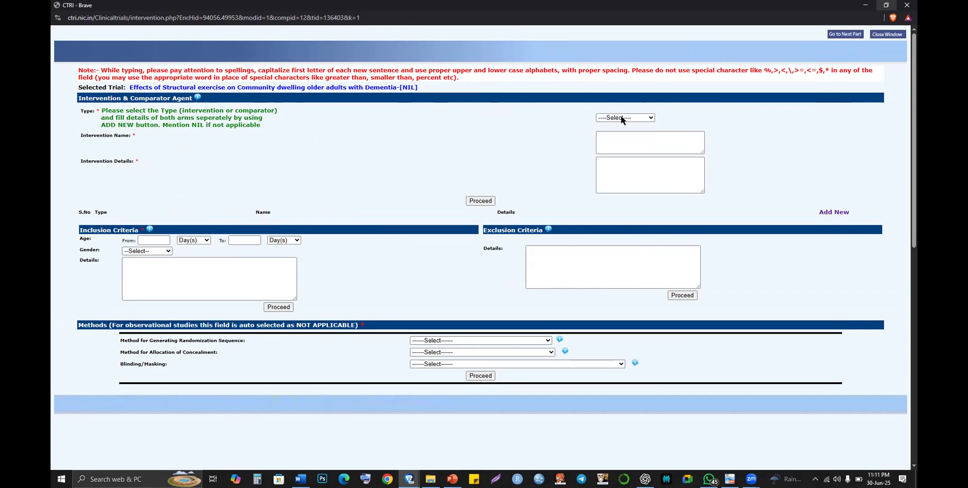
click(621, 118)
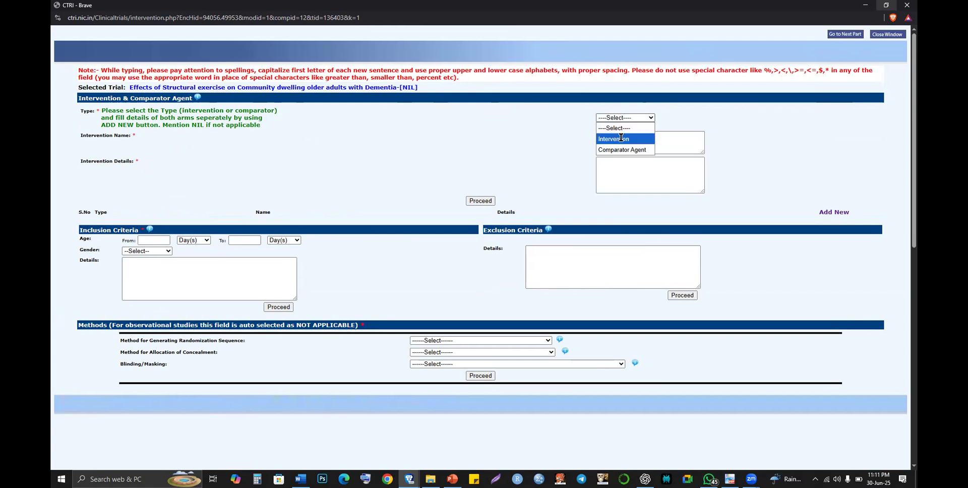
click(620, 138)
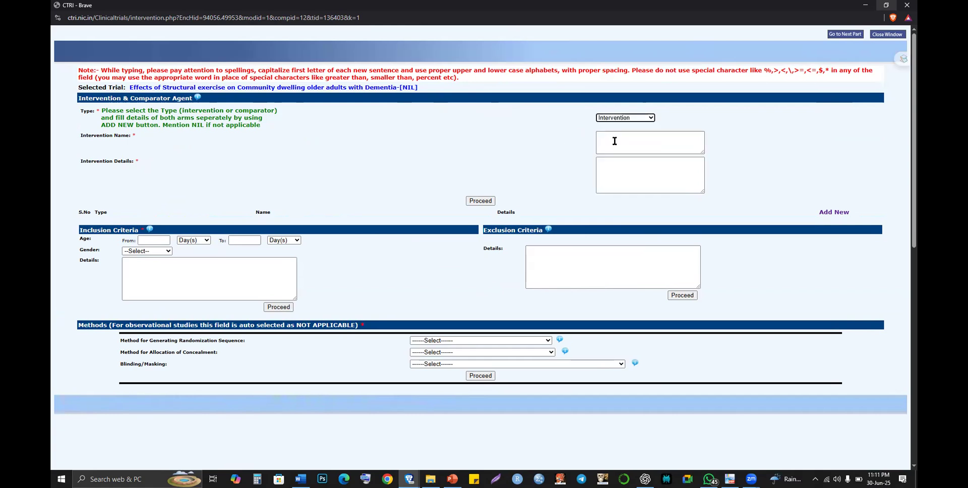
click(615, 141)
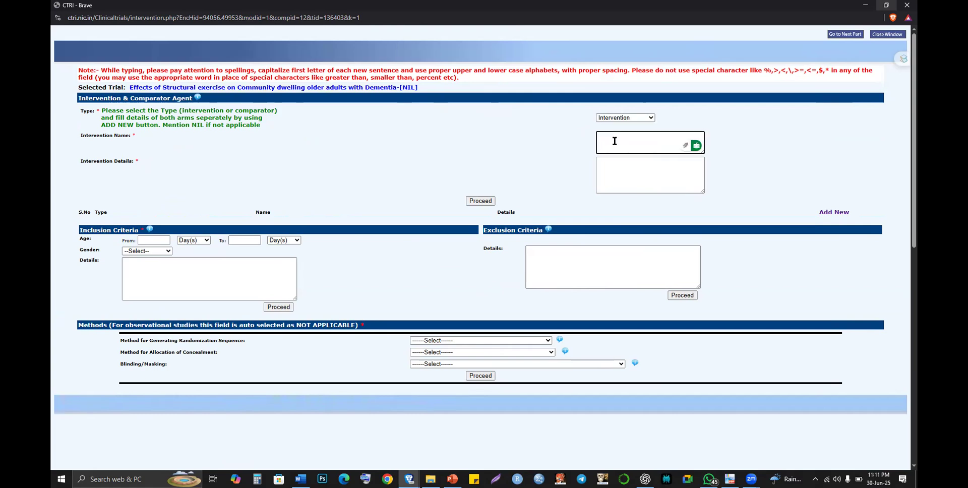
key(alt+Tab)
key(alt+Tab)
- On PowerPoint's Methodology slide 8, select and copy 'Structured exercise program'
key(alt+Tab)
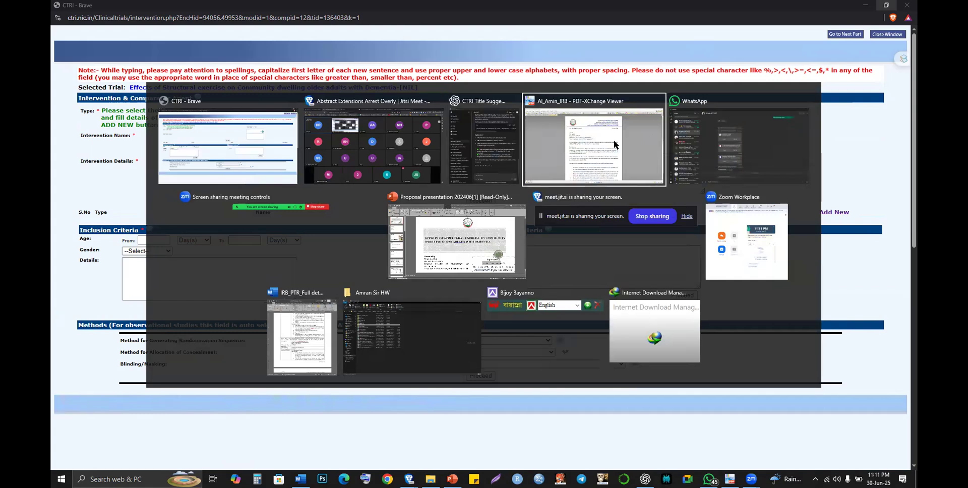
key(alt+Tab)
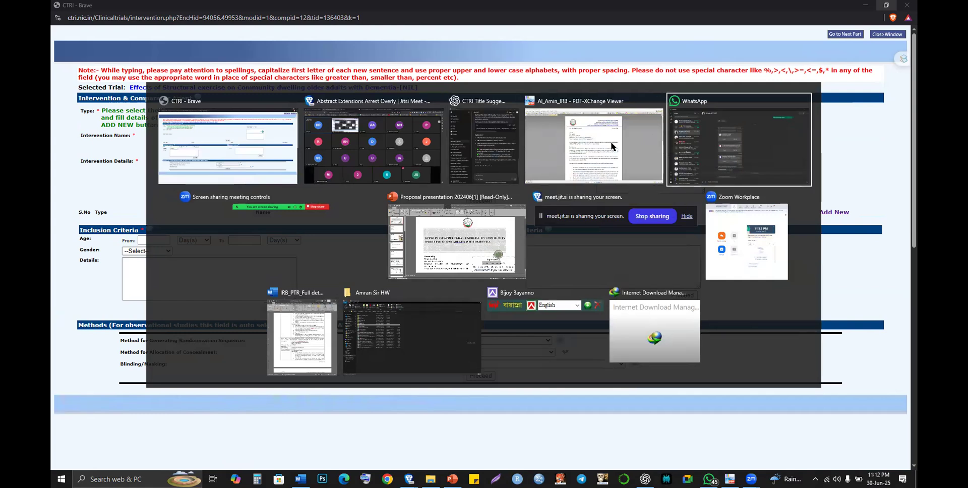
key(alt+Tab)
key(alt+Tab)
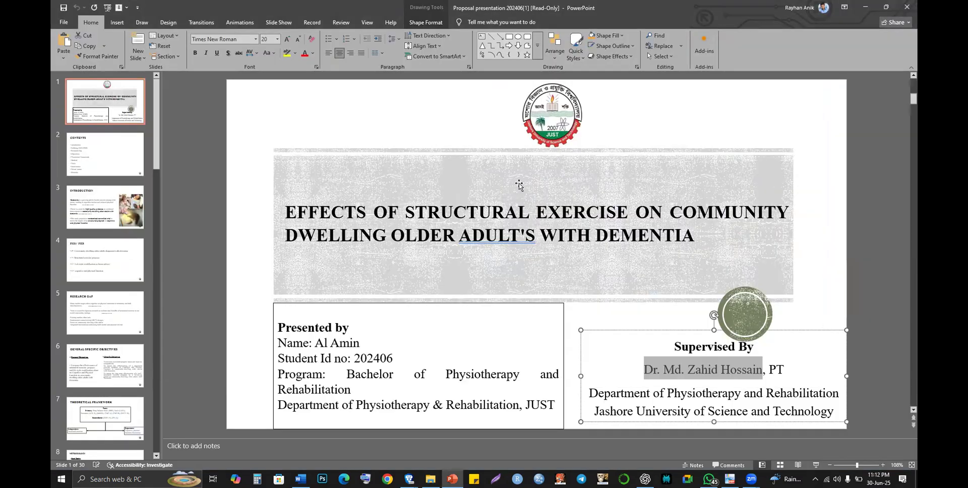
scroll(519, 184, down, 2)
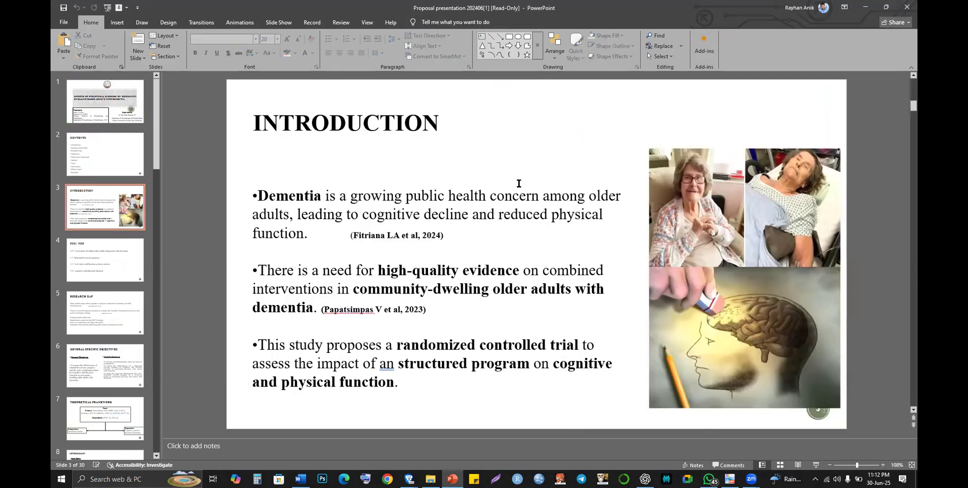
scroll(519, 183, down, 4)
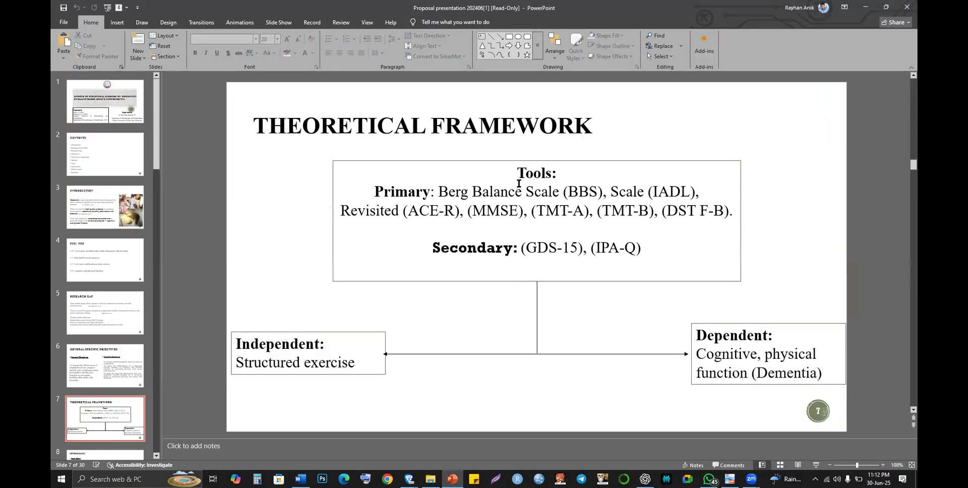
scroll(519, 184, down, 1)
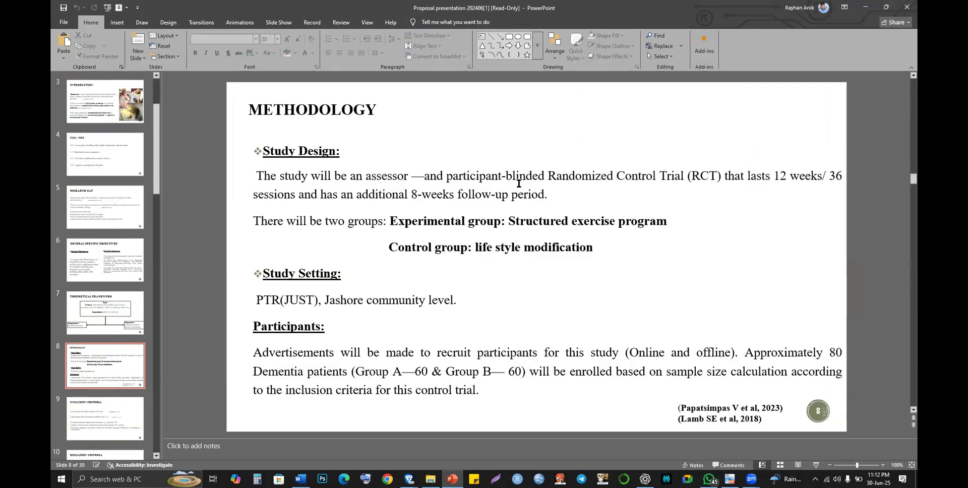
scroll(518, 184, down, 1)
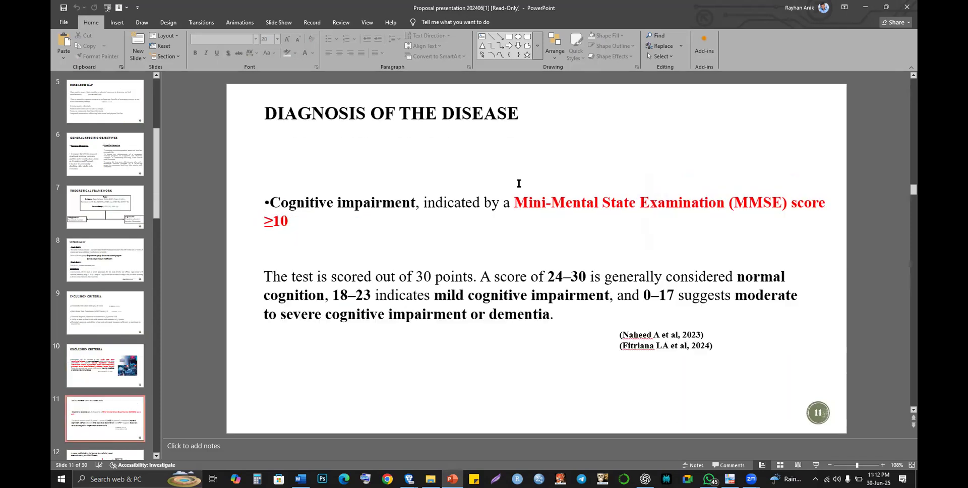
scroll(519, 184, down, 1)
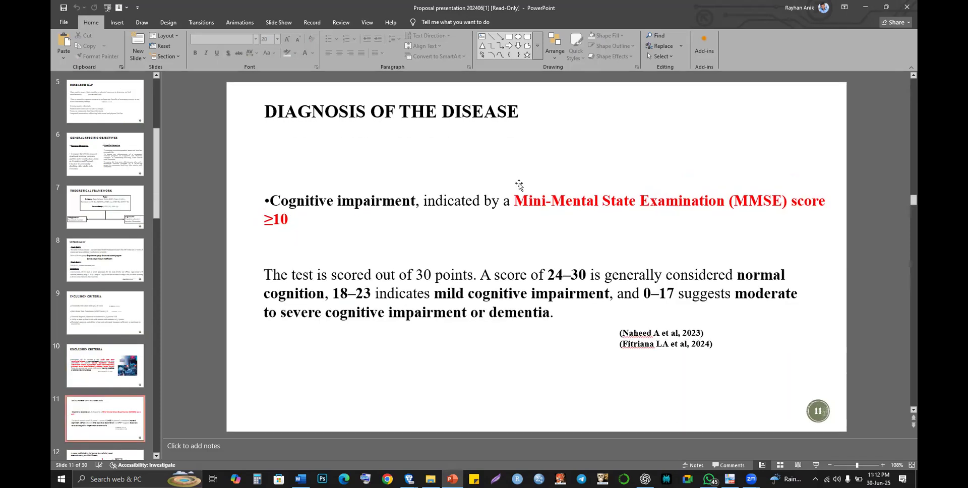
scroll(519, 184, down, 1)
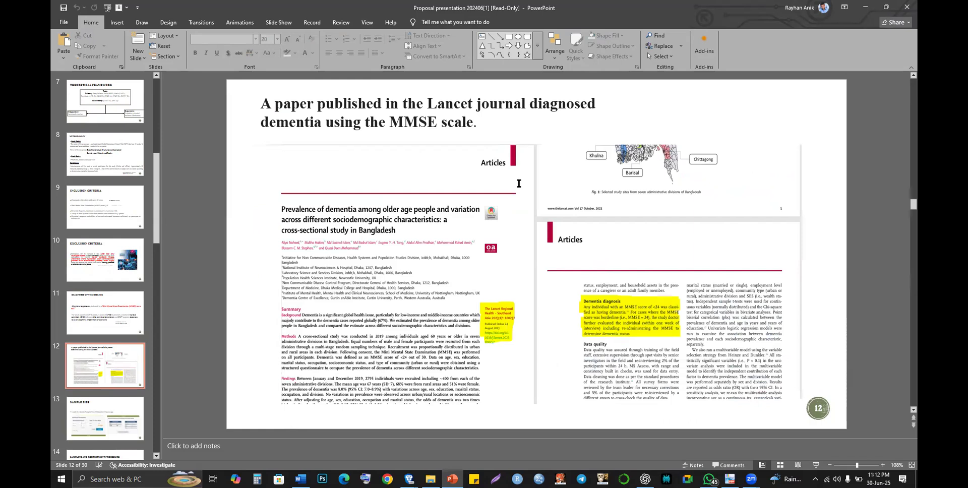
scroll(519, 184, down, 2)
scroll(519, 183, up, 2)
scroll(519, 184, up, 1)
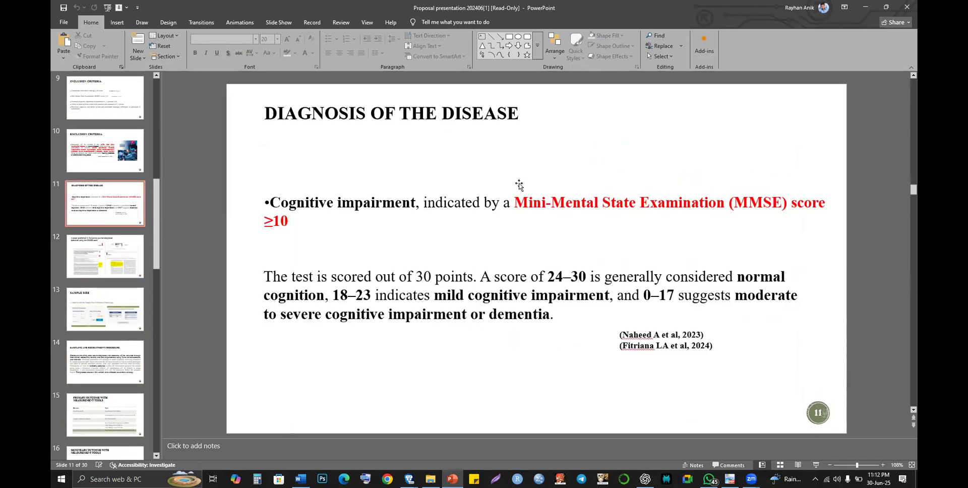
scroll(519, 184, up, 1)
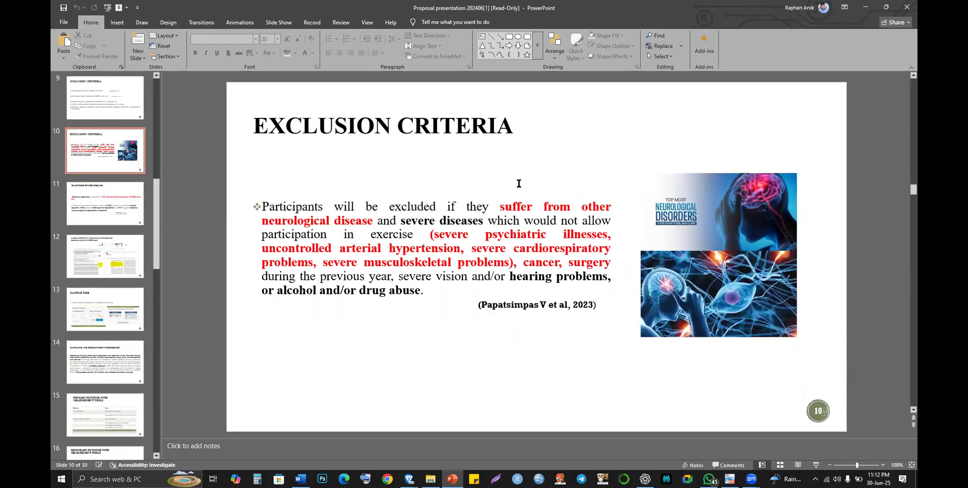
scroll(518, 184, up, 2)
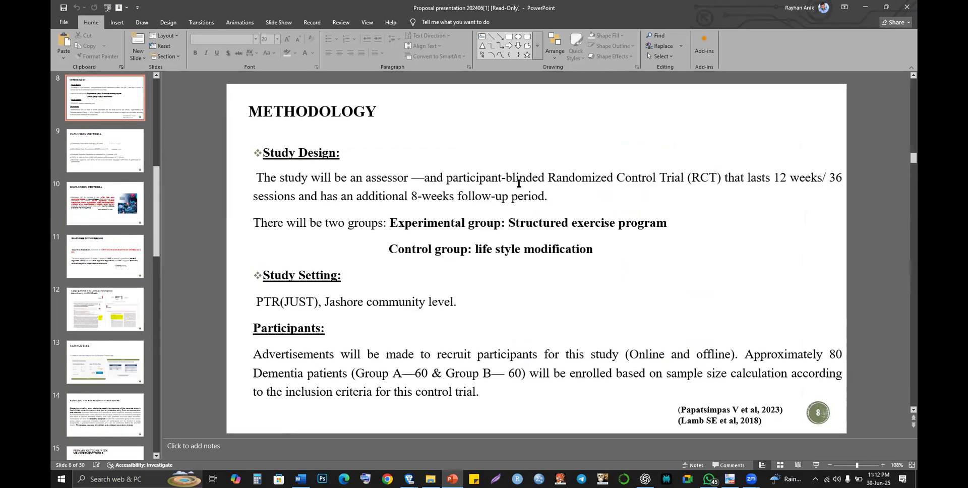
click(547, 233)
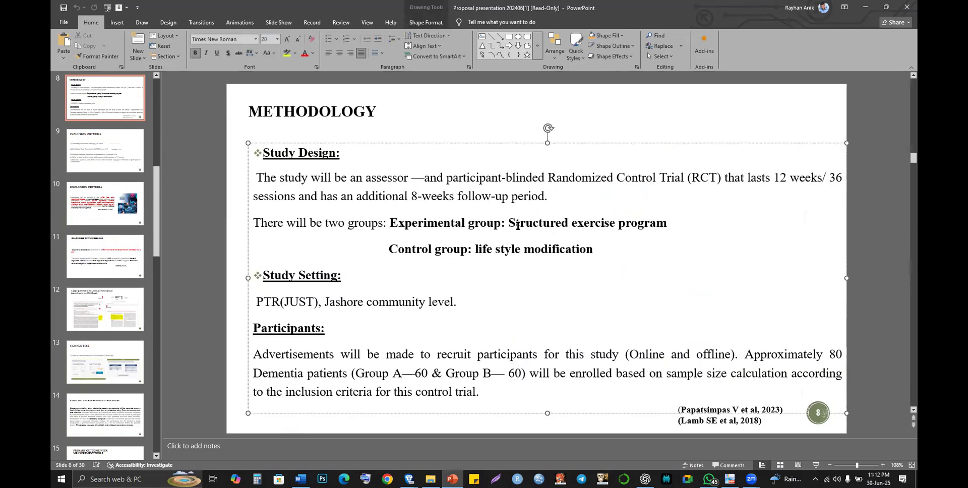
shift+click(664, 232)
key(ctrl+c)
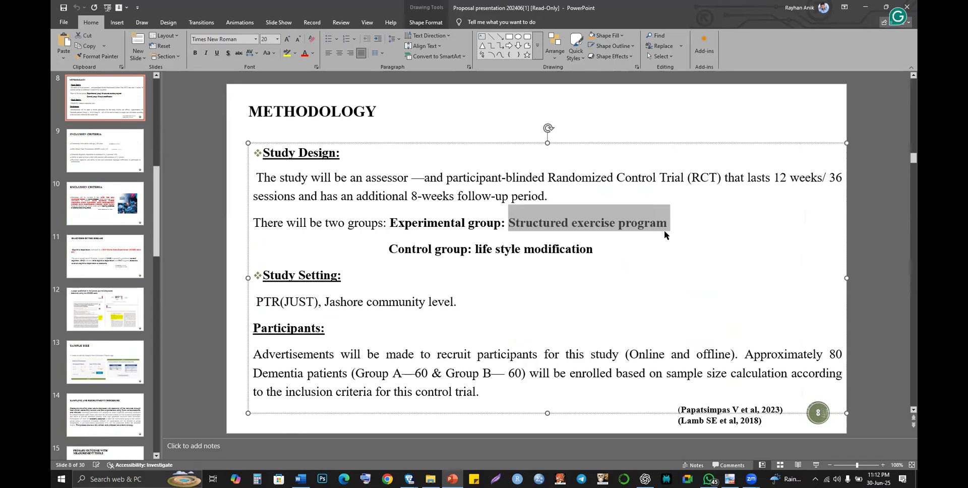
- Paste 'Structured exercise program' into CTRI's Intervention Name and focus Intervention Details
key(alt+Tab)
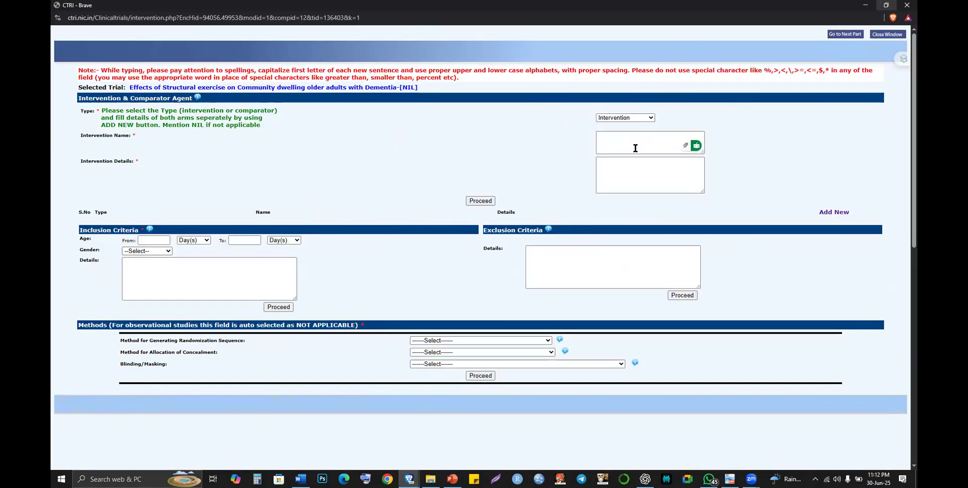
click(625, 139)
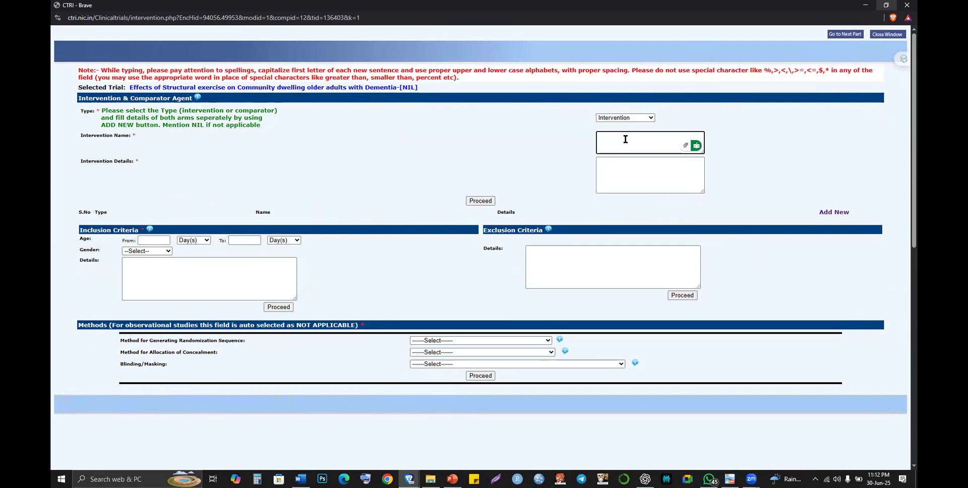
key(ctrl+v)
key(alt+Tab)
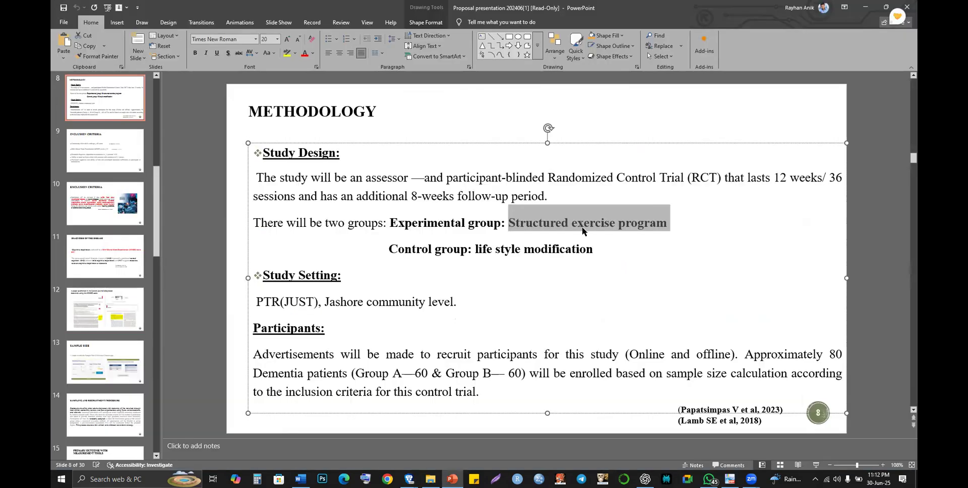
key(alt+Tab)
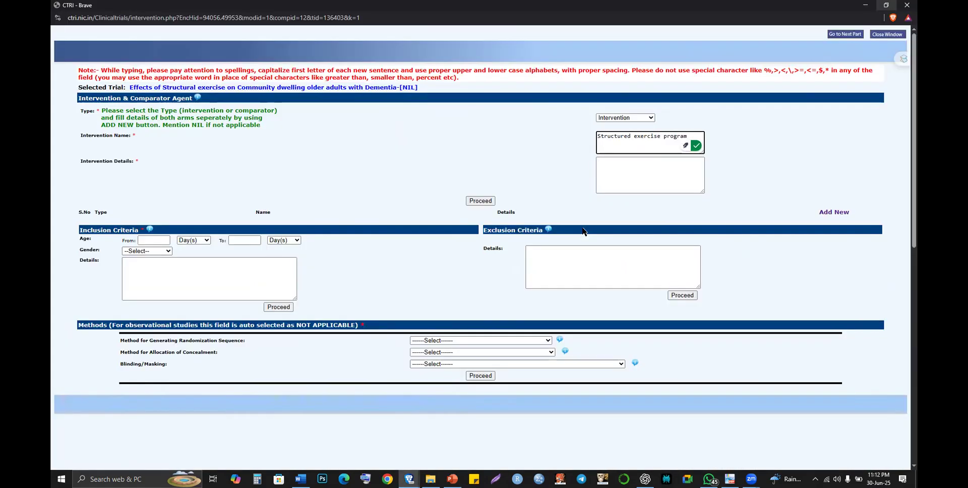
click(645, 169)
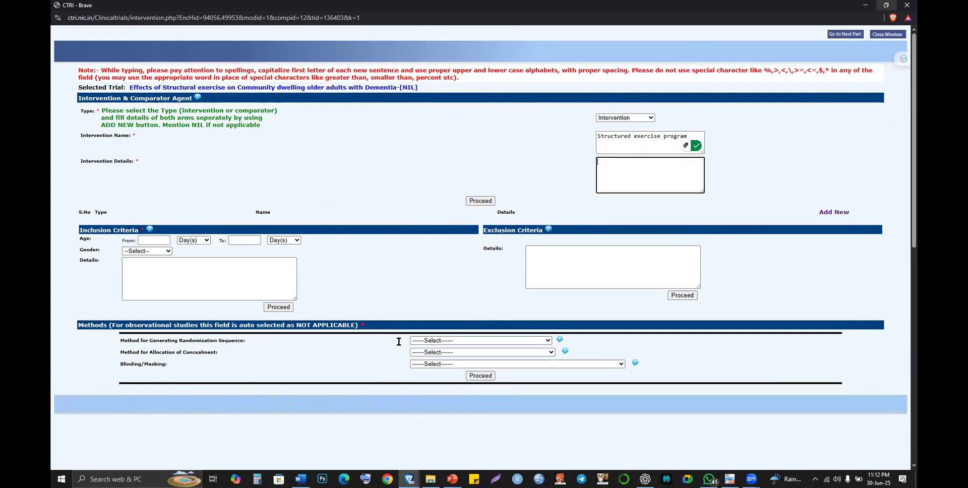
key(alt+Tab)
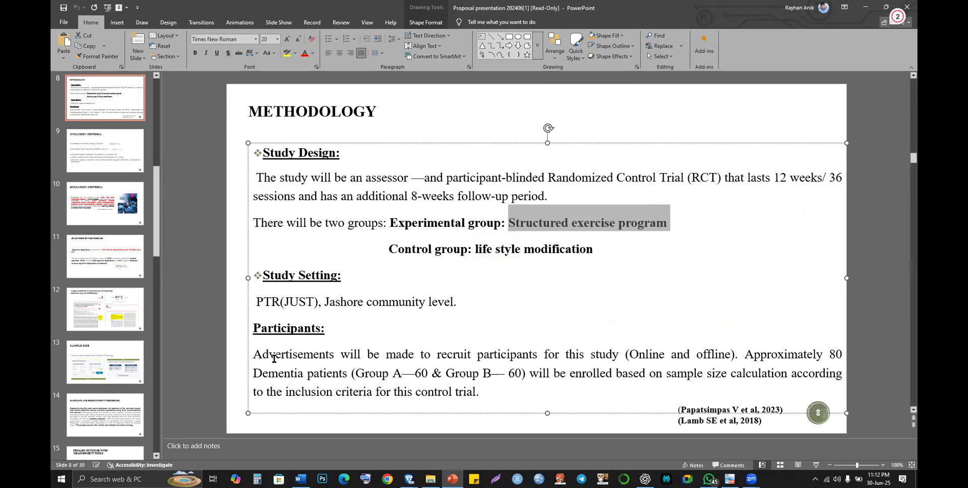
- Review the Methodology and Inclusion Criteria slides, then switch to WhatsApp for the annexure file
scroll(273, 358, down, 1)
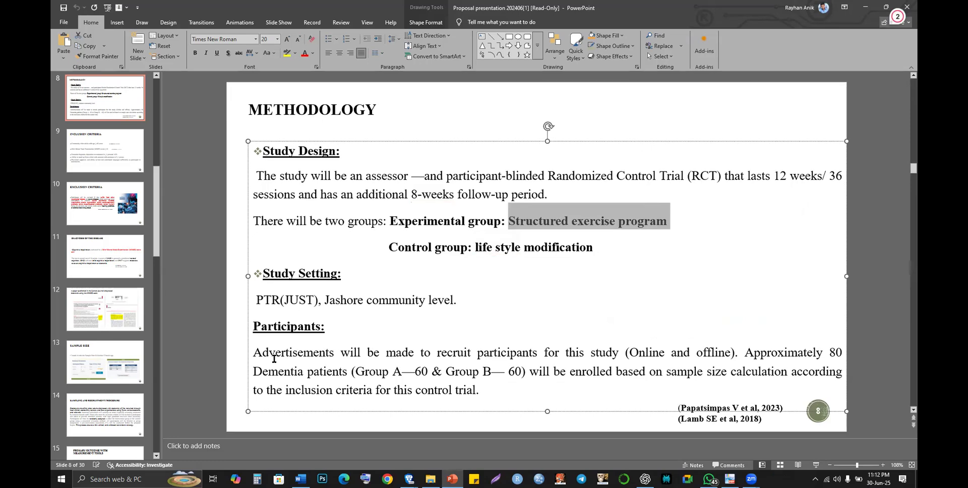
scroll(273, 357, down, 2)
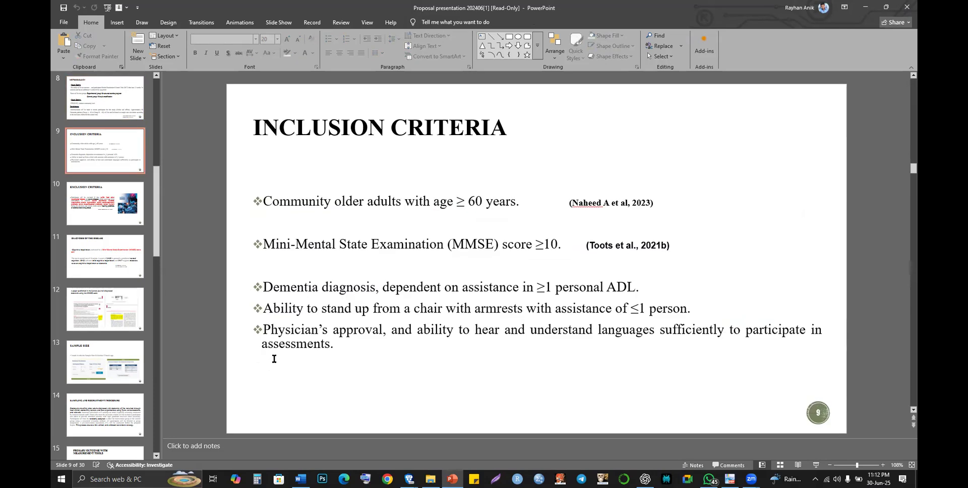
scroll(530, 425, up, 2)
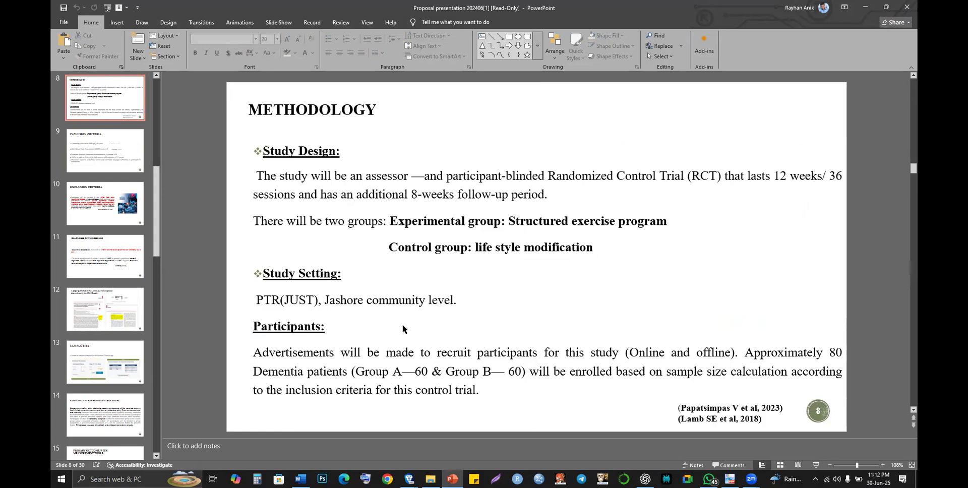
key(alt+Tab)
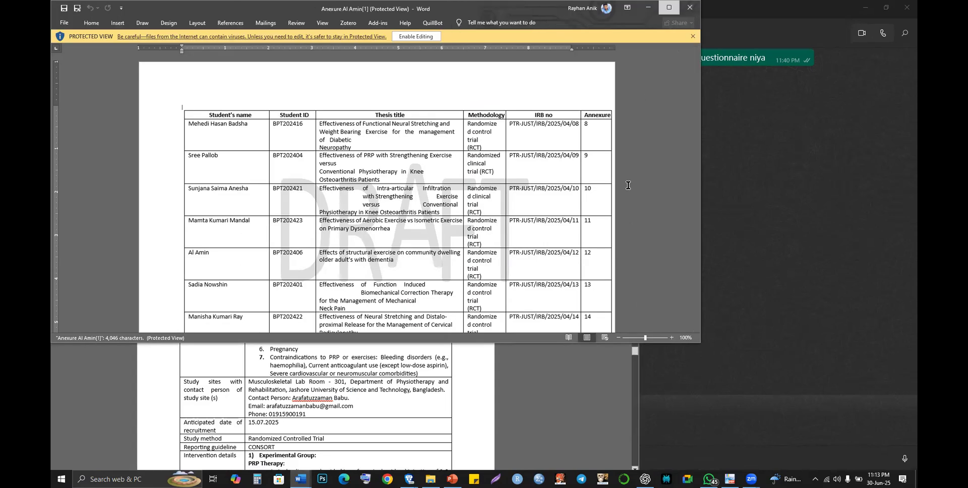
- Scroll to Annexure 12's Intervention details row and select the experimental group's exercise details
scroll(628, 185, down, 10)
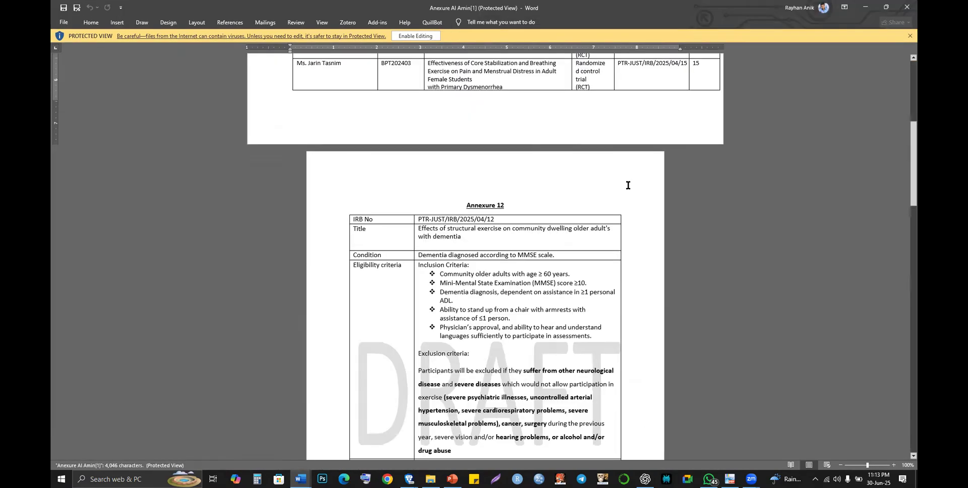
scroll(628, 185, down, 5)
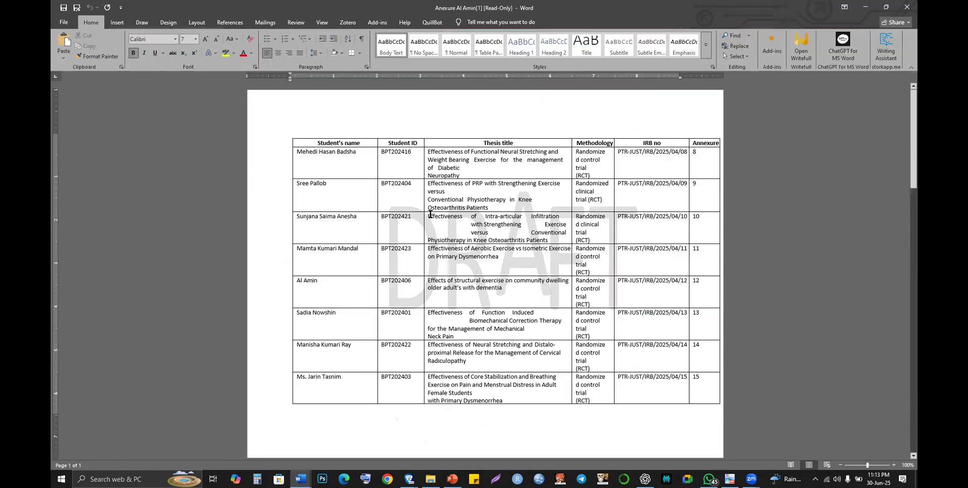
scroll(430, 214, down, 5)
scroll(429, 215, down, 8)
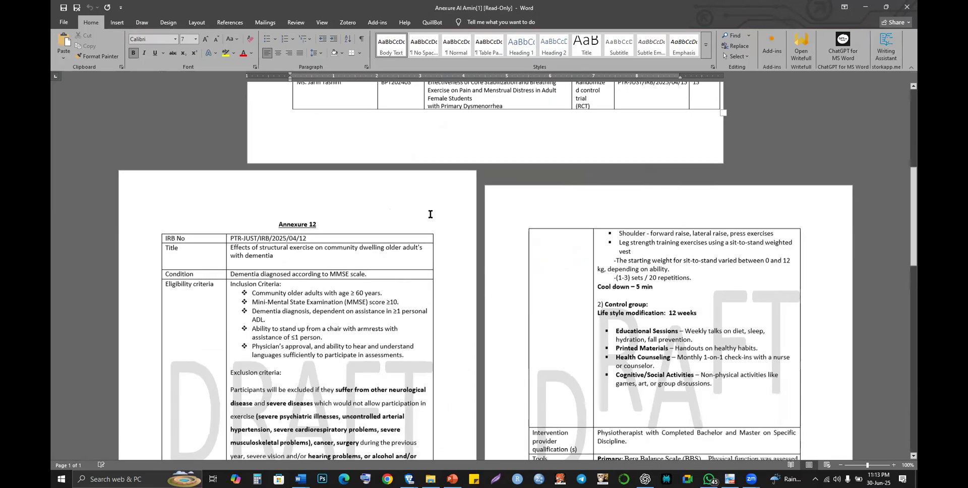
scroll(558, 251, down, 1)
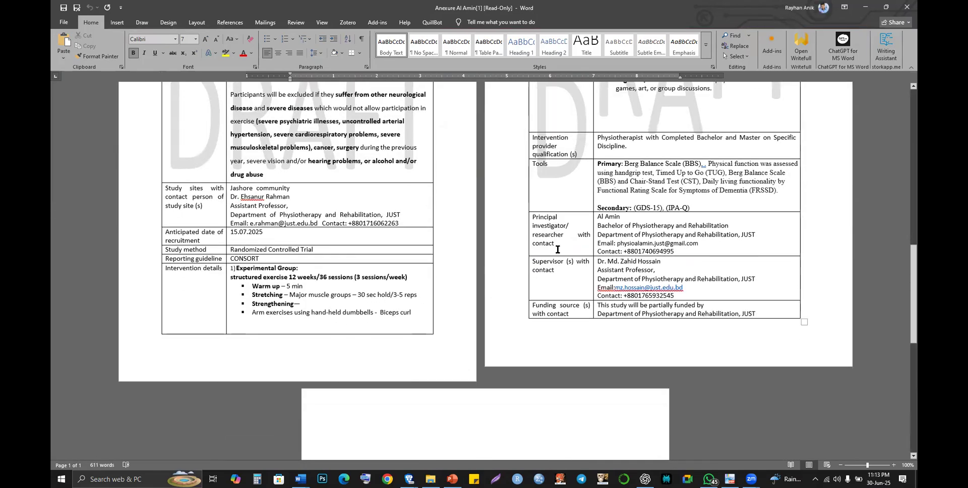
scroll(558, 250, up, 2)
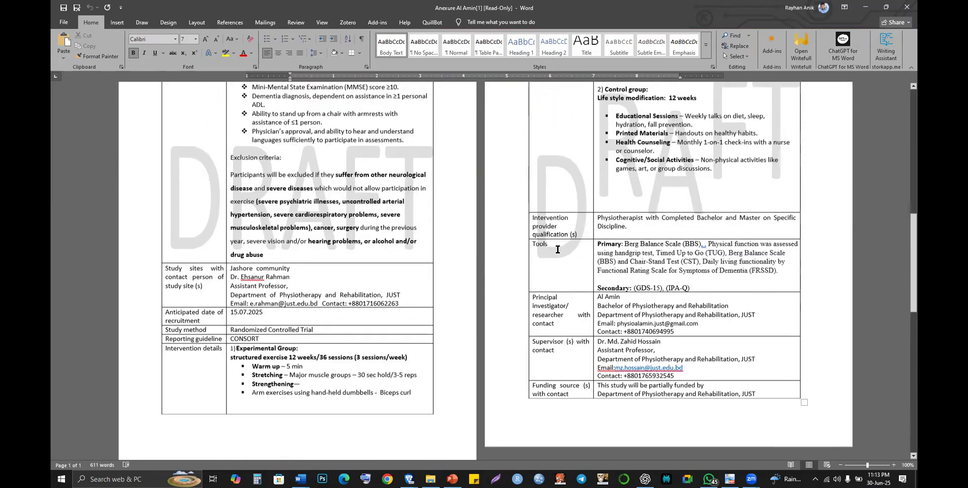
ctrl+scroll(558, 249, up, 2)
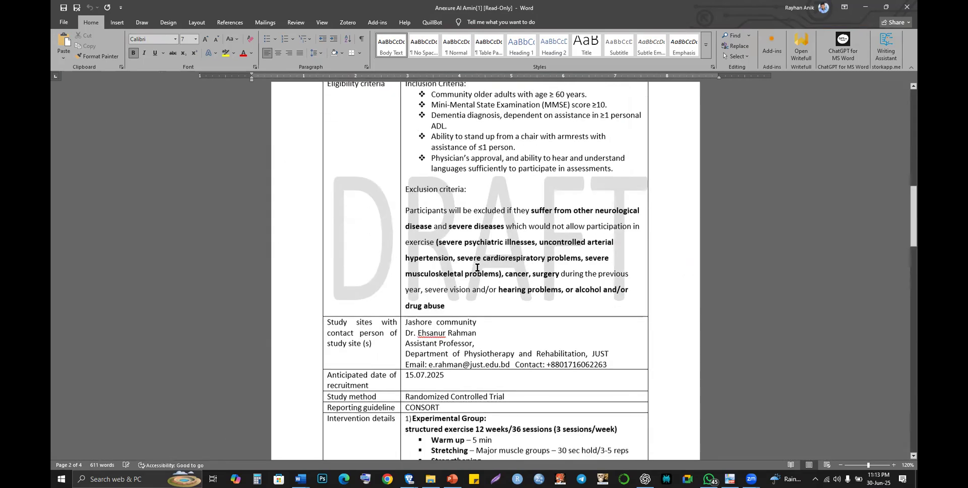
scroll(477, 267, down, 5)
click(414, 256)
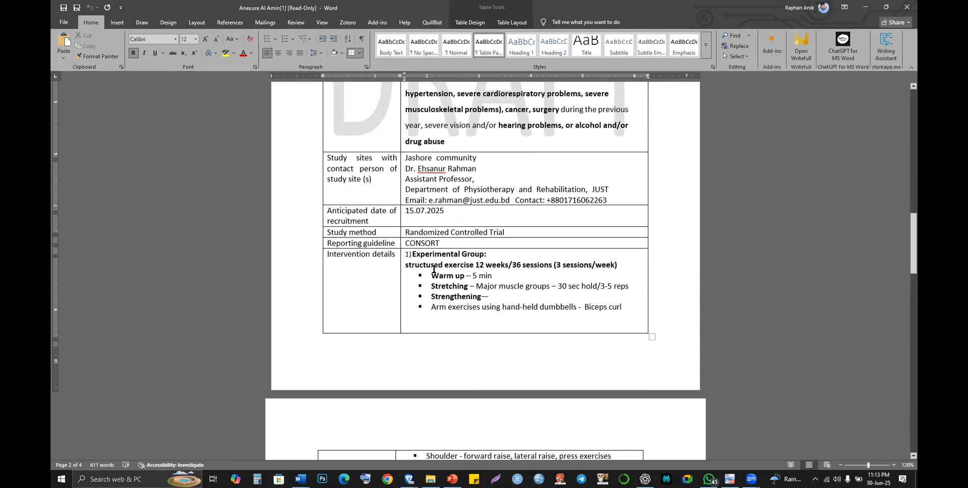
drag(405, 268, 505, 319)
drag(518, 366, 517, 460)
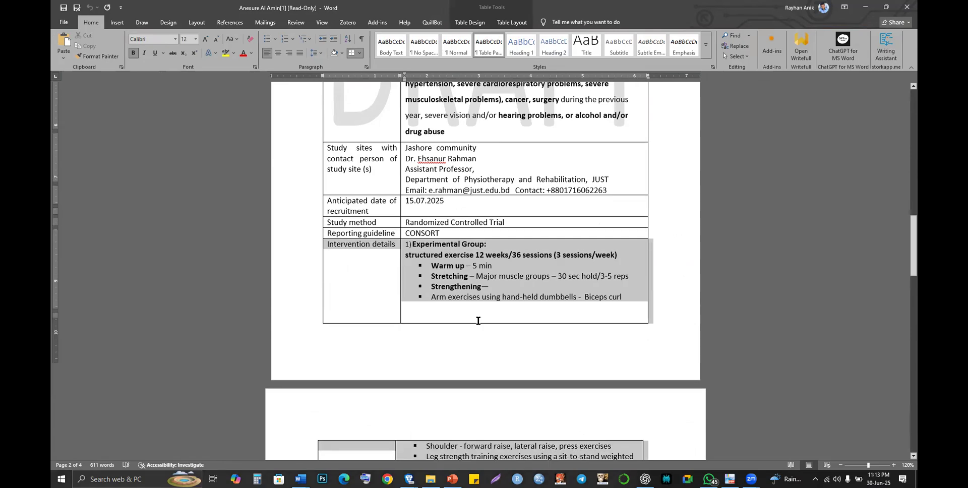
- Reselect the structured exercise lines ending at 'Biceps curl' and head back to CTRI
scroll(478, 320, down, 5)
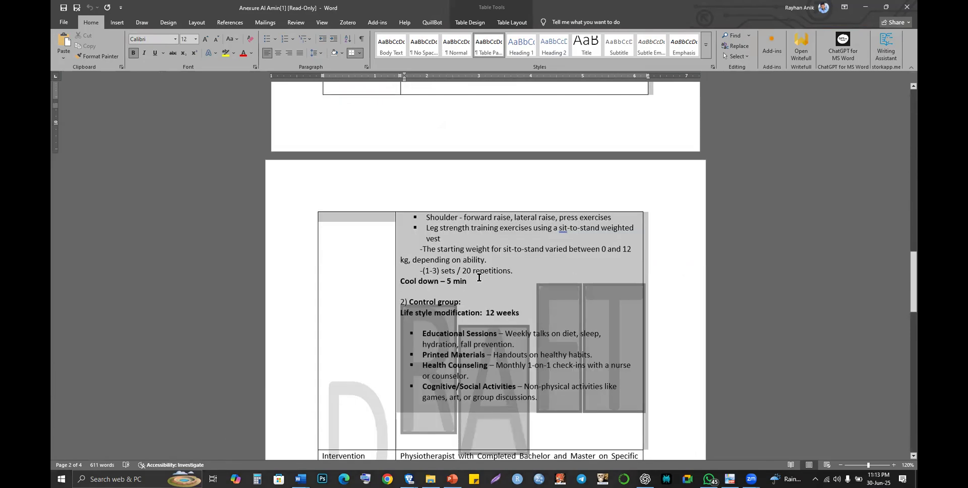
click(479, 272)
scroll(416, 184, up, 3)
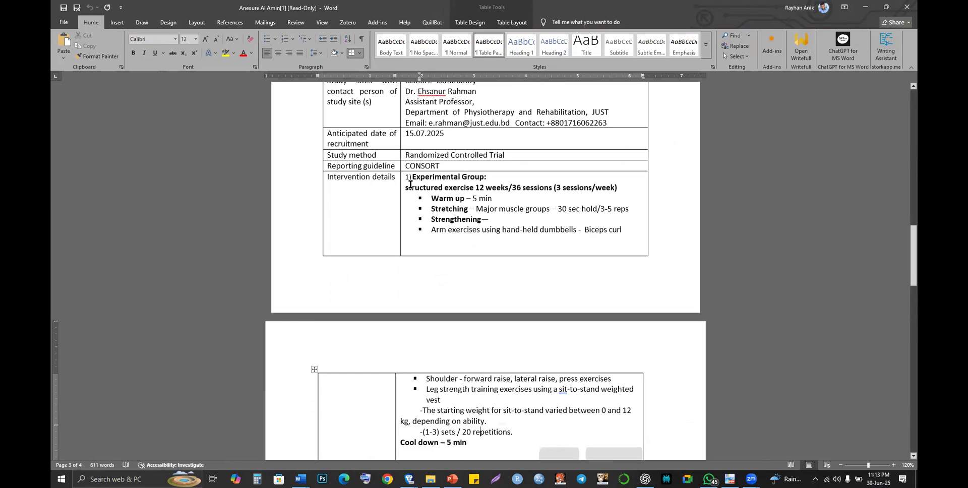
drag(429, 196, 615, 236)
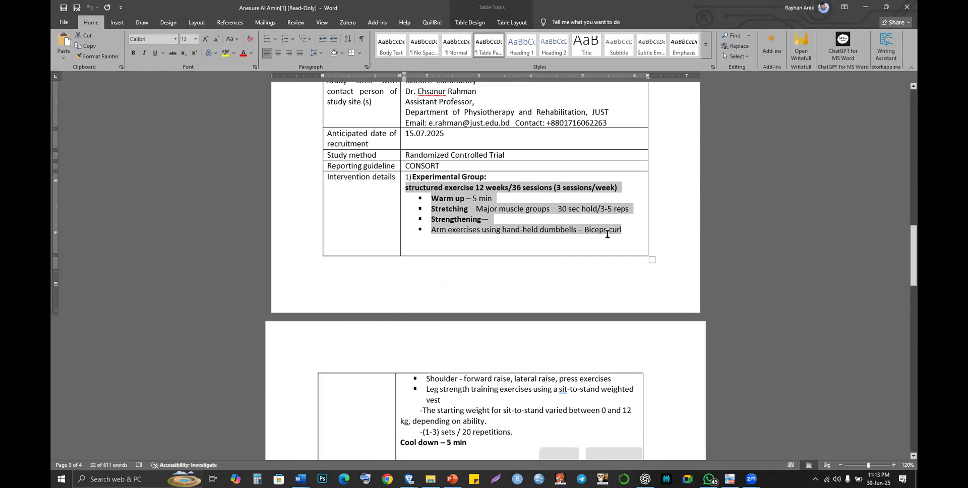
key(alt+Tab)
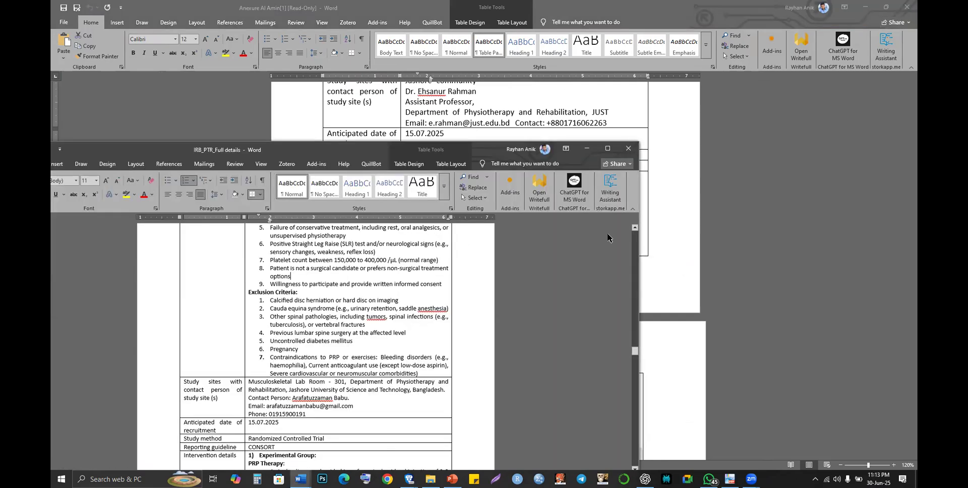
key(alt+Tab)
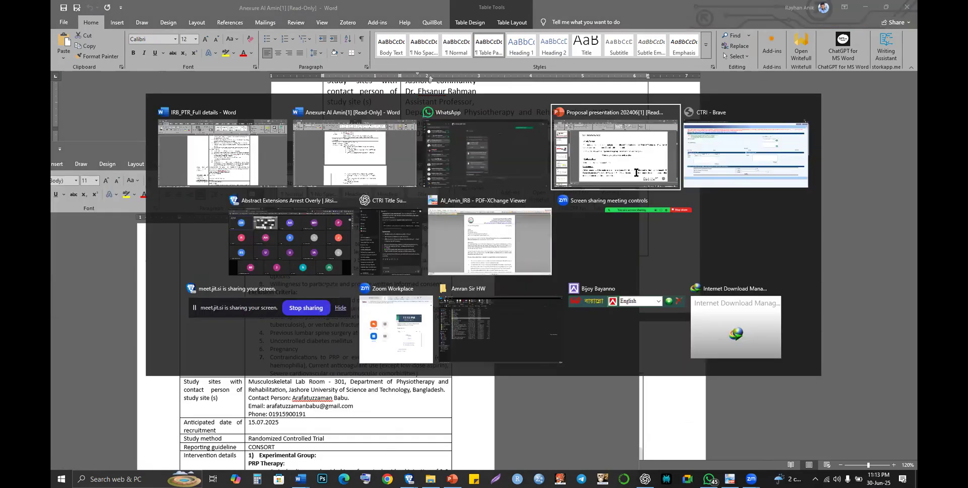
key(alt+Tab)
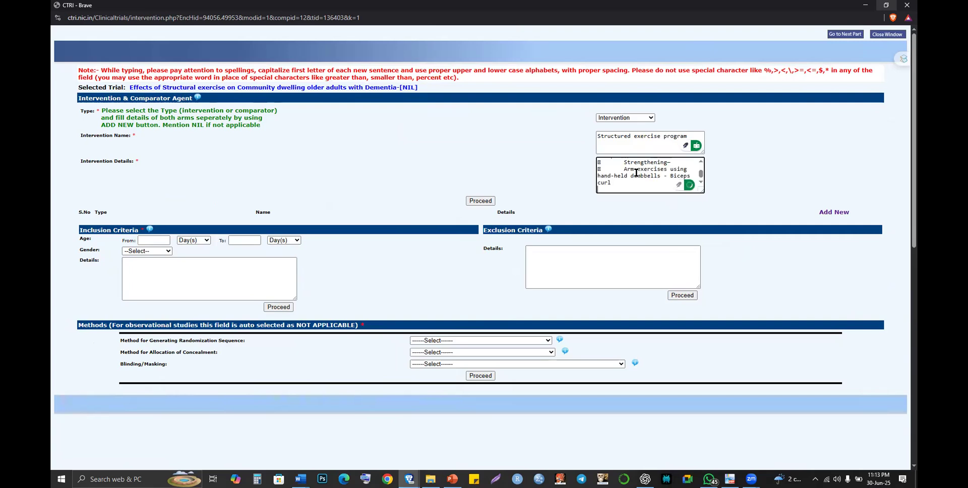
- Close the IRB_PTR_Full details document and select the annexure's exercise list from Shoulder to Cool down
key(alt+Tab)
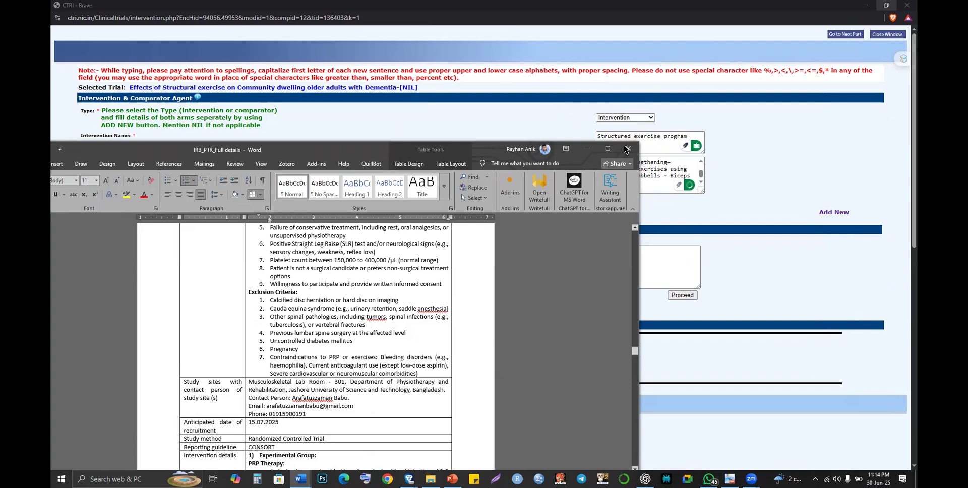
key(alt)
click(626, 148)
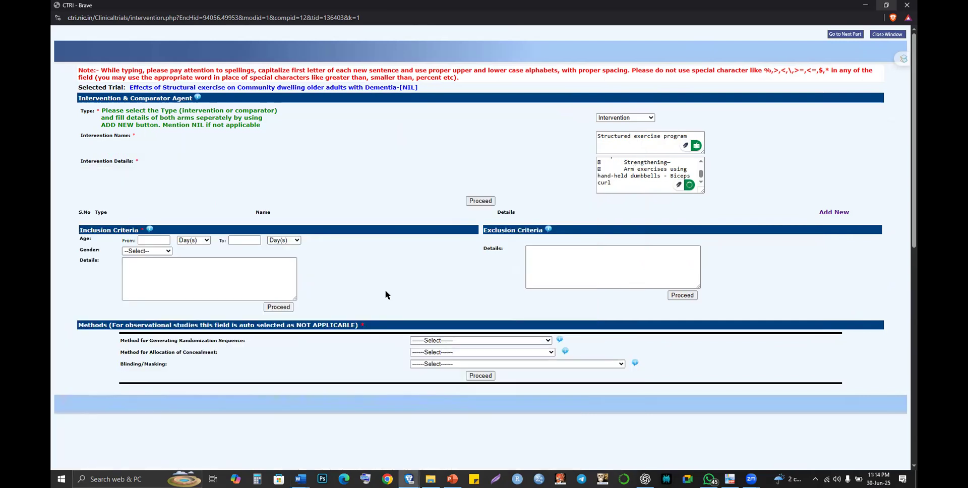
key(alt+Tab)
key(Tab)
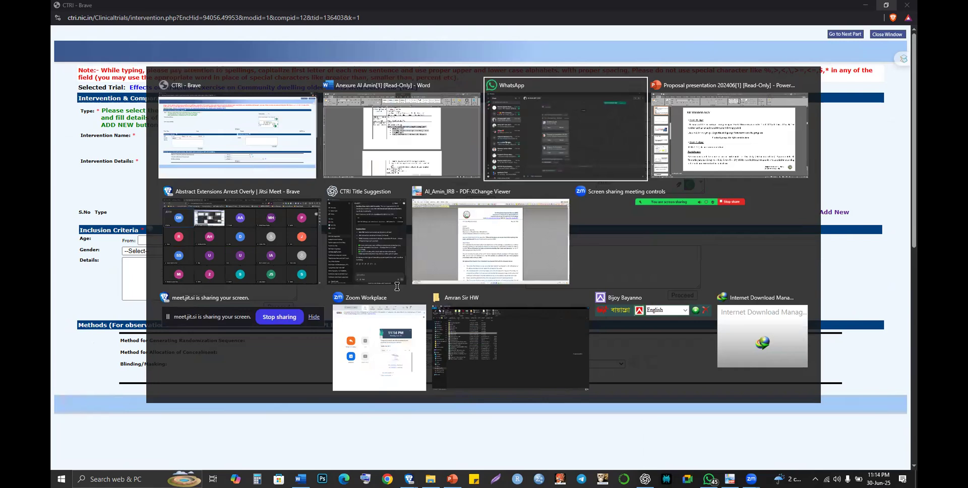
key(alt+shift+Tab)
scroll(427, 291, down, 1)
drag(427, 291, 479, 357)
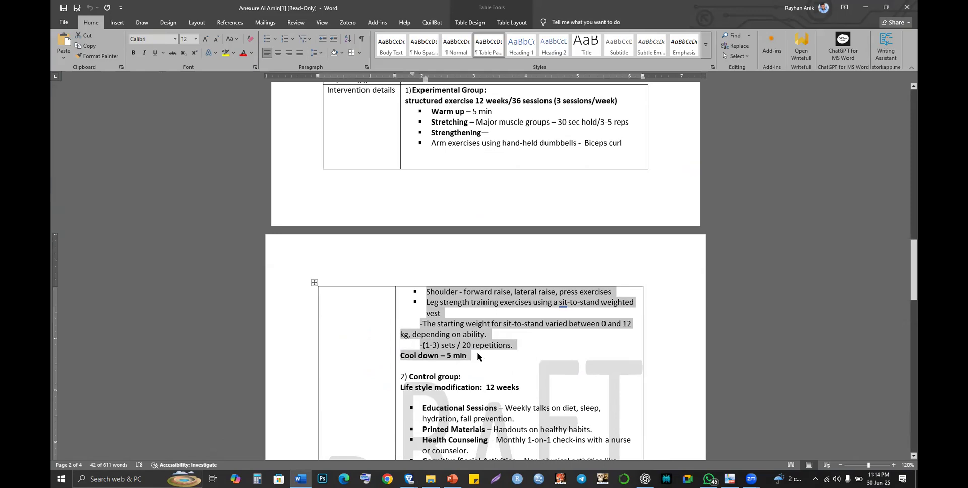
- Paste the exercise protocol into CTRI's Intervention Details, removing the trailing blank line
key(alt+Tab)
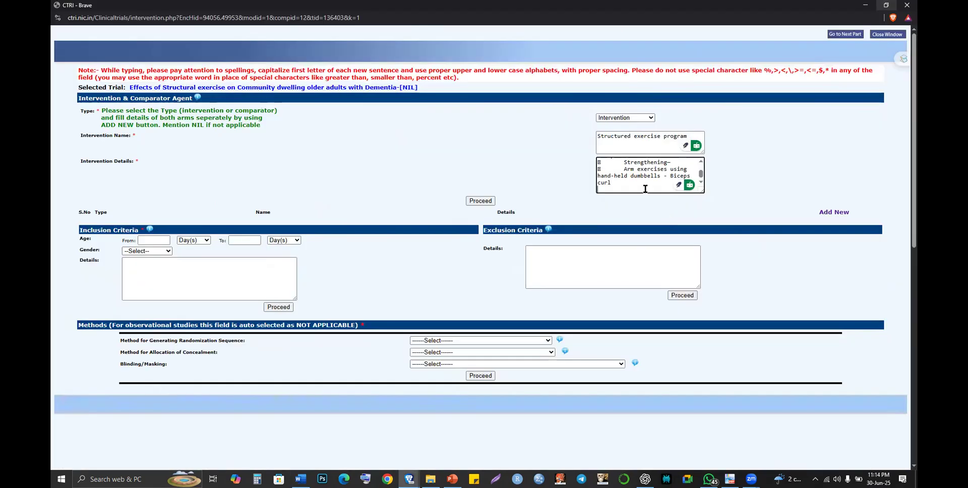
key(ctrl+v)
key(BackSpace)
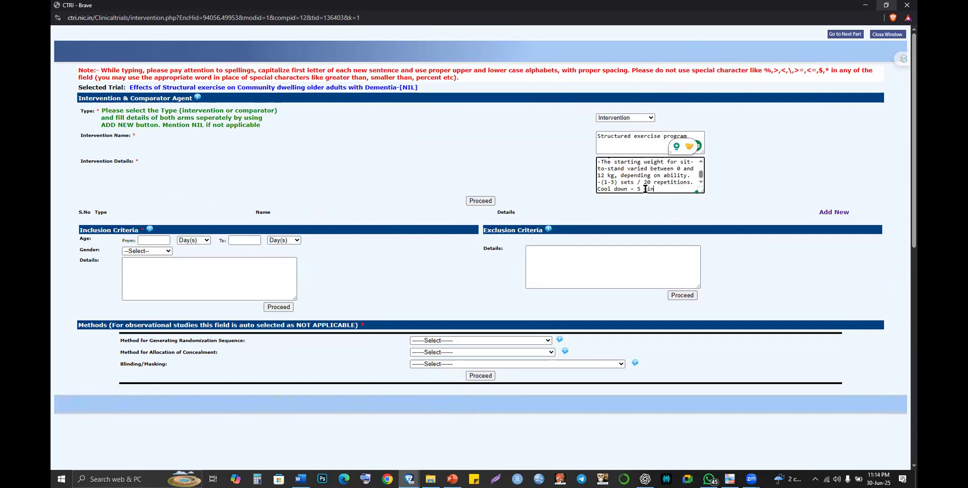
scroll(645, 189, up, 5)
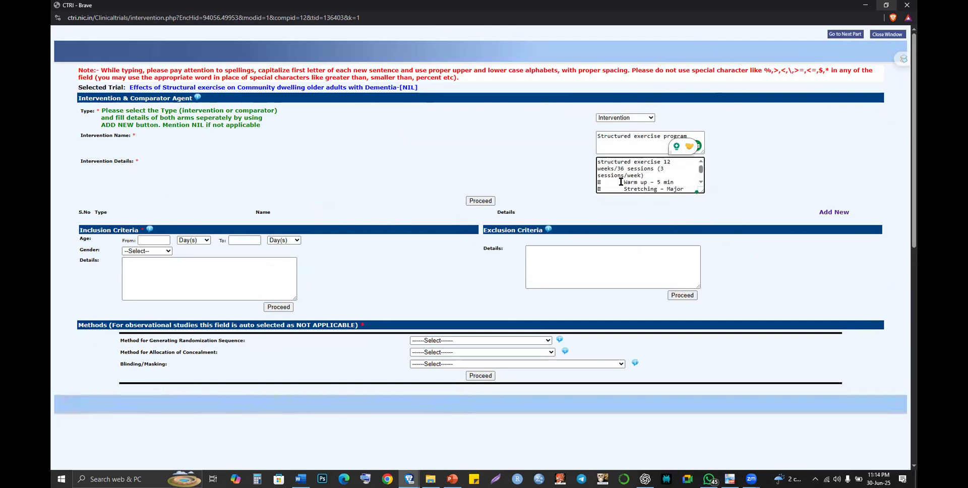
- Trim the indentation before Warm up, Stretching, Strengthening and Arm exercises to a single space
click(673, 160)
key(BackSpace)
key(Down)
key(BackSpace)
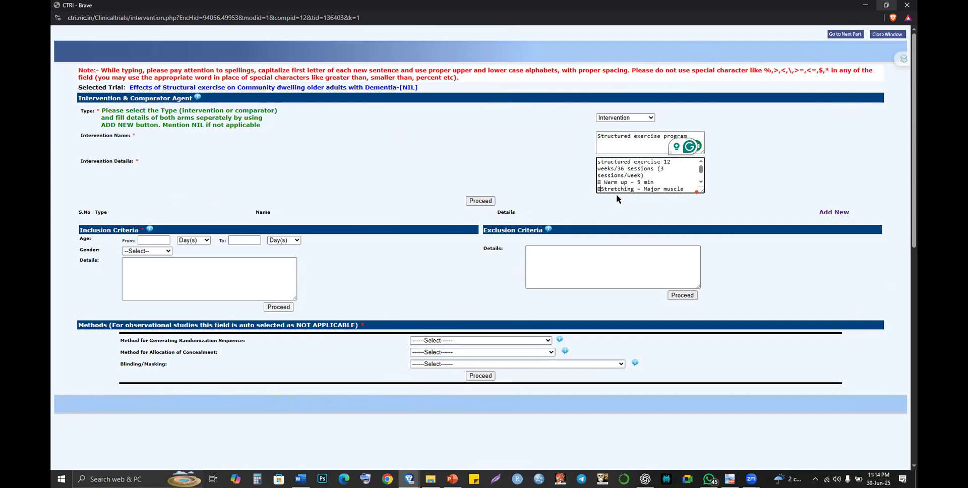
key(Down)
key(Down)
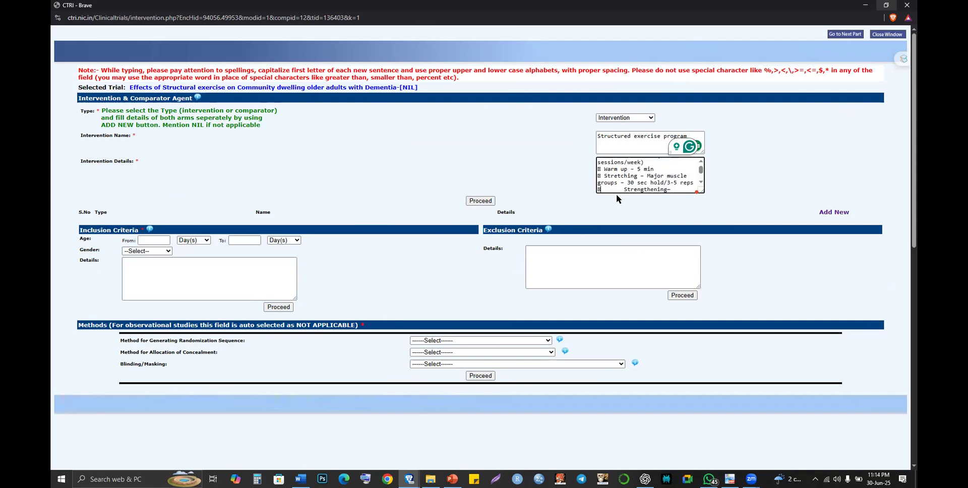
key(BackSpace)
key(Down)
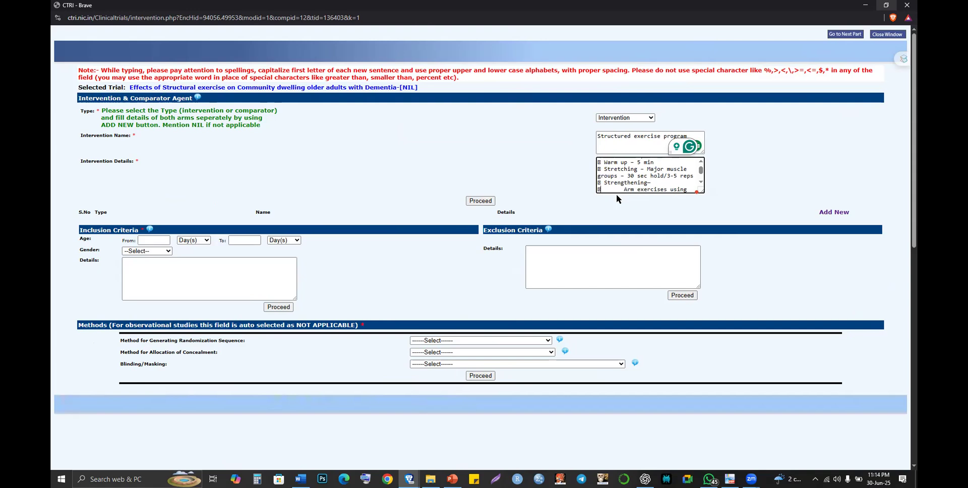
key(BackSpace)
- Trim the shoulder and Leg strength training lines to one space, then submit the intervention entry
key(Down)
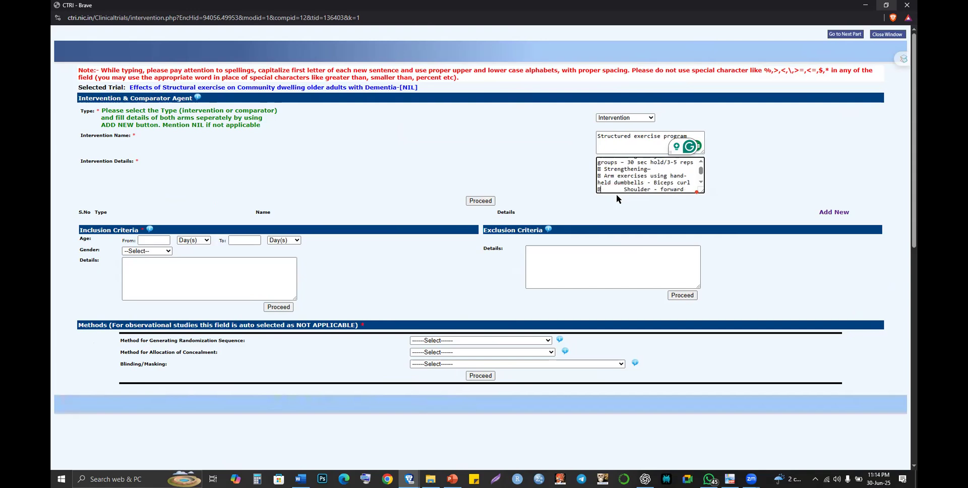
key(BackSpace)
key(Down)
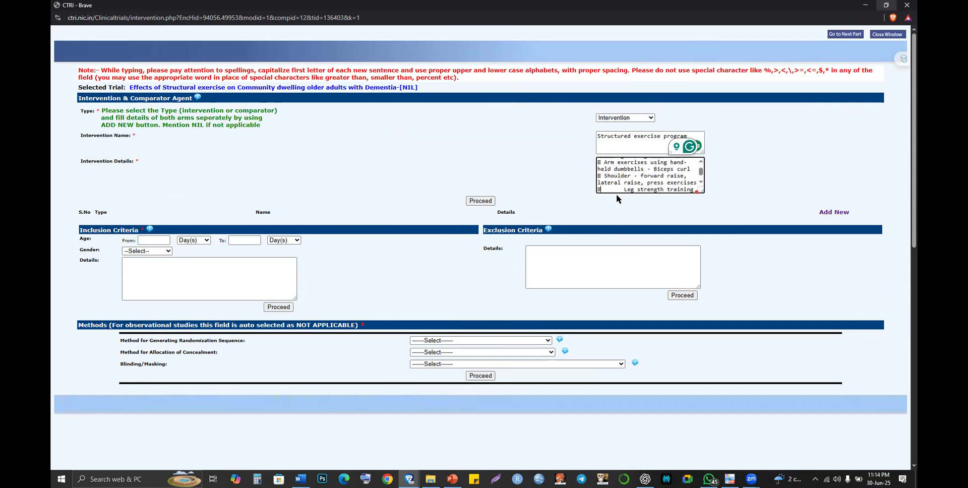
key(BackSpace)
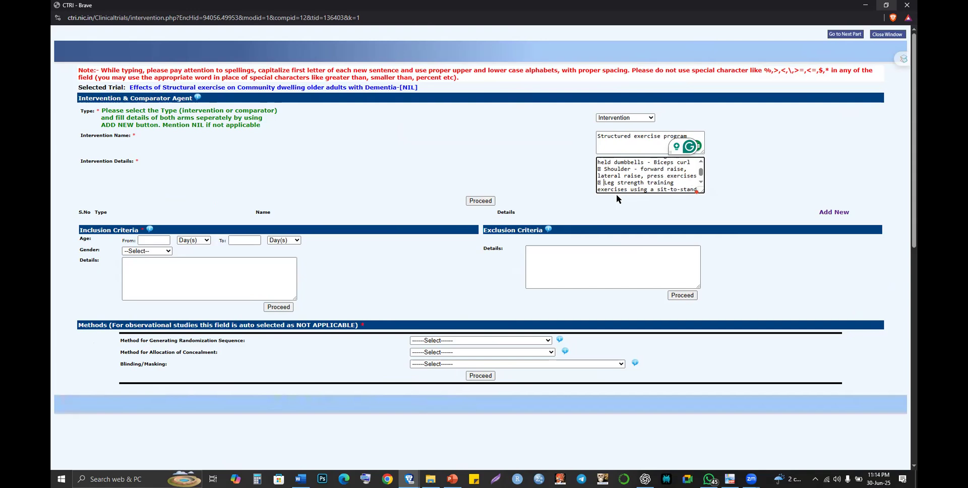
key(Down)
key(Down)
key(Down)
key(Down)
key(Down)
key(Down)
key(Down)
key(End)
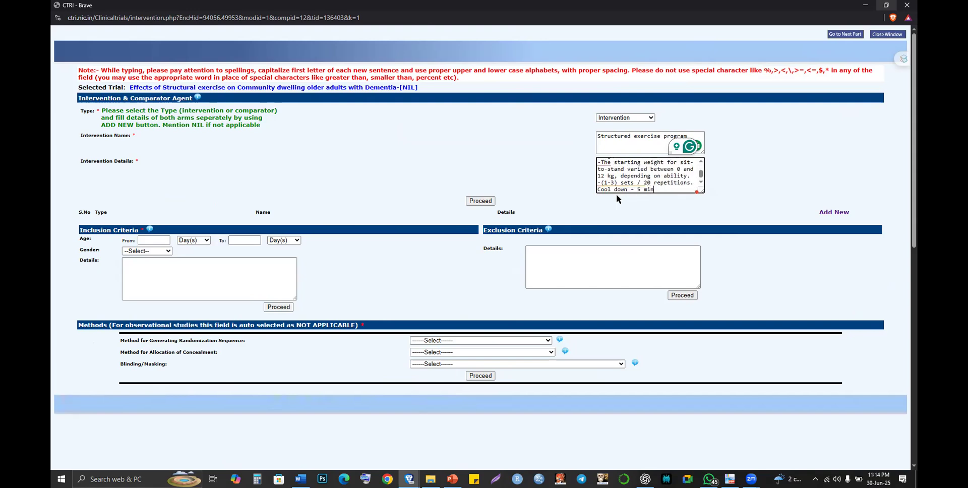
click(474, 204)
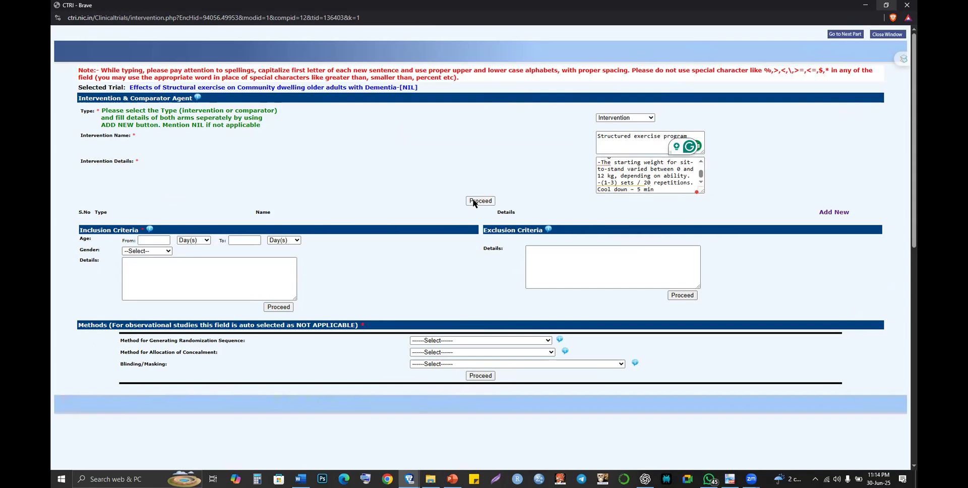
click(473, 202)
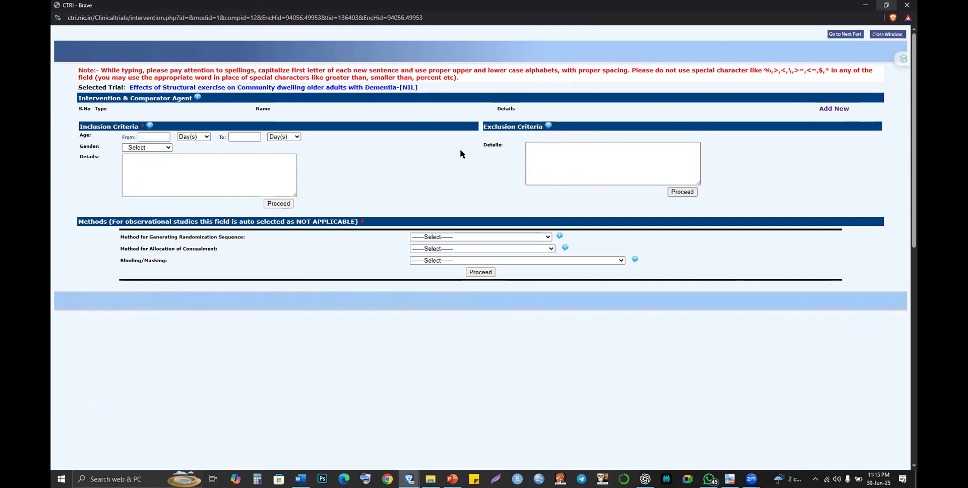
- Start another agent entry with Type set to Intervention
click(827, 109)
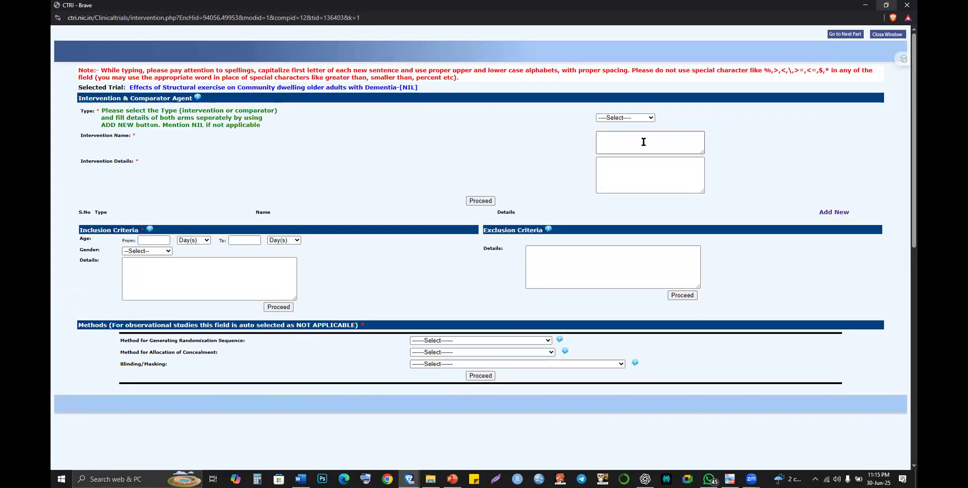
click(624, 118)
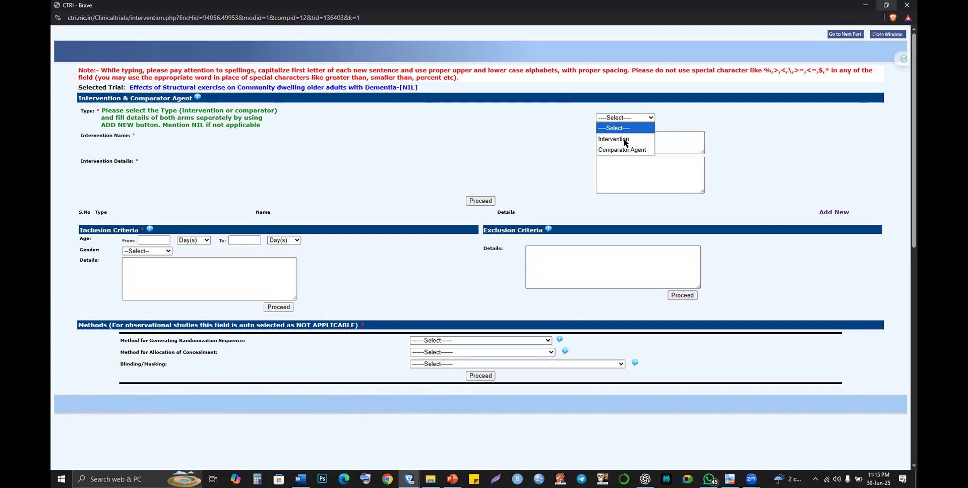
click(617, 139)
click(617, 143)
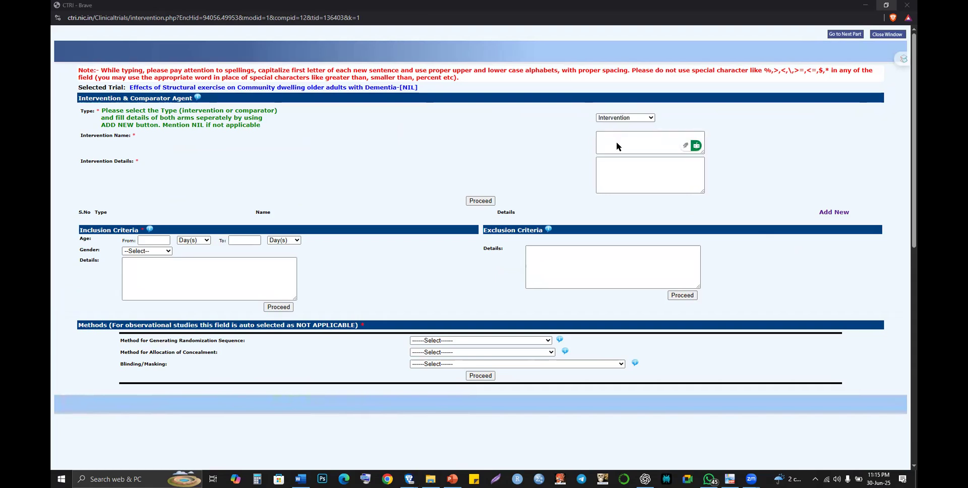
- Fill Intervention Name with 'Structured exercise program' and focus the Intervention Details box
key(alt+Tab)
scroll(432, 120, up, 2)
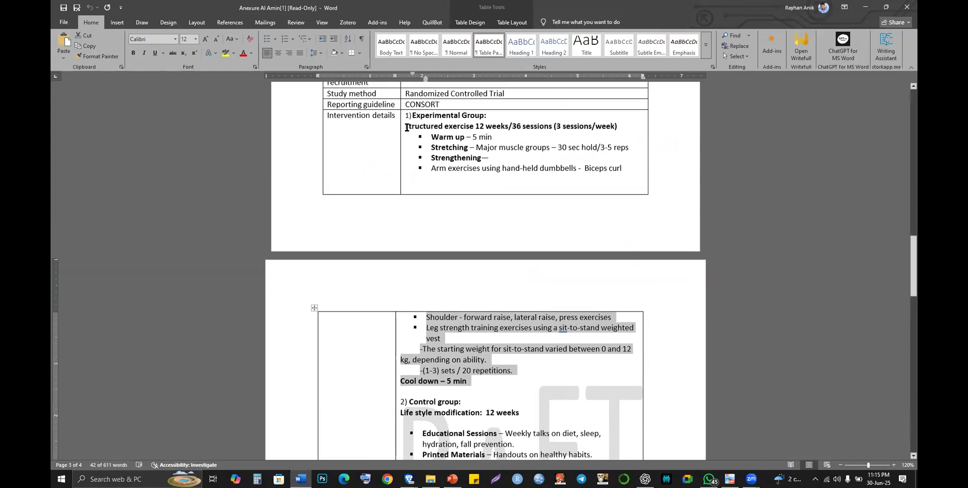
key(alt+Tab)
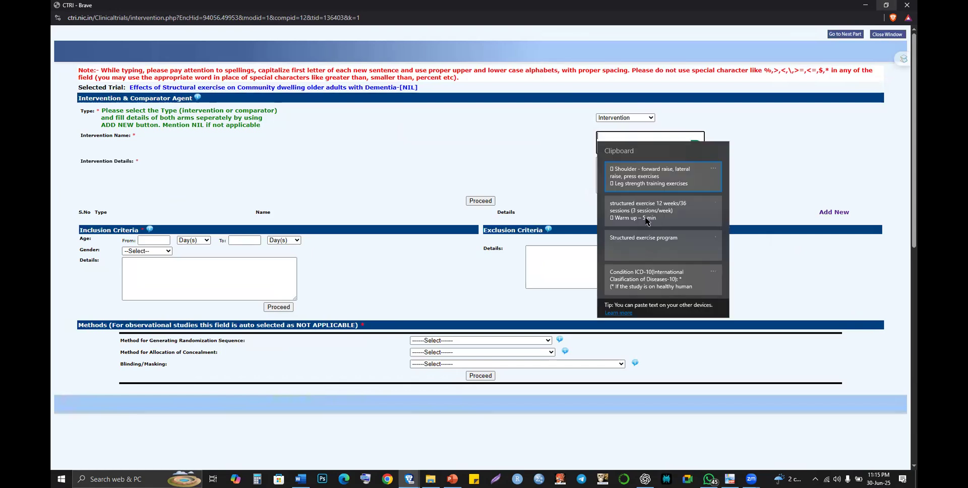
click(629, 245)
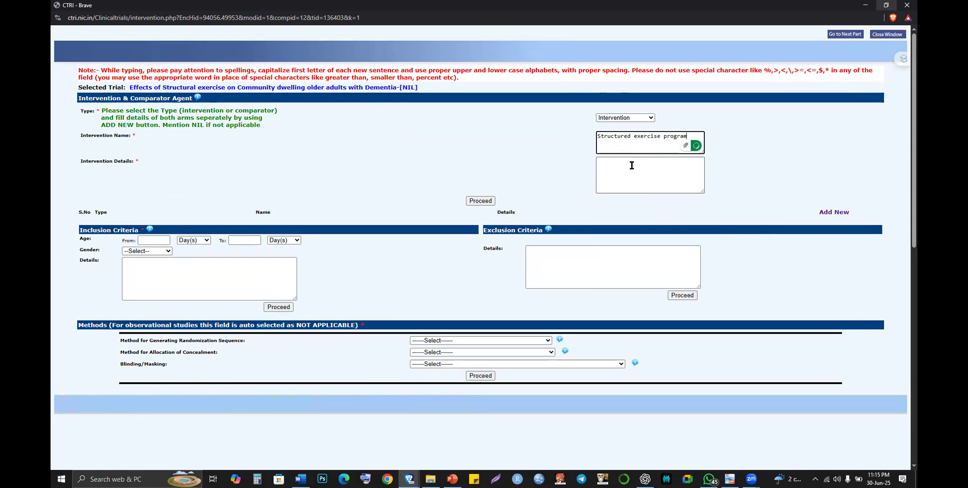
click(631, 165)
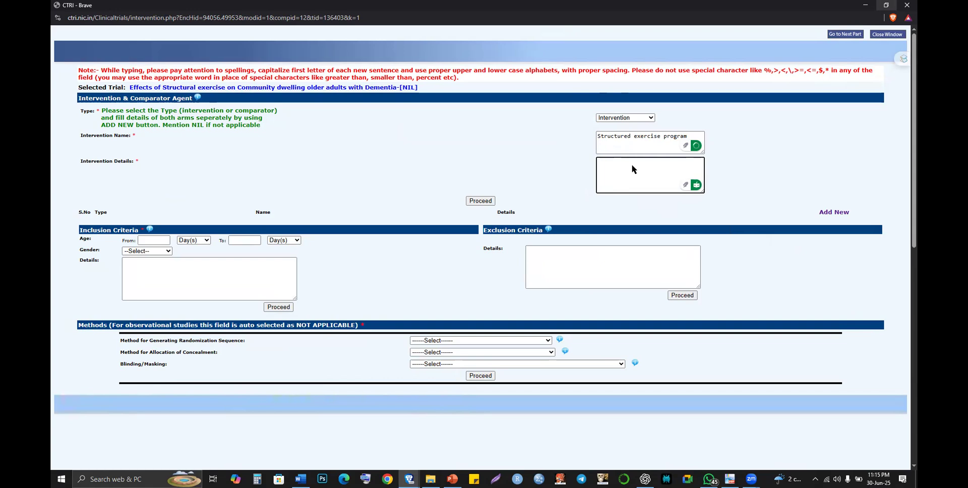
key(alt+Tab)
key(Tab)
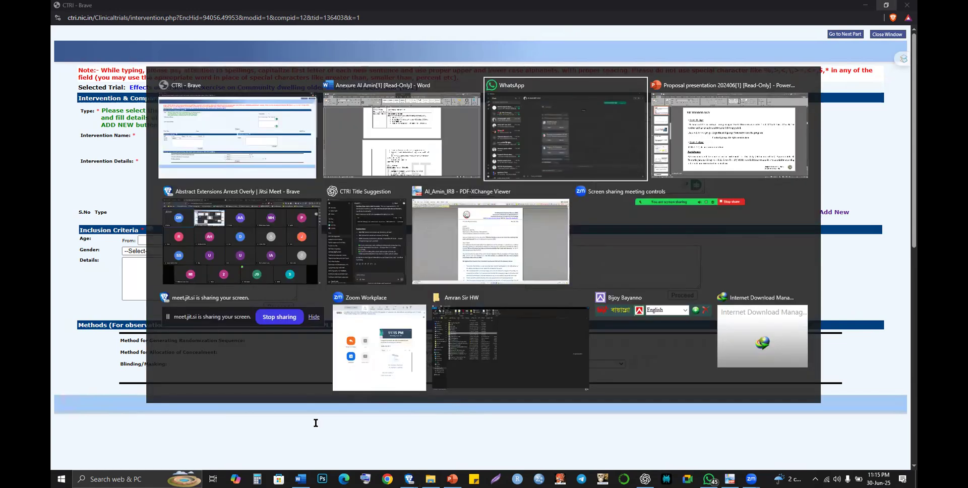
- Send ChatGPT 'Make it CTRI format in short:' followed by the structured exercise protocol text
key(Tab)
key(Tab)
key(Tab)
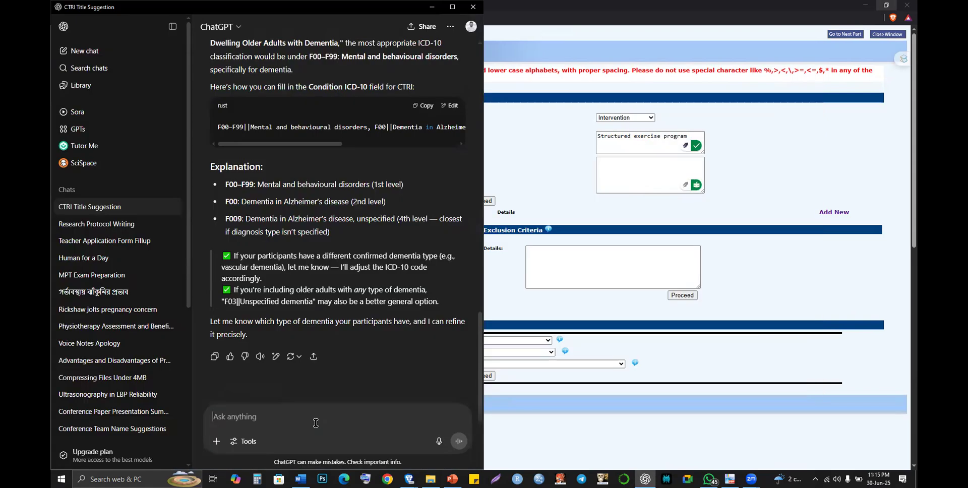
text(Make it CTRI format)
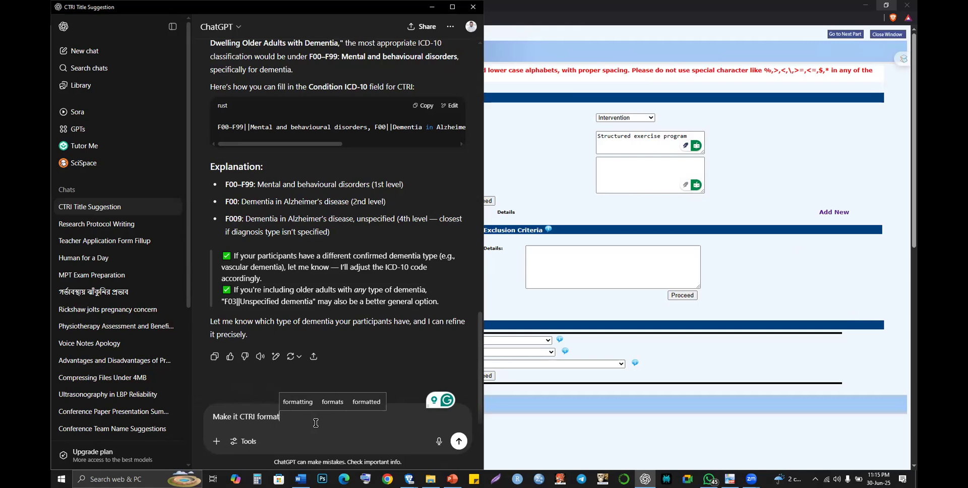
text( in short)
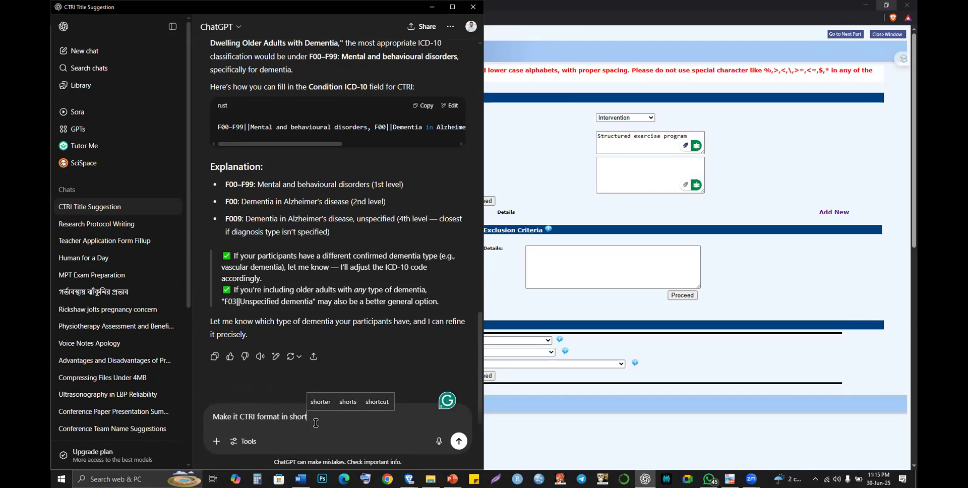
text(:)
key(shift+Return)
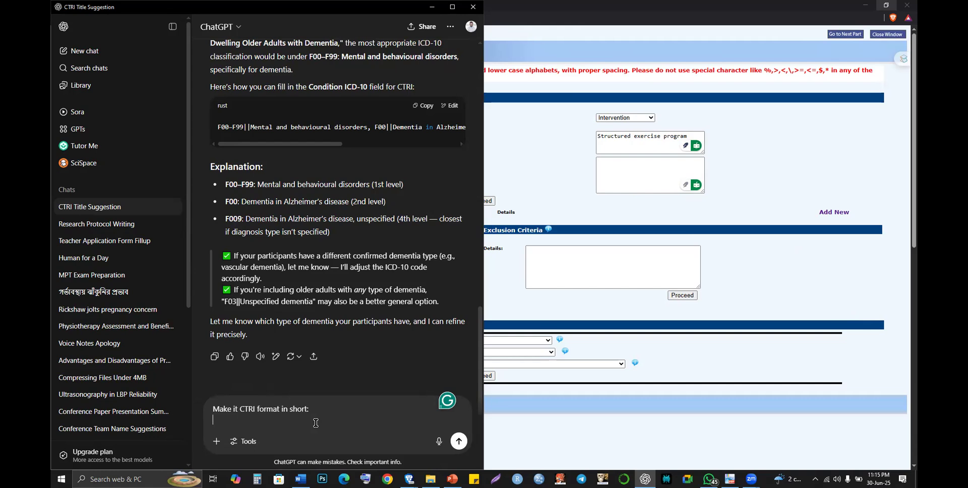
key(ctrl+v)
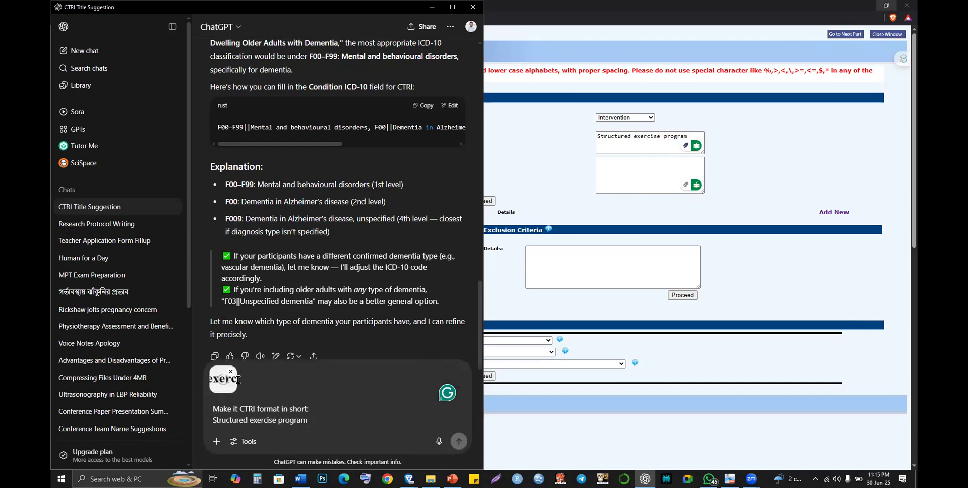
click(229, 373)
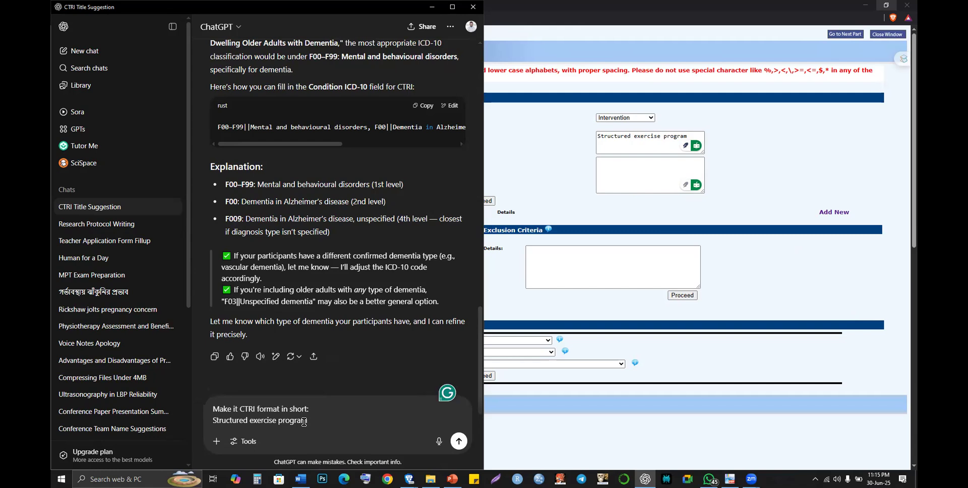
key(BackSpace)
key(ctrl+BackSpace)
key(ctrl+BackSpace)
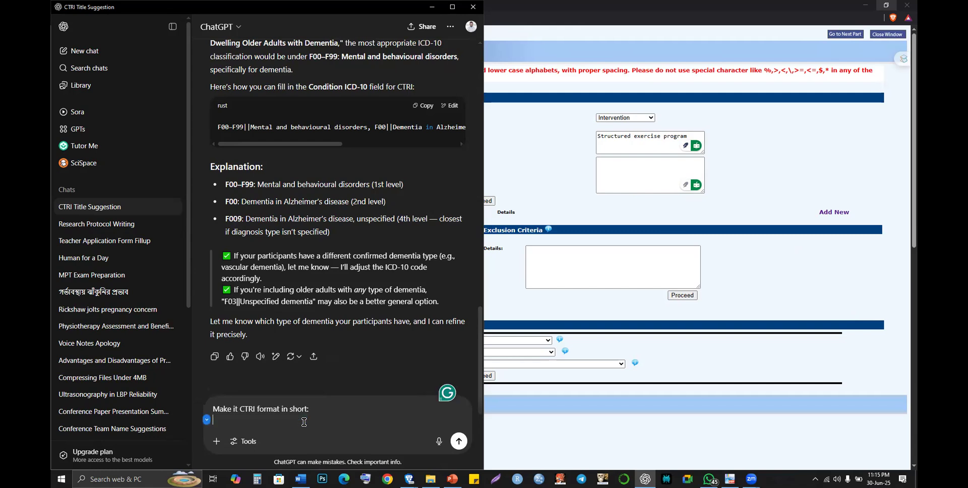
key(super+v)
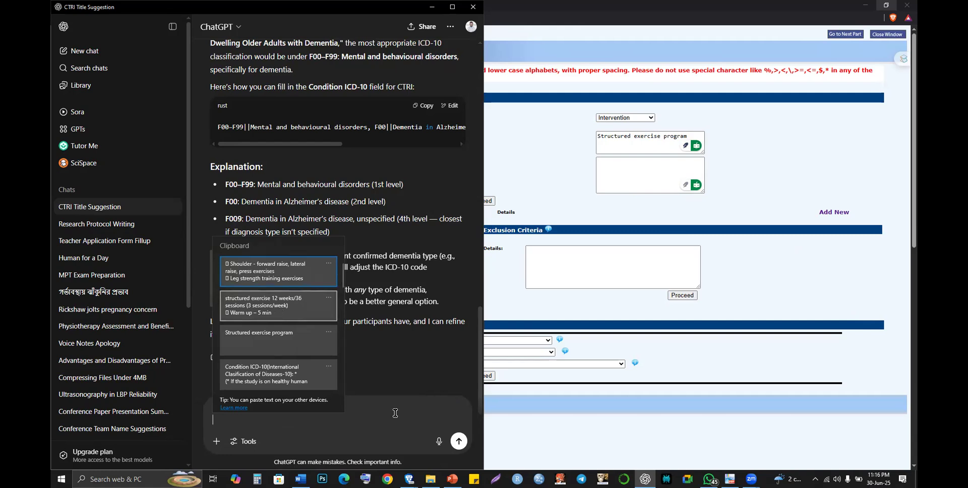
click(279, 311)
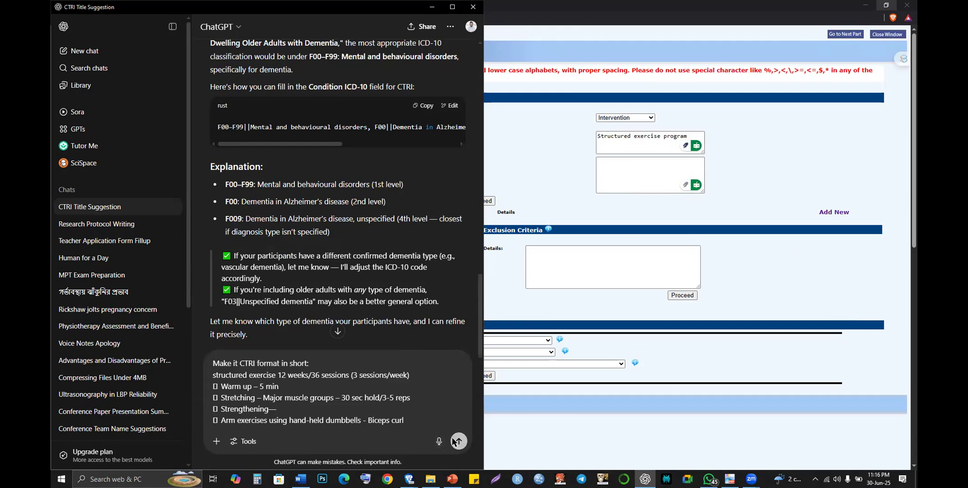
click(457, 441)
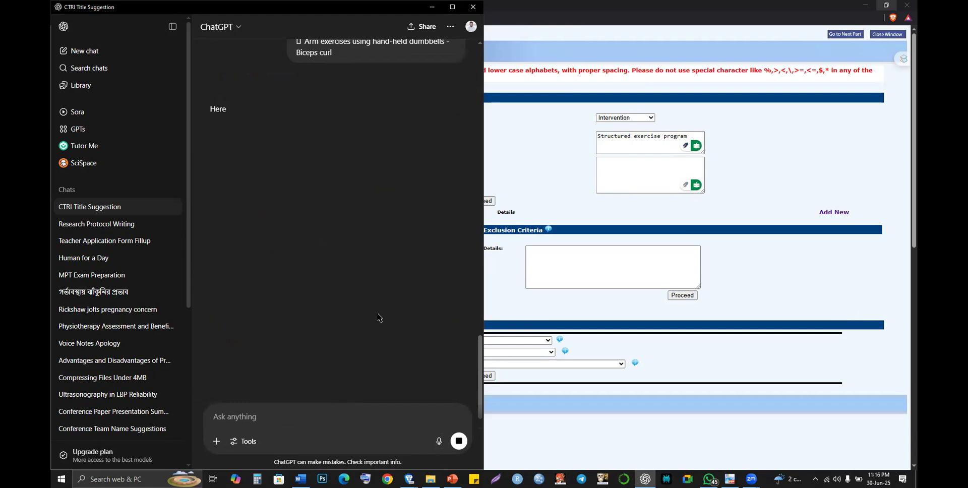
- Reopen the earlier CTRI-format prompt in ChatGPT for editing
scroll(379, 317, up, 3)
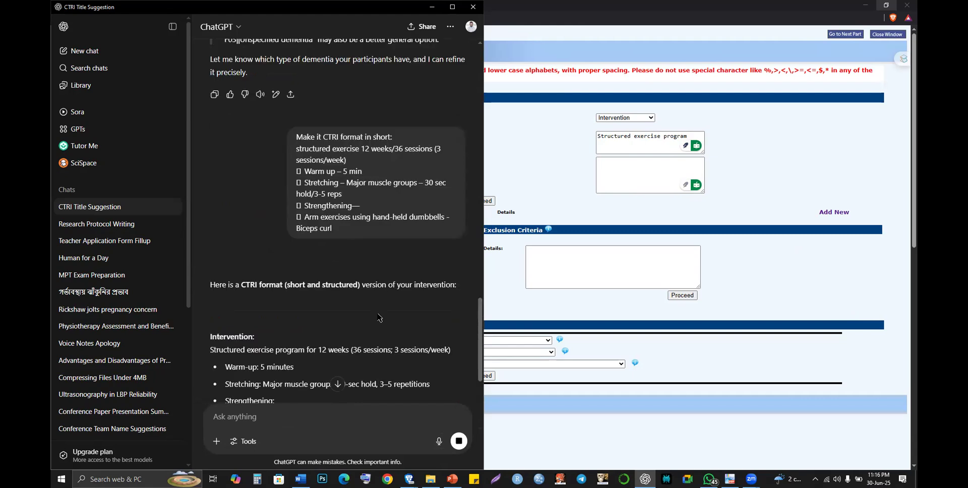
scroll(379, 318, down, 3)
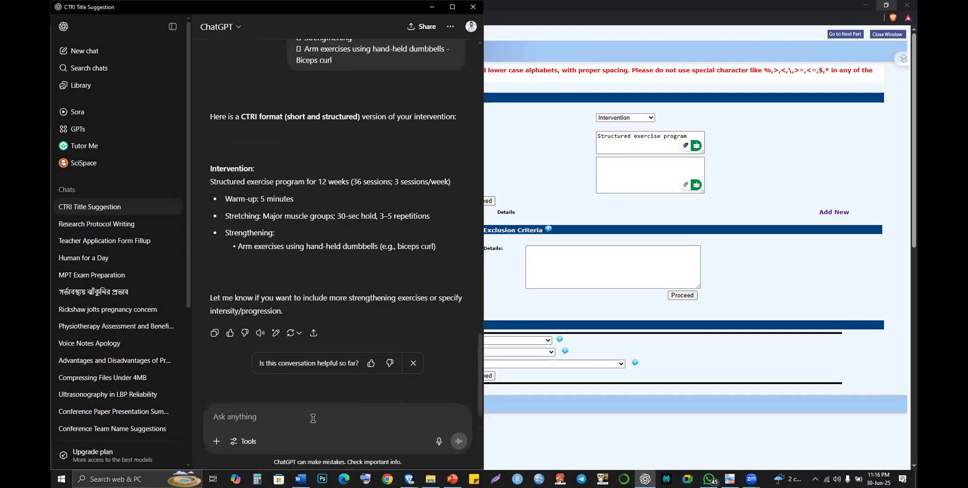
key(alt+Tab)
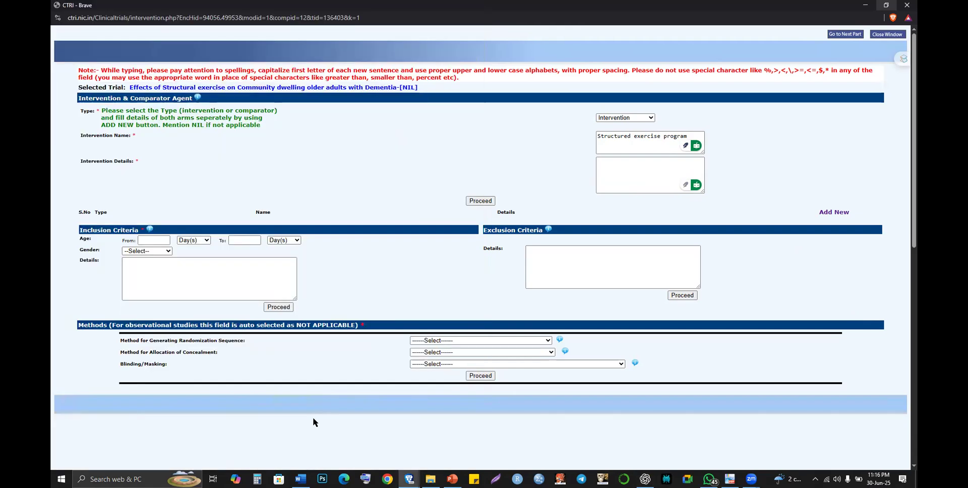
key(alt+Tab)
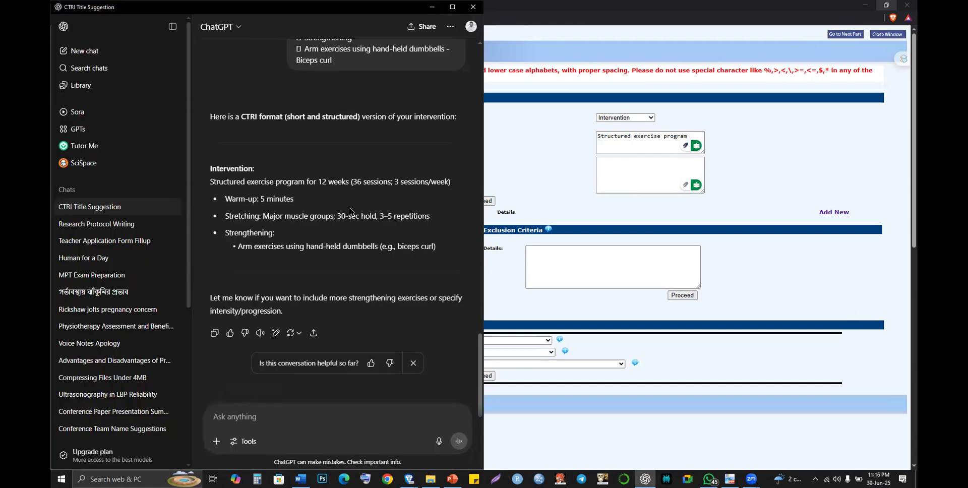
scroll(373, 274, up, 3)
scroll(307, 270, up, 1)
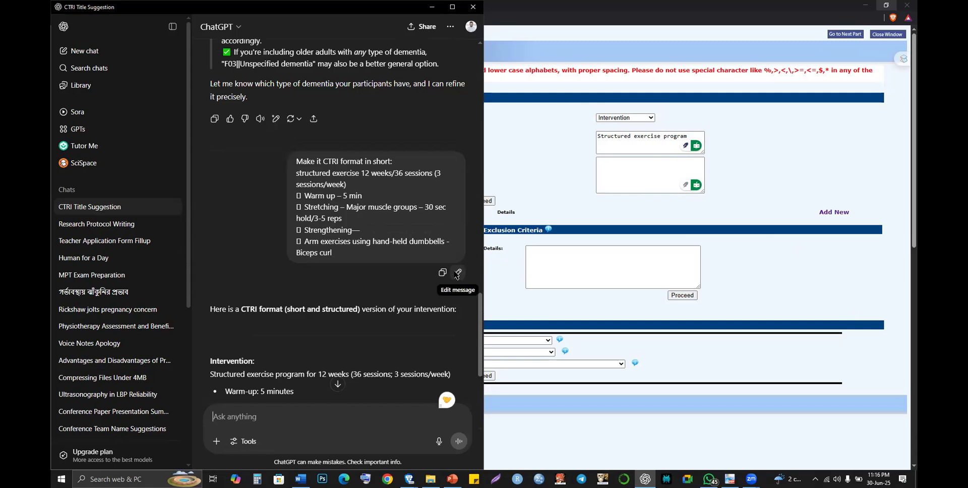
click(457, 273)
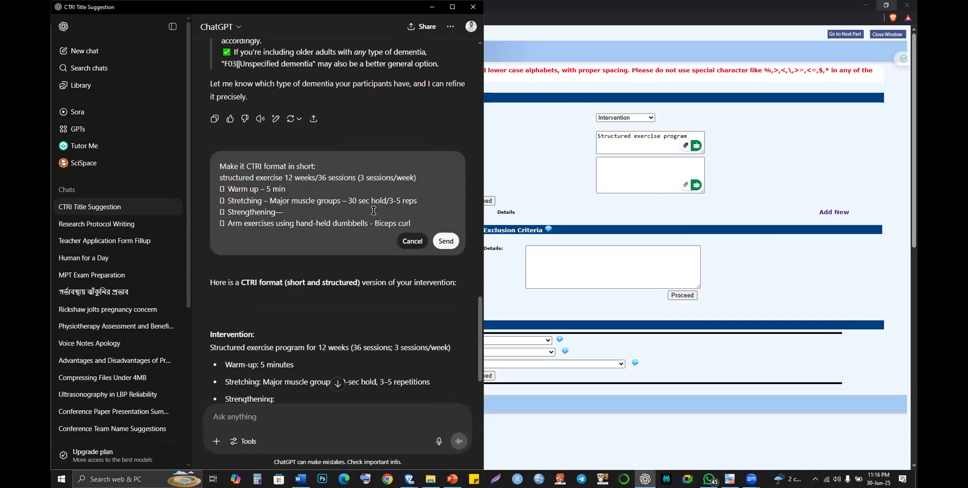
- Add the shoulder, leg-strength and cool-down lines from Word to the prompt and resend
key(alt+Tab)
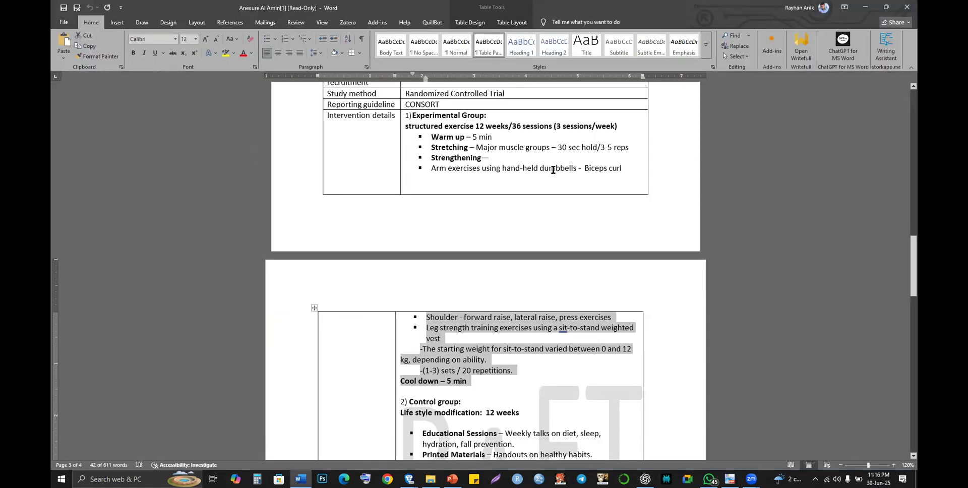
drag(553, 169, 618, 164)
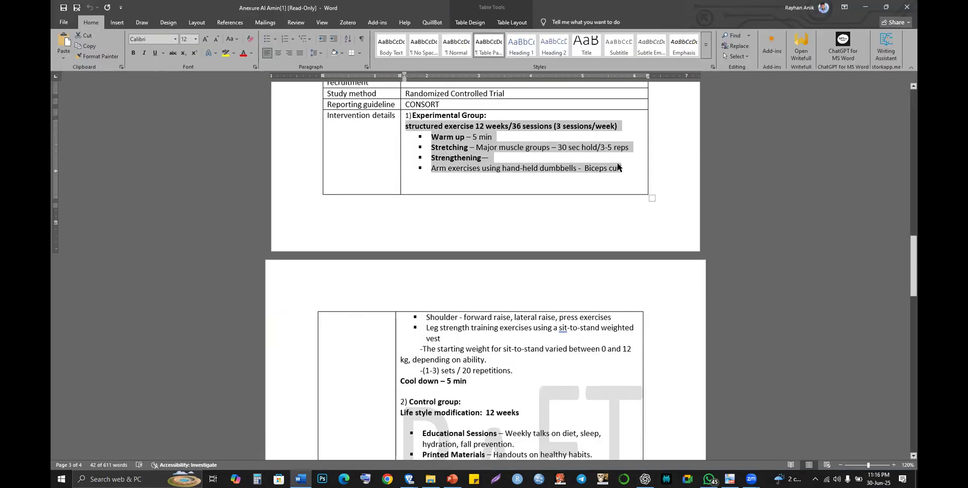
key(alt+Tab)
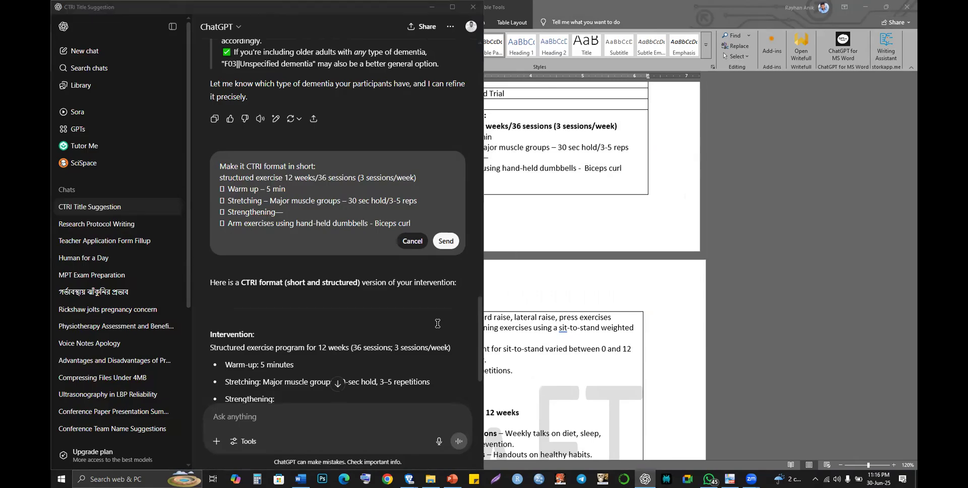
key(alt+Tab)
drag(423, 316, 482, 384)
key(ctrl+c)
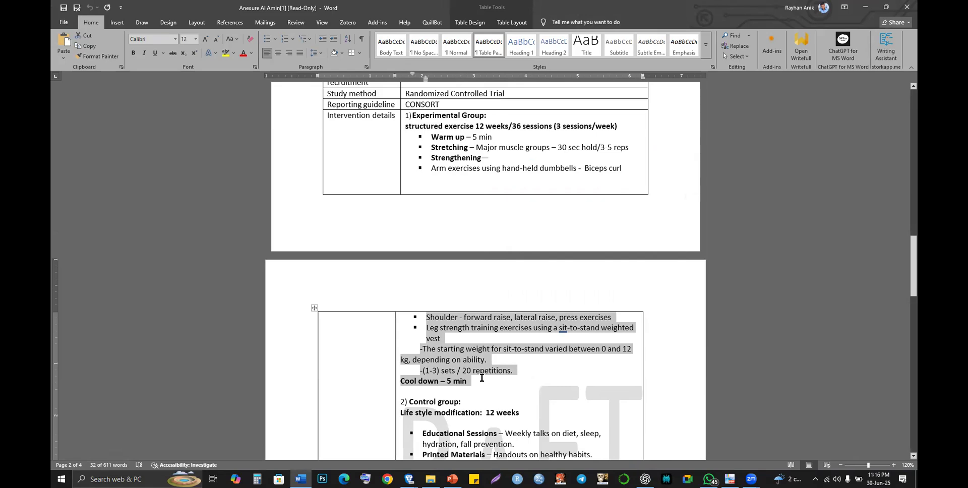
key(alt+Tab)
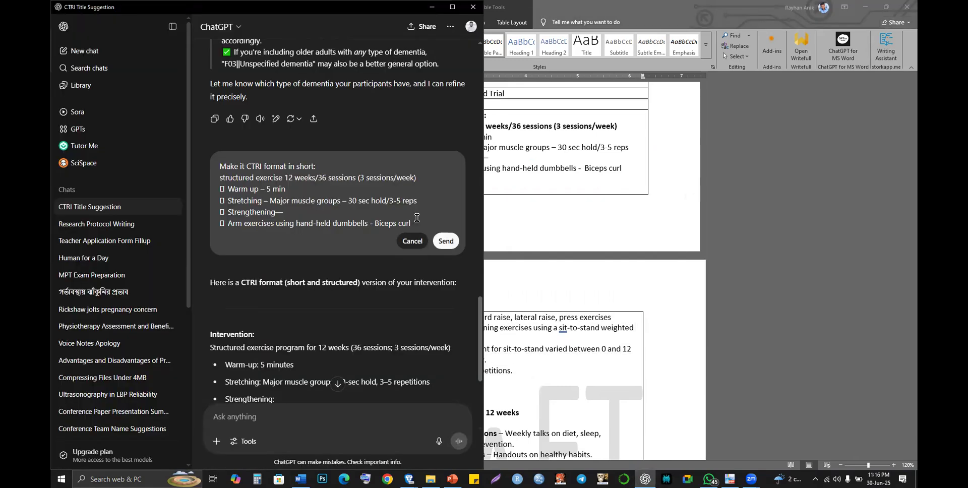
key(ctrl+v)
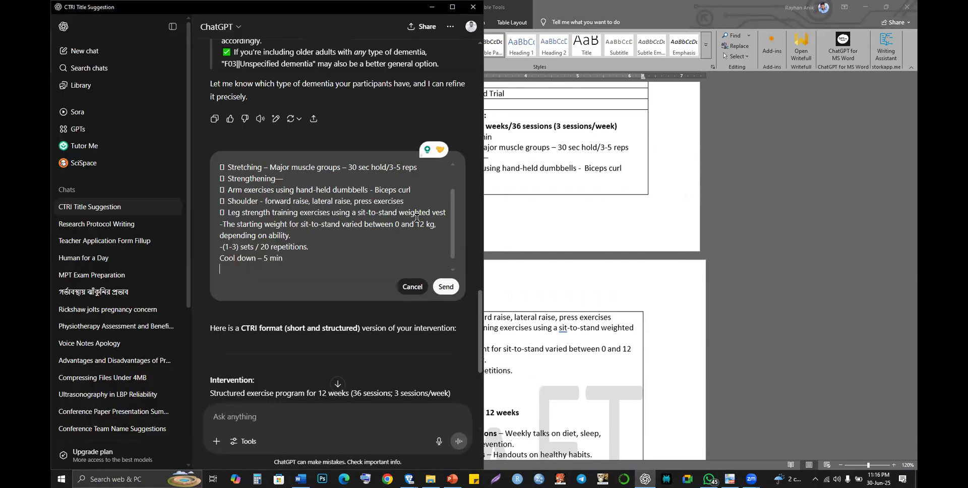
key(Return)
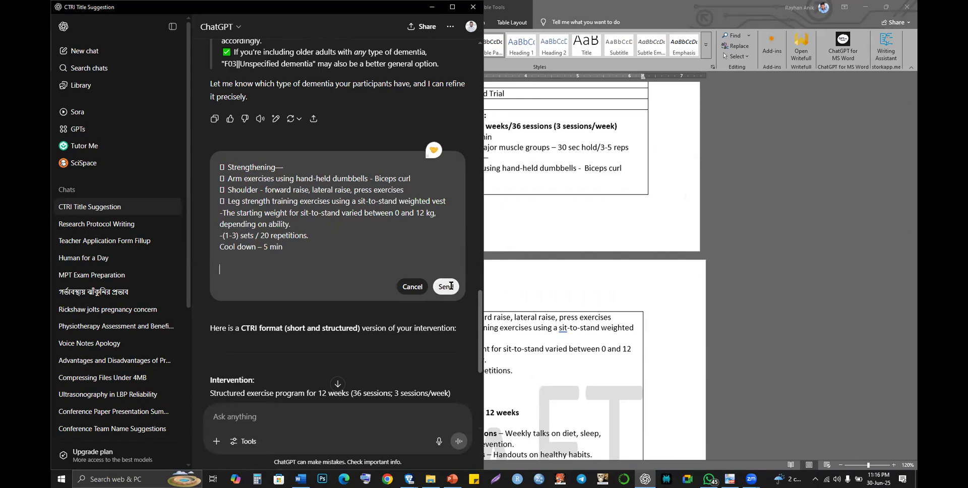
click(450, 286)
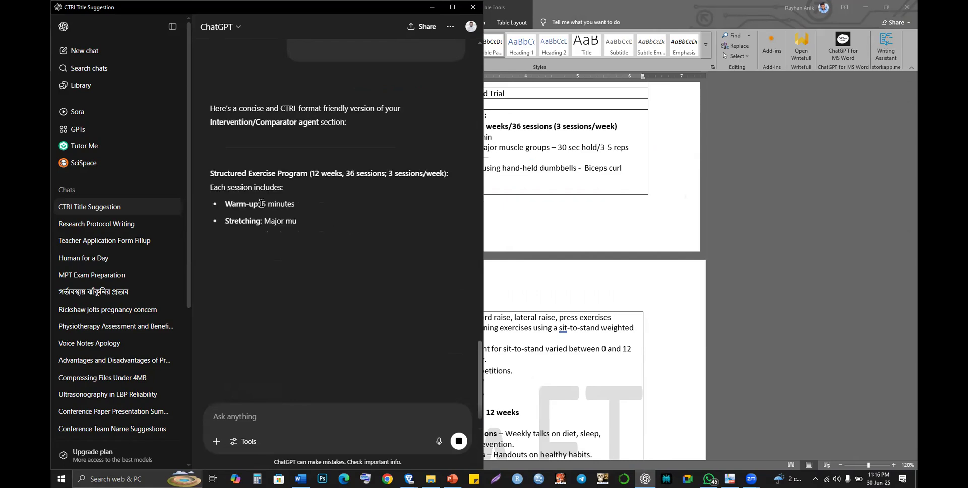
- Submit the concise structured-exercise summary, ending with a 5-minute cool-down, as CTRI's Intervention Details
drag(211, 168, 317, 315)
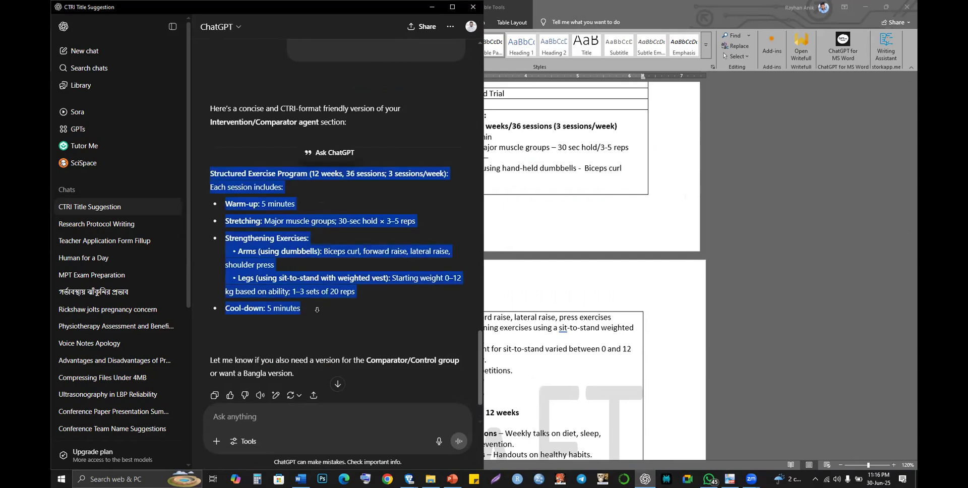
key(alt+Tab)
key(alt+Tab)
key(Tab)
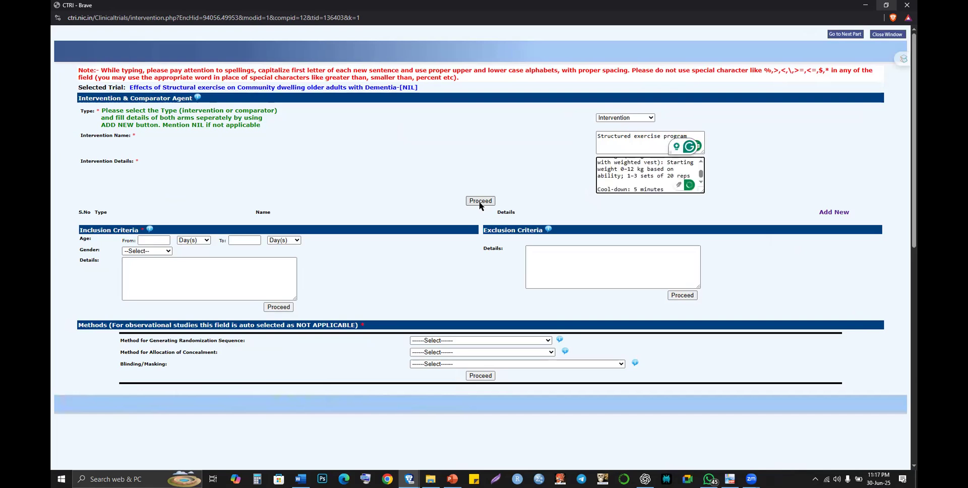
click(479, 202)
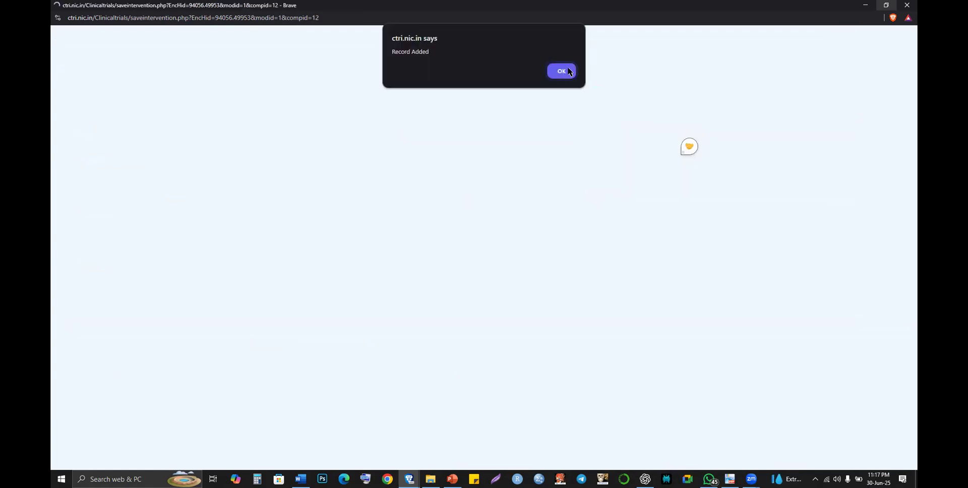
- Acknowledge Record Added and start a new entry with Type set to Intervention
click(569, 71)
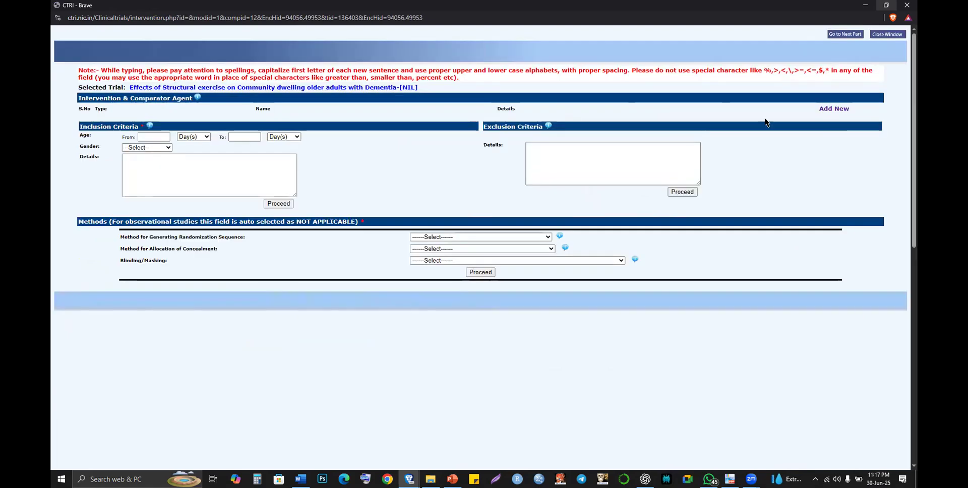
click(821, 110)
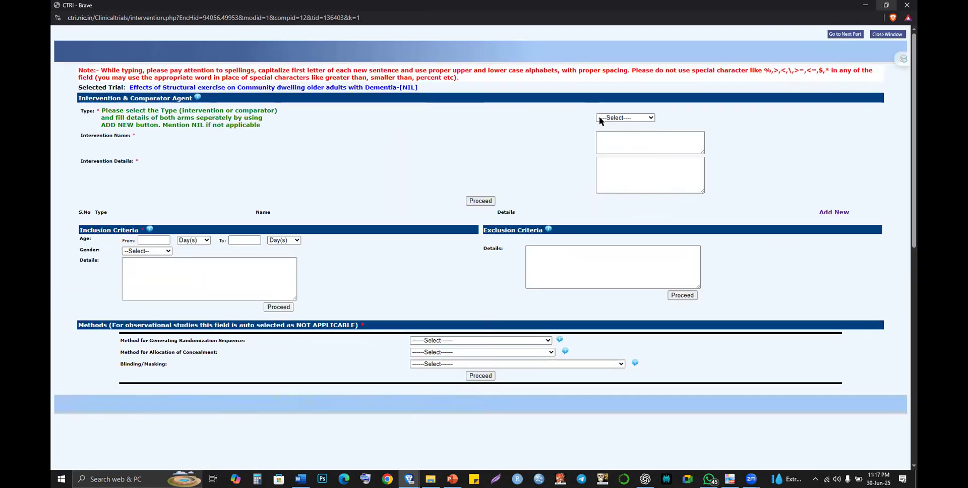
click(599, 117)
click(604, 139)
- Paste 'Structured exercise program' from clipboard history as the Intervention Name
click(605, 139)
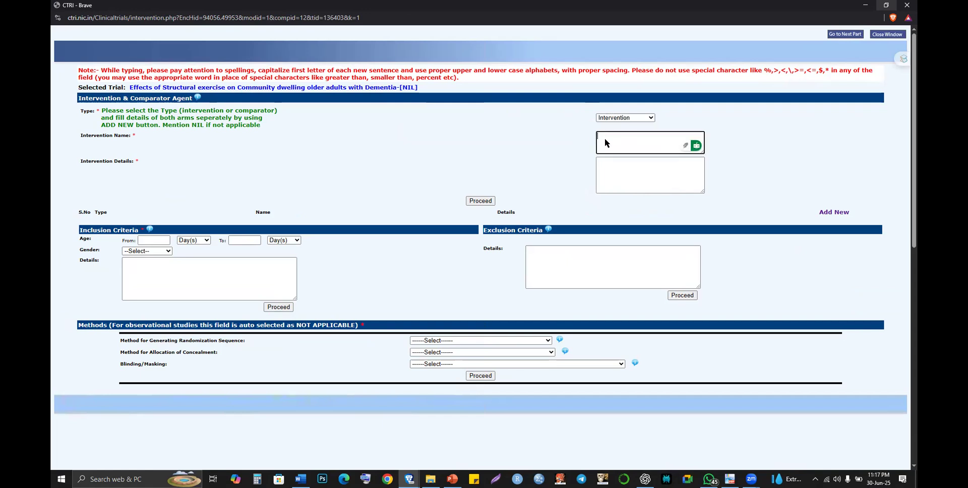
key(super+v)
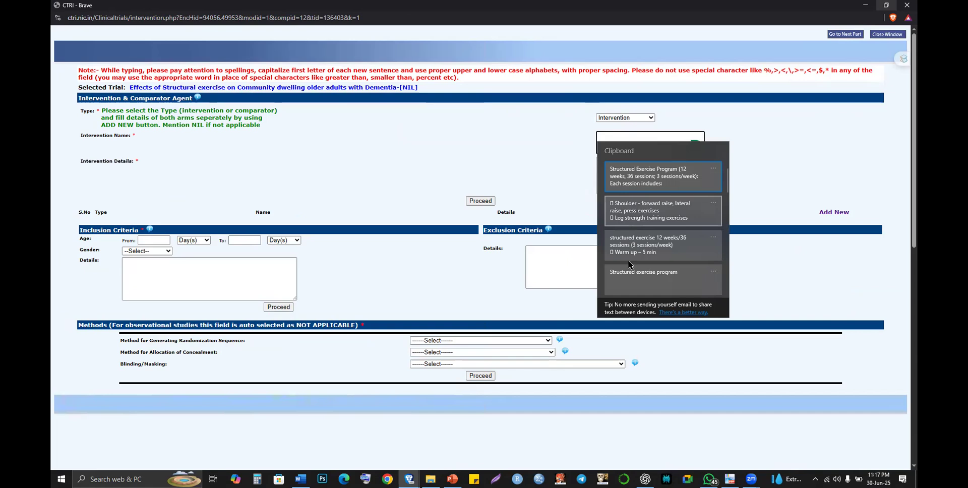
click(628, 270)
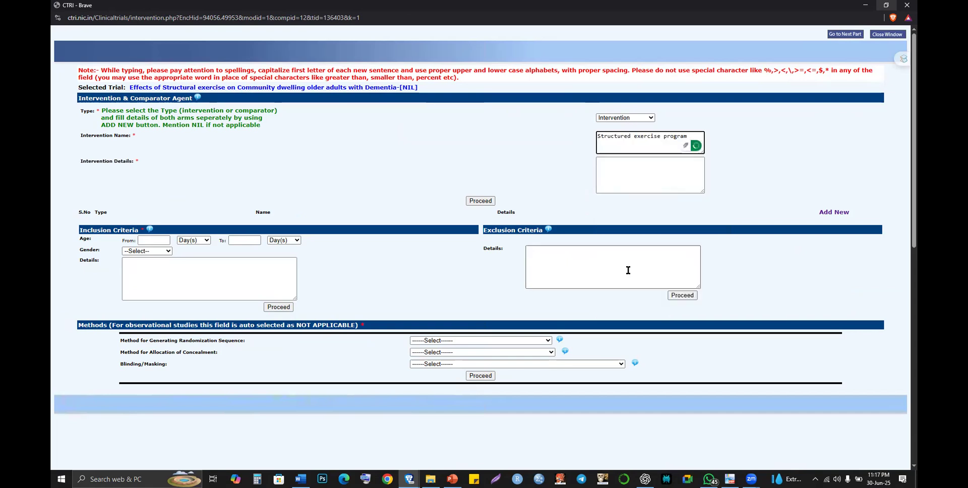
key(alt+Tab)
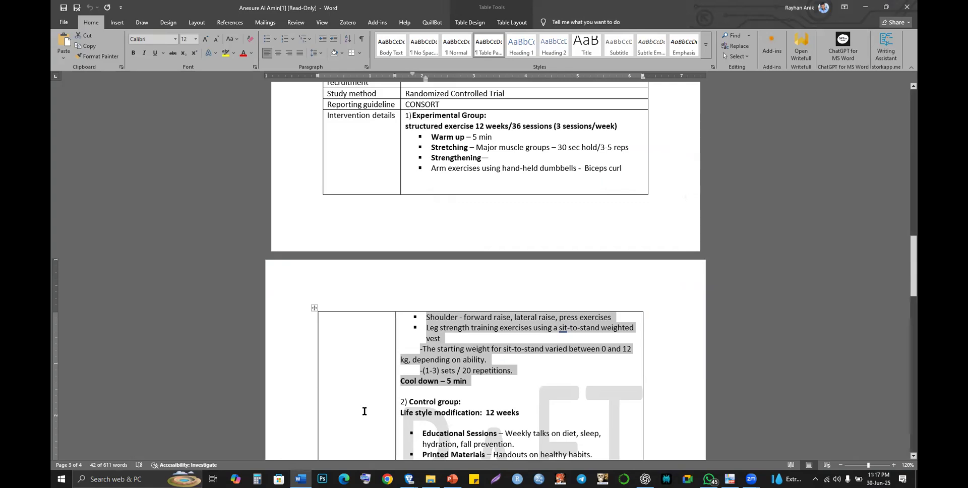
- Ask ChatGPT for a shorter, single-paragraph version of the exercise details
key(alt+Tab)
text(more s)
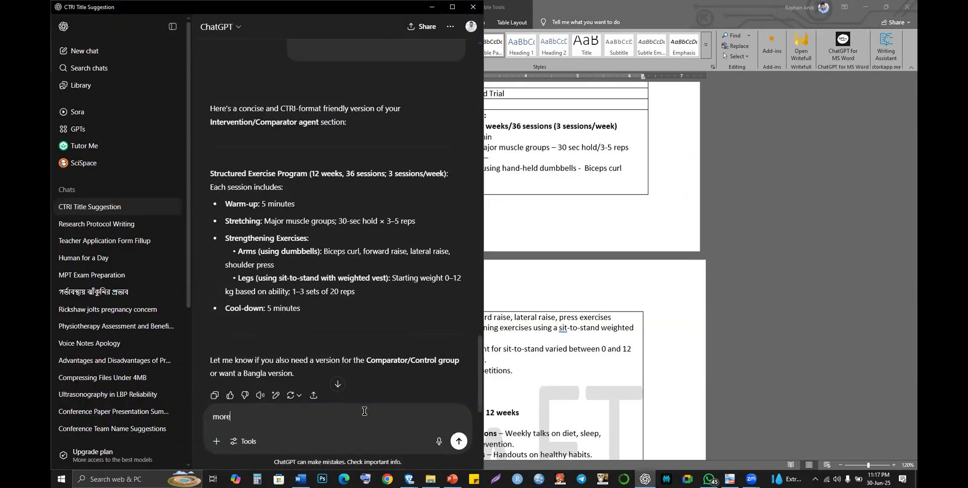
key(BackSpace)
key(BackSpace)
key(BackSpace)
key(BackSpace)
key(BackSpace)
key(BackSpace)
text(shorter and in a paragraph t)
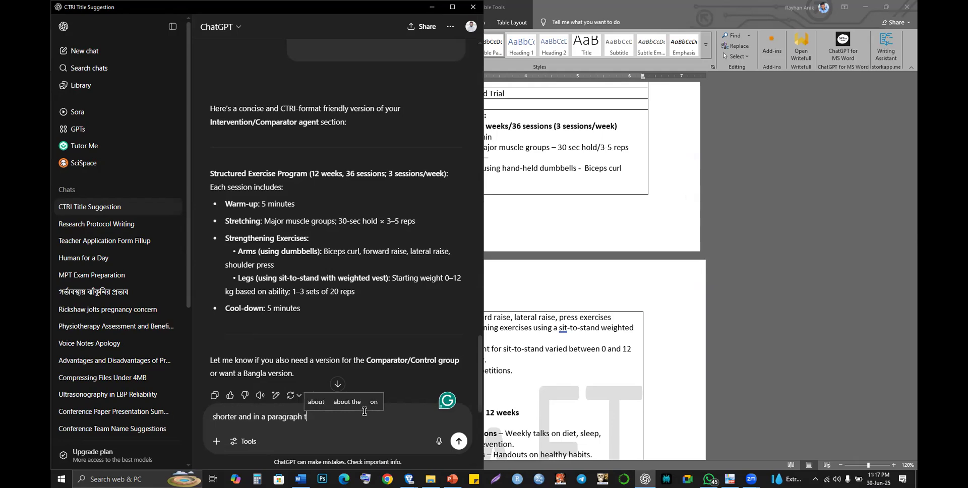
text(ype detai)
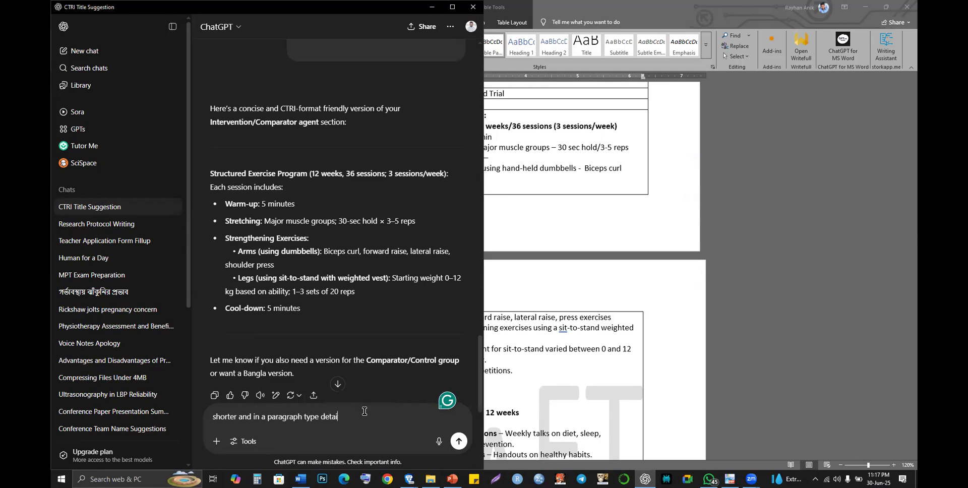
text(ils)
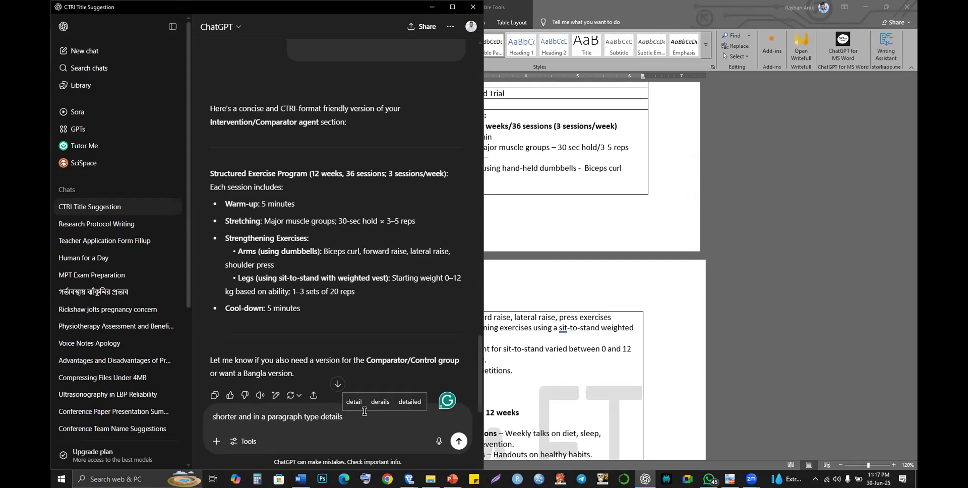
key(Return)
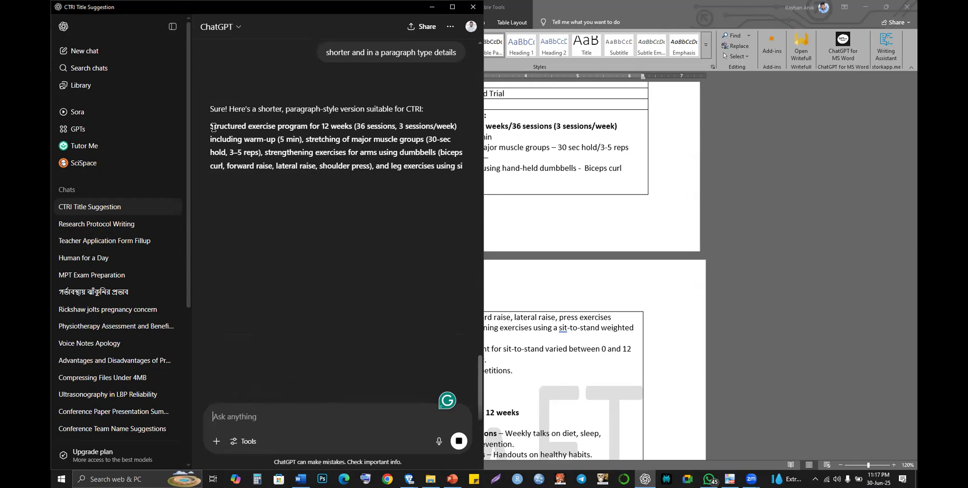
- Select ChatGPT's single-paragraph reply, ending with cool-down, for use in CTRI
click(211, 126)
shift+click(296, 194)
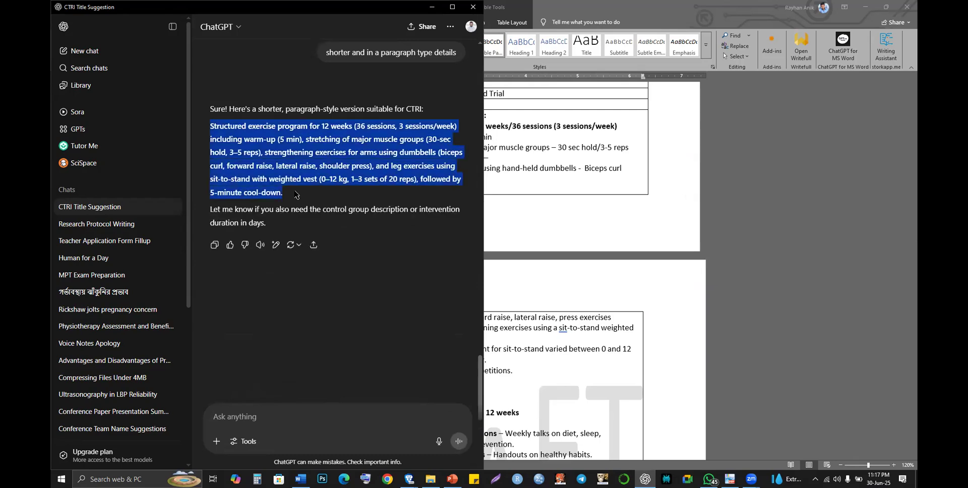
key(alt+Tab)
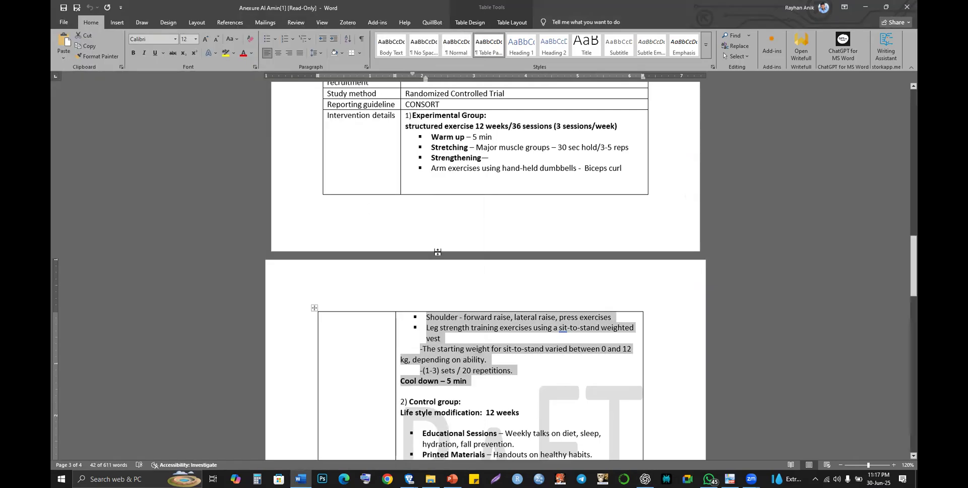
key(alt+Tab)
key(alt+Tab)
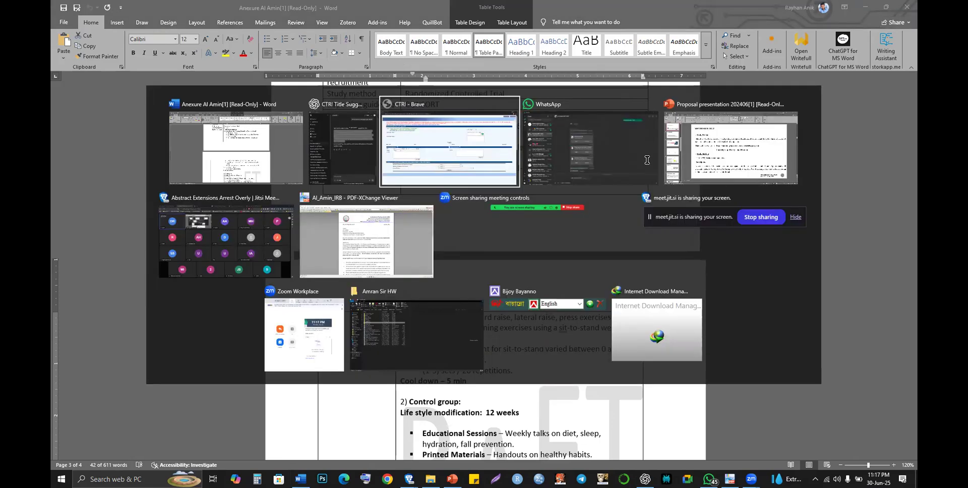
- Paste the condensed paragraph into Intervention Details, save the entry, and start another arm entry
key(ctrl+v)
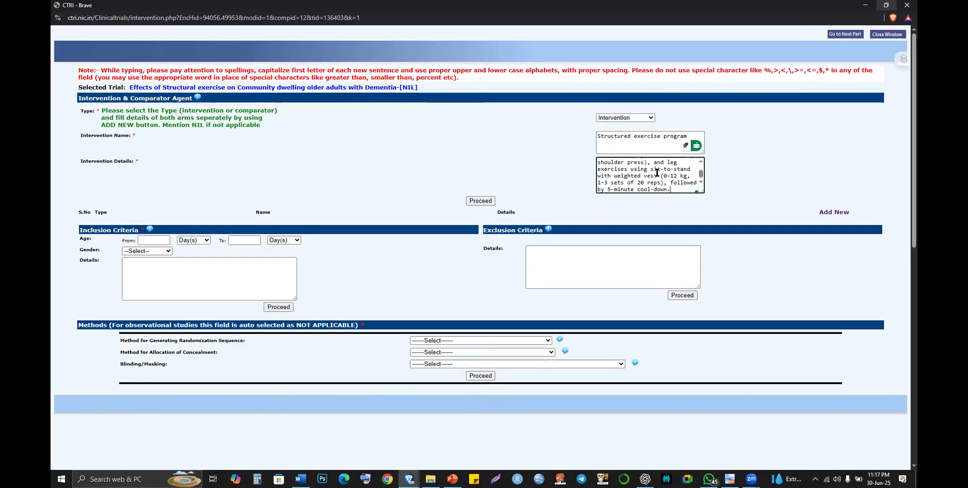
key(ctrl+a)
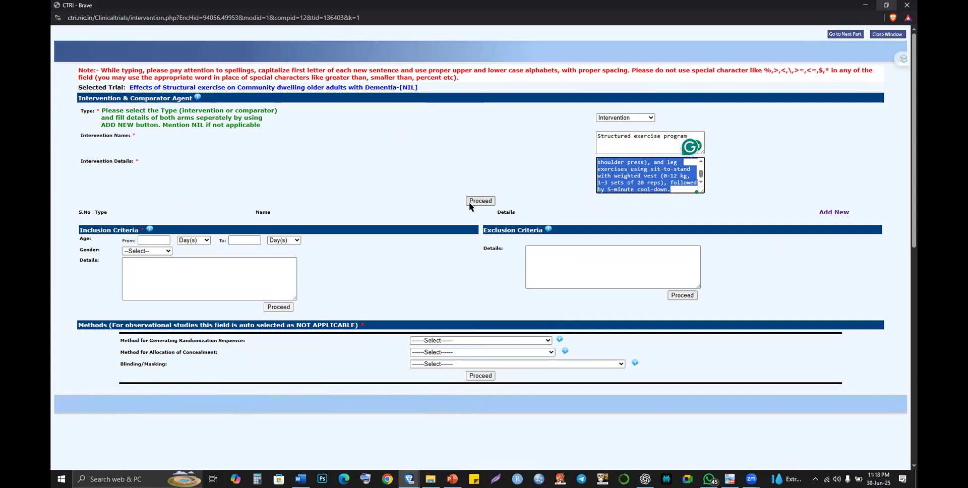
click(469, 202)
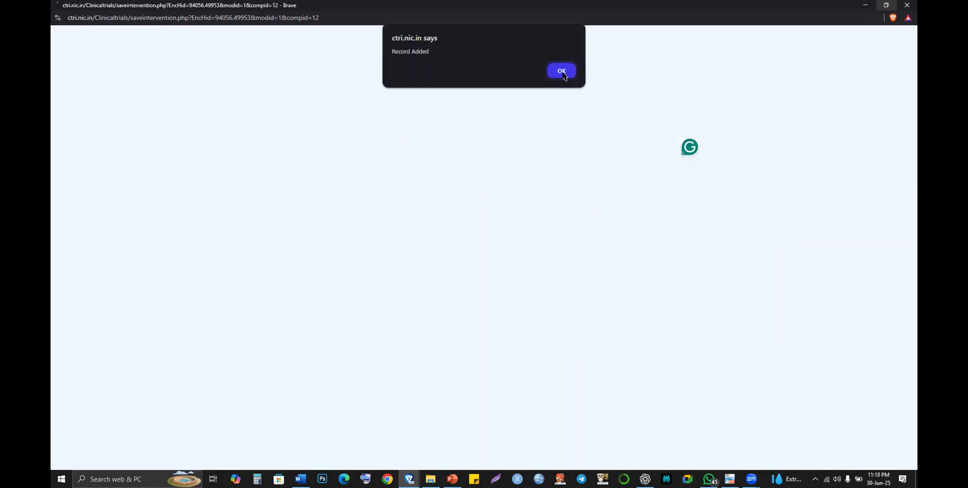
click(562, 71)
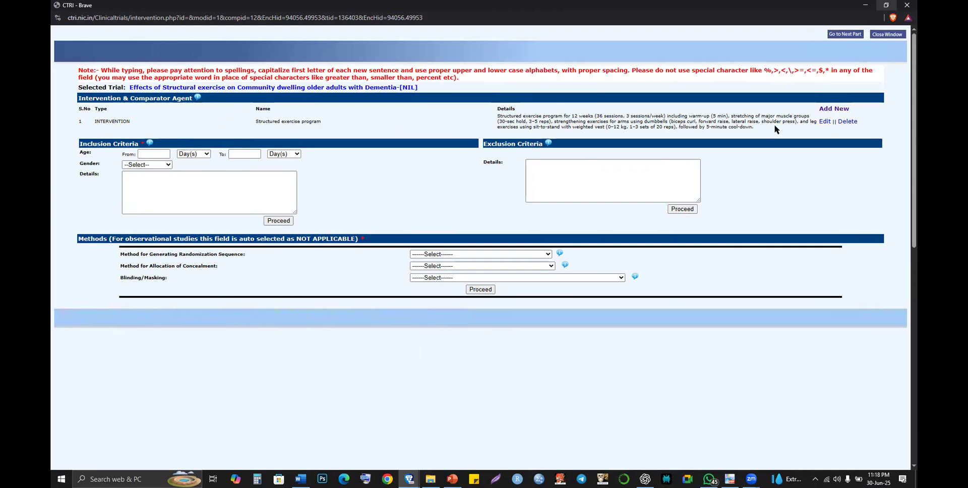
click(837, 109)
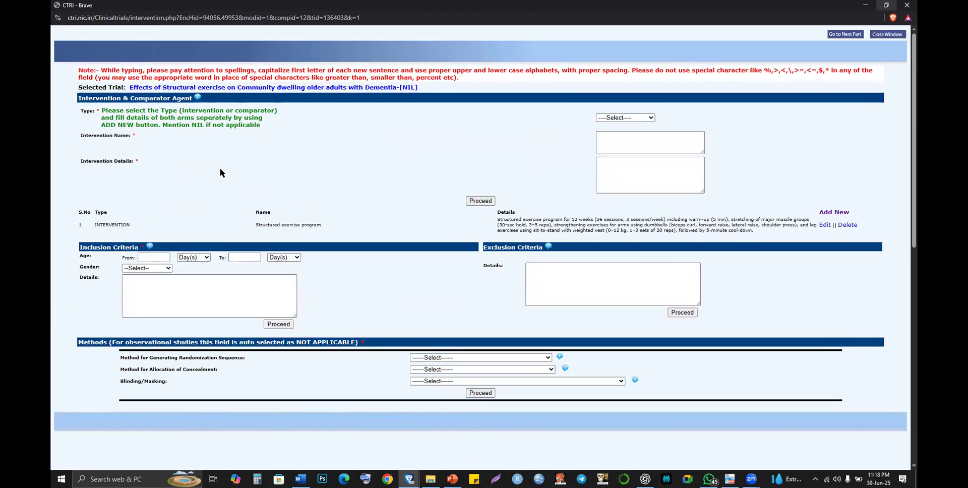
- Set the new entry's Type to Comparator Agent
click(610, 116)
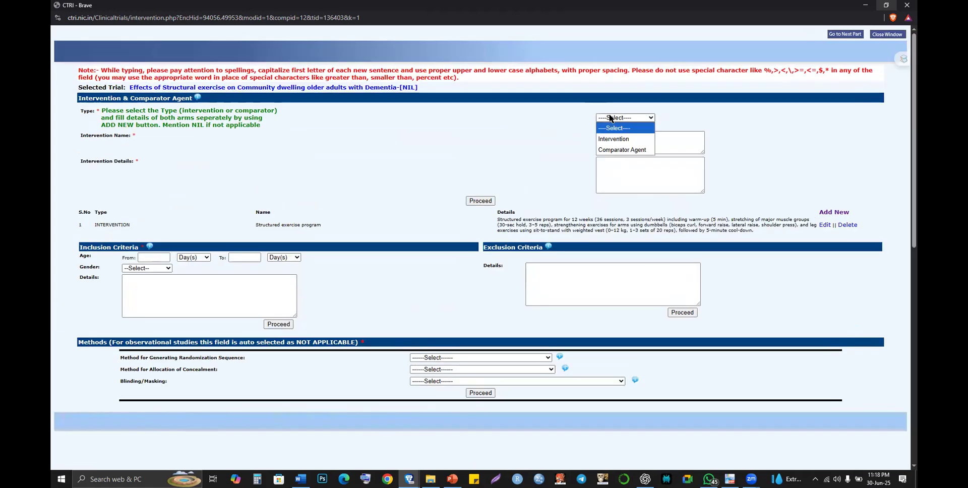
click(612, 150)
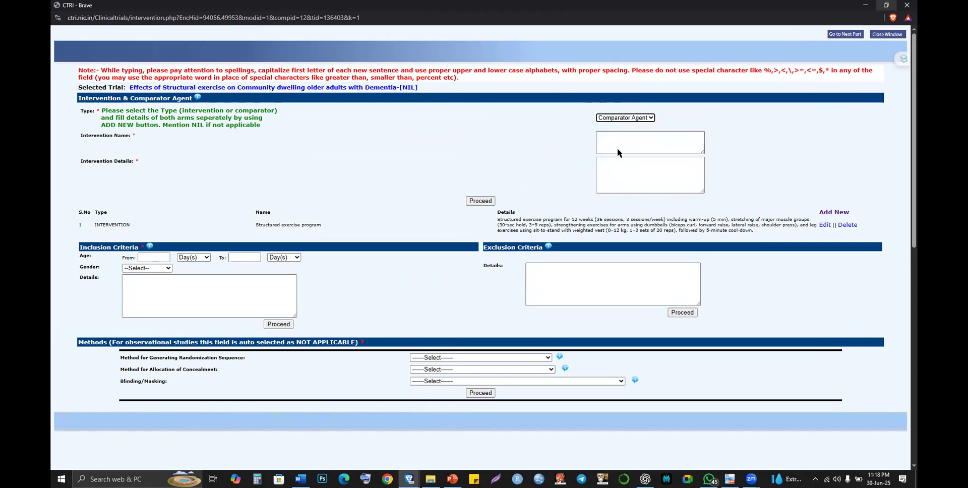
key(alt+Tab)
- Select the lifestyle-modification Control group description in the Word protocol
scroll(439, 314, down, 4)
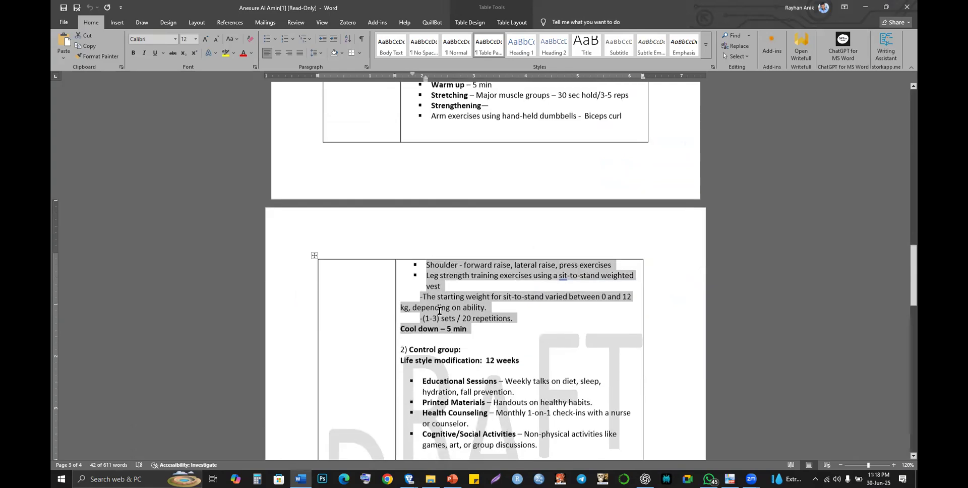
drag(400, 284, 538, 369)
key(alt+Tab)
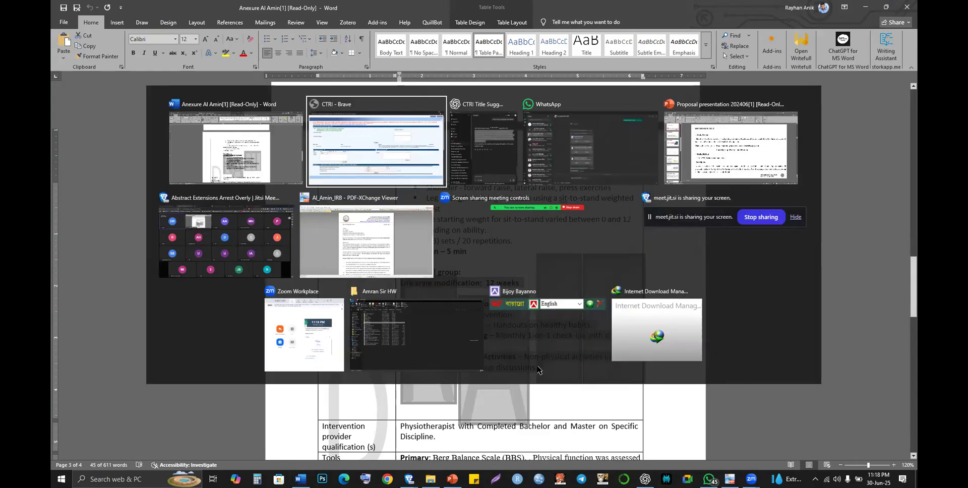
- Ask ChatGPT 'do similarly for comparator group:' with the pasted control group text
key(alt+Tab)
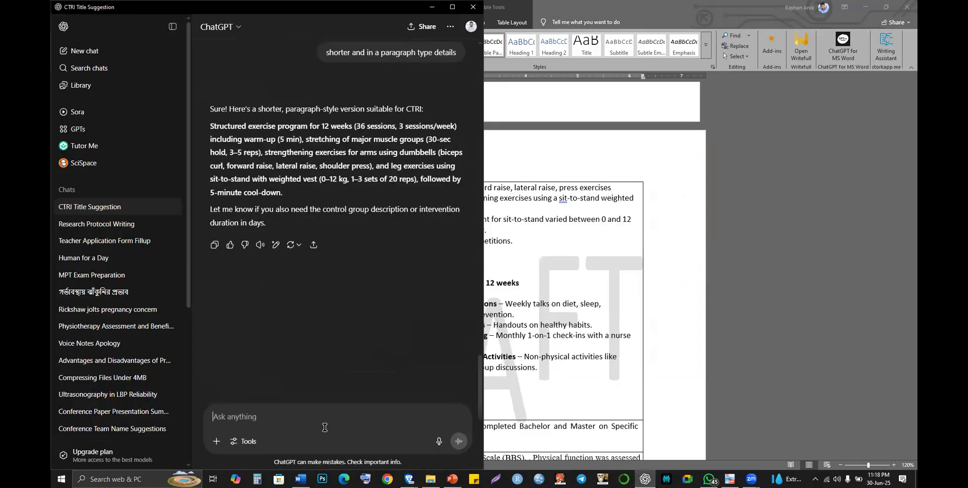
text(do similarlyb)
key(BackSpace)
text(for co)
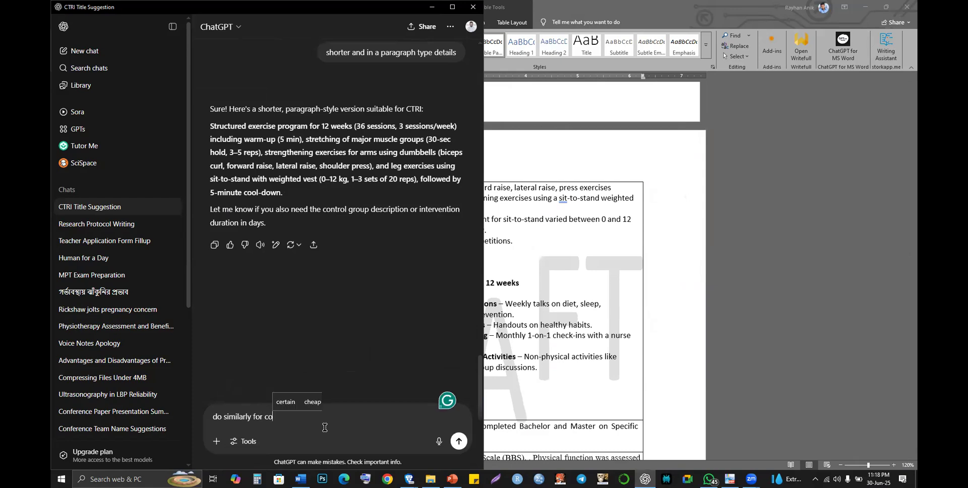
text(mperator group)
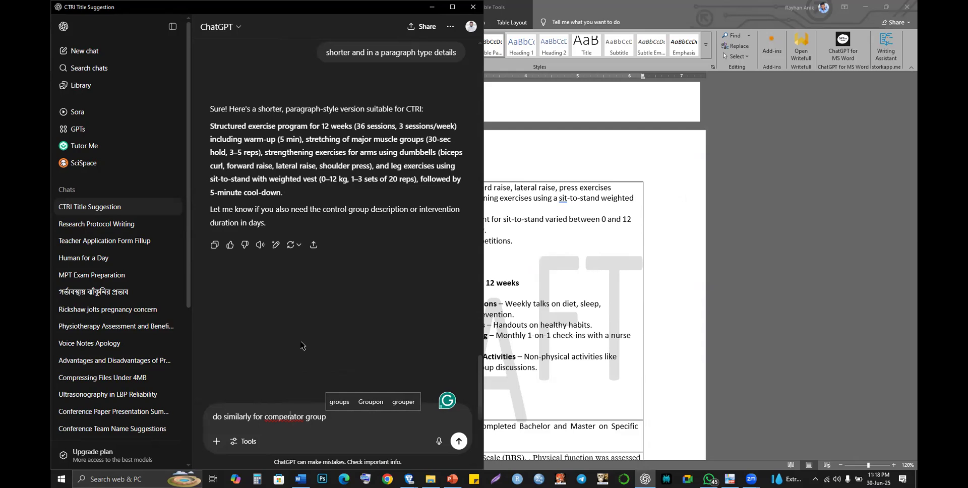
right_click(291, 423)
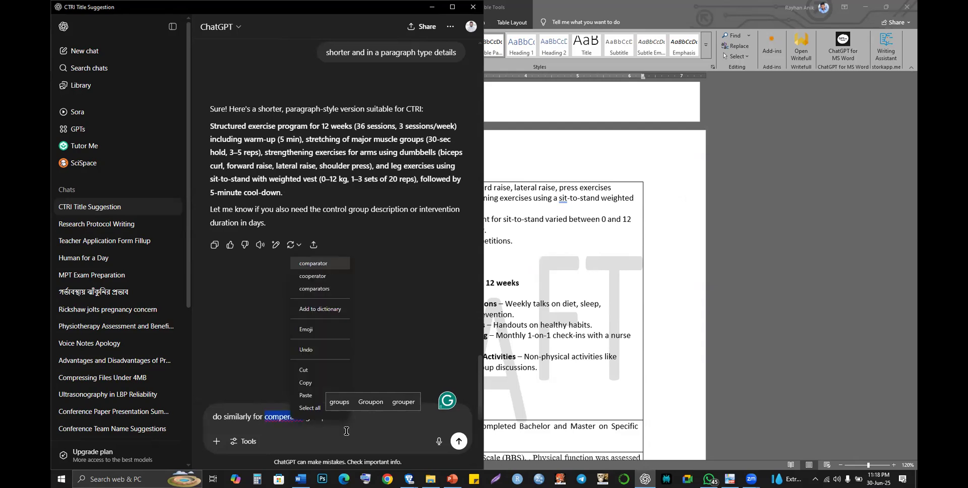
key(Return)
text(:)
text(Life style modification:  12 weeks\n Educational Sessions – Weekly talks on diet, sleep, hydration, fall prevention.\n Printed Materials – Handouts on healthy habits.\n Health Counseling – Monthly 1-on-1 check-ins with a nurse or counselor.\n Cognitive/Social Activities – Non-physical activities like games, art, or group discussions.)
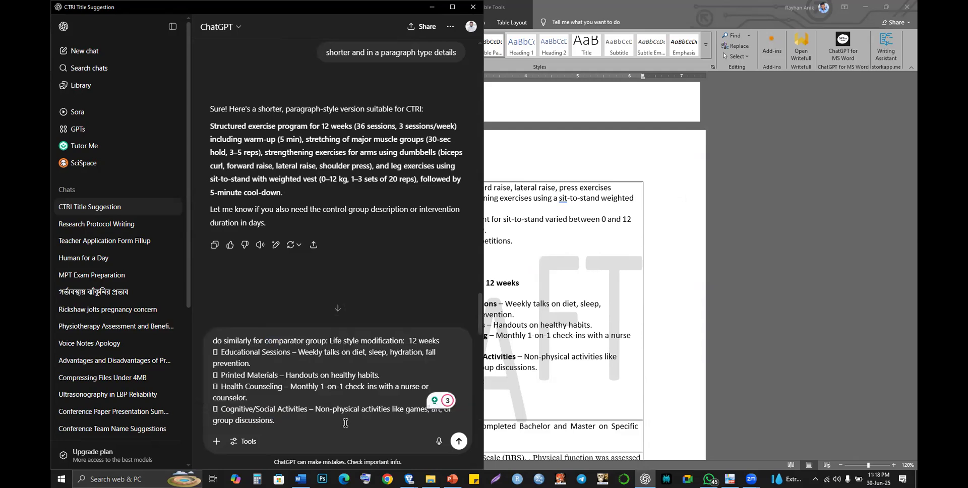
key(Return)
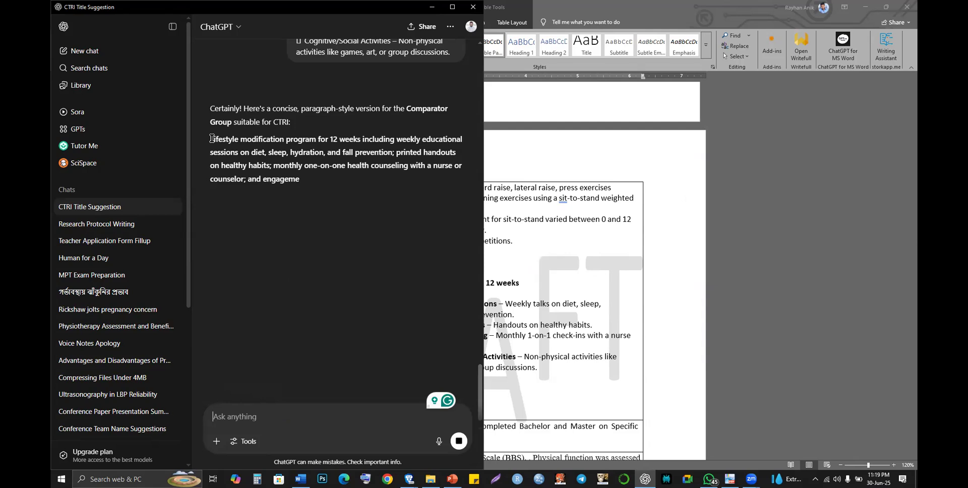
- Select the condensed comparator paragraph from the reply
drag(210, 139, 355, 198)
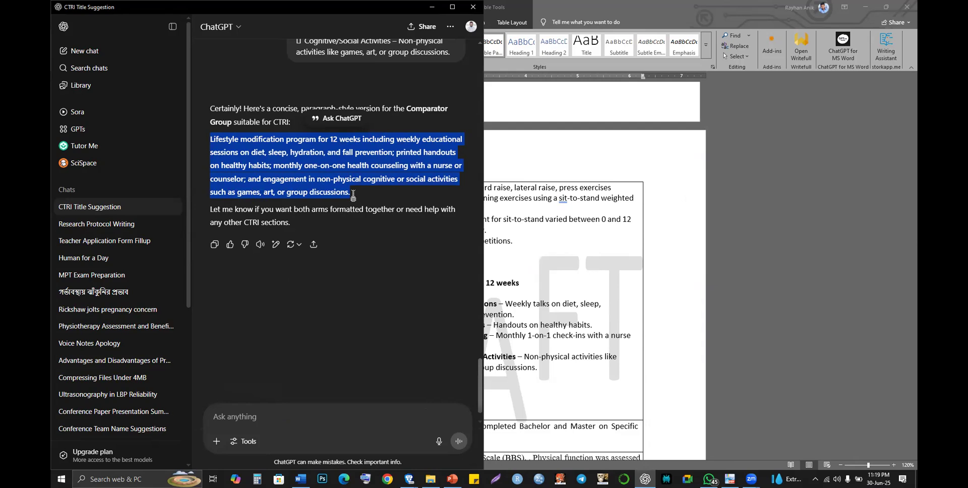
key(alt+Tab)
key(alt+Tab)
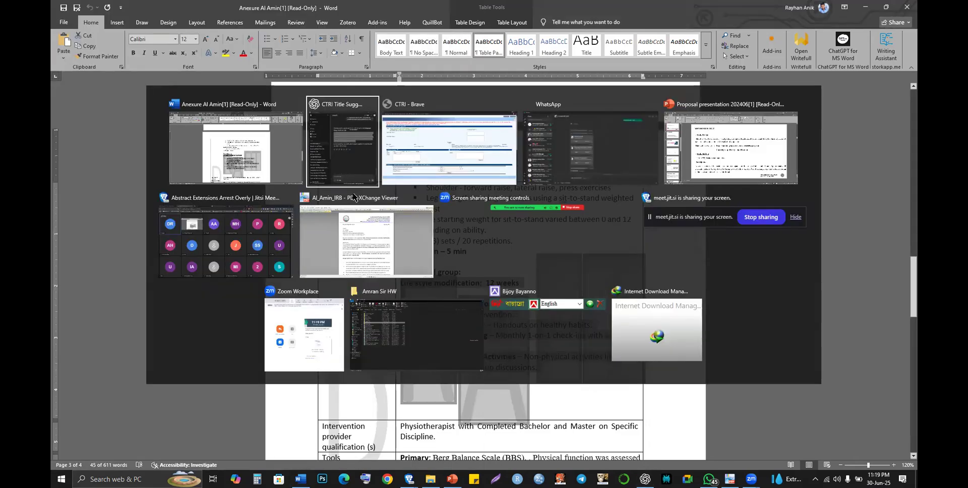
key(alt+shift+Tab)
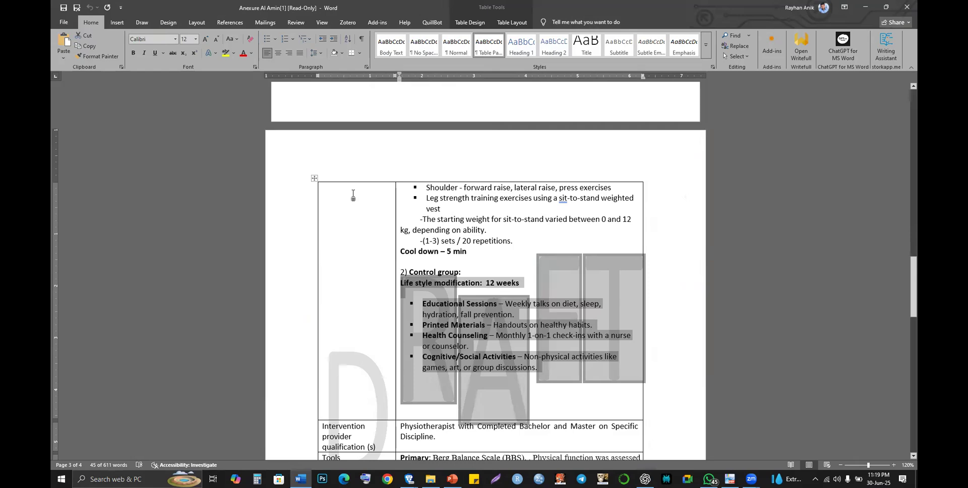
key(alt+Tab)
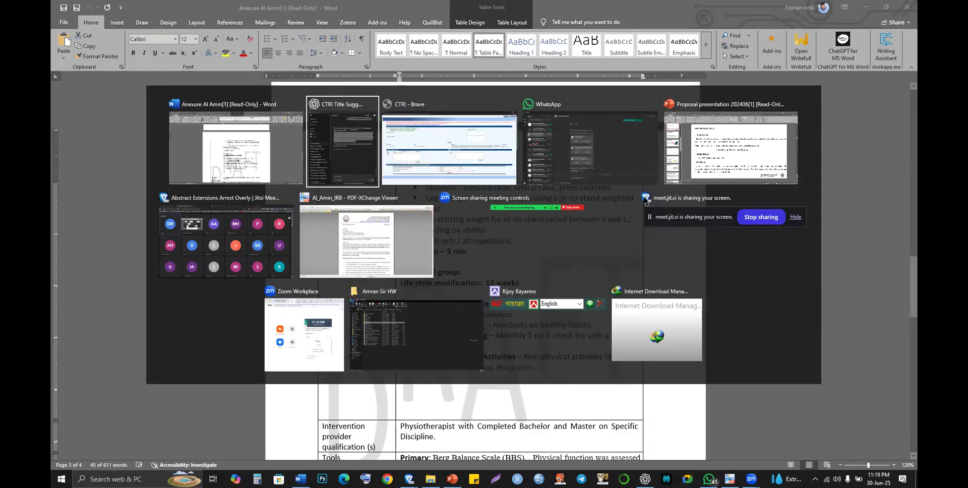
key(alt+Tab)
- Save a comparator entry named 'Life Style Modification' with the pasted 12-week program paragraph
click(633, 138)
text(Life )
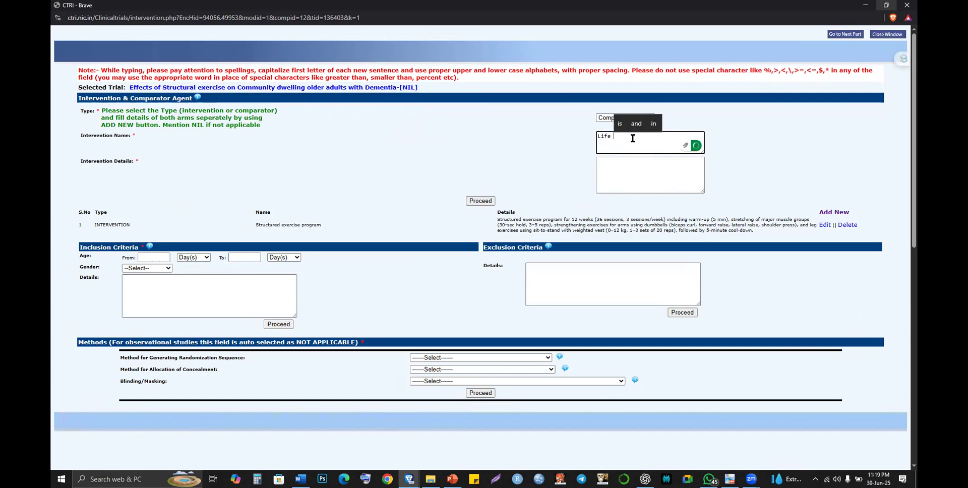
text(Sty)
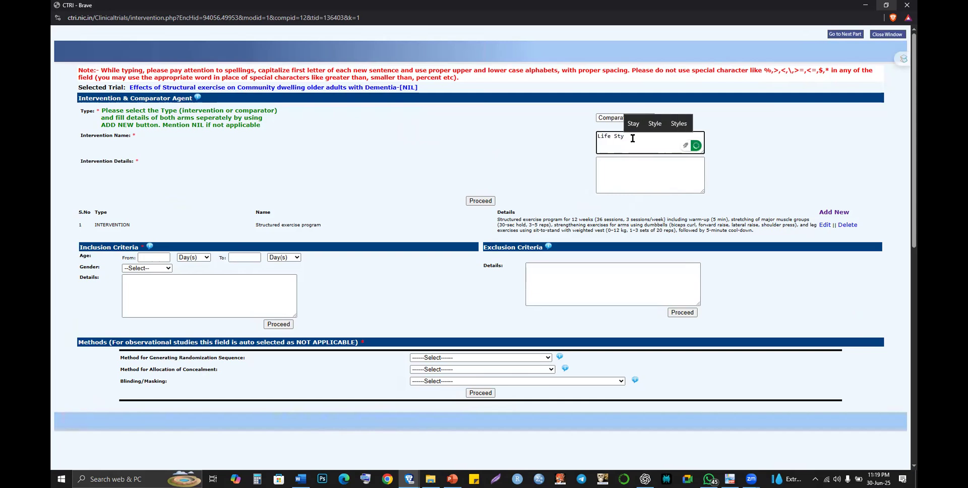
text(le Mo)
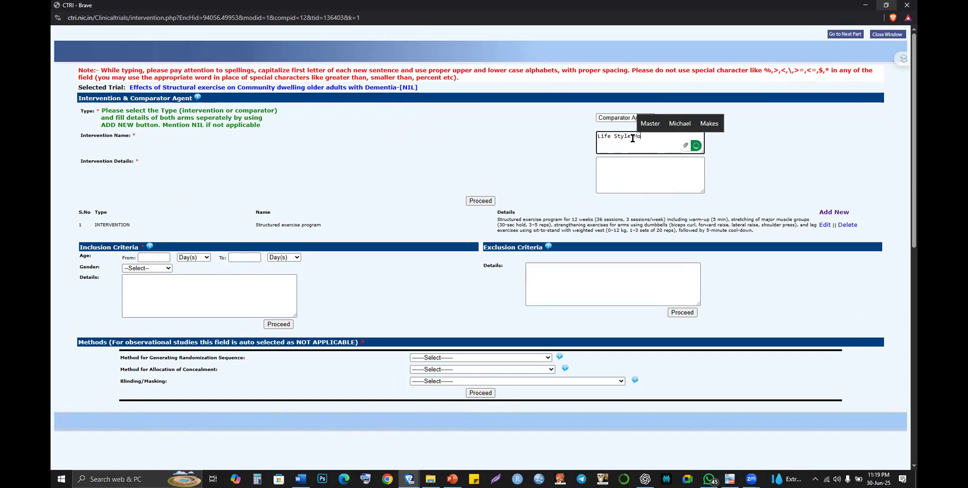
text(difia)
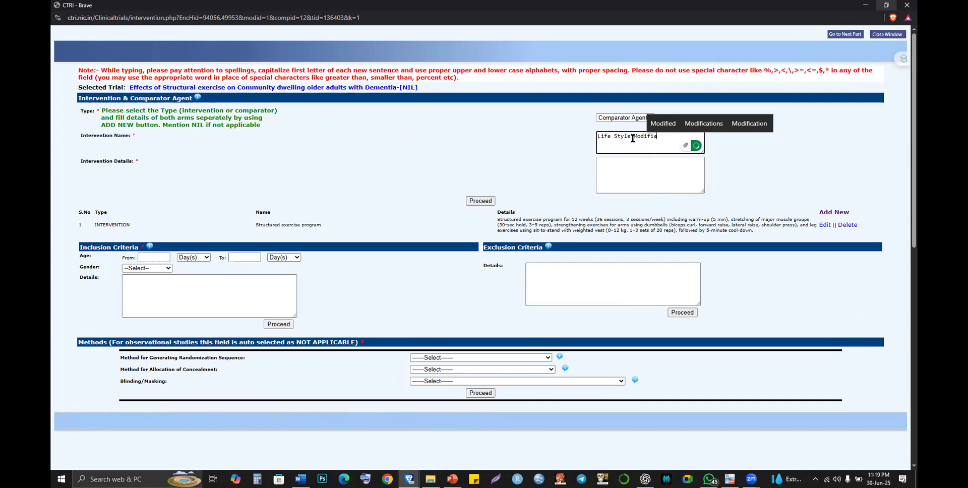
key(BackSpace)
text(cation)
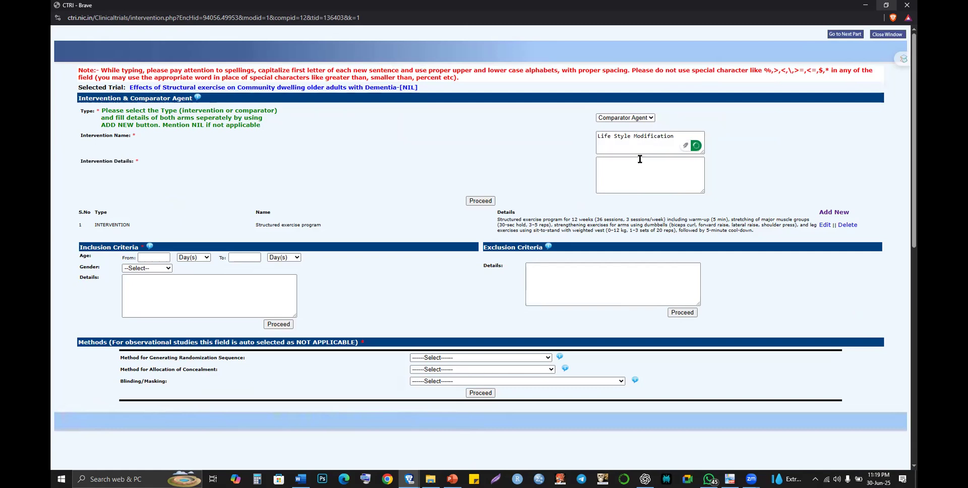
click(639, 158)
key(ctrl+v)
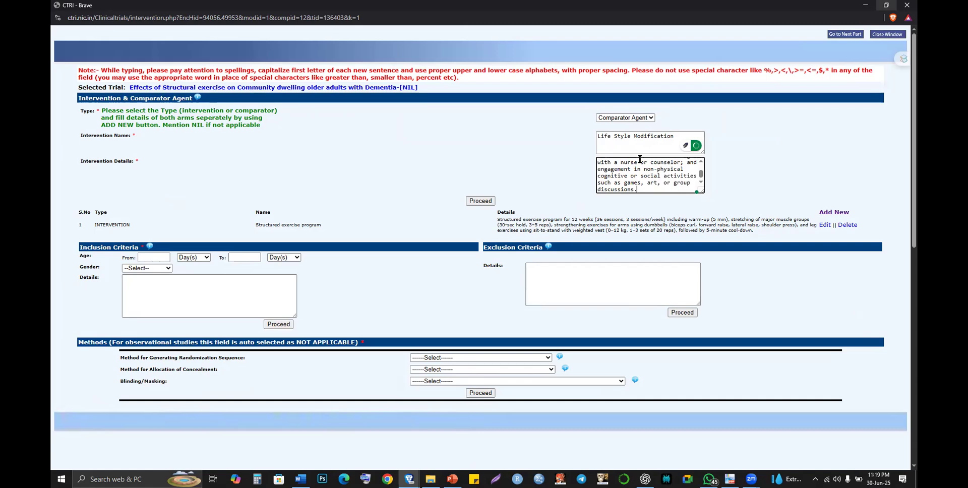
click(487, 201)
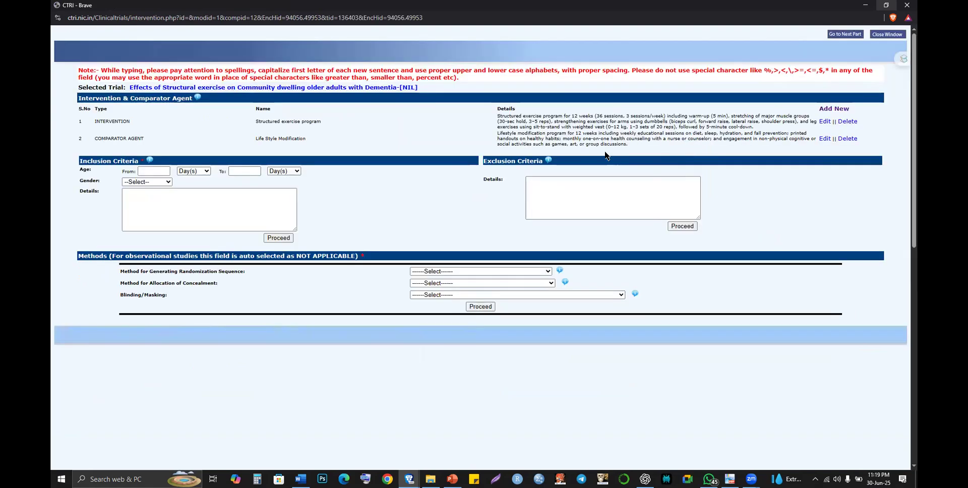
- Zoom in and read through both arms' condensed details in the agent table
scroll(607, 156, up, 5)
drag(344, 83, 552, 87)
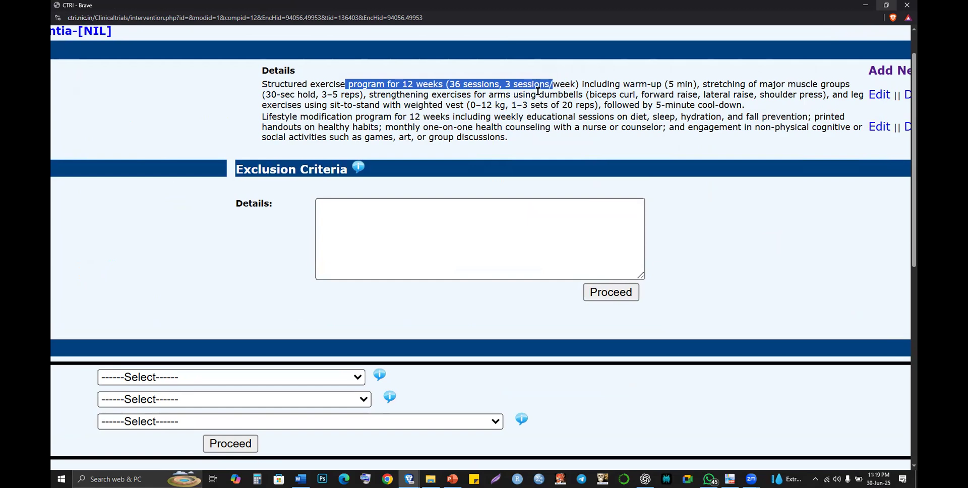
drag(439, 100, 534, 97)
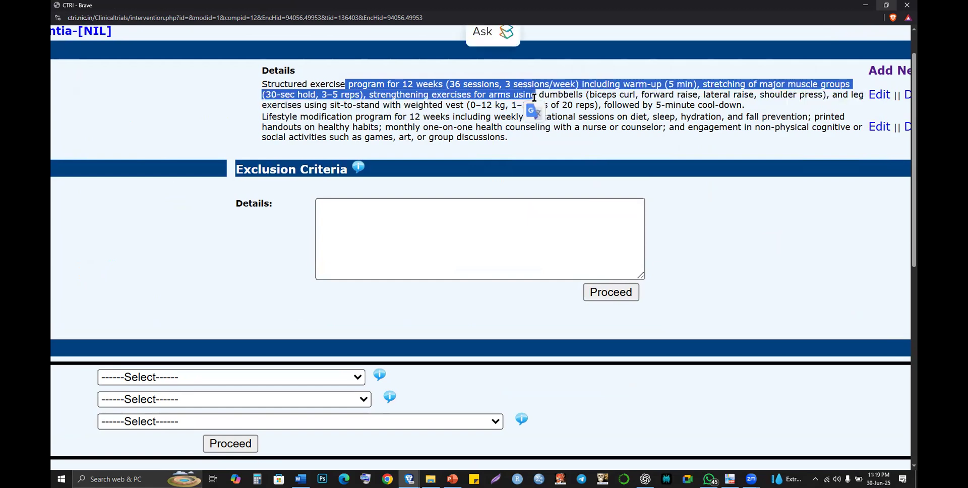
click(517, 104)
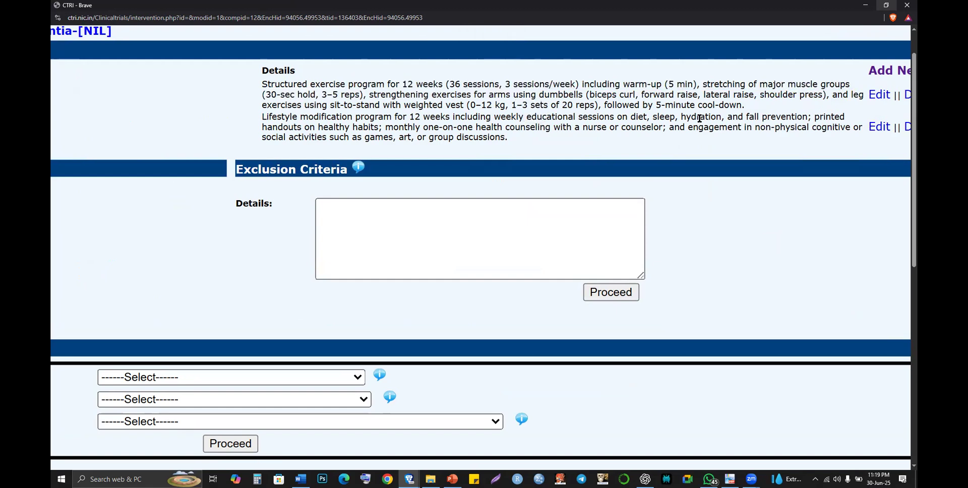
scroll(528, 135, right, 1)
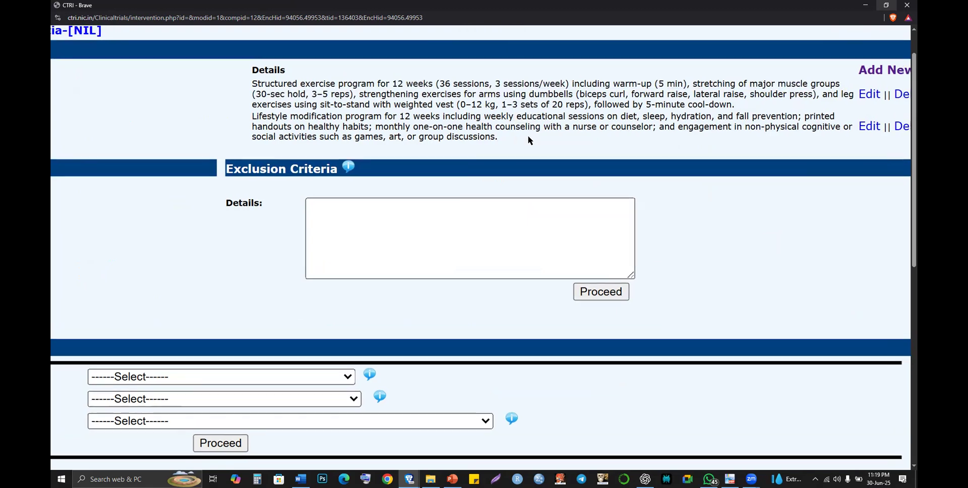
scroll(527, 135, down, 1)
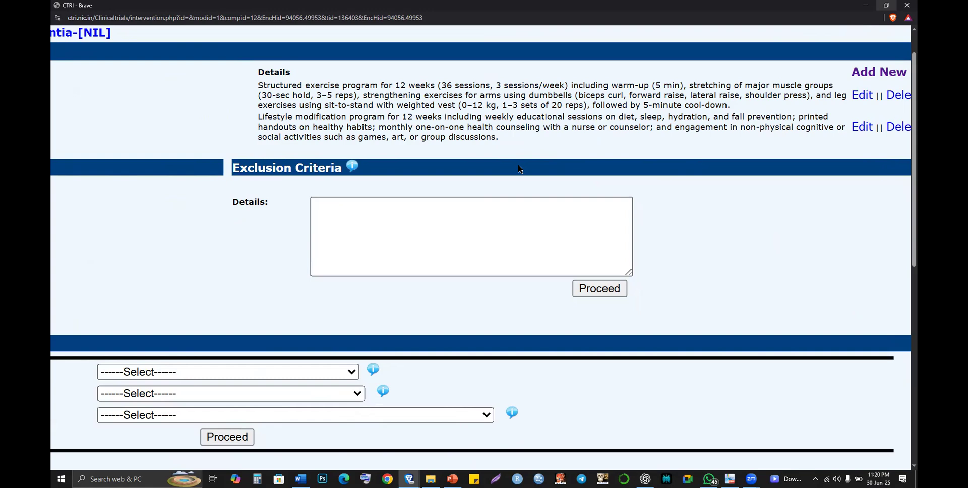
- Zoom the page out to show the whole intervention form, including the Inclusion/Exclusion Criteria and Methods sections
scroll(521, 170, down, 3)
scroll(289, 212, down, 3)
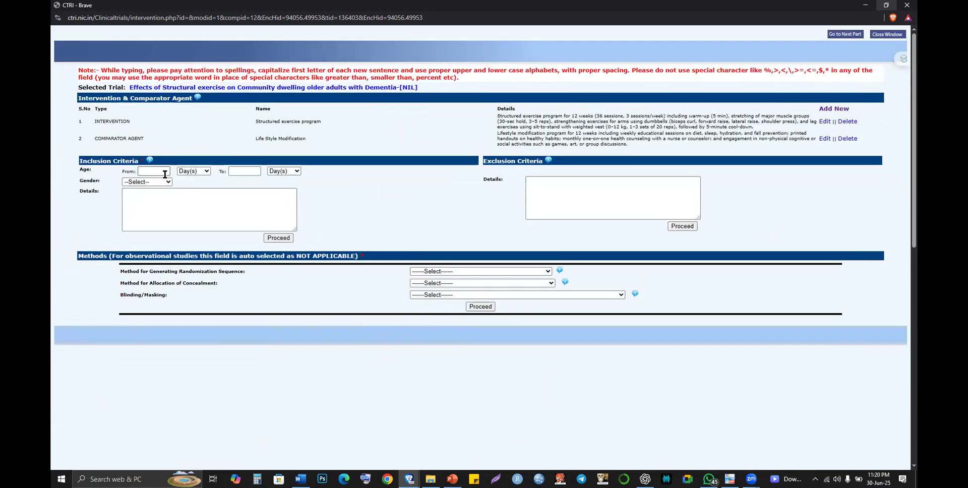
key(alt+Tab)
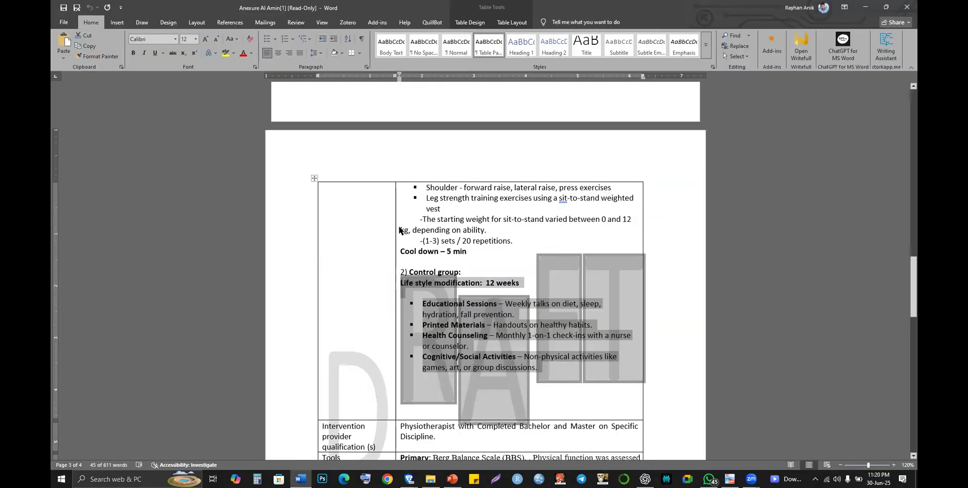
scroll(399, 230, down, 3)
scroll(399, 227, down, 6)
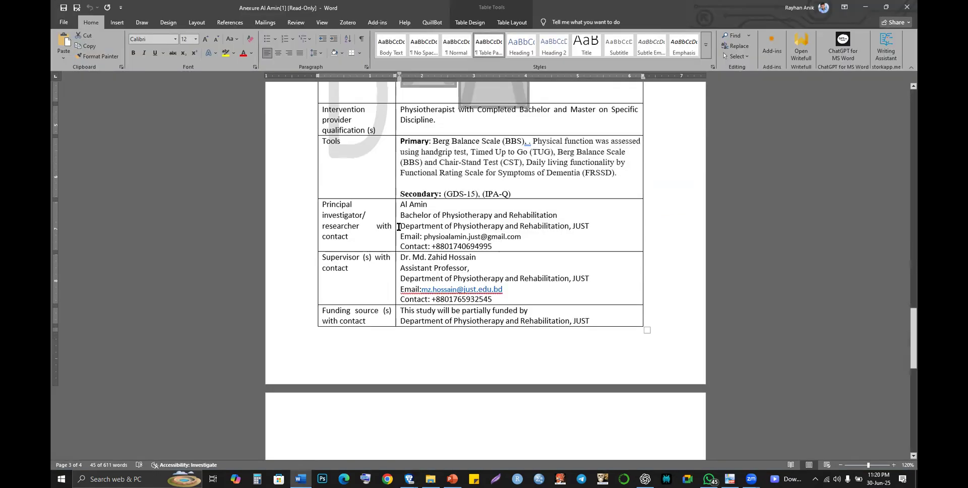
scroll(399, 230, down, 2)
scroll(399, 227, up, 20)
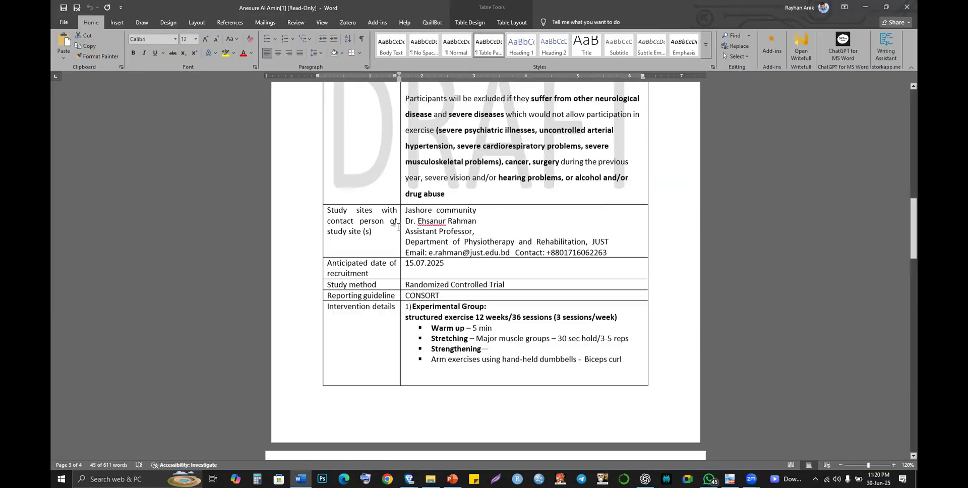
scroll(398, 227, up, 5)
scroll(481, 228, up, 2)
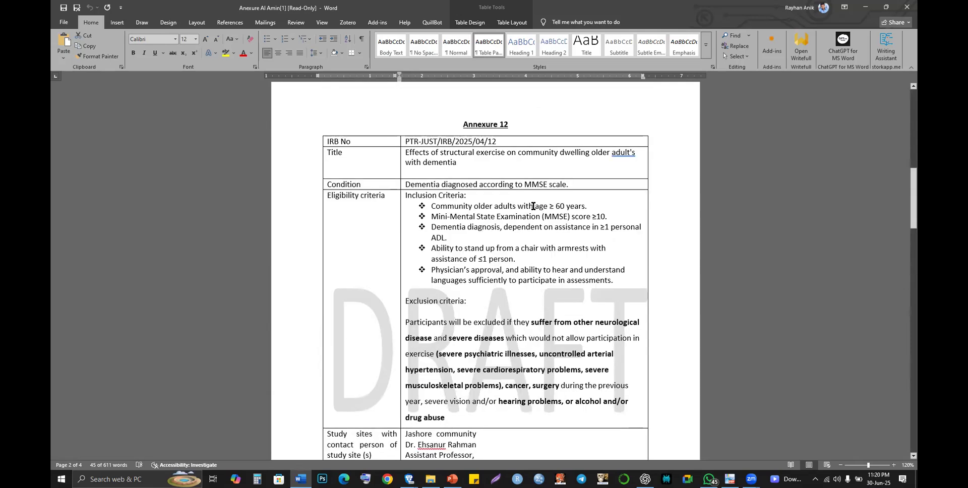
key(alt+Tab)
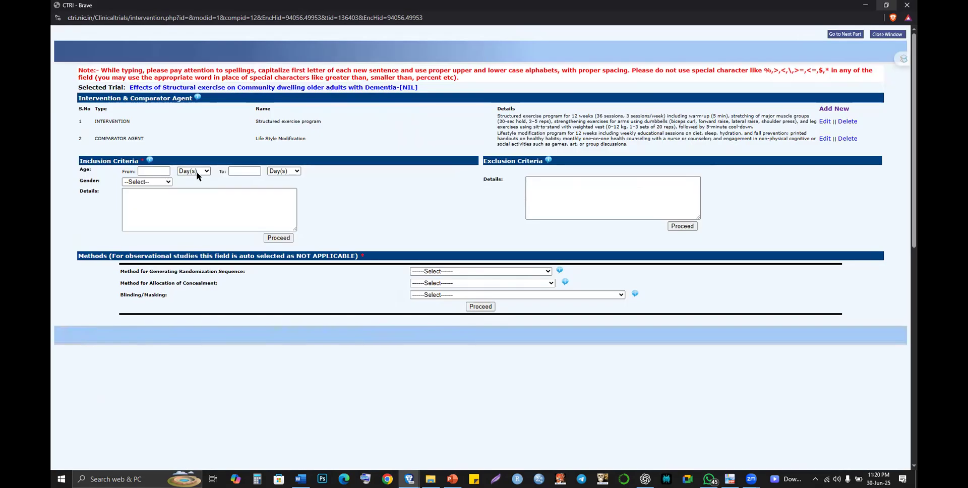
- Enter a minimum inclusion age of 60 and set both age units to Year(s)
click(160, 172)
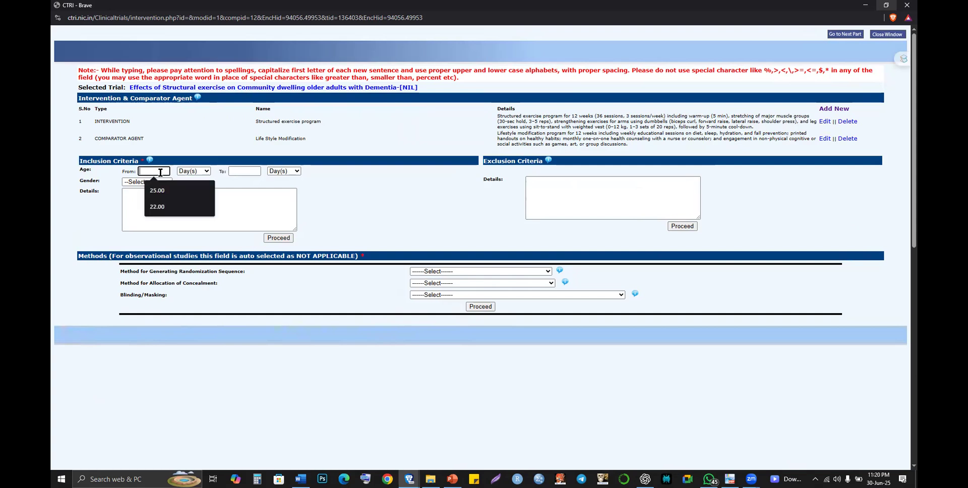
text(60)
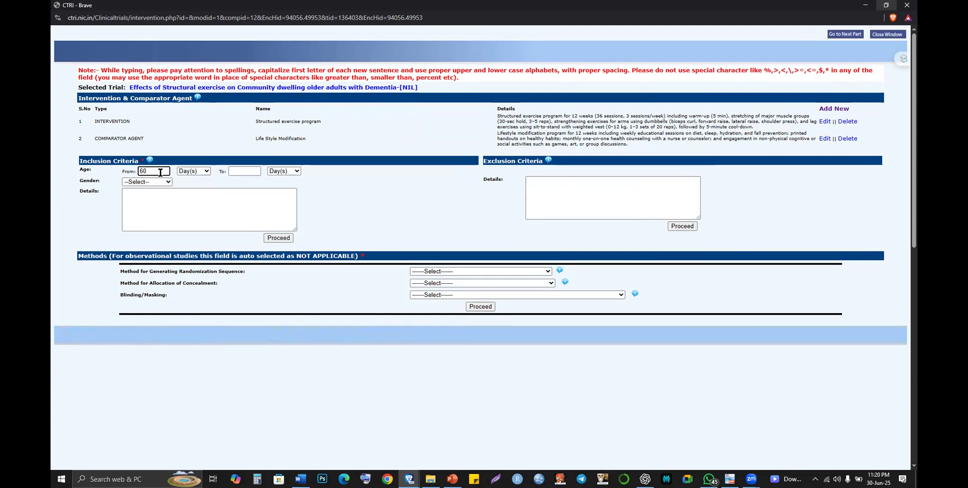
click(197, 173)
click(195, 203)
click(283, 173)
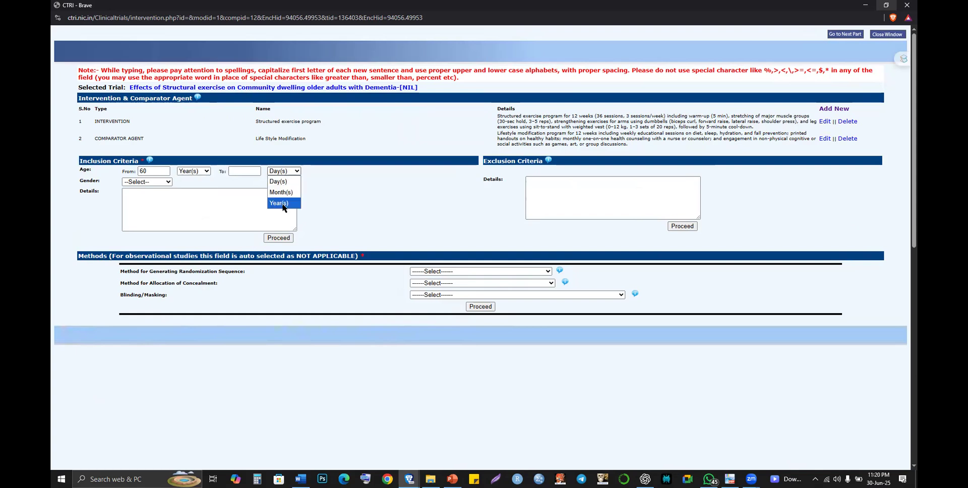
click(282, 207)
- Set the eligible gender to Male & Female
click(247, 168)
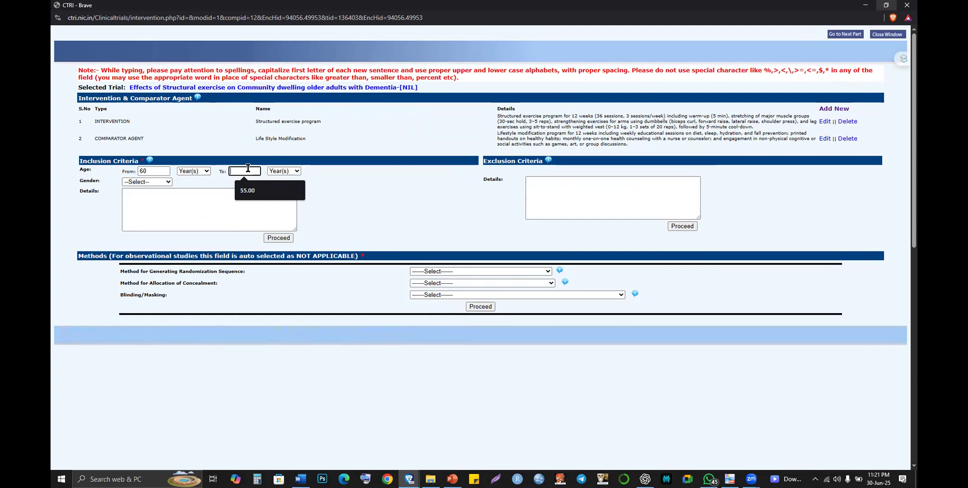
click(335, 181)
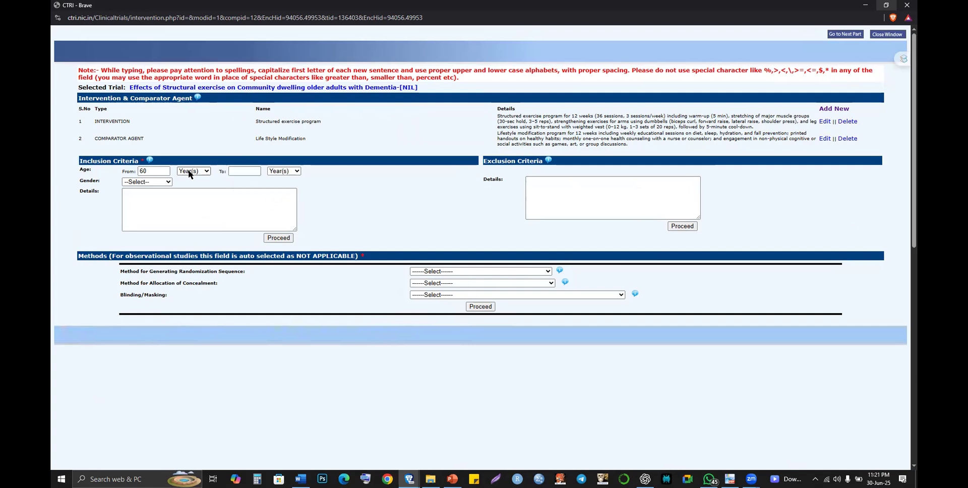
click(148, 196)
click(153, 183)
click(148, 226)
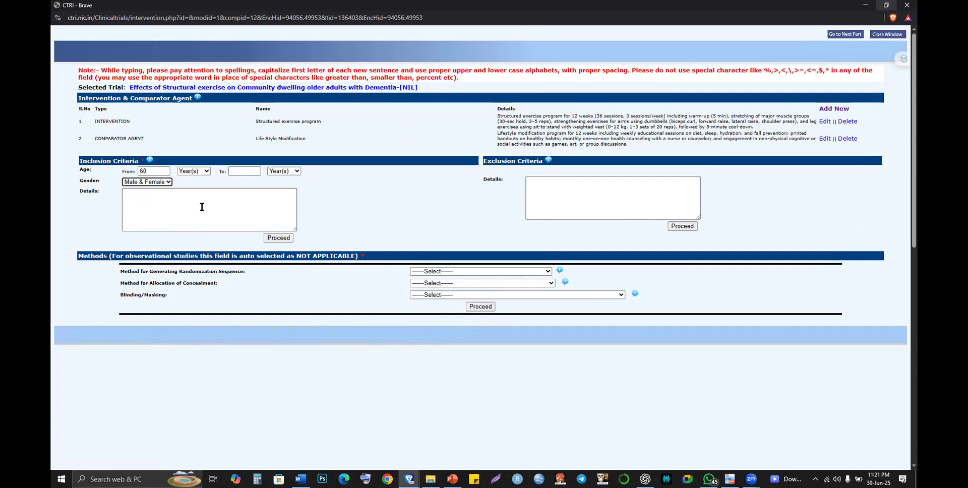
key(alt+Tab)
- Copy the proposal's inclusion criteria and set the maximum inclusion age to 95
drag(431, 207, 612, 276)
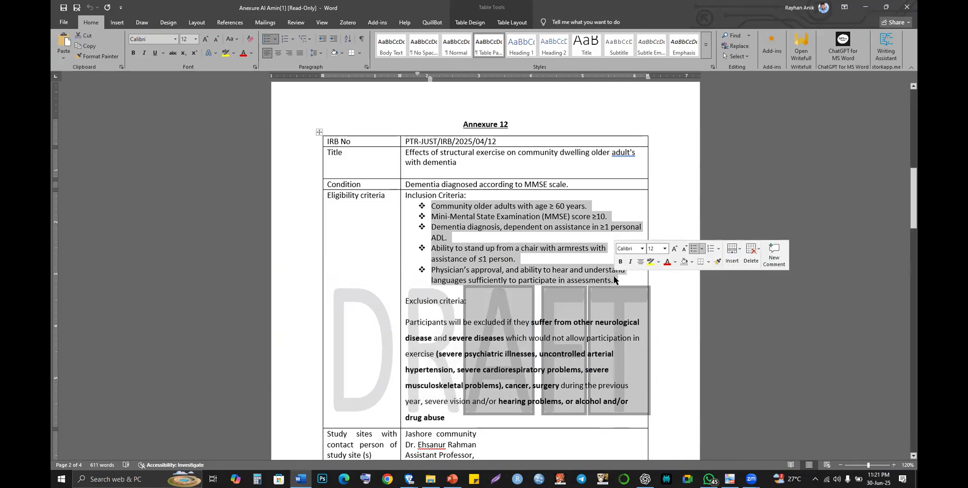
key(alt+Tab)
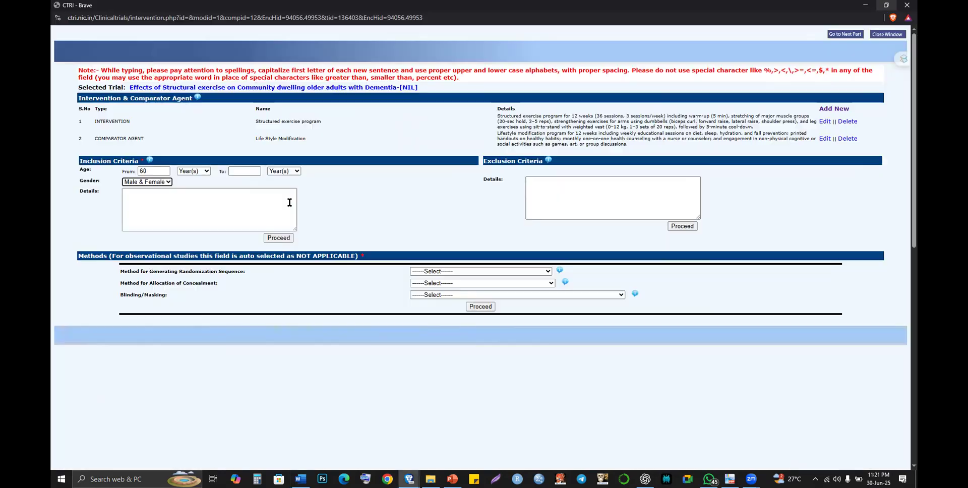
click(242, 173)
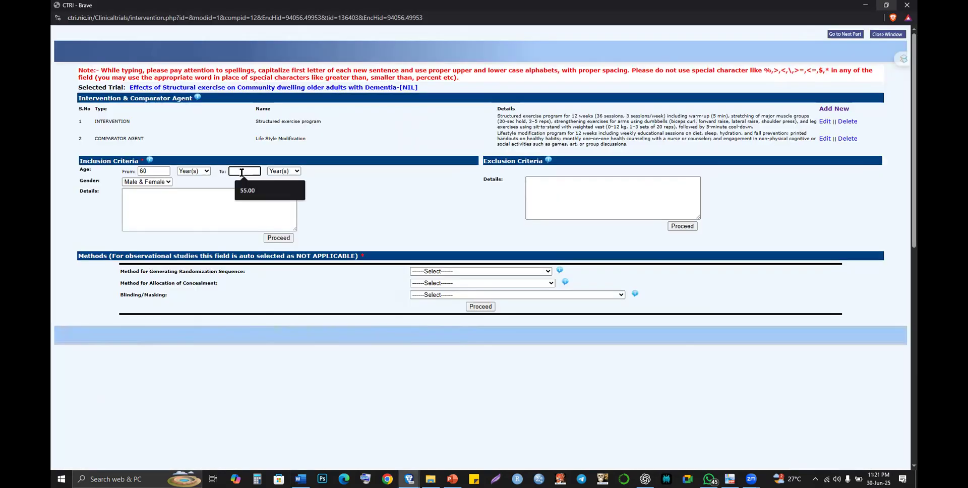
text(90)
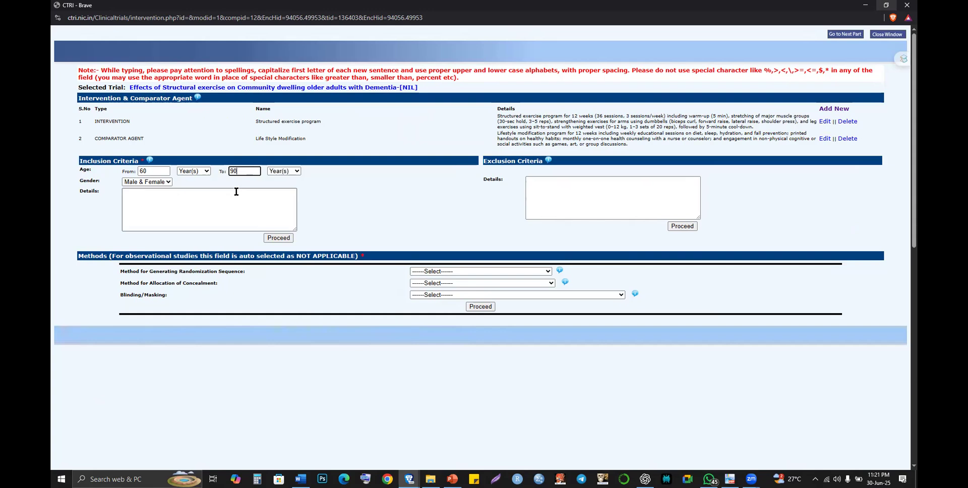
click(236, 192)
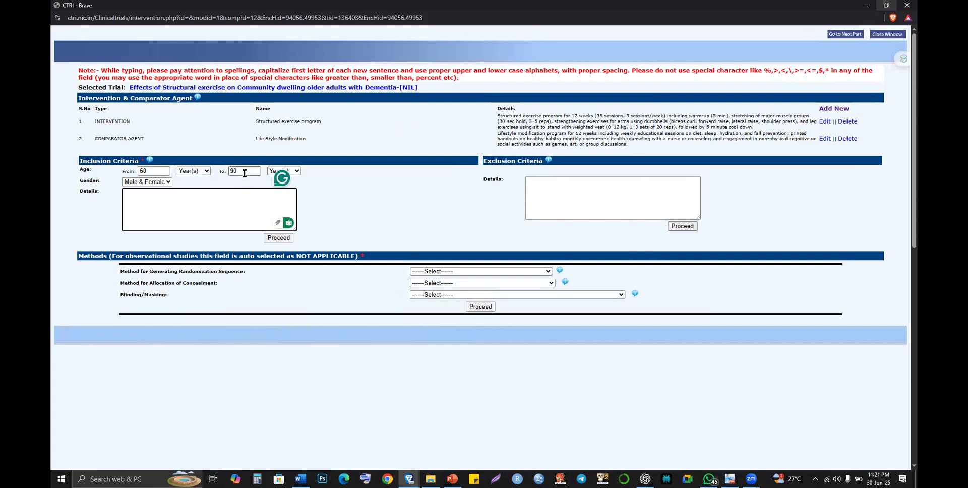
click(244, 173)
key(BackSpace)
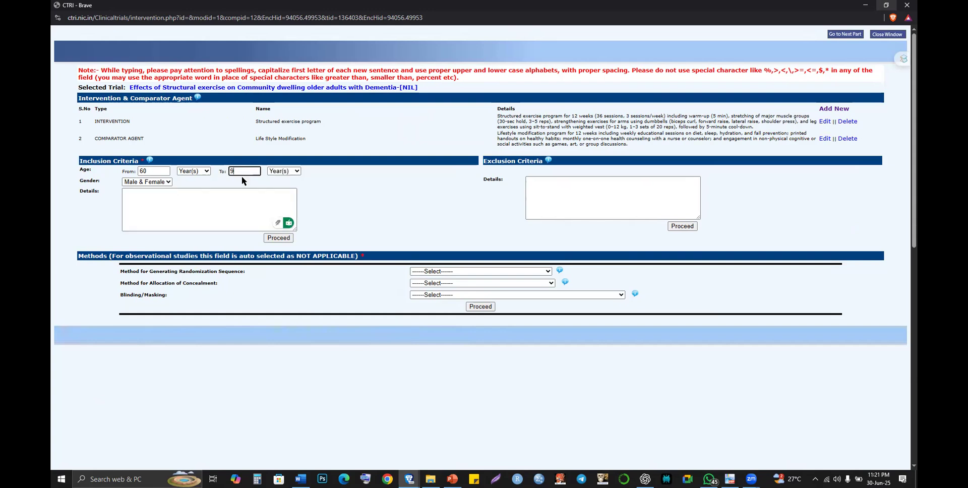
text(5)
click(232, 194)
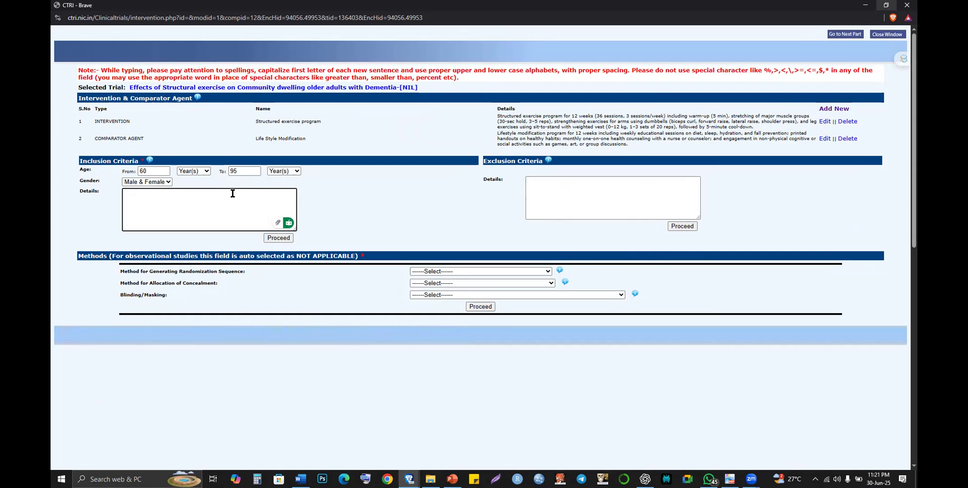
- Paste the criteria into inclusion Details, replacing the bullets with 1. and 2
key(ctrl+v)
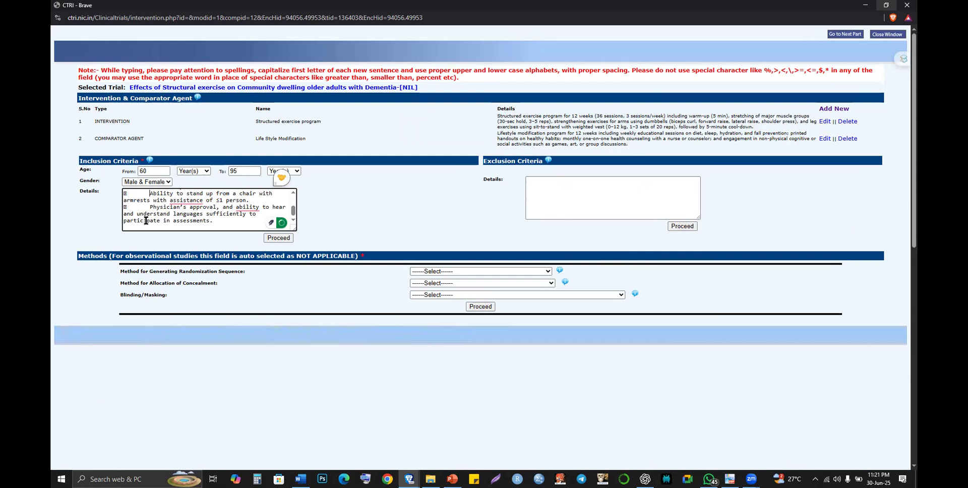
key(BackSpace)
click(149, 207)
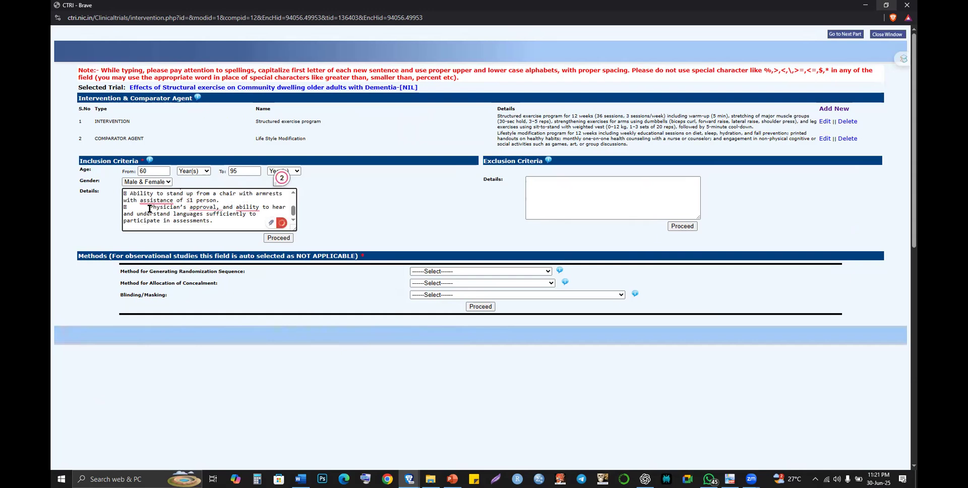
key(BackSpace)
key(BackSpace)
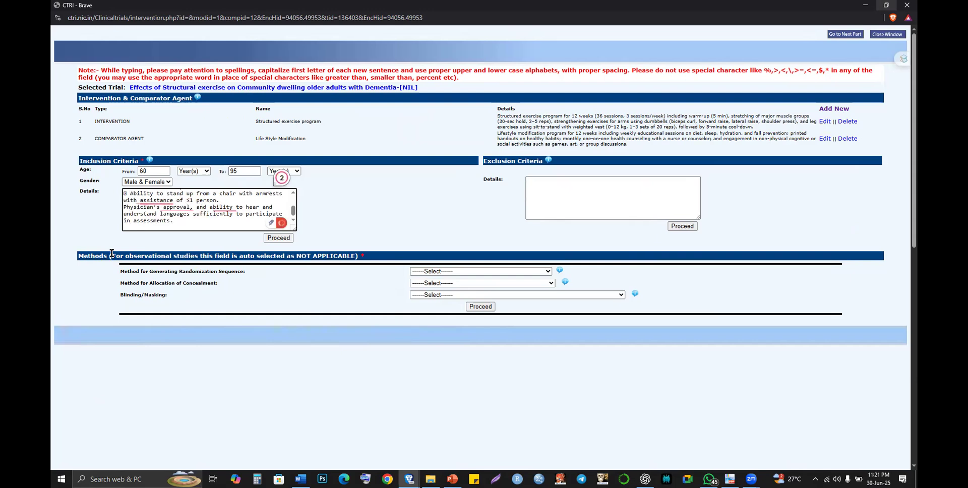
text(2.)
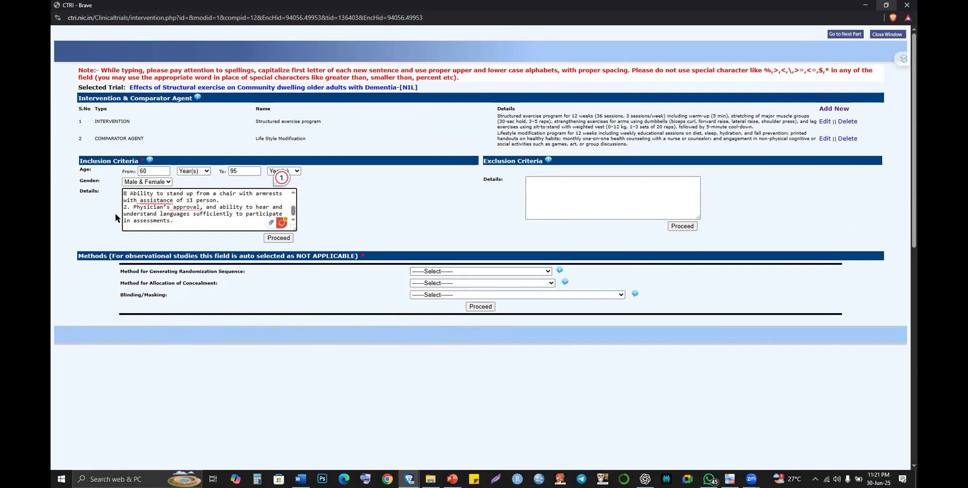
key(BackSpace)
key(BackSpace)
text(1.)
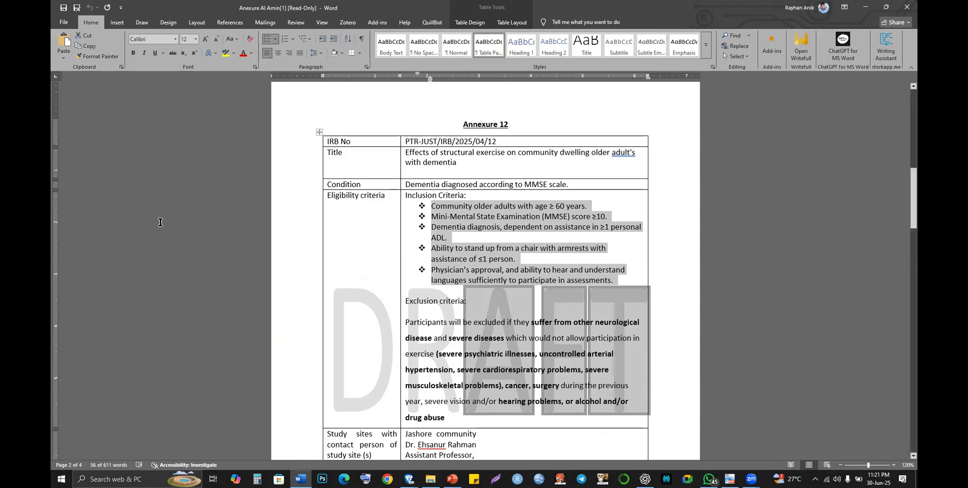
- Paste the full inclusion criteria over the Details text and start numbering the items by hand
key(alt+Tab)
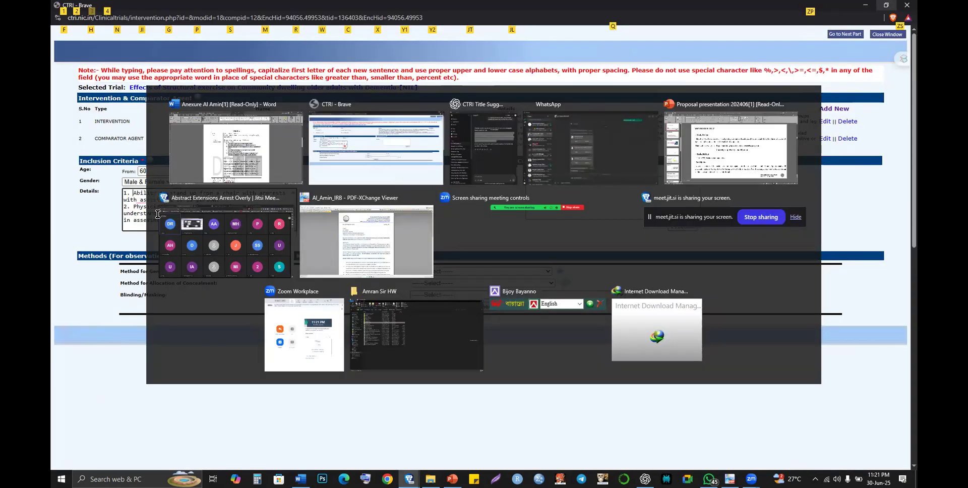
key(ctrl+a)
key(ctrl+v)
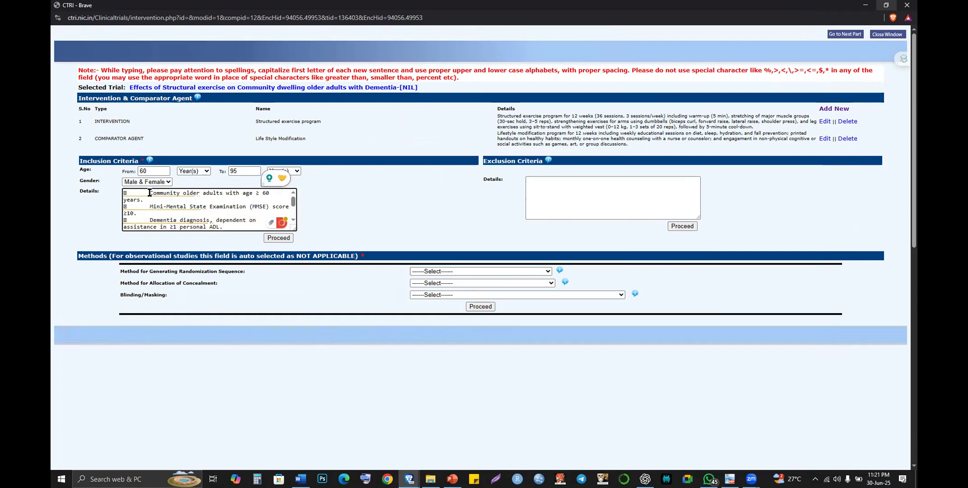
click(149, 192)
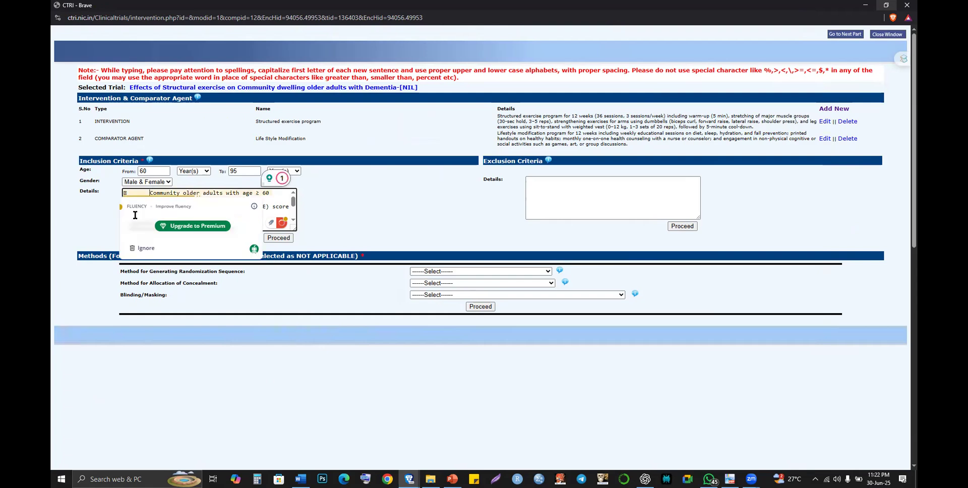
key(BackSpace)
key(BackSpace)
text(1.)
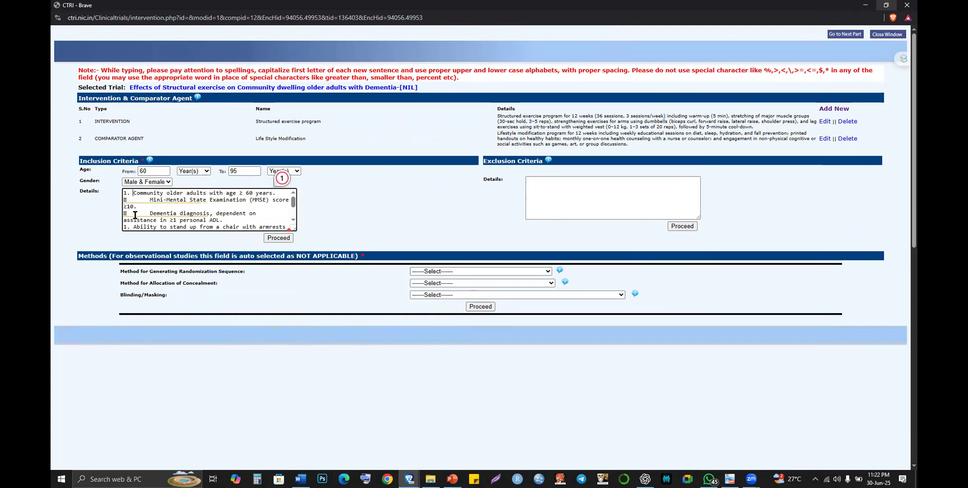
key(BackSpace)
- Apply Word numbering to the proposal's inclusion criteria and paste the numbered list into Details
key(alt+Tab)
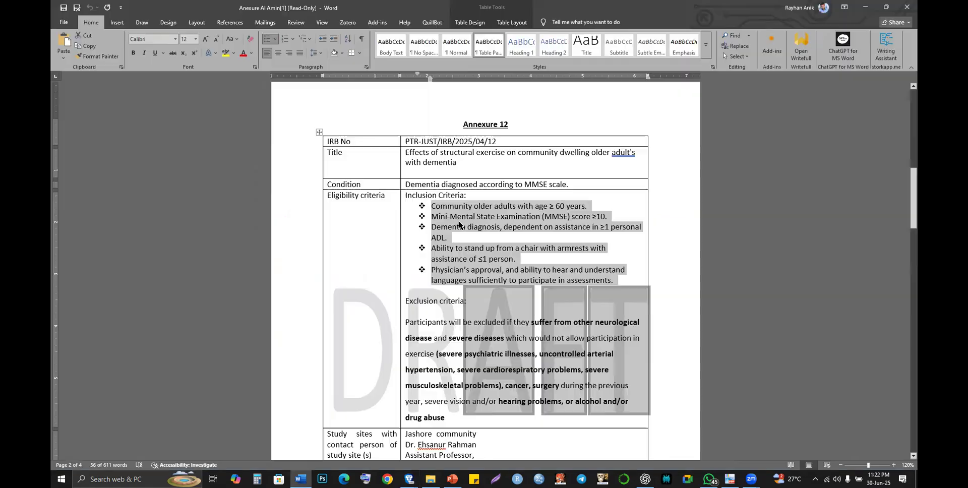
click(286, 39)
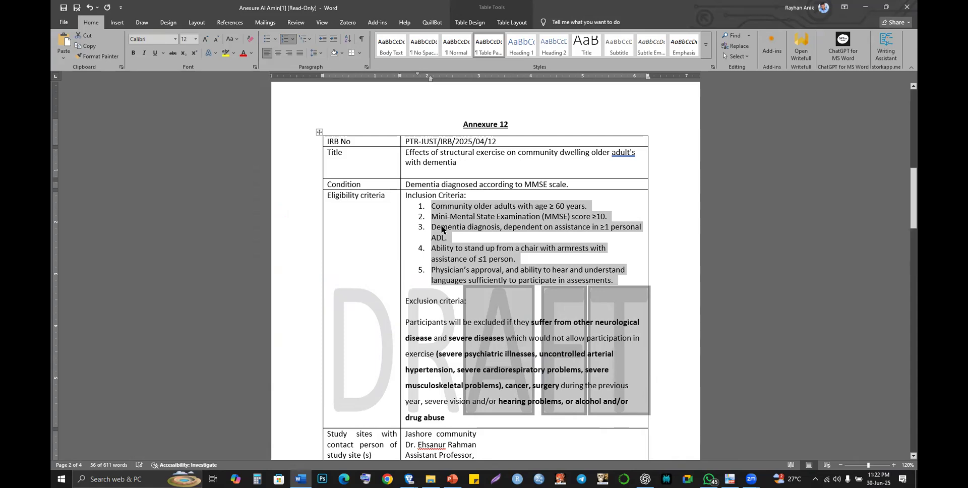
key(alt+Tab)
key(ctrl+a)
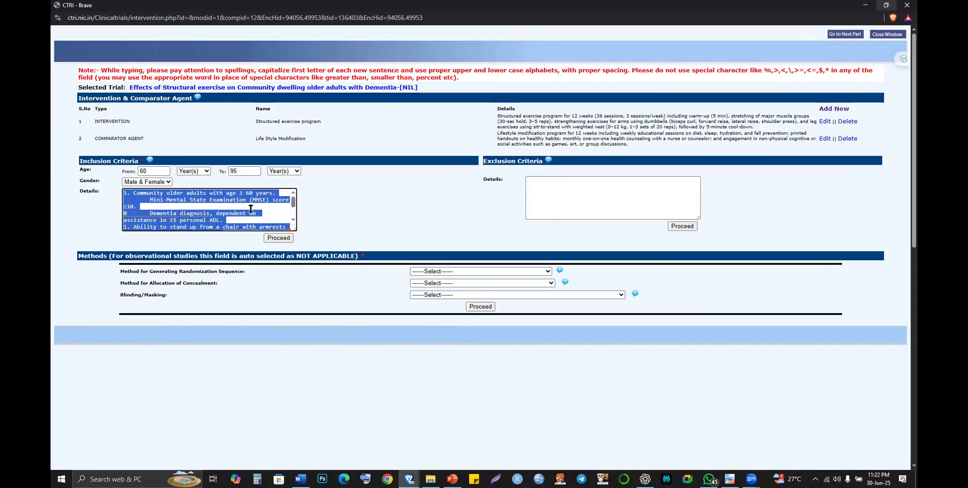
key(BackSpace)
key(ctrl+v)
- Clear Details, re-paste the five numbered criteria, and check them against the proposal
scroll(251, 208, up, 3)
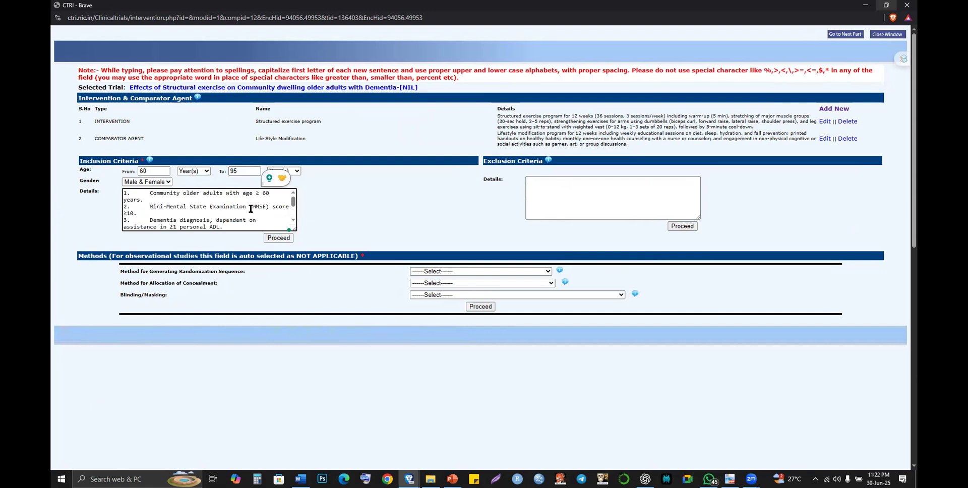
key(ctrl+a)
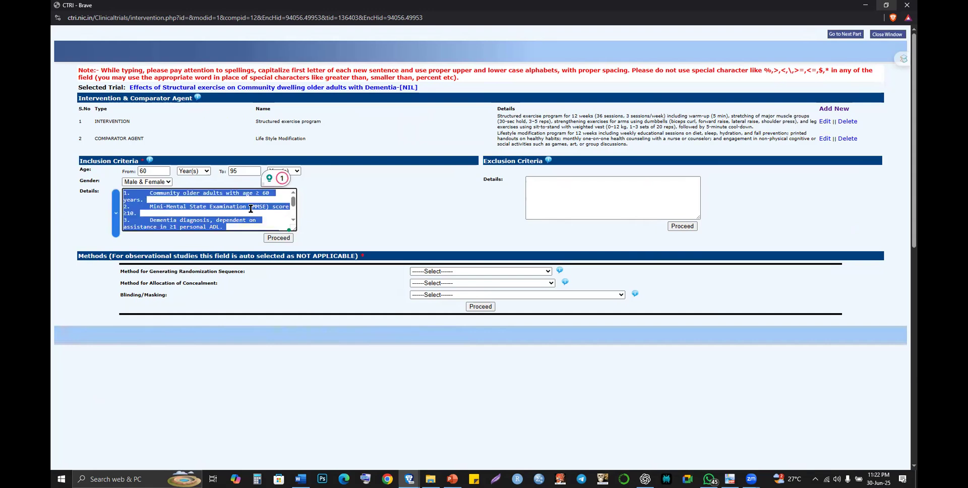
click(251, 208)
key(ctrl+a)
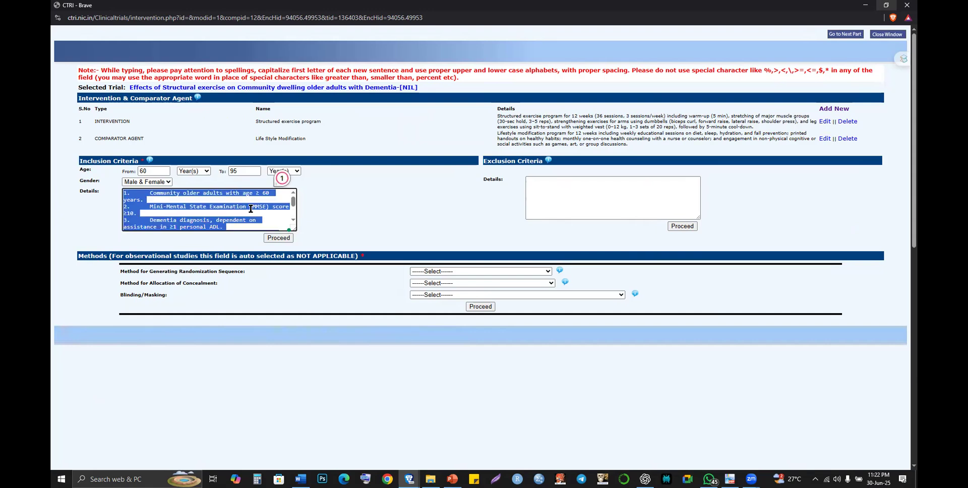
key(BackSpace)
key(ctrl+v)
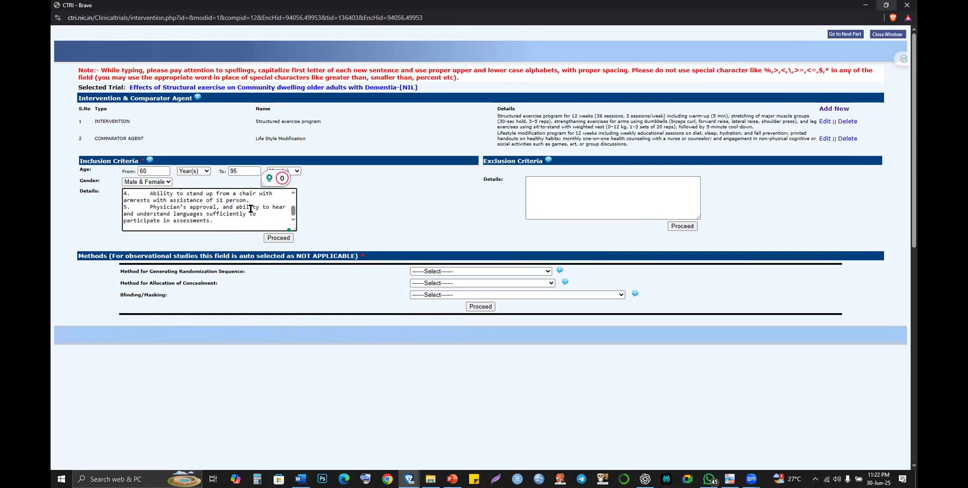
scroll(250, 209, up, 5)
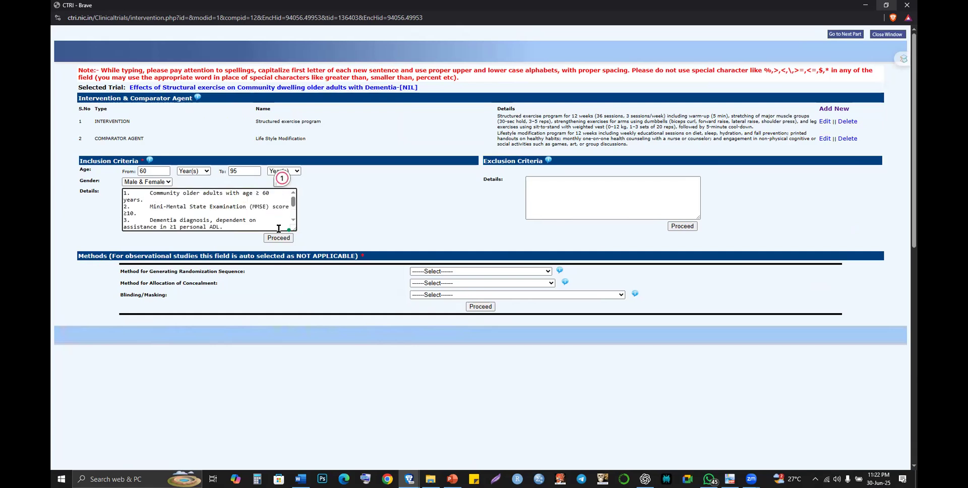
key(alt+Tab)
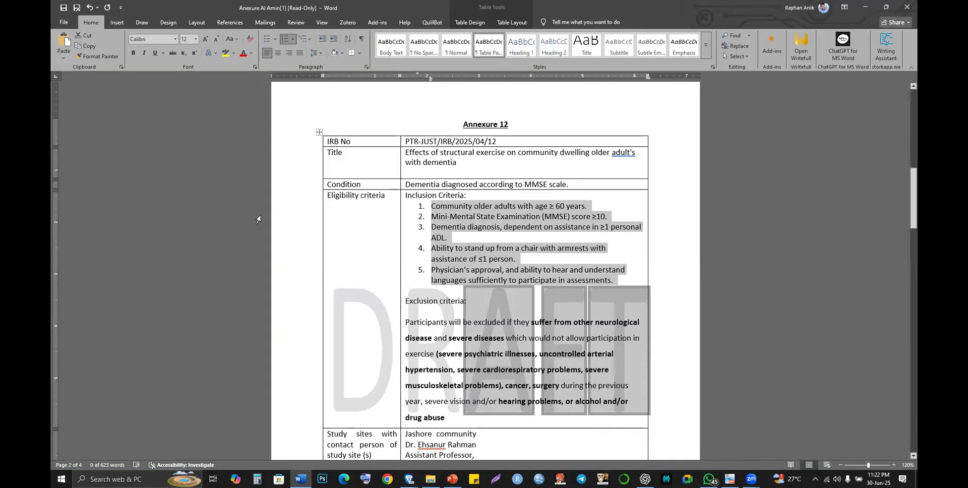
key(alt+Tab)
scroll(247, 207, down, 6)
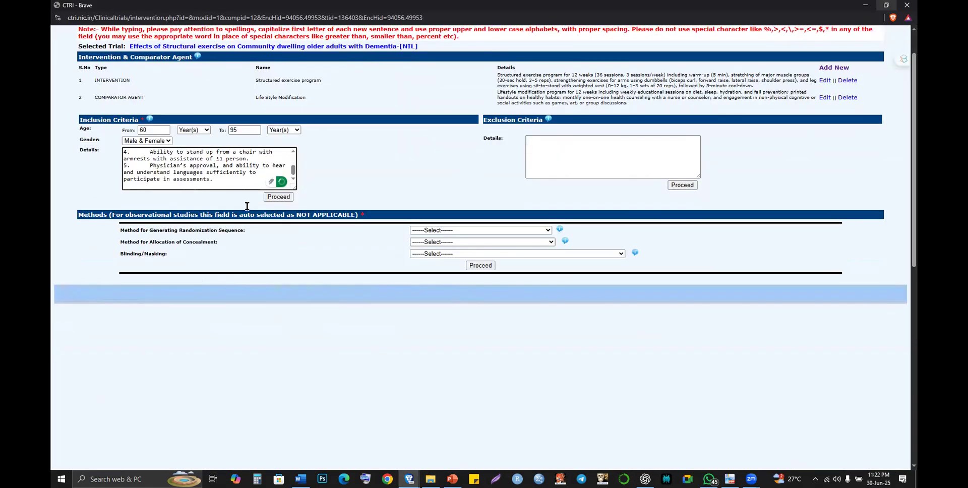
scroll(247, 206, up, 5)
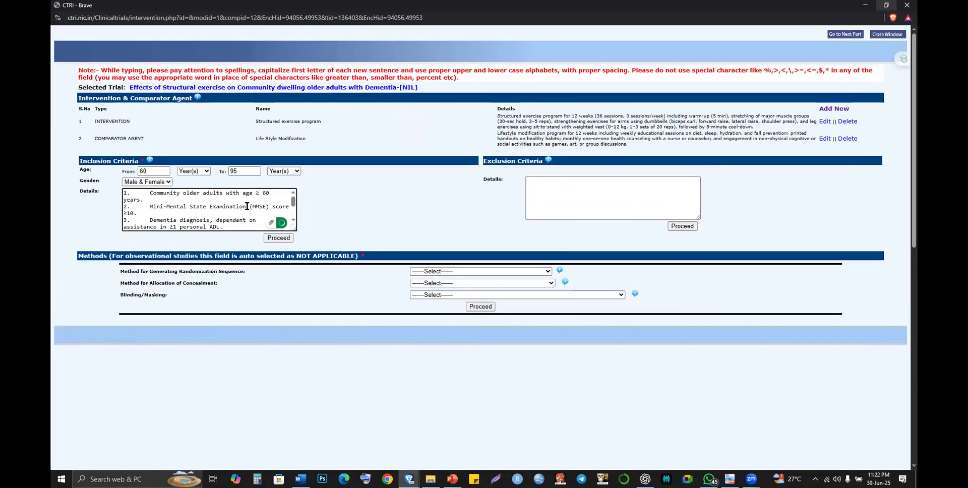
- Save the inclusion criteria with Proceed, then re-enter 60 as the minimum age
click(274, 239)
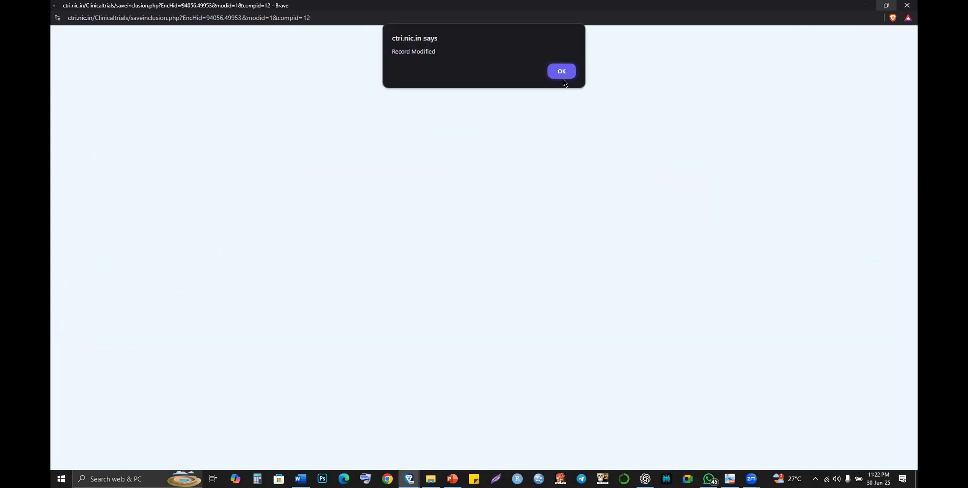
click(563, 77)
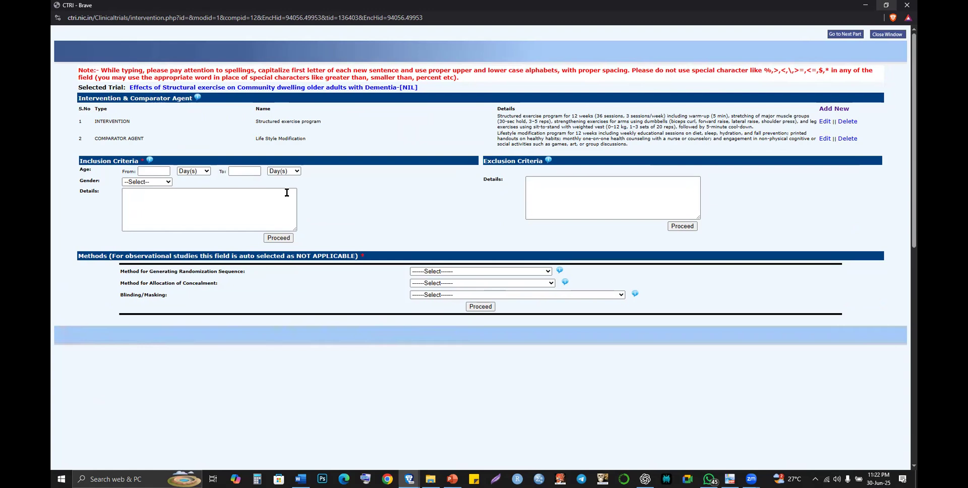
click(294, 198)
click(166, 171)
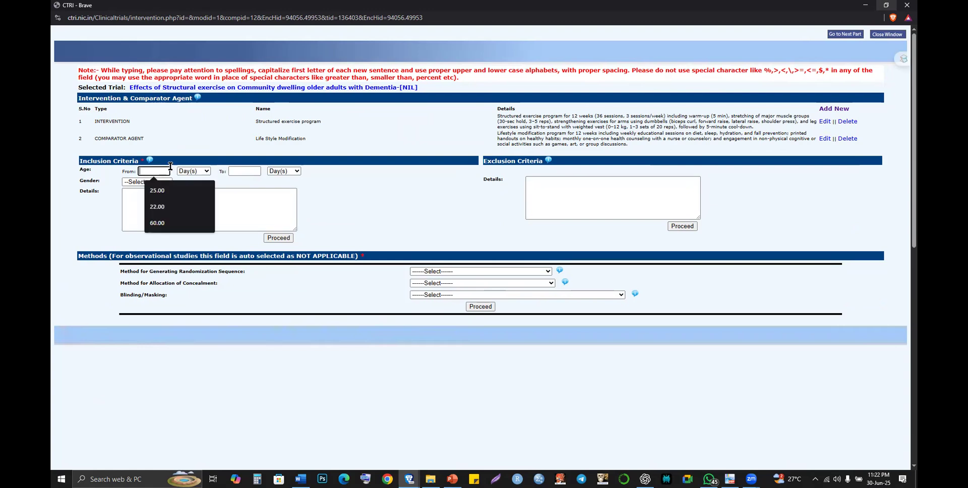
click(159, 222)
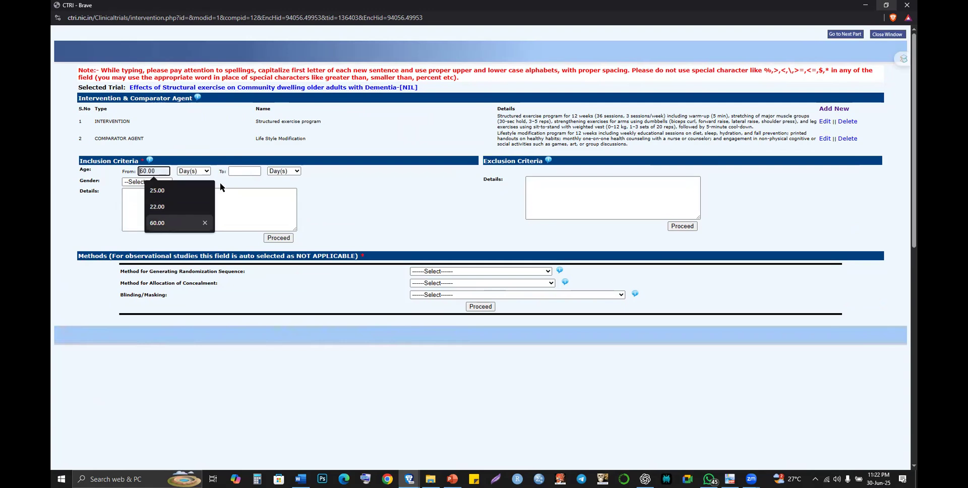
- Set the maximum age to 95, both age units to Year(s), and gender to Male & Female
click(205, 171)
click(196, 204)
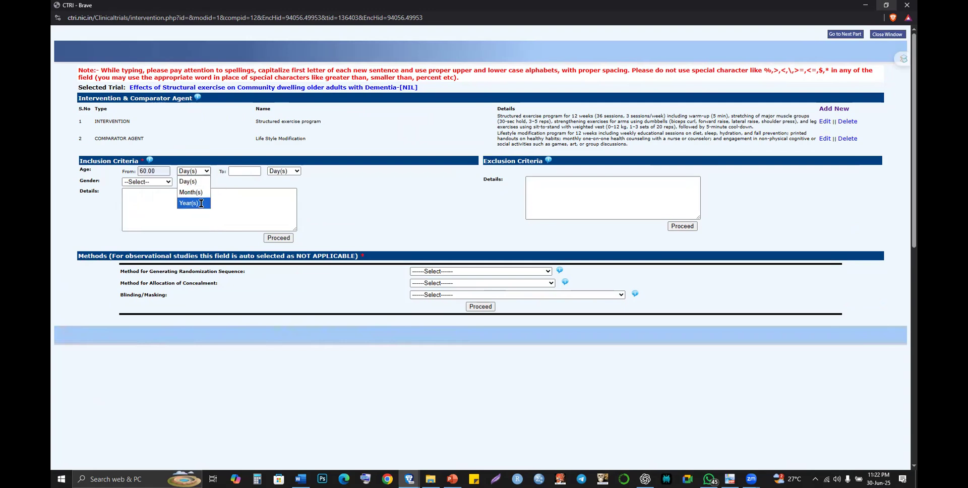
click(246, 173)
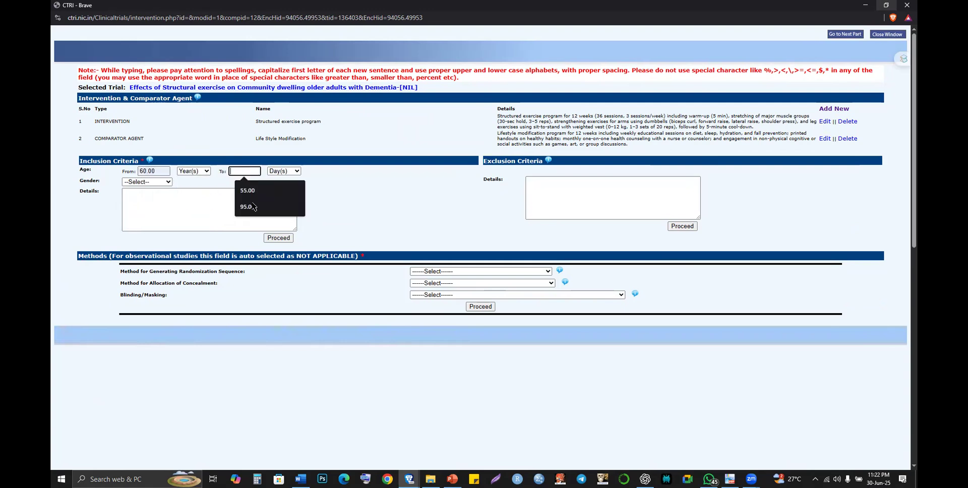
key(Return)
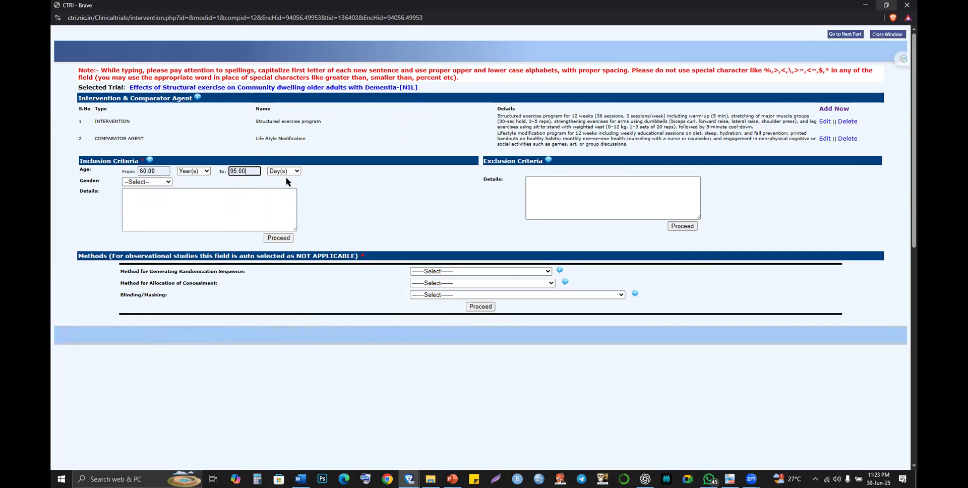
click(288, 172)
click(287, 203)
click(169, 182)
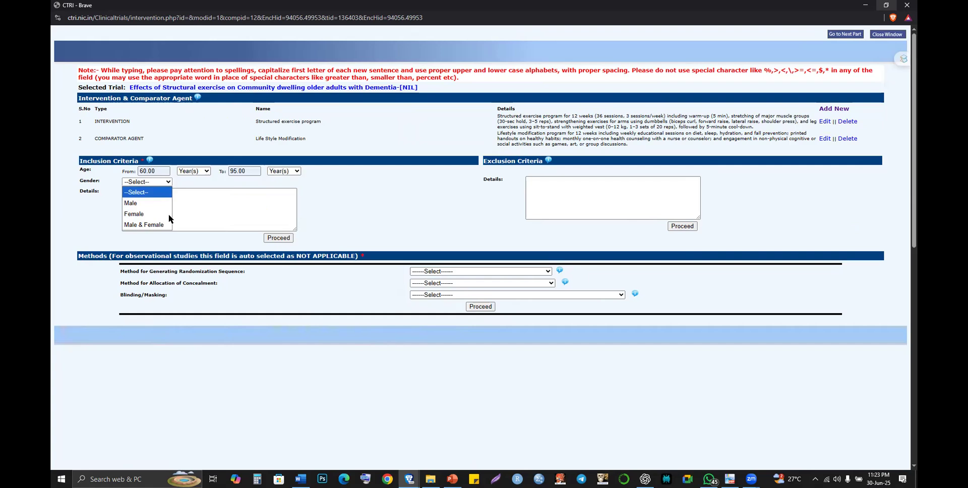
click(167, 225)
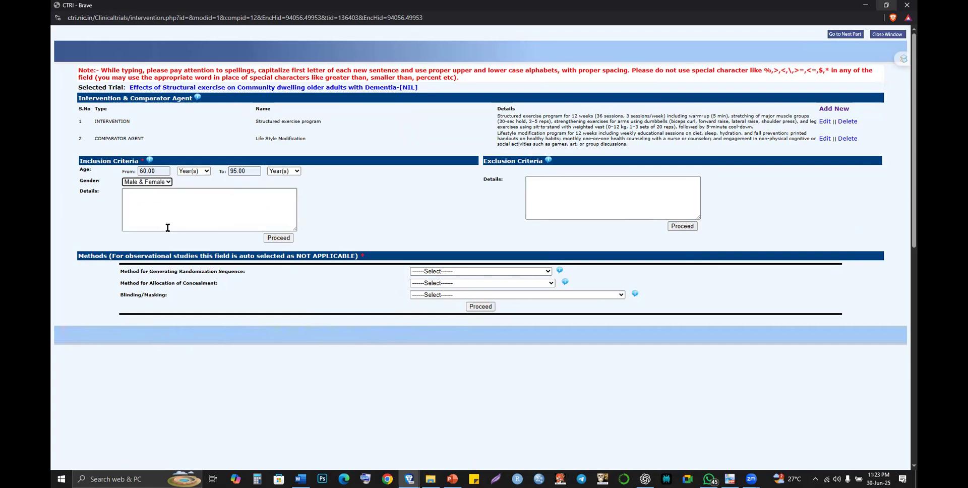
- Switch from the CTRI form to the ChatGPT conversation
key(alt+Tab)
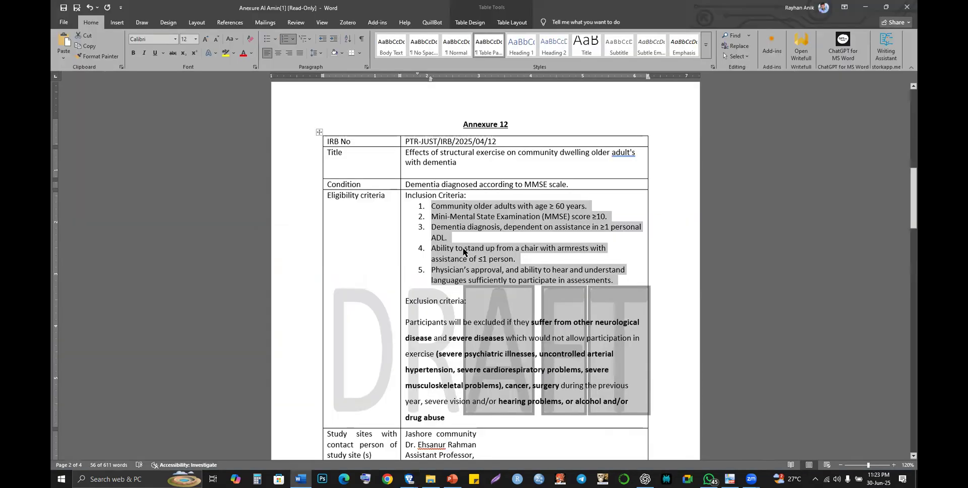
key(alt+Tab)
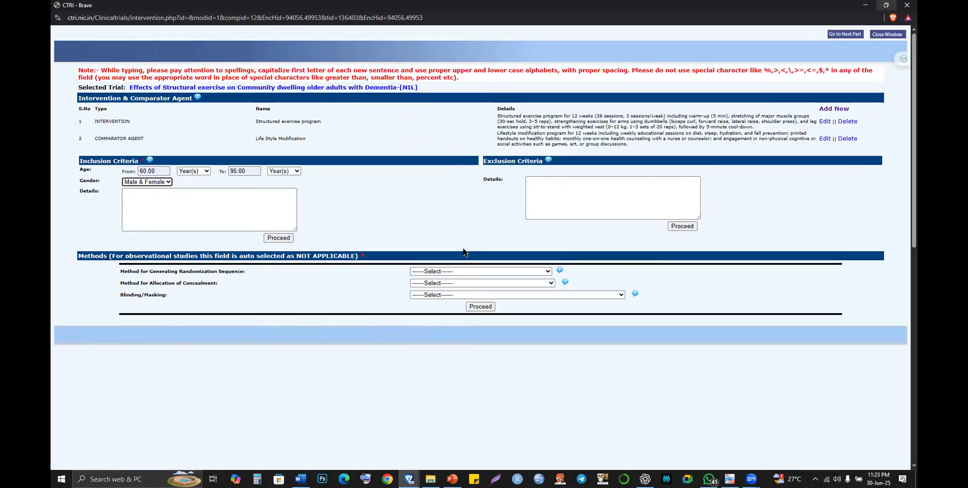
key(alt+Tab)
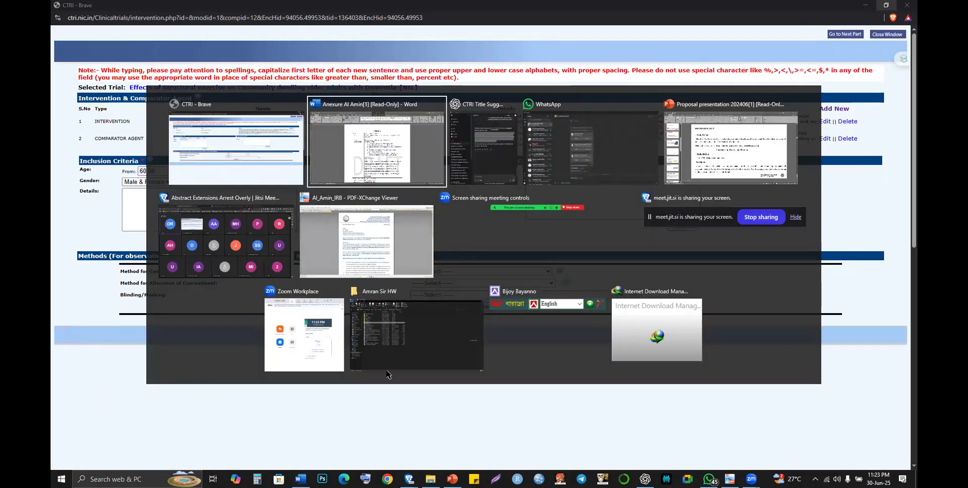
key(alt+Tab)
- Ask ChatGPT to rewrite the five inclusion criteria in CTRI format without skipping any points
click(337, 414)
text(Do)
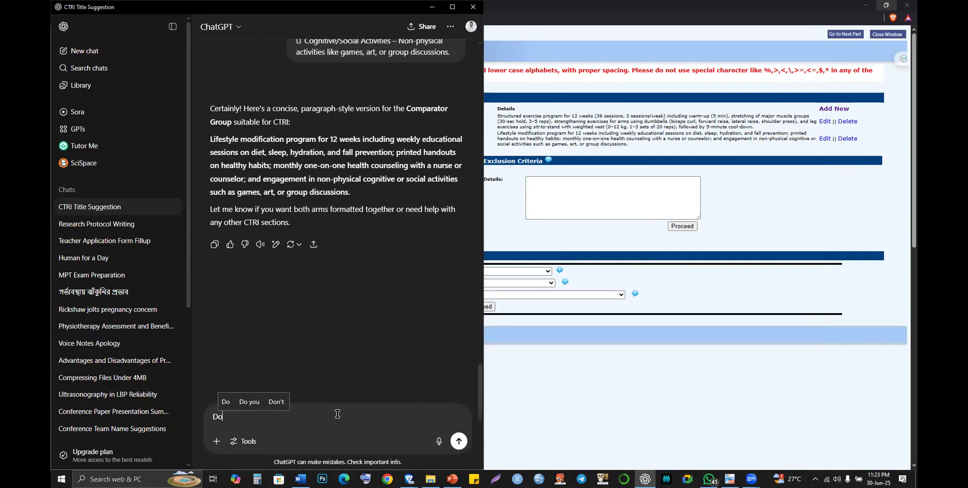
text(n't ski)
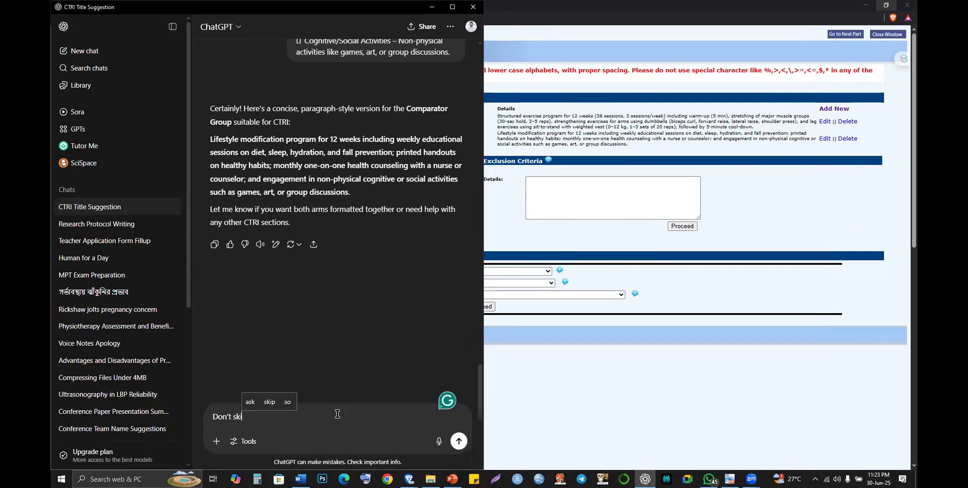
text(p any points )
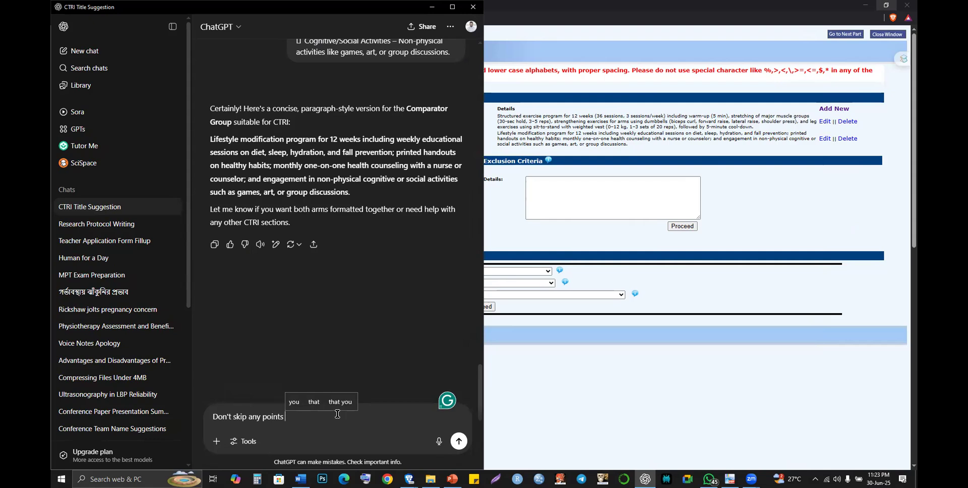
text(but C)
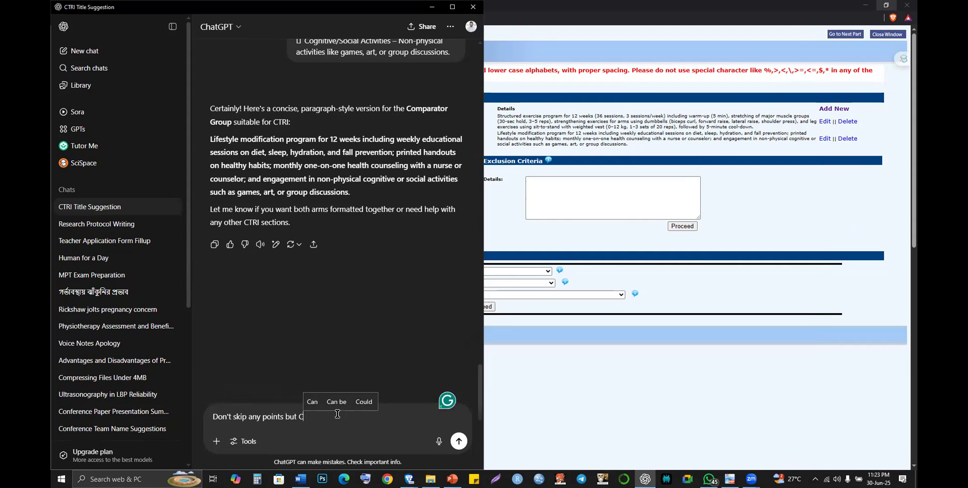
text(TRI fo)
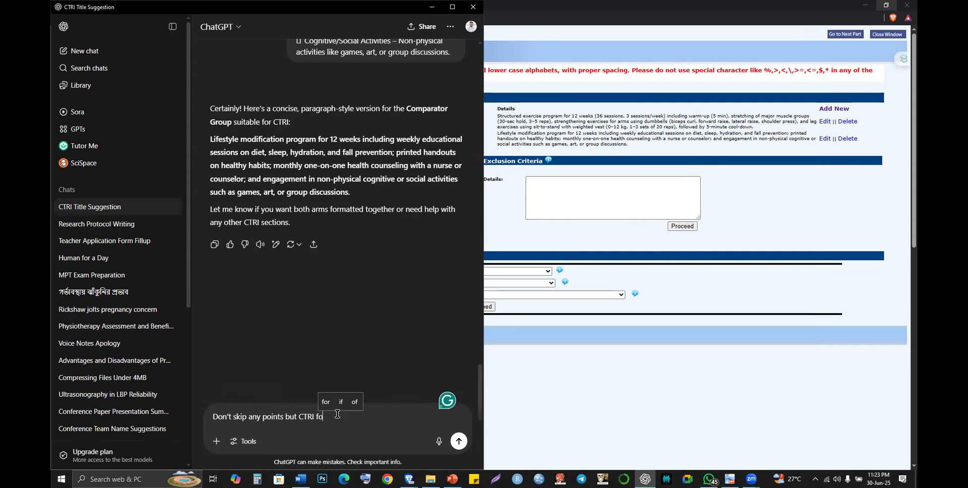
text(rmat:)
key(shift+Return)
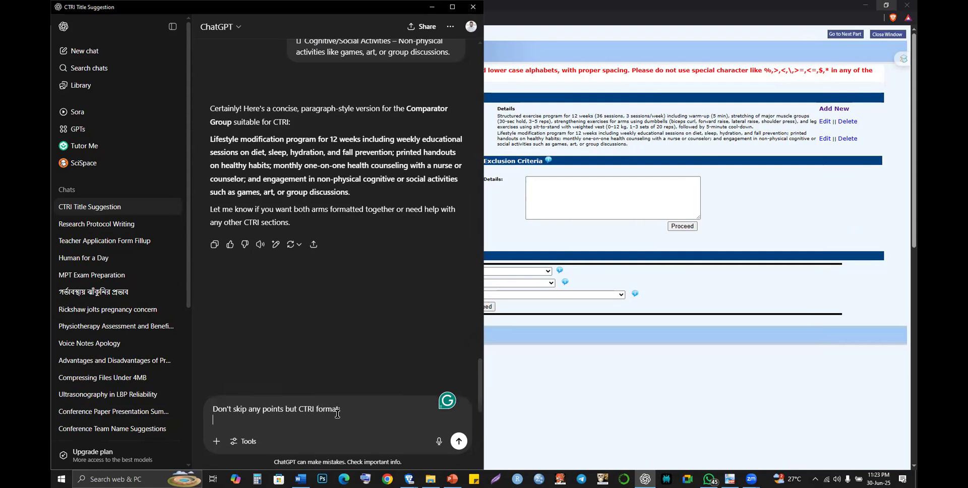
text(1. Community older adults with age ≥ 60 years. 2. Mini-Mental State Examination (MMSE) score ≥10. 3. Dementia diagnosis, dependent on assistance in ≥1 personal ADL. 4. Ability to stand up from a chair with armrests with assistance of ≤1 person. 5. Physician’s approval, and ability to hear and understand languages sufficiently to participate in assessments.)
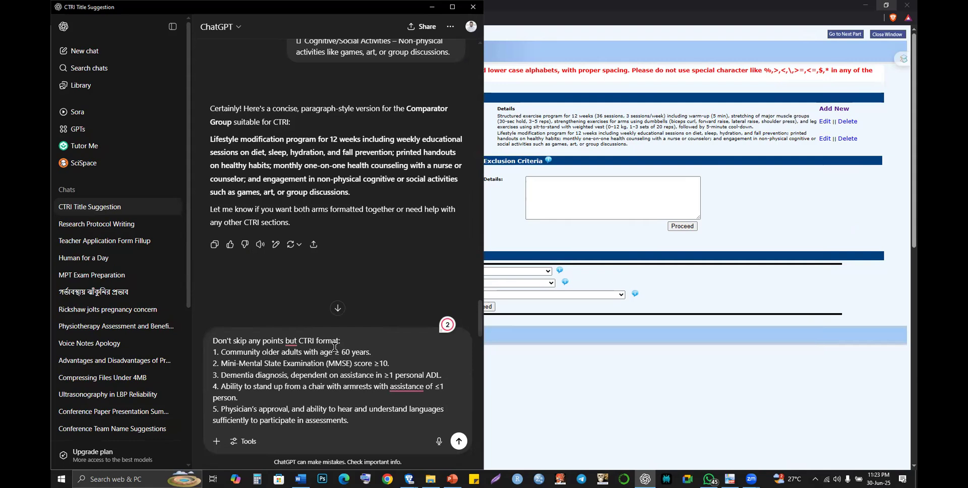
text(inclusion criteria)
key(Return)
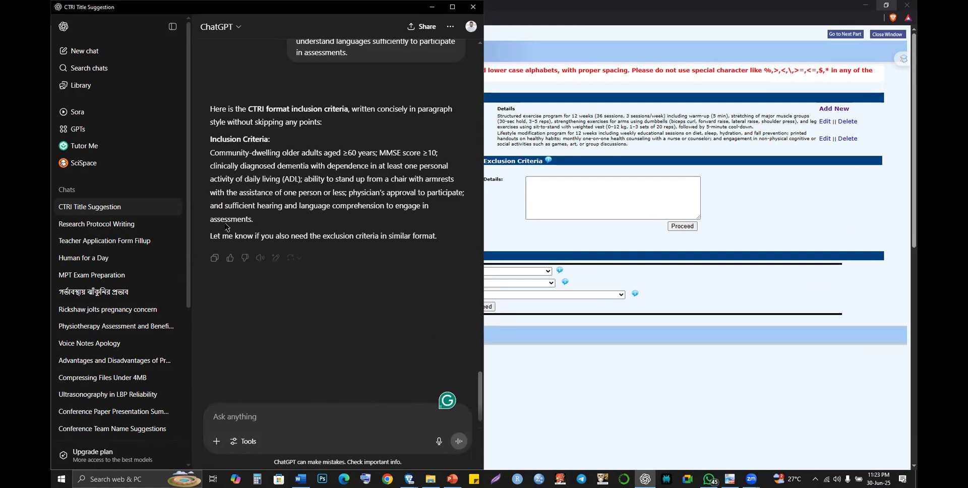
- Paste ChatGPT's CTRI-format inclusion paragraph into the trial form's inclusion Details
click(210, 153)
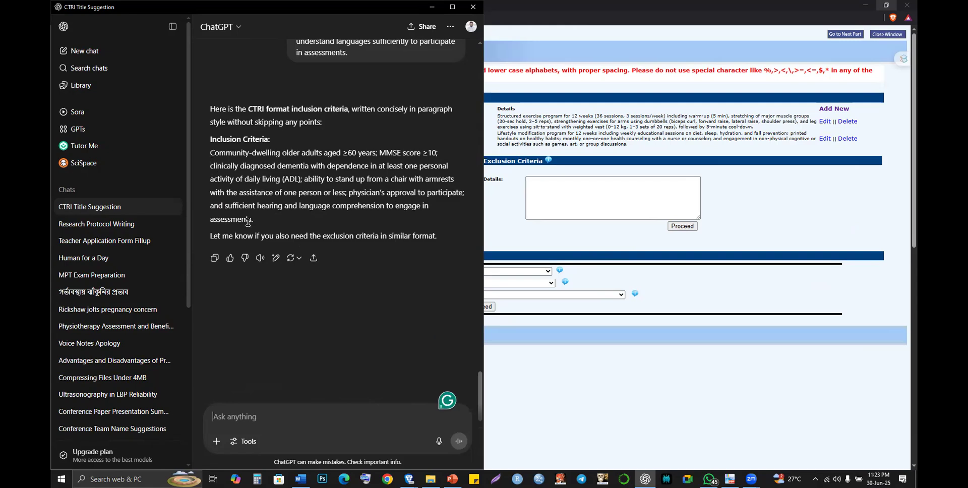
shift+click(262, 223)
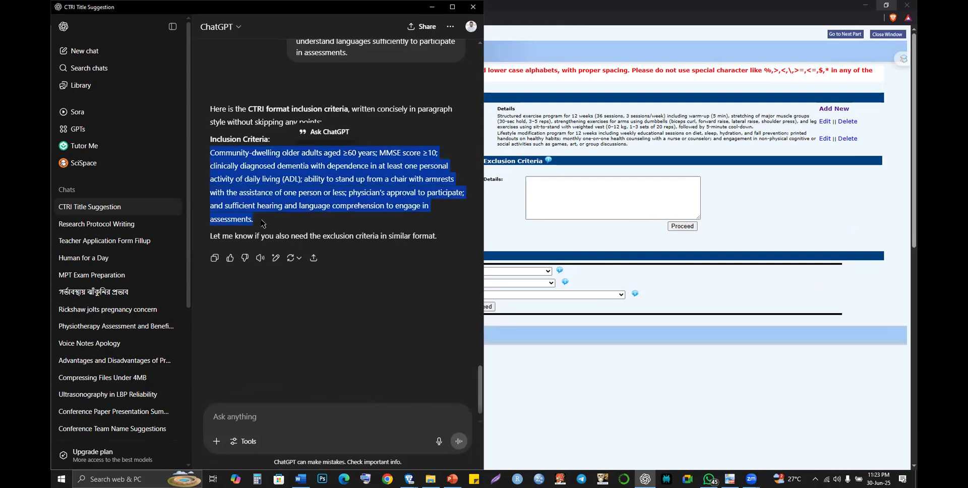
key(alt+Tab)
click(262, 200)
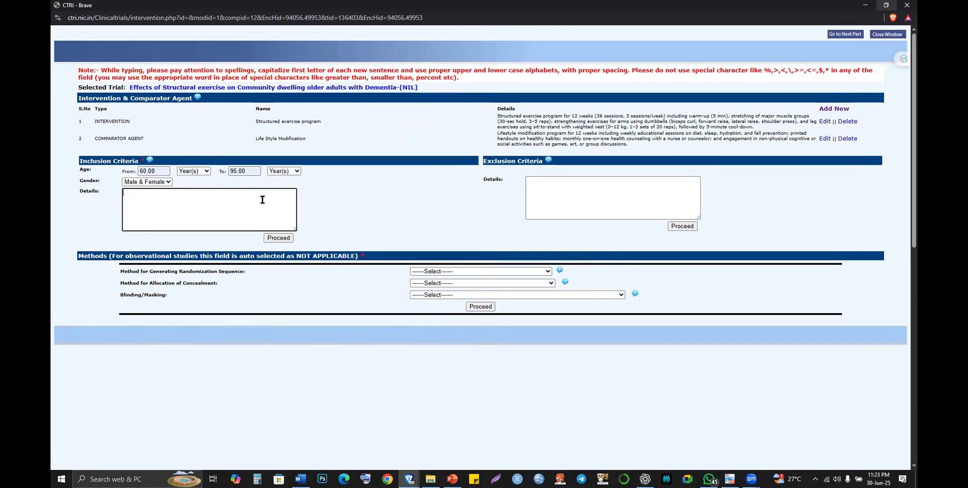
key(ctrl+v)
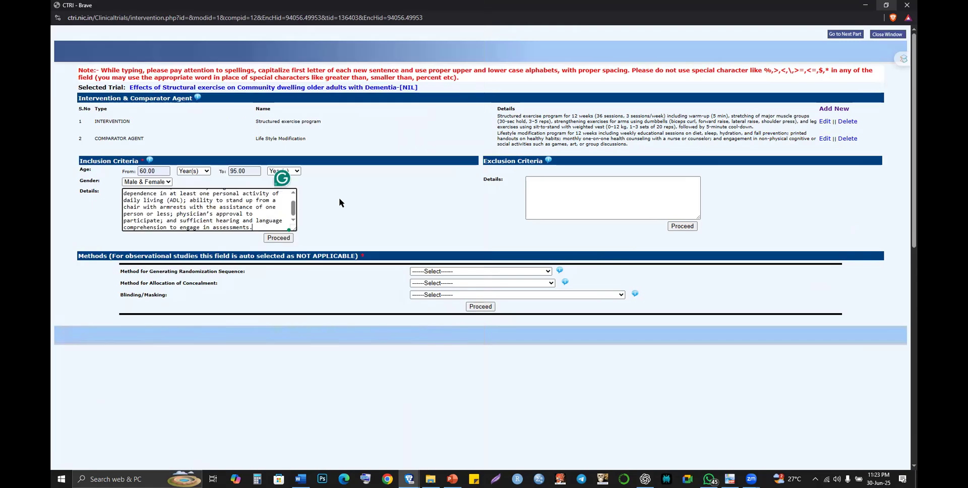
key(alt+Tab)
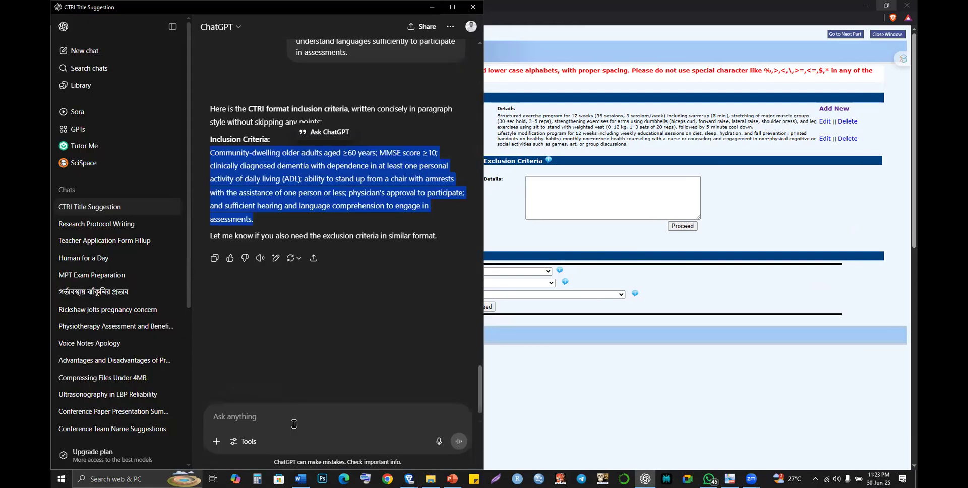
- Ask ChatGPT to keep the criteria as a bulleted or numbered list and select its six items
click(294, 423)
text(keep)
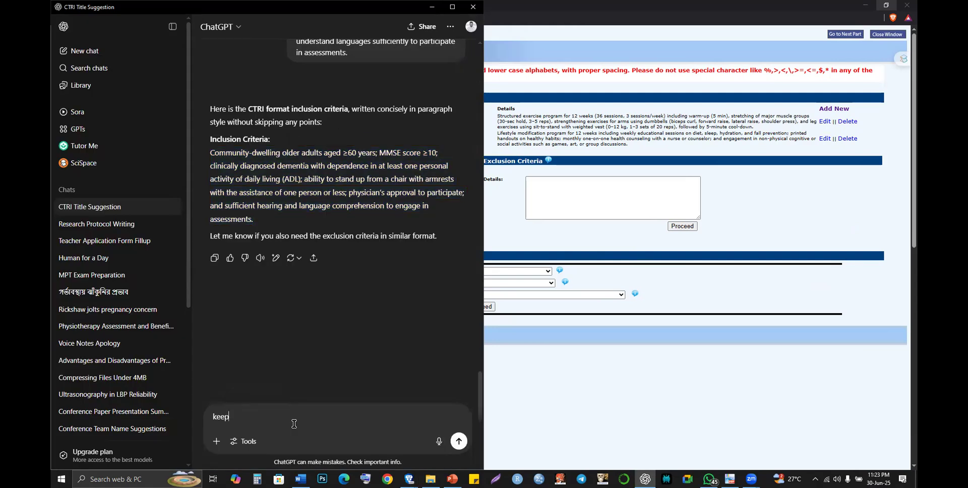
text( it )
text(in pi)
text(ulle)
text(t or num)
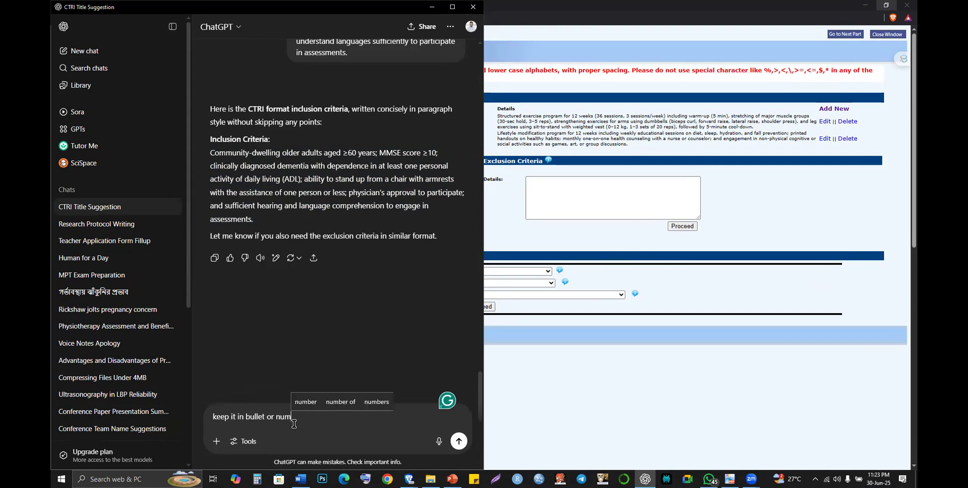
text(ber)
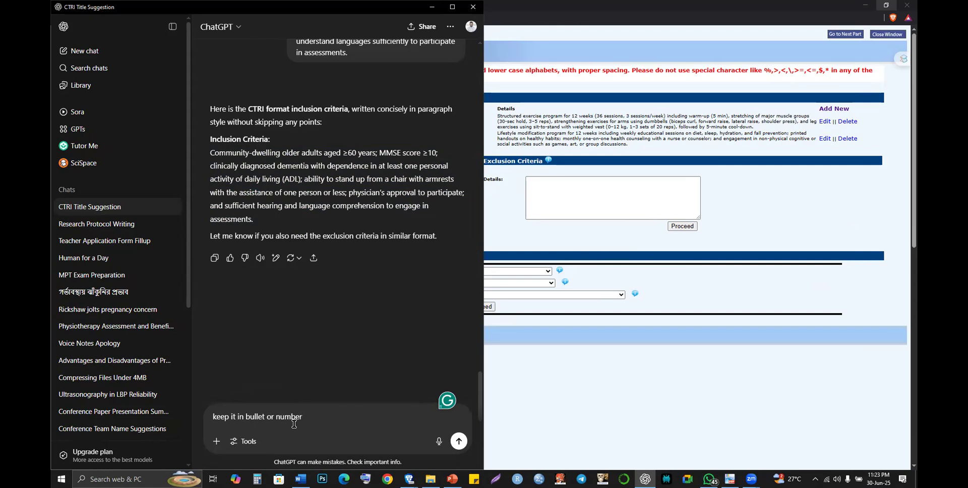
key(Return)
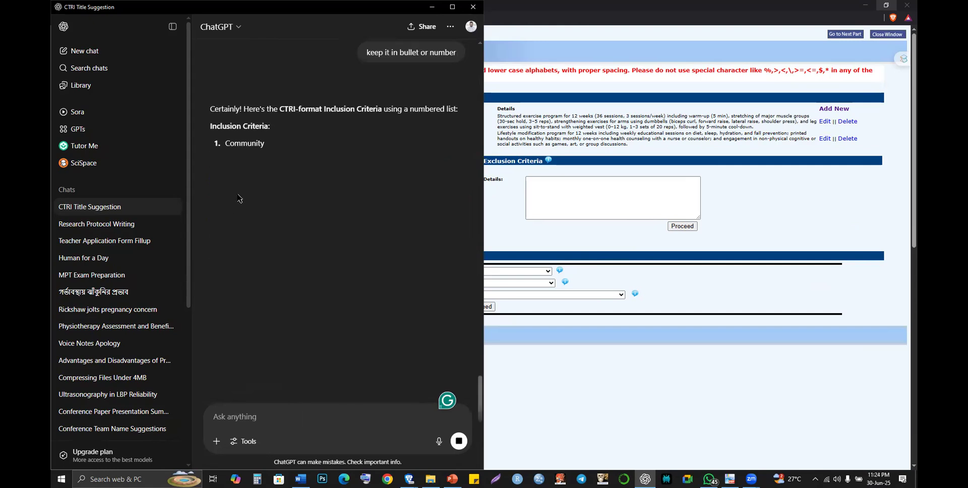
drag(225, 142, 274, 269)
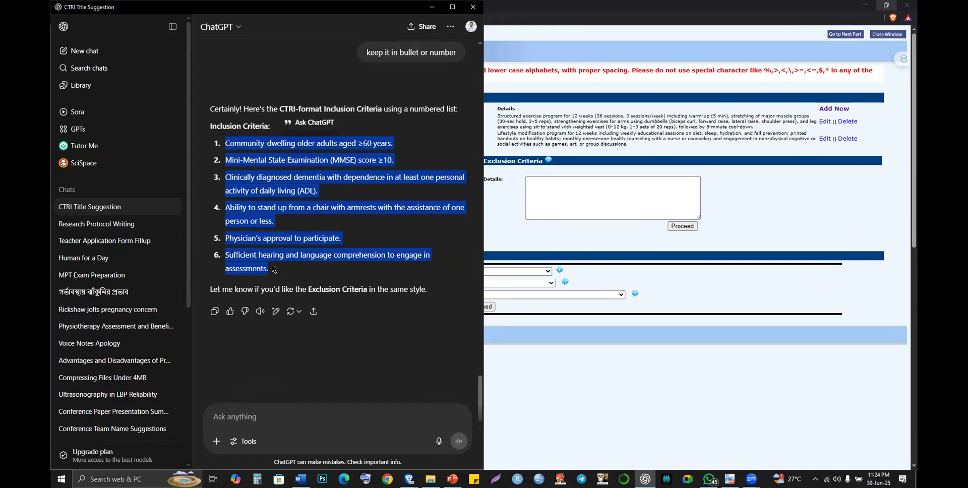
key(alt+Tab)
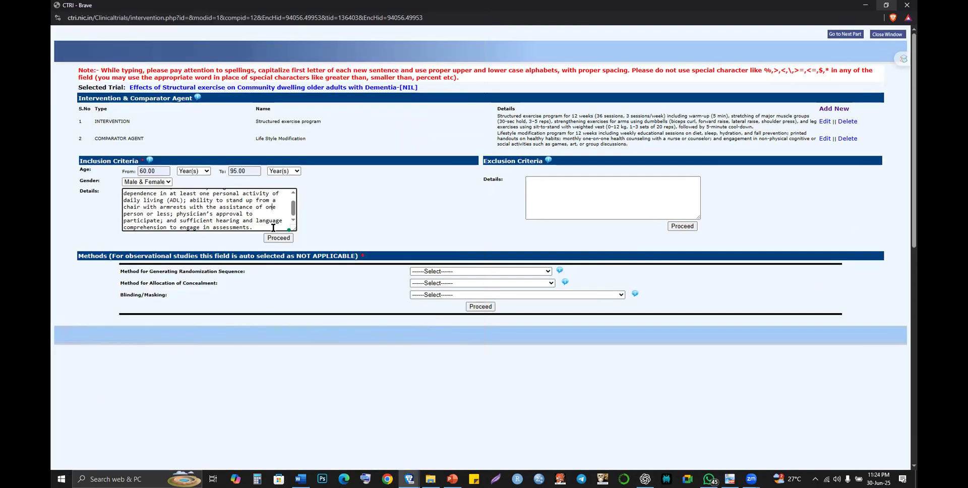
- Paste the numbered criteria list into Details, save it, and paste it again after the reload
key(ctrl+a)
key(ctrl+v)
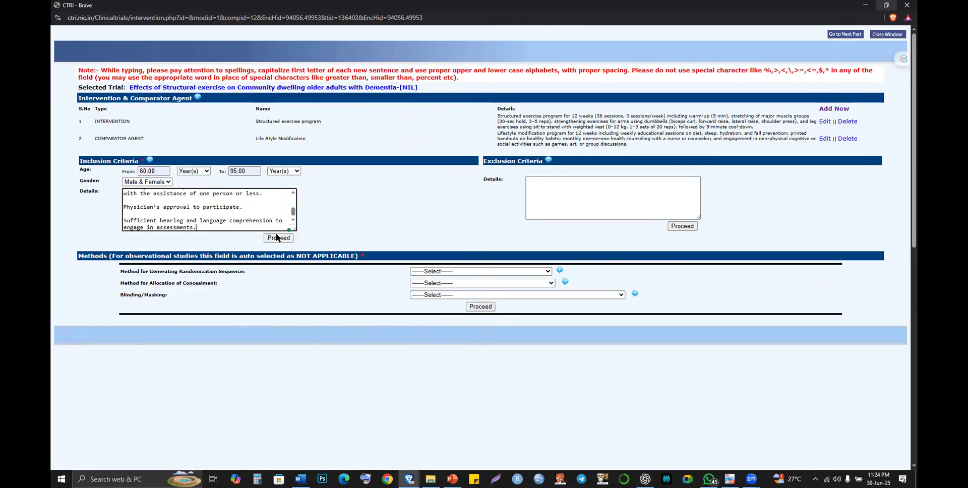
click(276, 236)
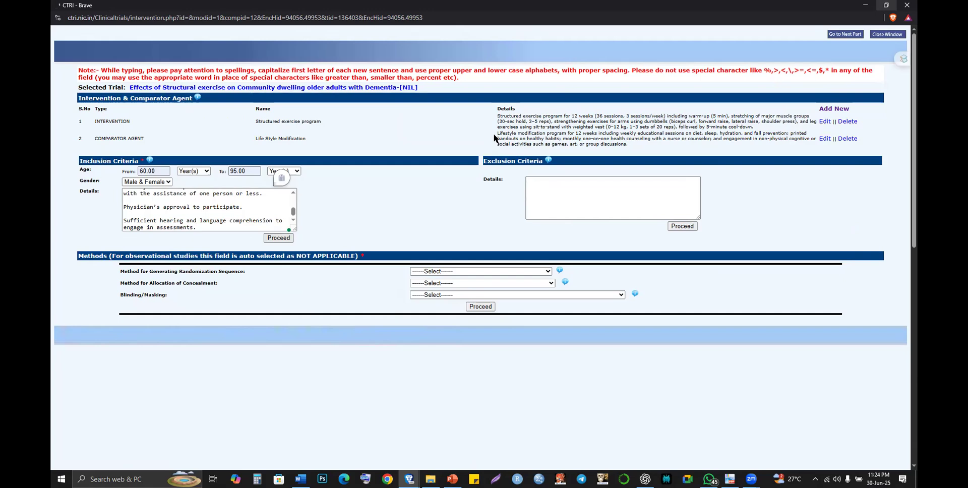
click(561, 72)
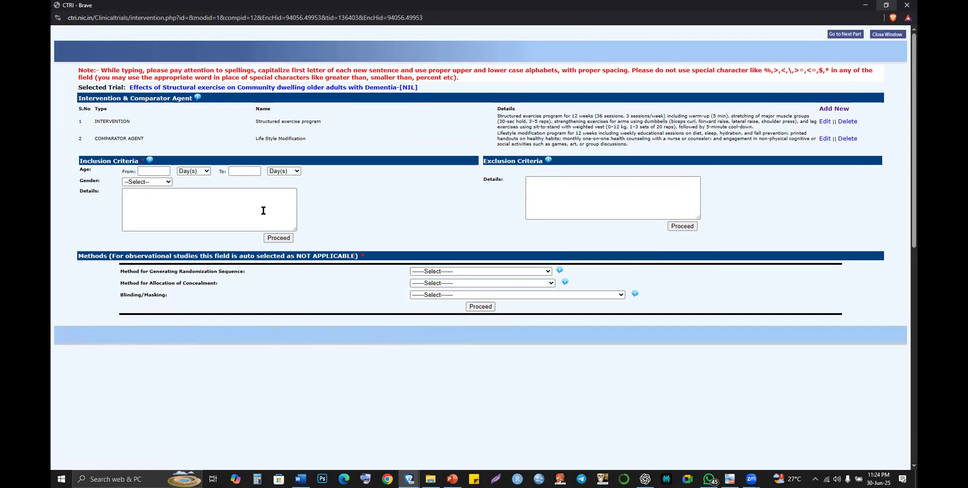
click(264, 210)
key(ctrl+v)
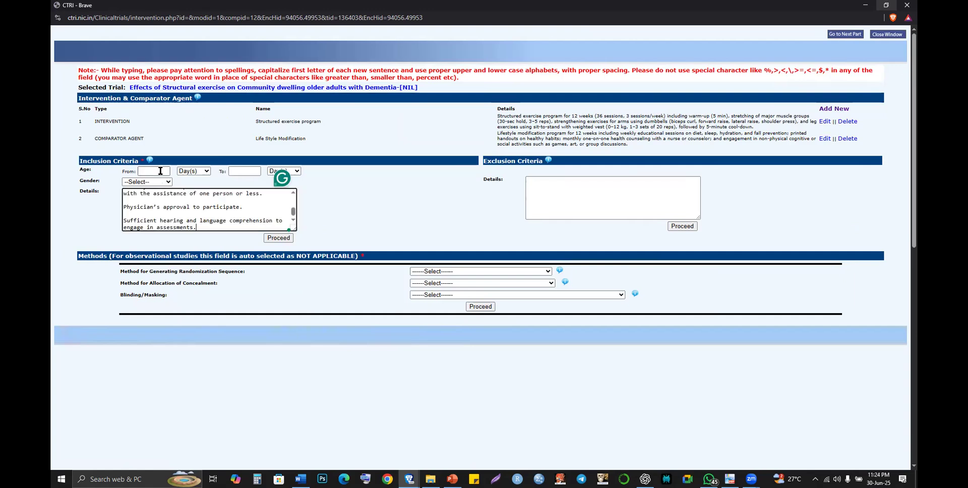
- Re-enter ages 60 to 95 Year(s) with Male & Female gender
click(159, 173)
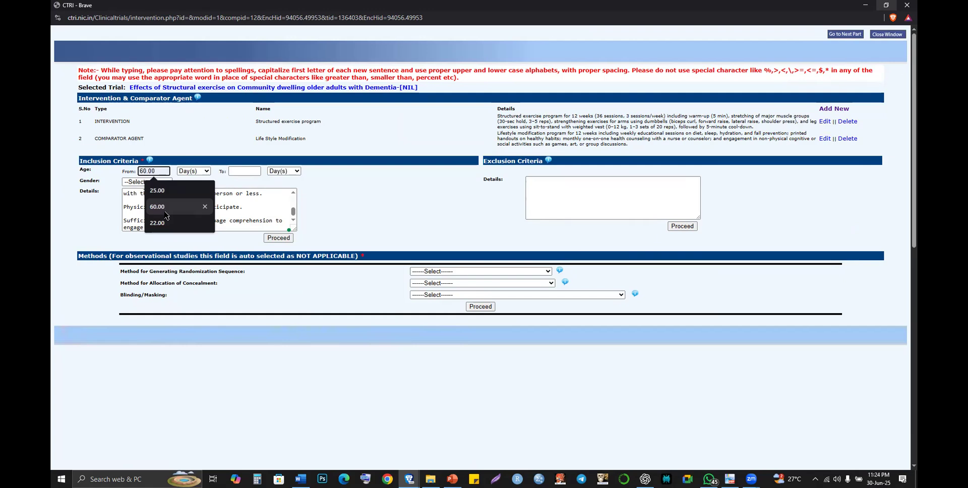
click(161, 207)
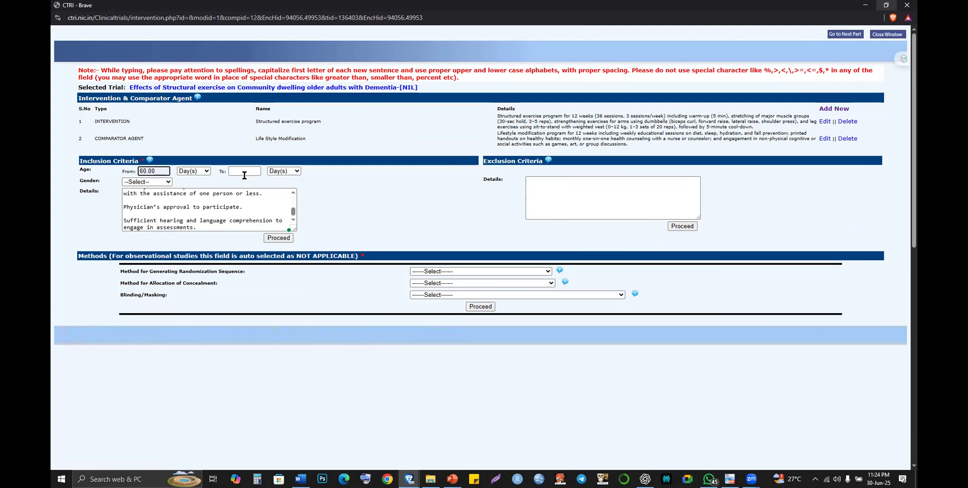
click(196, 171)
click(197, 205)
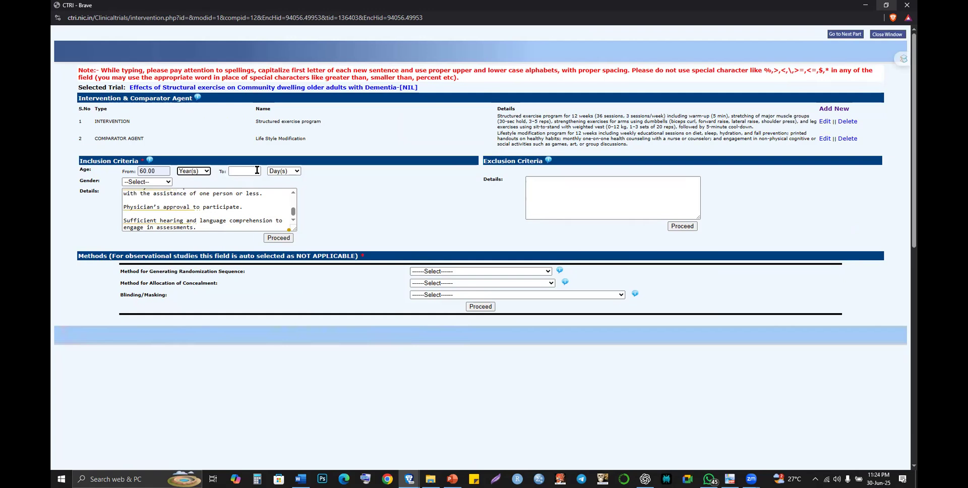
click(256, 171)
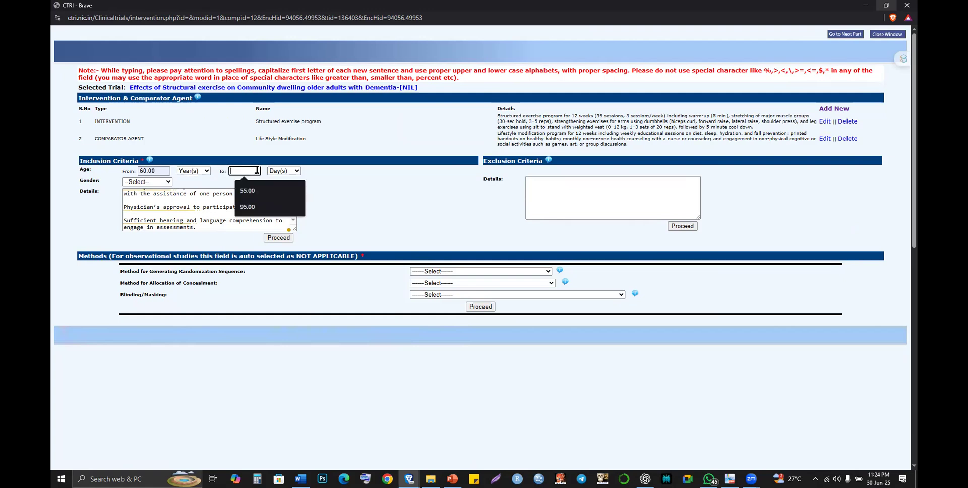
click(259, 207)
click(284, 171)
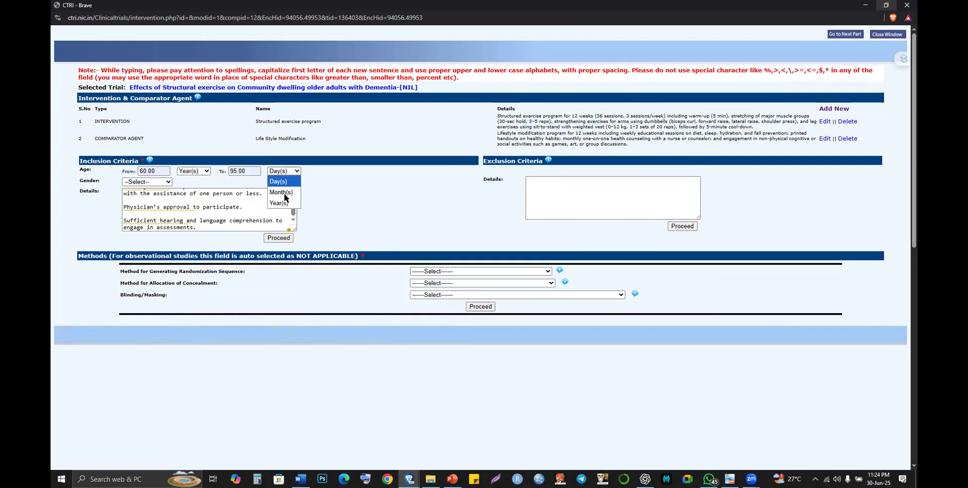
click(281, 202)
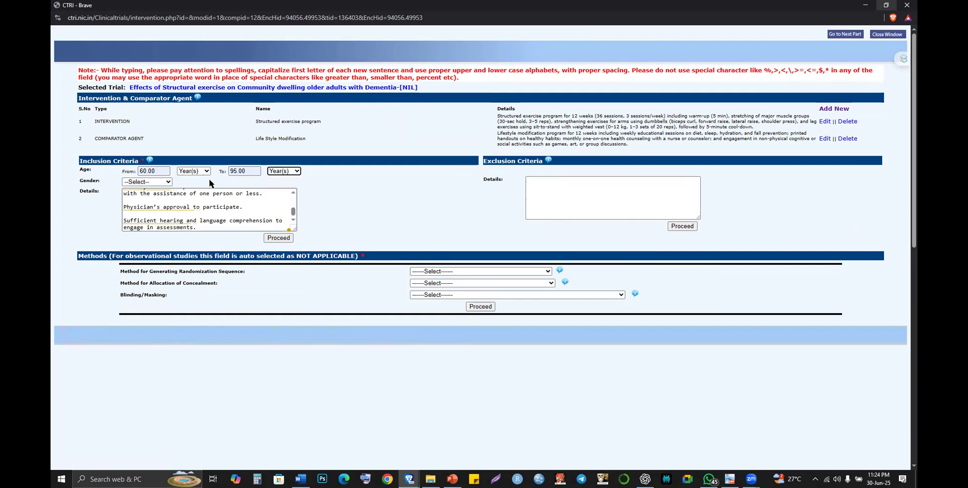
click(149, 183)
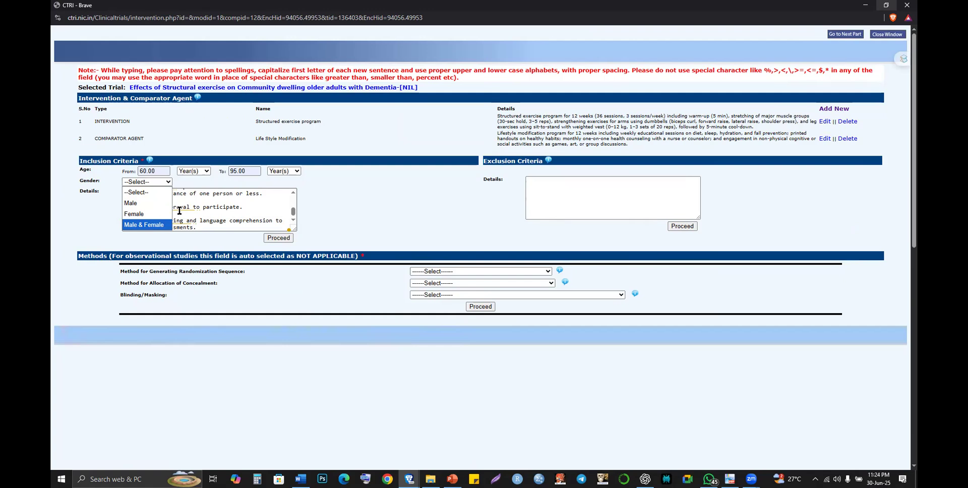
key(Return)
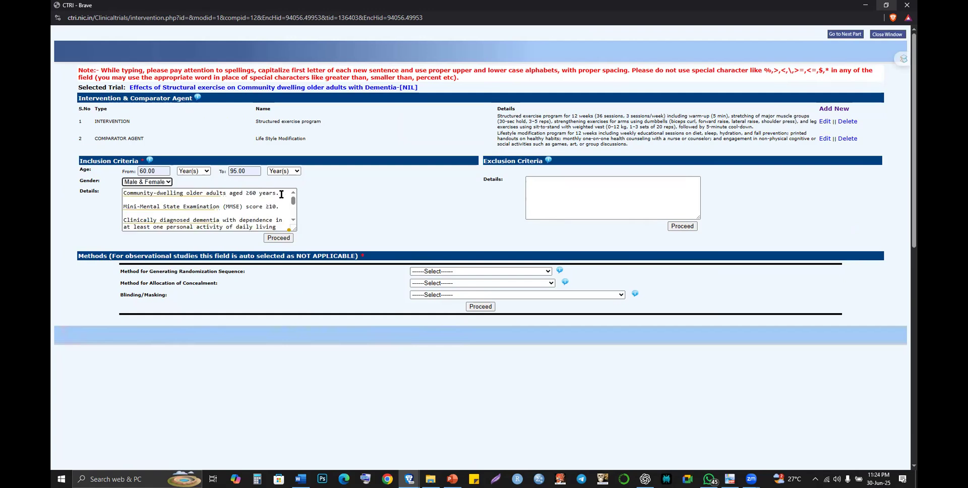
- Delete the blank lines between the inclusion criteria items in Details
click(281, 194)
key(Delete)
click(280, 201)
key(Delete)
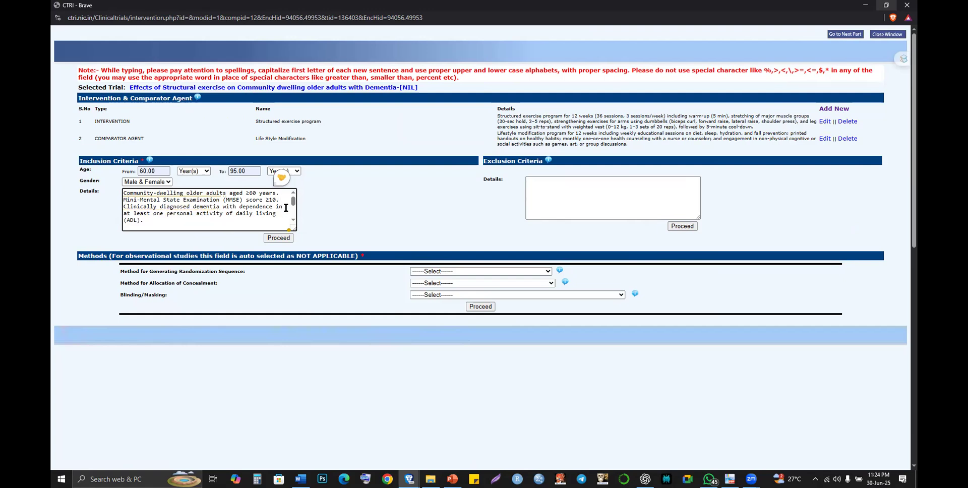
click(285, 207)
triple_click(282, 216)
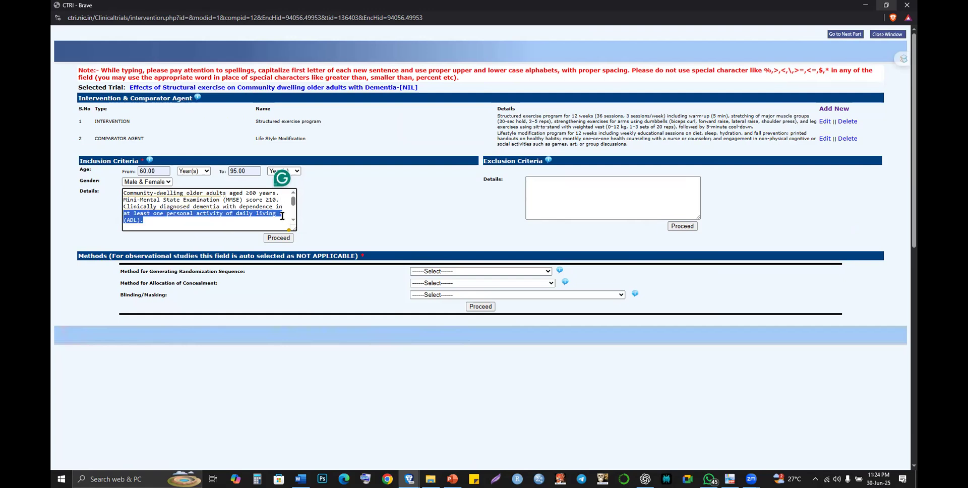
click(246, 225)
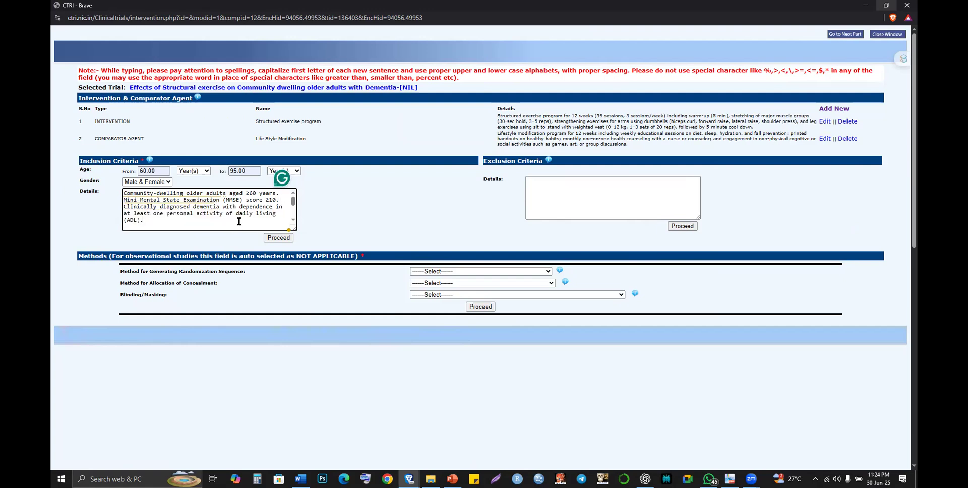
key(ctrl+v)
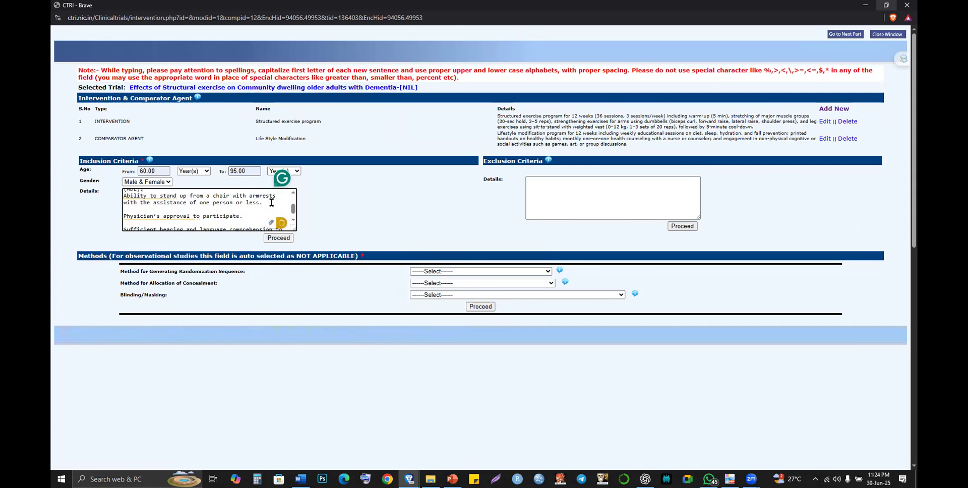
click(255, 211)
key(BackSpace)
click(255, 214)
key(BackSpace)
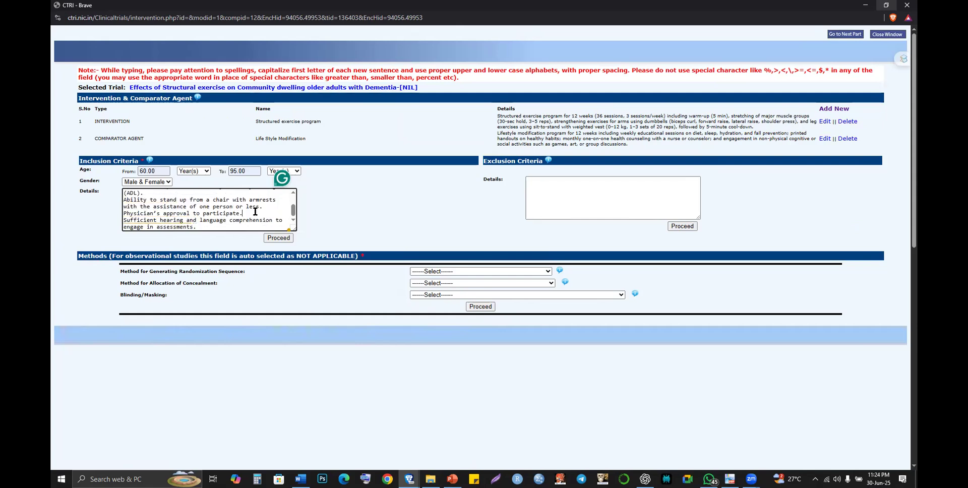
- Save the cleaned inclusion criteria and dismiss the Record Modified alert
scroll(274, 216, down, 1)
click(276, 220)
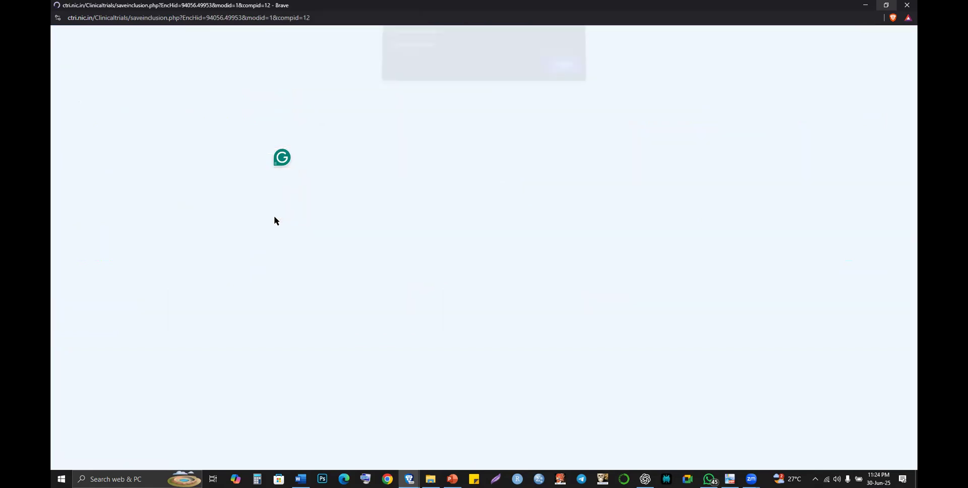
click(559, 71)
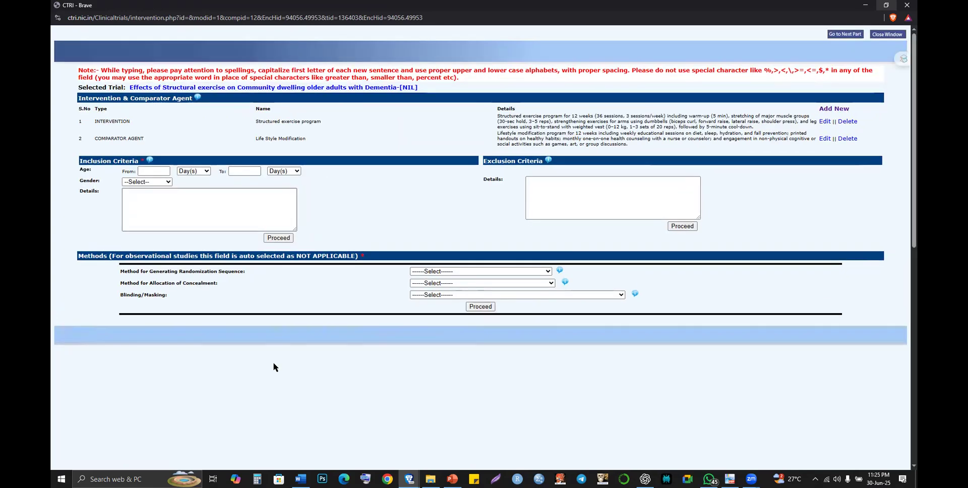
- Tell ChatGPT that the portal is "not taking" the listed criteria
key(alt+Tab)
click(268, 414)
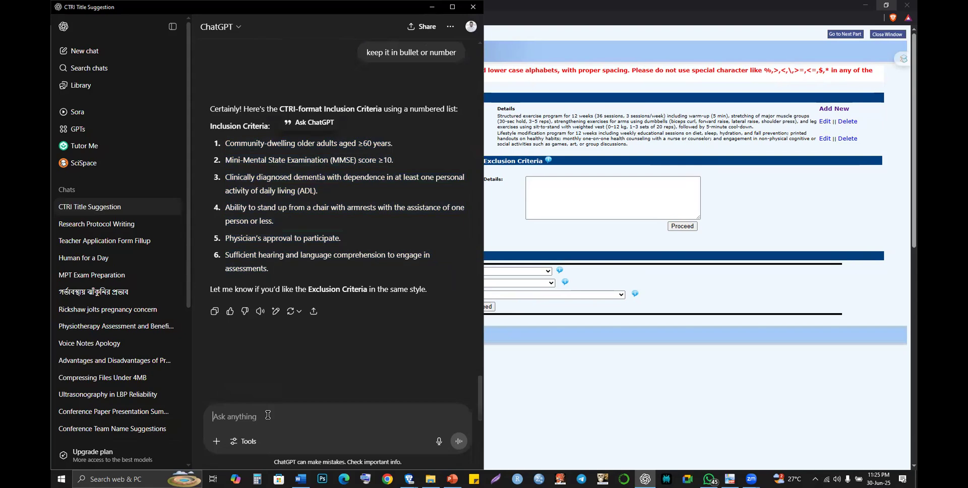
text(It's np)
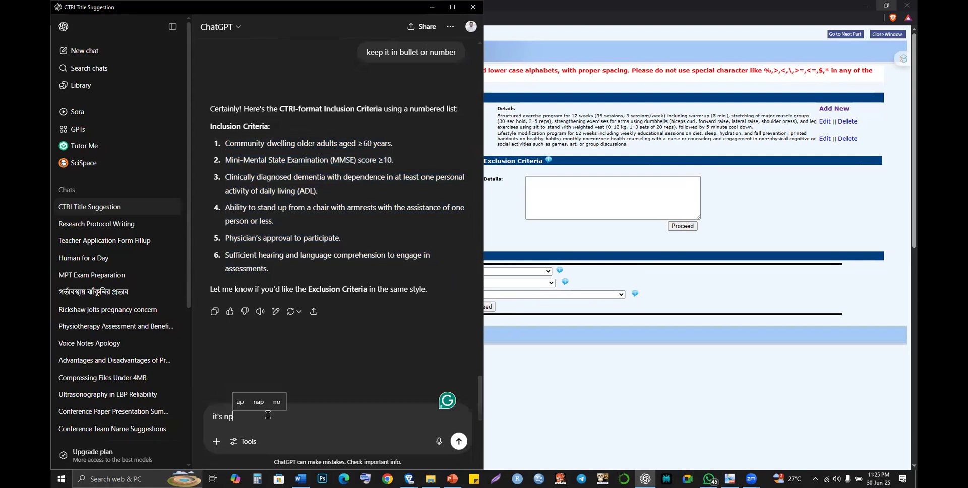
key(BackSpace)
text(op)
key(BackSpace)
text(t takin)
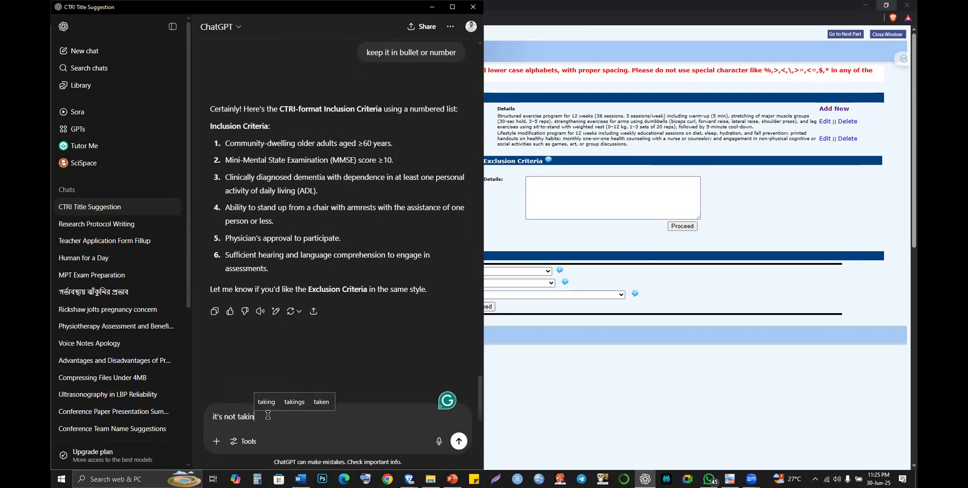
text(g)
key(Return)
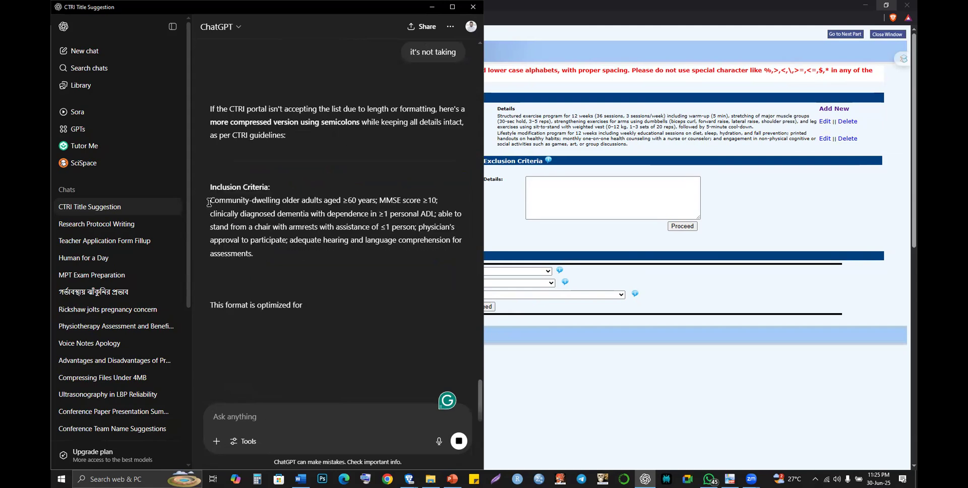
- Copy the compressed, semicolon-separated criteria paragraph and return to the CTRI form
triple_click(259, 256)
key(ctrl+c)
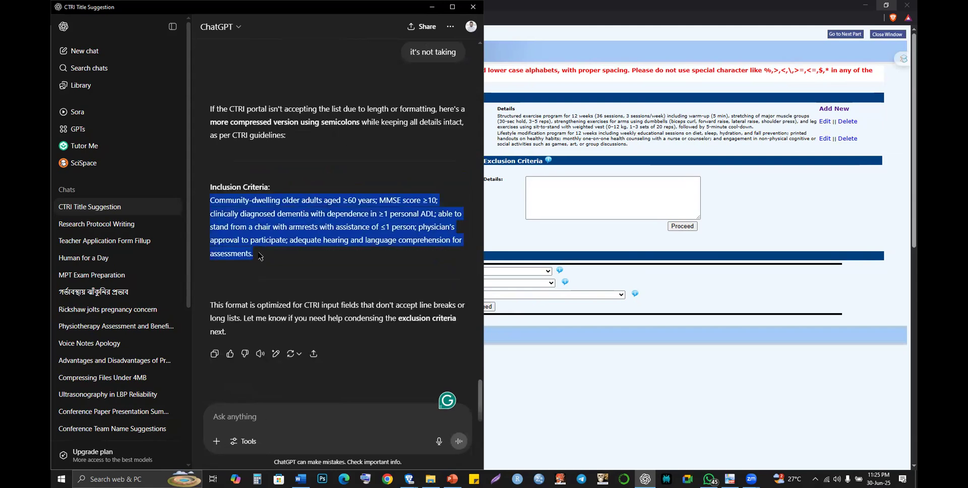
key(alt+Tab)
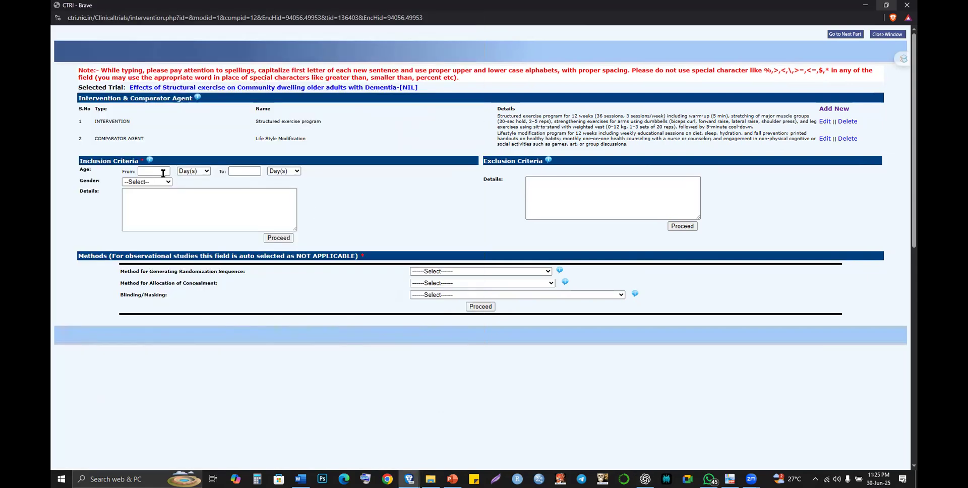
click(161, 173)
- Set inclusion ages 60.00 to 95.00 Year(s), Male & Female, and paste the compressed criteria into Details
key(Up)
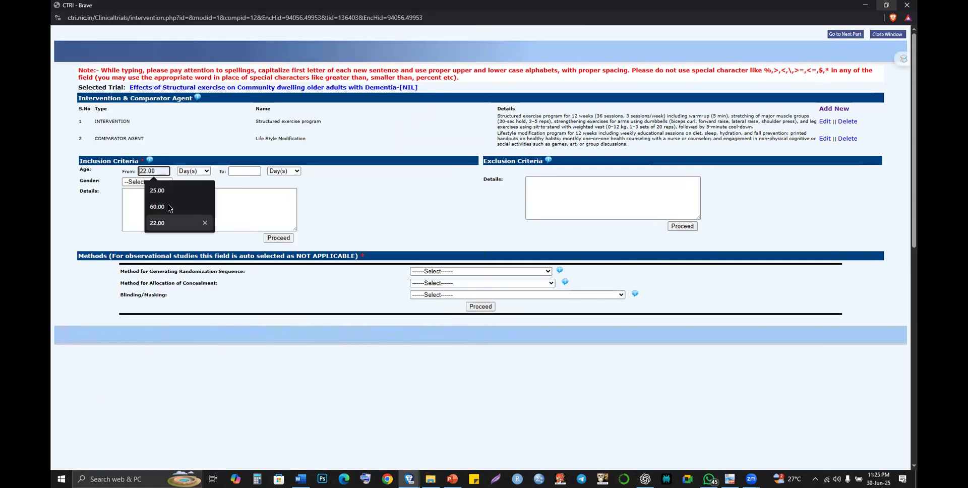
click(173, 207)
click(193, 171)
click(196, 204)
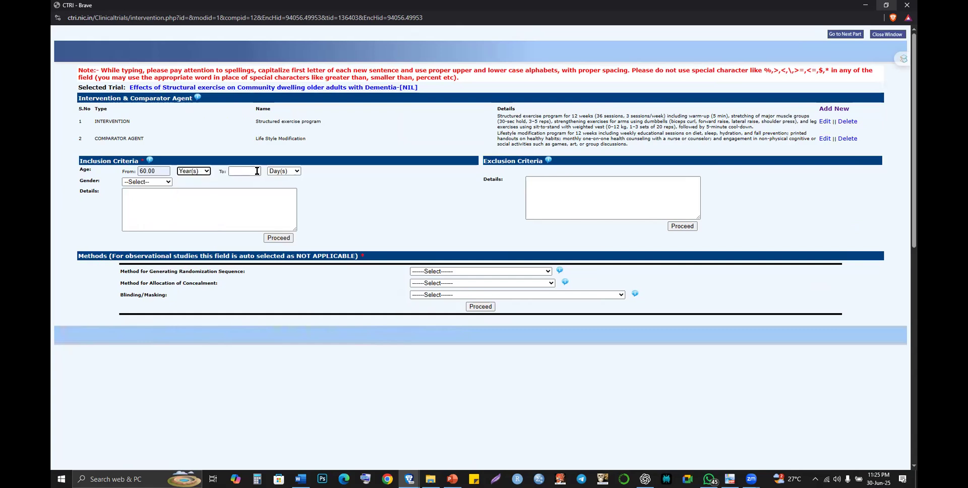
click(256, 171)
click(263, 210)
click(283, 170)
click(285, 198)
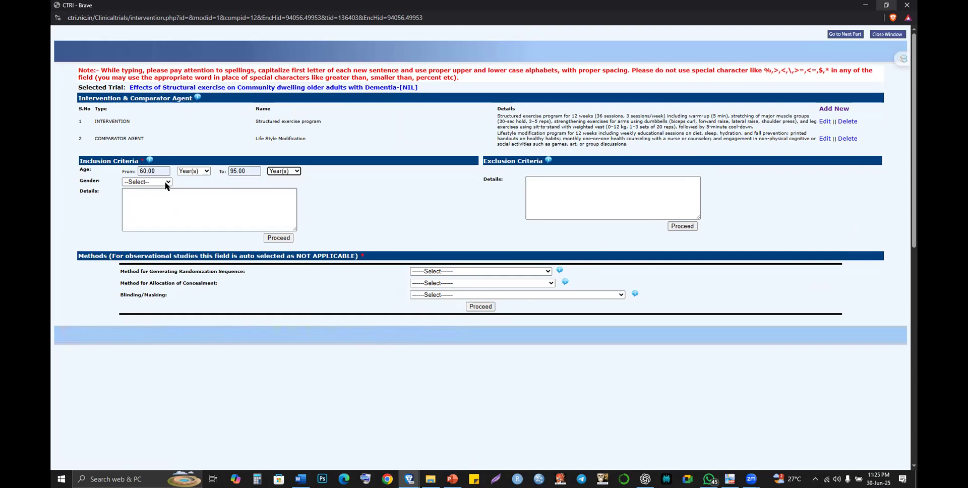
click(164, 181)
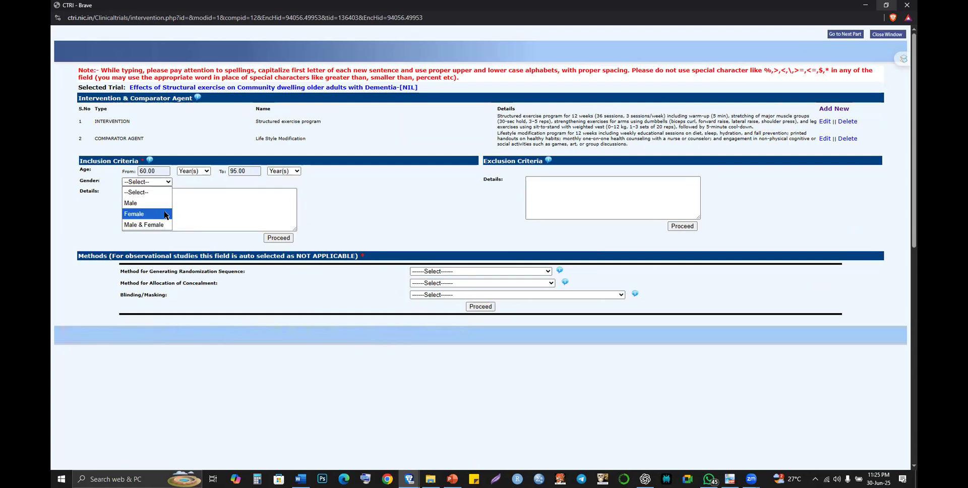
click(202, 208)
key(ctrl+v)
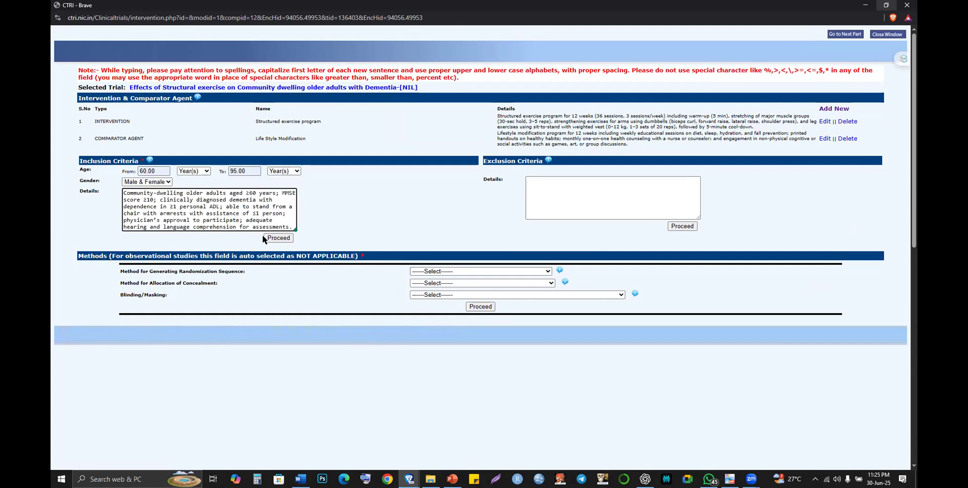
- Save the inclusion criteria, acknowledge Record Modified, and close the form window
click(272, 240)
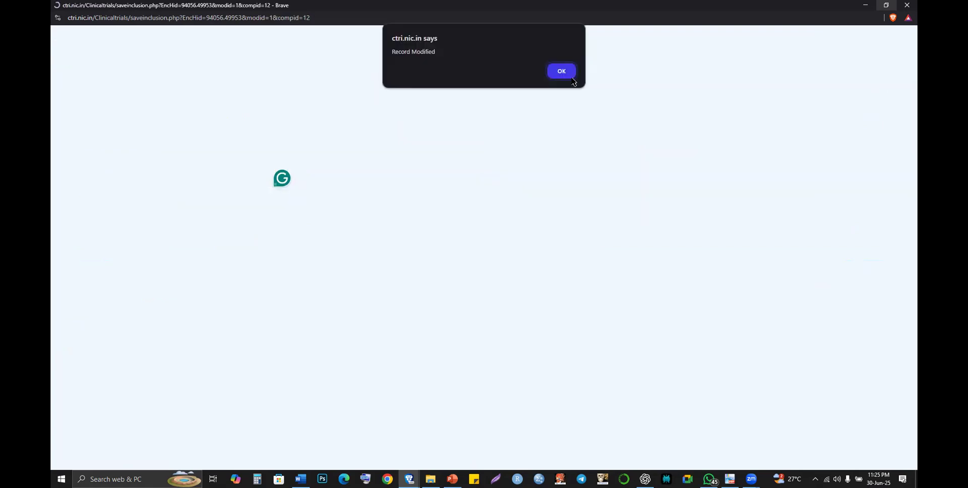
click(572, 80)
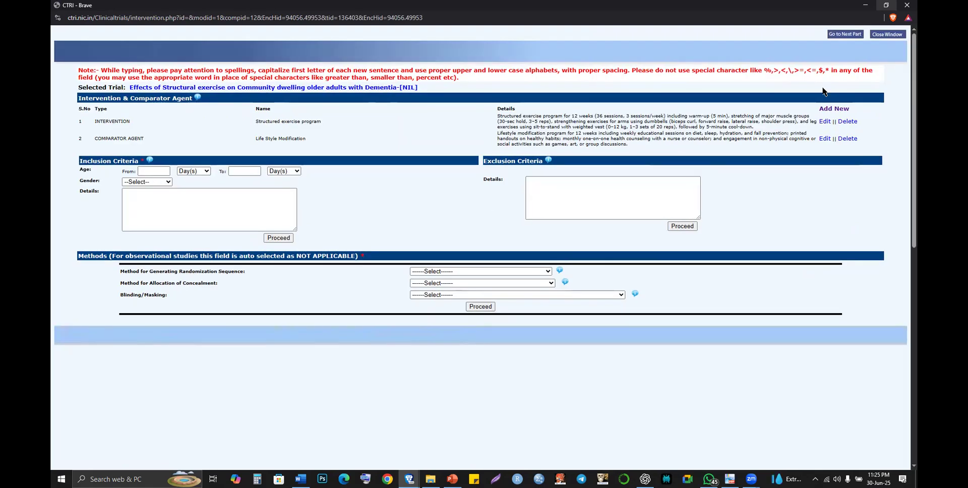
click(876, 35)
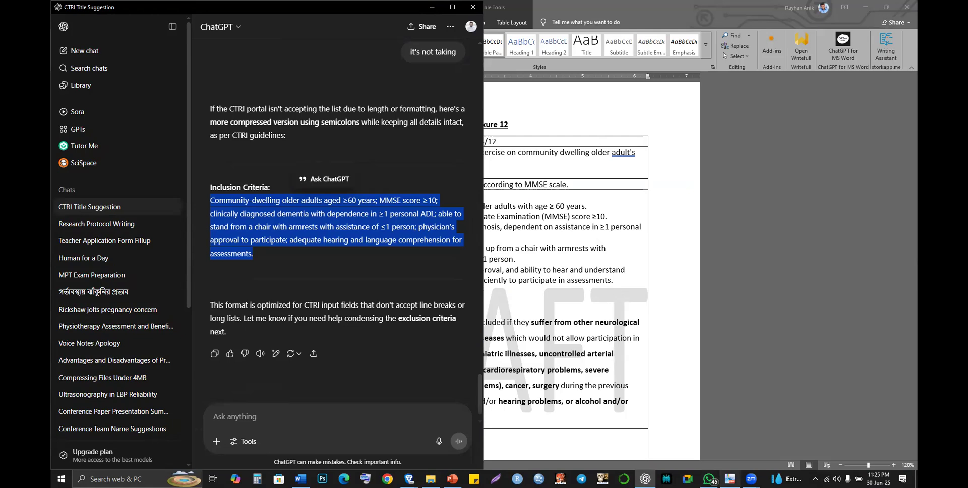
- Bring up the Brave window with the meeting and switch to the CTRI tab
mouse_move(408, 479)
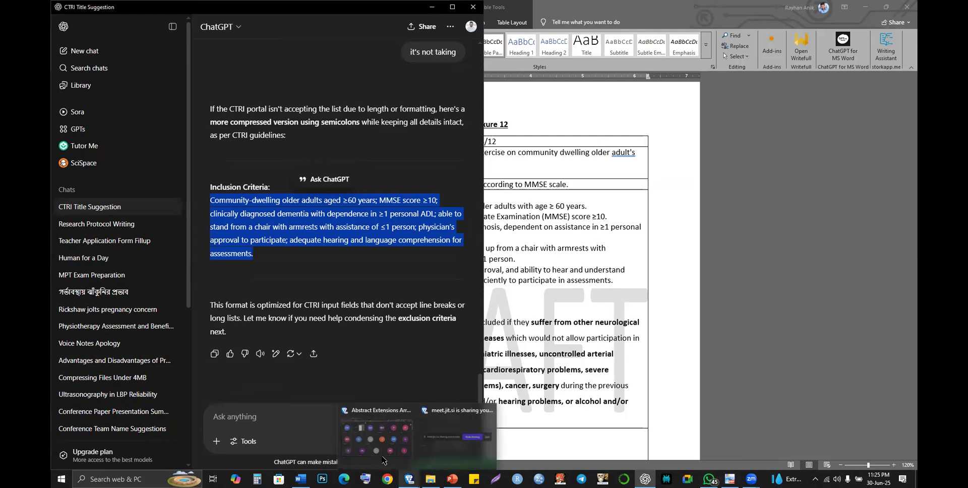
click(384, 460)
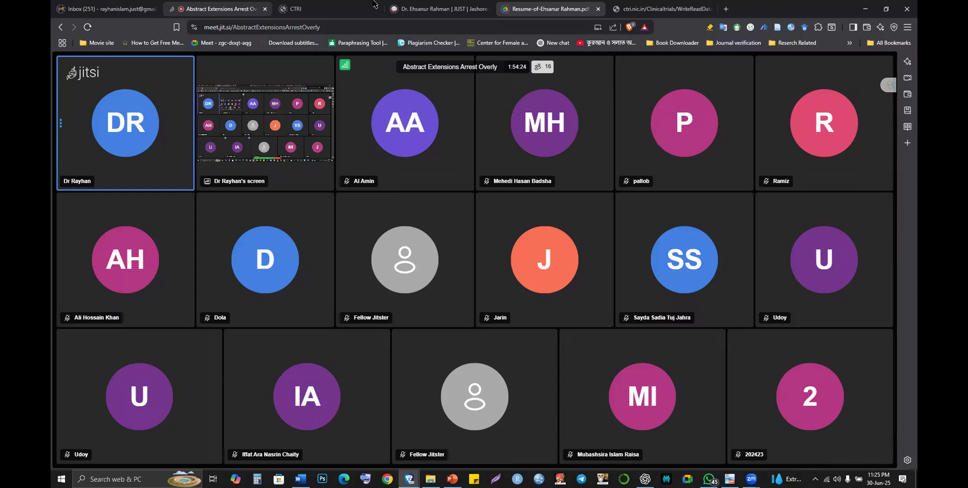
key(ctrl+Tab)
click(372, 5)
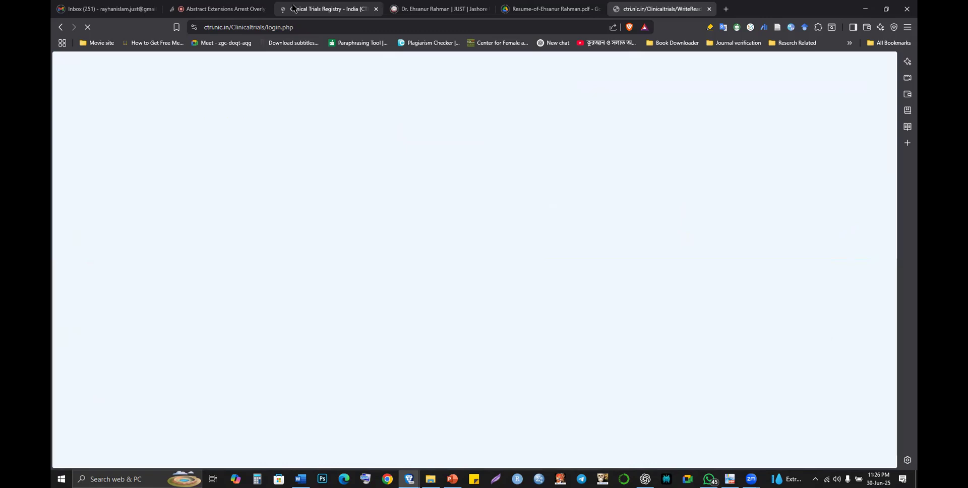
- Log back into CTRI by entering the captcha code
key(ctrl+2)
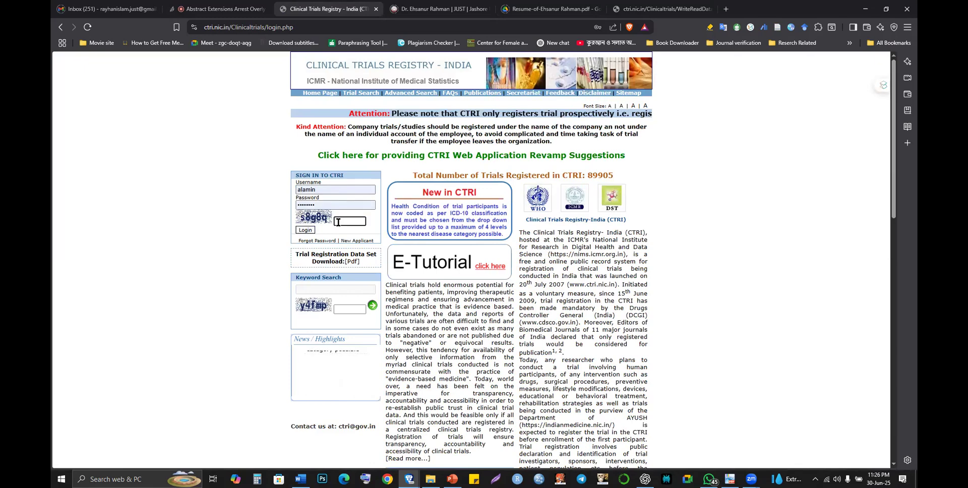
click(337, 222)
text(s)
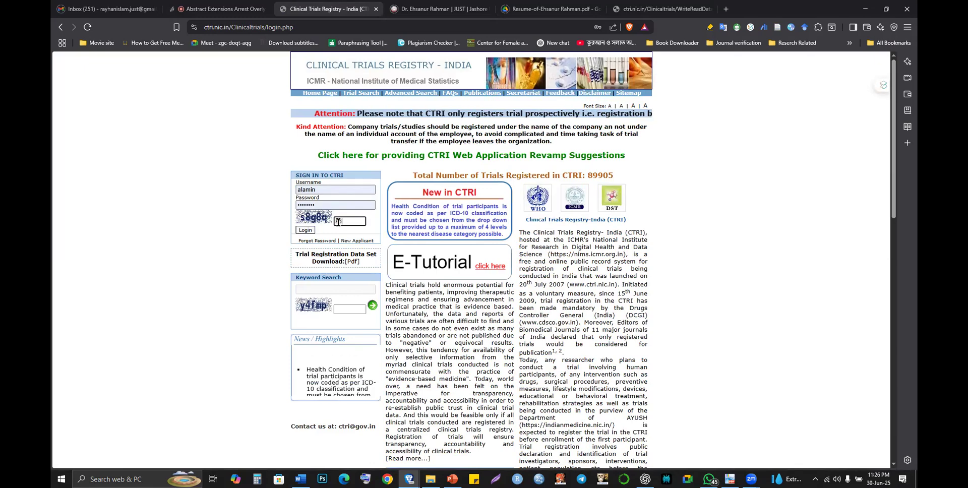
text(8g)
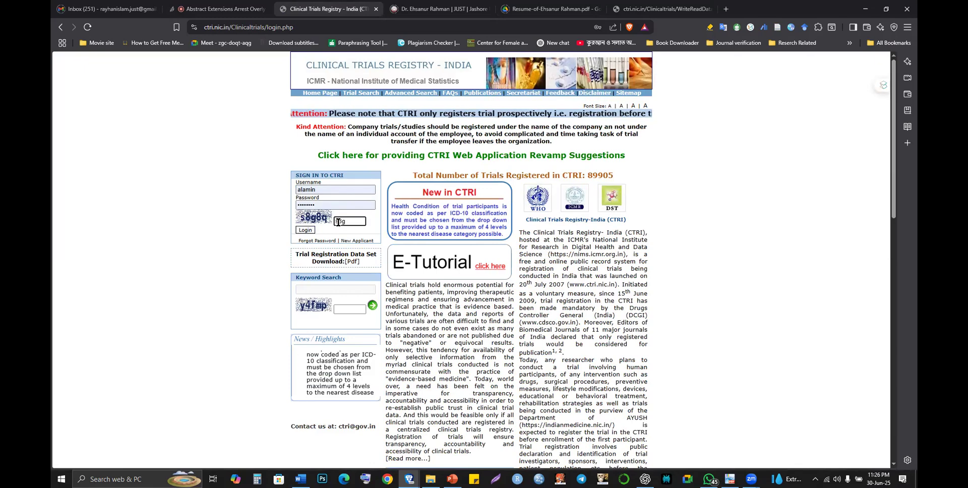
text(8q)
key(Return)
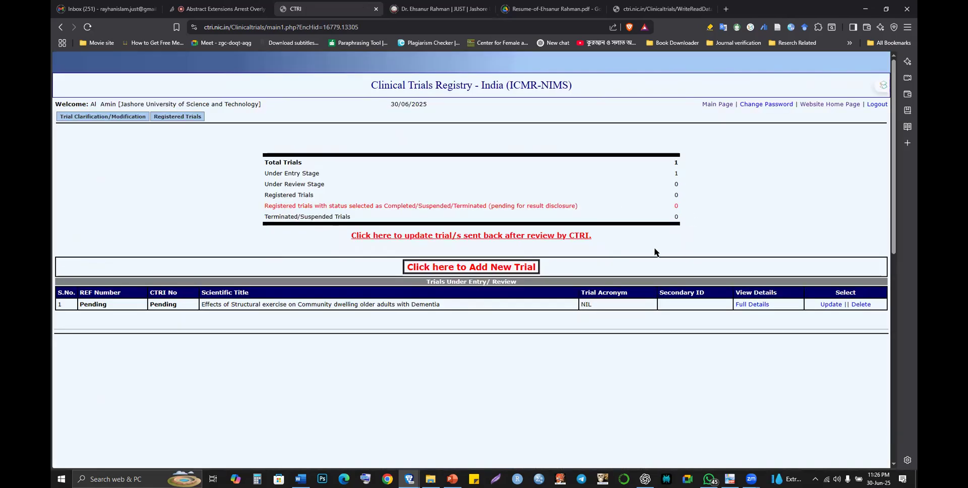
- Open the pending dementia exercise trial for updating and launch its Part 6 section
click(829, 308)
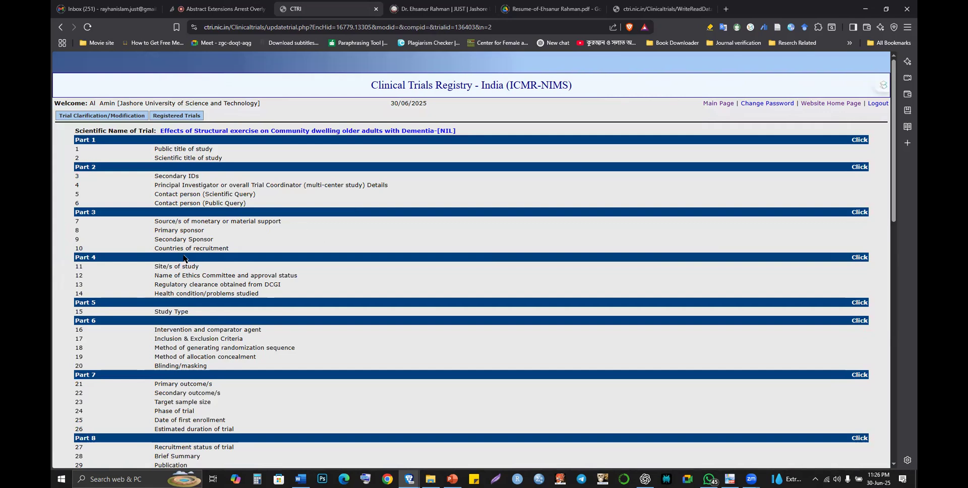
scroll(248, 276, down, 1)
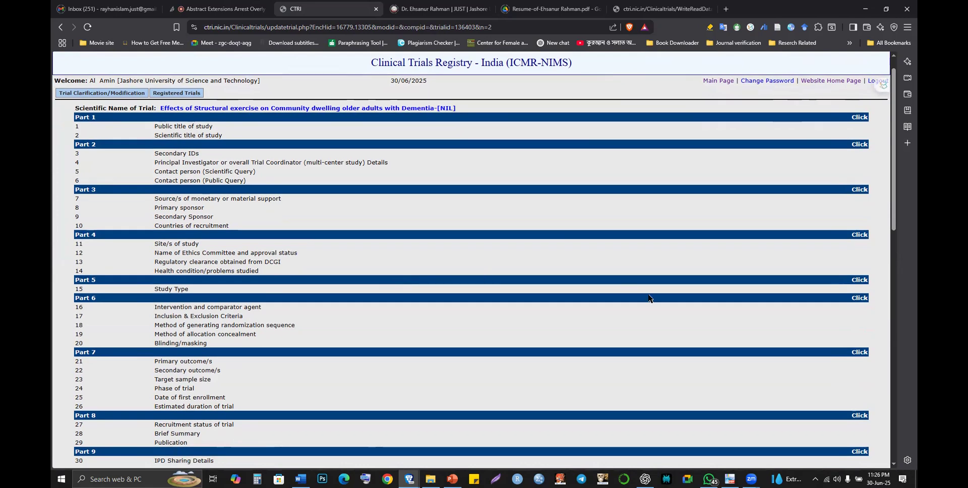
click(859, 298)
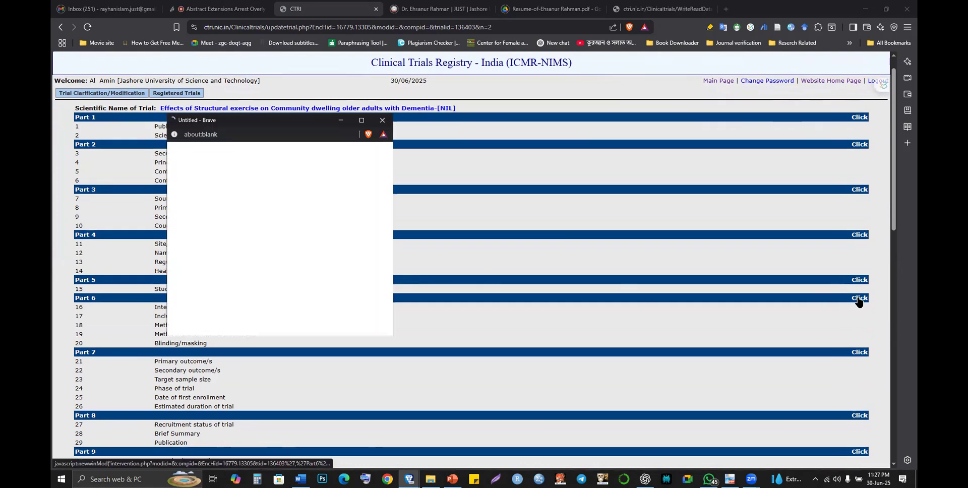
- Maximize the Part 6 window and set inclusion ages from 60.00 to 95.00 Year(s)
click(362, 121)
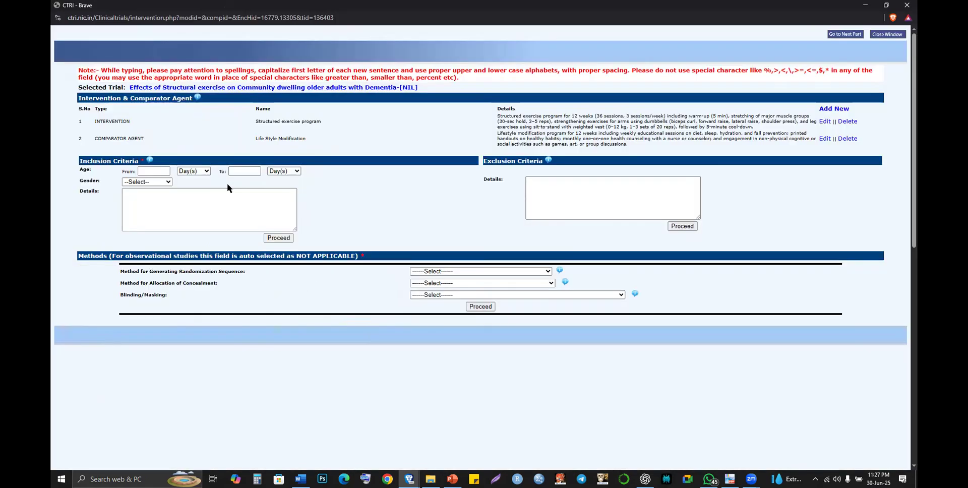
click(154, 171)
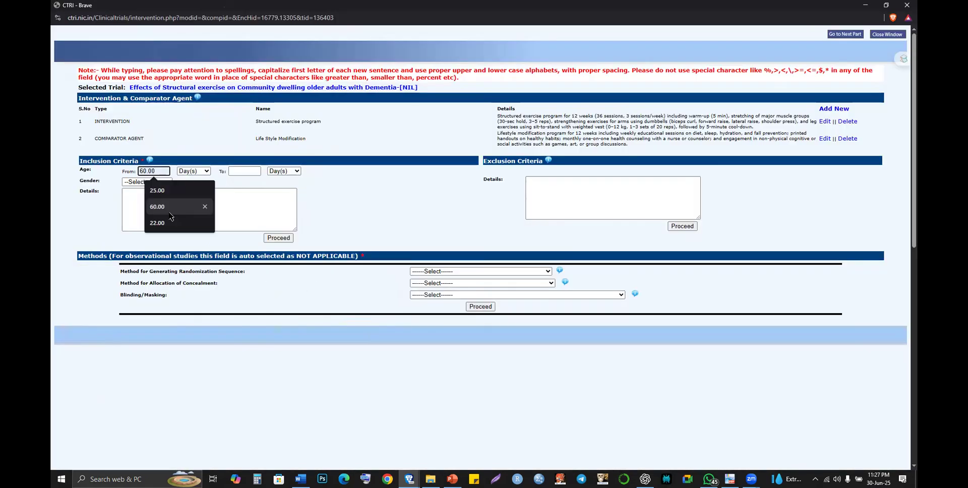
key(Return)
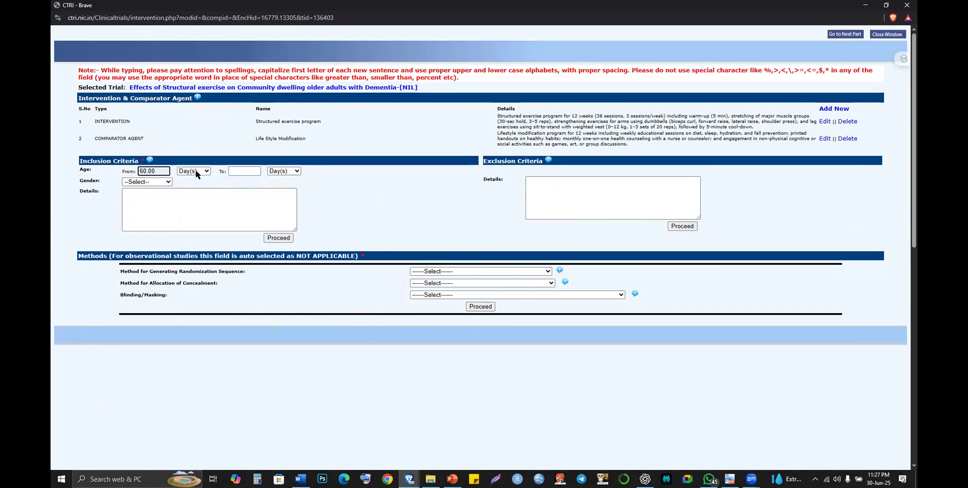
click(194, 172)
click(194, 206)
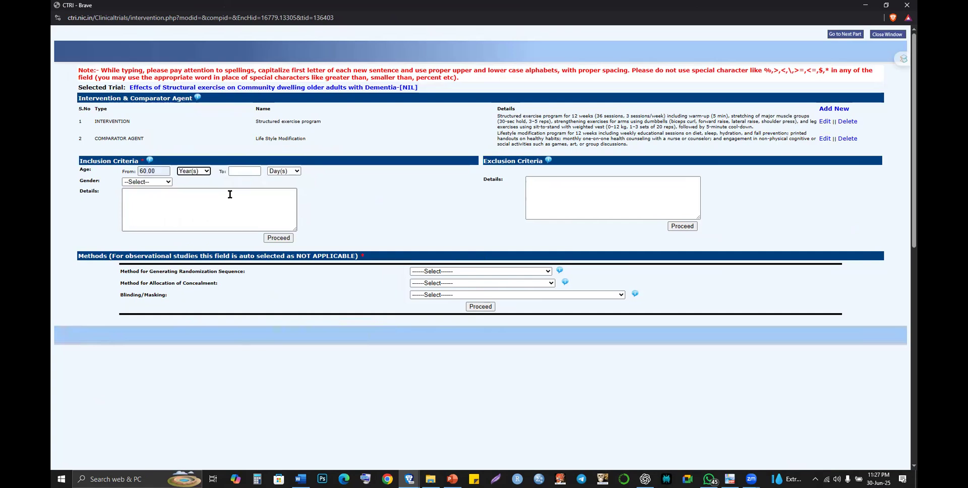
click(252, 171)
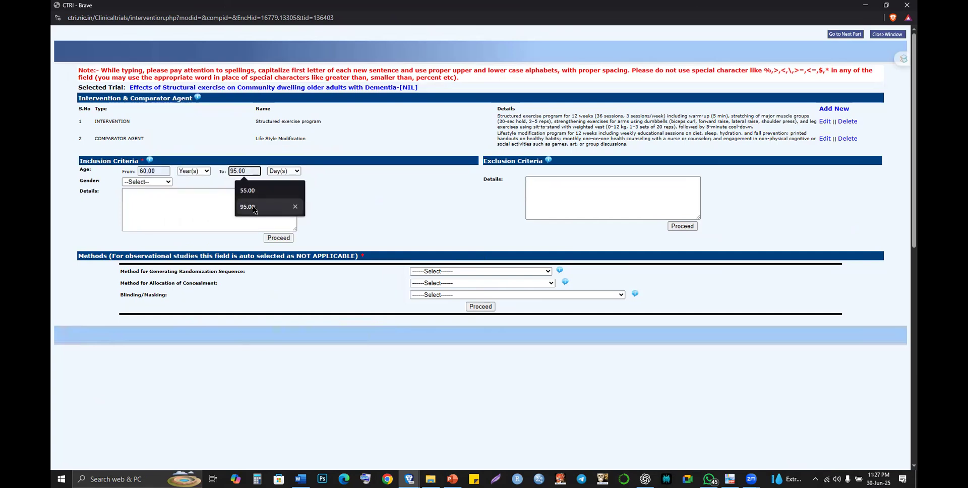
key(Return)
click(292, 171)
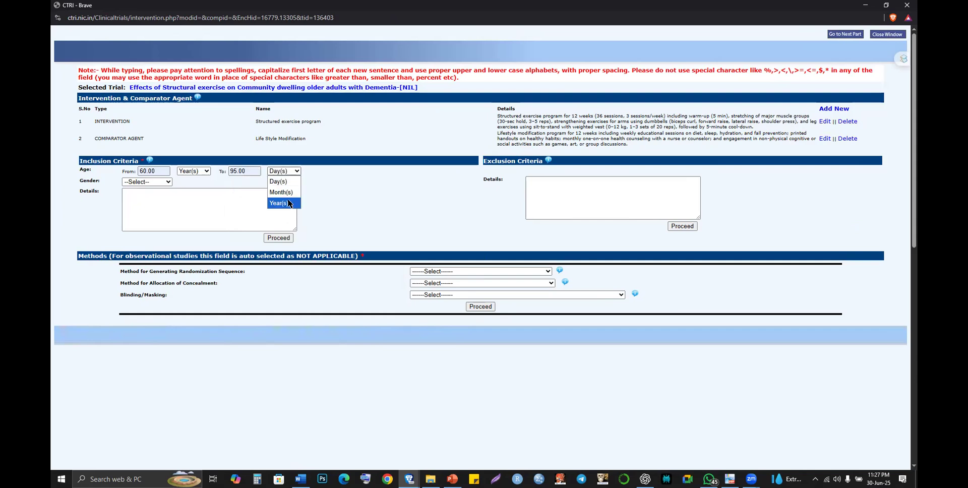
key(Return)
- Choose Male & Female, paste the inclusion criteria into Details, save and dismiss the alert
key(Tab)
key(alt+Down)
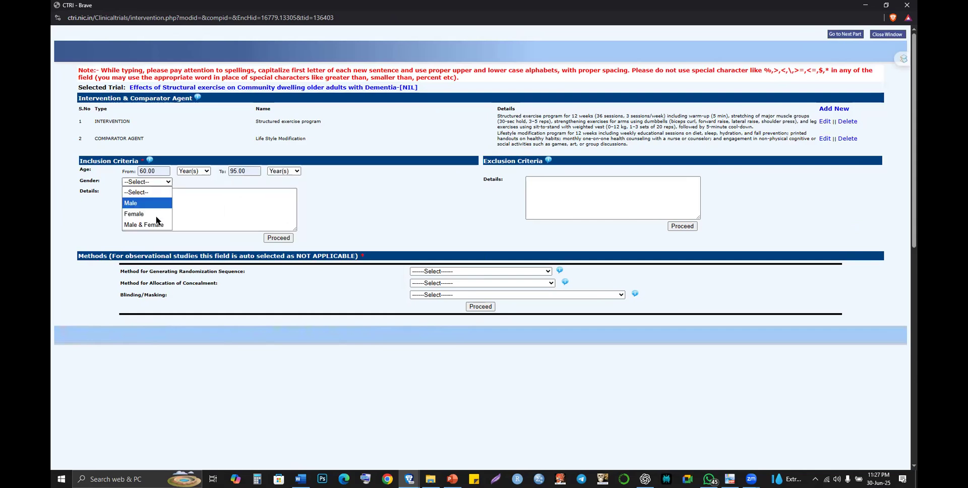
key(Tab)
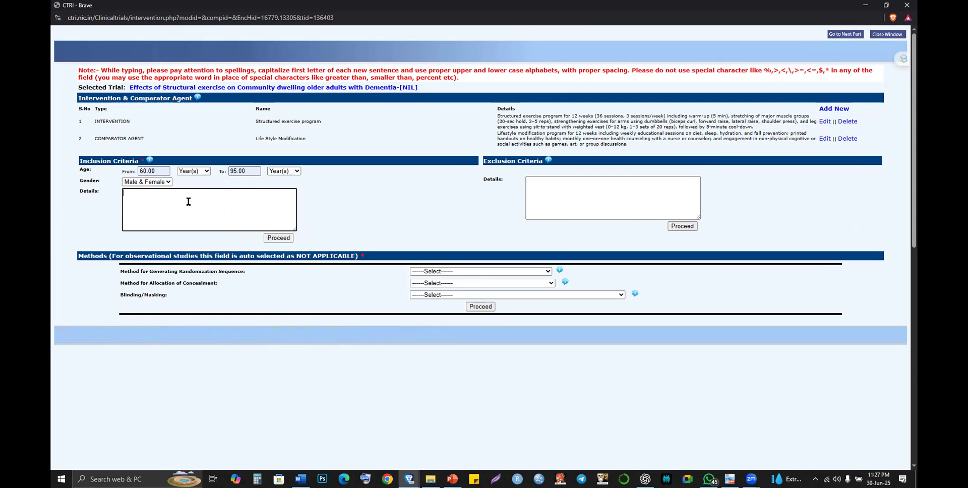
key(ctrl+v)
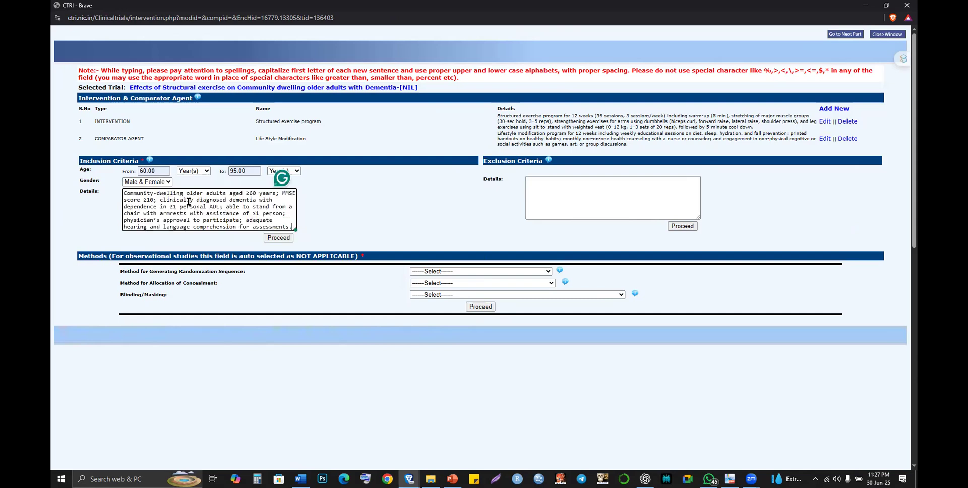
scroll(207, 205, down, 1)
scroll(268, 230, up, 1)
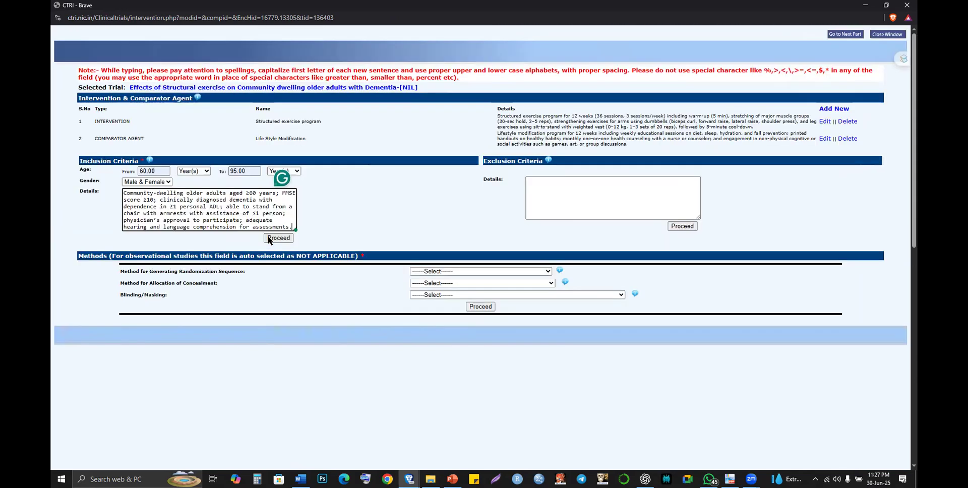
click(268, 239)
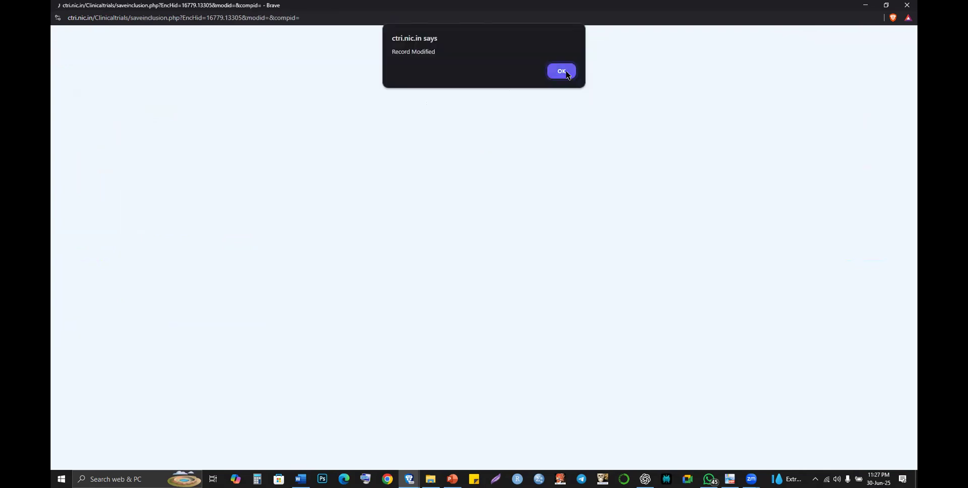
click(566, 74)
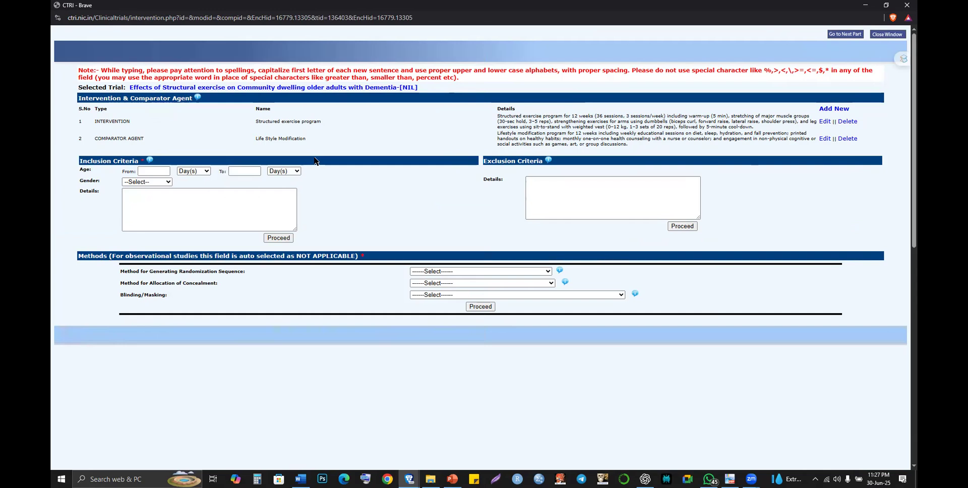
- Check the saved minimum age suggestions, then return to the ChatGPT conversation
click(169, 174)
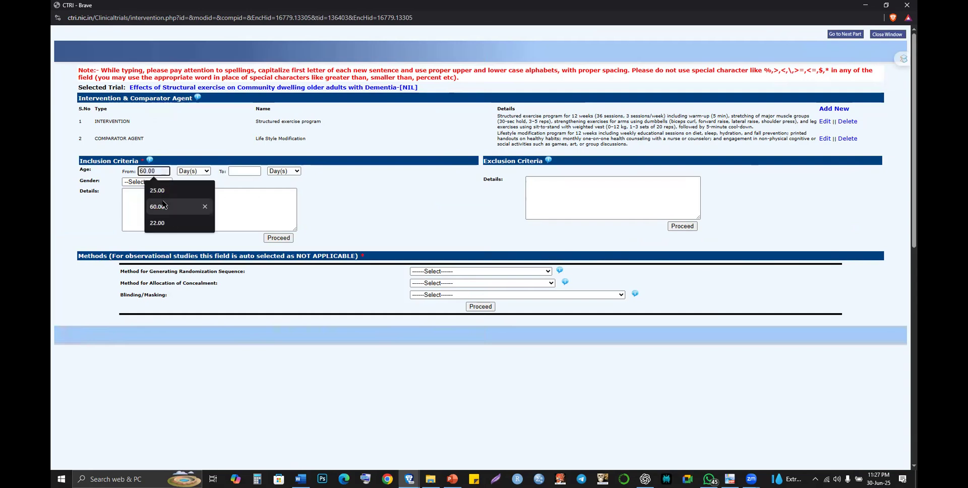
click(300, 196)
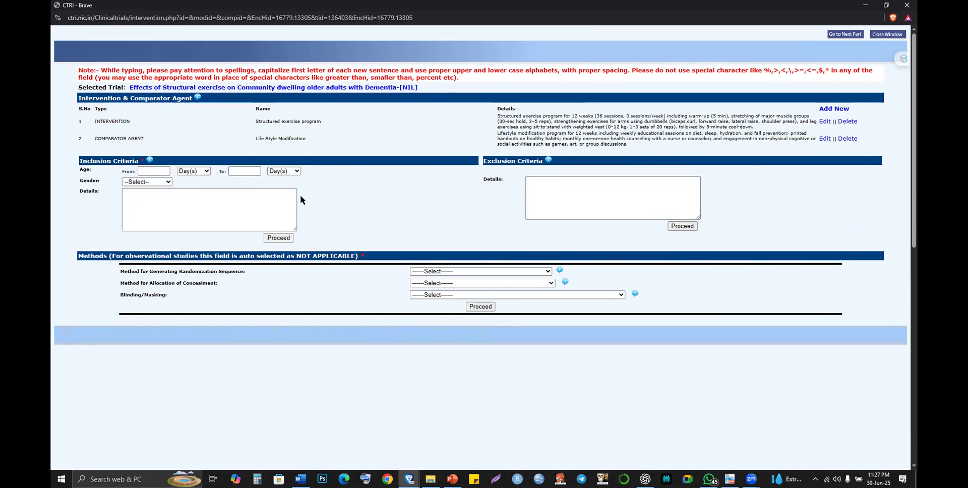
key(alt+Tab)
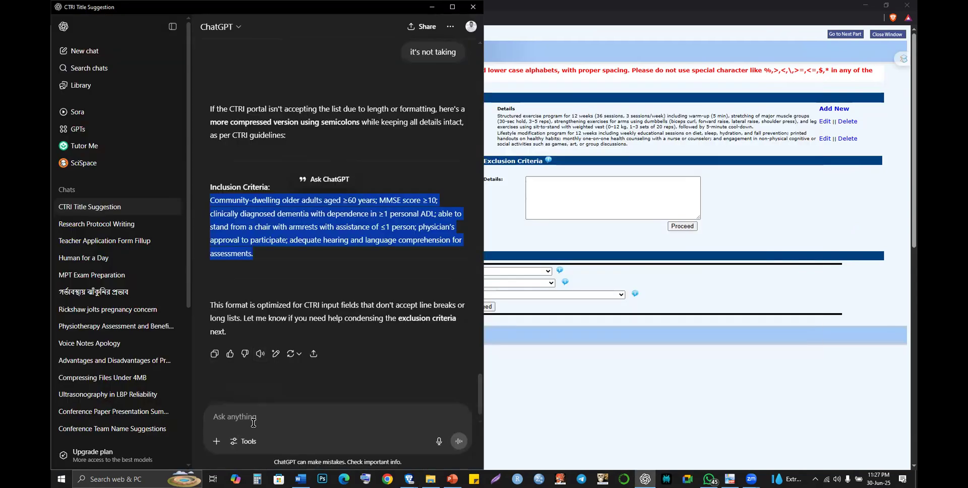
- Tell ChatGPT 'its not taking again' and select the simplified inclusion criteria paragraph it returns
click(253, 423)
text(its not )
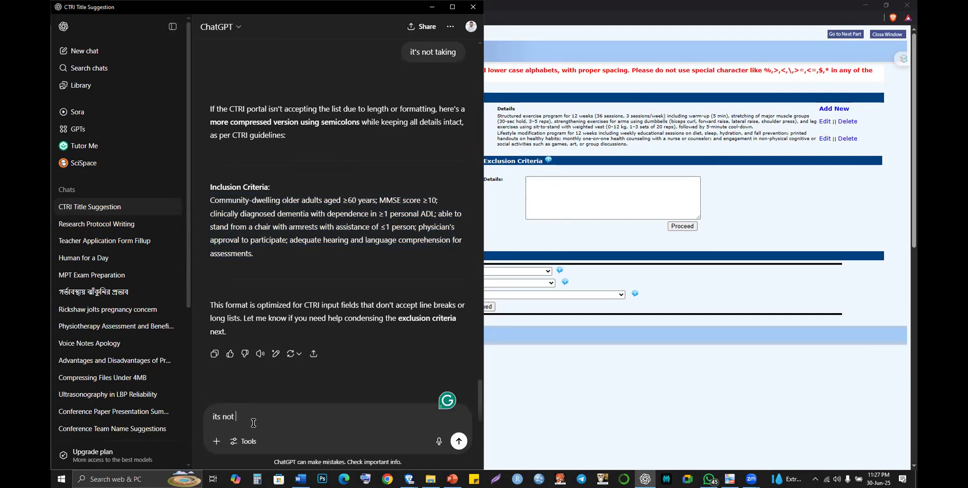
text(taking again)
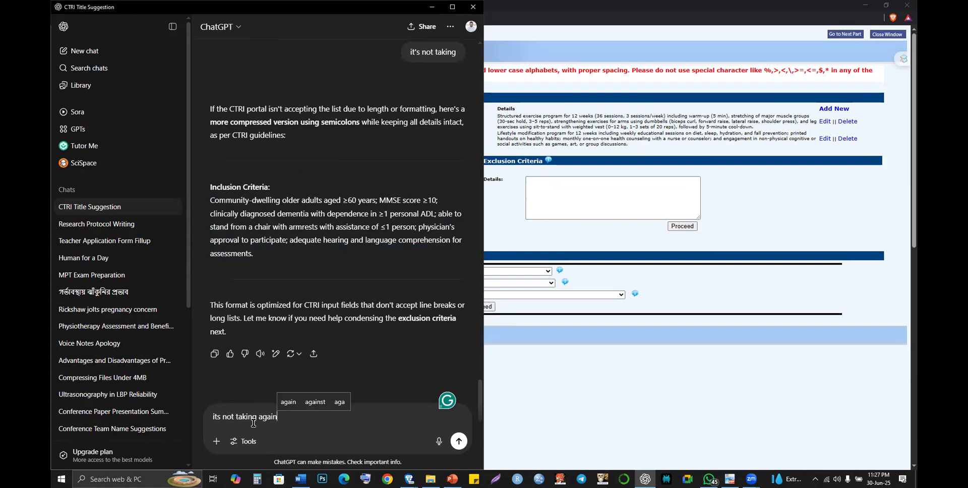
key(Return)
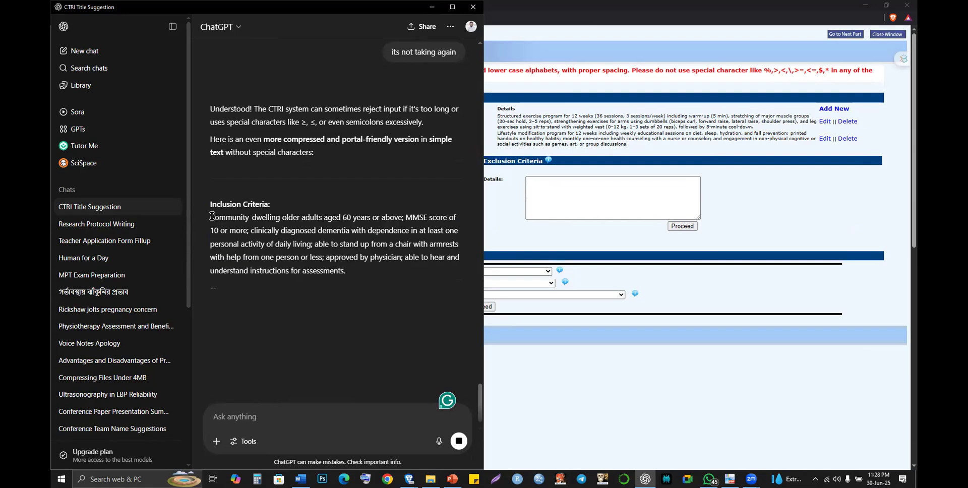
triple_click(342, 272)
key(ctrl+c)
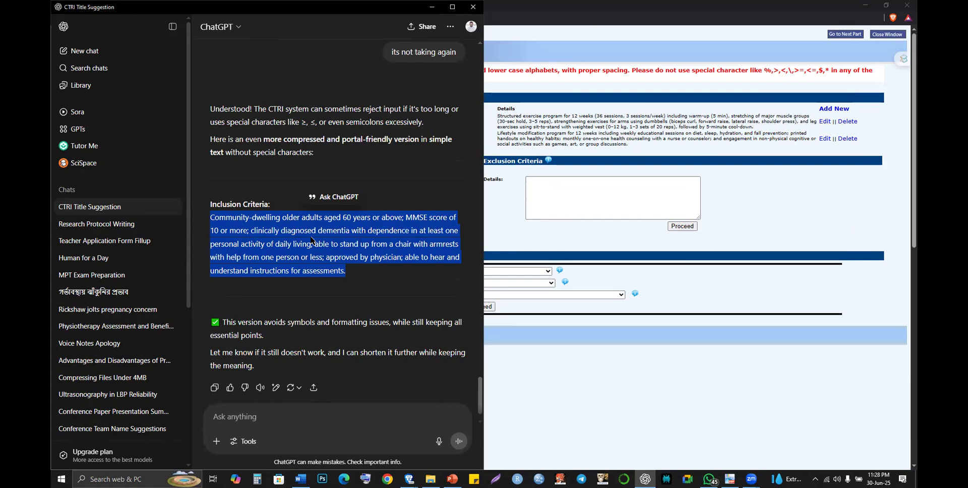
key(alt+Tab)
- Refill the inclusion ages From 60.00 Year(s) To 95.00 Year(s)
click(165, 172)
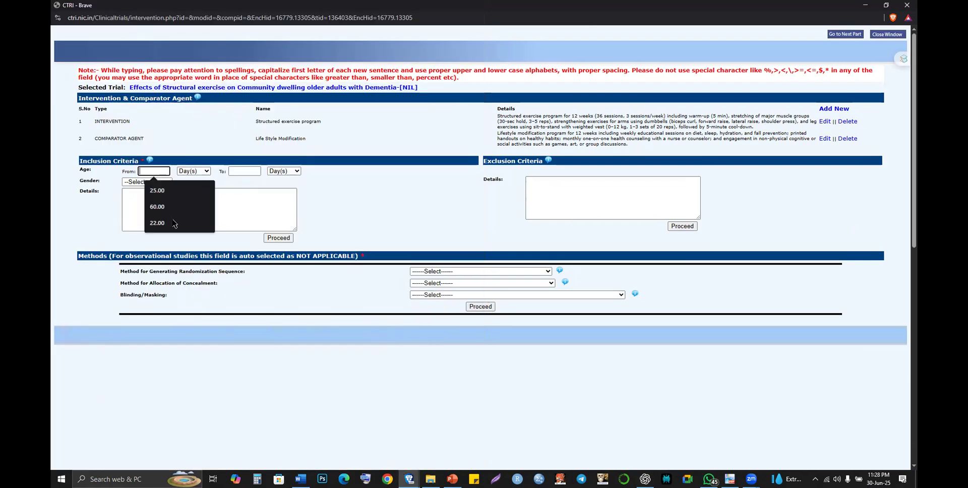
click(176, 207)
click(198, 172)
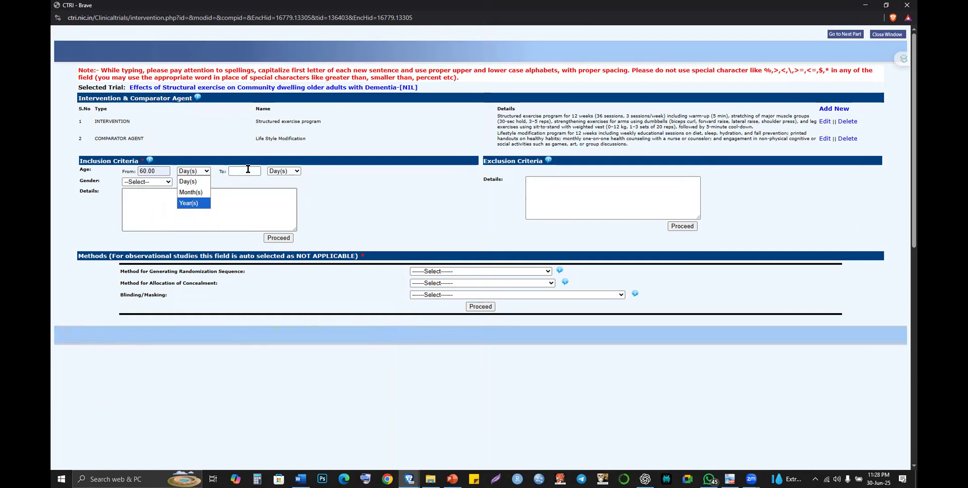
key(Tab)
click(265, 211)
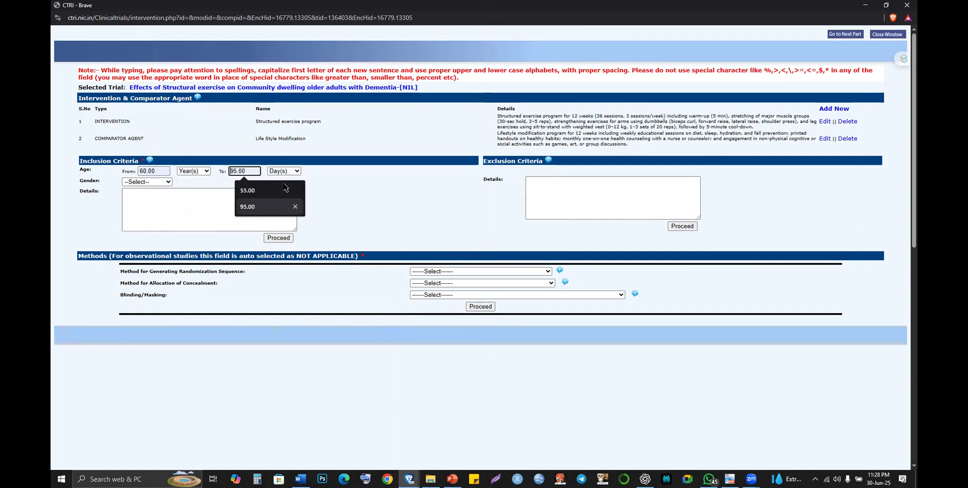
click(292, 172)
click(291, 200)
- Choose Male & Female and paste the simplified criteria into Details
click(161, 182)
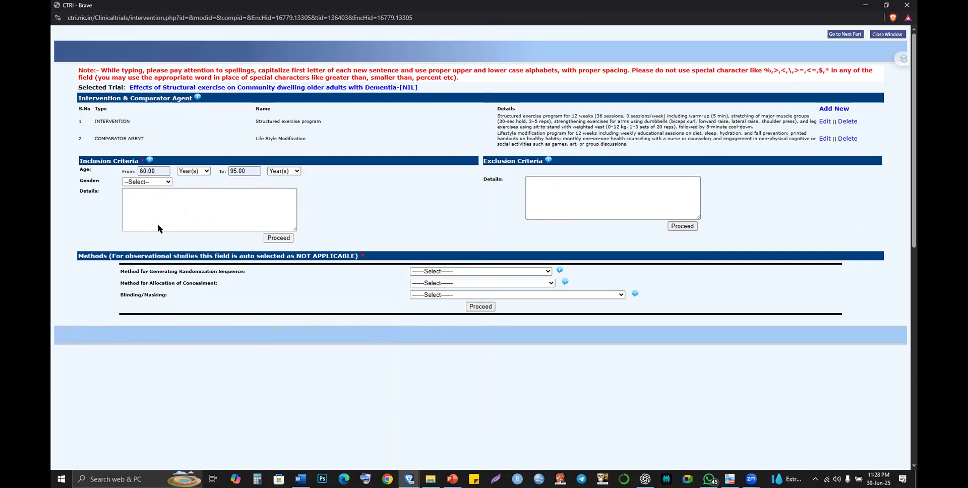
click(180, 206)
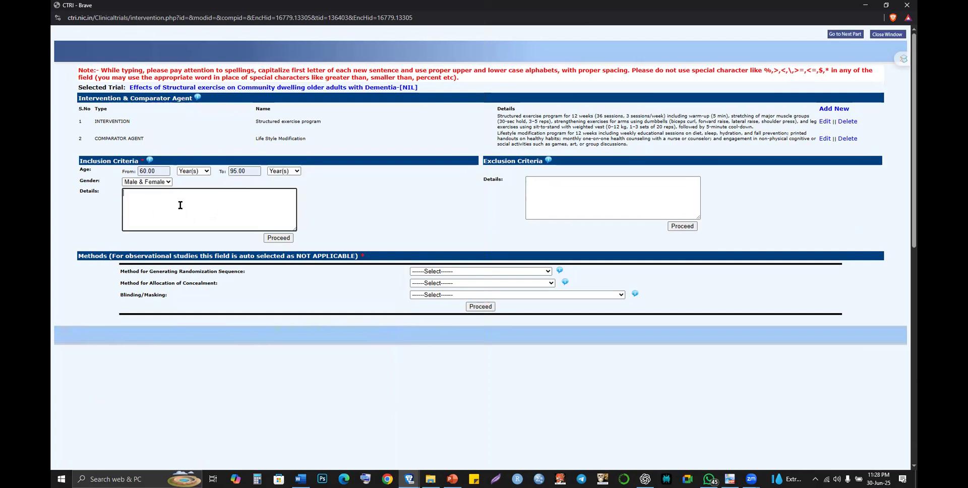
key(ctrl+v)
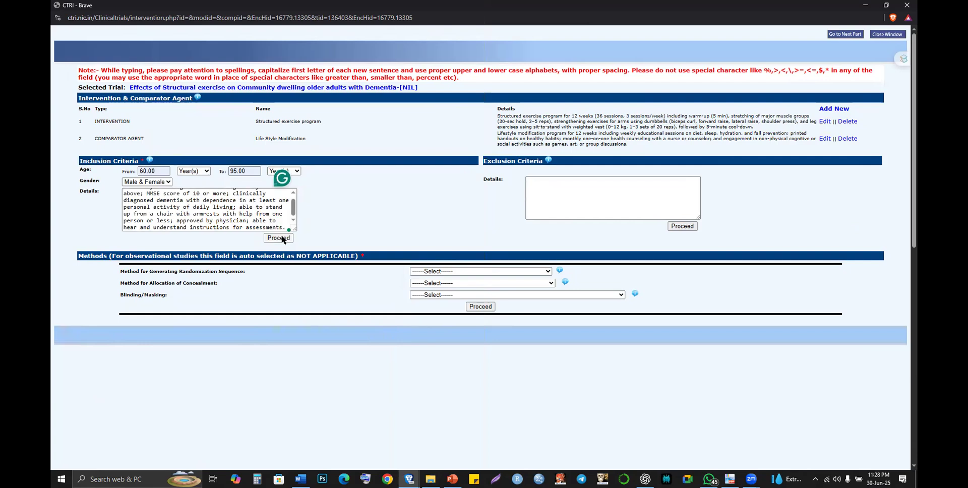
- Save the inclusion criteria, then select the exclusion criteria paragraph in the Word proposal
click(282, 237)
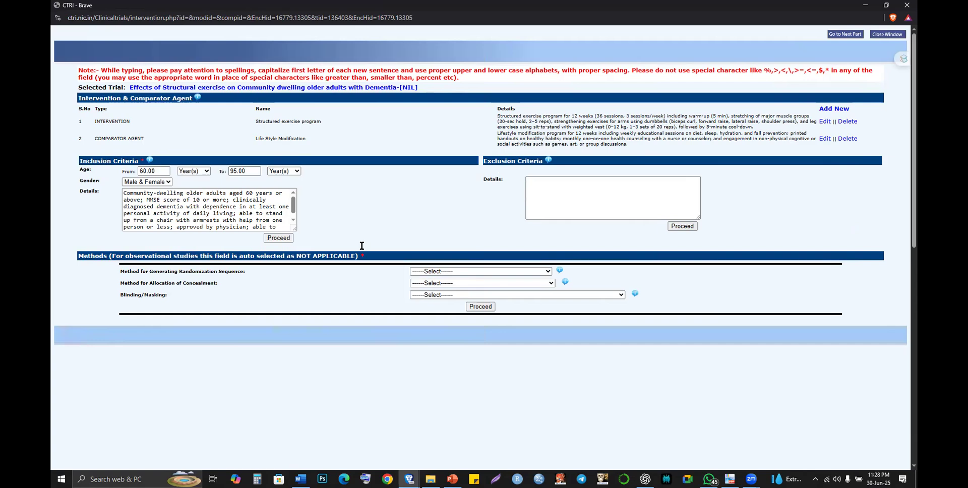
key(alt+Tab)
key(alt+Tab)
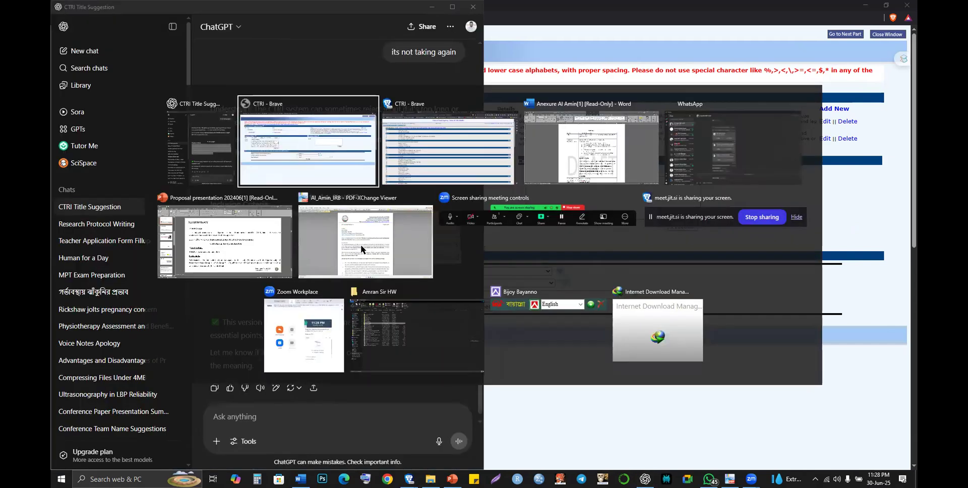
key(alt+Tab)
key(alt+Tab)
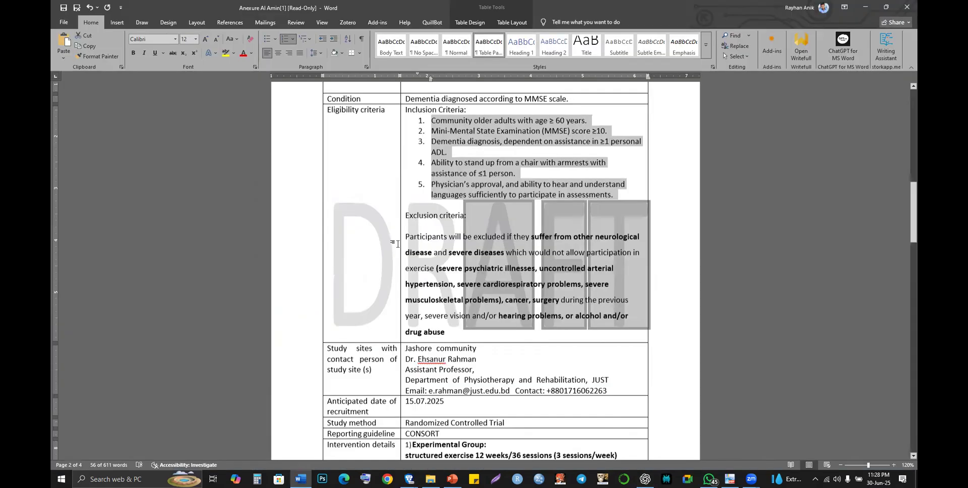
drag(403, 243, 455, 326)
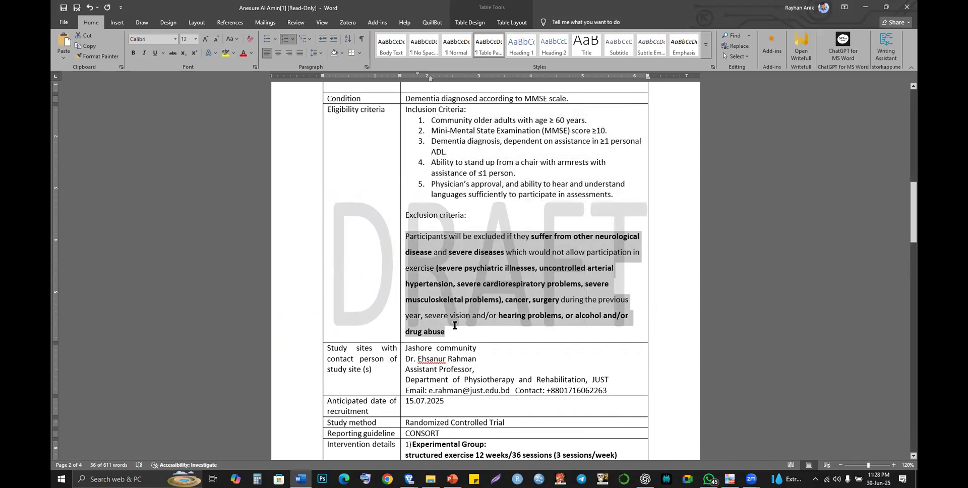
- Paste the exclusion criteria into the Exclusion Details box and save it
key(alt+Tab)
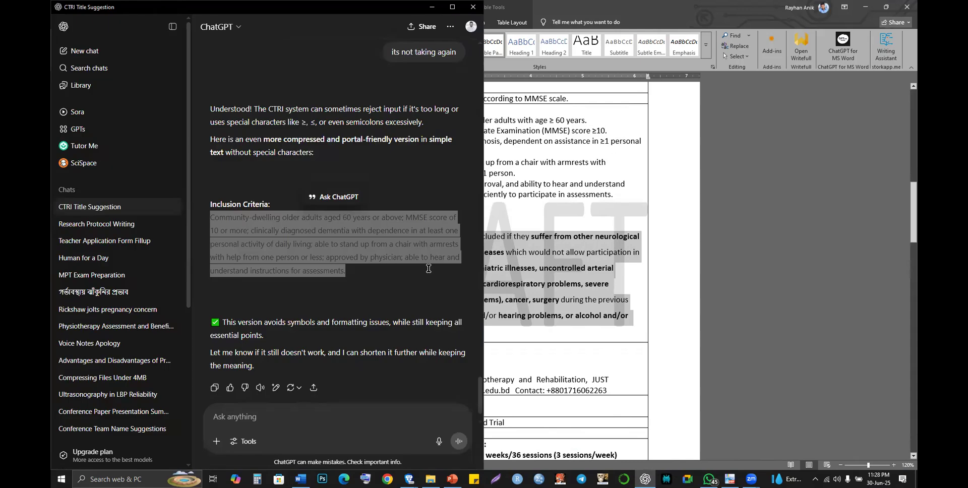
key(alt+Tab)
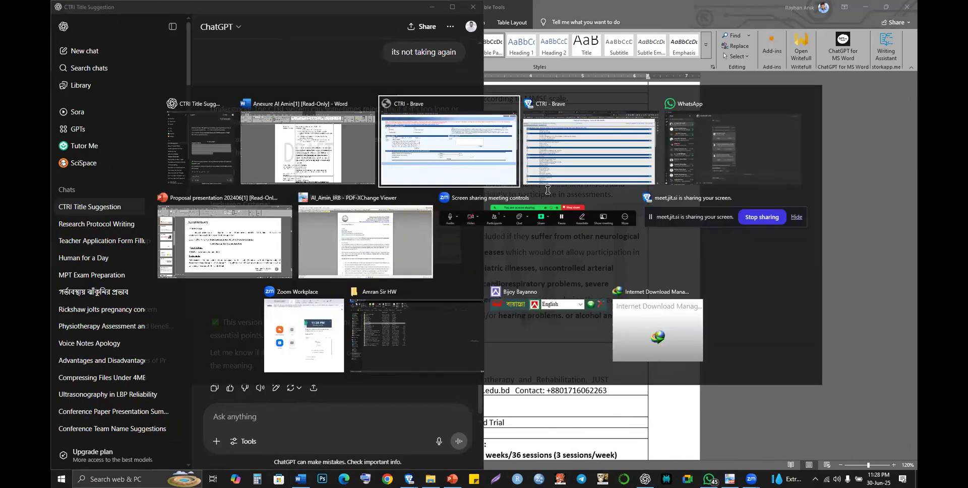
click(547, 190)
key(ctrl+v)
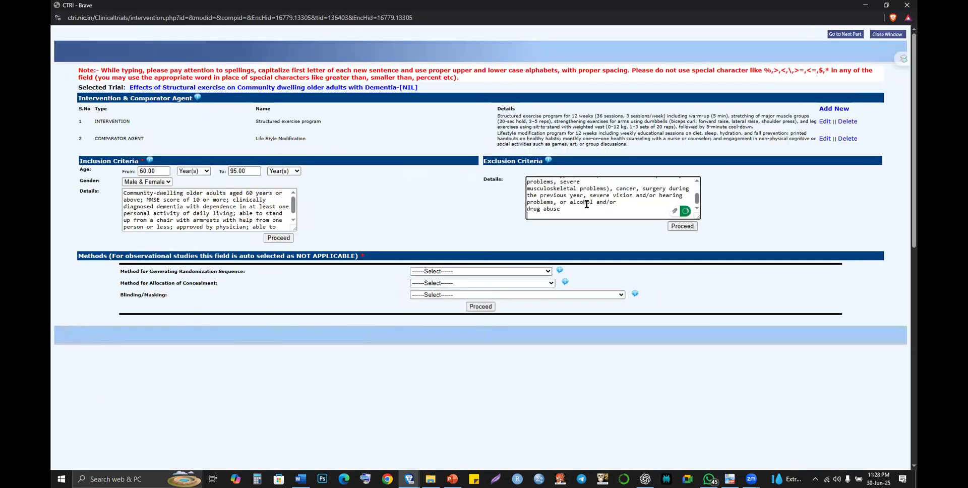
click(680, 226)
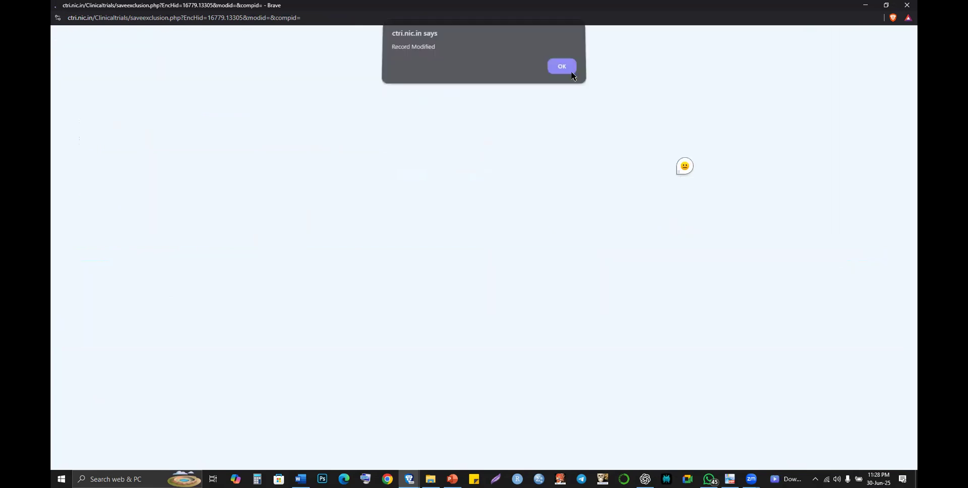
- Acknowledge Record Modified and review the saved exclusion criteria text
click(571, 71)
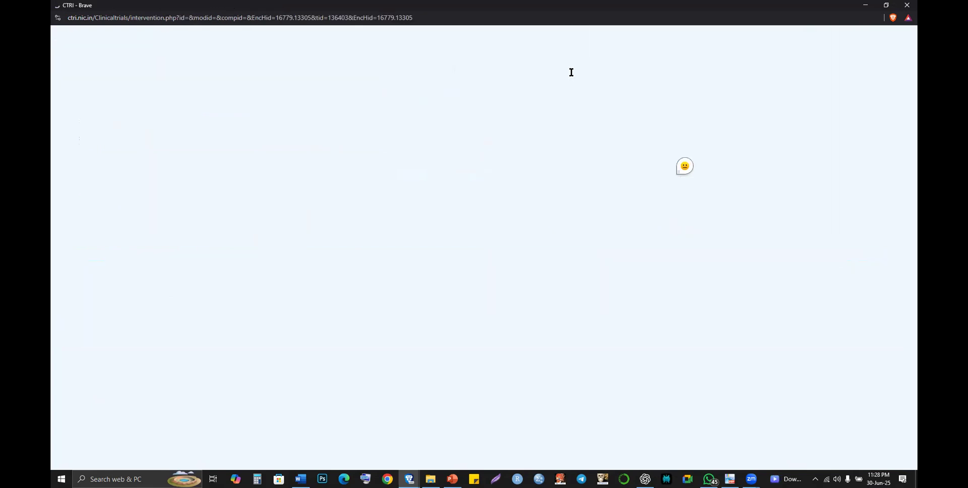
click(553, 199)
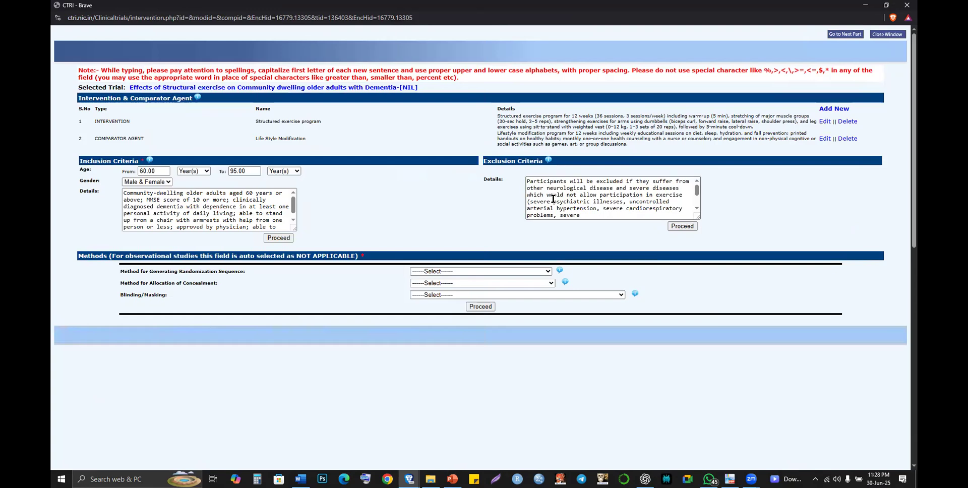
scroll(553, 199, down, 1)
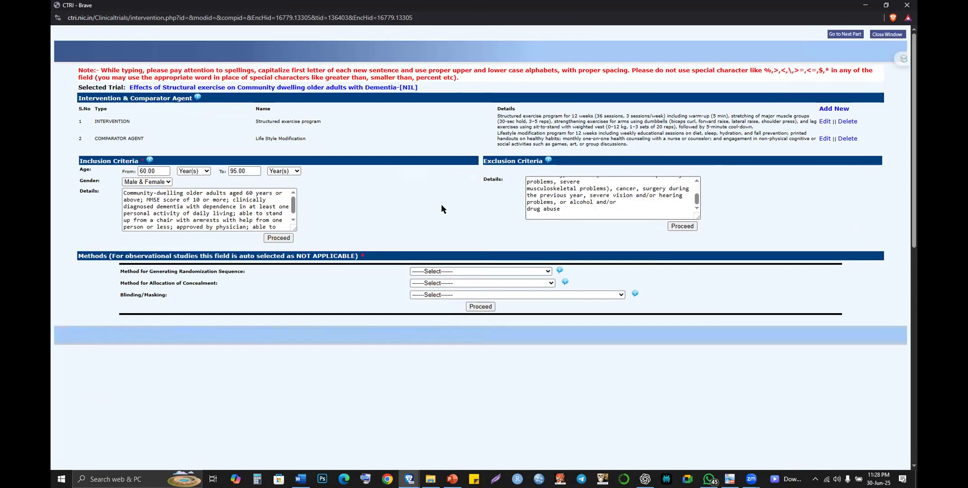
scroll(388, 238, down, 1)
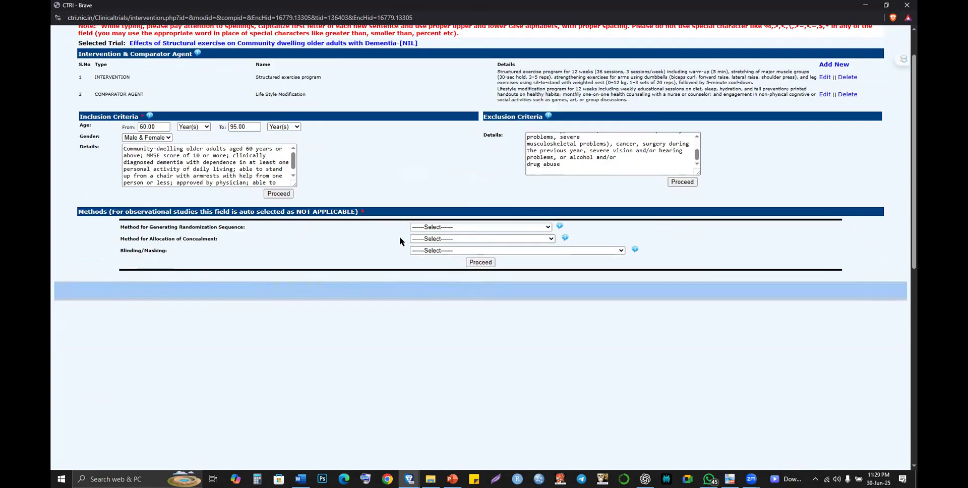
- Browse the Randomization Sequence choices, then open ChatGPT's attachment options
click(439, 230)
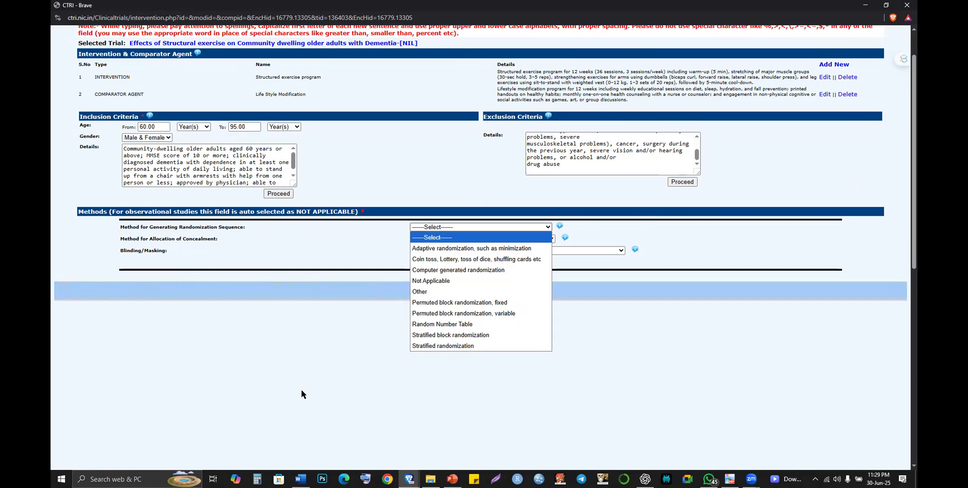
key(Down)
key(Down)
key(Down)
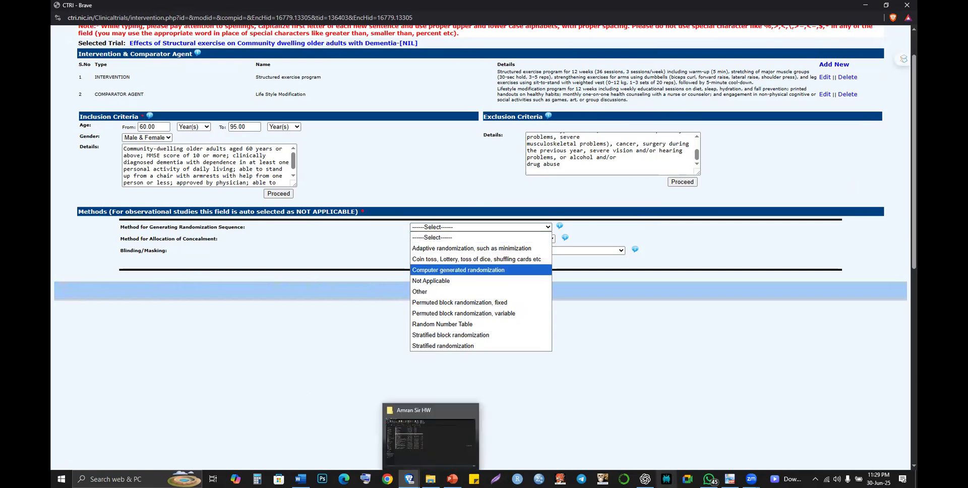
click(217, 440)
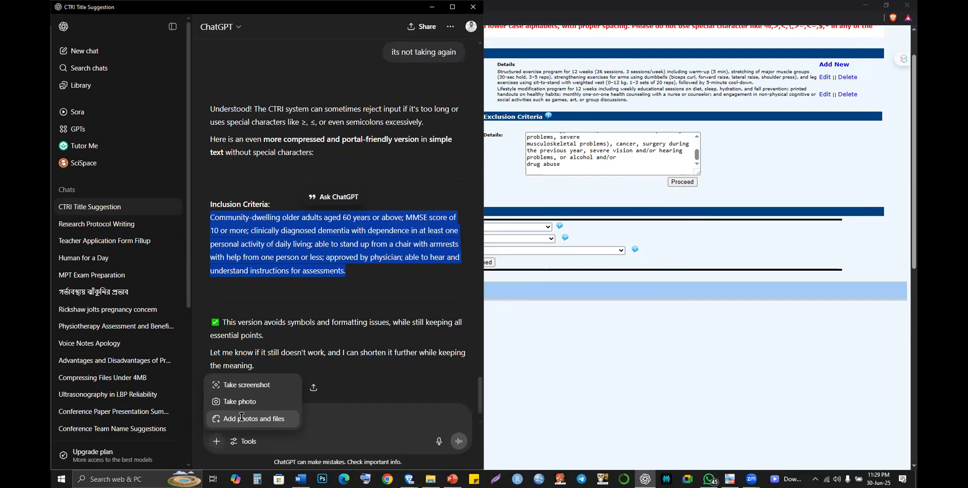
- Choose Add photos and files and browse the parent folder for the document
click(242, 420)
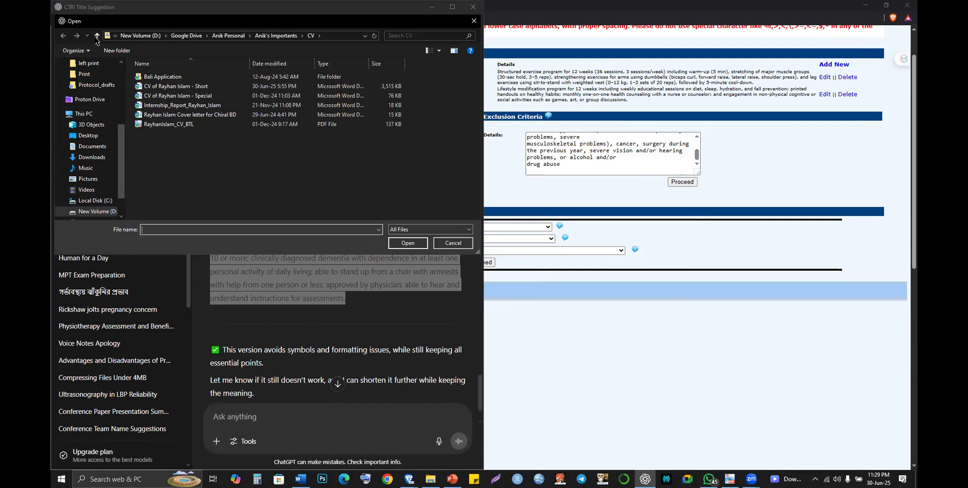
click(98, 36)
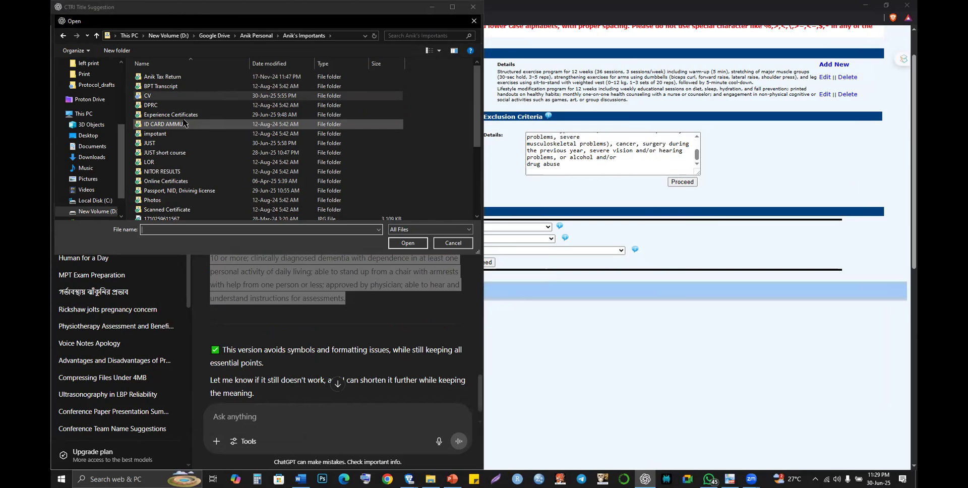
scroll(185, 122, down, 2)
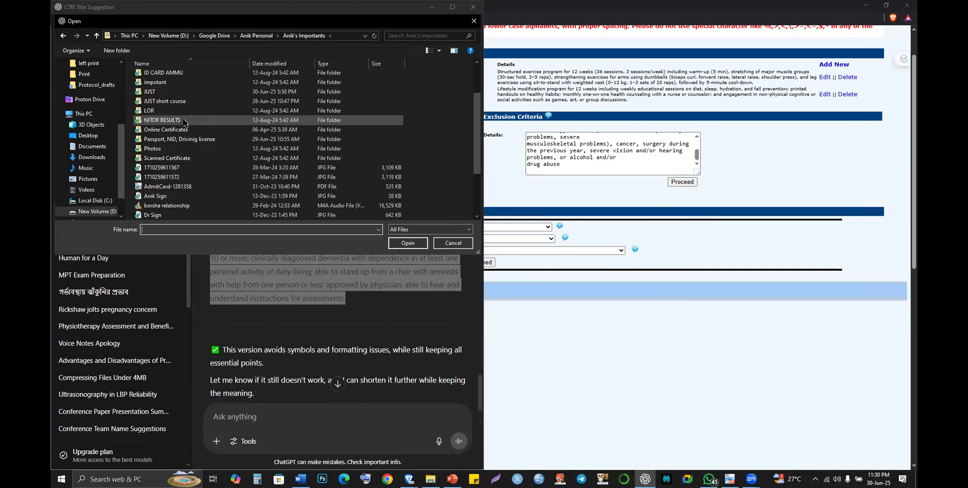
scroll(185, 123, down, 2)
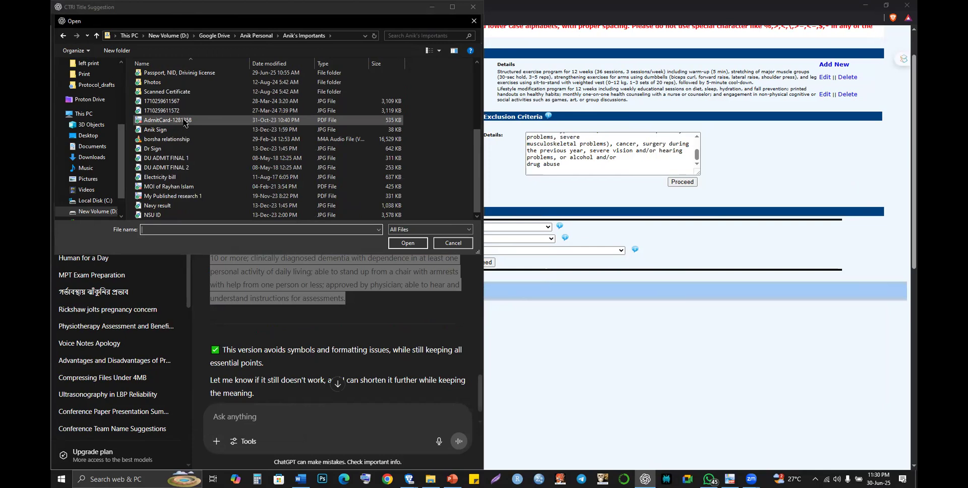
scroll(184, 122, up, 2)
scroll(185, 122, up, 2)
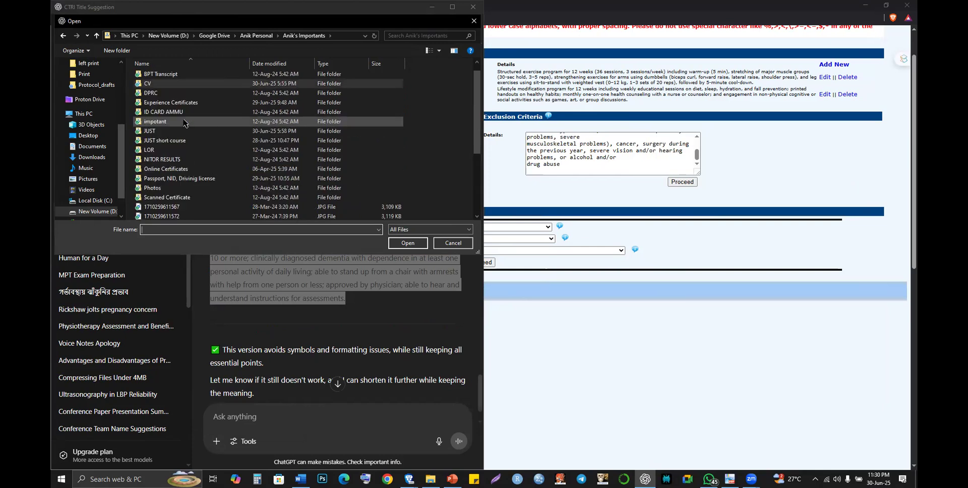
scroll(184, 123, down, 2)
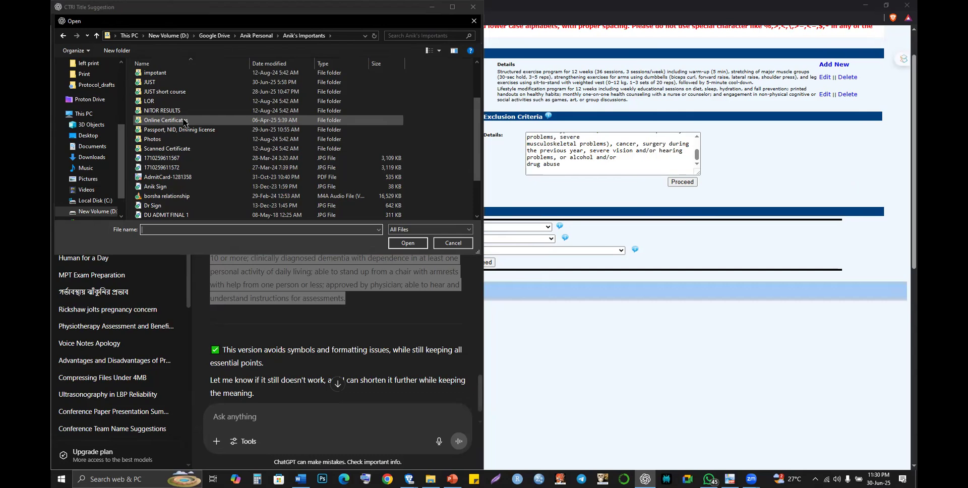
scroll(164, 178, down, 2)
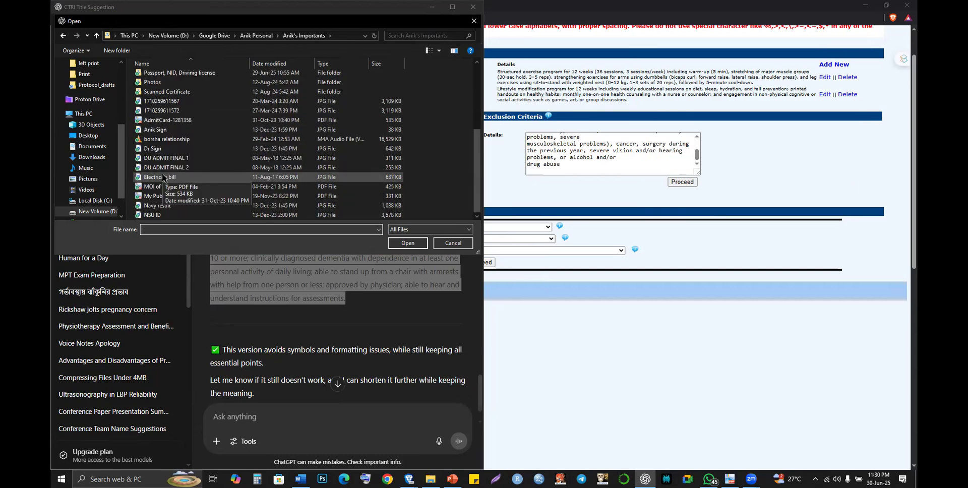
- Search the Desktop for the document without uploading, then go back to the CTRI form
click(95, 139)
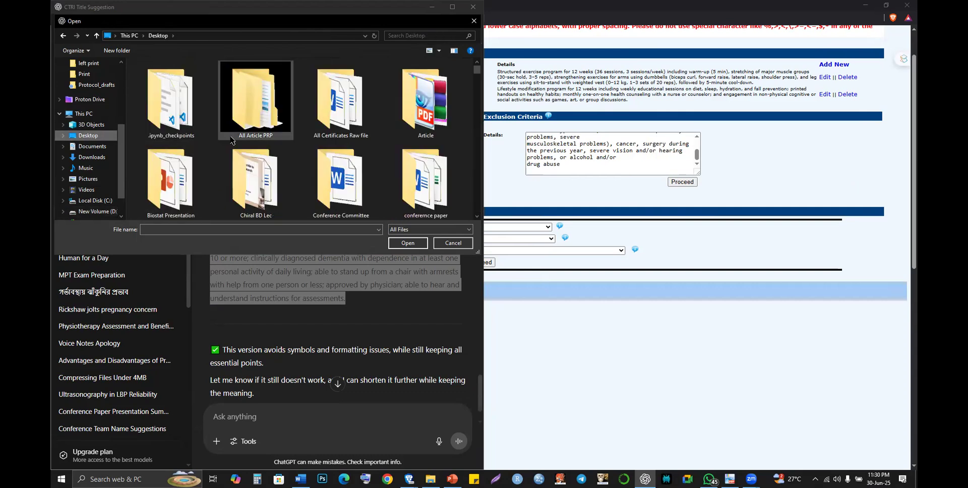
scroll(230, 140, down, 3)
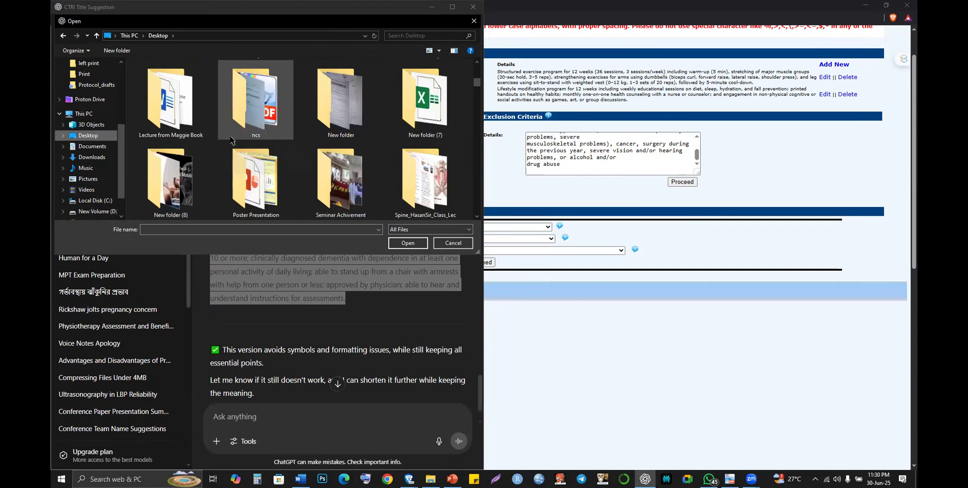
scroll(231, 140, down, 3)
scroll(231, 140, up, 1)
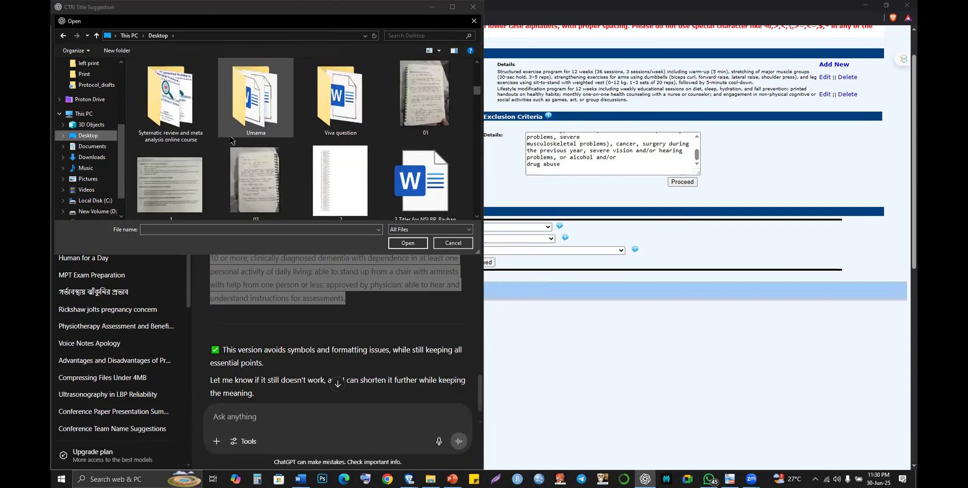
scroll(231, 140, up, 2)
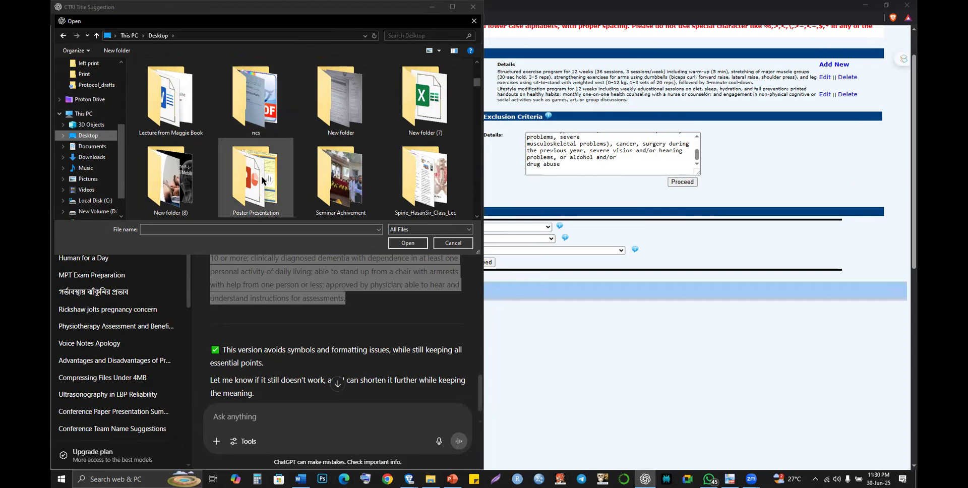
scroll(262, 180, down, 3)
scroll(261, 179, down, 1)
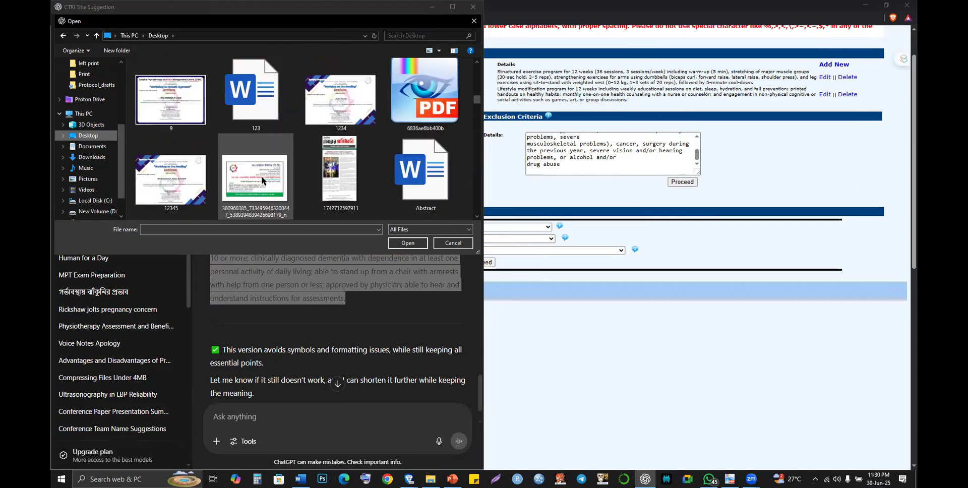
scroll(261, 179, down, 2)
scroll(261, 176, down, 3)
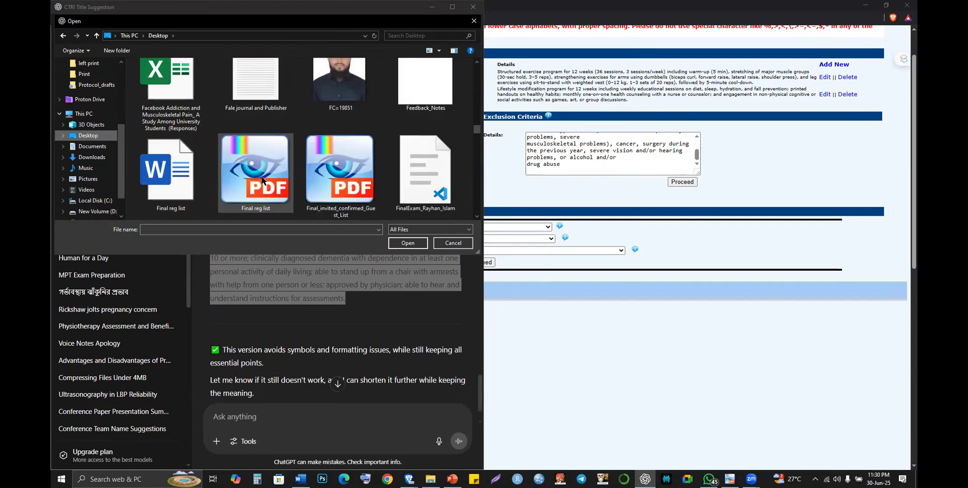
scroll(261, 177, down, 3)
scroll(261, 176, down, 3)
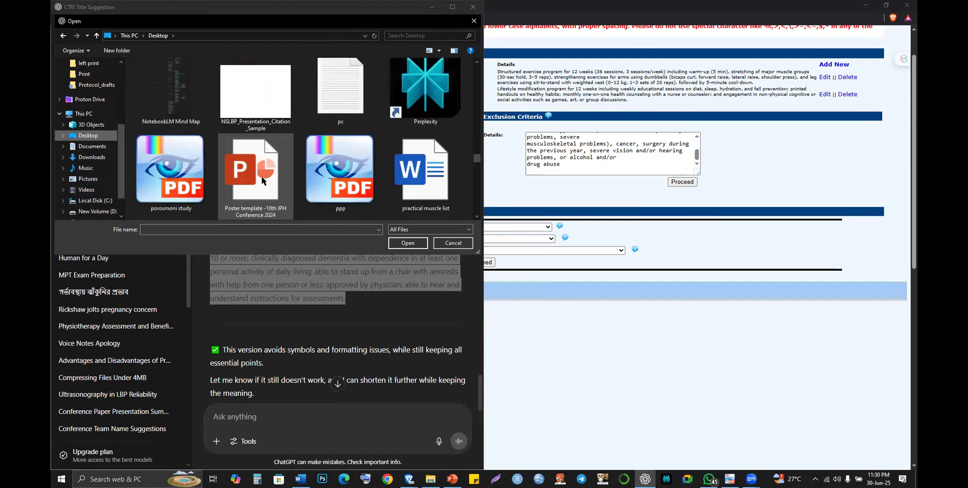
scroll(261, 176, down, 3)
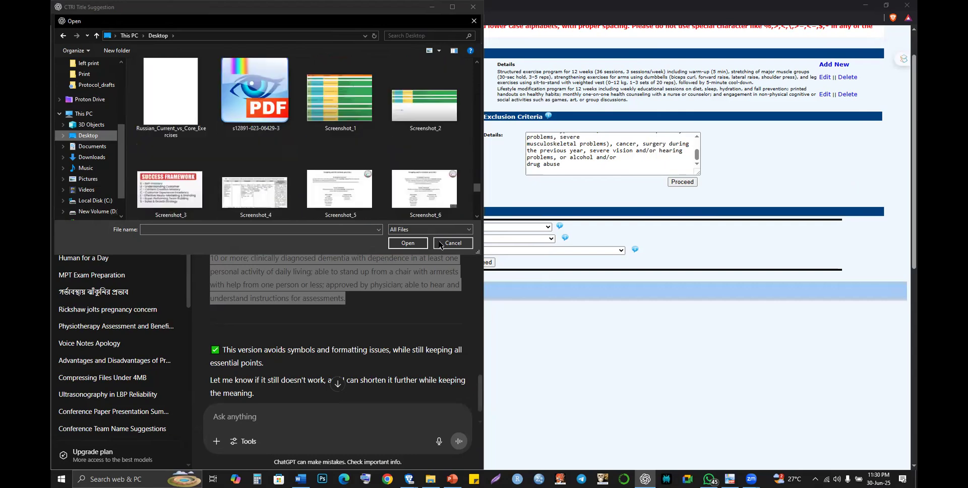
scroll(388, 158, down, 3)
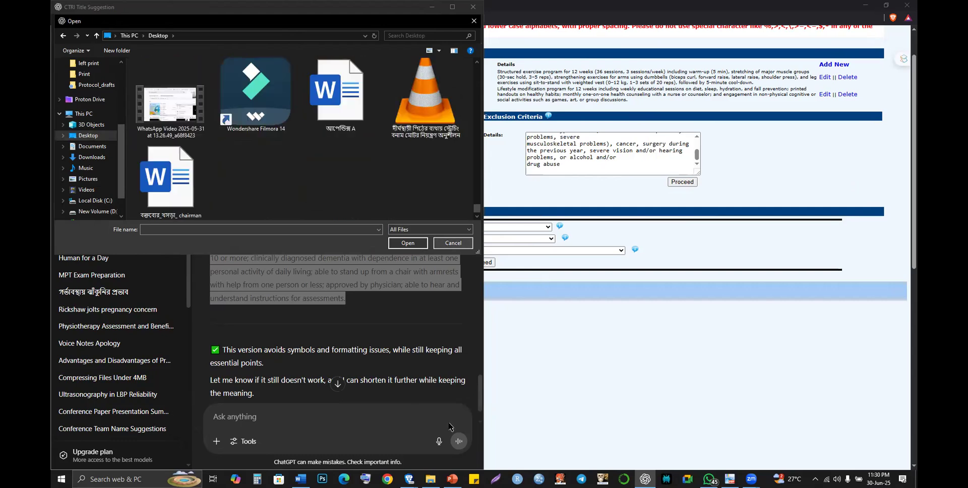
click(514, 322)
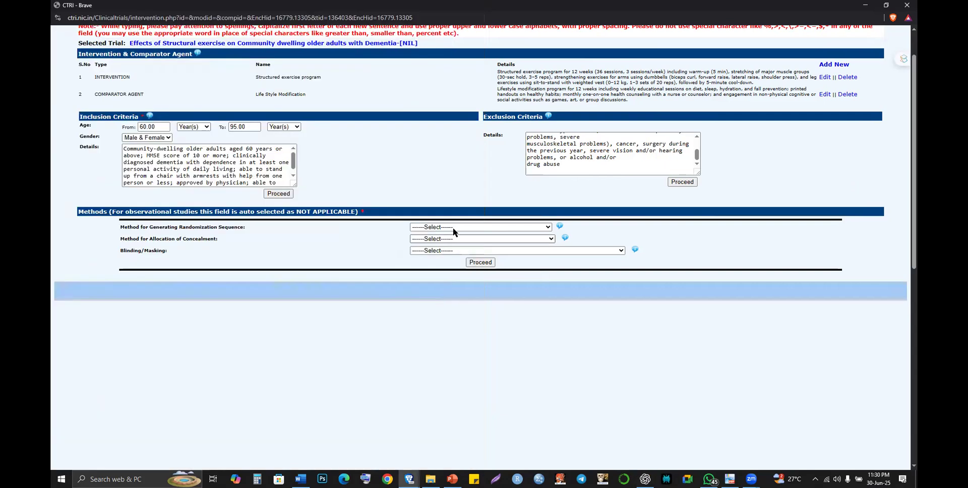
- Choose Computer generated randomization and Sequentially numbered, sealed, opaque envelopes for allocation concealment
click(453, 228)
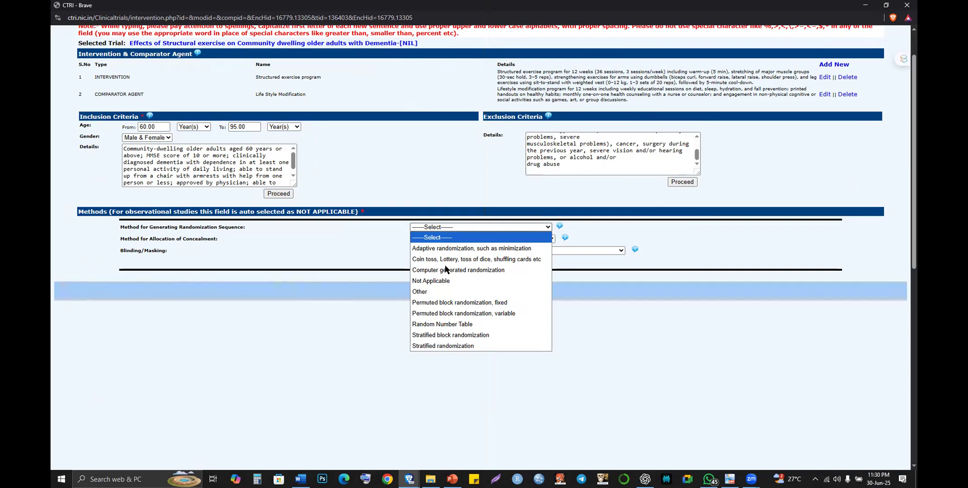
key(n)
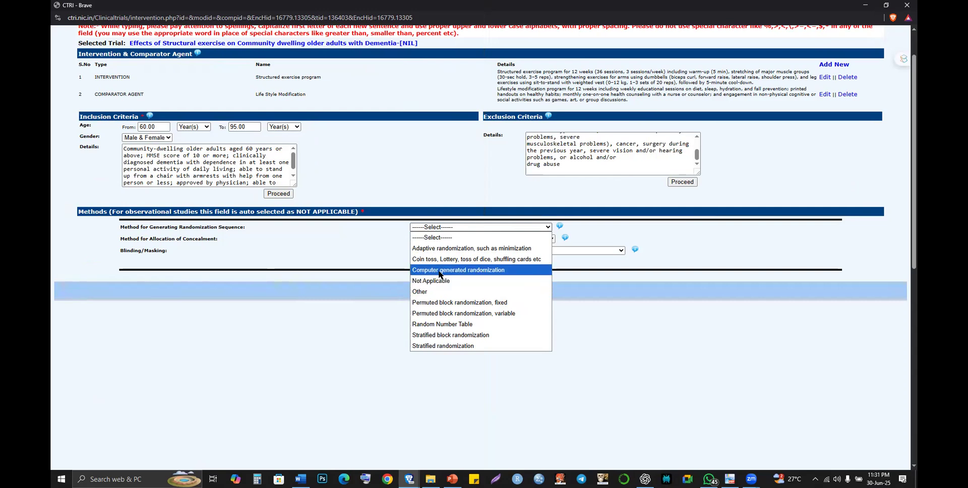
click(439, 270)
click(458, 238)
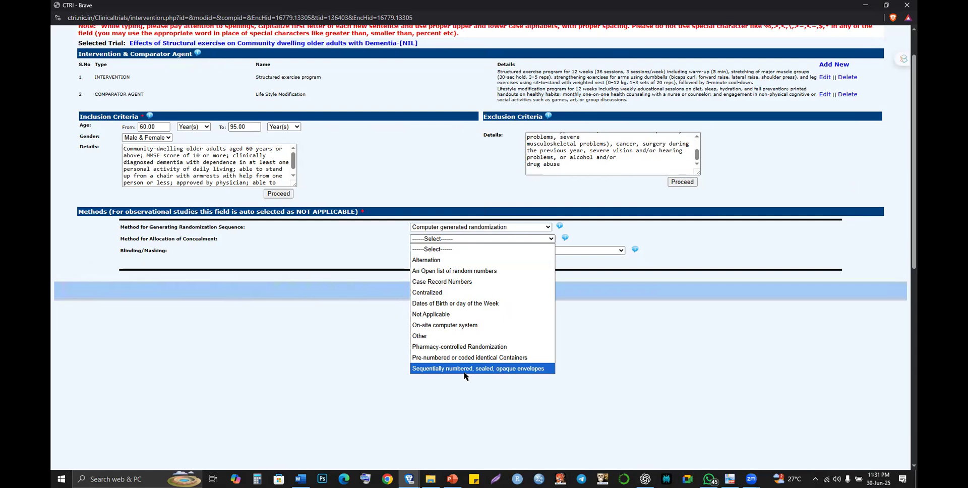
click(464, 369)
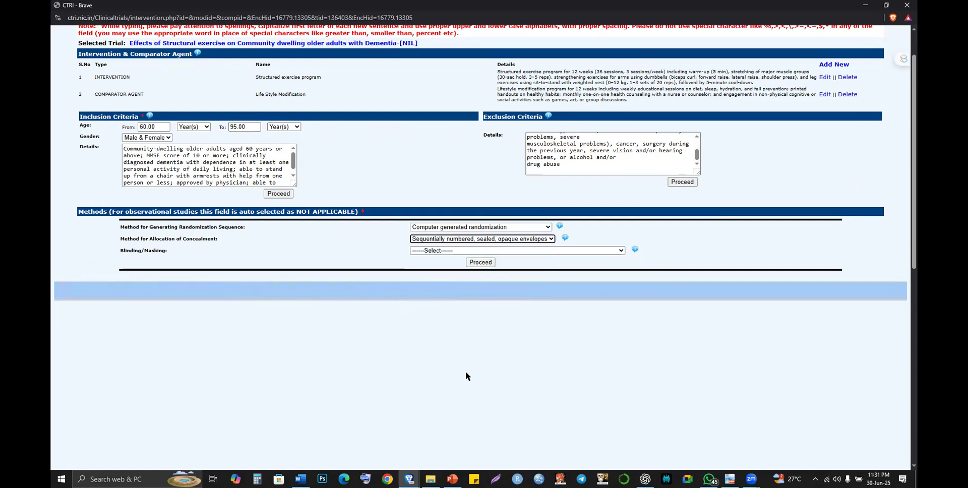
- Choose 'Participant and Outcome Assessor Blinded' for Blinding/Masking and save Methods, acknowledging Record Modified
click(442, 251)
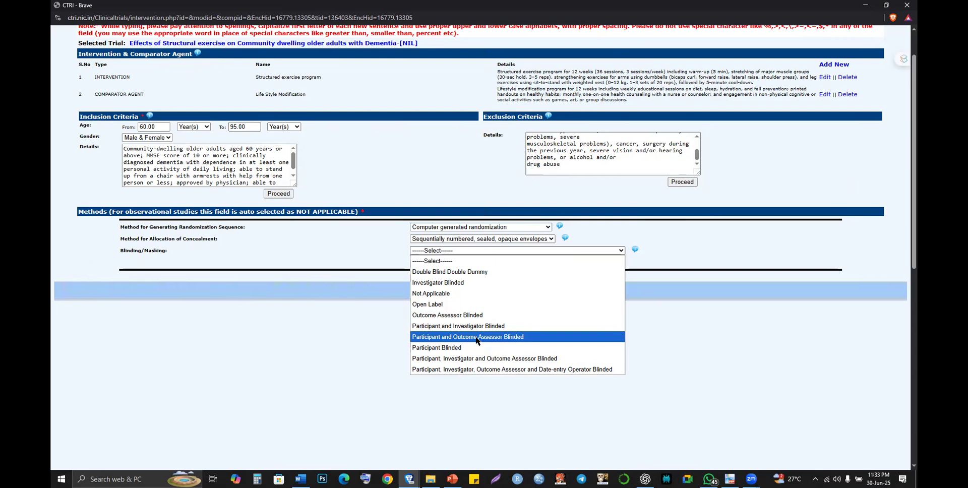
click(476, 337)
click(486, 263)
click(486, 264)
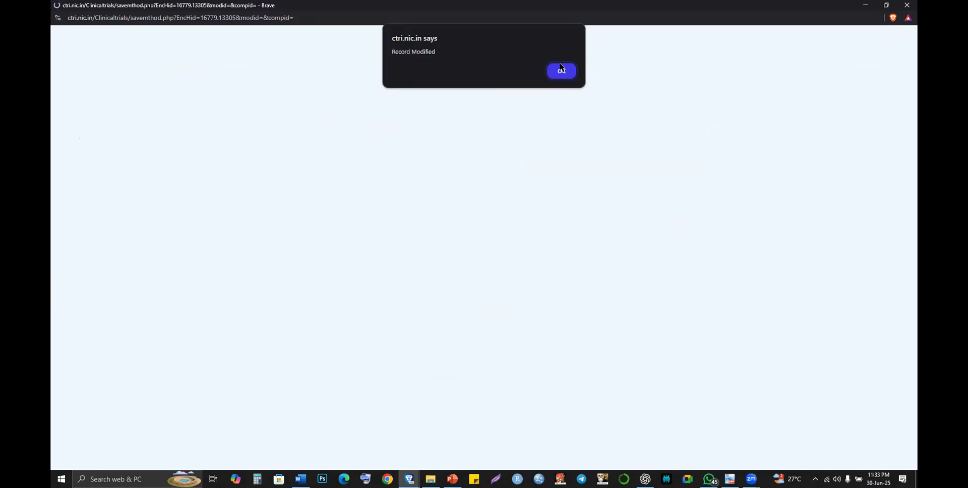
click(559, 69)
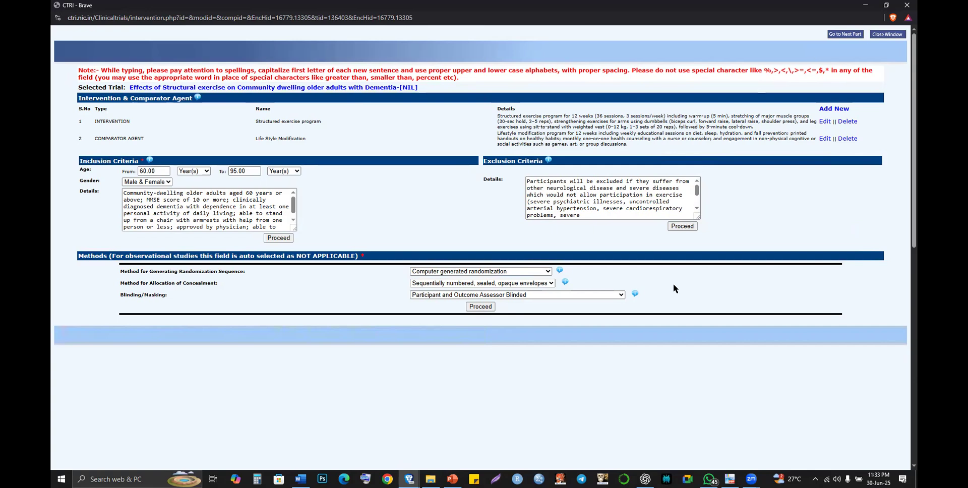
click(620, 296)
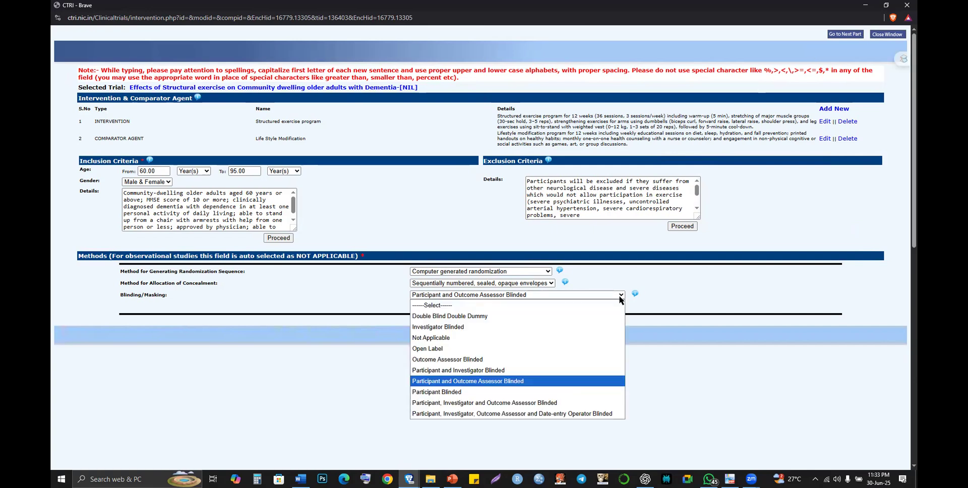
click(723, 327)
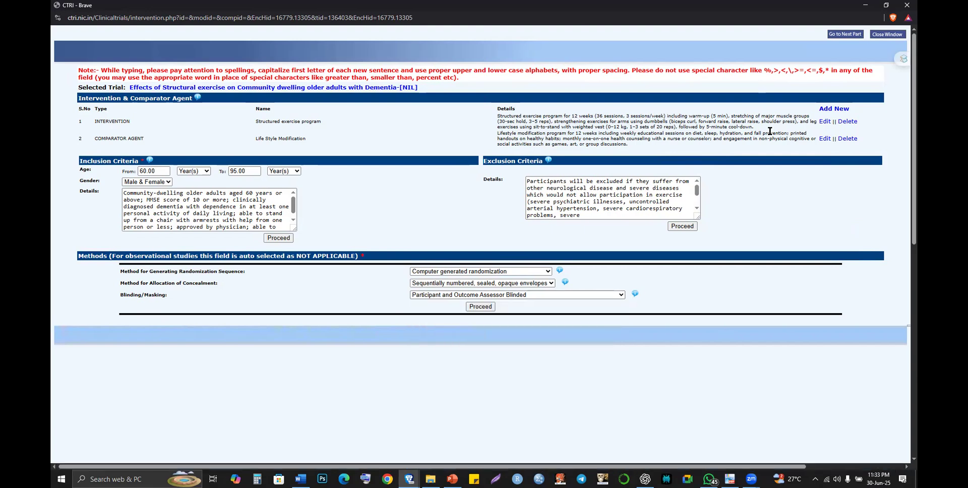
- Advance CTRI to the Outcomes and sample-size part, then bring the Word proposal annexure forward
click(852, 37)
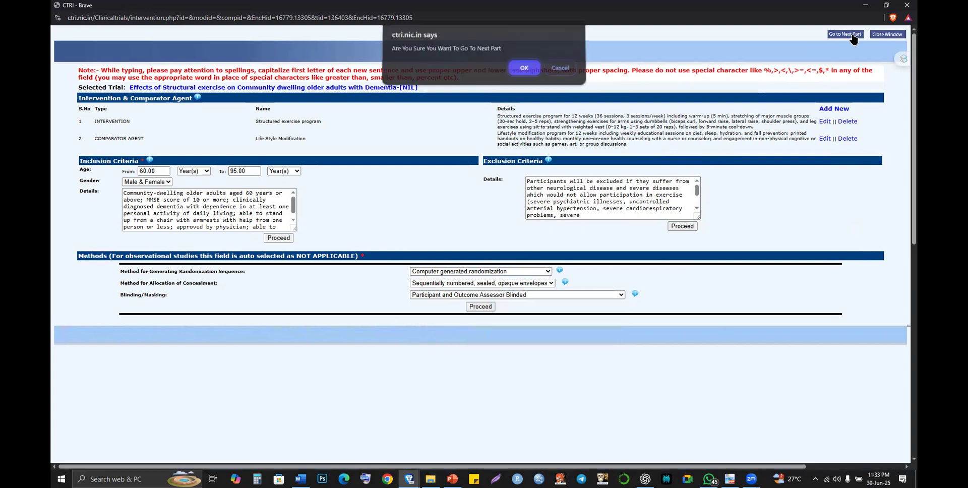
click(523, 71)
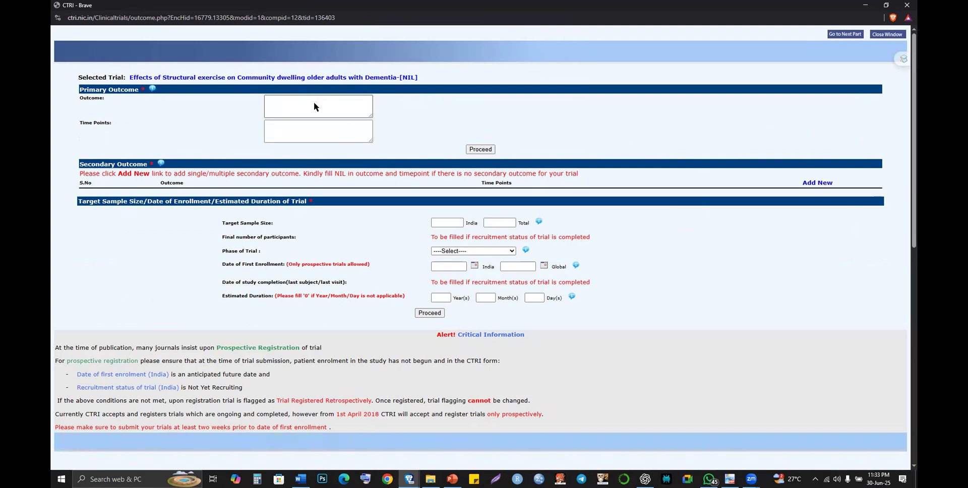
key(alt+Tab)
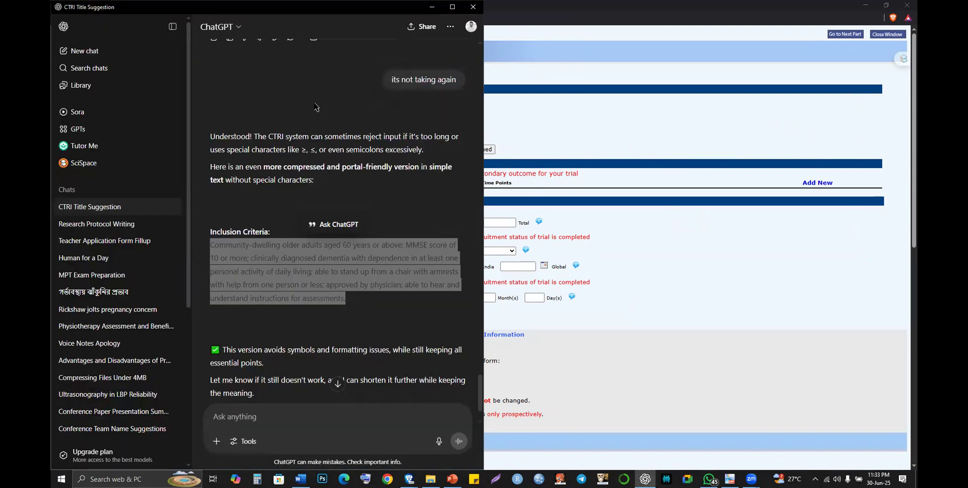
key(alt+Tab)
key(Tab)
scroll(388, 246, down, 7)
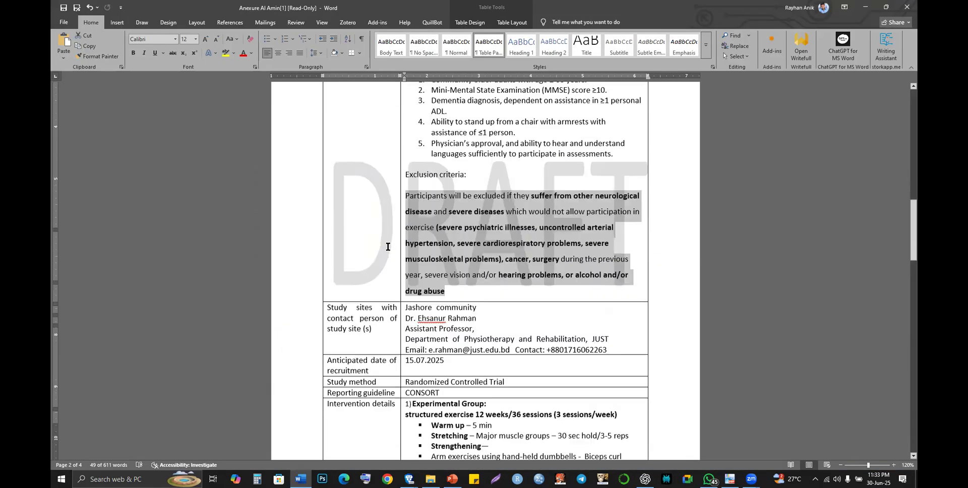
scroll(388, 247, down, 10)
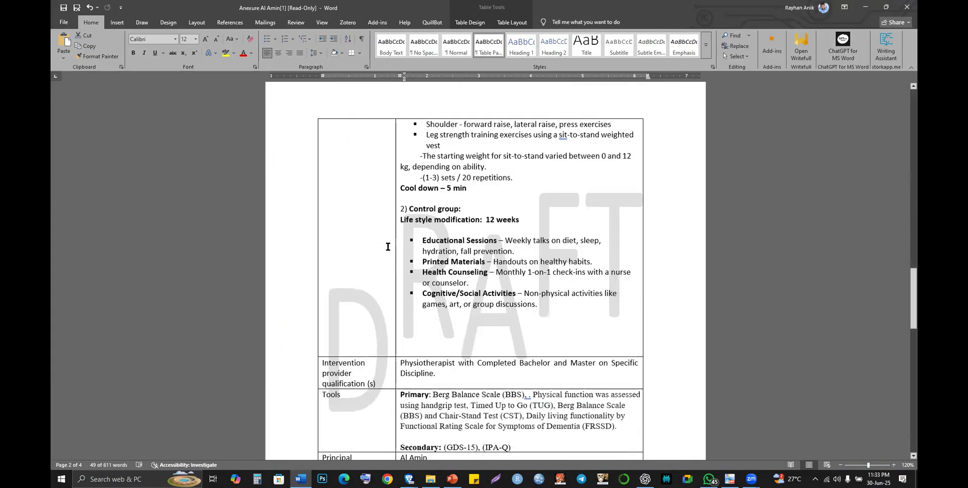
- Highlight 'Berg Balance Scale' in the annexure's Tools row, then switch to WhatsApp
scroll(388, 246, down, 2)
key(alt+Tab)
key(alt+shift+Tab)
scroll(442, 373, down, 2)
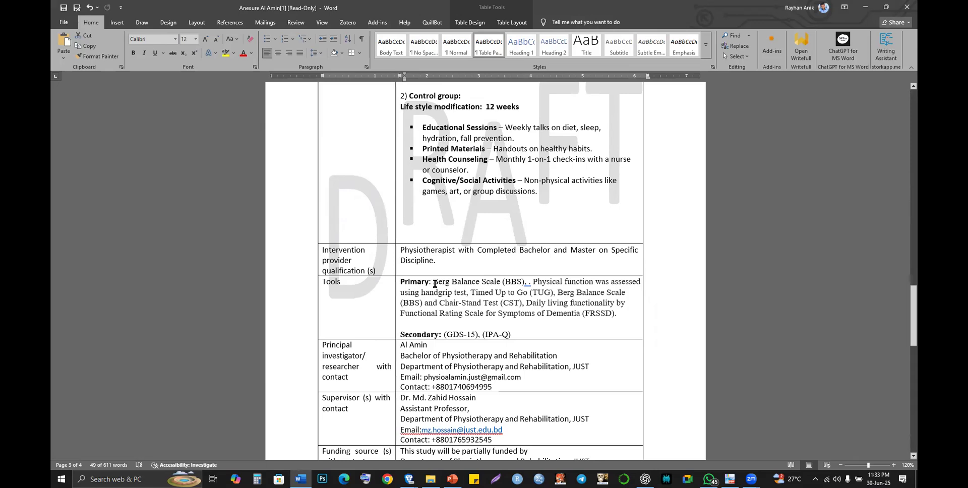
drag(434, 283, 527, 282)
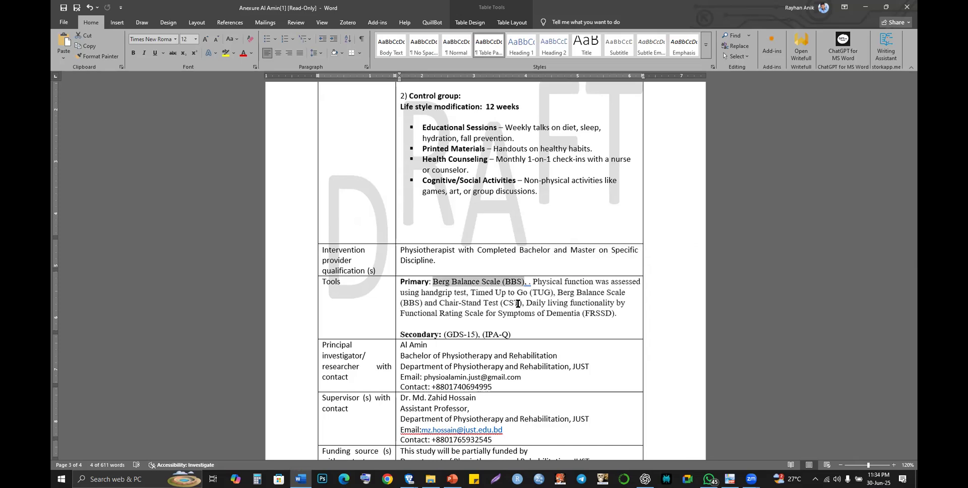
key(alt+Tab)
key(Tab)
key(alt+Tab)
key(alt+Tab)
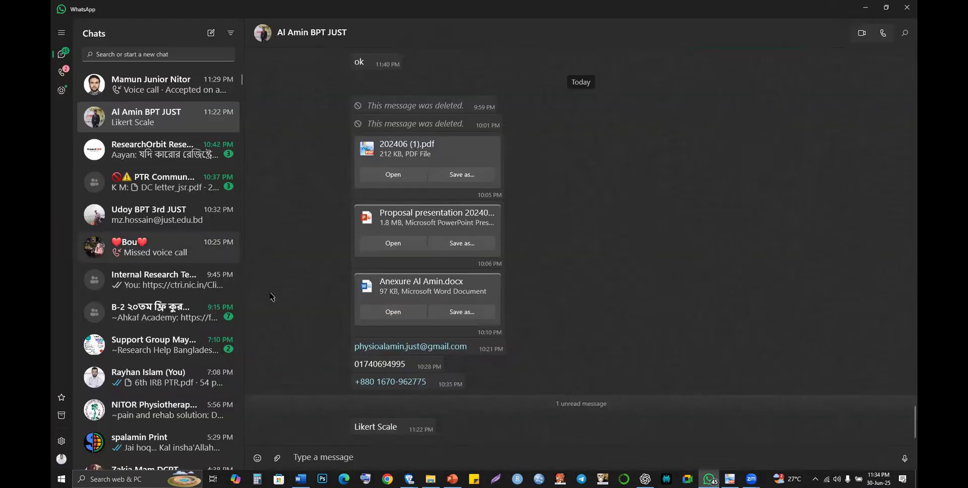
- Open the chat holding the proposal files and copy its 'Likert Scale' message
click(154, 97)
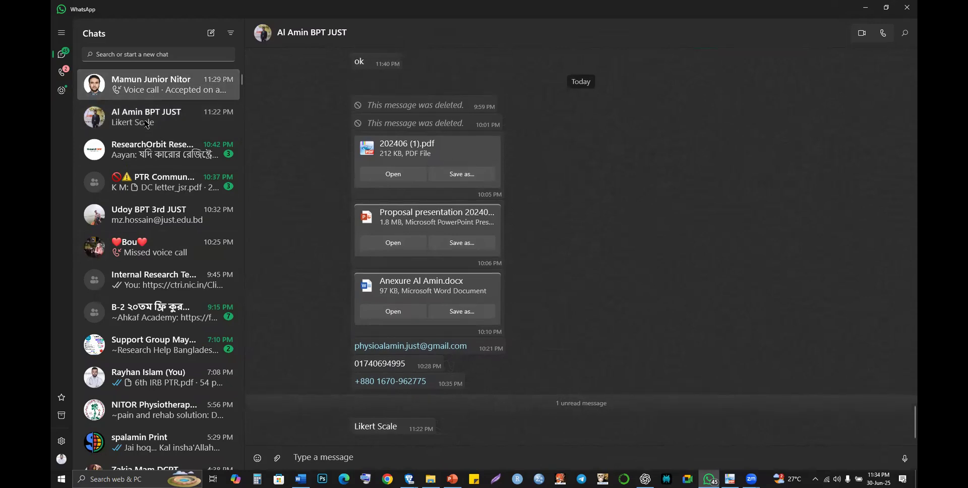
click(147, 124)
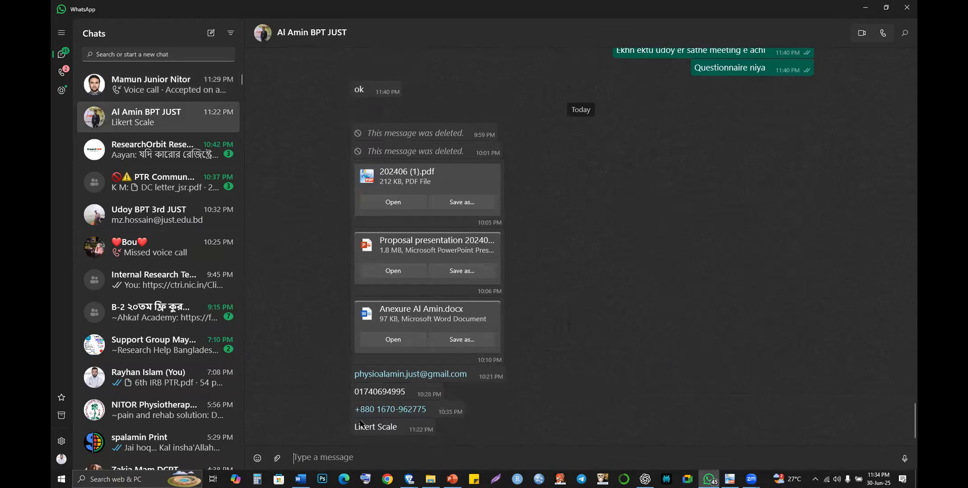
mouse_move(360, 425)
double_click(360, 425)
triple_click(361, 425)
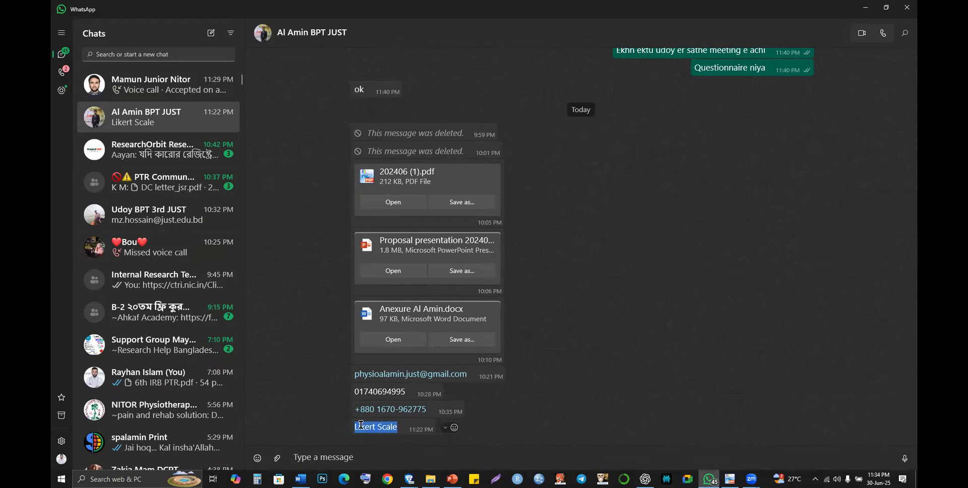
right_click(390, 293)
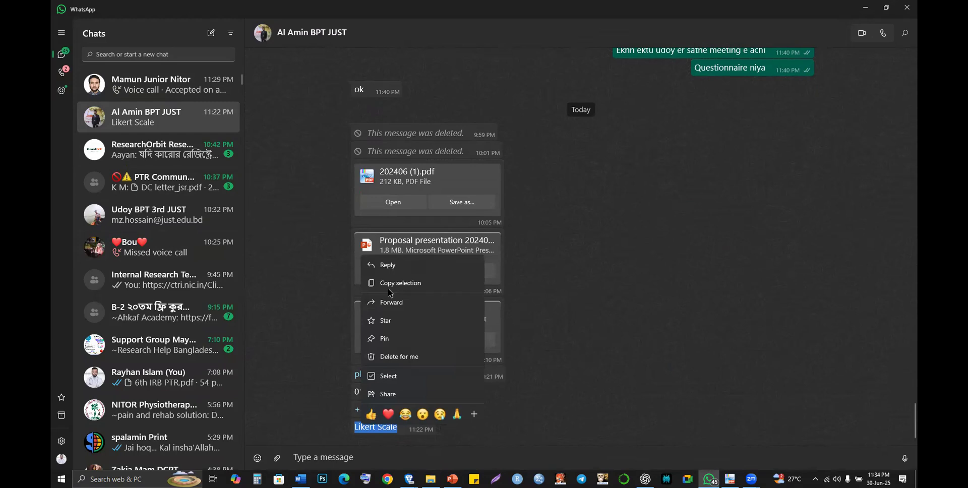
click(389, 290)
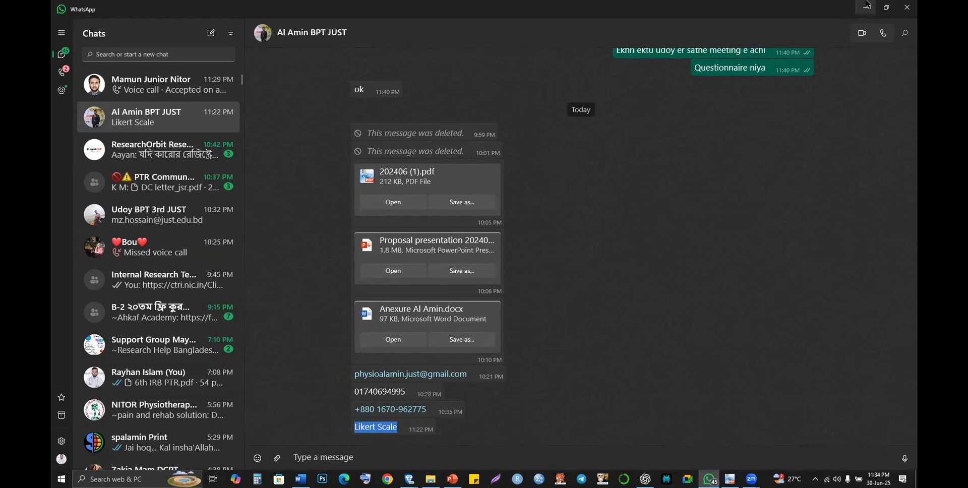
- In Word, select Berg Balance Scale and the other primary outcome measures, then switch to PowerPoint
click(300, 478)
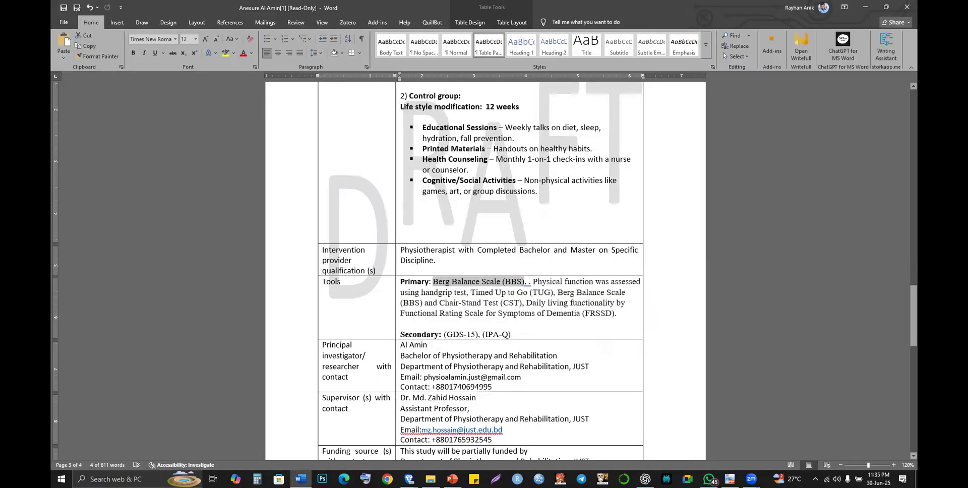
mouse_move(409, 479)
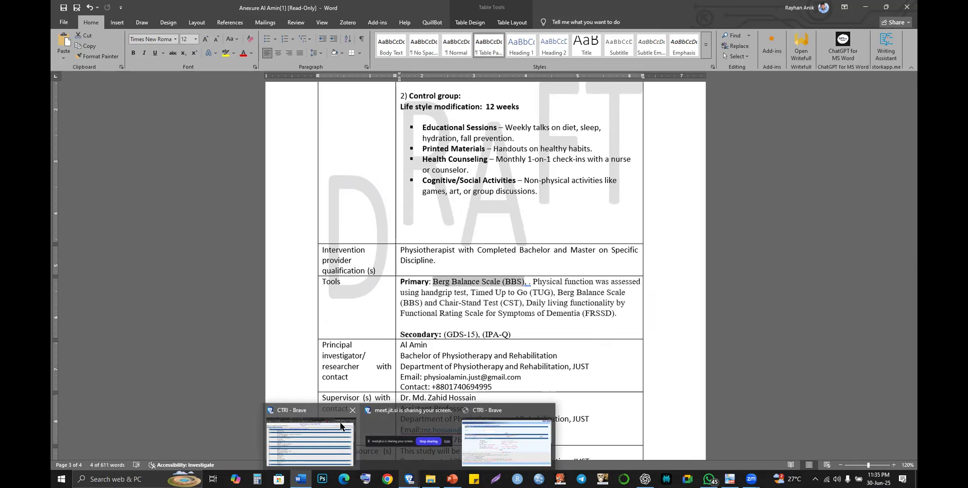
click(478, 323)
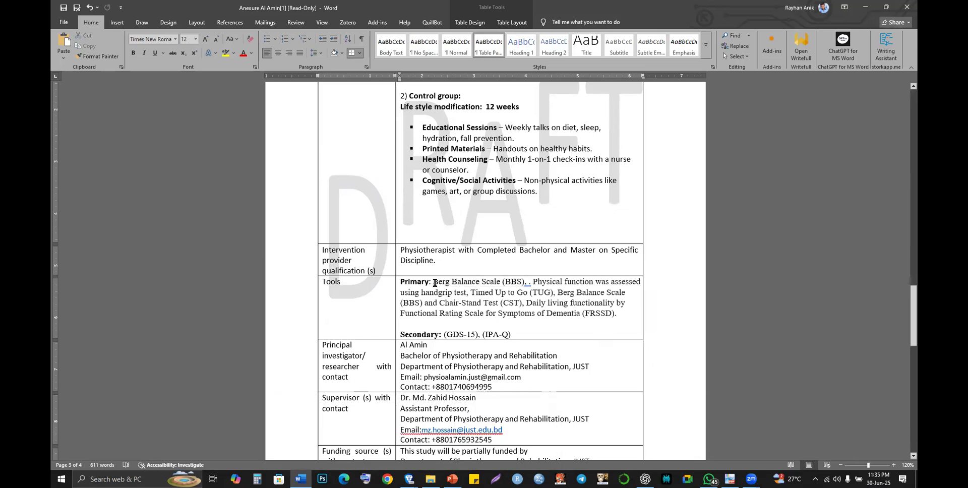
drag(434, 283, 527, 285)
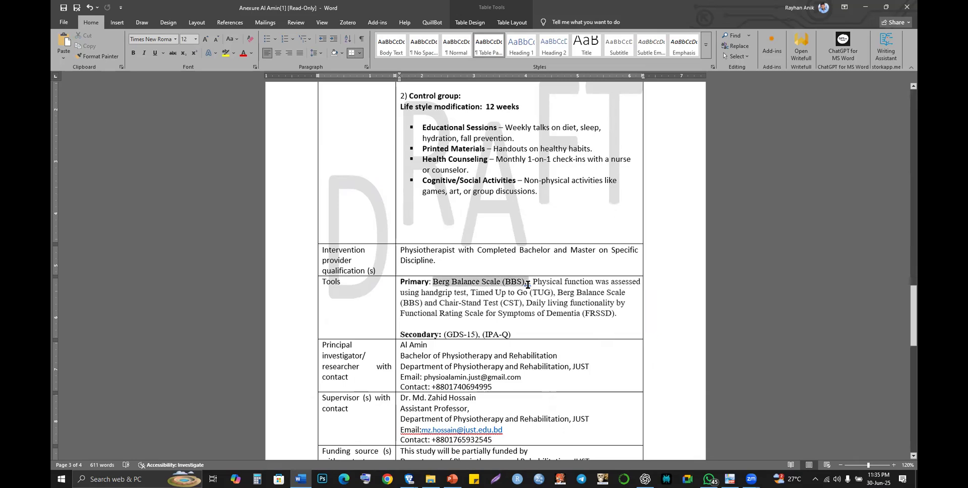
drag(527, 285, 608, 313)
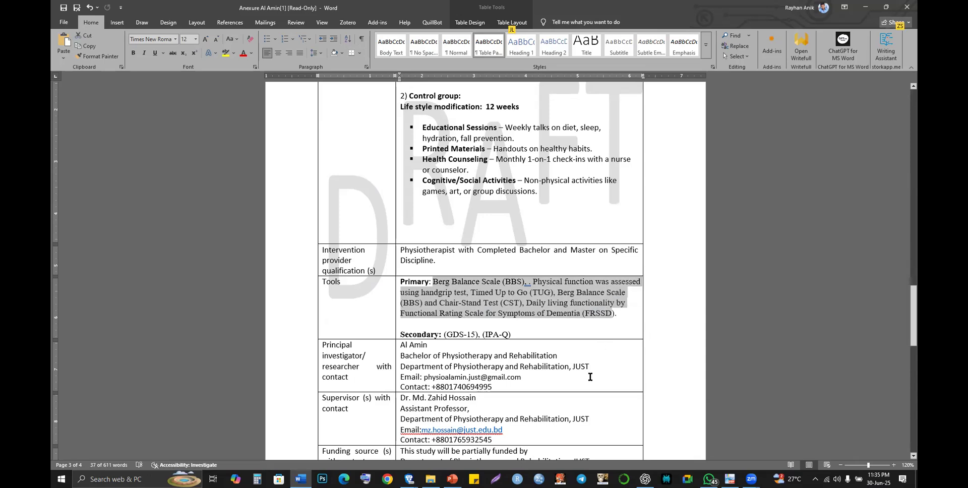
key(alt)
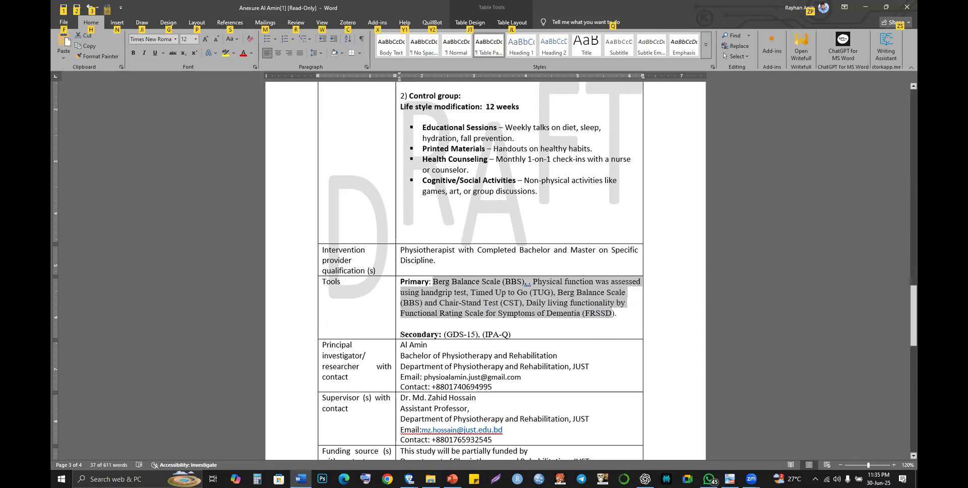
key(alt+Tab)
- Scroll to slide 15, Primary Outcome with Measurement Tools, and select the 'Functional ability' text
scroll(456, 256, down, 1)
click(456, 256)
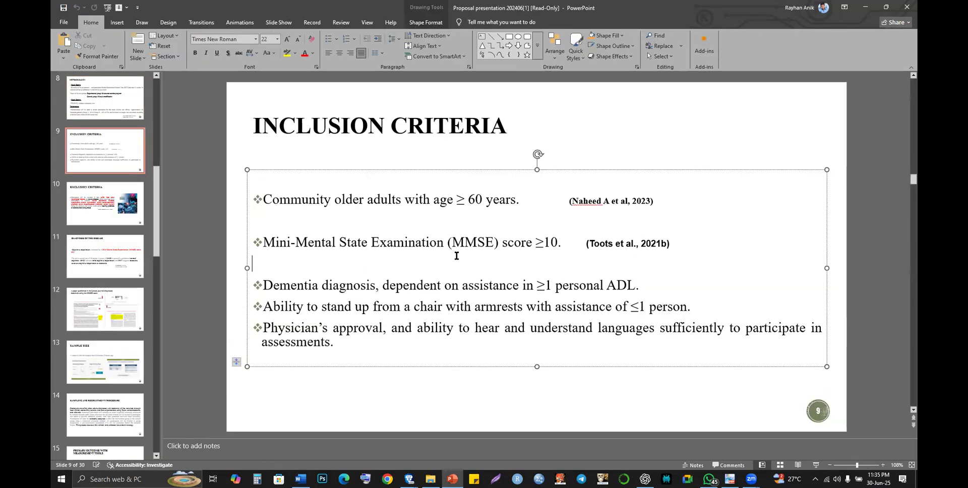
scroll(456, 255, down, 1)
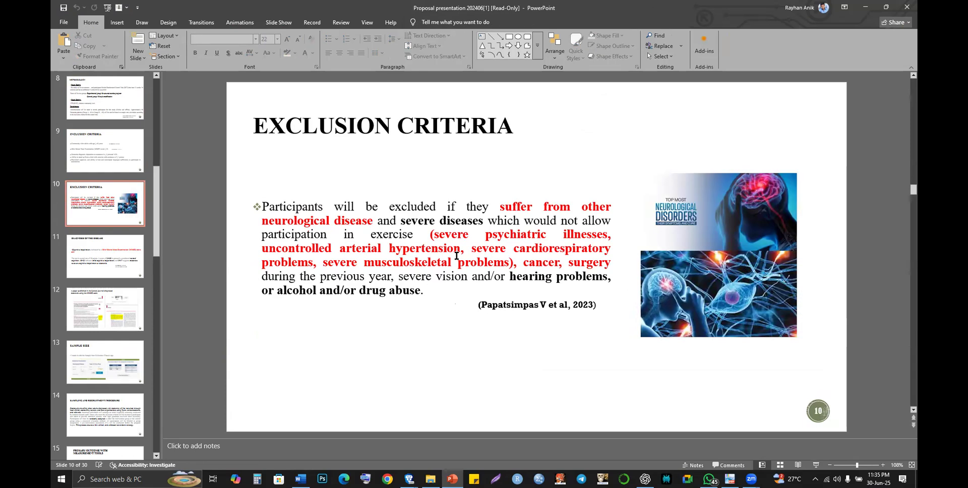
scroll(456, 255, down, 1)
scroll(456, 257, down, 3)
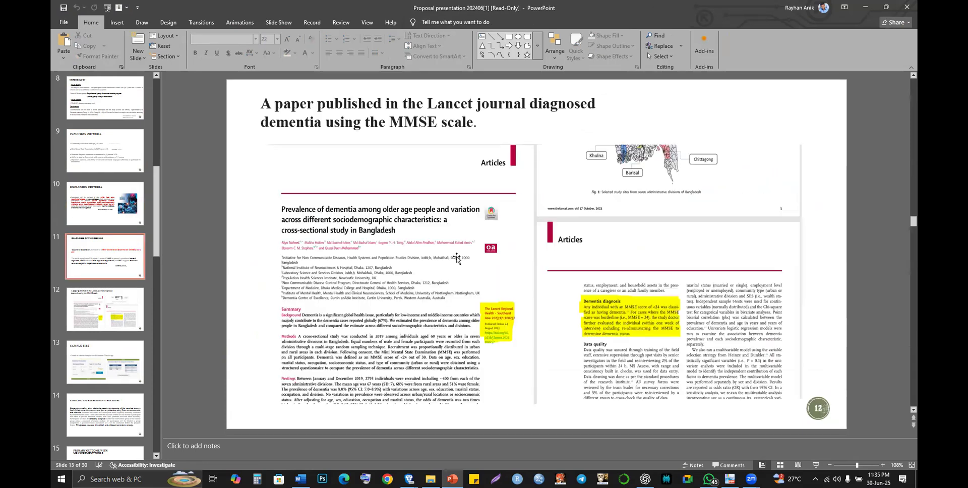
scroll(456, 256, down, 2)
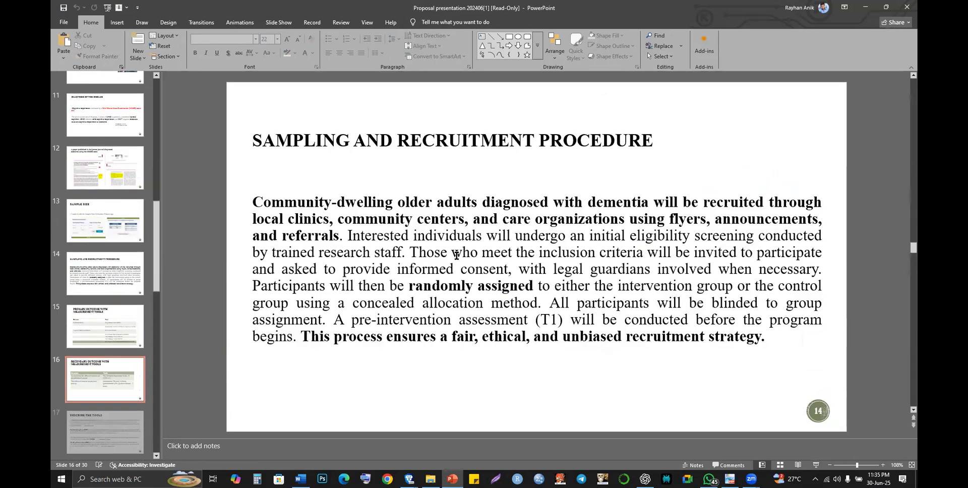
scroll(456, 256, down, 1)
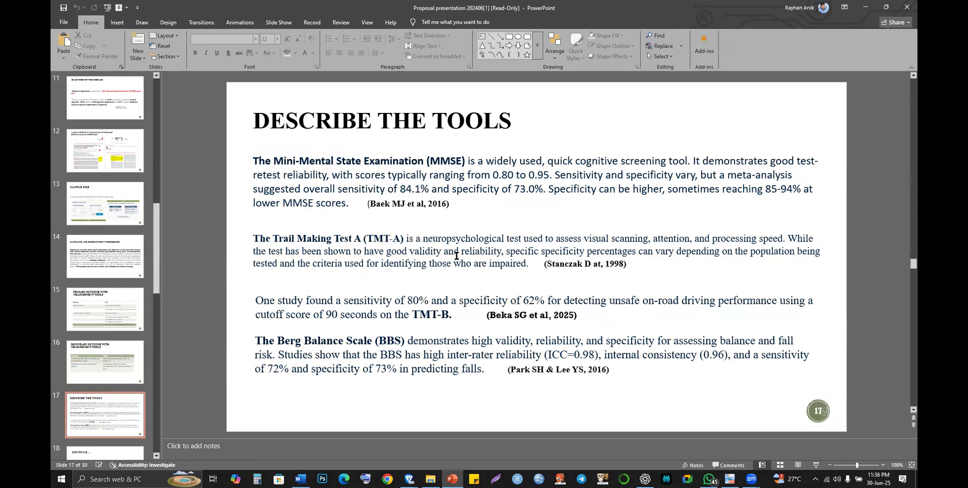
scroll(456, 256, down, 3)
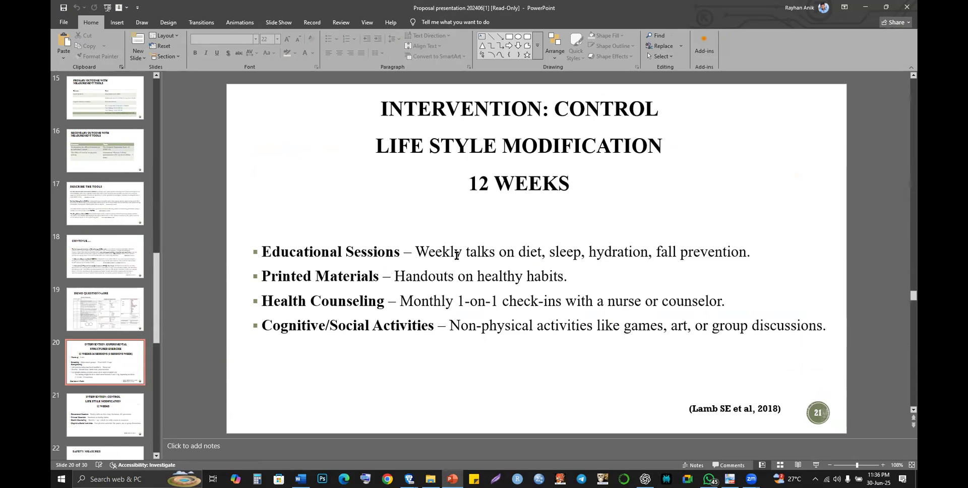
scroll(456, 255, down, 1)
scroll(456, 255, down, 2)
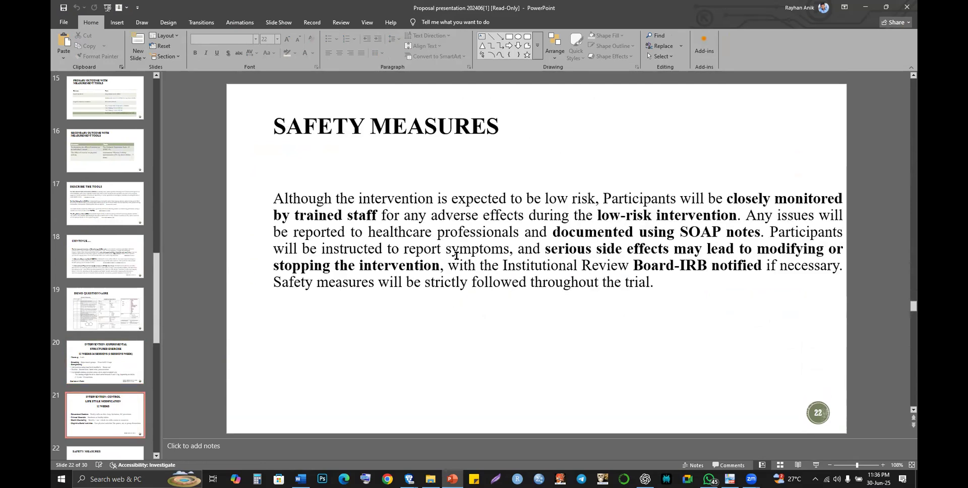
scroll(456, 256, down, 3)
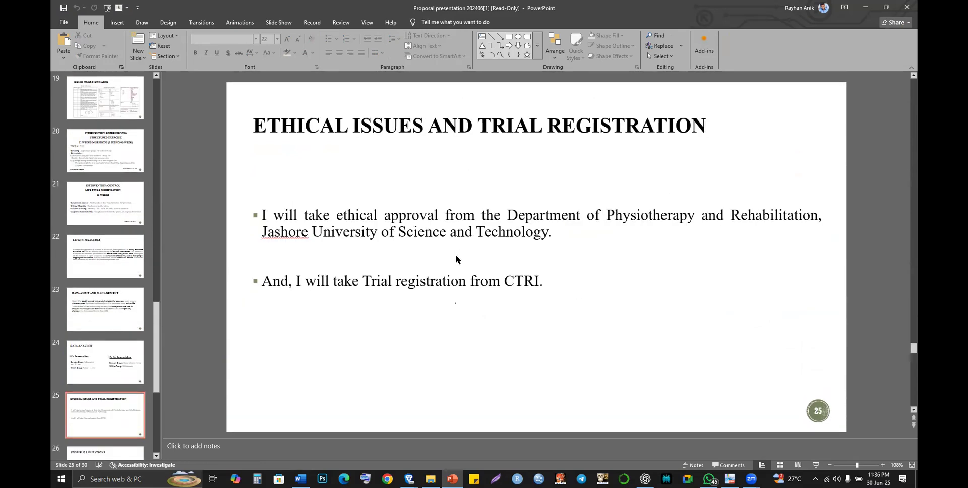
scroll(456, 255, down, 2)
scroll(456, 255, up, 1)
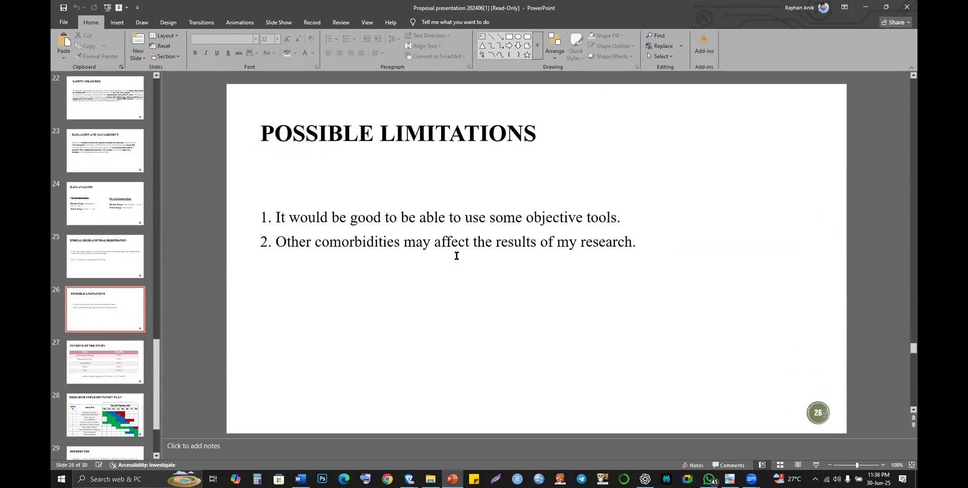
scroll(457, 255, up, 1)
scroll(456, 256, up, 4)
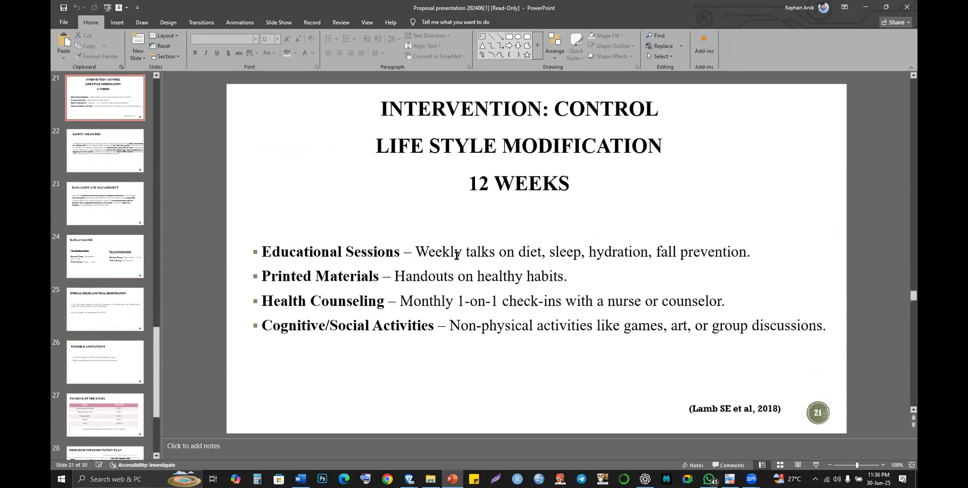
scroll(456, 255, up, 2)
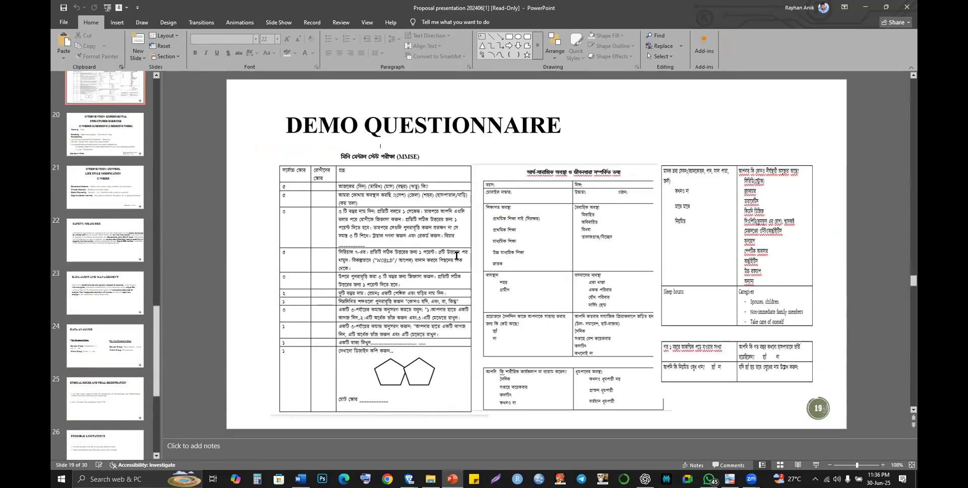
scroll(456, 255, up, 3)
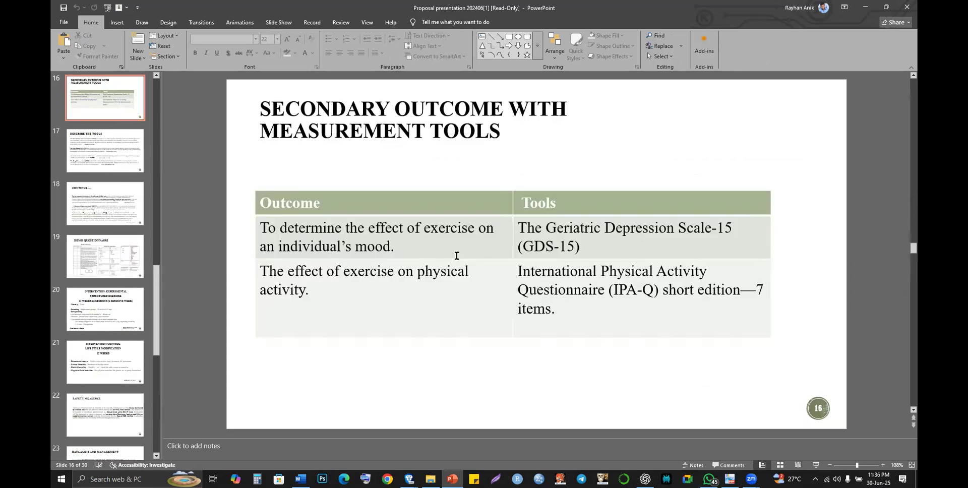
scroll(456, 256, up, 2)
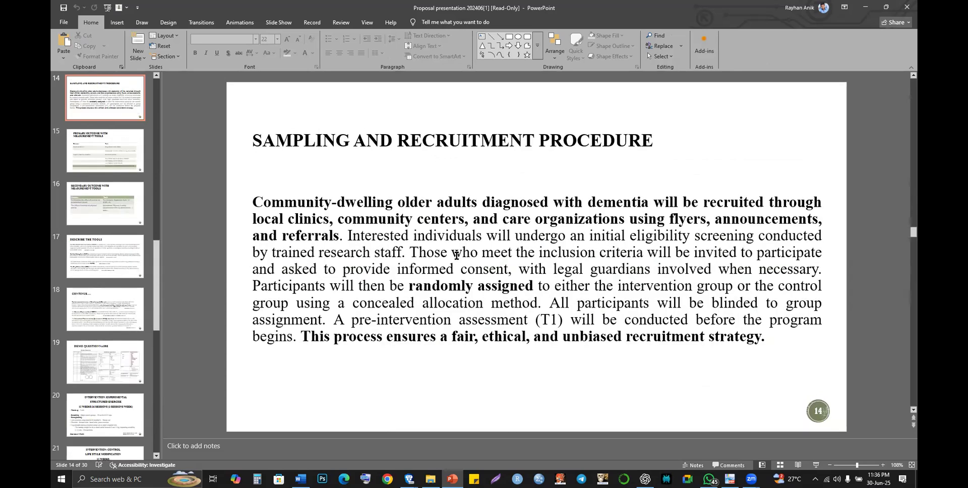
scroll(397, 233, down, 1)
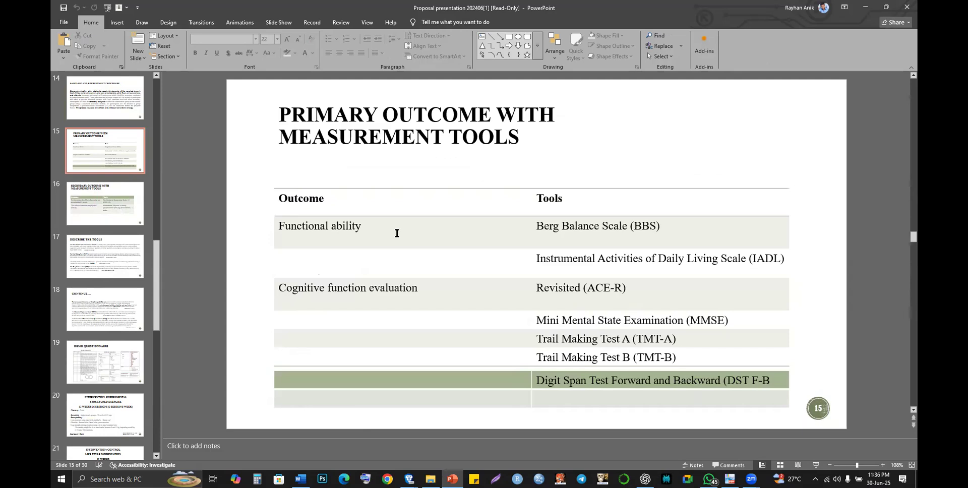
click(335, 225)
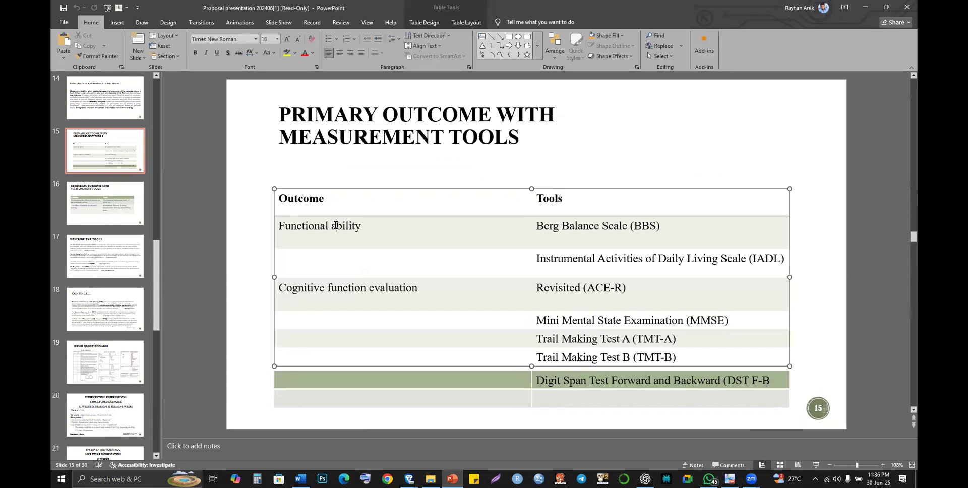
triple_click(335, 225)
key(ctrl+c)
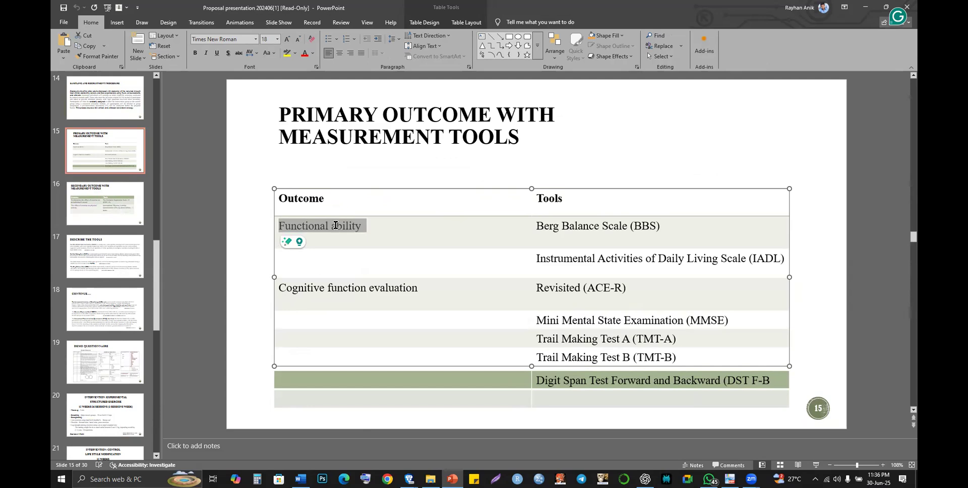
- Paste 'Functional ability' into CTRI's Primary Outcome box and append ' by'
key(alt+Tab)
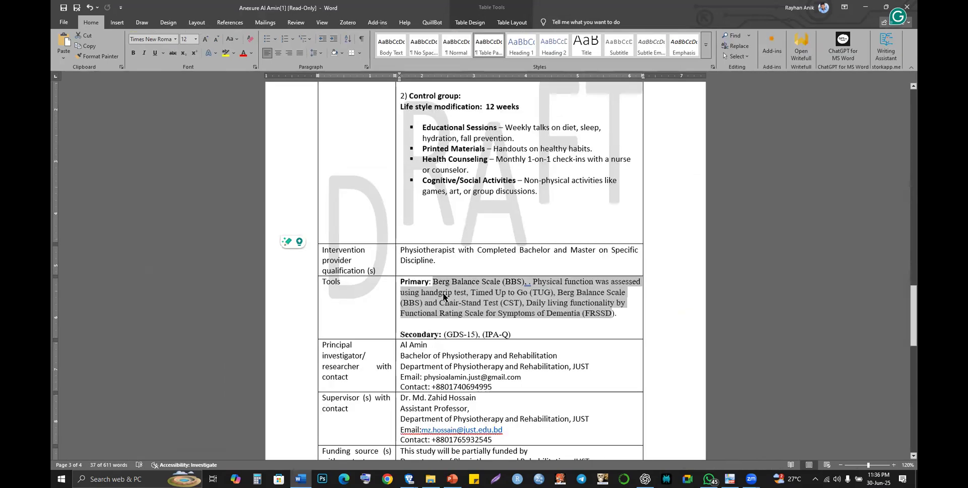
key(alt+Tab)
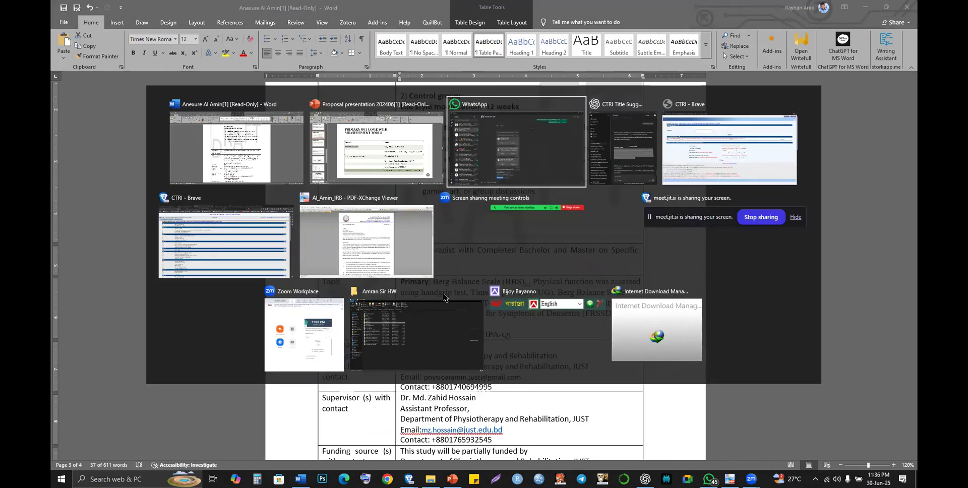
key(alt+Tab)
key(Tab)
key(Tab)
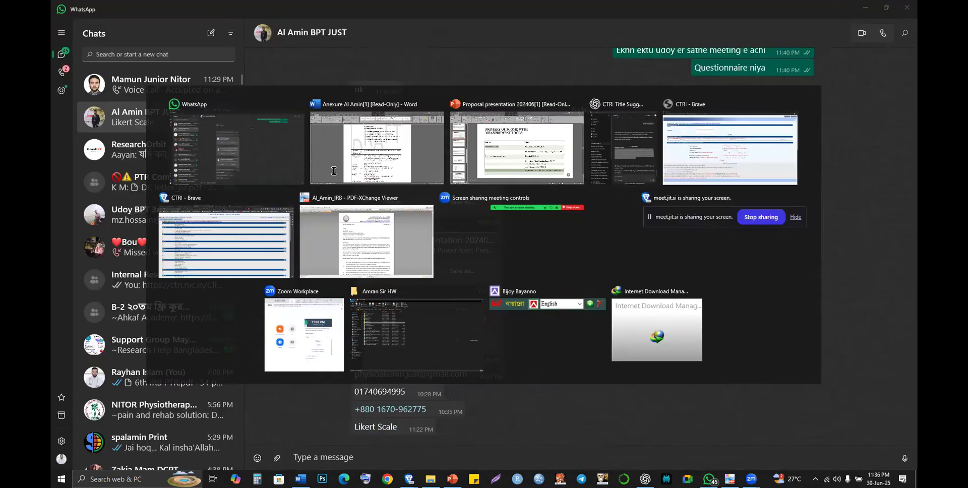
key(alt+Tab)
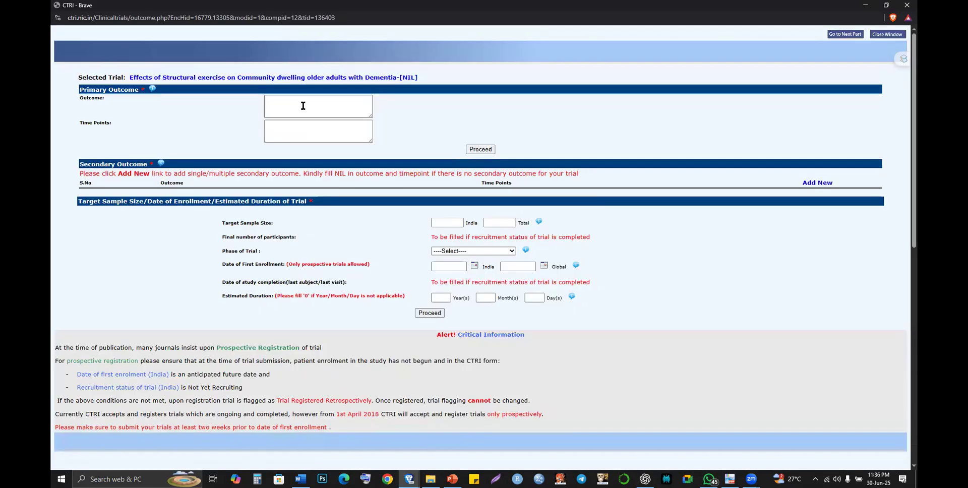
click(303, 106)
key(ctrl+v)
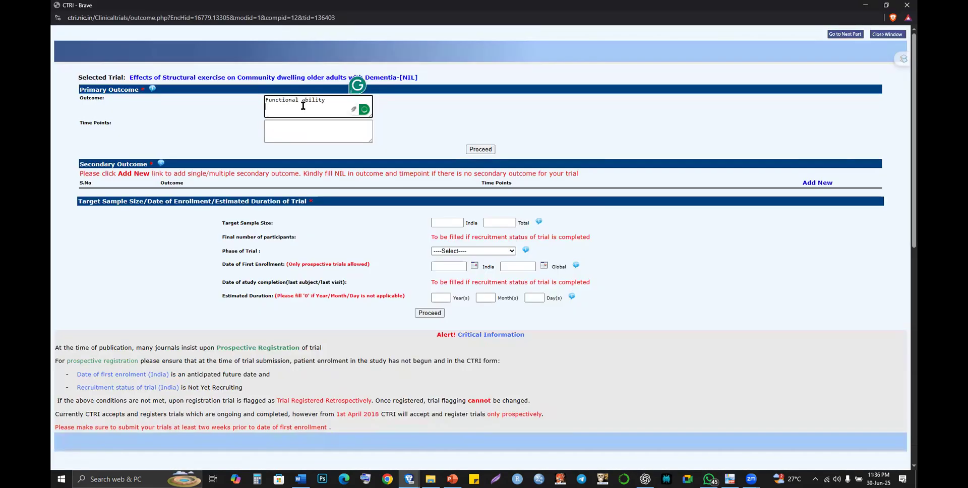
key(BackSpace)
text(by)
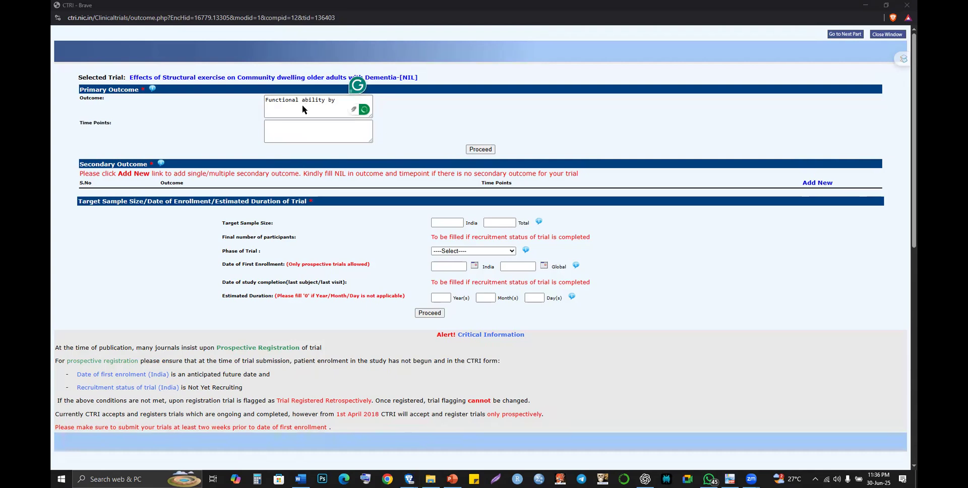
- Check the WhatsApp outcomes chat, then return to PowerPoint slide 15
key(alt+Tab)
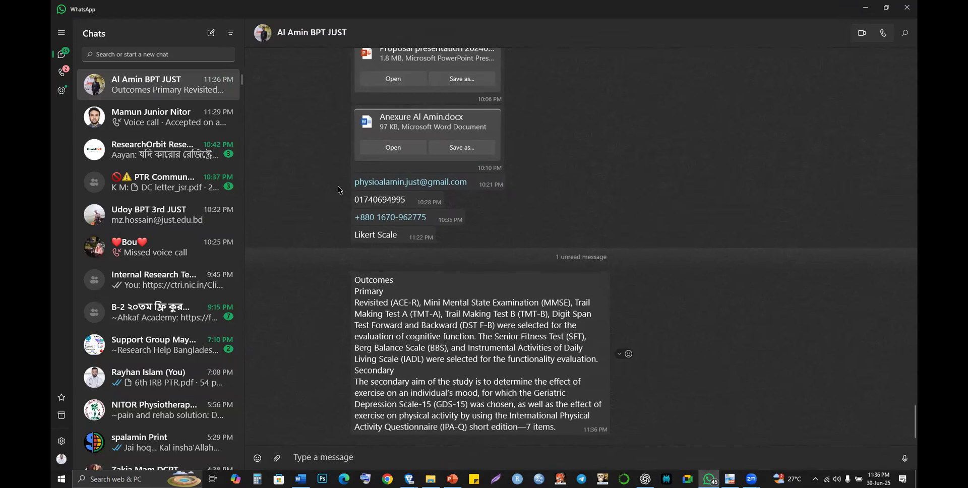
key(alt+Tab)
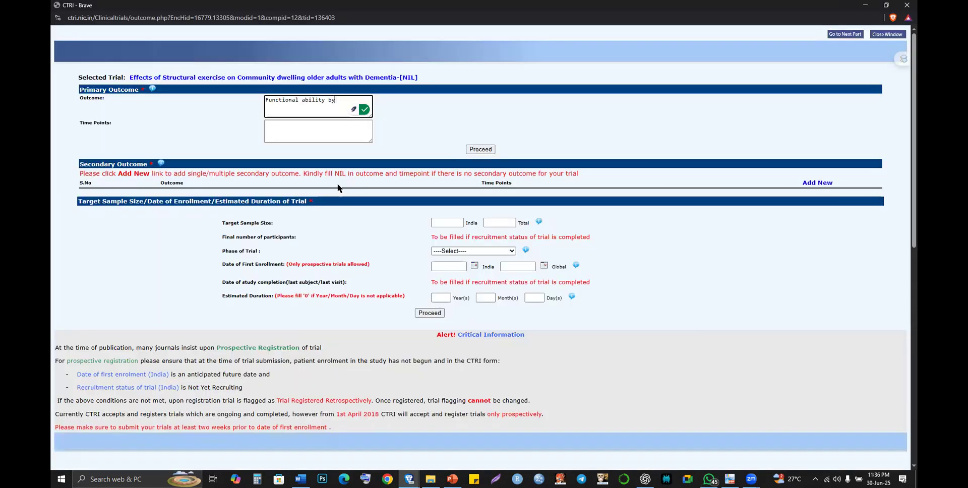
key(alt+Tab)
key(Tab)
key(alt+Tab)
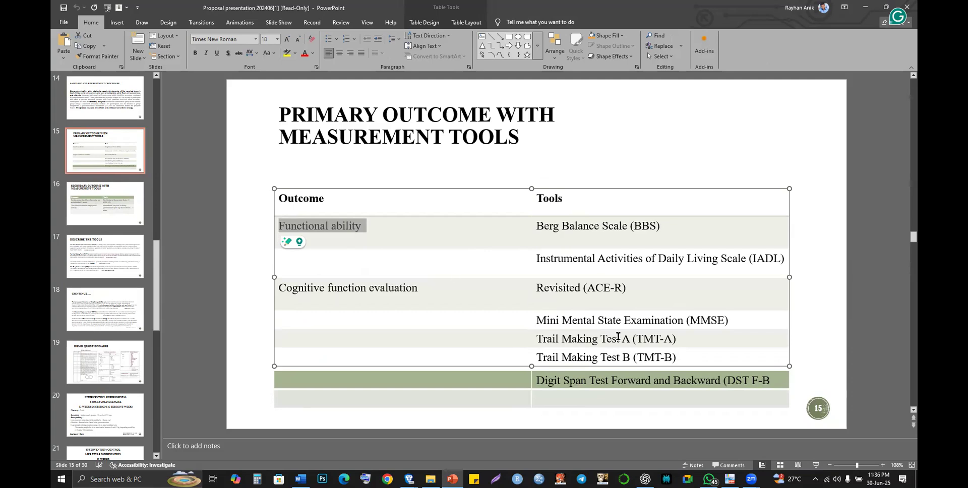
- Highlight 'Berg Balance Scale (BBS)' in slide 15's Tools column
scroll(540, 363, down, 1)
scroll(540, 363, up, 1)
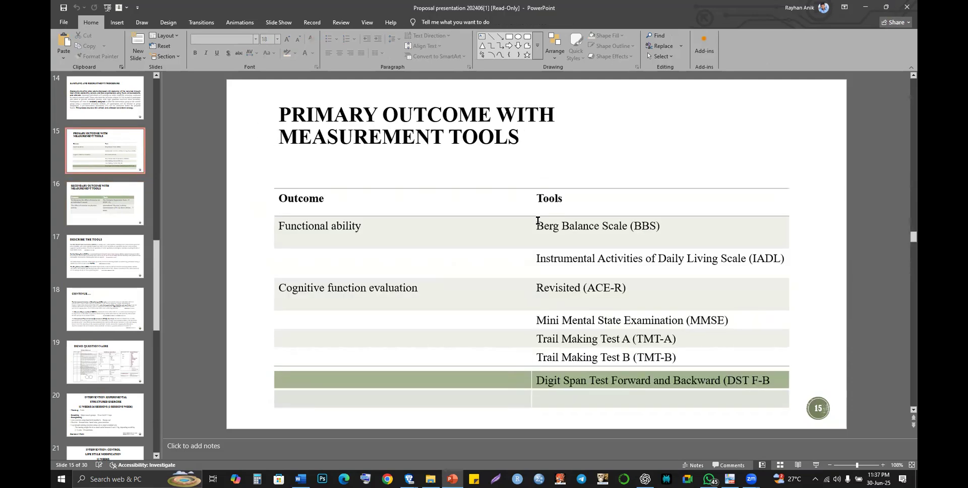
drag(546, 226, 659, 229)
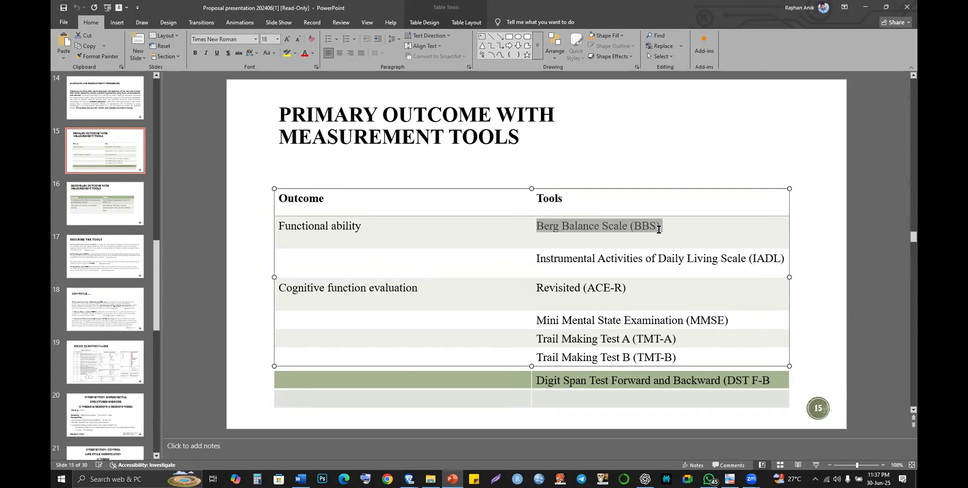